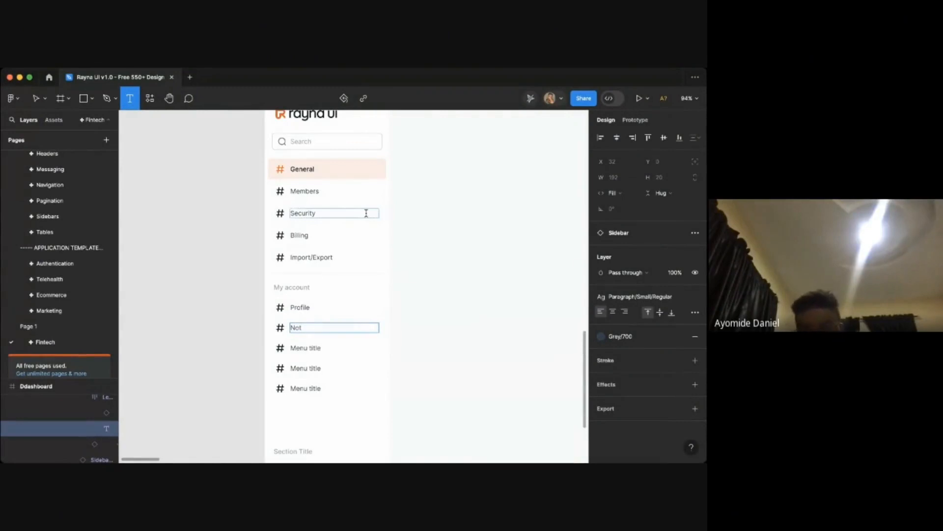
- Rename the second menu item under My account to "Notifications"
{"action": "scroll", "coordinate": [366, 213], "scroll_direction": "up", "scroll_amount": 10}
{"action": "scroll", "coordinate": [365, 211], "scroll_direction": "down", "scroll_amount": 4}
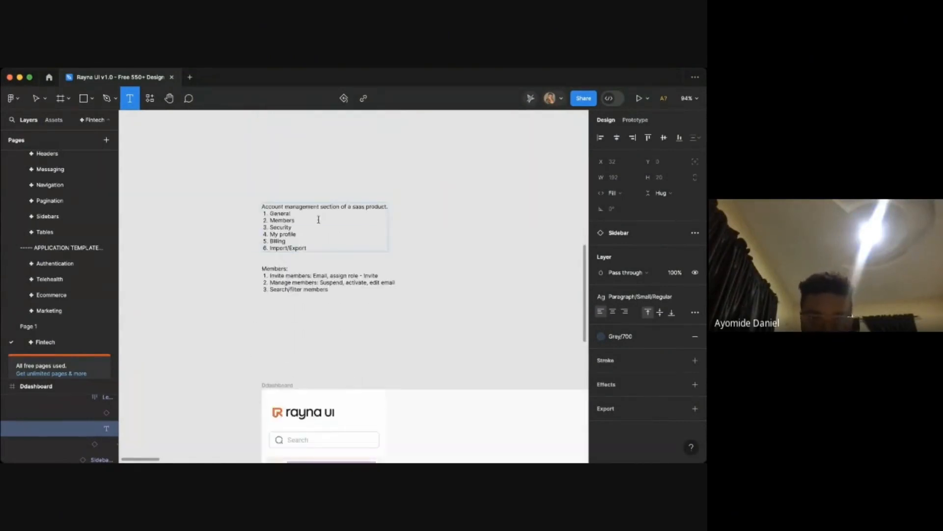
{"action": "scroll", "coordinate": [319, 217], "scroll_direction": "up", "scroll_amount": 5}
{"action": "scroll", "coordinate": [296, 224], "scroll_direction": "down", "scroll_amount": 10}
{"action": "scroll", "coordinate": [330, 224], "scroll_direction": "up", "scroll_amount": 3}
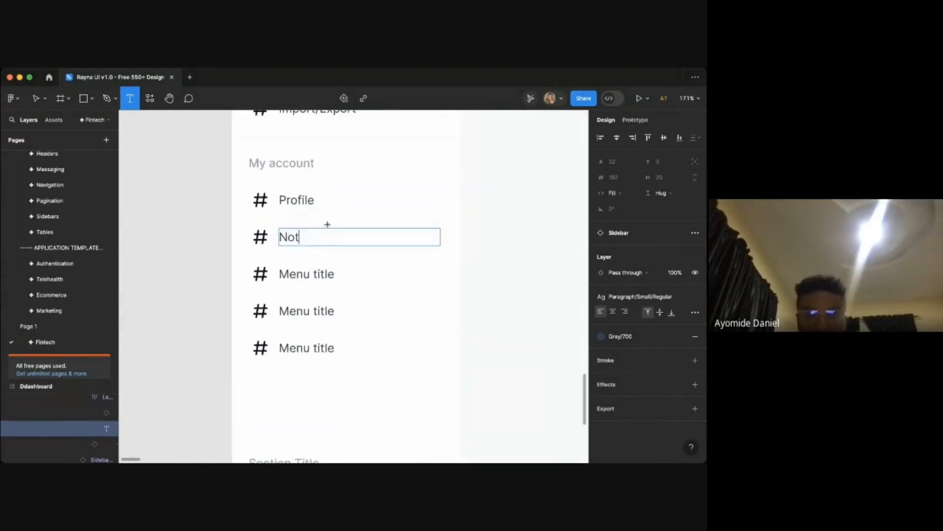
{"action": "scroll", "coordinate": [330, 224], "scroll_direction": "up", "scroll_amount": 1}
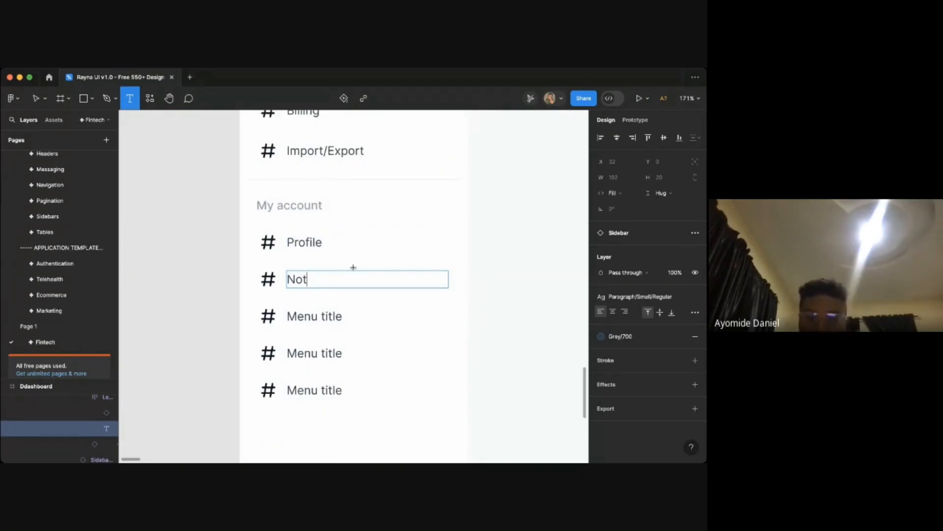
{"action": "type", "text": "ifi"}
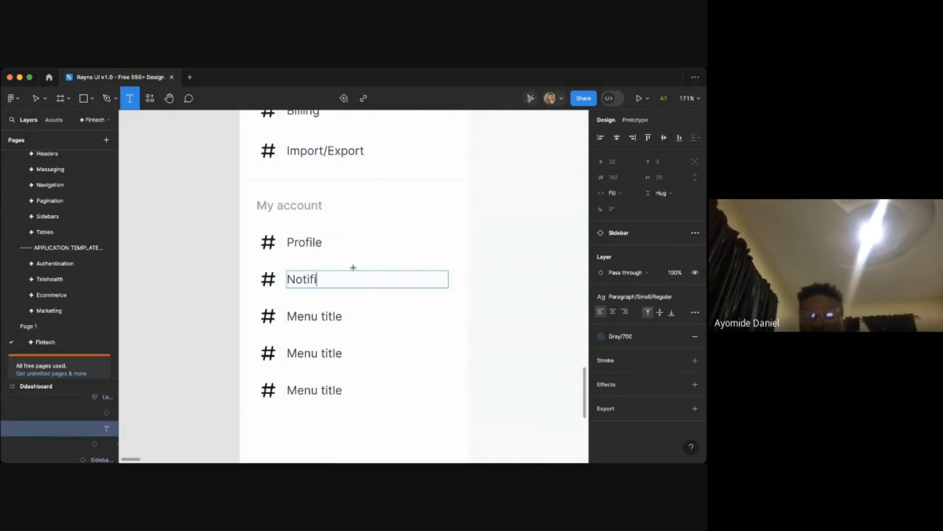
{"action": "type", "text": "cations"}
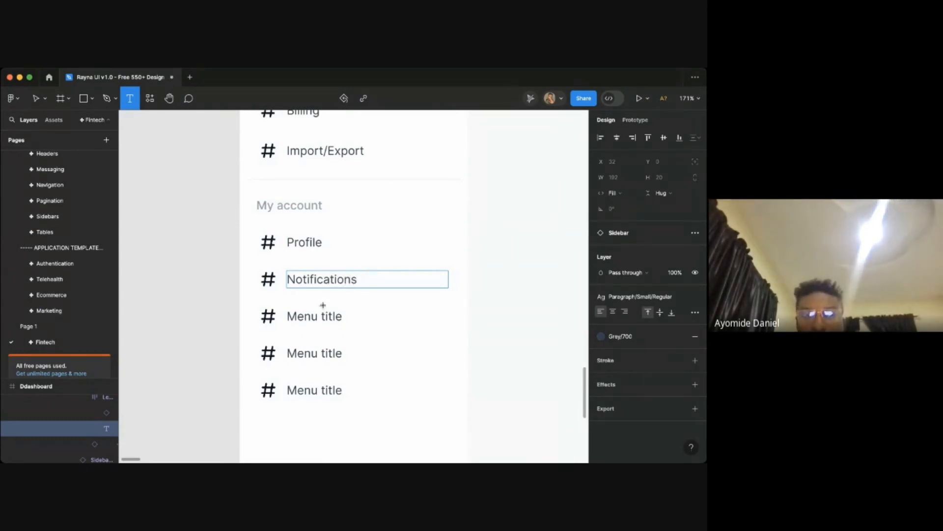
- Rename the third menu item under My account to "Preferences"
{"action": "left_click", "coordinate": [310, 314]}
{"action": "key", "text": "super+a"}
{"action": "type", "text": "P"}
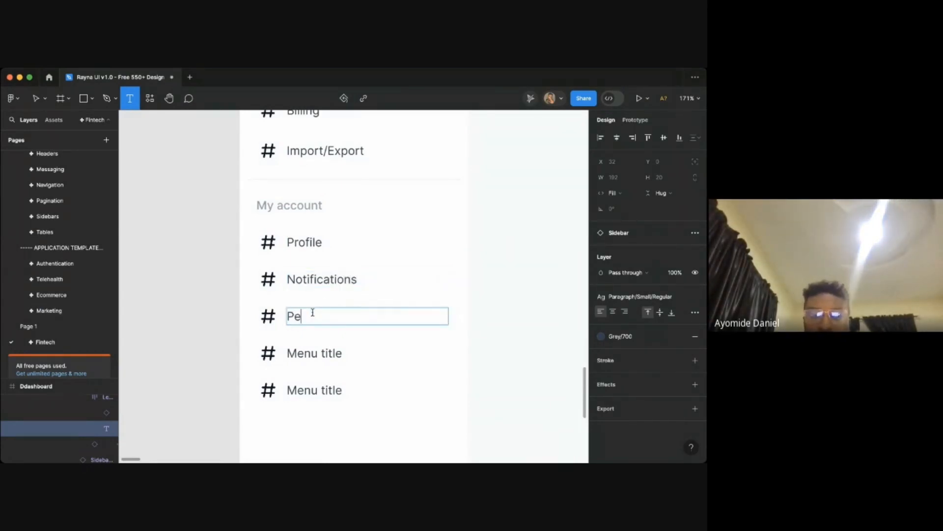
{"action": "type", "text": "ef"}
{"action": "key", "text": "BackSpace"}
{"action": "type", "text": "e"}
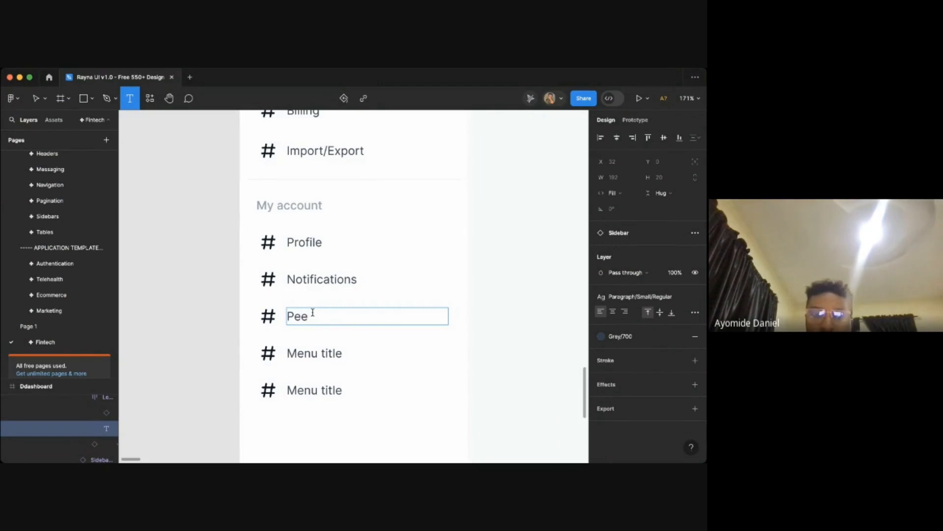
{"action": "key", "text": "BackSpace"}
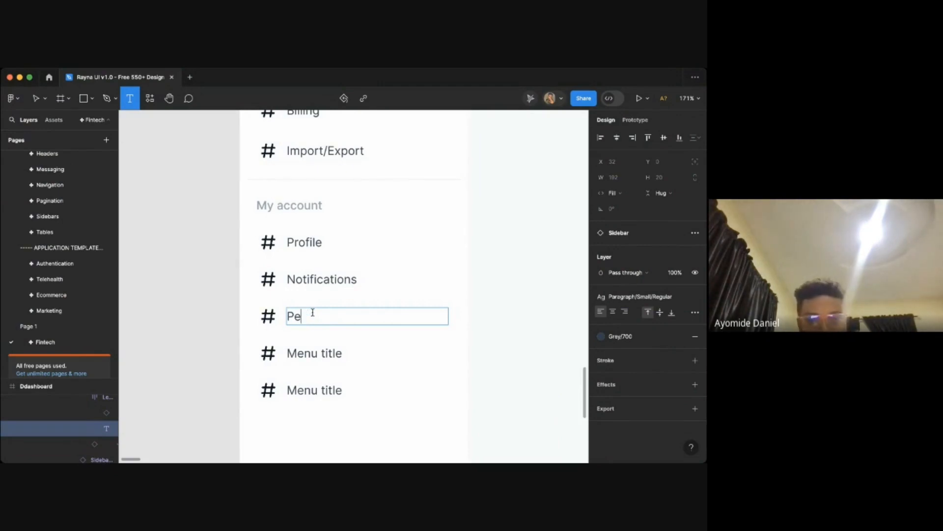
{"action": "key", "text": "super+Tab"}
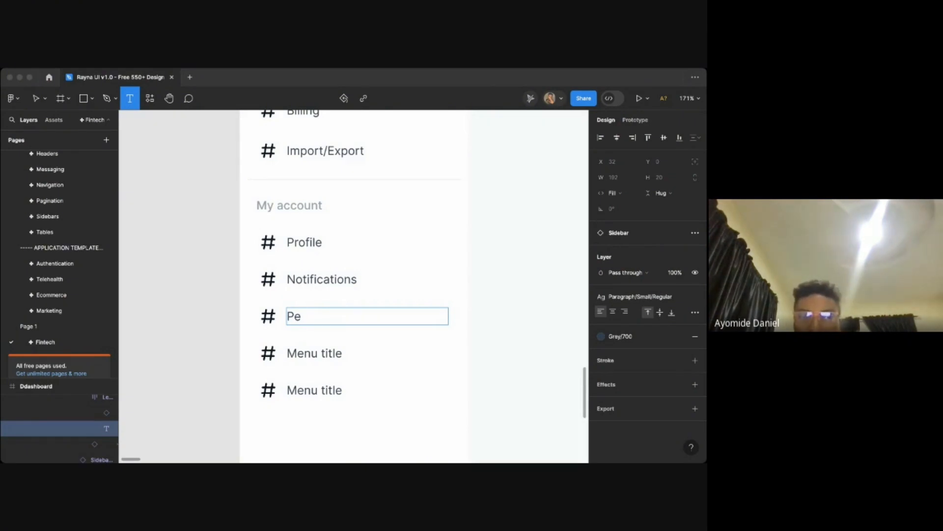
{"action": "left_click", "coordinate": [219, 338]}
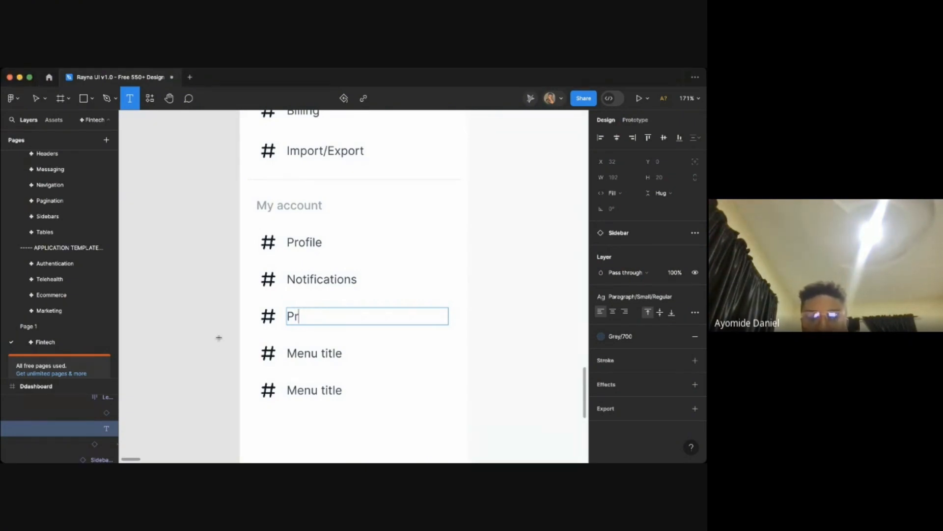
{"action": "type", "text": "eferences"}
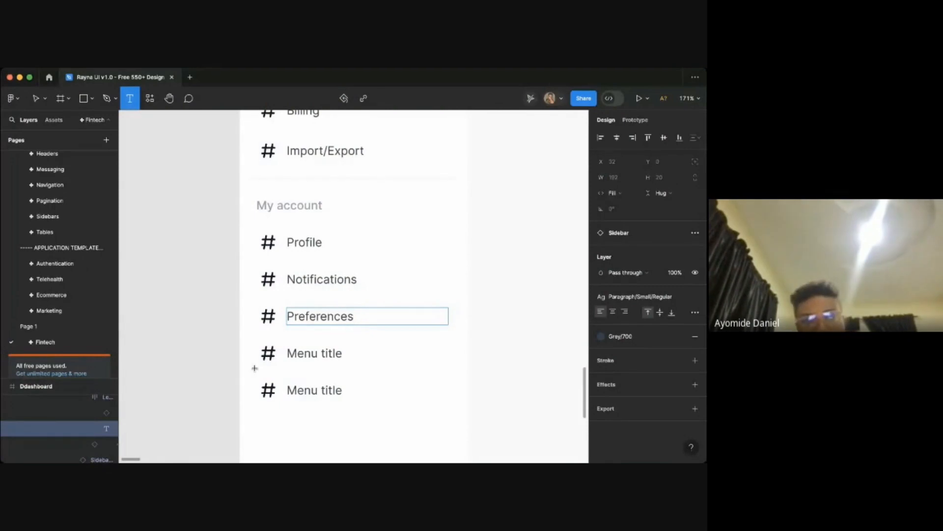
{"action": "key", "text": "super+Tab"}
{"action": "key", "text": "super+Tab"}
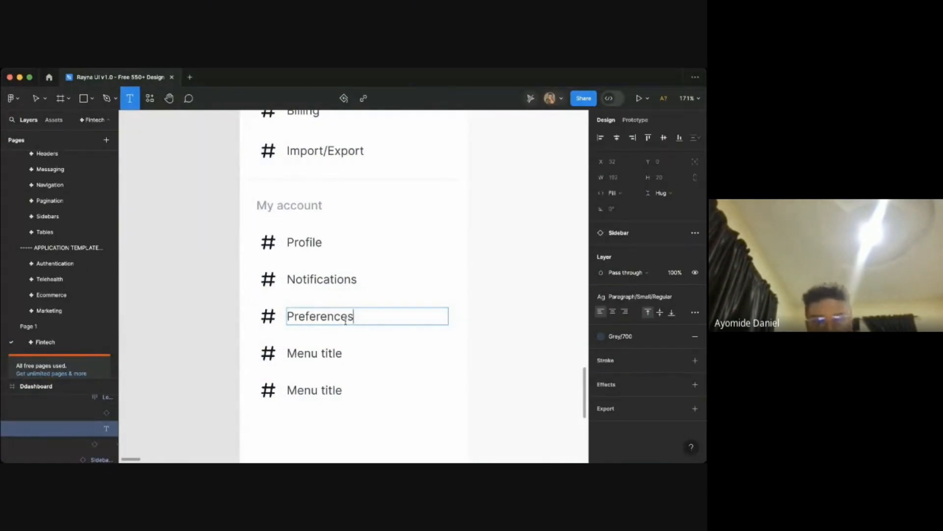
{"action": "key", "text": "super+Tab"}
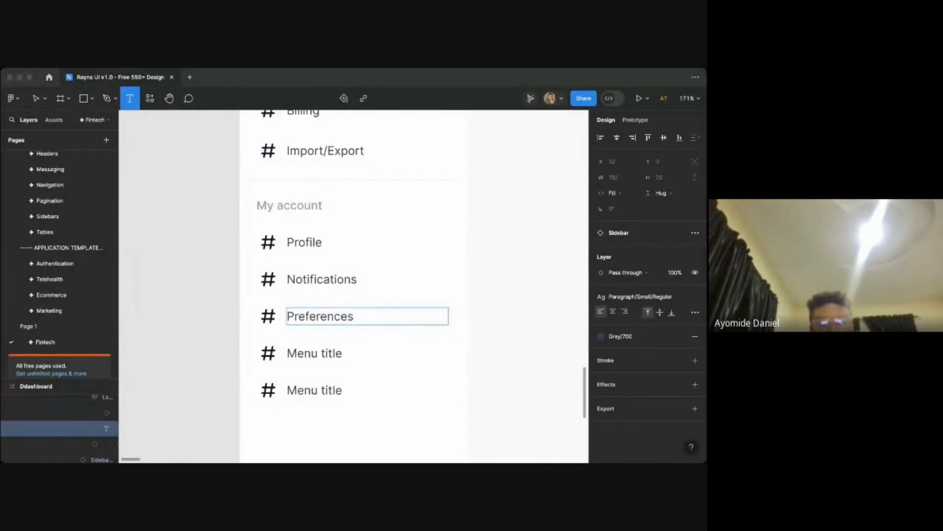
{"action": "key", "text": "super+Tab"}
{"action": "key", "text": "super+Tab"}
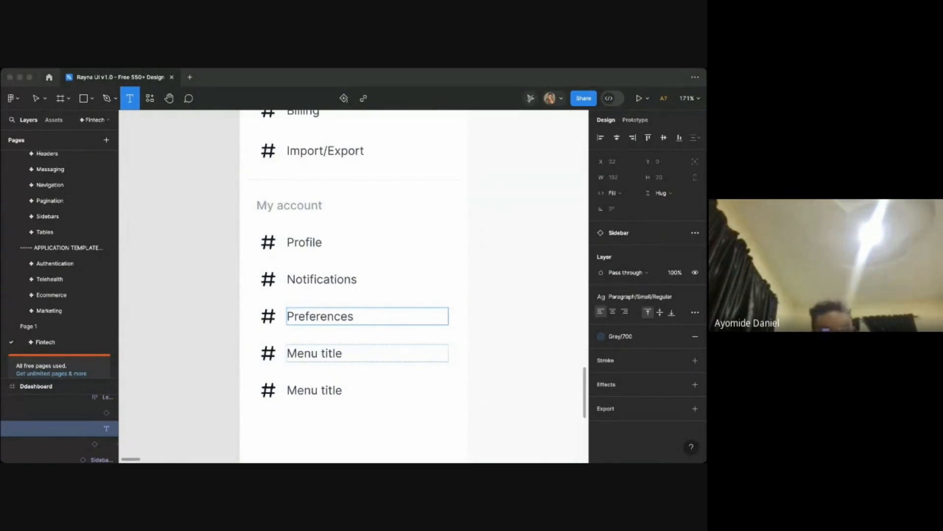
{"action": "key", "text": "super+Tab"}
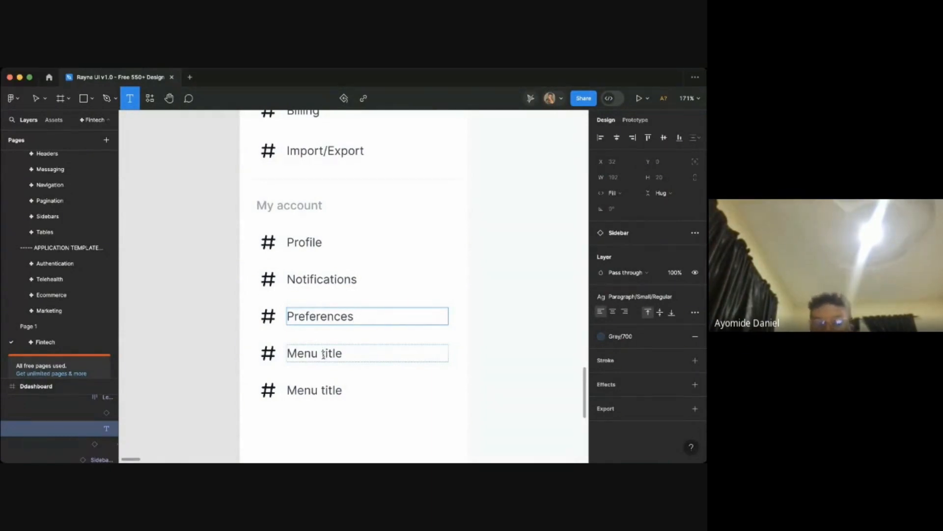
- Delete the two remaining "Menu title" items under My account
{"action": "left_click", "coordinate": [325, 354]}
{"action": "key", "text": "Escape"}
{"action": "left_click", "coordinate": [373, 350]}
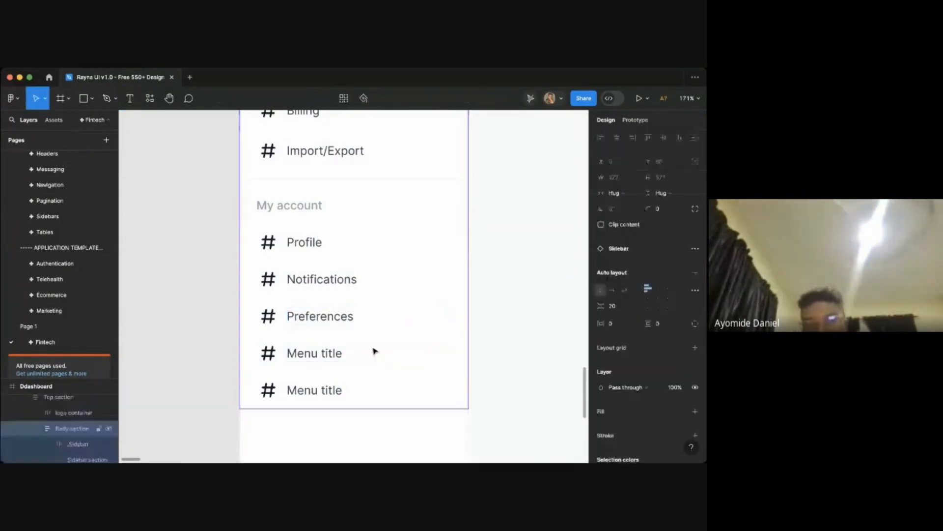
{"action": "left_click", "coordinate": [349, 351]}
{"action": "left_click", "coordinate": [333, 352]}
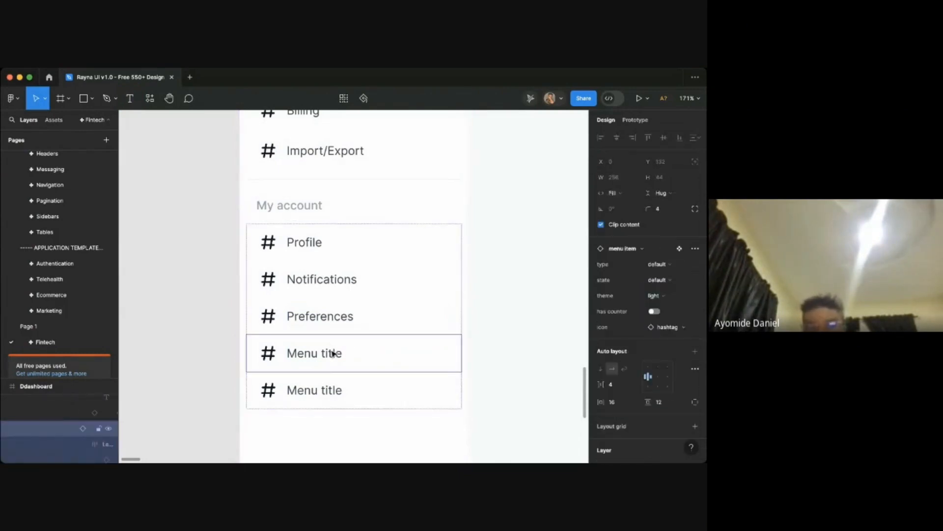
{"action": "left_click", "coordinate": [338, 382], "text": "shift"}
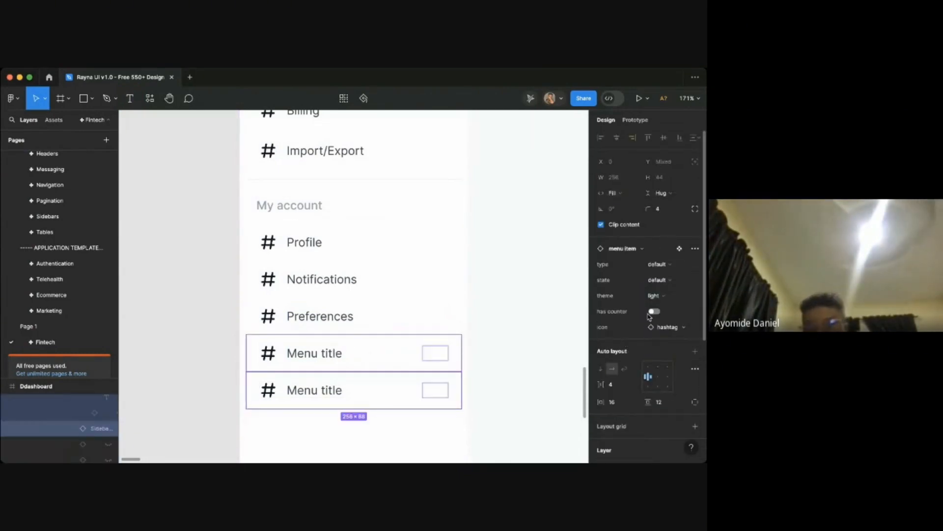
{"action": "key", "text": "Delete"}
- Swap the General item's hashtag icon for the icon / home component
{"action": "scroll", "coordinate": [562, 253], "scroll_direction": "up", "scroll_amount": 2}
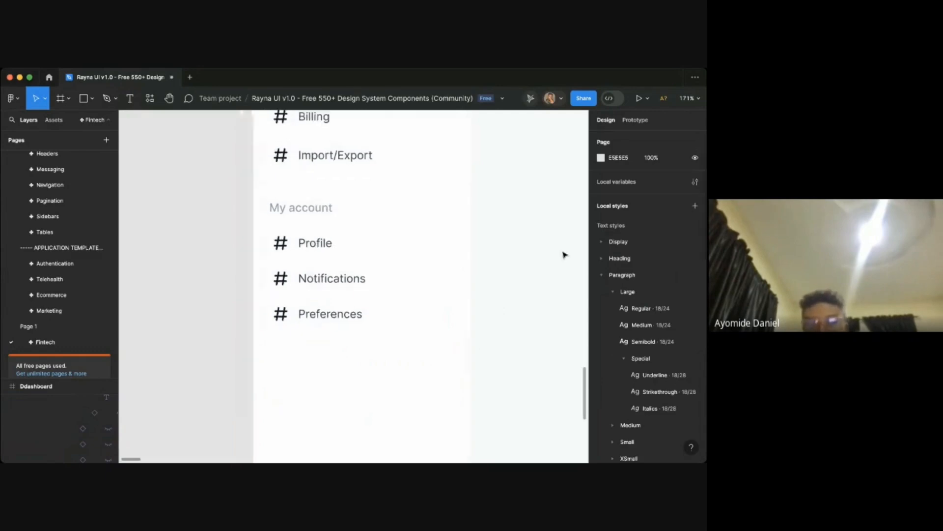
{"action": "scroll", "coordinate": [563, 254], "scroll_direction": "down", "scroll_amount": 3}
{"action": "scroll", "coordinate": [564, 254], "scroll_direction": "up", "scroll_amount": 2}
{"action": "scroll", "coordinate": [565, 254], "scroll_direction": "right", "scroll_amount": 2}
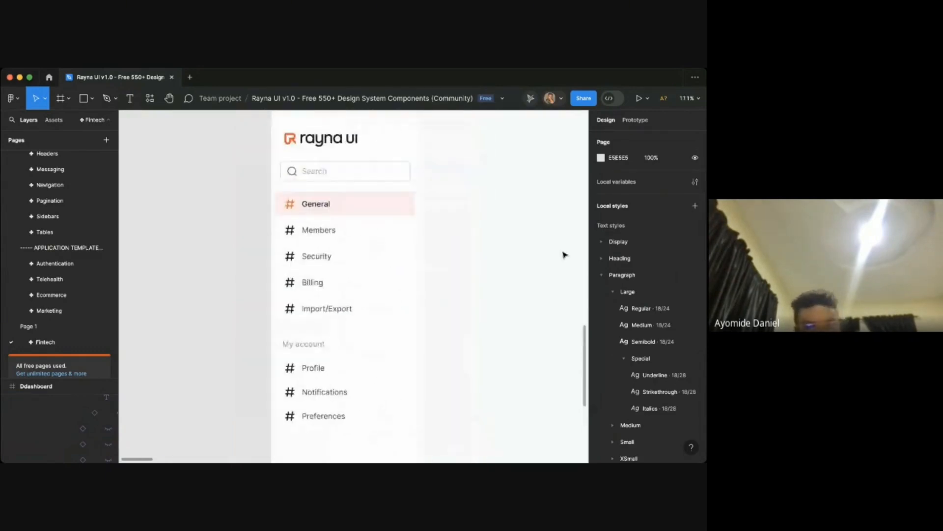
{"action": "scroll", "coordinate": [288, 231], "scroll_direction": "up", "scroll_amount": 3}
{"action": "left_click", "coordinate": [249, 216]}
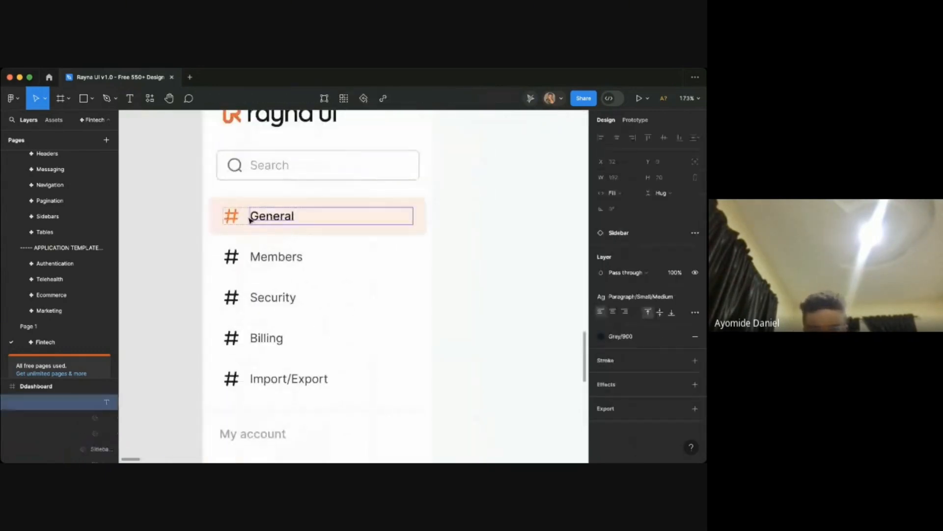
{"action": "left_click", "coordinate": [232, 216]}
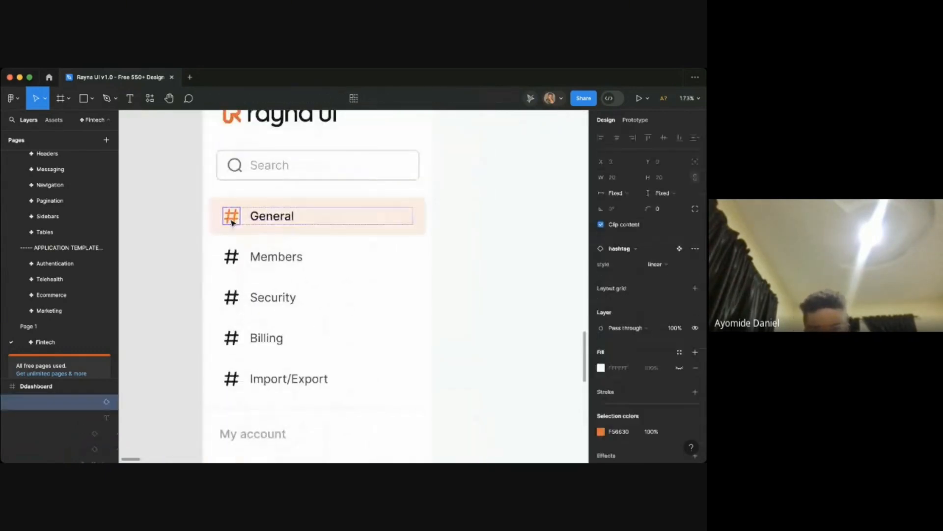
{"action": "left_click", "coordinate": [621, 248]}
{"action": "type", "text": "works"}
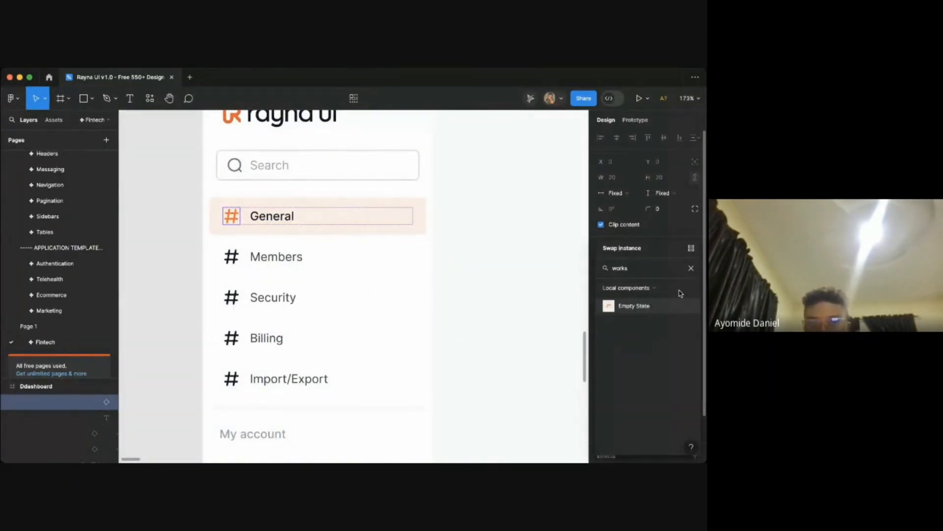
{"action": "key", "text": "BackSpace"}
{"action": "key", "text": "BackSpace"}
{"action": "key", "text": "BackSpace"}
{"action": "key", "text": "BackSpace"}
{"action": "key", "text": "BackSpace"}
{"action": "type", "text": "company"}
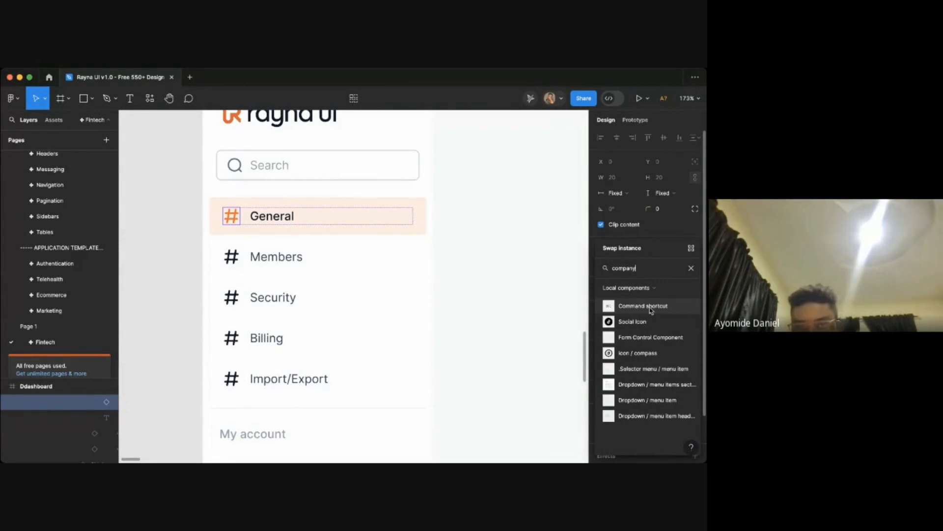
{"action": "key", "text": "BackSpace"}
{"action": "key", "text": "BackSpace"}
{"action": "key", "text": "BackSpace"}
{"action": "key", "text": "BackSpace"}
{"action": "key", "text": "BackSpace"}
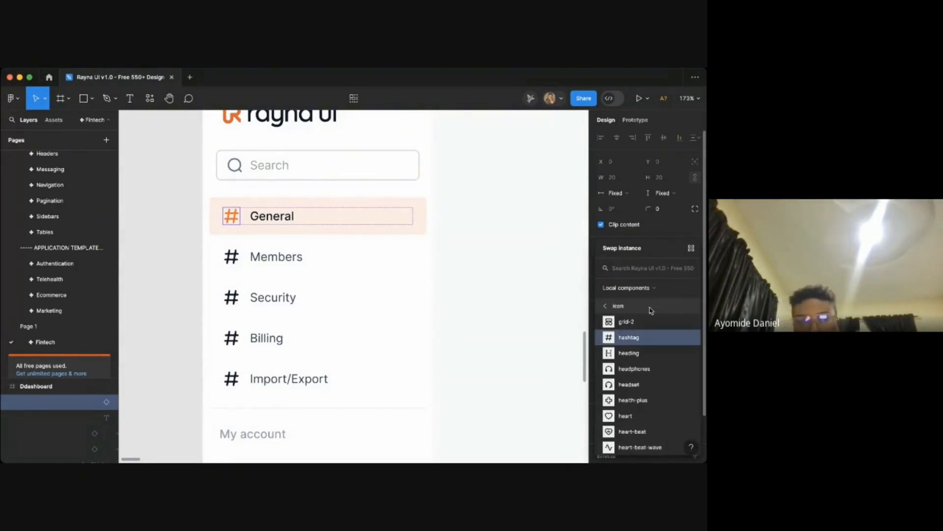
{"action": "type", "text": "home"}
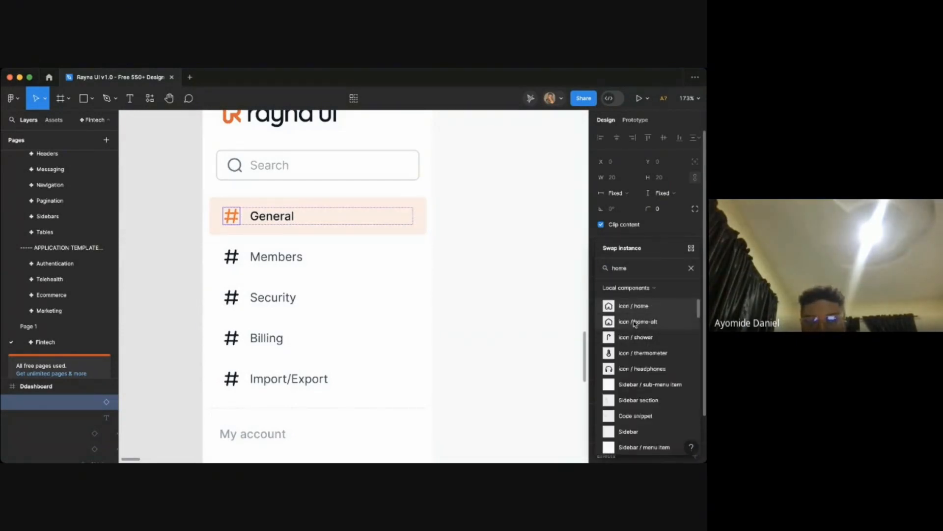
{"action": "left_click", "coordinate": [631, 306]}
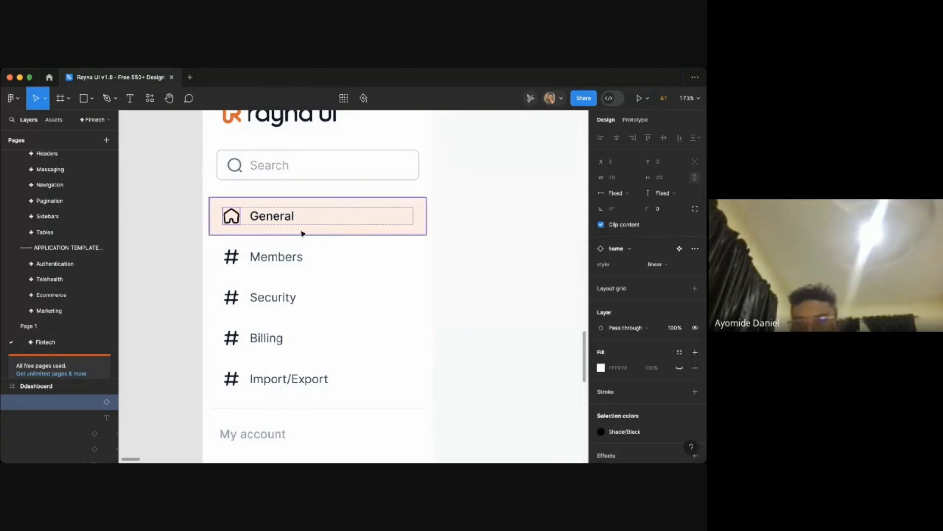
- Swap the Members item's hashtag icon for the icon / user-group component, searching components for "user"
{"action": "left_click", "coordinate": [268, 259]}
{"action": "left_click", "coordinate": [231, 256]}
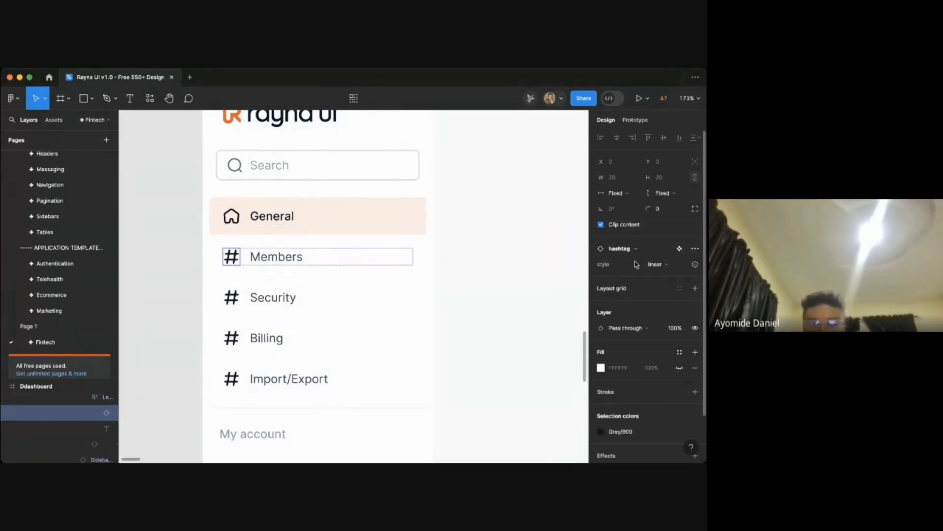
{"action": "left_click", "coordinate": [620, 249]}
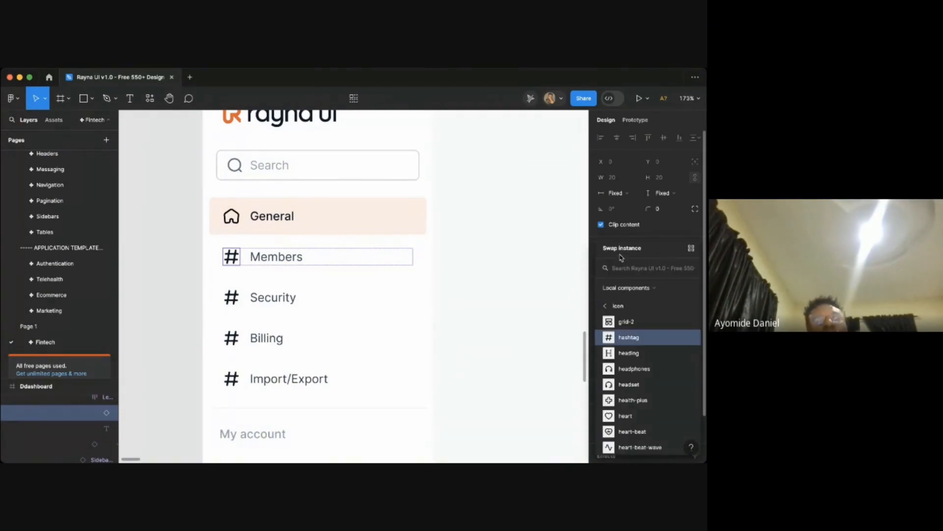
{"action": "type", "text": "me"}
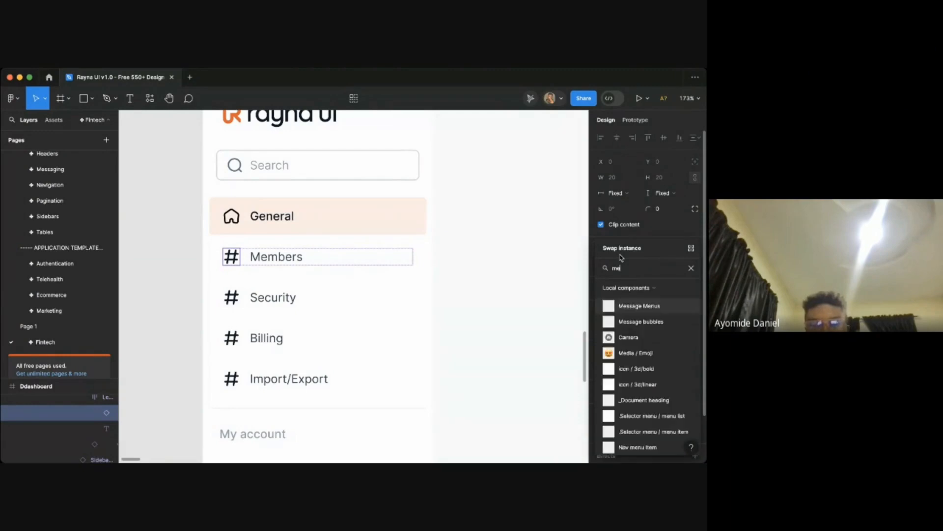
{"action": "type", "text": "m"}
{"action": "key", "text": "BackSpace"}
{"action": "key", "text": "BackSpace"}
{"action": "key", "text": "BackSpace"}
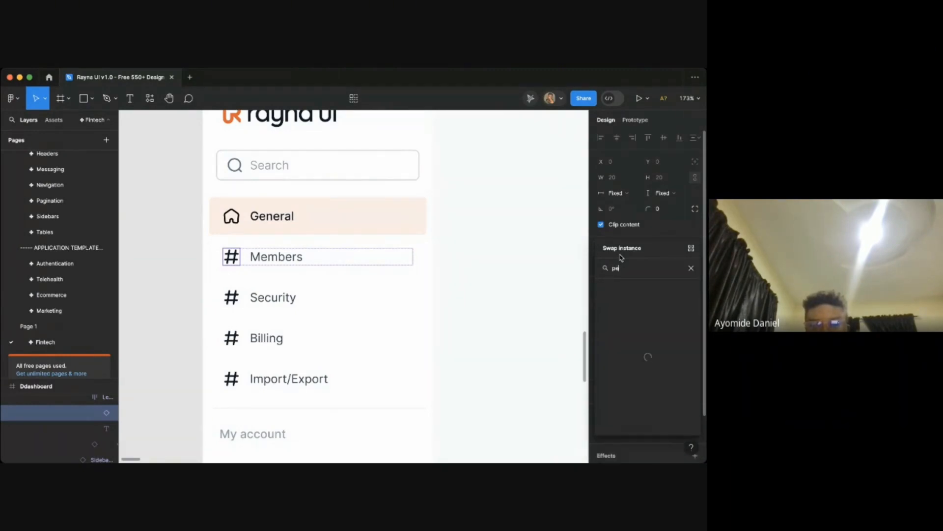
{"action": "type", "text": "peopl"}
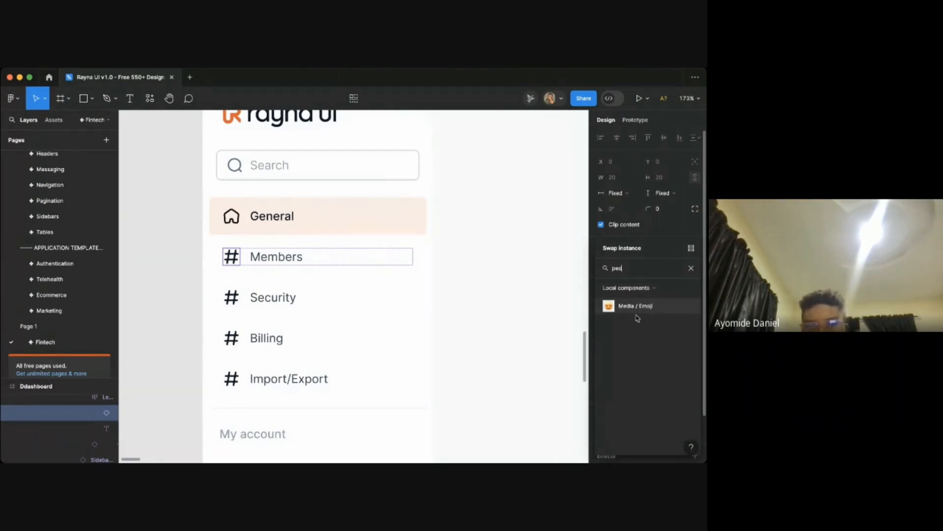
{"action": "key", "text": "BackSpace"}
{"action": "key", "text": "BackSpace"}
{"action": "key", "text": "BackSpace"}
{"action": "type", "text": "u"}
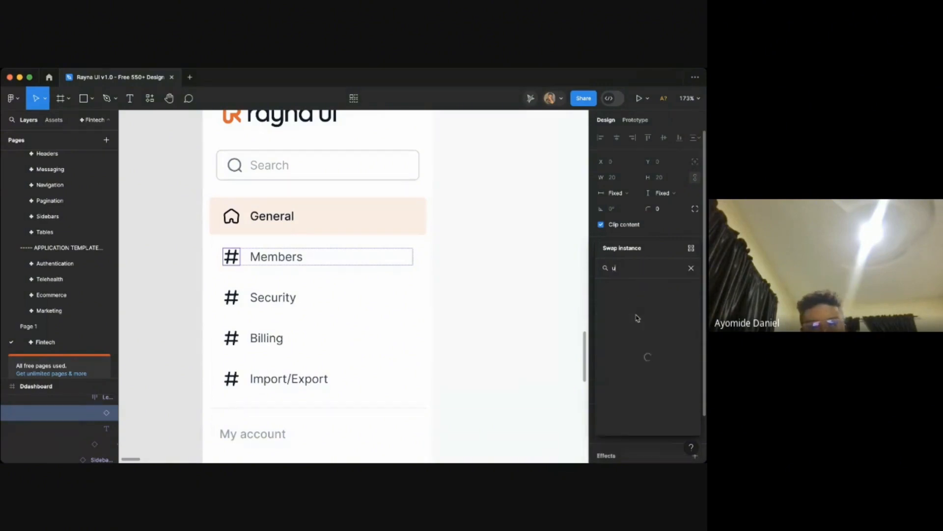
{"action": "type", "text": "e"}
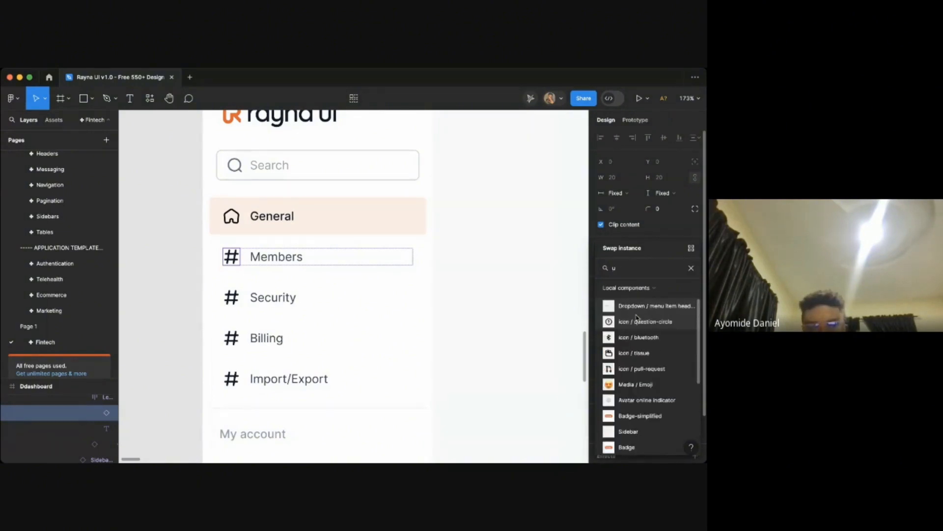
{"action": "type", "text": "ser"}
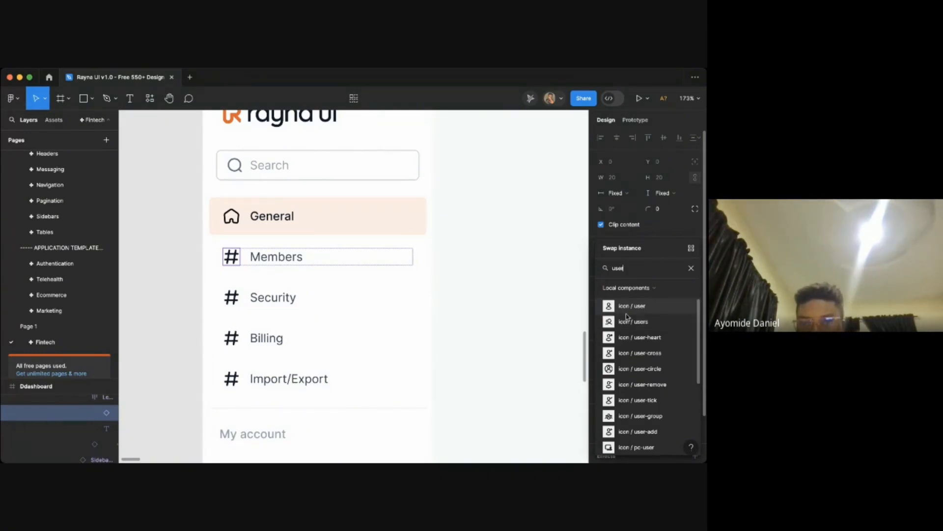
{"action": "scroll", "coordinate": [628, 305], "scroll_direction": "down", "scroll_amount": 1}
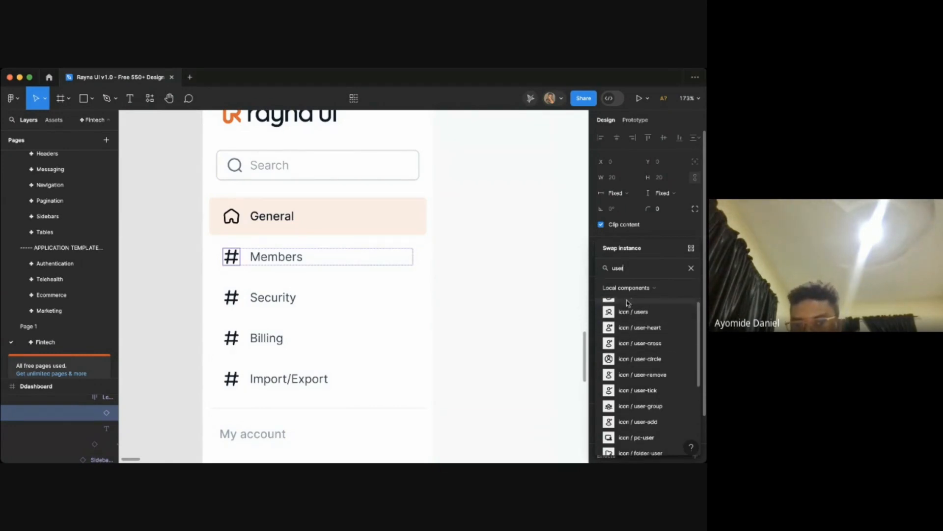
{"action": "scroll", "coordinate": [622, 395], "scroll_direction": "up", "scroll_amount": 1}
{"action": "scroll", "coordinate": [634, 366], "scroll_direction": "down", "scroll_amount": 1}
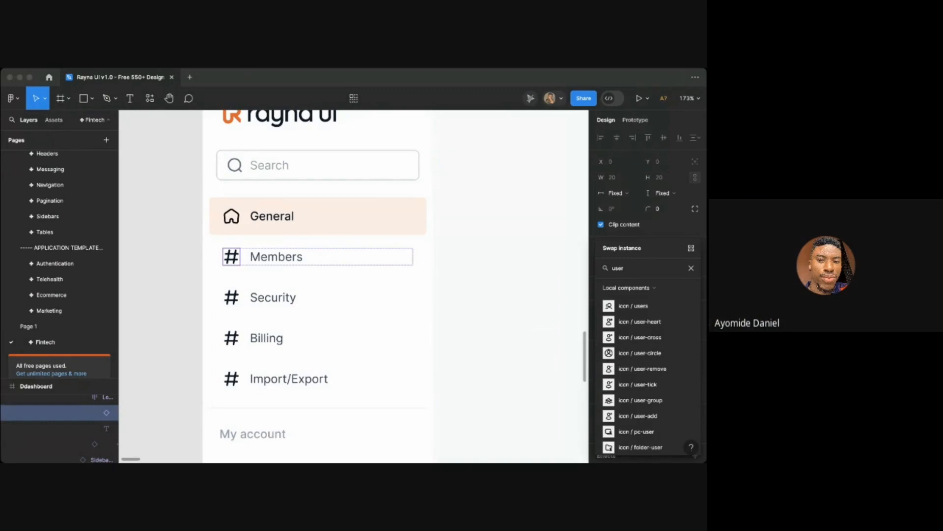
{"action": "scroll", "coordinate": [632, 390], "scroll_direction": "down", "scroll_amount": 4}
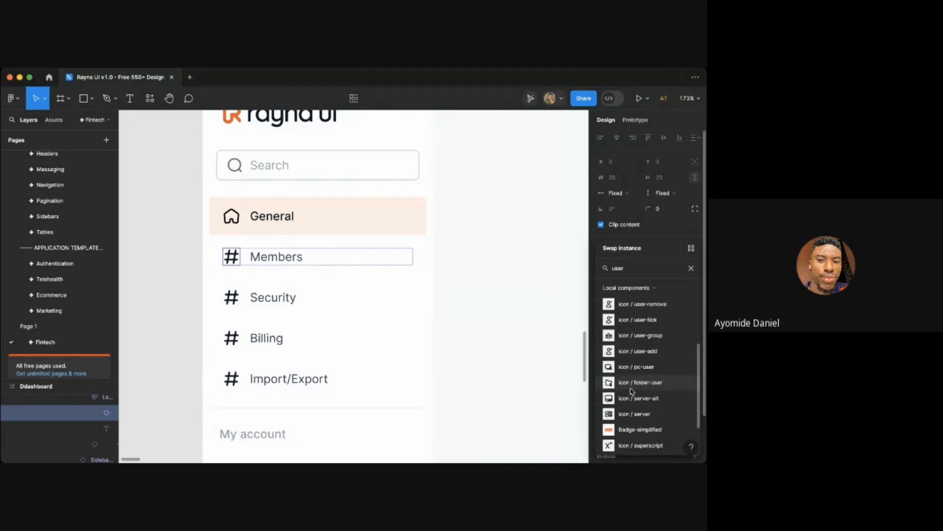
{"action": "scroll", "coordinate": [629, 388], "scroll_direction": "up", "scroll_amount": 2}
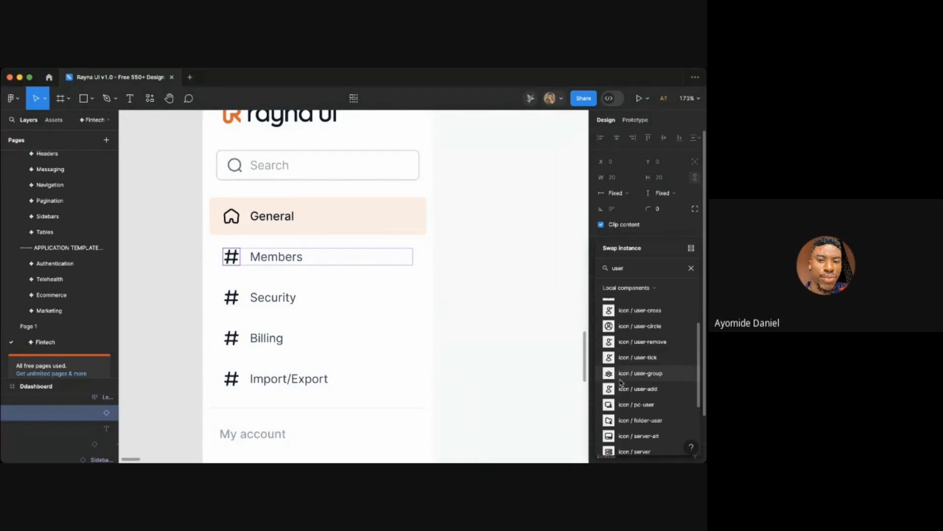
{"action": "scroll", "coordinate": [622, 382], "scroll_direction": "up", "scroll_amount": 1}
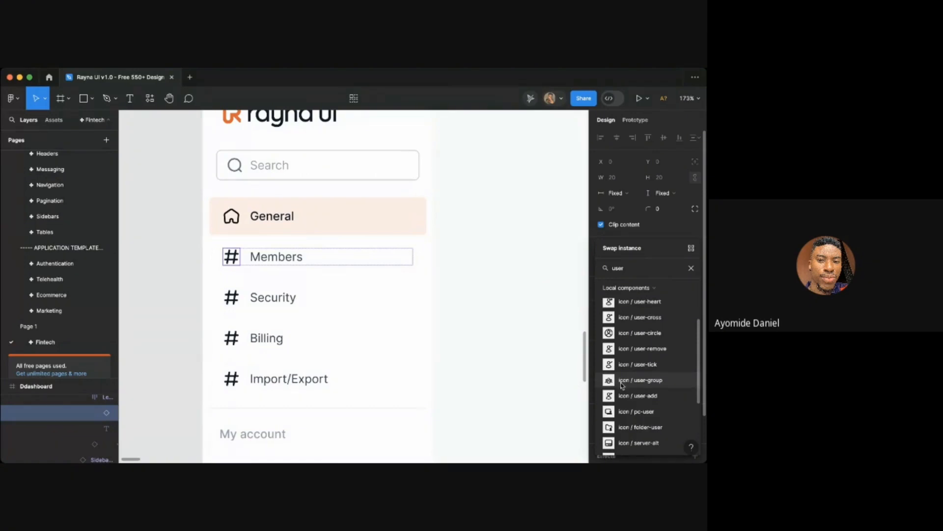
{"action": "left_click", "coordinate": [622, 385]}
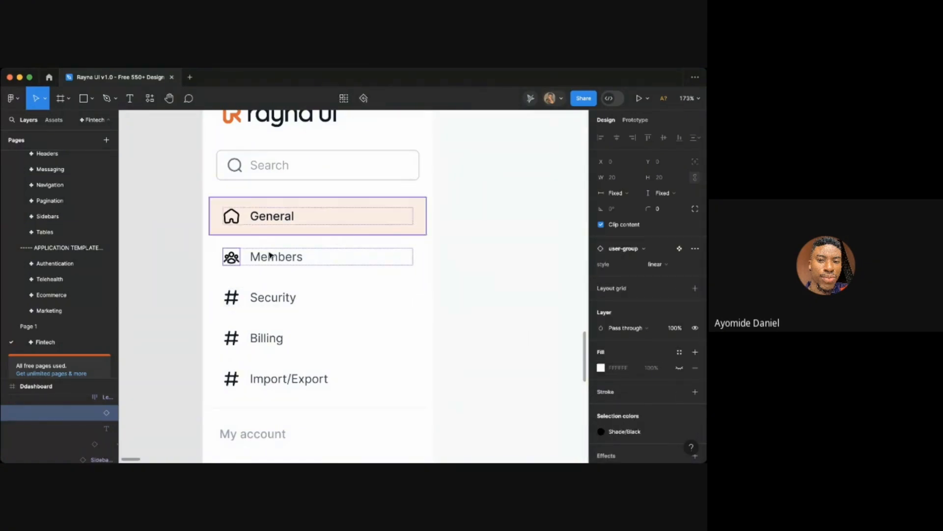
- Change the Members icon's selection color from Shade/Black to the Gray 900 color style
{"action": "left_click", "coordinate": [255, 296]}
{"action": "left_click", "coordinate": [231, 297]}
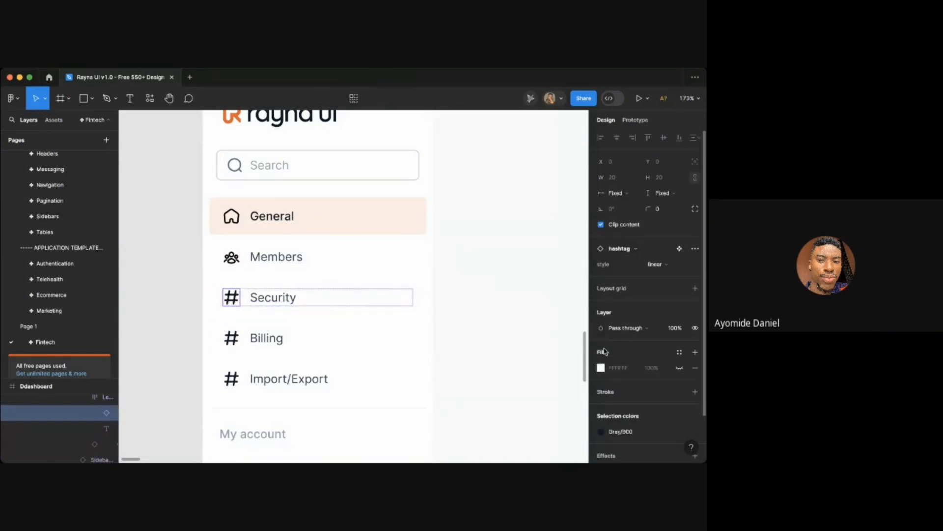
{"action": "left_click", "coordinate": [268, 256]}
{"action": "left_click", "coordinate": [232, 257]}
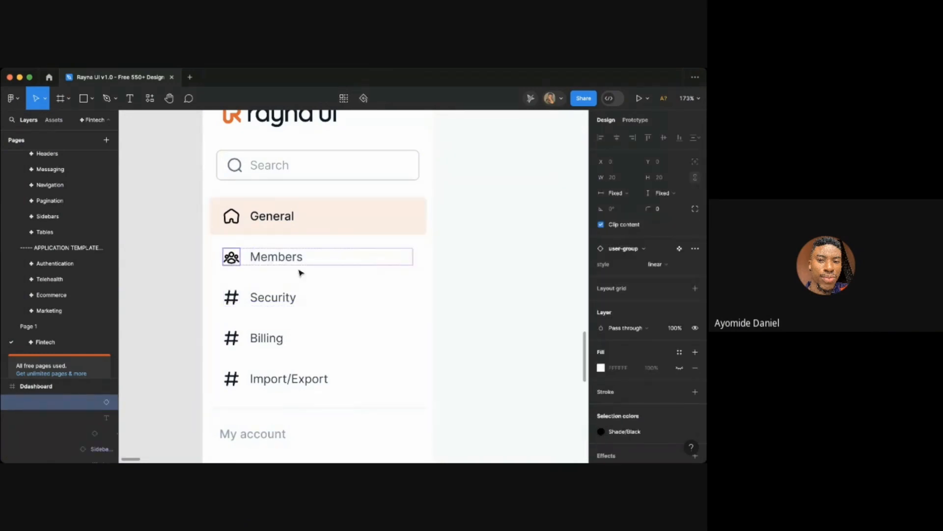
{"action": "left_click", "coordinate": [624, 431]}
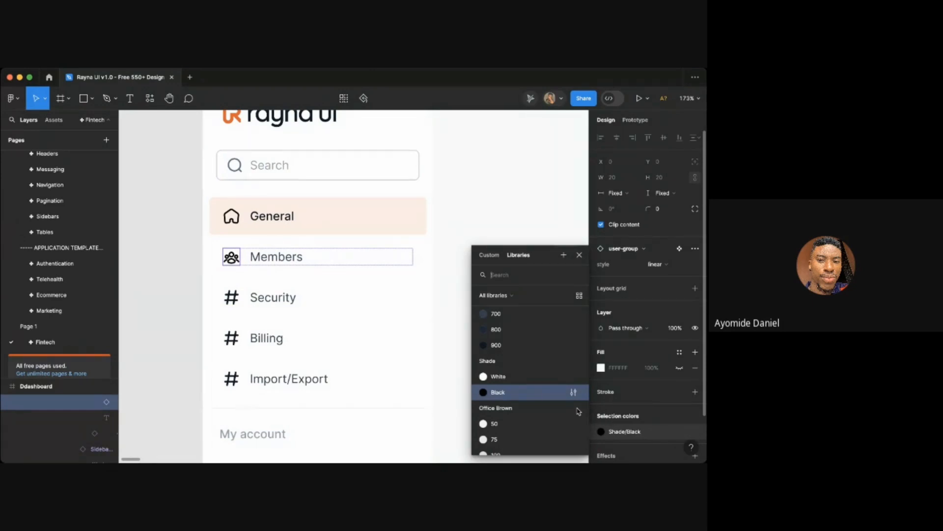
{"action": "scroll", "coordinate": [530, 374], "scroll_direction": "up", "scroll_amount": 1}
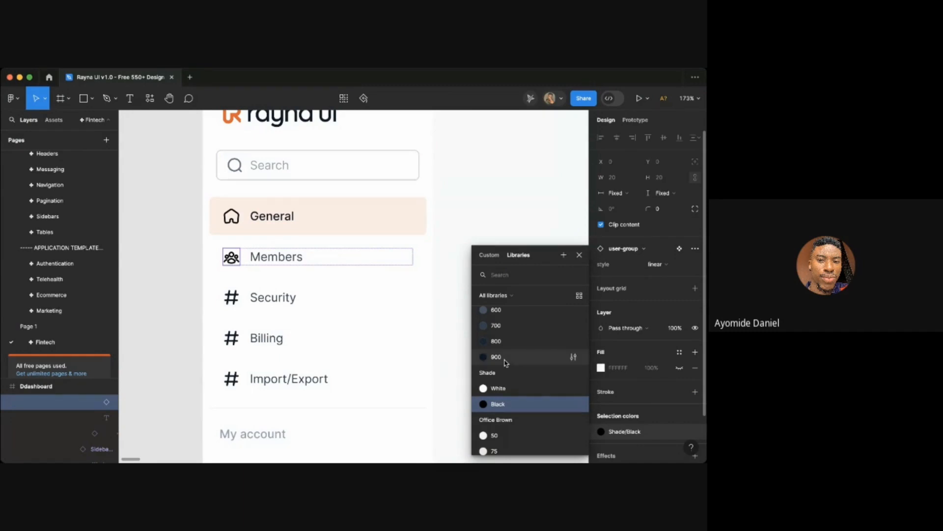
{"action": "left_click", "coordinate": [496, 358]}
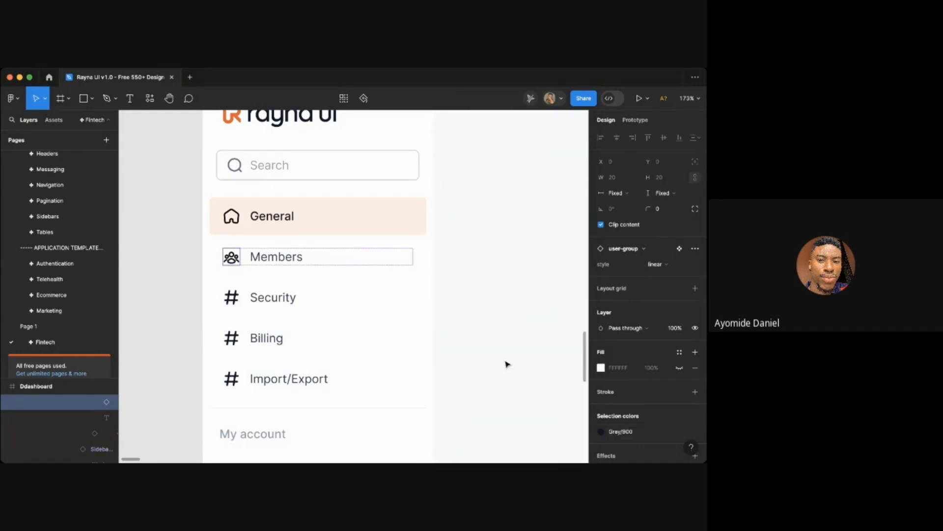
- Swap the Security item's hashtag icon for icon / key and set its color to Gray 900
{"action": "scroll", "coordinate": [507, 364], "scroll_direction": "down", "scroll_amount": 2}
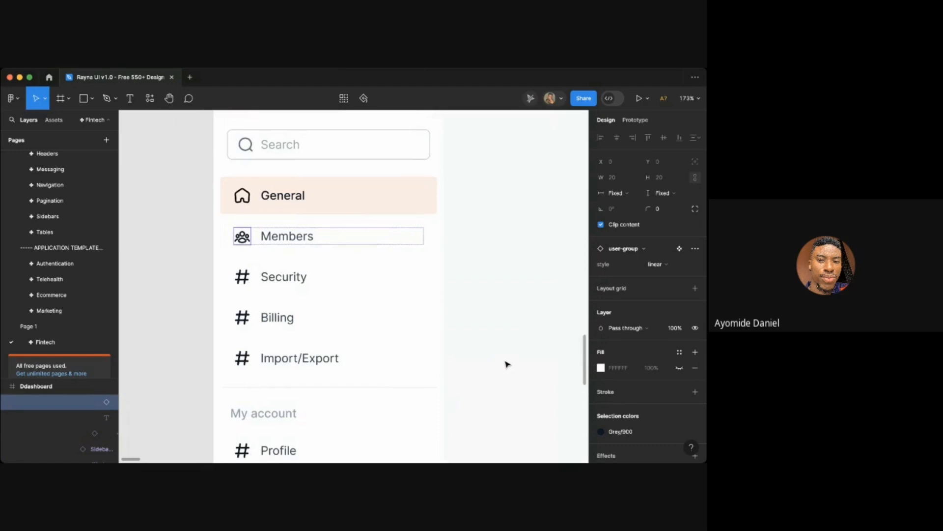
{"action": "left_click", "coordinate": [277, 278], "text": "super"}
{"action": "left_click", "coordinate": [245, 278]}
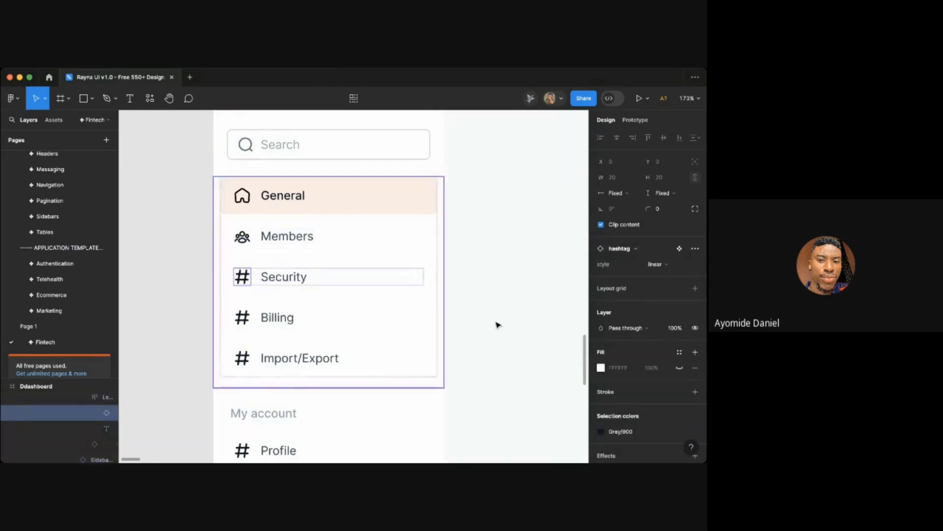
{"action": "left_click", "coordinate": [623, 248]}
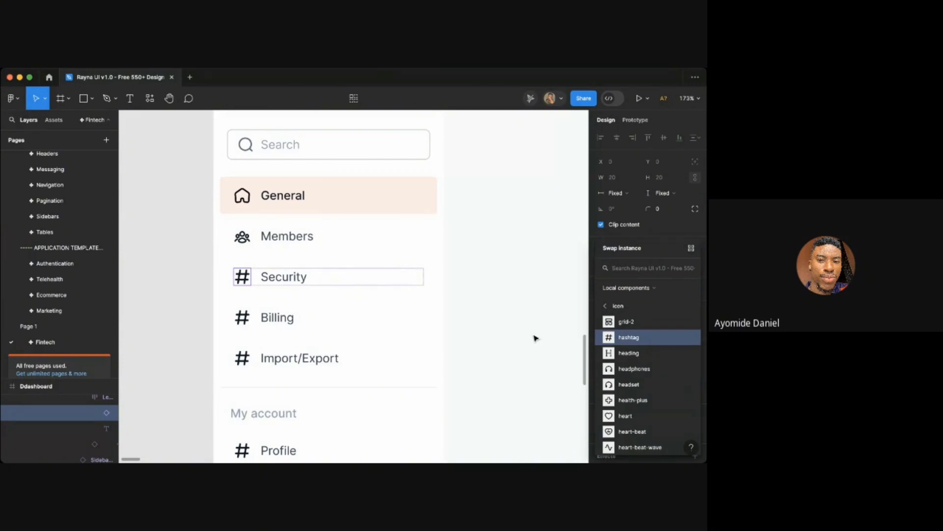
{"action": "type", "text": "key"}
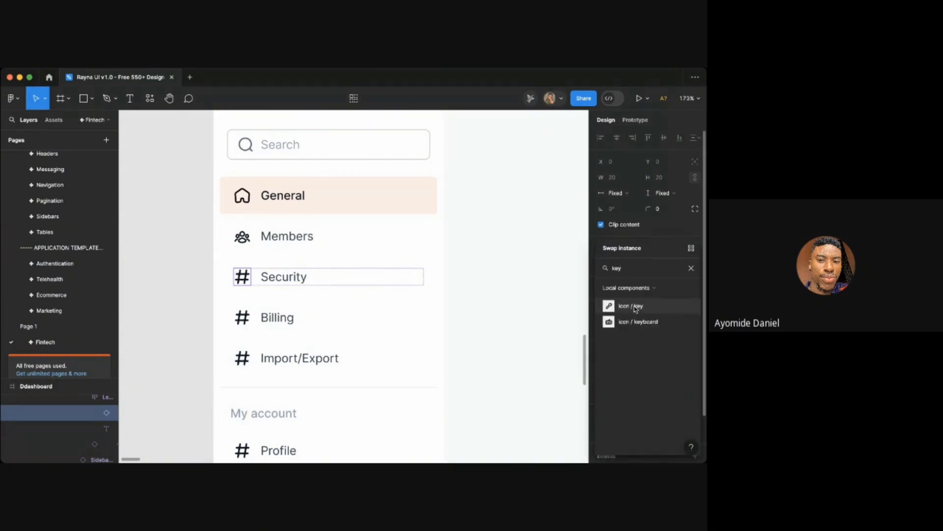
{"action": "left_click", "coordinate": [636, 306]}
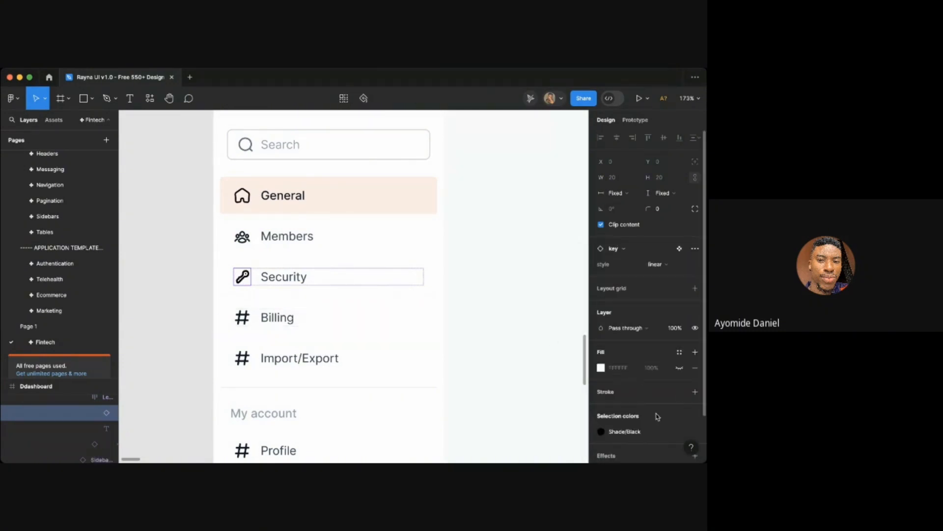
{"action": "left_click", "coordinate": [623, 432]}
{"action": "left_click", "coordinate": [503, 351]}
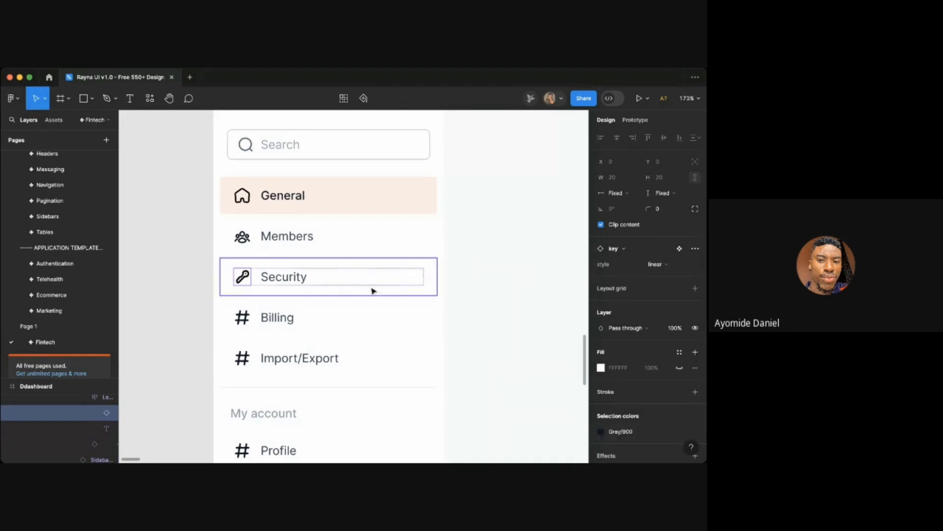
- Swap the Billing item's hashtag icon for the icon / card component
{"action": "left_click", "coordinate": [242, 317]}
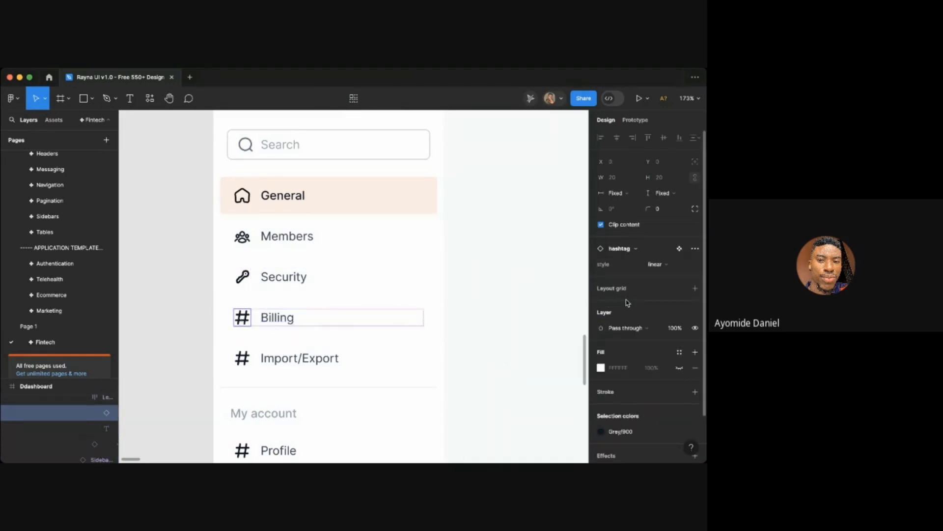
{"action": "left_click", "coordinate": [620, 249]}
{"action": "type", "text": "card"}
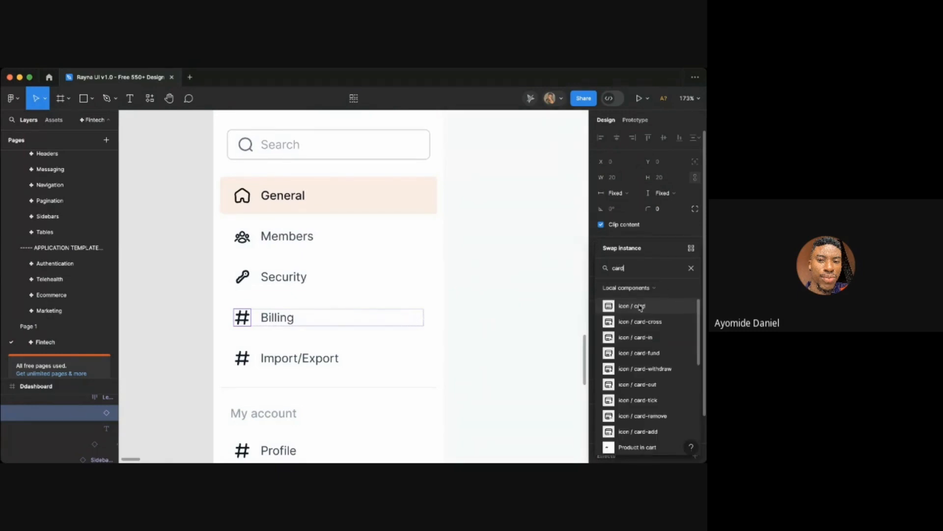
{"action": "left_click", "coordinate": [615, 304]}
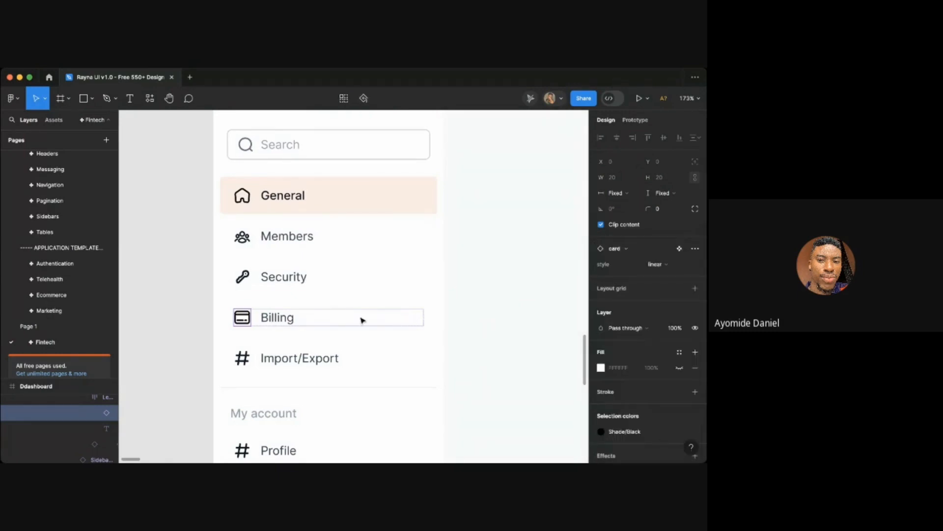
{"action": "left_click", "coordinate": [610, 431]}
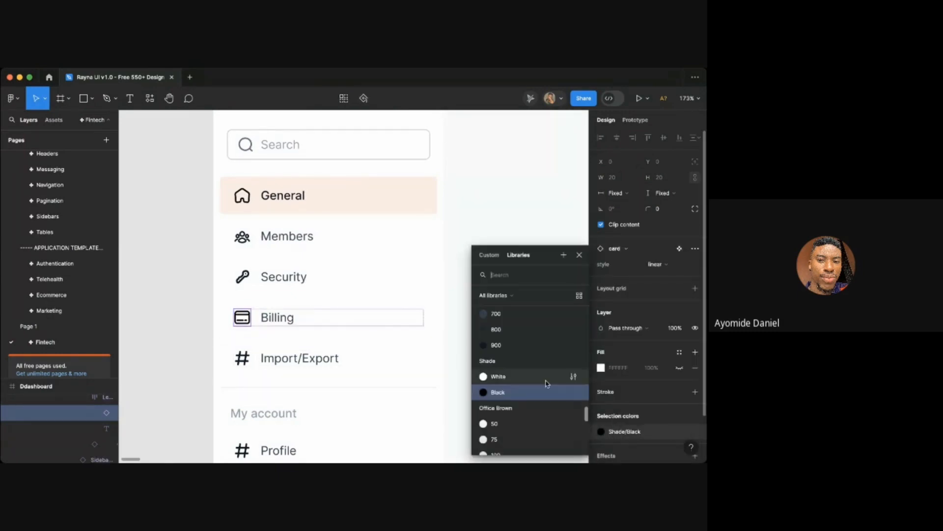
{"action": "key", "text": "Escape"}
- Swap the Import/Export item's hashtag icon for the upload icon, searching components for "uploa"
{"action": "double_click", "coordinate": [288, 355]}
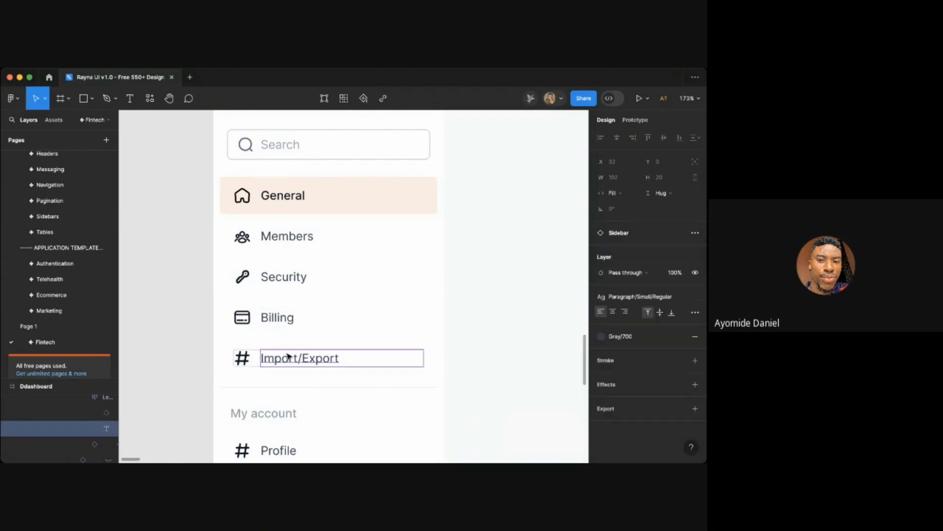
{"action": "left_click", "coordinate": [240, 364]}
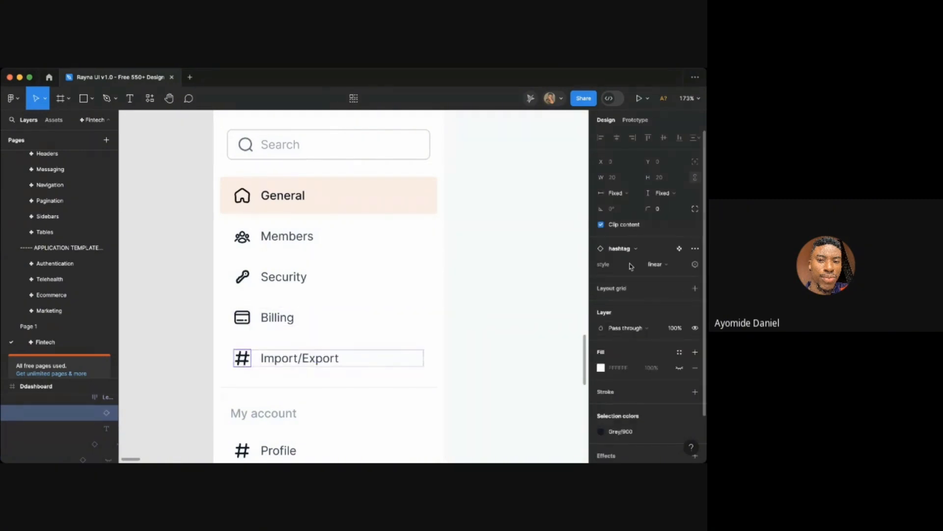
{"action": "left_click", "coordinate": [620, 248]}
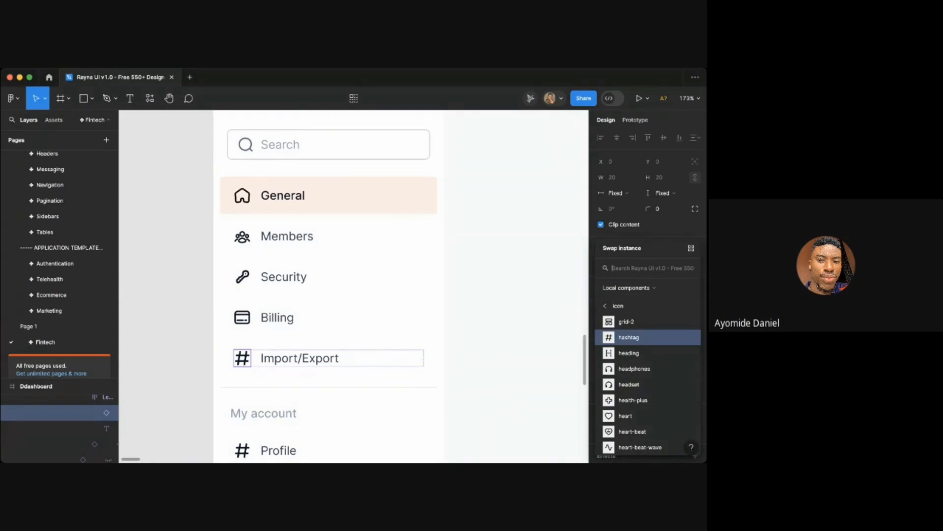
{"action": "key", "text": "super+Tab"}
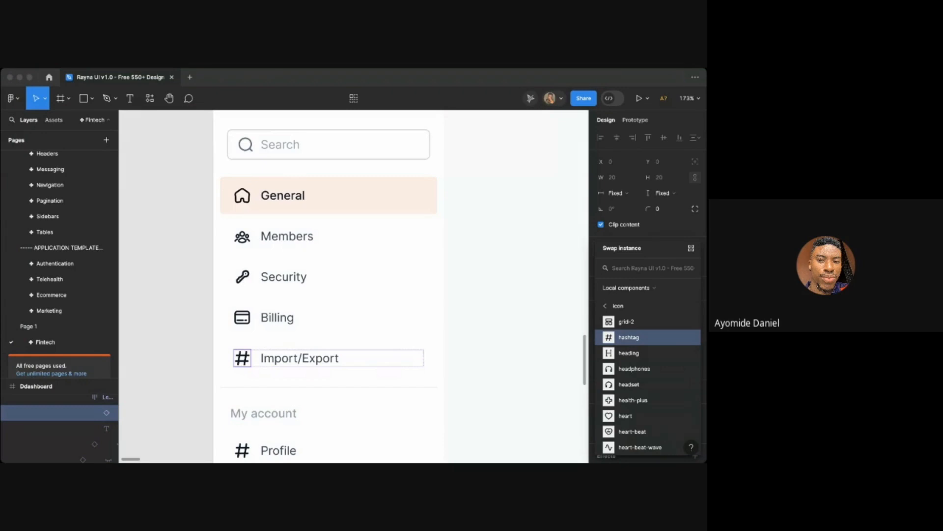
{"action": "key", "text": "super+Tab"}
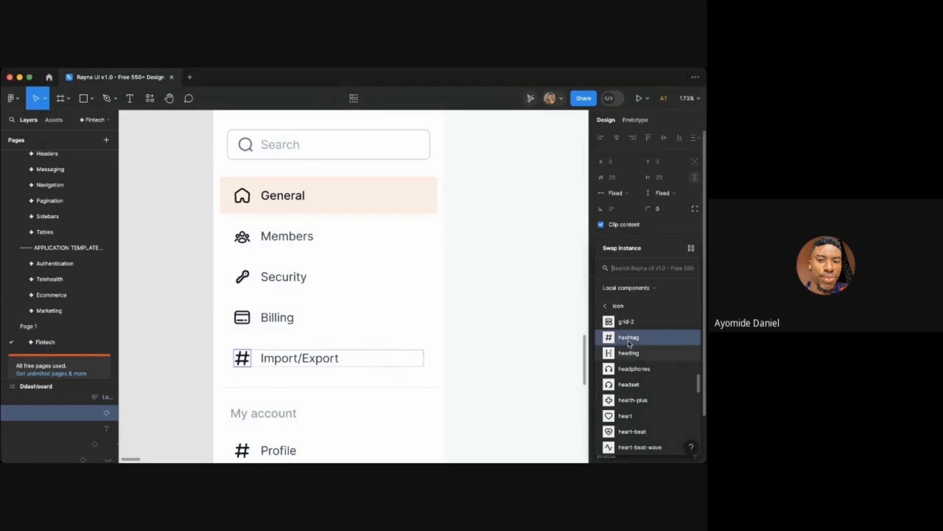
{"action": "type", "text": "da"}
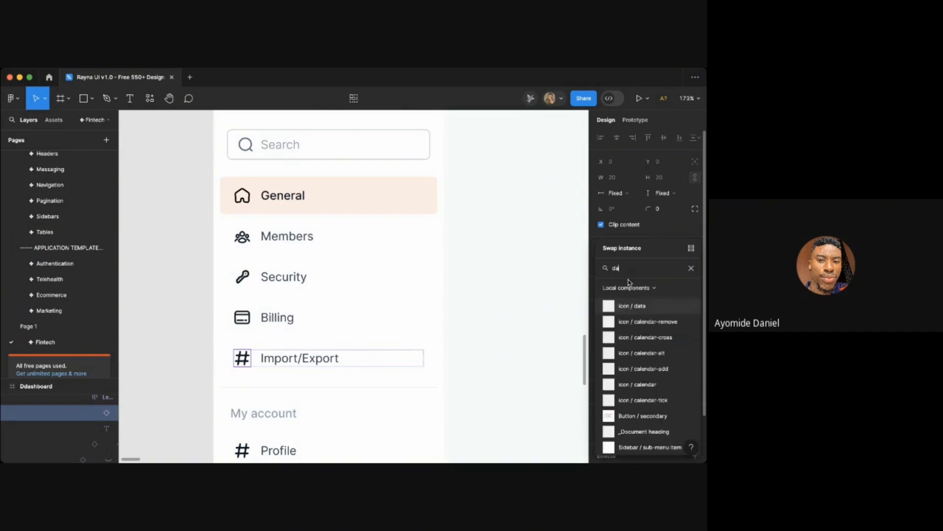
{"action": "type", "text": "import"}
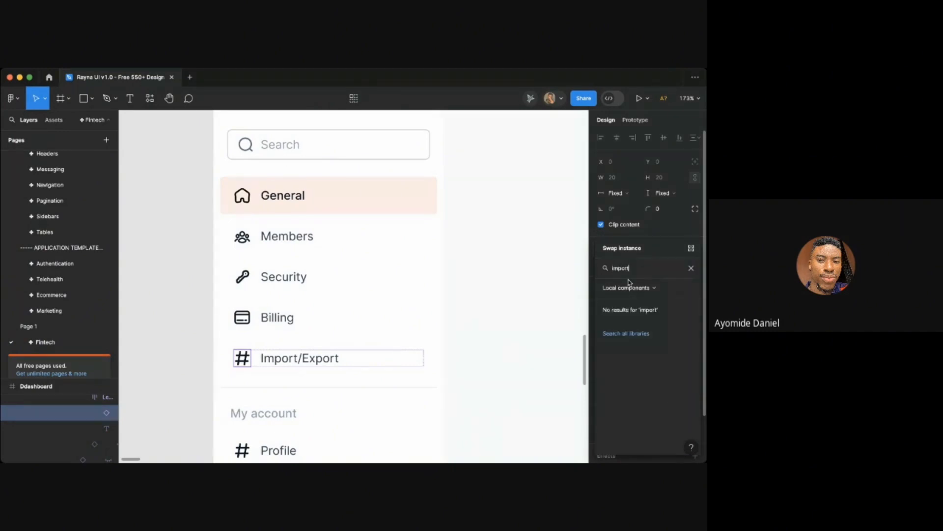
{"action": "key", "text": "super+a"}
{"action": "type", "text": "uploa"}
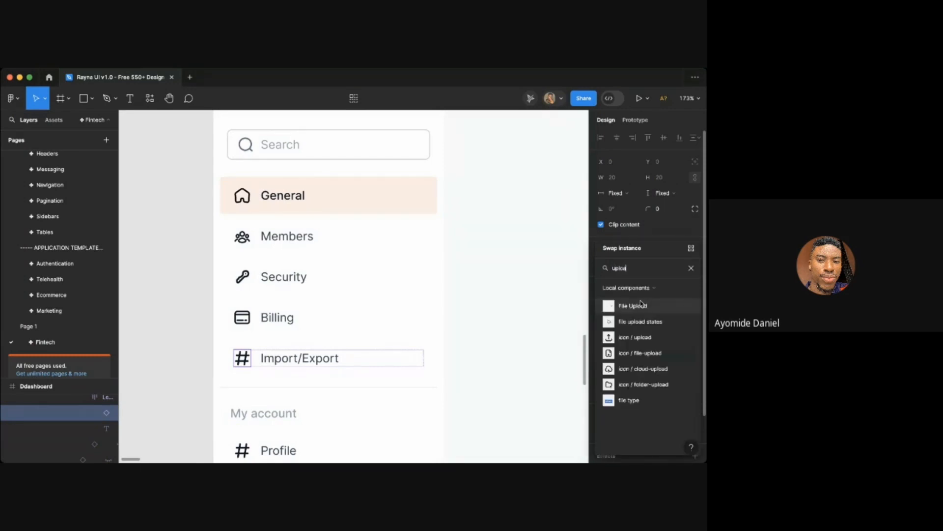
{"action": "left_click", "coordinate": [633, 337]}
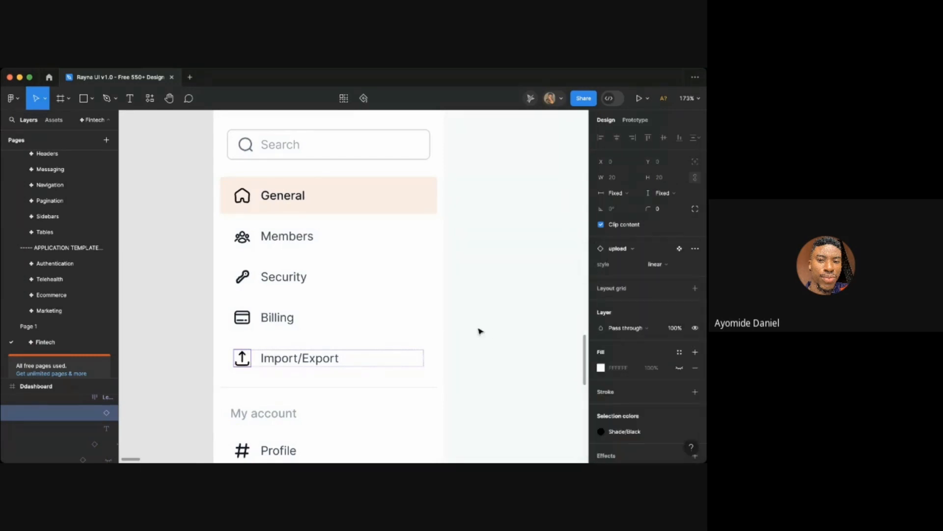
- Change the upload icon's selection color from Shade/Black to the Gray 900 color style
{"action": "scroll", "coordinate": [481, 331], "scroll_direction": "down", "scroll_amount": 1}
{"action": "scroll", "coordinate": [481, 331], "scroll_direction": "down", "scroll_amount": 5}
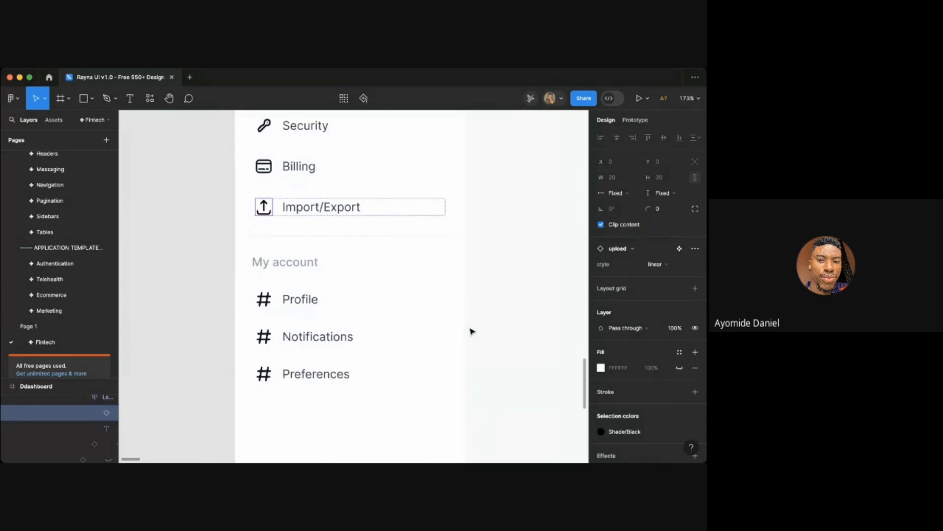
{"action": "left_click", "coordinate": [601, 432]}
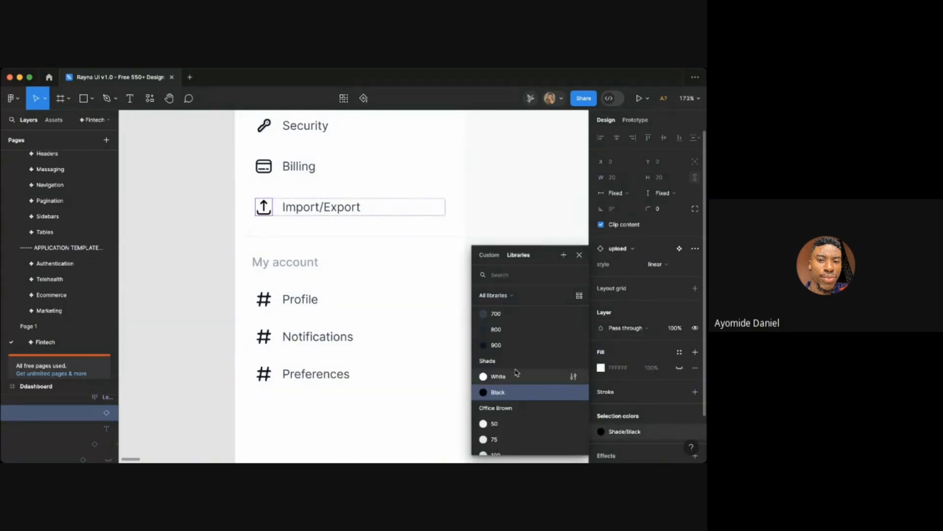
{"action": "left_click", "coordinate": [501, 347]}
- Swap the Profile item's hashtag icon for the icon / user component, searching for "user", and adjust its selection color
{"action": "left_click", "coordinate": [264, 300]}
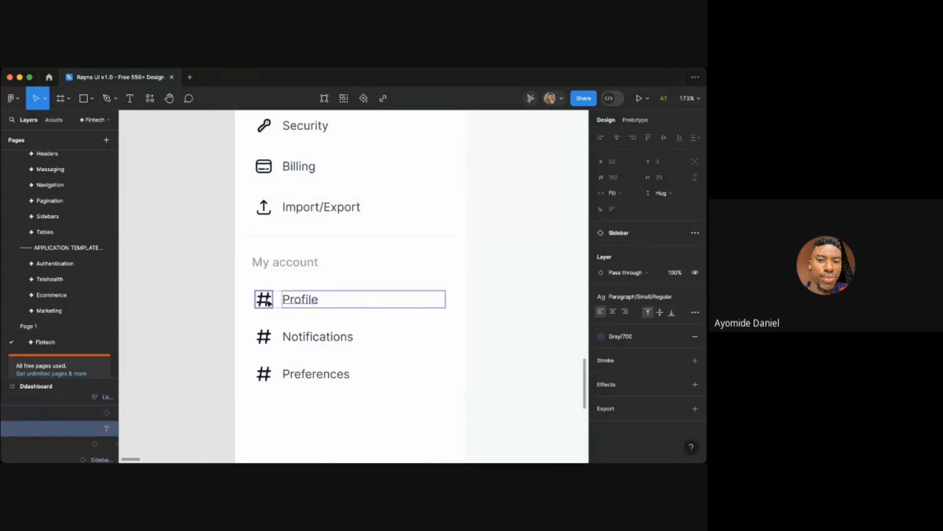
{"action": "left_click", "coordinate": [621, 250]}
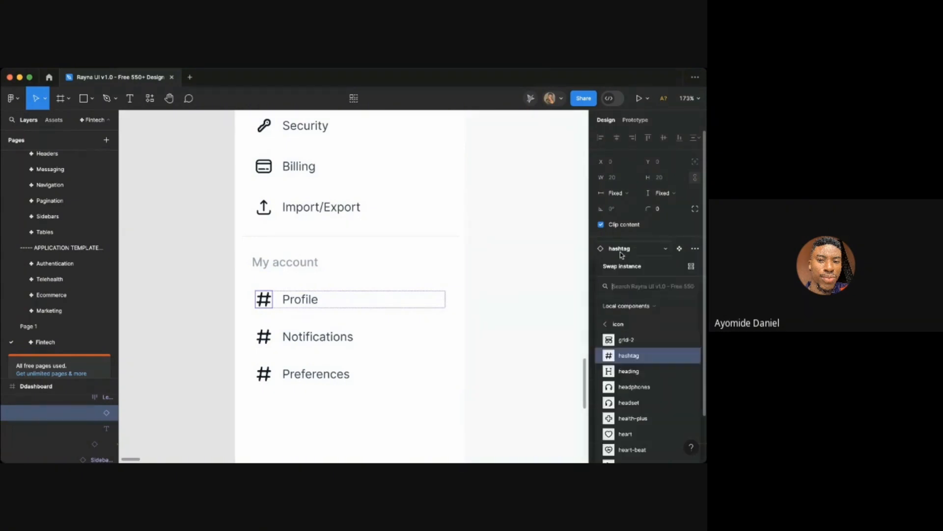
{"action": "type", "text": "user"}
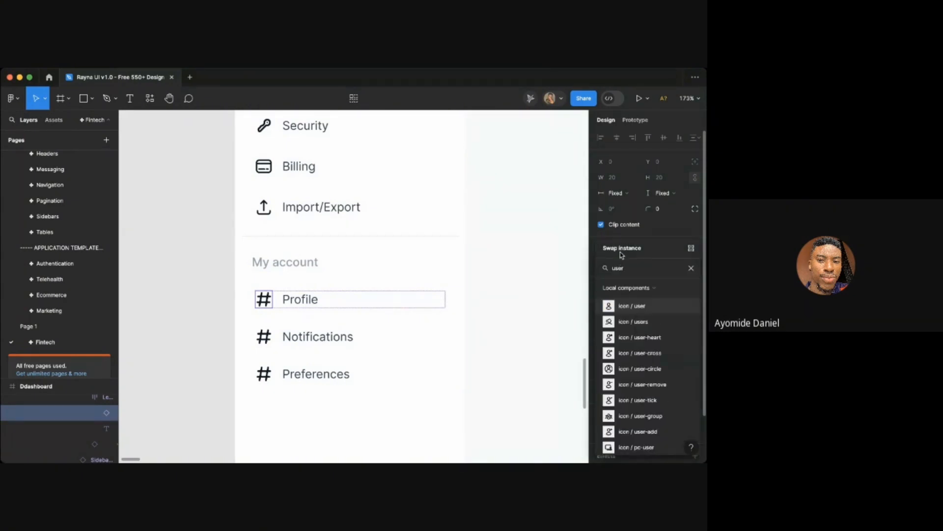
{"action": "left_click", "coordinate": [624, 321]}
{"action": "left_click", "coordinate": [625, 254]}
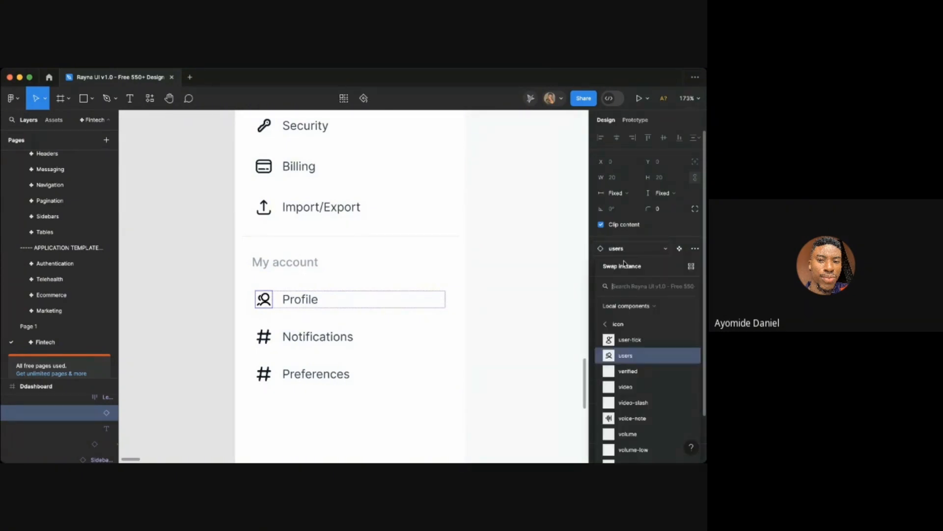
{"action": "scroll", "coordinate": [618, 330], "scroll_direction": "down", "scroll_amount": 1}
{"action": "scroll", "coordinate": [624, 334], "scroll_direction": "up", "scroll_amount": 5}
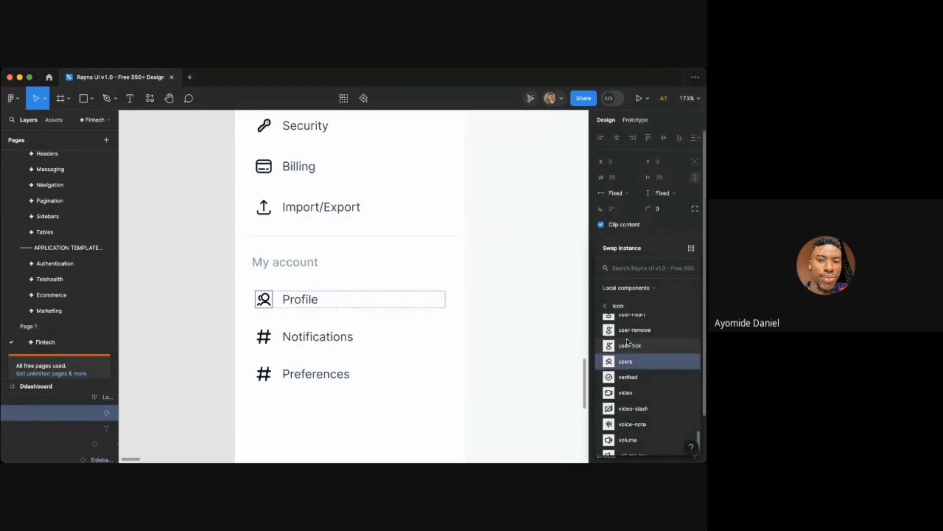
{"action": "scroll", "coordinate": [625, 339], "scroll_direction": "up", "scroll_amount": 3}
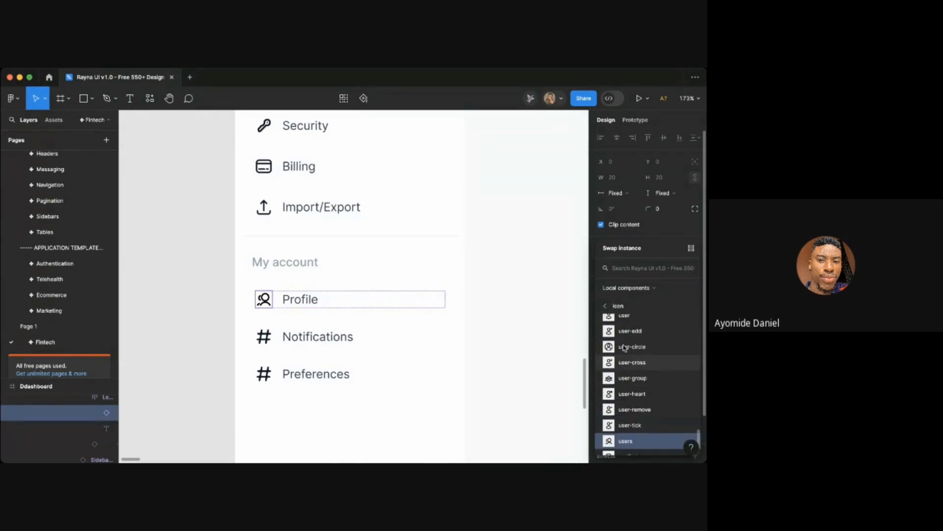
{"action": "left_click", "coordinate": [620, 336]}
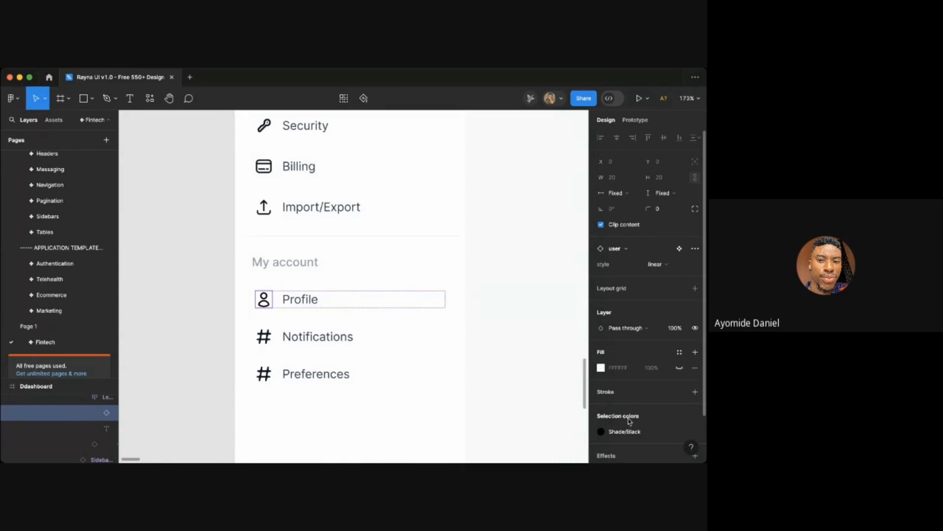
{"action": "left_click", "coordinate": [601, 431]}
{"action": "left_click", "coordinate": [510, 321]}
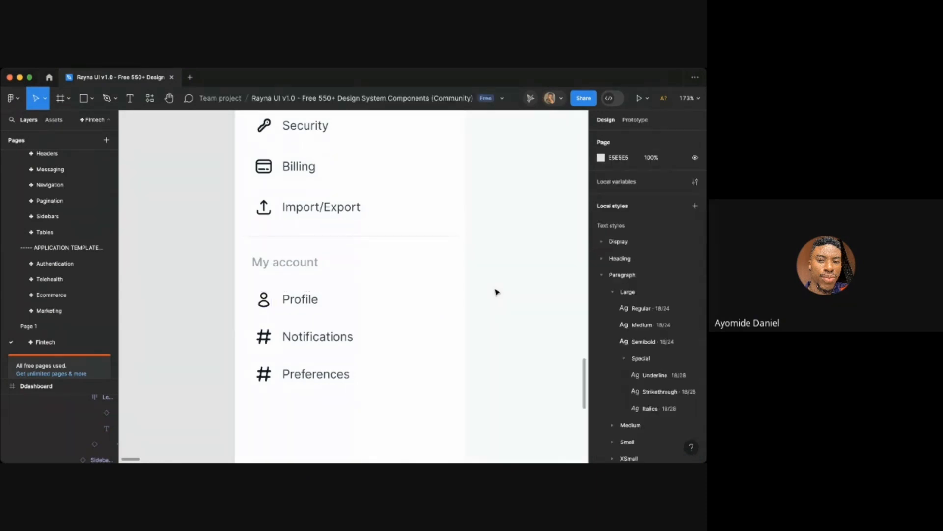
- Swap the Members item's icon for the icon / users component, searching components for "user"
{"action": "scroll", "coordinate": [495, 291], "scroll_direction": "up", "scroll_amount": 5}
{"action": "scroll", "coordinate": [496, 291], "scroll_direction": "up", "scroll_amount": 2}
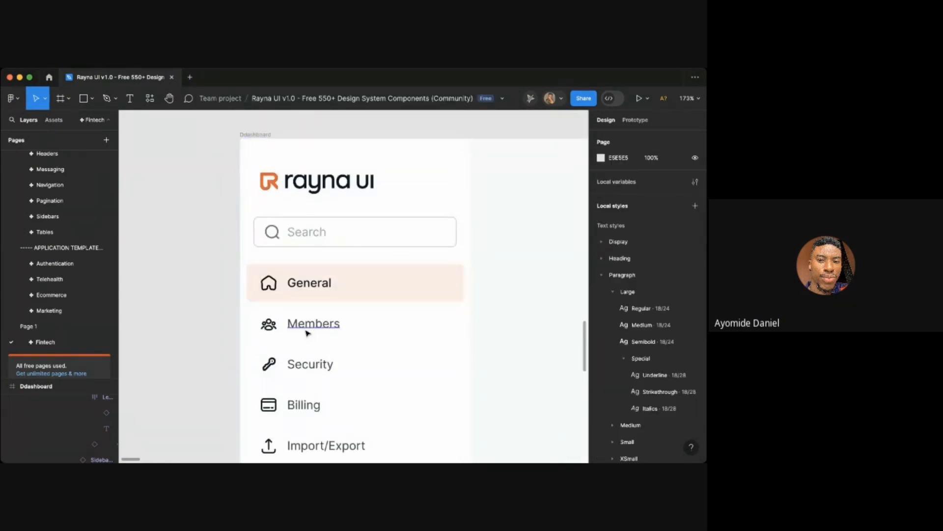
{"action": "left_click", "coordinate": [268, 323]}
{"action": "left_click", "coordinate": [625, 249]}
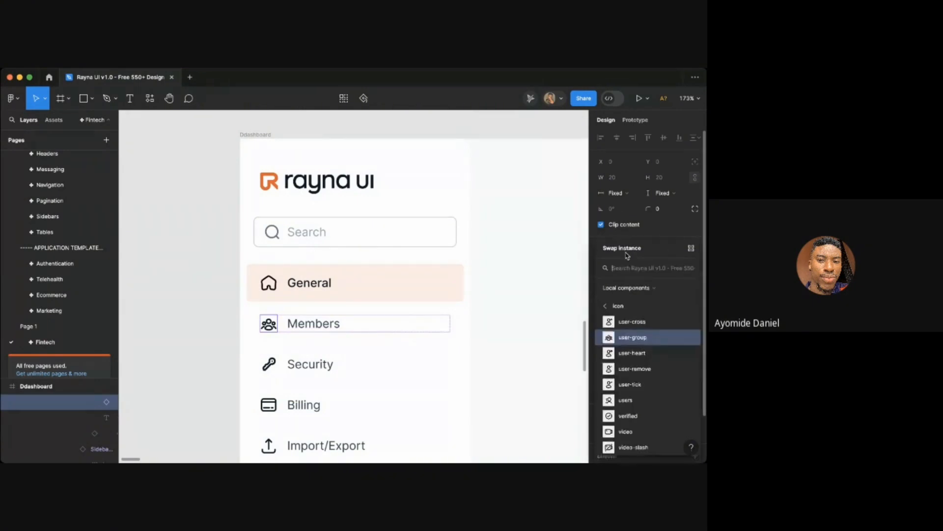
{"action": "type", "text": "user"}
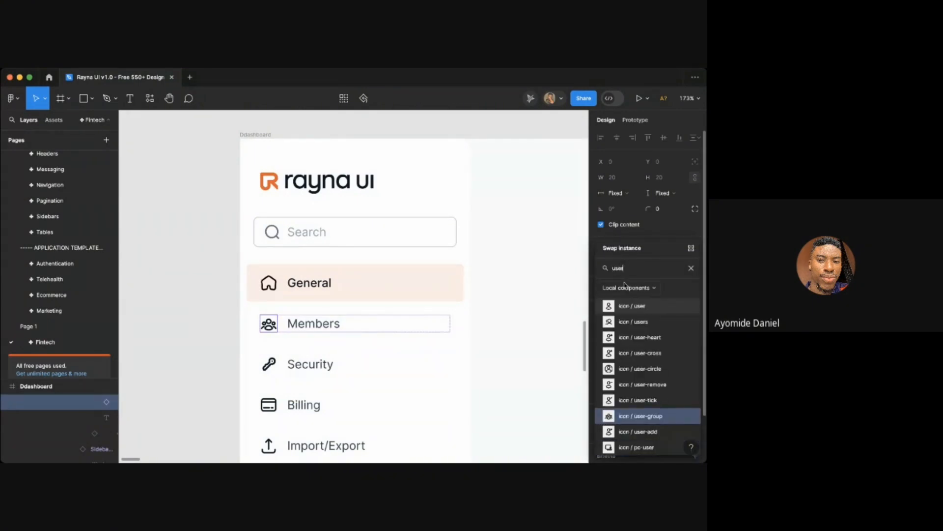
{"action": "left_click", "coordinate": [619, 323]}
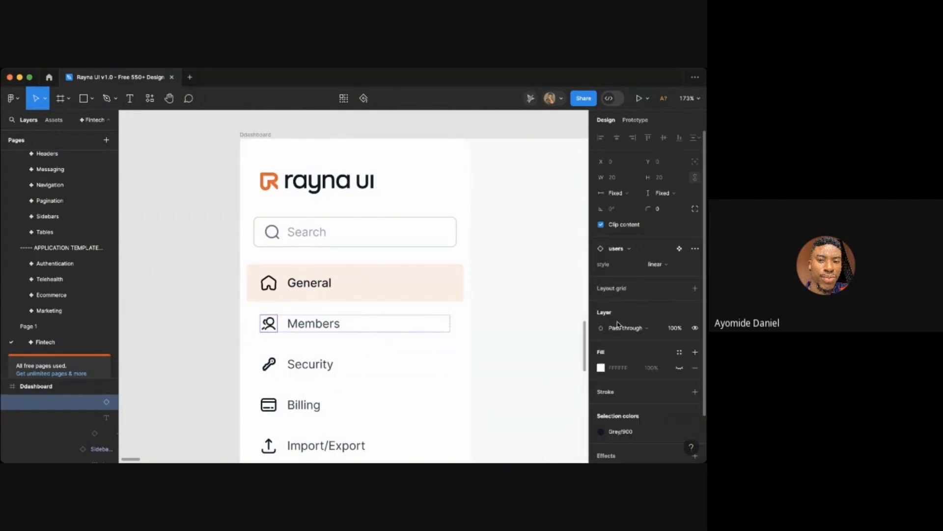
{"action": "left_click", "coordinate": [548, 351]}
- Swap the Notifications item's hashtag icon for icon / bell and set its color to Gray 900
{"action": "scroll", "coordinate": [547, 351], "scroll_direction": "down", "scroll_amount": 2}
{"action": "scroll", "coordinate": [547, 350], "scroll_direction": "down", "scroll_amount": 5}
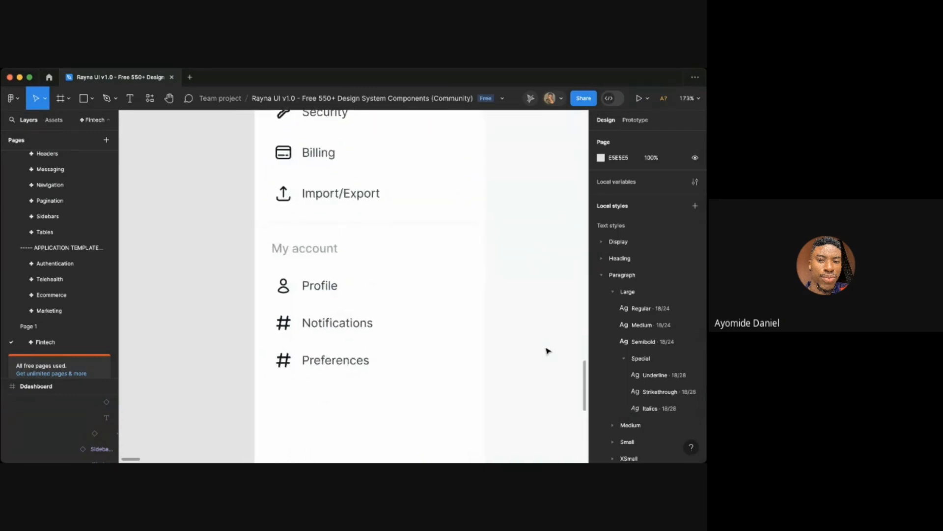
{"action": "left_click", "coordinate": [289, 313]}
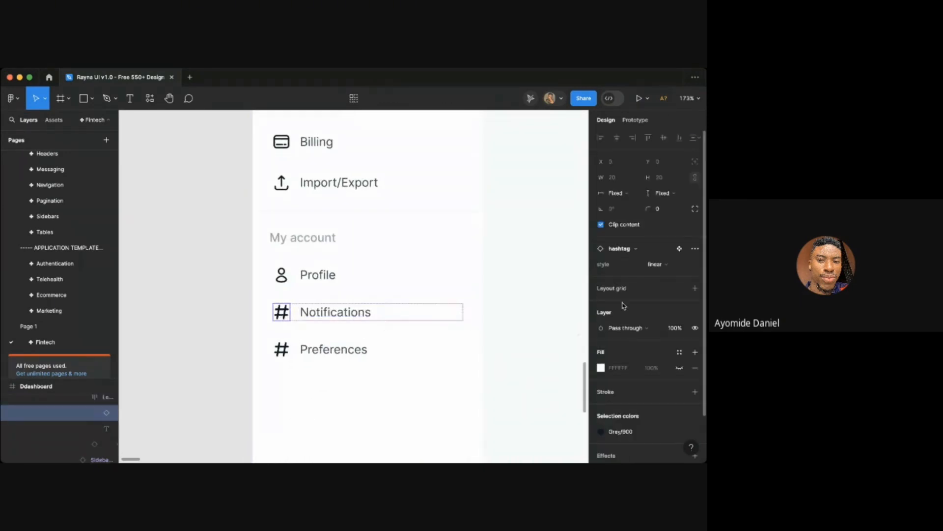
{"action": "left_click", "coordinate": [621, 251]}
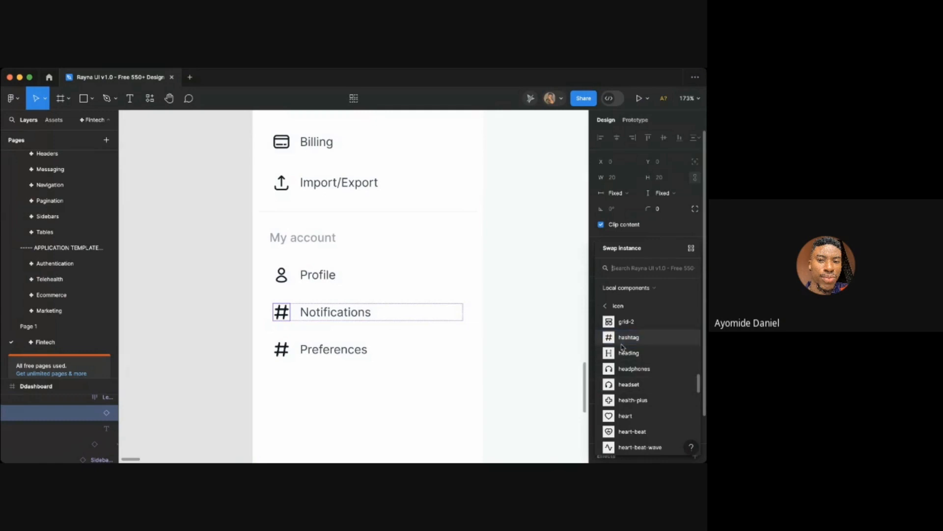
{"action": "type", "text": "bel"}
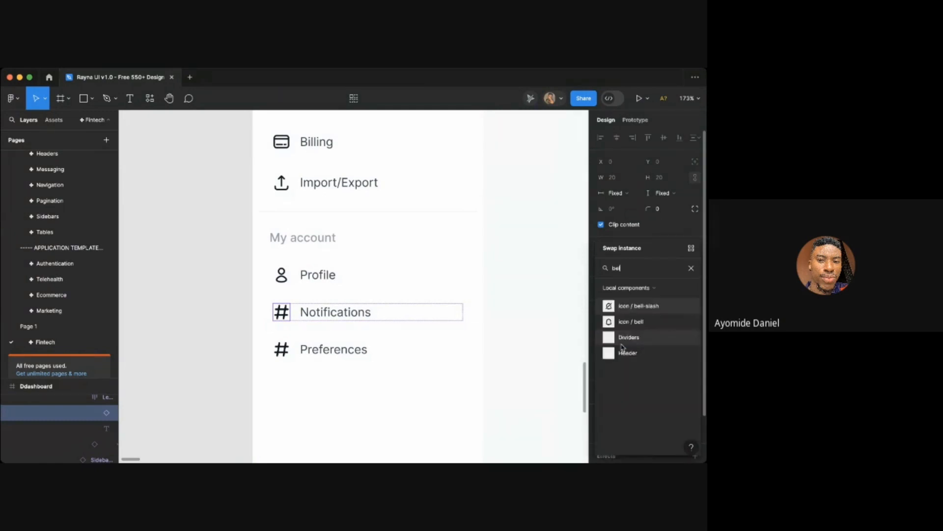
{"action": "left_click", "coordinate": [627, 321]}
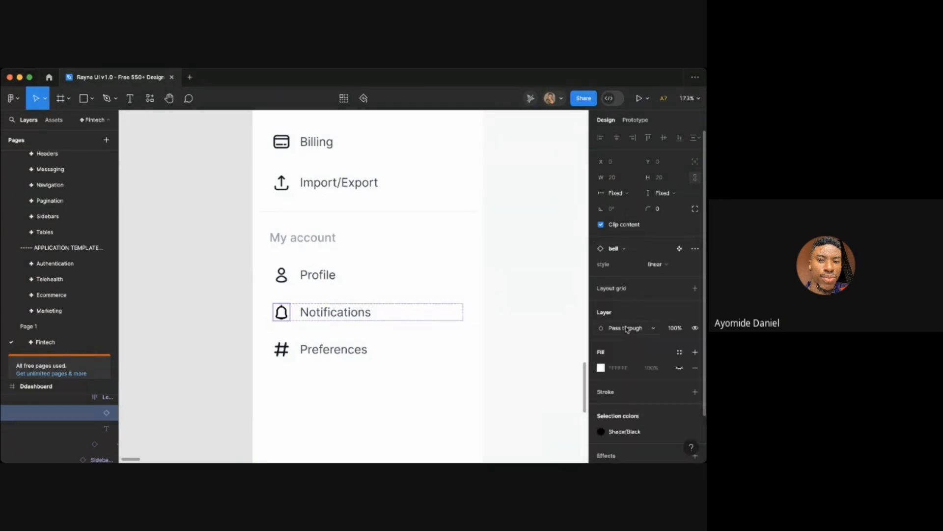
{"action": "left_click", "coordinate": [601, 431]}
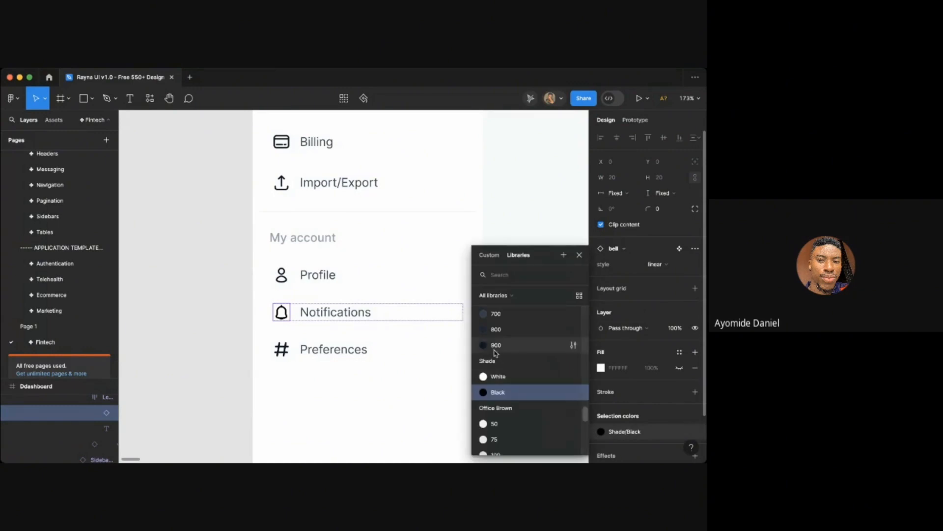
{"action": "left_click", "coordinate": [565, 343]}
- Swap the Preferences item's hashtag icon for the icon / sun component, searching components for "sun"
{"action": "left_click", "coordinate": [333, 351]}
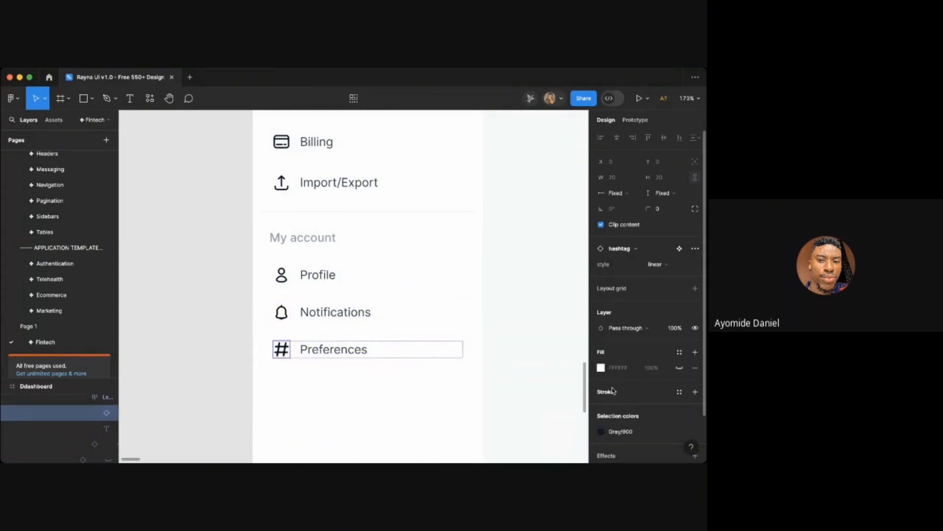
{"action": "left_click", "coordinate": [616, 249]}
{"action": "type", "text": "dark"}
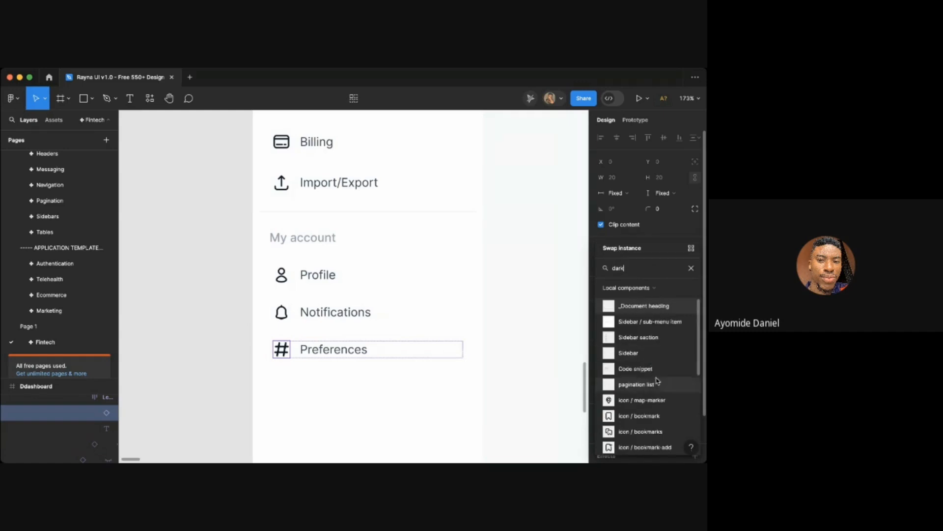
{"action": "scroll", "coordinate": [645, 427], "scroll_direction": "down", "scroll_amount": 5}
{"action": "scroll", "coordinate": [645, 426], "scroll_direction": "up", "scroll_amount": 4}
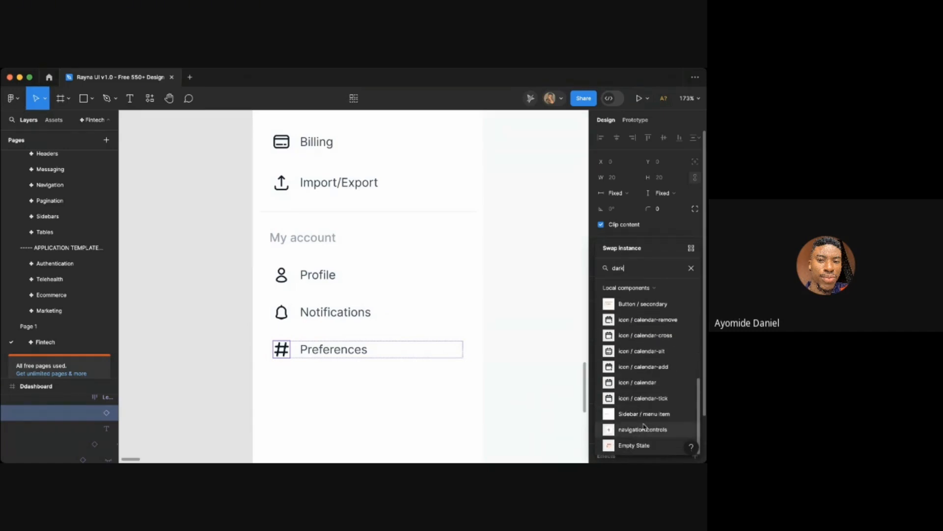
{"action": "type", "text": "mode"}
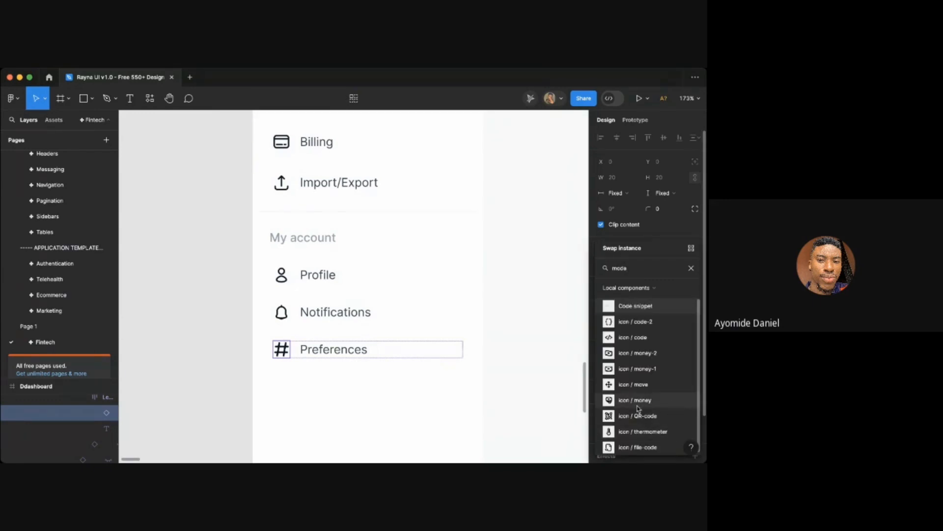
{"action": "type", "text": "sun"}
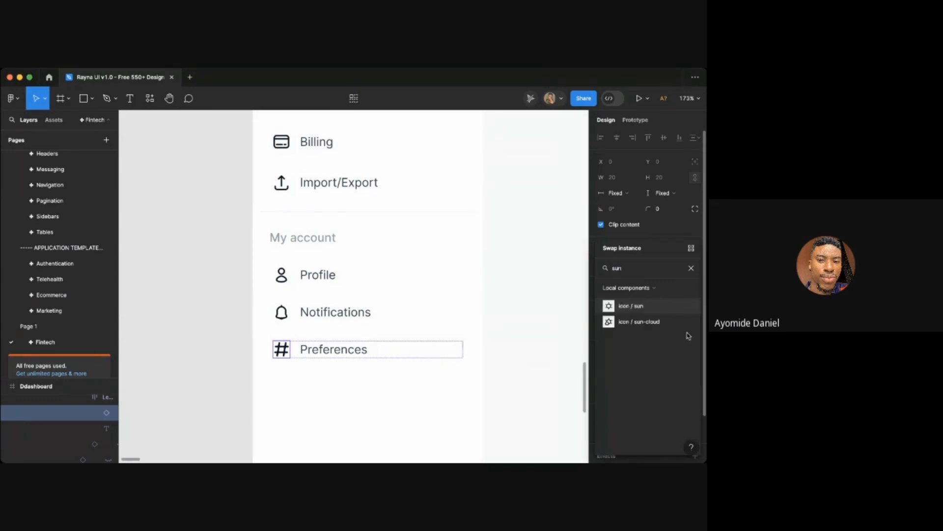
{"action": "left_click", "coordinate": [633, 307]}
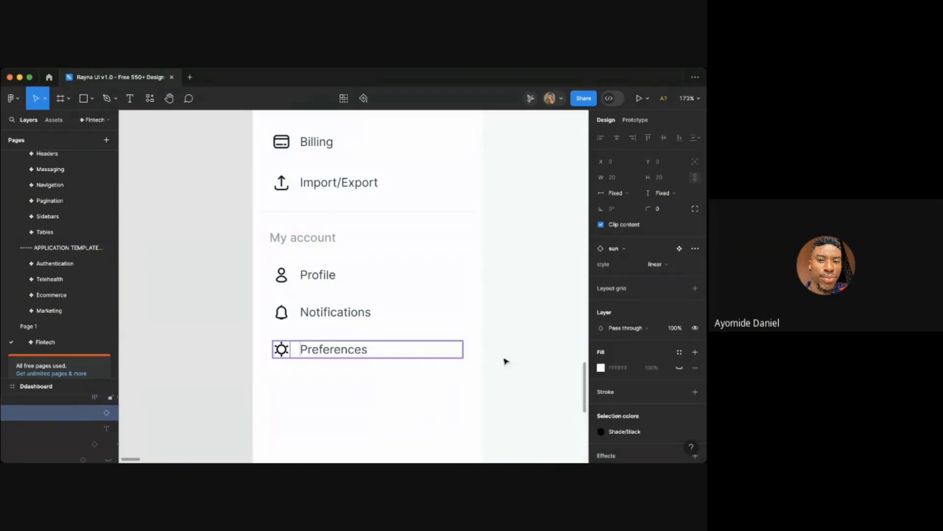
- Set the Preferences sun icon's selection color to Gray 900
{"action": "left_click", "coordinate": [639, 431]}
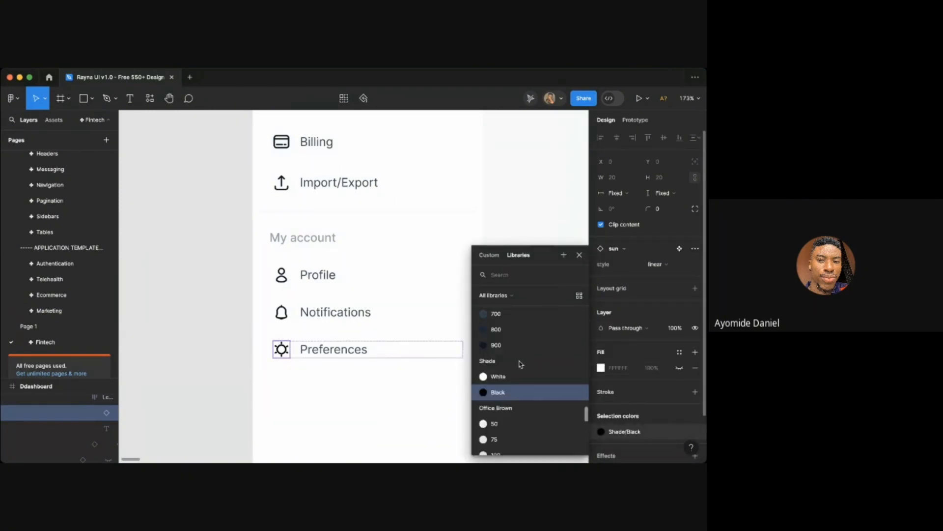
{"action": "left_click", "coordinate": [496, 344]}
{"action": "left_click", "coordinate": [518, 326]}
{"action": "scroll", "coordinate": [519, 326], "scroll_direction": "down", "scroll_amount": 5}
{"action": "scroll", "coordinate": [524, 326], "scroll_direction": "up", "scroll_amount": 1}
{"action": "scroll", "coordinate": [524, 326], "scroll_direction": "right", "scroll_amount": 1}
{"action": "scroll", "coordinate": [524, 326], "scroll_direction": "right", "scroll_amount": 2}
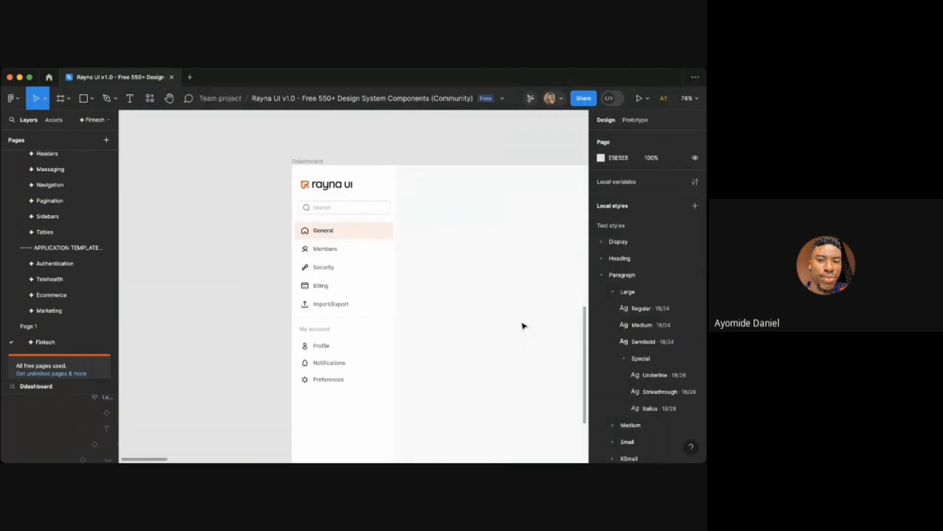
{"action": "scroll", "coordinate": [465, 259], "scroll_direction": "down", "scroll_amount": 1}
{"action": "scroll", "coordinate": [464, 259], "scroll_direction": "right", "scroll_amount": 1}
{"action": "scroll", "coordinate": [465, 259], "scroll_direction": "down", "scroll_amount": 2}
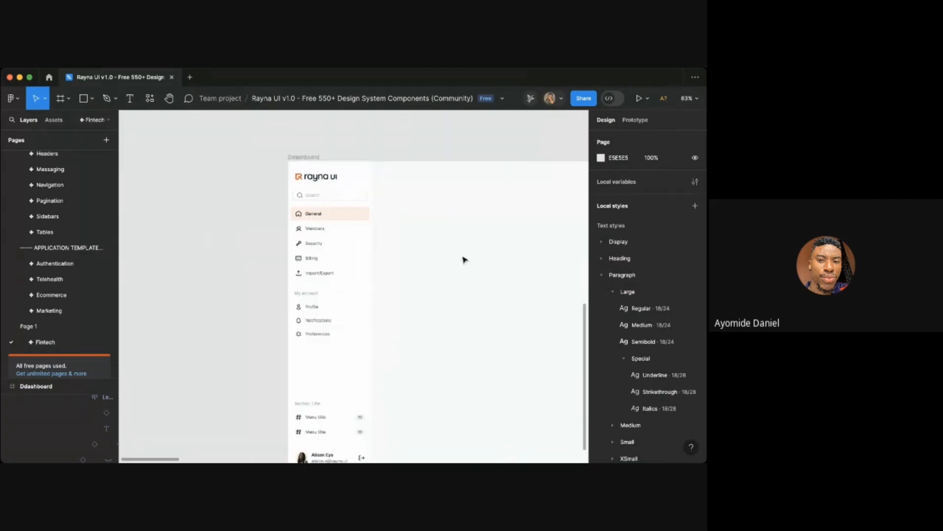
{"action": "scroll", "coordinate": [468, 317], "scroll_direction": "down", "scroll_amount": 3}
{"action": "scroll", "coordinate": [342, 269], "scroll_direction": "left", "scroll_amount": 1}
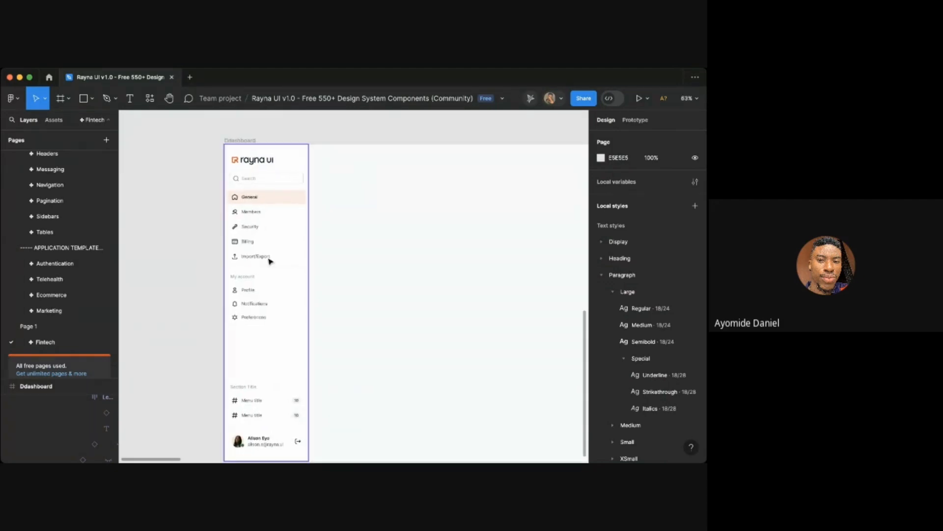
{"action": "scroll", "coordinate": [343, 266], "scroll_direction": "up", "scroll_amount": 3}
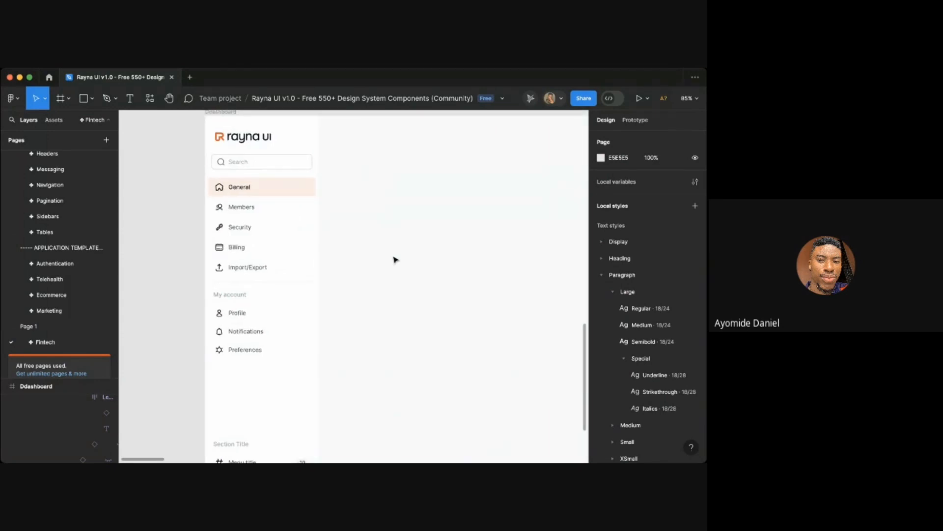
{"action": "scroll", "coordinate": [290, 247], "scroll_direction": "up", "scroll_amount": 4}
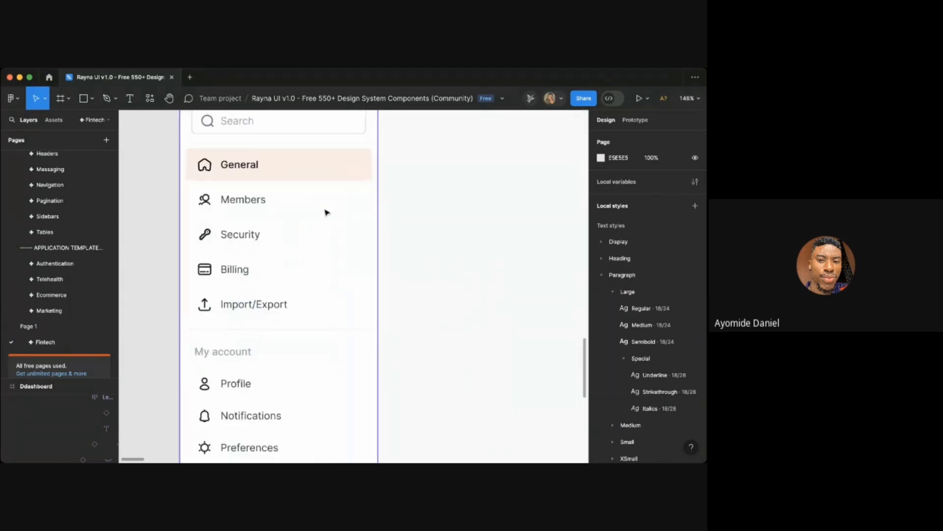
{"action": "scroll", "coordinate": [295, 184], "scroll_direction": "down", "scroll_amount": 3}
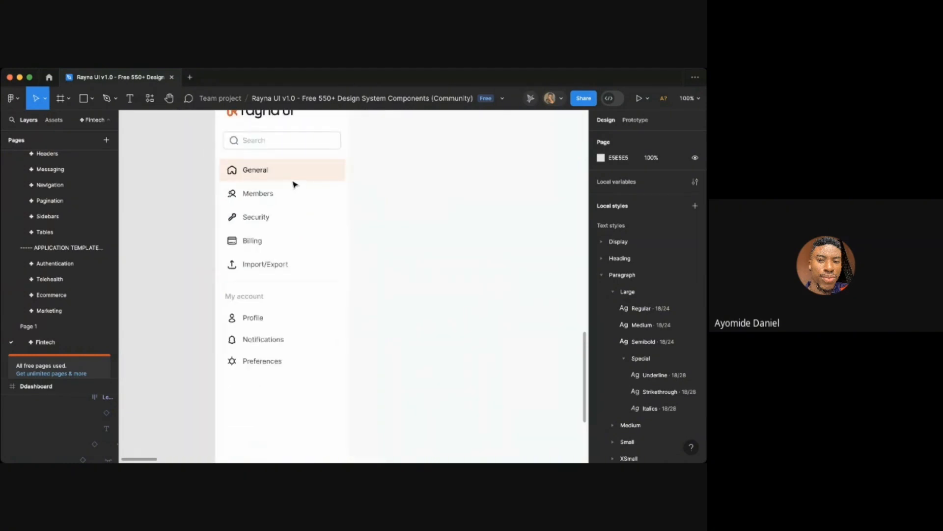
{"action": "scroll", "coordinate": [371, 197], "scroll_direction": "down", "scroll_amount": 1}
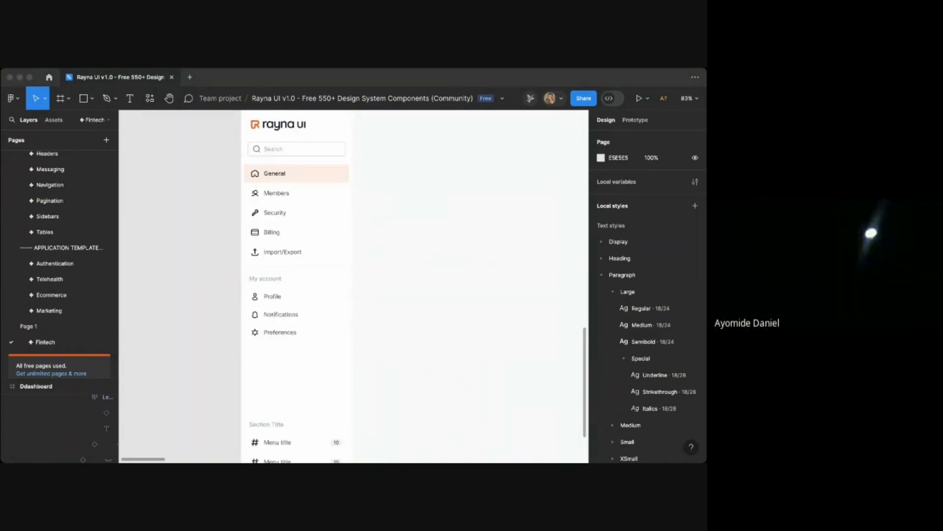
{"action": "left_click", "coordinate": [462, 341]}
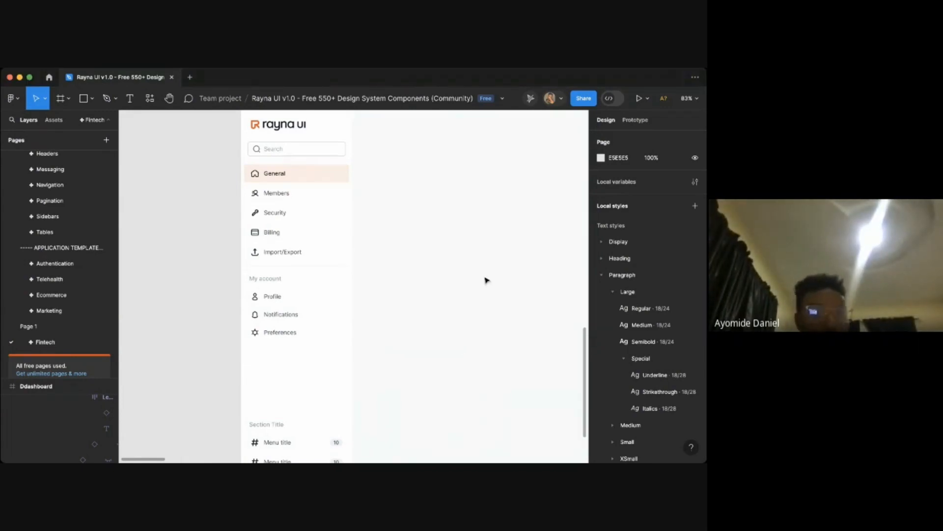
{"action": "scroll", "coordinate": [389, 230], "scroll_direction": "up", "scroll_amount": 1}
{"action": "right_click", "coordinate": [369, 192]}
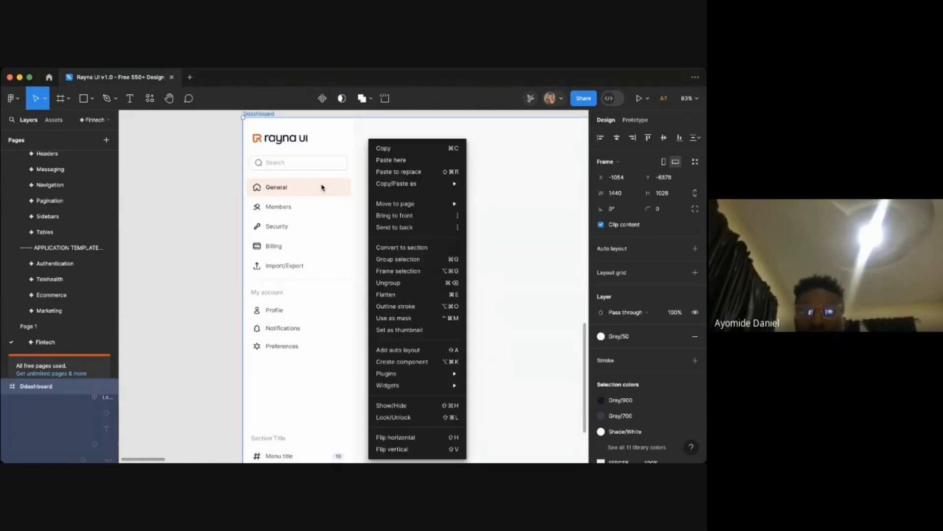
{"action": "left_click", "coordinate": [323, 187]}
{"action": "left_click", "coordinate": [388, 204]}
- Review the requirements notes above the dashboard frame listing the sidebar menu items
{"action": "scroll", "coordinate": [388, 204], "scroll_direction": "up", "scroll_amount": 2}
{"action": "scroll", "coordinate": [389, 205], "scroll_direction": "down", "scroll_amount": 4, "text": "super"}
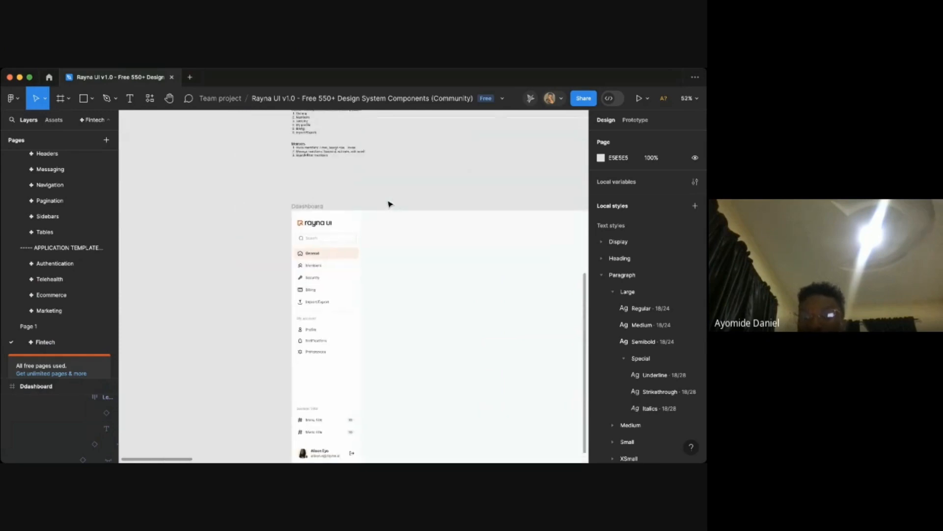
{"action": "scroll", "coordinate": [390, 205], "scroll_direction": "up", "scroll_amount": 2}
{"action": "scroll", "coordinate": [285, 199], "scroll_direction": "up", "scroll_amount": 10, "text": "super"}
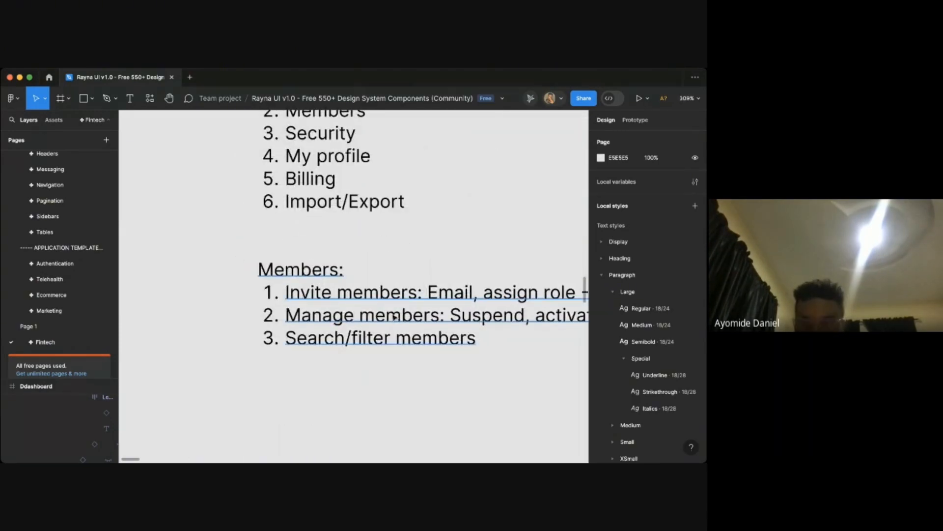
{"action": "scroll", "coordinate": [394, 318], "scroll_direction": "down", "scroll_amount": 4, "text": "super"}
{"action": "scroll", "coordinate": [394, 318], "scroll_direction": "down", "scroll_amount": 8}
{"action": "scroll", "coordinate": [395, 318], "scroll_direction": "right", "scroll_amount": 1}
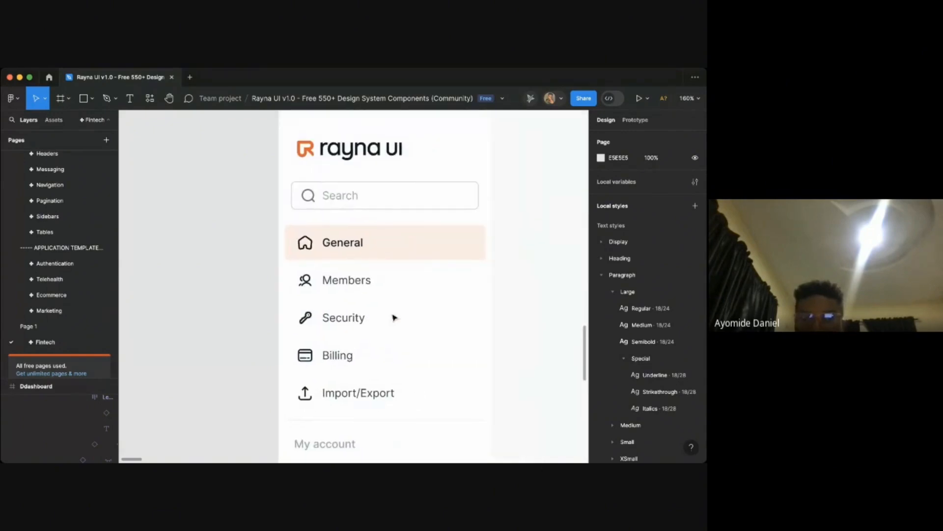
{"action": "scroll", "coordinate": [400, 265], "scroll_direction": "right", "scroll_amount": 2}
{"action": "scroll", "coordinate": [400, 265], "scroll_direction": "up", "scroll_amount": 2, "text": "super"}
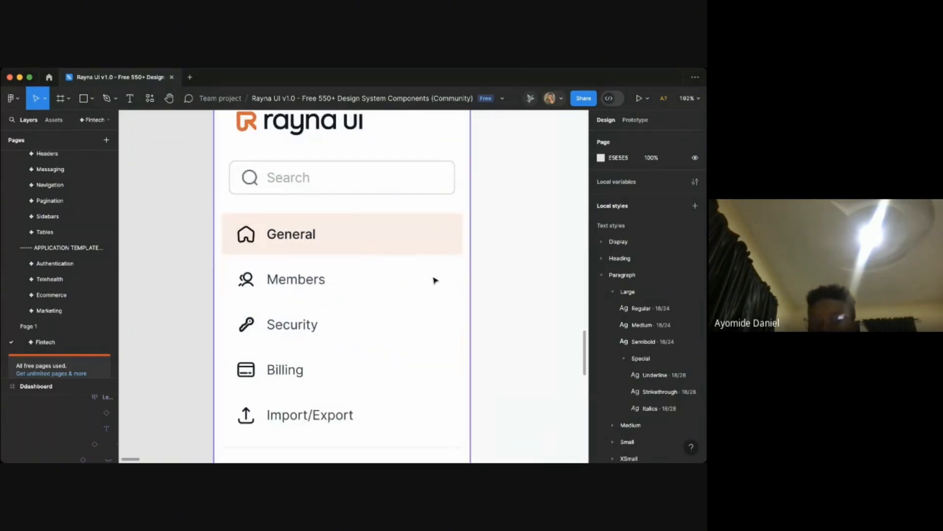
- Set the Members menu item's state to selected and the General item's state to default
{"action": "double_click", "coordinate": [341, 285]}
{"action": "double_click", "coordinate": [317, 284]}
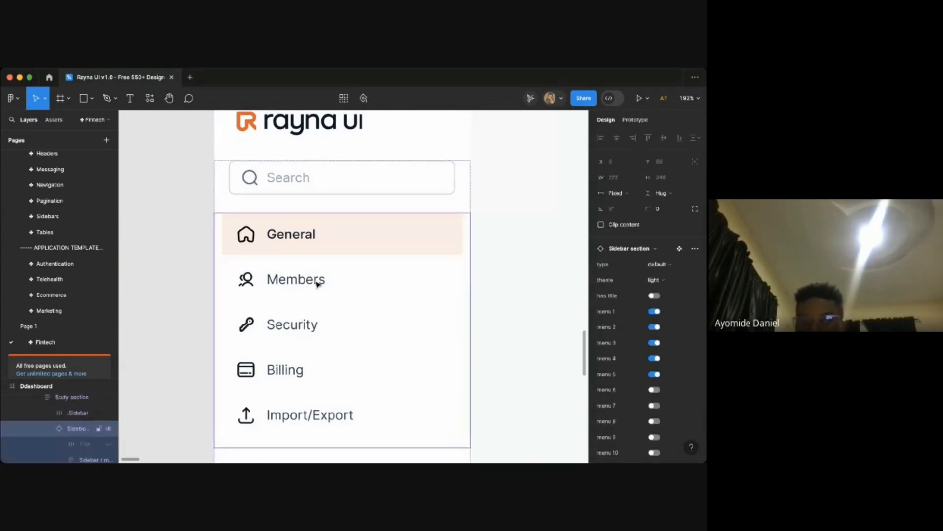
{"action": "double_click", "coordinate": [318, 284]}
{"action": "double_click", "coordinate": [318, 284]}
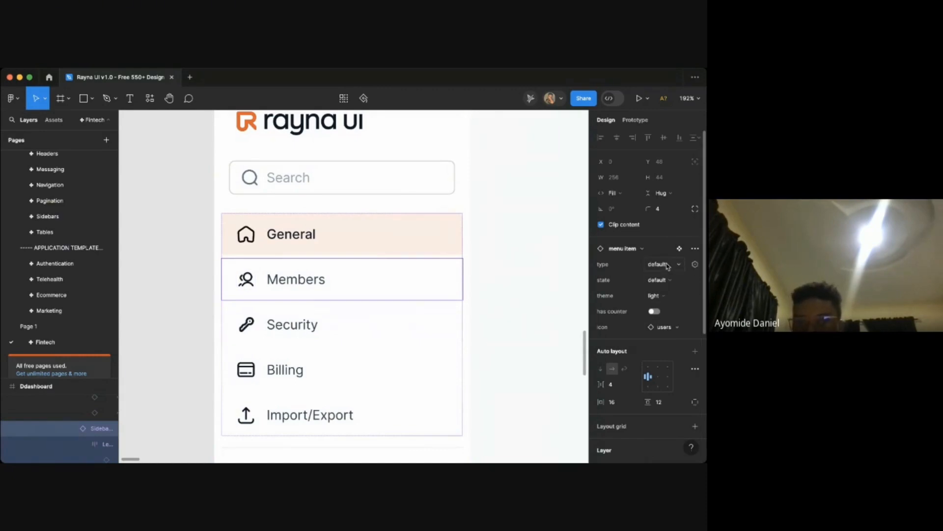
{"action": "left_click", "coordinate": [648, 279]}
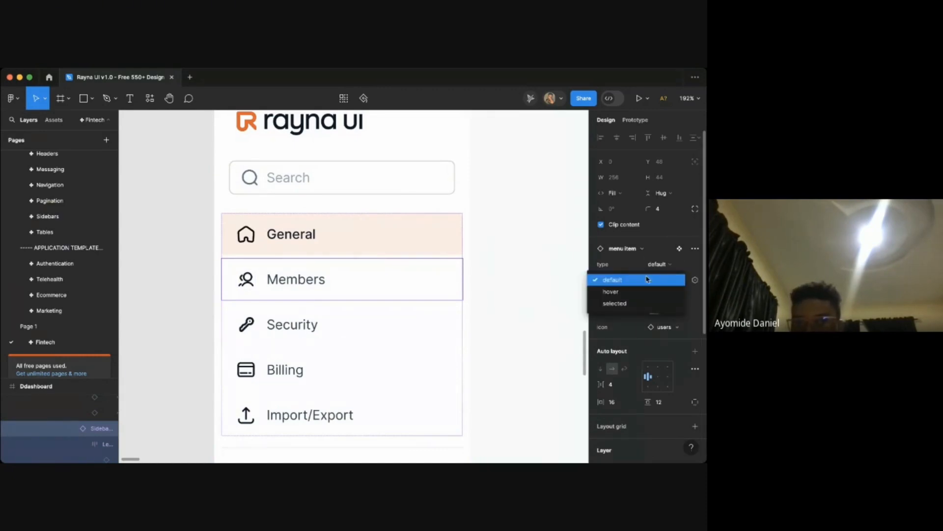
{"action": "left_click", "coordinate": [621, 302]}
{"action": "left_click", "coordinate": [322, 232]}
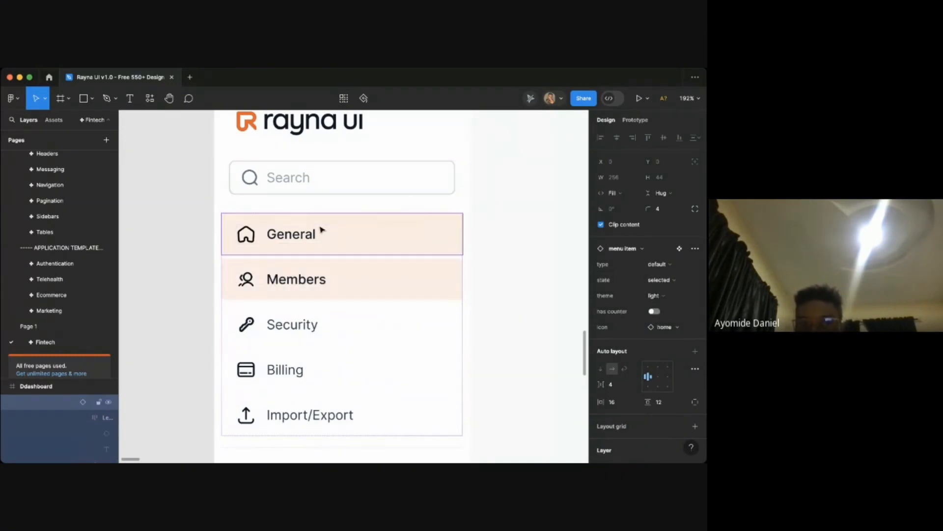
{"action": "left_click", "coordinate": [663, 279]}
{"action": "left_click", "coordinate": [601, 262]}
{"action": "left_click", "coordinate": [516, 263]}
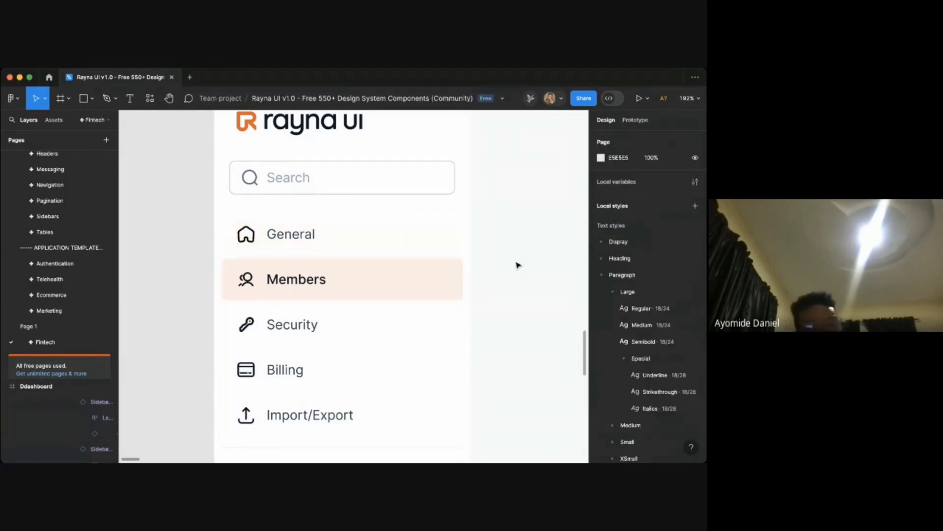
- Rename the first Menu title item in the bottom section to Help
{"action": "scroll", "coordinate": [516, 263], "scroll_direction": "down", "scroll_amount": 5}
{"action": "scroll", "coordinate": [516, 265], "scroll_direction": "right", "scroll_amount": 2}
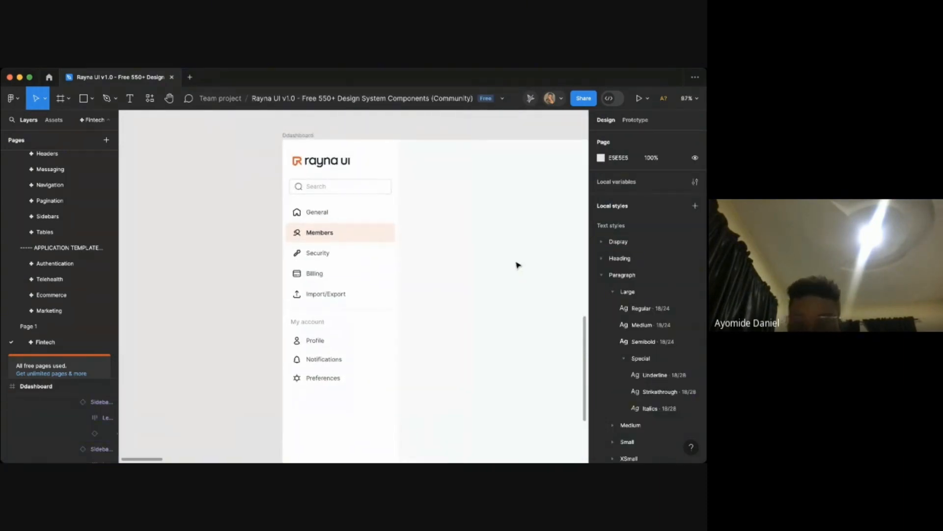
{"action": "scroll", "coordinate": [516, 266], "scroll_direction": "down", "scroll_amount": 5}
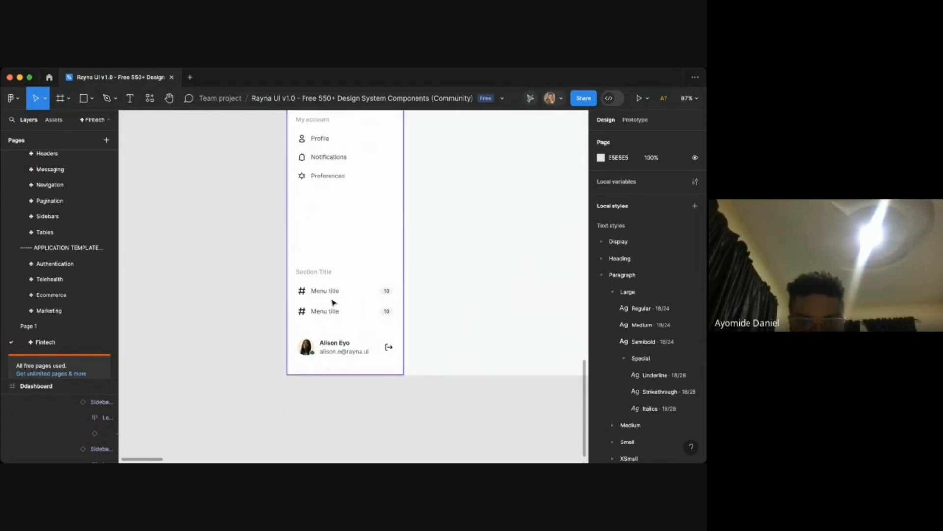
{"action": "left_click", "coordinate": [333, 301]}
{"action": "scroll", "coordinate": [333, 301], "scroll_direction": "up", "scroll_amount": 3}
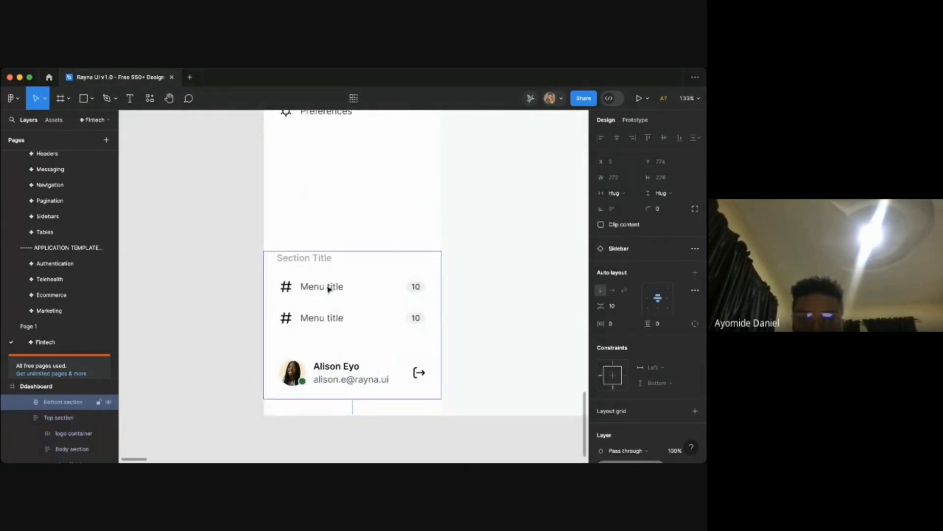
{"action": "double_click", "coordinate": [328, 289]}
{"action": "key", "text": "Return"}
{"action": "type", "text": "H"}
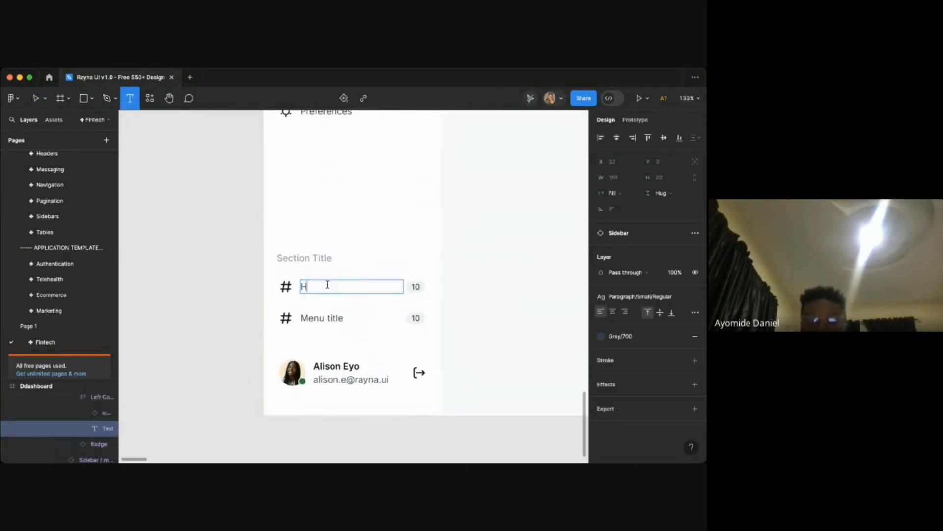
{"action": "type", "text": "elp"}
- Rename the Section Title heading to Help & support
{"action": "double_click", "coordinate": [317, 257]}
{"action": "key", "text": "Return"}
{"action": "type", "text": "H"}
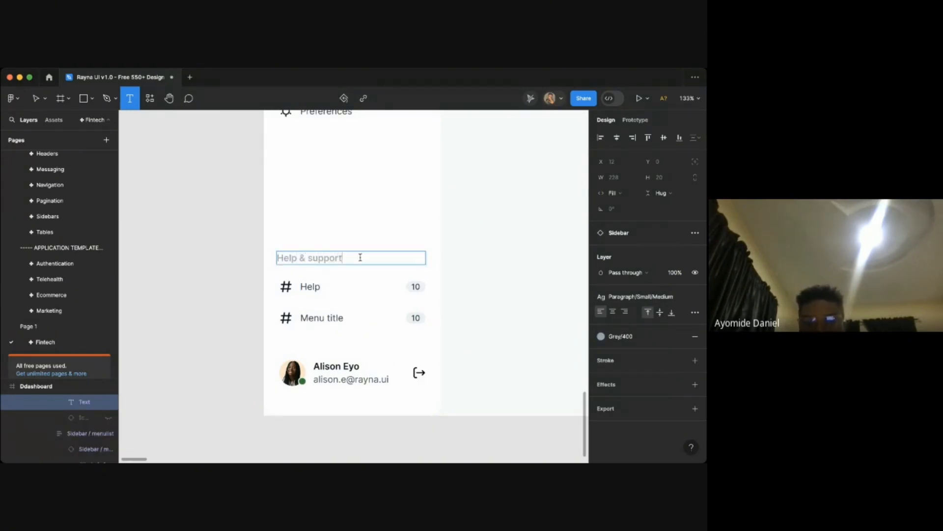
- Rename the first menu item under Help & support to Customer support
{"action": "double_click", "coordinate": [318, 317]}
{"action": "key", "text": "Return"}
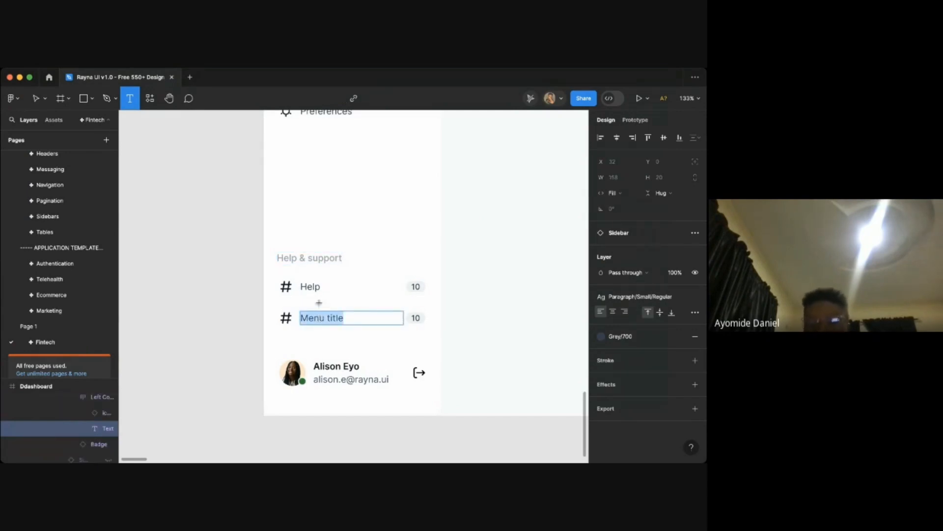
{"action": "double_click", "coordinate": [312, 287]}
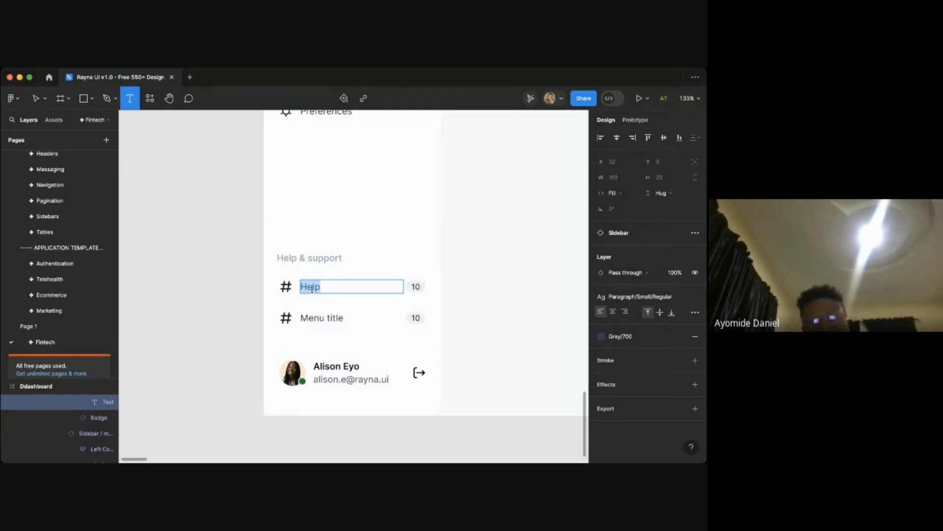
{"action": "type", "text": "Customer s"}
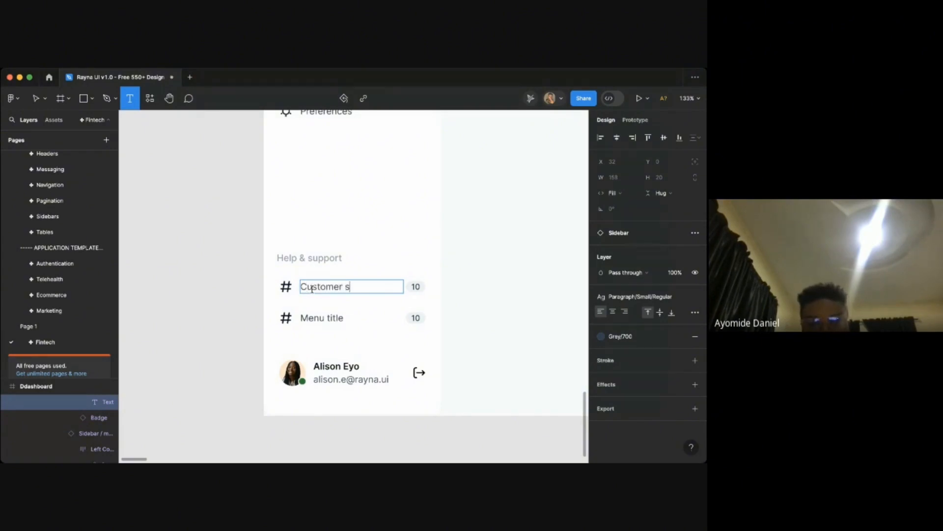
{"action": "type", "text": "uport"}
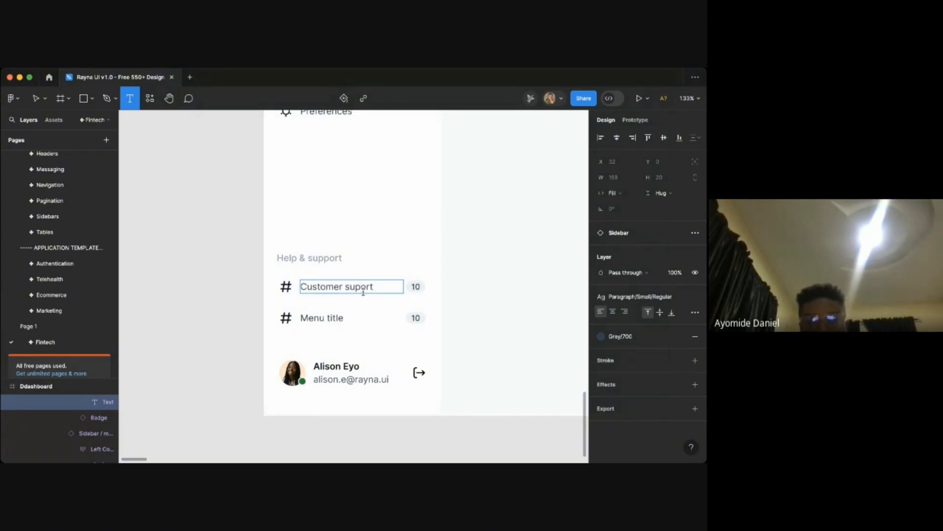
{"action": "type", "text": "p"}
- Rename the second menu item under Help & support to Help
{"action": "left_click", "coordinate": [326, 318]}
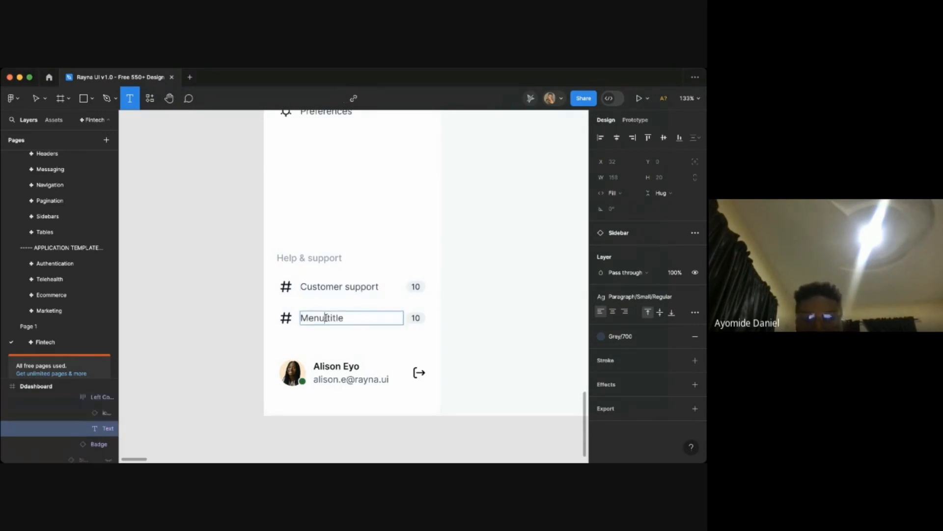
{"action": "double_click", "coordinate": [326, 318]}
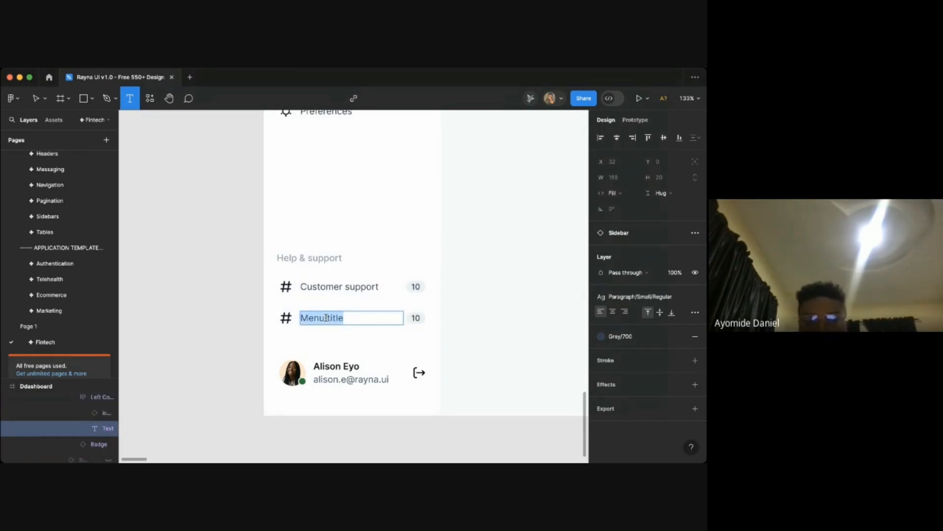
{"action": "type", "text": "Help"}
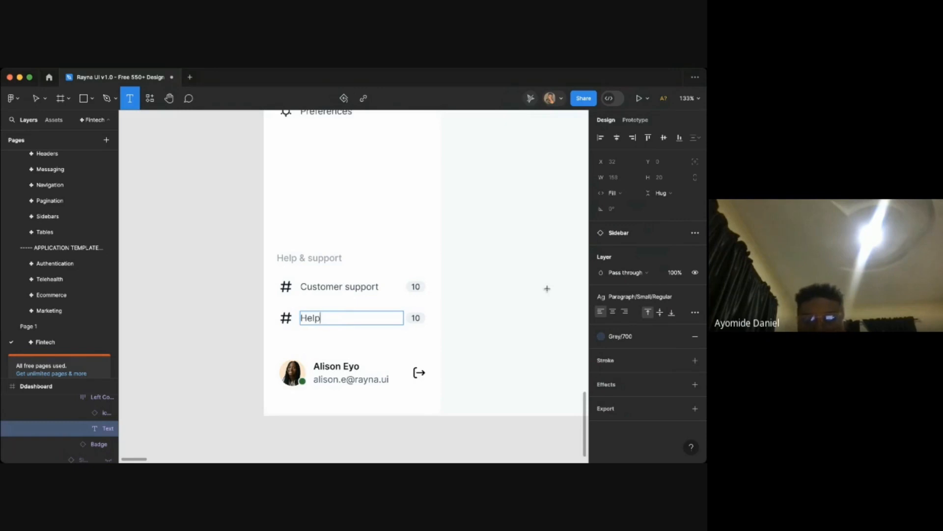
{"action": "left_click", "coordinate": [547, 289]}
{"action": "left_click", "coordinate": [523, 293]}
- Turn off the counter on both the Customer support and Help menu items
{"action": "double_click", "coordinate": [387, 292]}
{"action": "double_click", "coordinate": [388, 292]}
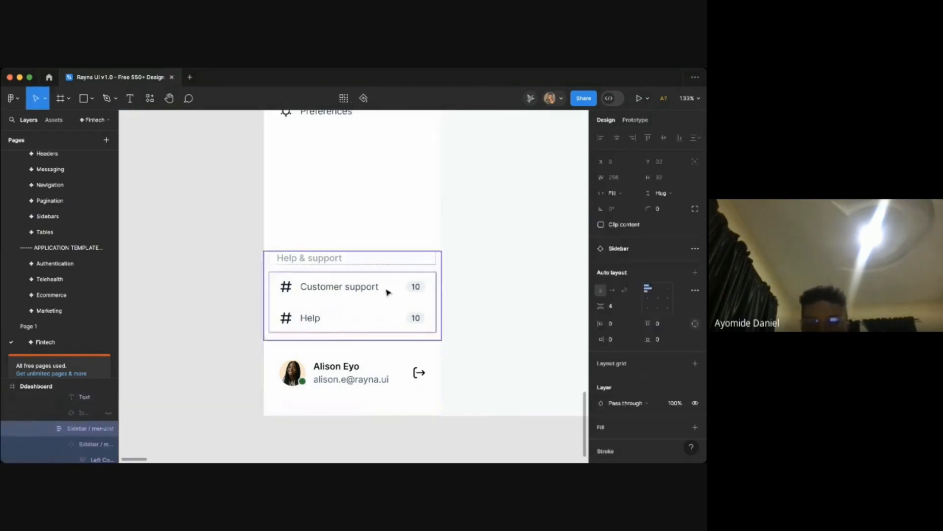
{"action": "double_click", "coordinate": [389, 292]}
{"action": "left_click", "coordinate": [400, 318], "text": "shift"}
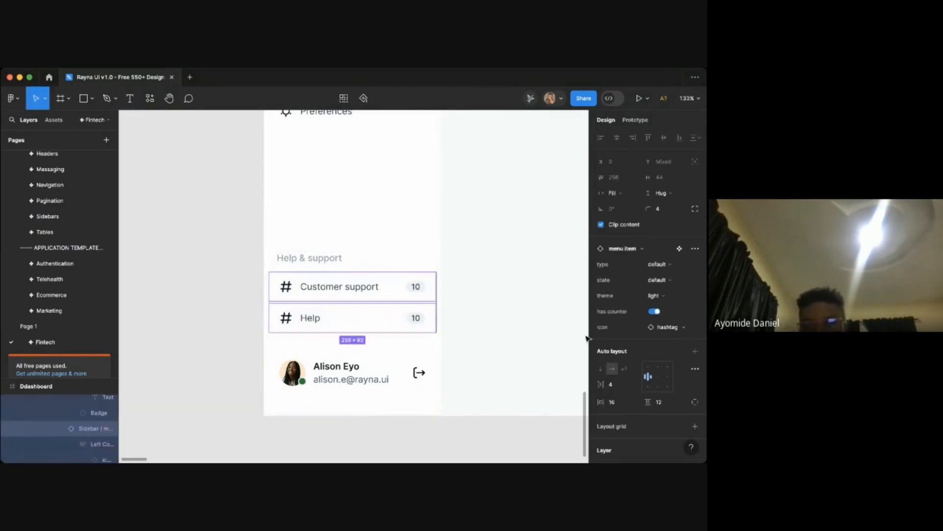
{"action": "left_click", "coordinate": [655, 316]}
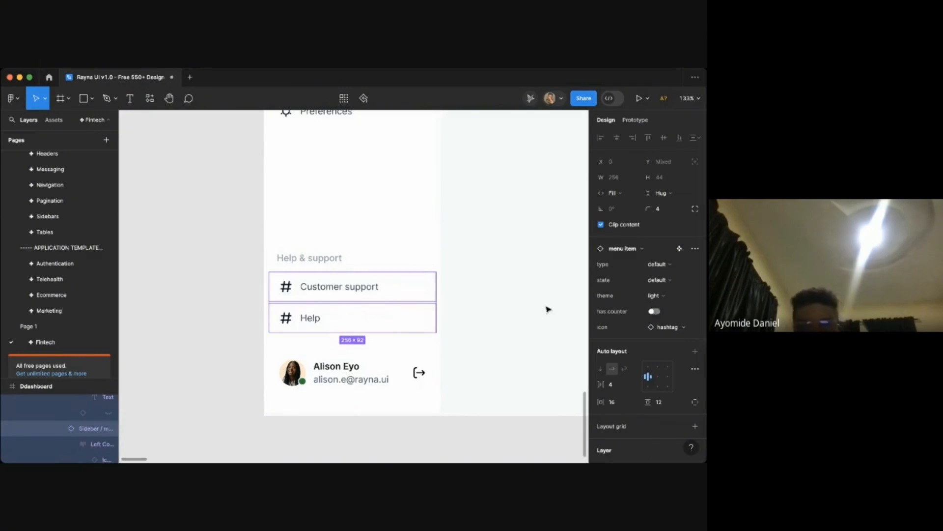
- Swap the Help menu item's icon for the question-circle icon
{"action": "left_click", "coordinate": [313, 324], "text": "super"}
{"action": "left_click", "coordinate": [286, 322], "text": "super"}
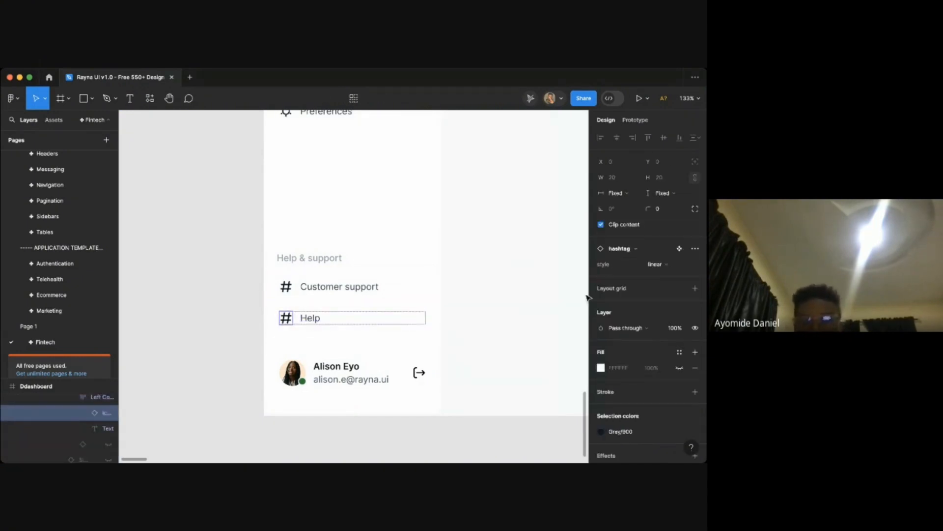
{"action": "left_click", "coordinate": [631, 251]}
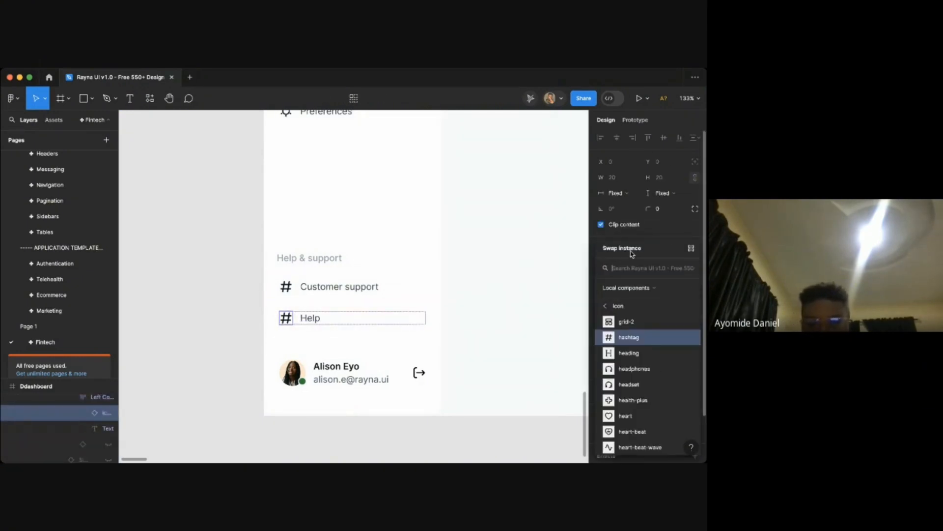
{"action": "type", "text": "quy"}
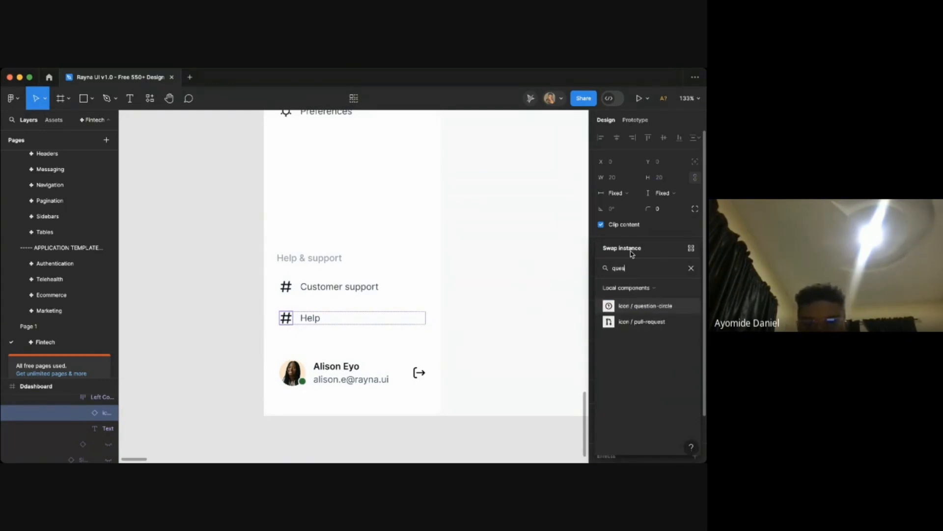
{"action": "left_click", "coordinate": [614, 307]}
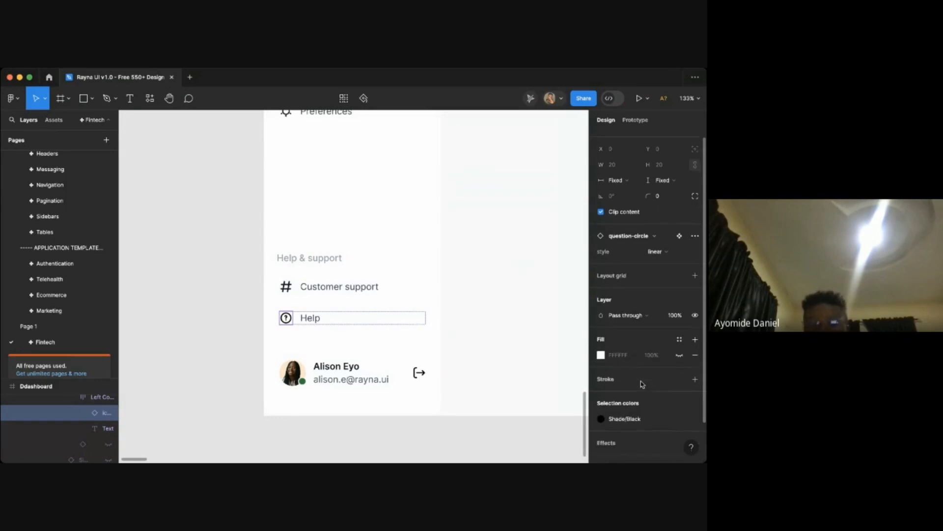
{"action": "scroll", "coordinate": [640, 382], "scroll_direction": "down", "scroll_amount": 2}
{"action": "left_click", "coordinate": [632, 382]}
{"action": "key", "text": "Escape"}
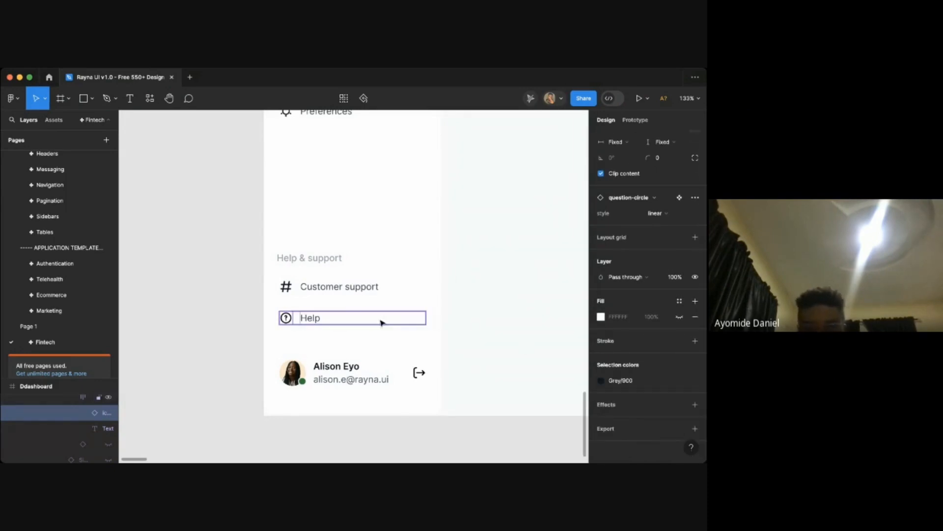
- Swap the Customer support menu item's icon for the headphones icon
{"action": "left_click", "coordinate": [322, 290]}
{"action": "left_click", "coordinate": [291, 290]}
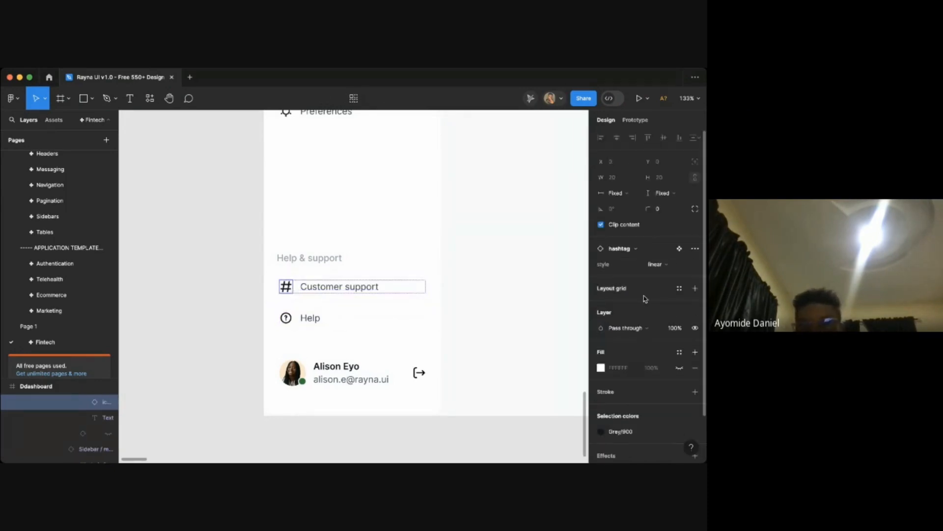
{"action": "left_click", "coordinate": [621, 249]}
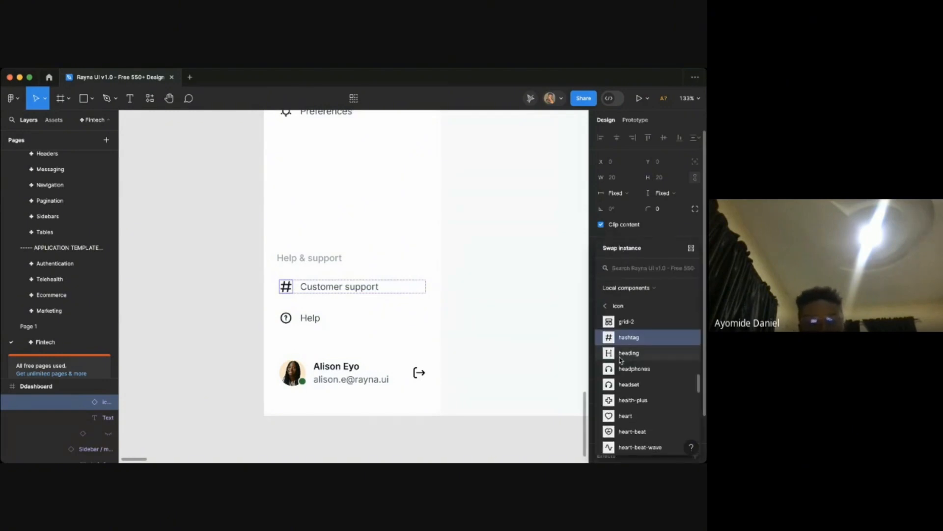
{"action": "type", "text": "head"}
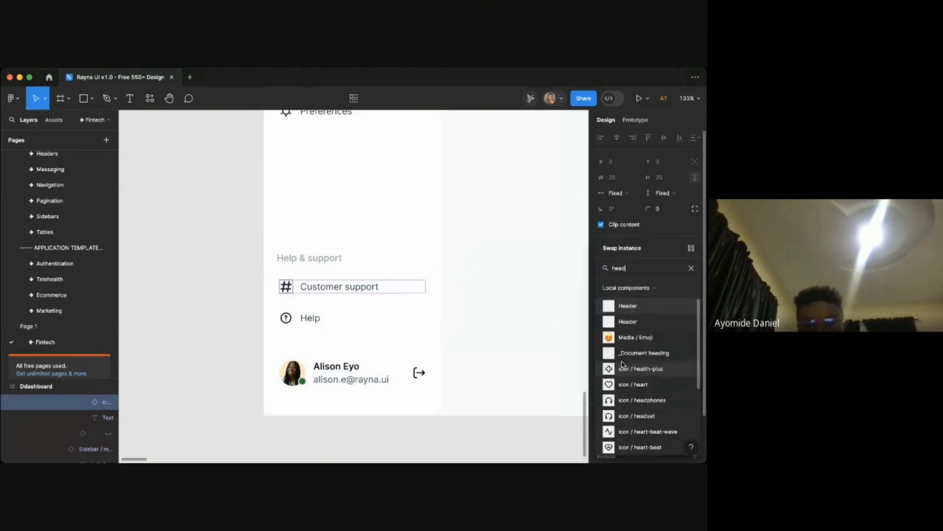
{"action": "left_click", "coordinate": [635, 384]}
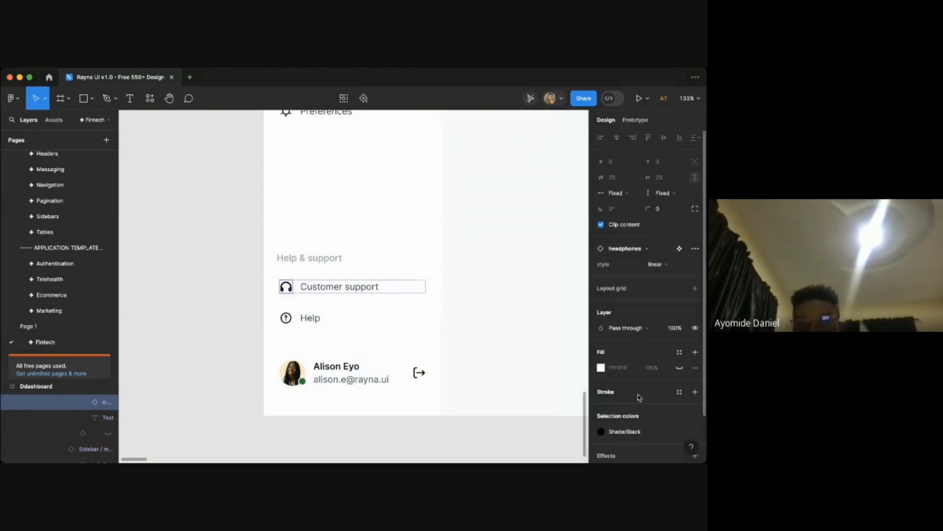
- Change the headphones icon's selection colour to the 900 gray
{"action": "left_click", "coordinate": [622, 429]}
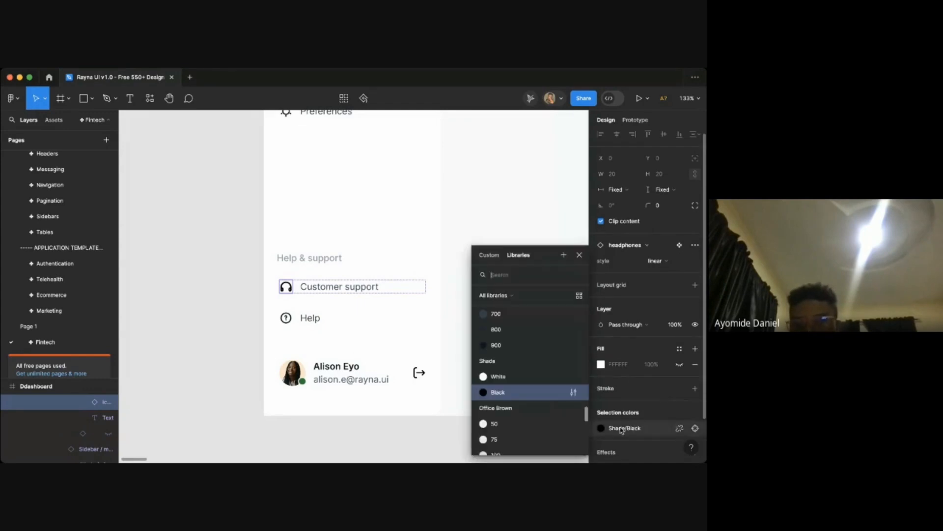
{"action": "left_click", "coordinate": [506, 346]}
{"action": "left_click", "coordinate": [527, 297]}
{"action": "scroll", "coordinate": [523, 296], "scroll_direction": "right", "scroll_amount": 1}
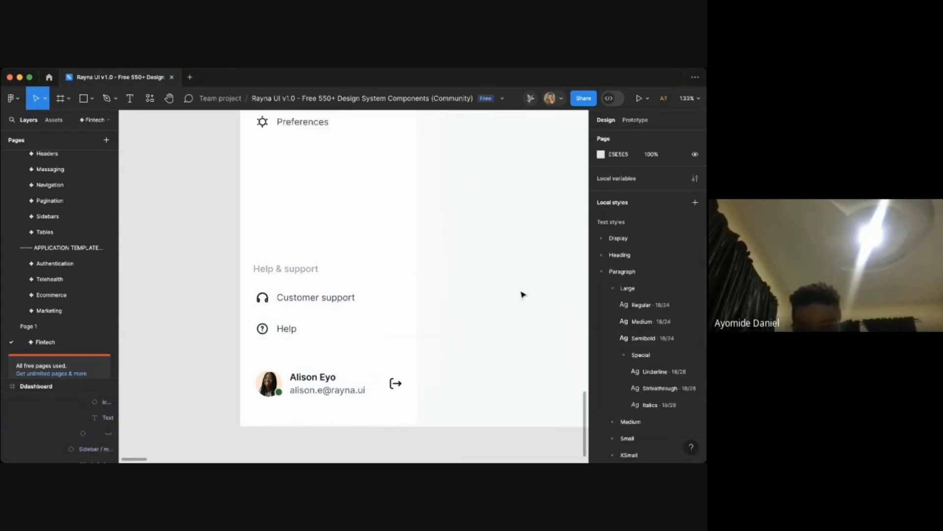
- Swap the sign-out icon beside the user profile for the dots-v icon
{"action": "scroll", "coordinate": [523, 296], "scroll_direction": "down", "scroll_amount": 3}
{"action": "scroll", "coordinate": [382, 388], "scroll_direction": "up", "scroll_amount": 5}
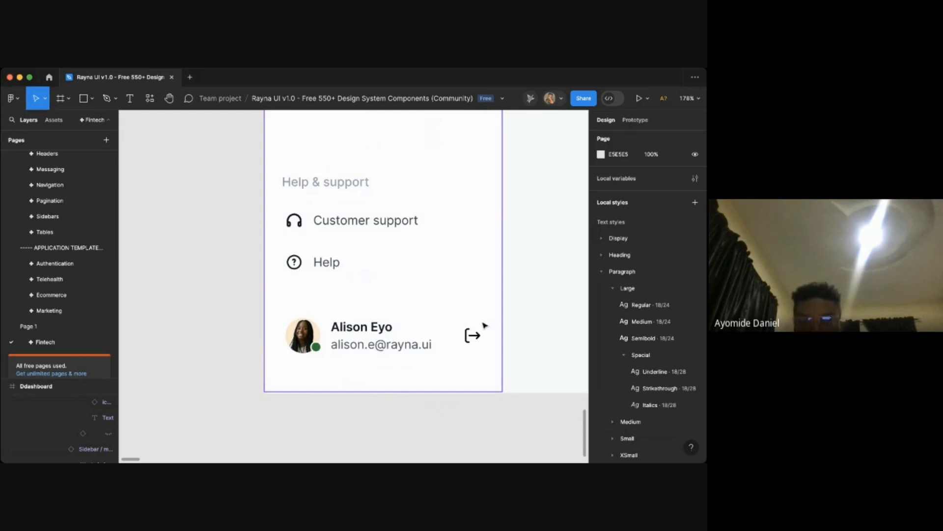
{"action": "left_click", "coordinate": [472, 332]}
{"action": "left_click", "coordinate": [472, 334]}
{"action": "left_click", "coordinate": [473, 336]}
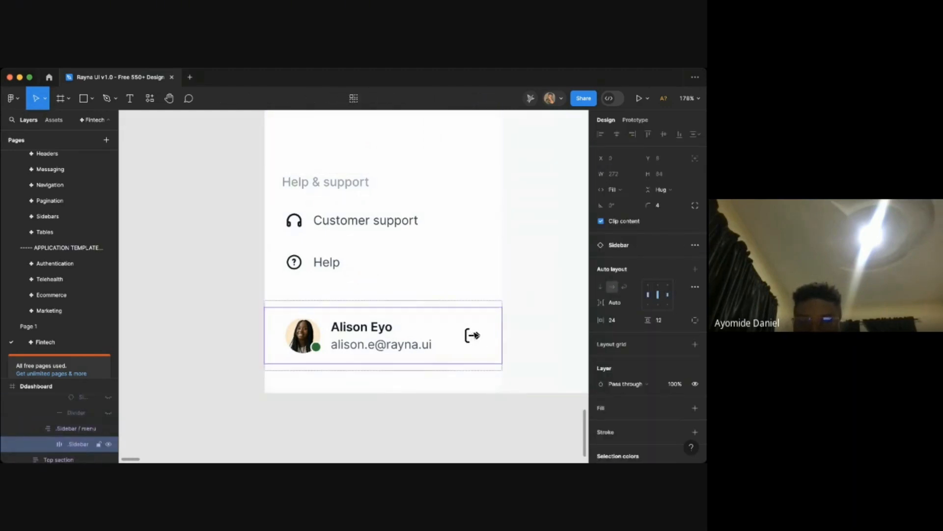
{"action": "left_click", "coordinate": [477, 336]}
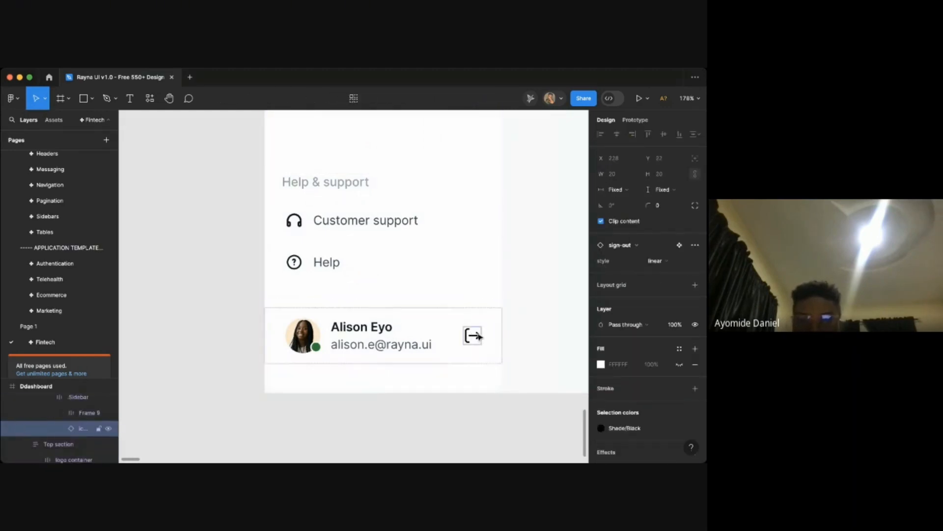
{"action": "left_click", "coordinate": [629, 248]}
{"action": "type", "text": "more"}
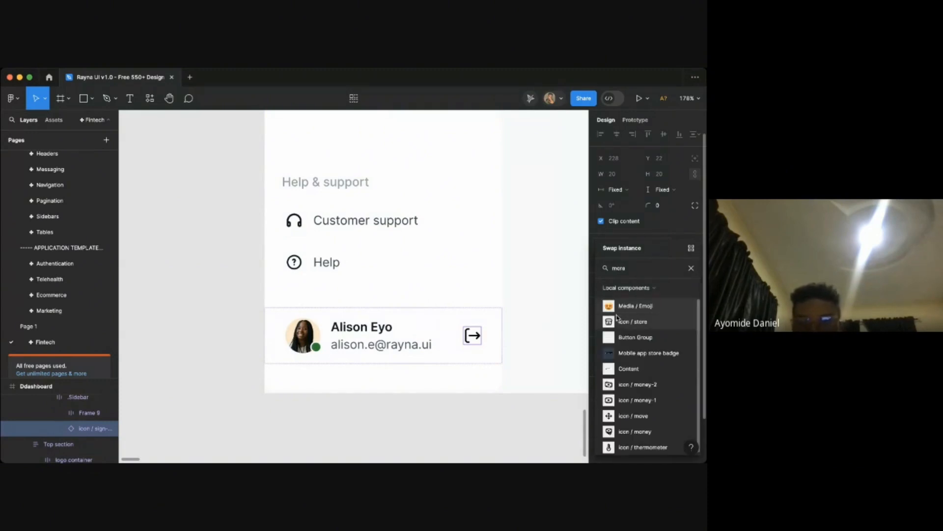
{"action": "type", "text": "ot"}
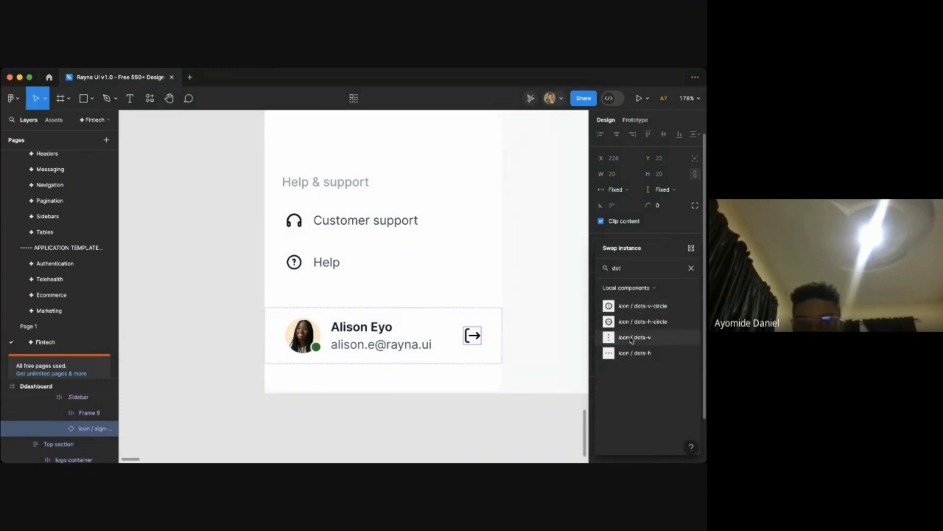
{"action": "left_click", "coordinate": [636, 337]}
{"action": "left_click", "coordinate": [550, 347]}
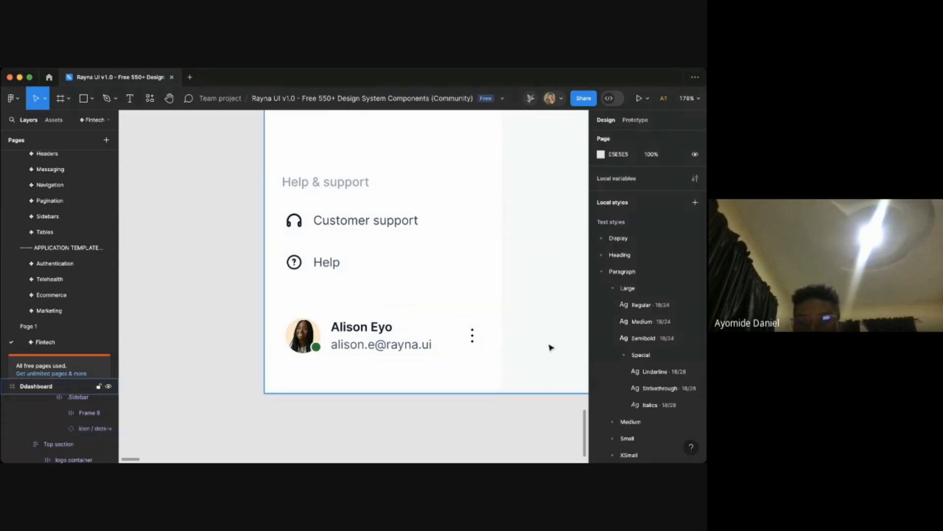
- Swap the user profile's icon for the dots-h icon instead
{"action": "key", "text": "super+z"}
{"action": "left_click", "coordinate": [618, 244]}
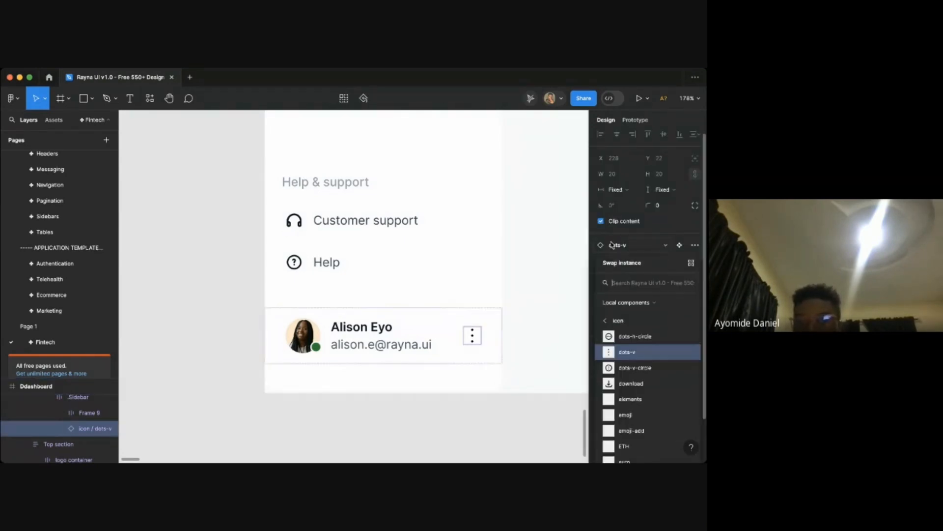
{"action": "type", "text": "dott"}
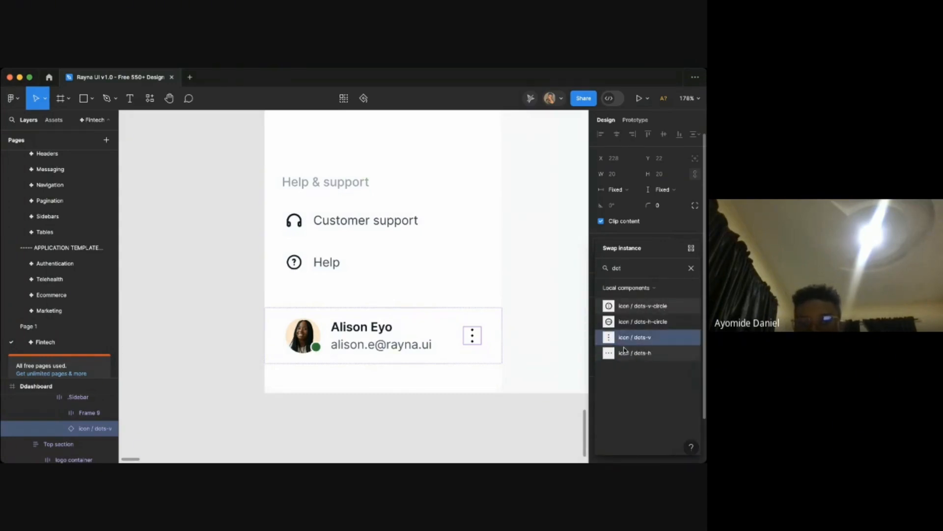
{"action": "left_click", "coordinate": [634, 353]}
{"action": "left_click", "coordinate": [545, 322]}
{"action": "scroll", "coordinate": [546, 322], "scroll_direction": "down", "scroll_amount": 3}
{"action": "scroll", "coordinate": [546, 322], "scroll_direction": "down", "scroll_amount": 5}
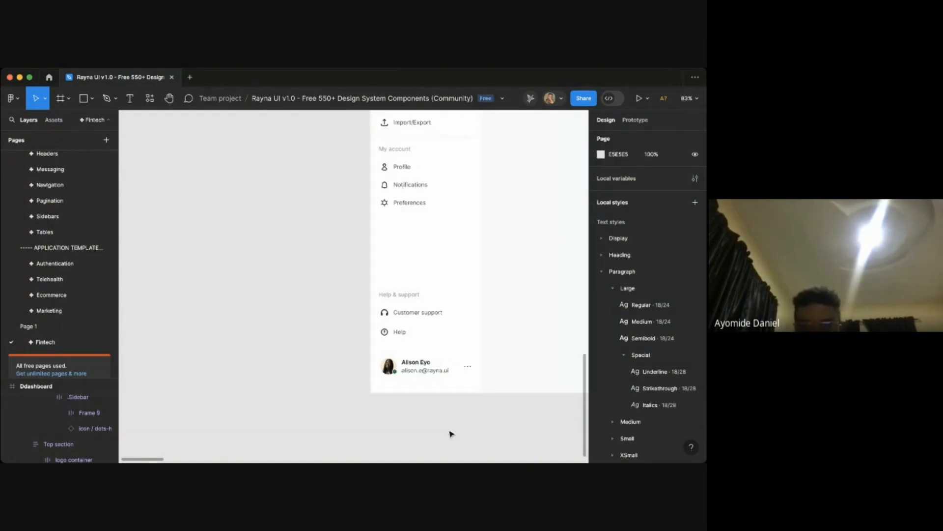
- Inspect the updated sidebar across the Ddashboard frame
{"action": "key", "text": "super+Tab"}
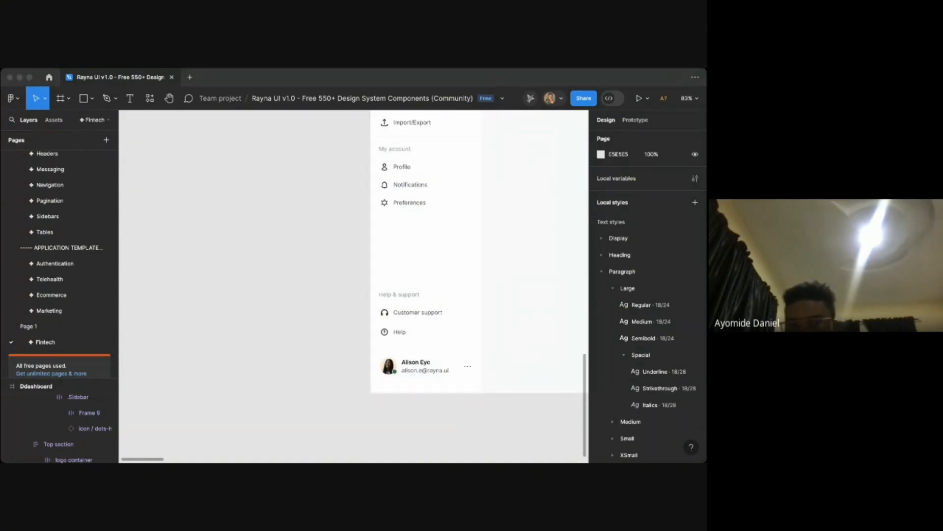
{"action": "key", "text": "super+Tab"}
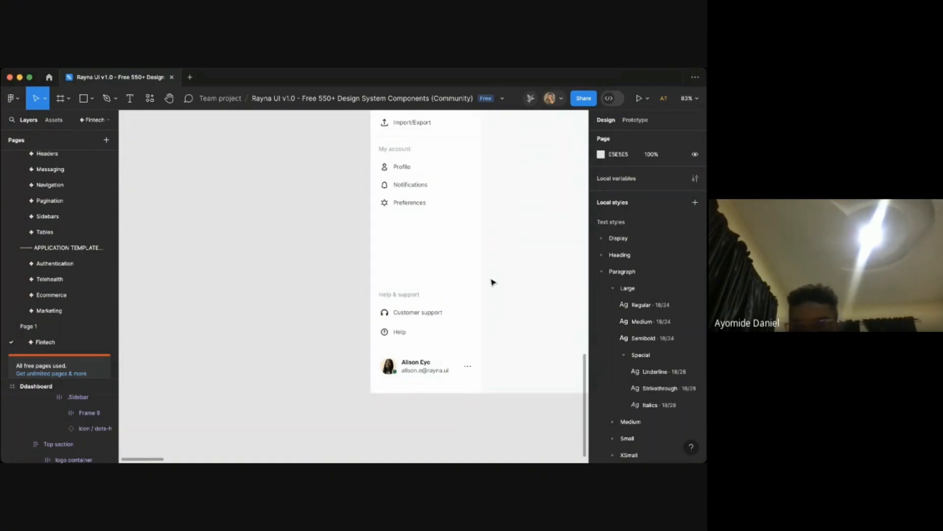
{"action": "scroll", "coordinate": [493, 281], "scroll_direction": "down", "scroll_amount": 5}
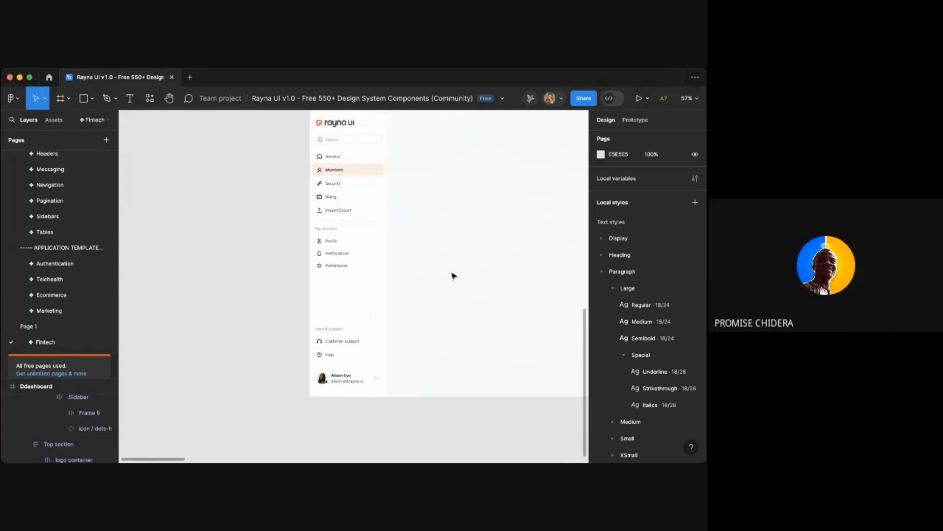
{"action": "scroll", "coordinate": [453, 276], "scroll_direction": "right", "scroll_amount": 1}
{"action": "scroll", "coordinate": [399, 248], "scroll_direction": "up", "scroll_amount": 3}
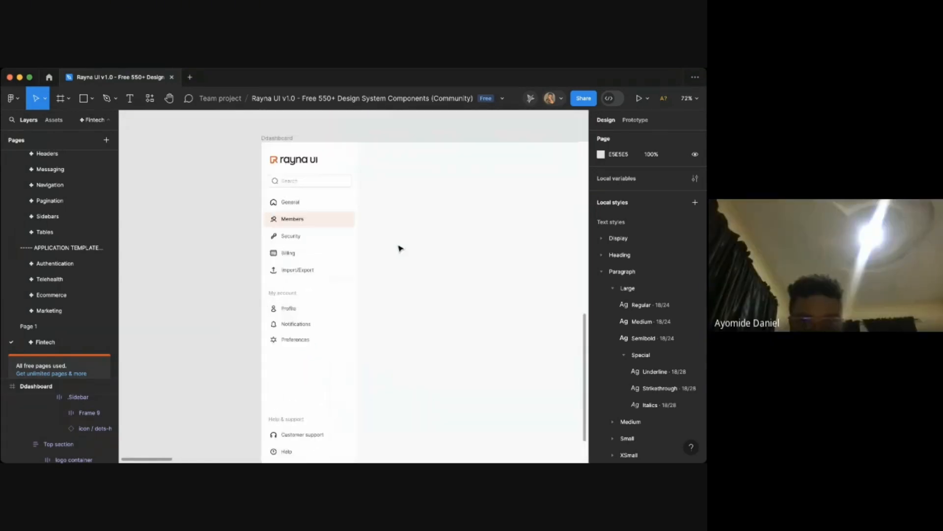
{"action": "scroll", "coordinate": [383, 245], "scroll_direction": "up", "scroll_amount": 4}
{"action": "scroll", "coordinate": [384, 245], "scroll_direction": "left", "scroll_amount": 2}
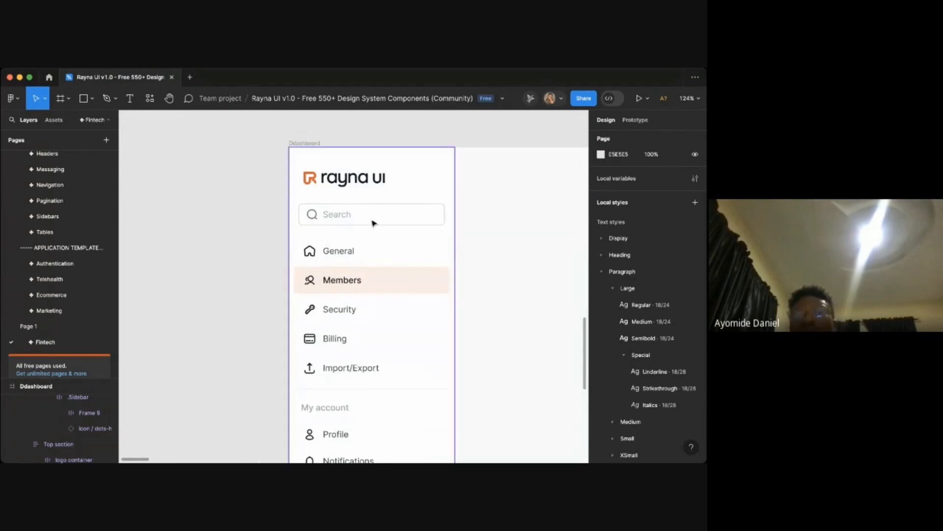
{"action": "left_click", "coordinate": [374, 223]}
{"action": "left_click", "coordinate": [427, 224]}
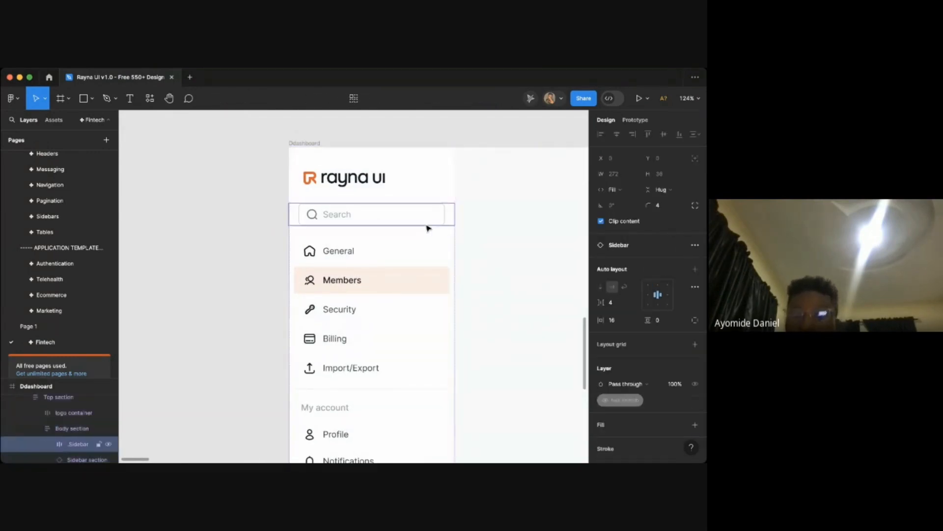
{"action": "left_click", "coordinate": [489, 244]}
{"action": "left_click", "coordinate": [360, 261]}
{"action": "left_click", "coordinate": [500, 261]}
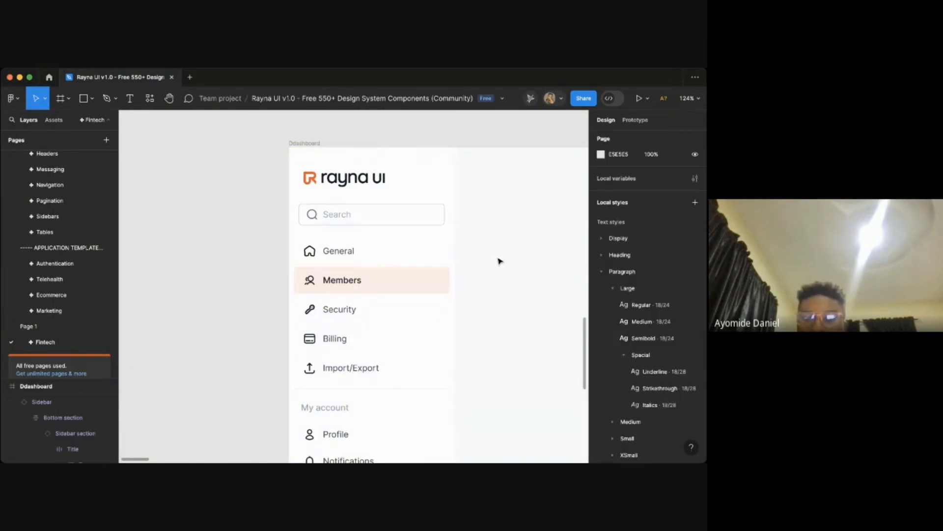
{"action": "scroll", "coordinate": [500, 261], "scroll_direction": "down", "scroll_amount": 5}
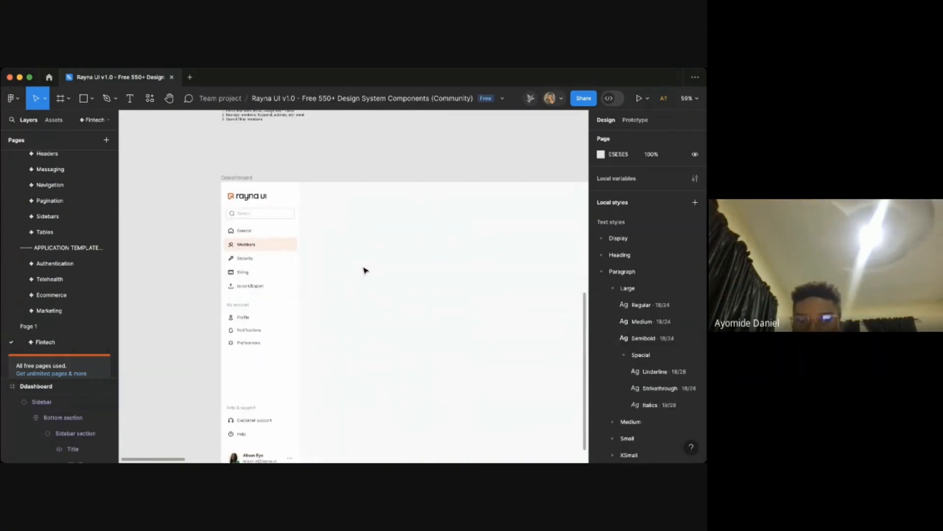
{"action": "scroll", "coordinate": [315, 222], "scroll_direction": "up", "scroll_amount": 2}
{"action": "scroll", "coordinate": [373, 231], "scroll_direction": "right", "scroll_amount": 1}
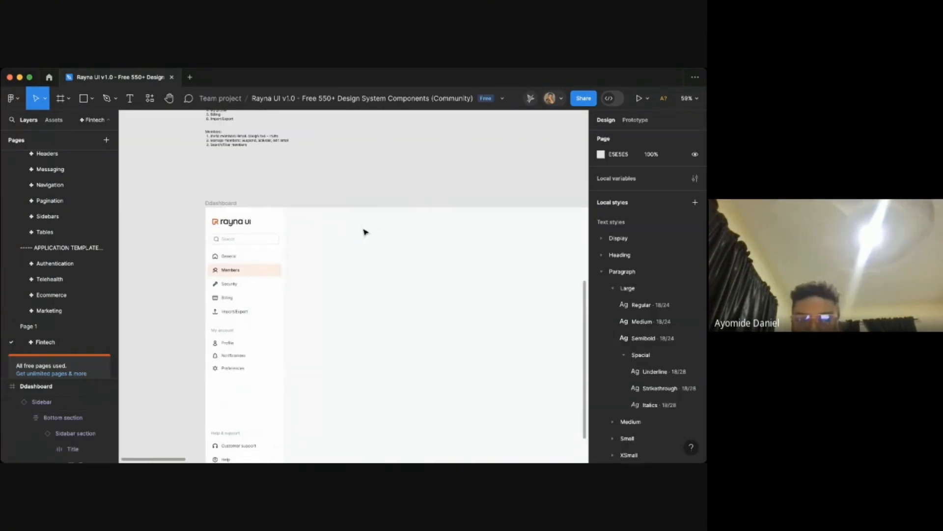
- Add a text layer reading Members to the right of the sidebar in the dashboard frame
{"action": "key", "text": "t"}
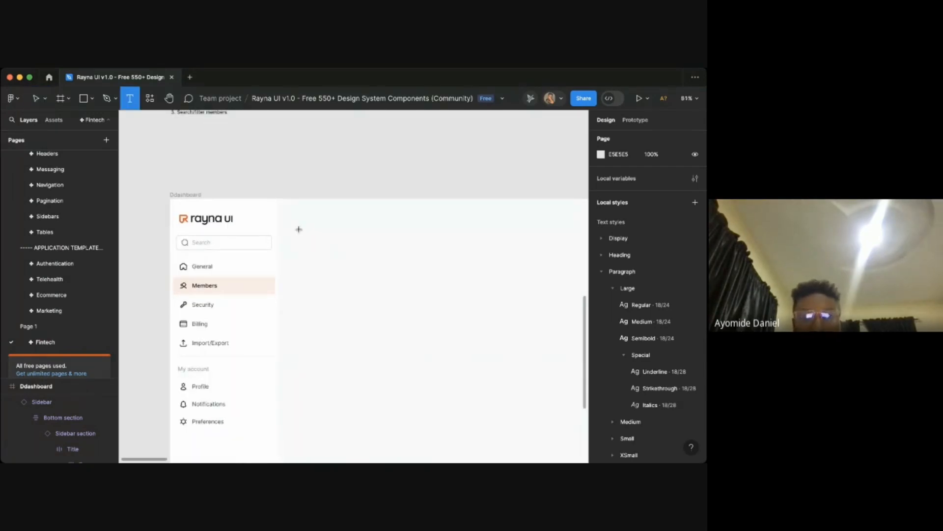
{"action": "scroll", "coordinate": [299, 230], "scroll_direction": "up", "scroll_amount": 5}
{"action": "left_click", "coordinate": [407, 250]}
{"action": "type", "text": "M"}
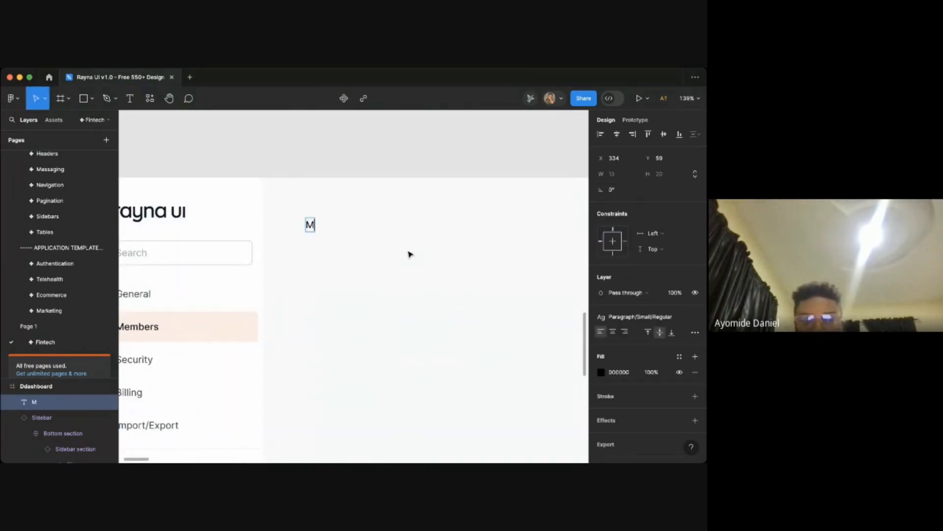
{"action": "type", "text": "ember"}
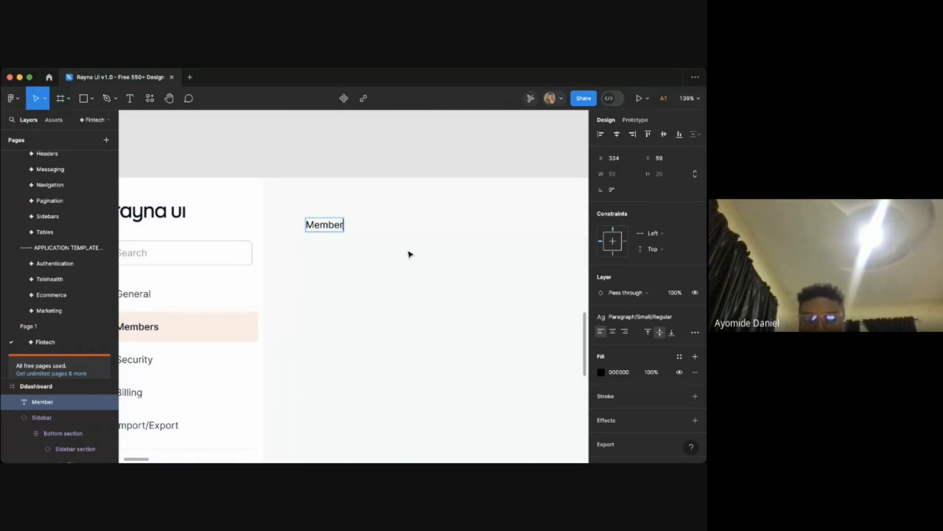
{"action": "type", "text": "s"}
{"action": "key", "text": "Escape"}
- Apply the Heading/H2/Semibold text style to the Members title
{"action": "scroll", "coordinate": [407, 251], "scroll_direction": "left", "scroll_amount": 3}
{"action": "scroll", "coordinate": [406, 251], "scroll_direction": "up", "scroll_amount": 2}
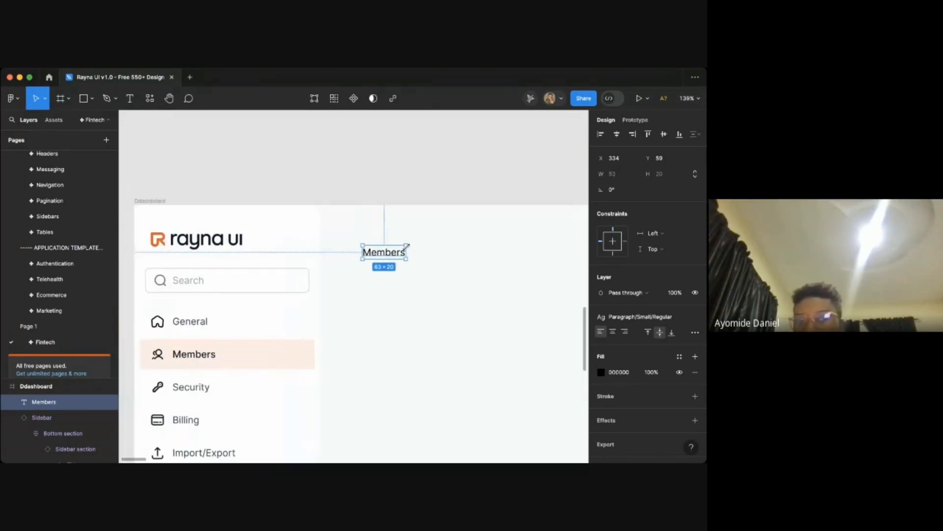
{"action": "left_click", "coordinate": [641, 316]}
{"action": "scroll", "coordinate": [666, 379], "scroll_direction": "up", "scroll_amount": 5}
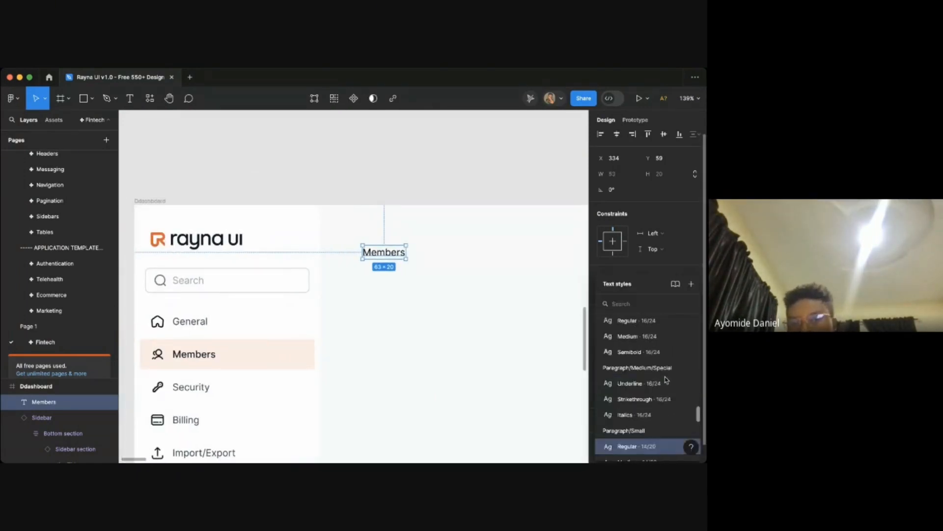
{"action": "scroll", "coordinate": [667, 379], "scroll_direction": "up", "scroll_amount": 5}
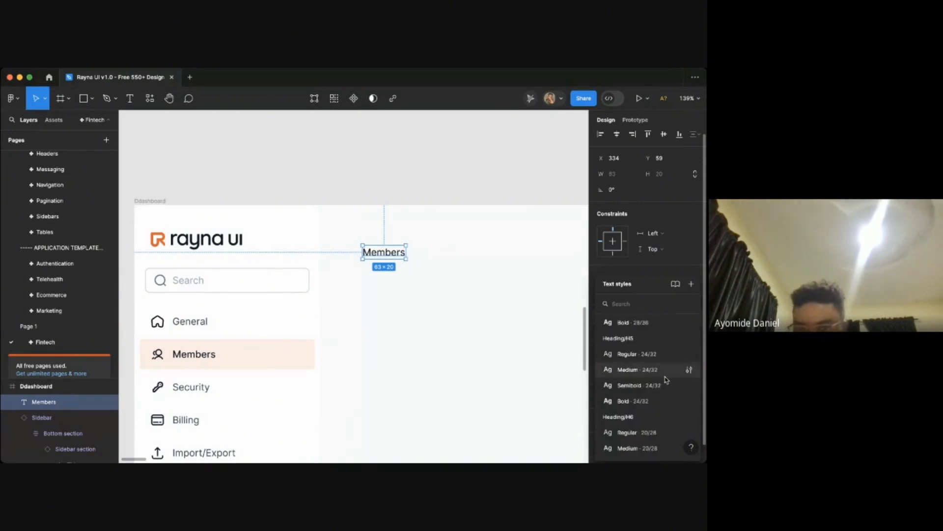
{"action": "scroll", "coordinate": [666, 379], "scroll_direction": "up", "scroll_amount": 8}
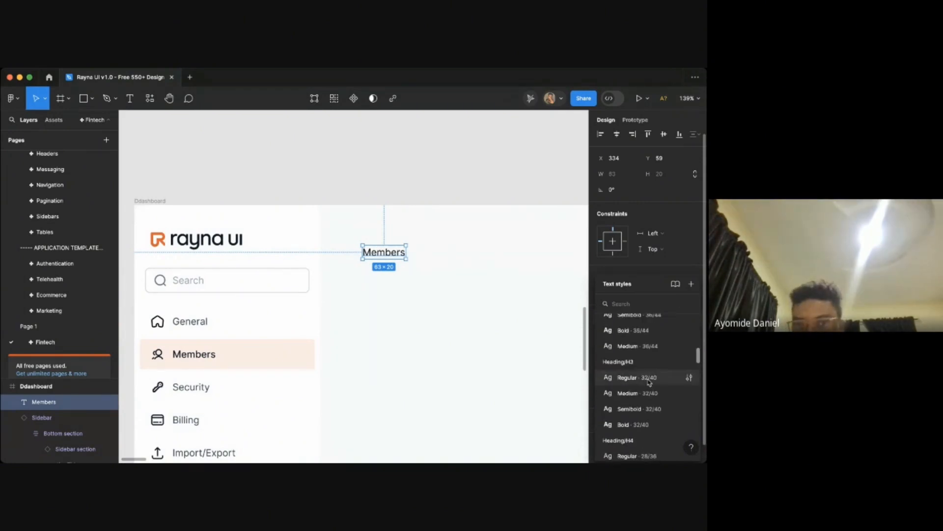
{"action": "scroll", "coordinate": [649, 382], "scroll_direction": "up", "scroll_amount": 5}
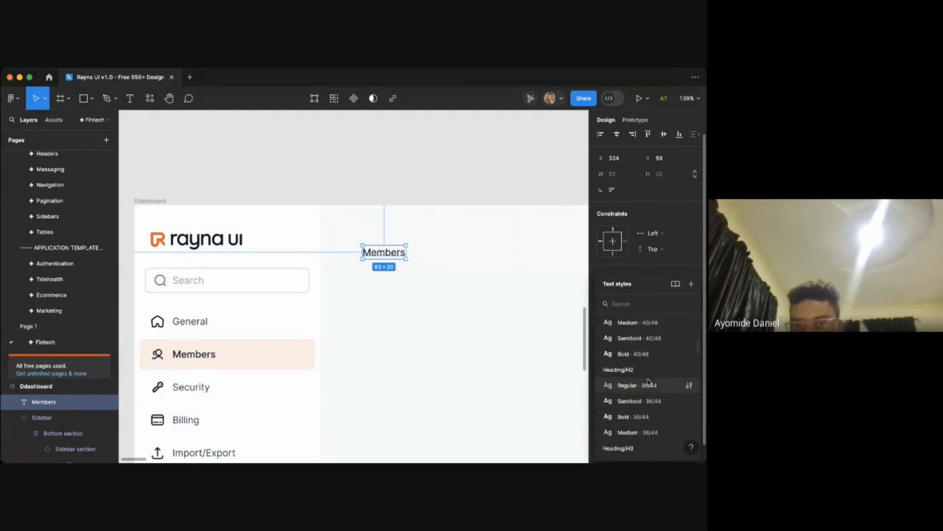
{"action": "scroll", "coordinate": [647, 376], "scroll_direction": "down", "scroll_amount": 1}
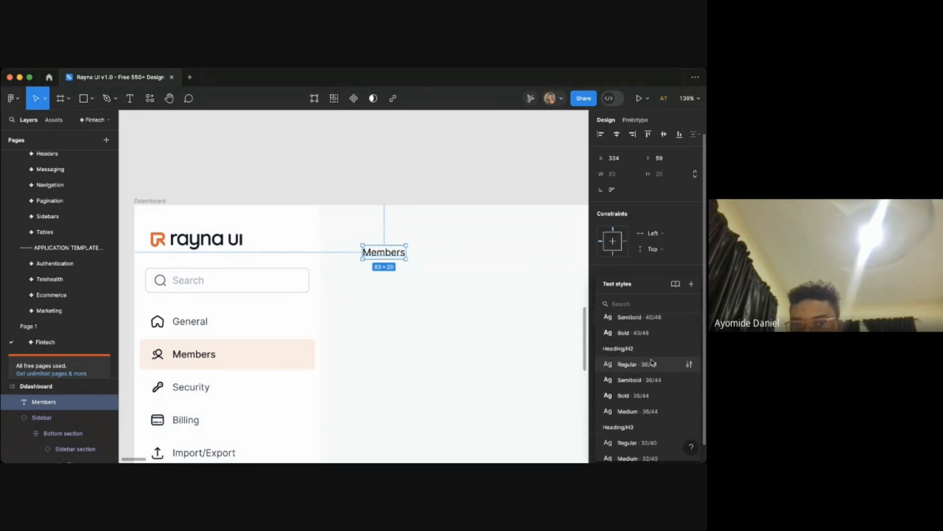
{"action": "left_click", "coordinate": [650, 386]}
{"action": "scroll", "coordinate": [436, 276], "scroll_direction": "down", "scroll_amount": 3}
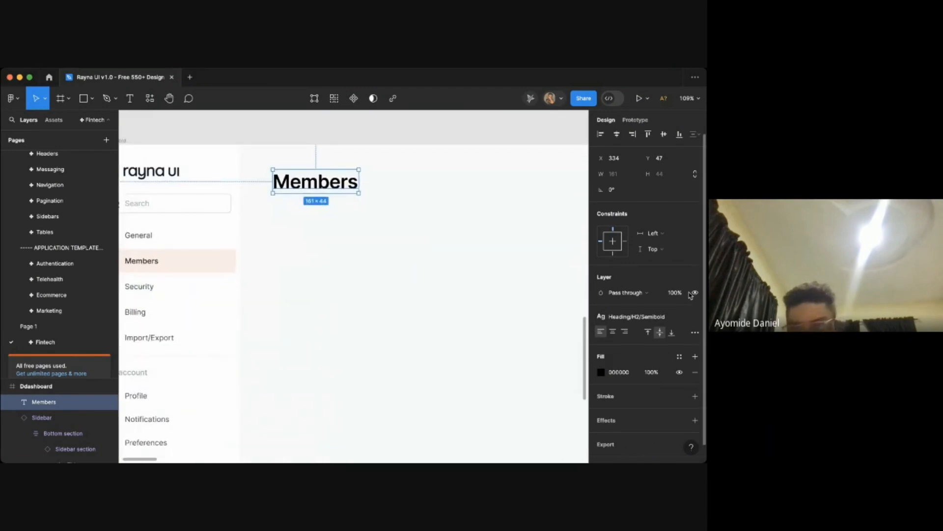
- Change the Members title's text style to Heading/H3/Semibold
{"action": "left_click", "coordinate": [638, 317]}
{"action": "scroll", "coordinate": [647, 393], "scroll_direction": "down", "scroll_amount": 2}
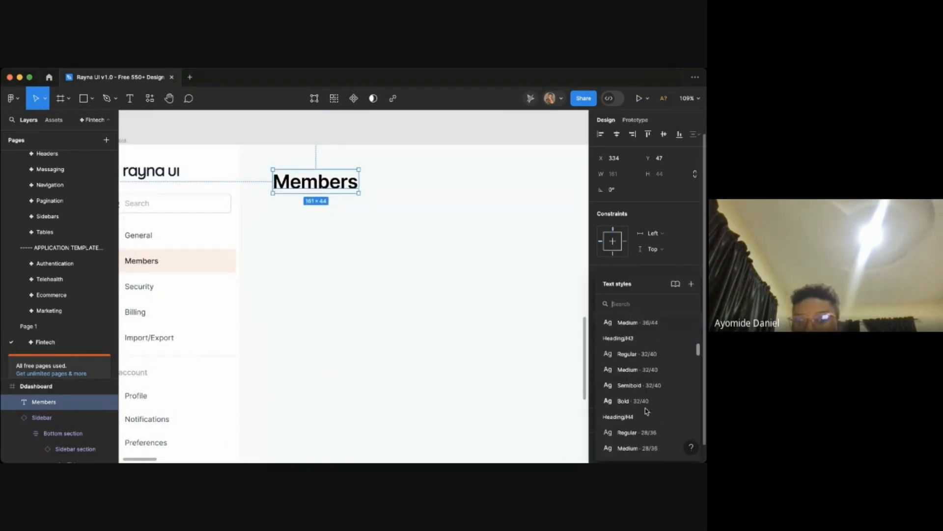
{"action": "scroll", "coordinate": [646, 413], "scroll_direction": "down", "scroll_amount": 1}
{"action": "left_click", "coordinate": [680, 370]}
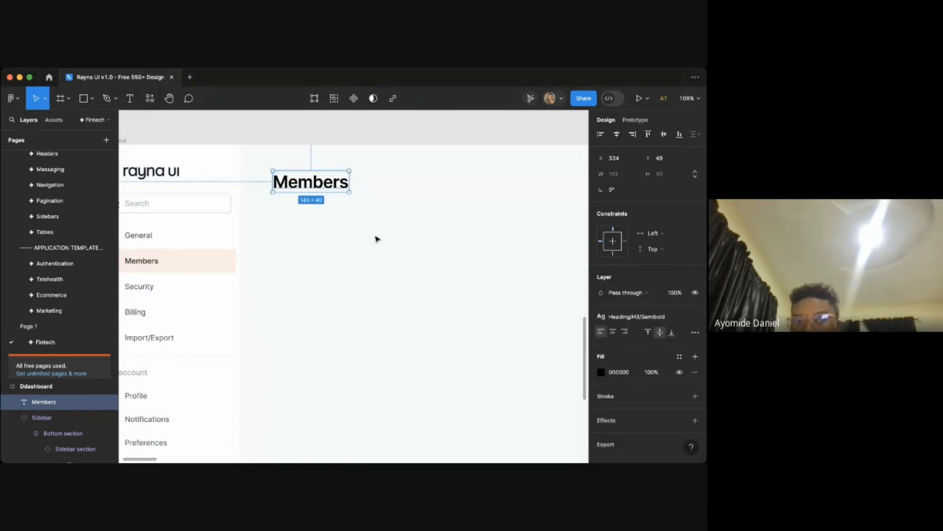
- Move the Members title slightly left, to about X 301, closer to the sidebar
{"action": "scroll", "coordinate": [327, 215], "scroll_direction": "down", "scroll_amount": 4}
{"action": "left_click", "coordinate": [349, 217]}
{"action": "scroll", "coordinate": [349, 216], "scroll_direction": "left", "scroll_amount": 1}
{"action": "scroll", "coordinate": [350, 216], "scroll_direction": "up", "scroll_amount": 2}
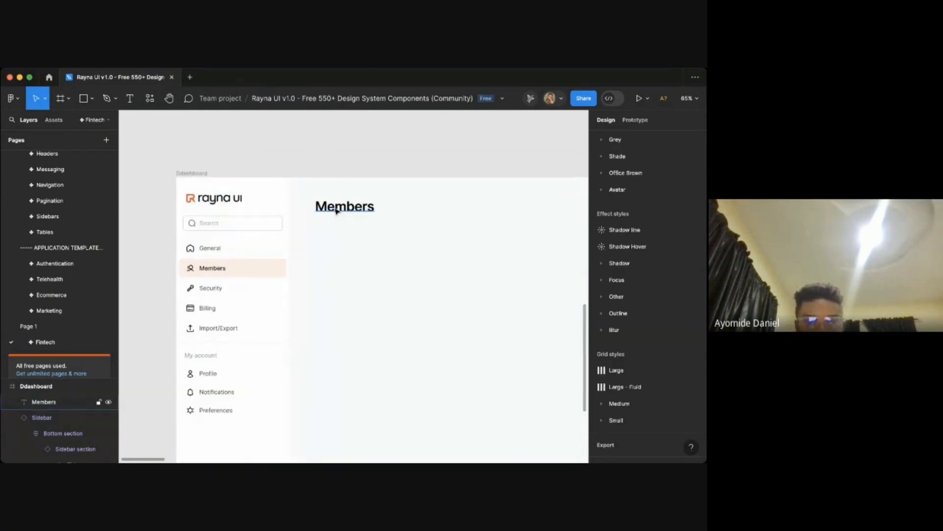
{"action": "left_click", "coordinate": [337, 210]}
{"action": "key", "text": "ctrl+g"}
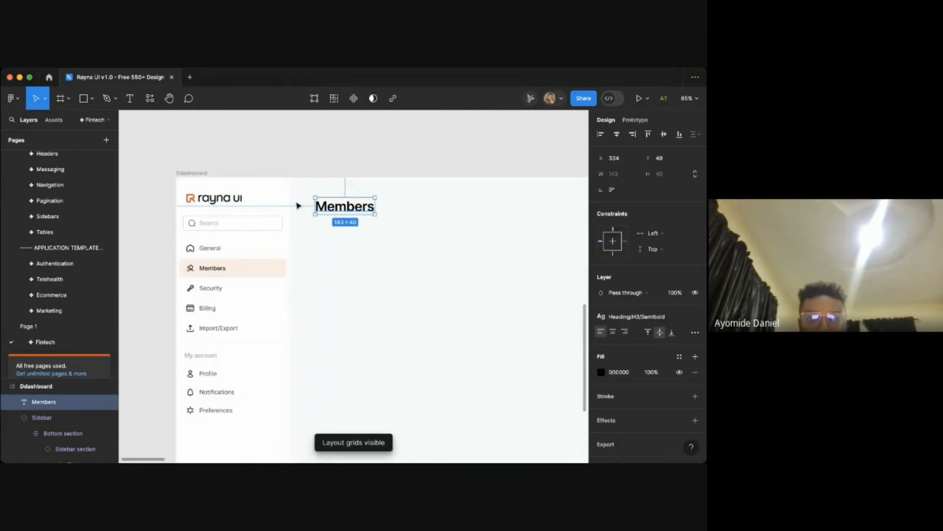
{"action": "key", "text": "ctrl+g"}
{"action": "left_click_drag", "start_coordinate": [342, 216], "coordinate": [336, 209]}
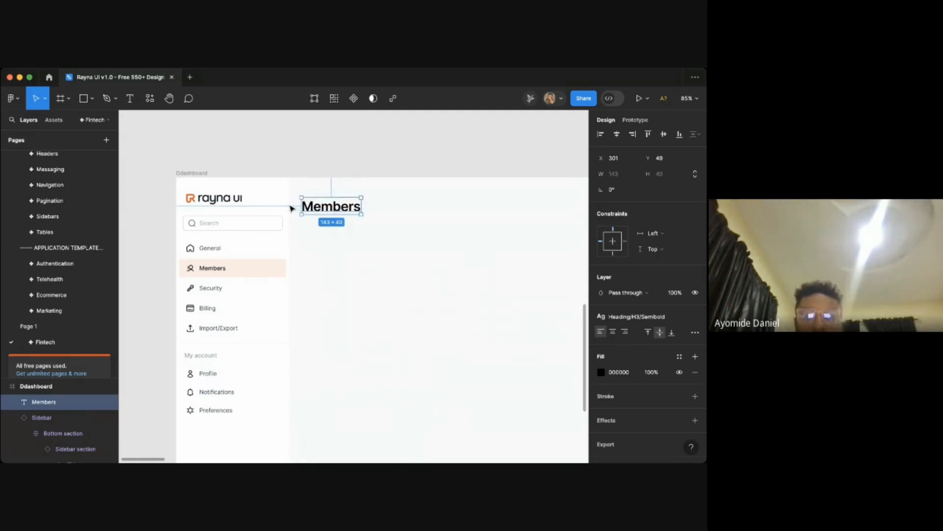
{"action": "left_click", "coordinate": [330, 237]}
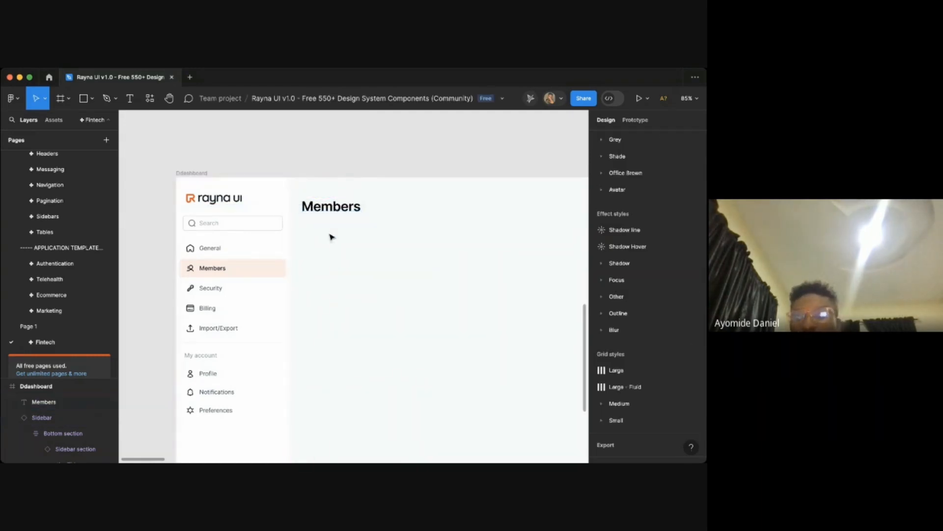
- Inspect the Dashboard title's spacing in the existing fintech dashboard frame for reference
{"action": "scroll", "coordinate": [330, 237], "scroll_direction": "down", "scroll_amount": 5}
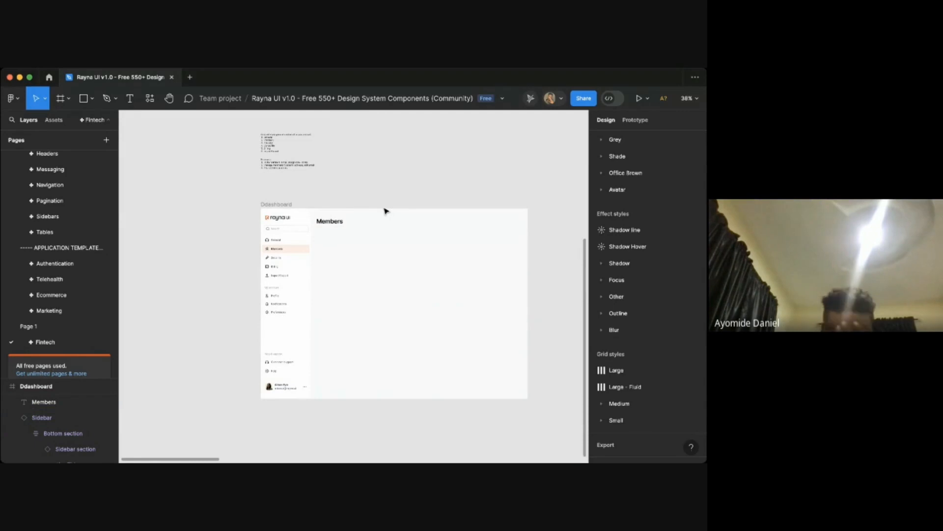
{"action": "scroll", "coordinate": [386, 210], "scroll_direction": "up", "scroll_amount": 1}
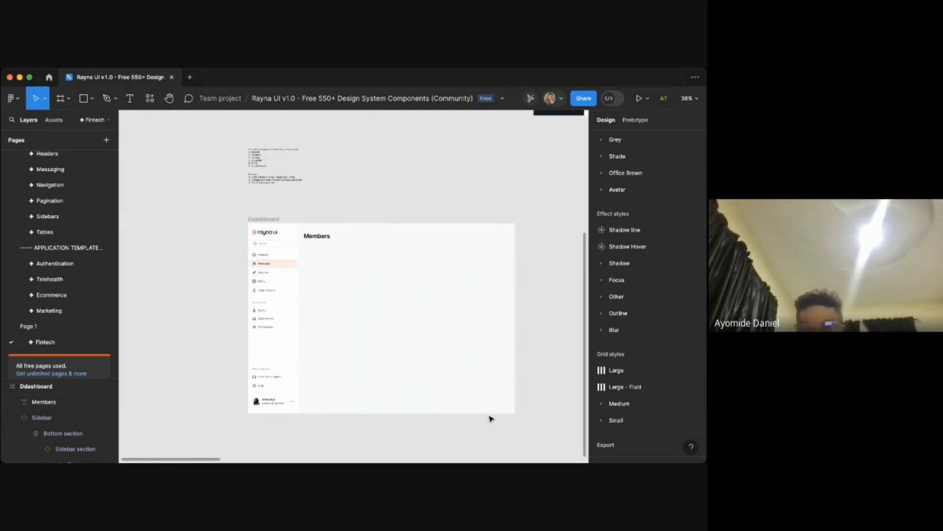
{"action": "scroll", "coordinate": [525, 252], "scroll_direction": "up", "scroll_amount": 1}
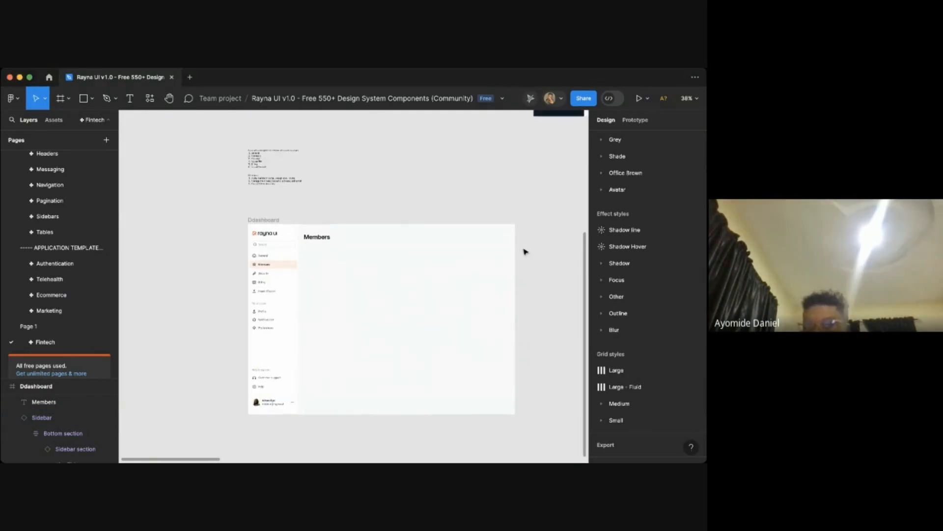
{"action": "scroll", "coordinate": [525, 251], "scroll_direction": "up", "scroll_amount": 10}
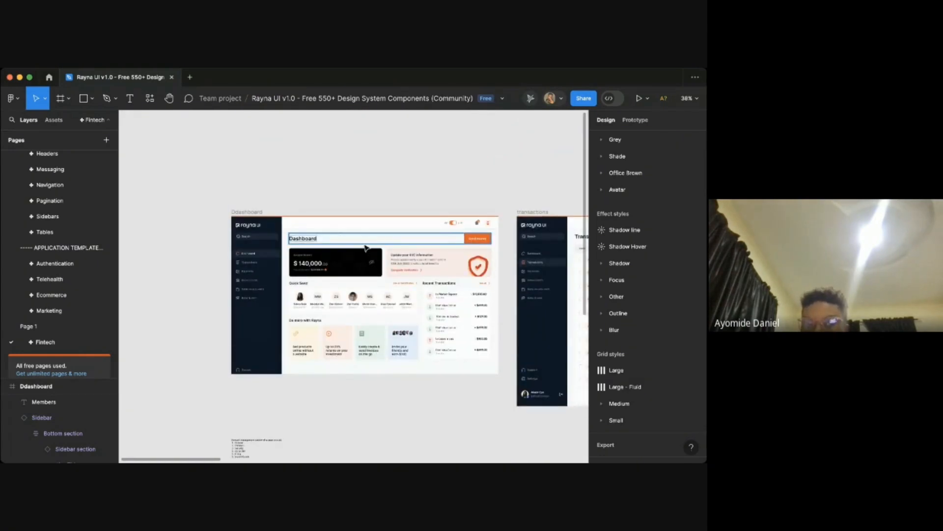
{"action": "scroll", "coordinate": [293, 247], "scroll_direction": "up", "scroll_amount": 5}
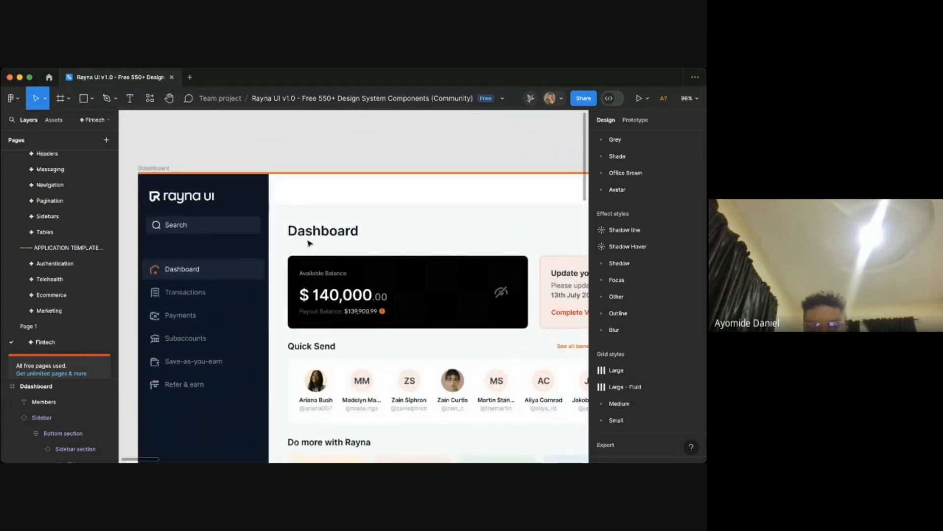
{"action": "left_click", "coordinate": [307, 242]}
{"action": "scroll", "coordinate": [304, 239], "scroll_direction": "down", "scroll_amount": 3}
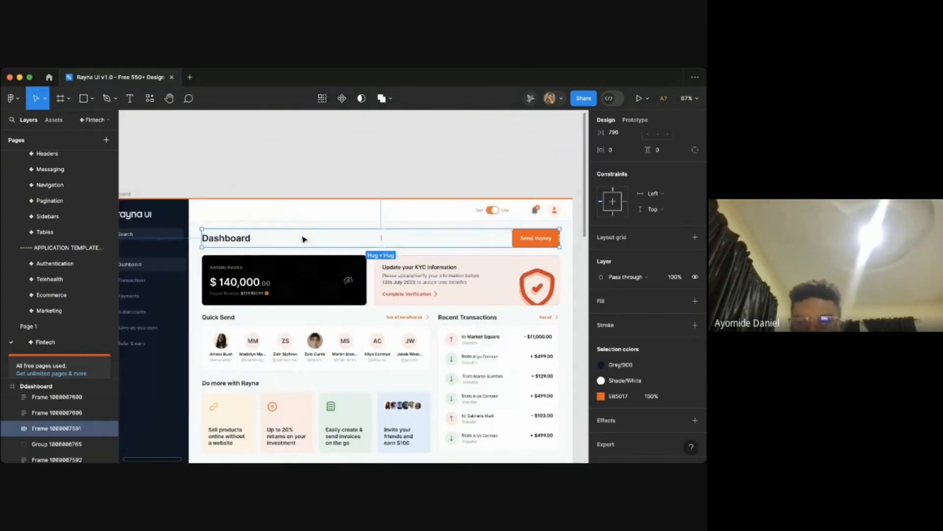
{"action": "scroll", "coordinate": [307, 238], "scroll_direction": "up", "scroll_amount": 4}
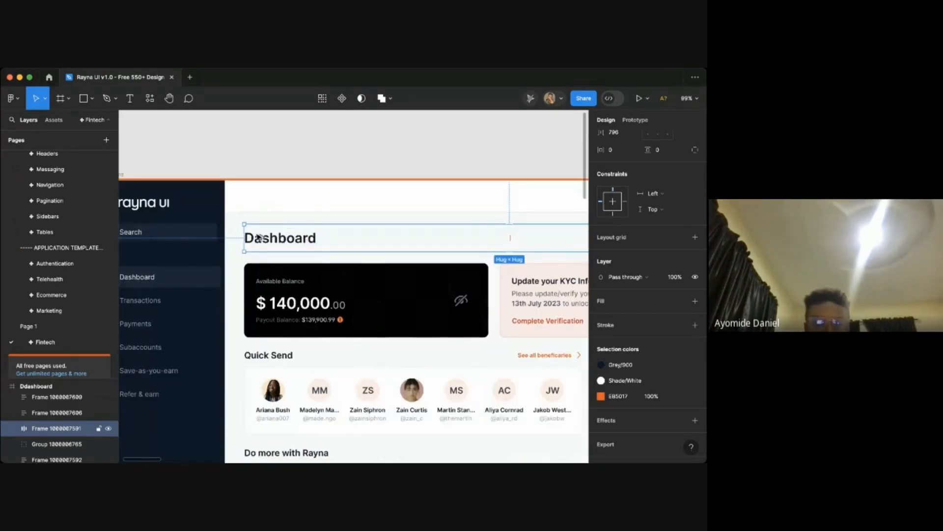
{"action": "key", "text": "alt"}
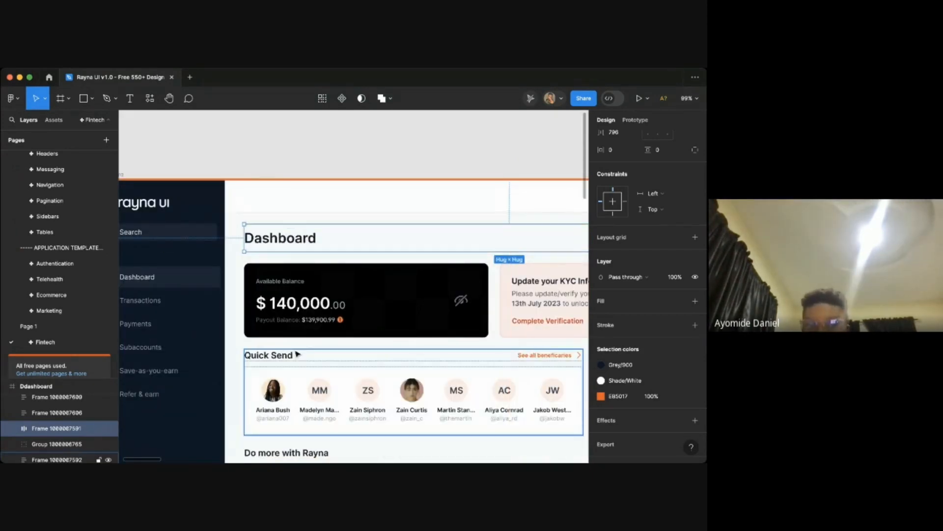
{"action": "left_click", "coordinate": [341, 197]}
{"action": "left_click", "coordinate": [302, 172]}
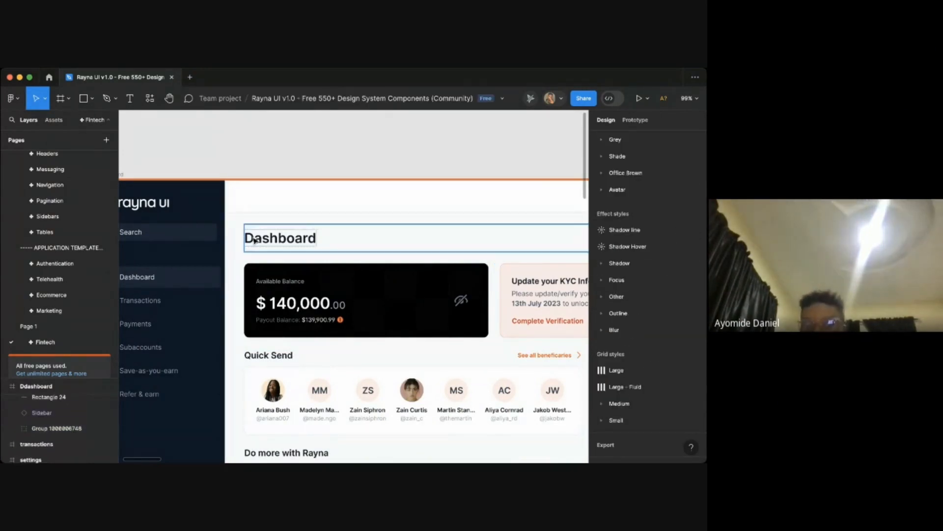
{"action": "scroll", "coordinate": [294, 180], "scroll_direction": "down", "scroll_amount": 10}
{"action": "scroll", "coordinate": [291, 181], "scroll_direction": "down", "scroll_amount": 4}
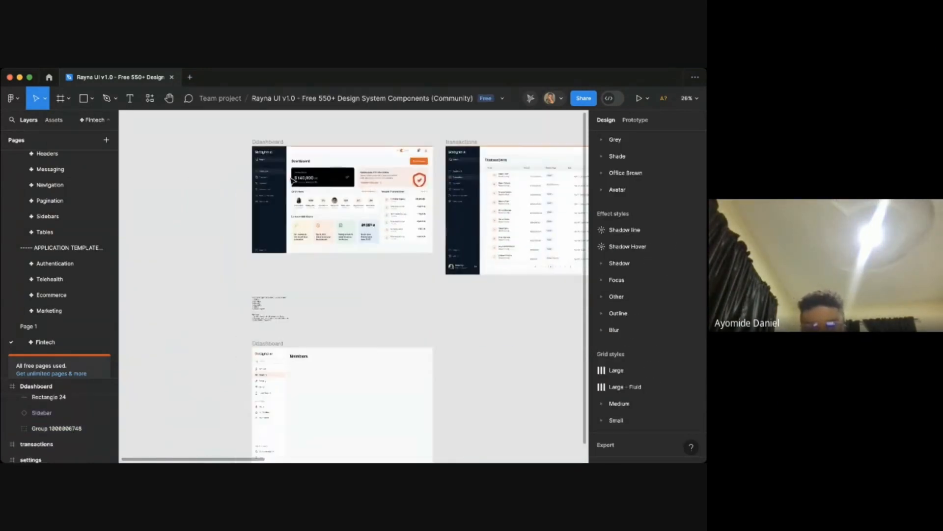
{"action": "scroll", "coordinate": [319, 242], "scroll_direction": "up", "scroll_amount": 5}
{"action": "scroll", "coordinate": [321, 241], "scroll_direction": "up", "scroll_amount": 3}
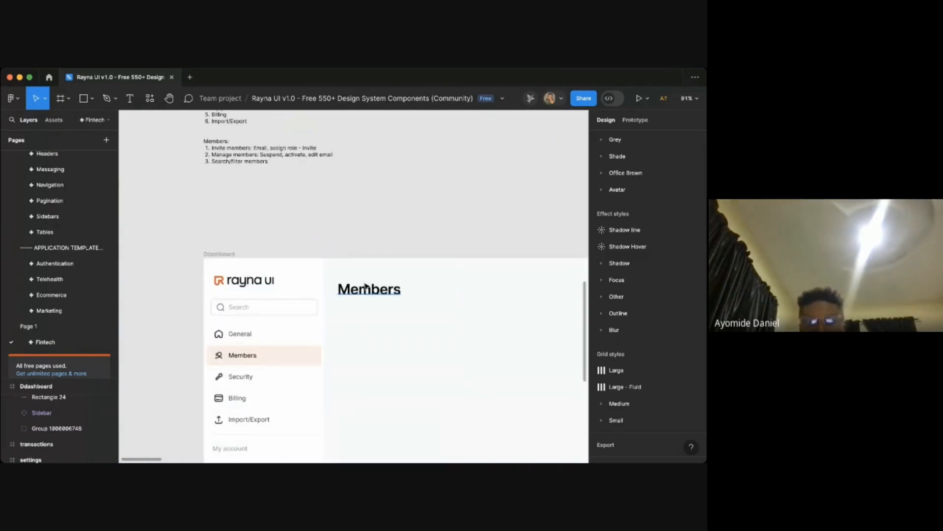
- Set the Members title's Y position to 40
{"action": "left_click", "coordinate": [366, 286]}
{"action": "left_click", "coordinate": [318, 293], "text": "shift"}
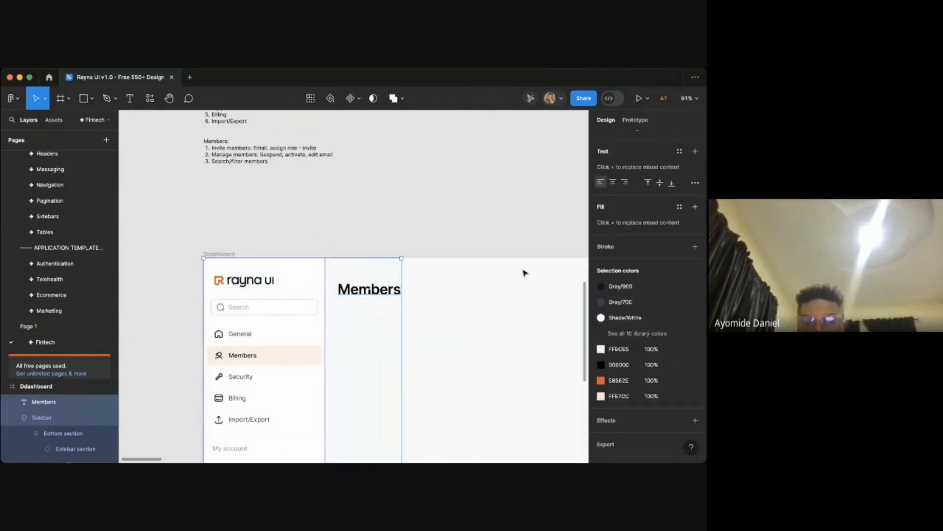
{"action": "left_click", "coordinate": [613, 225]}
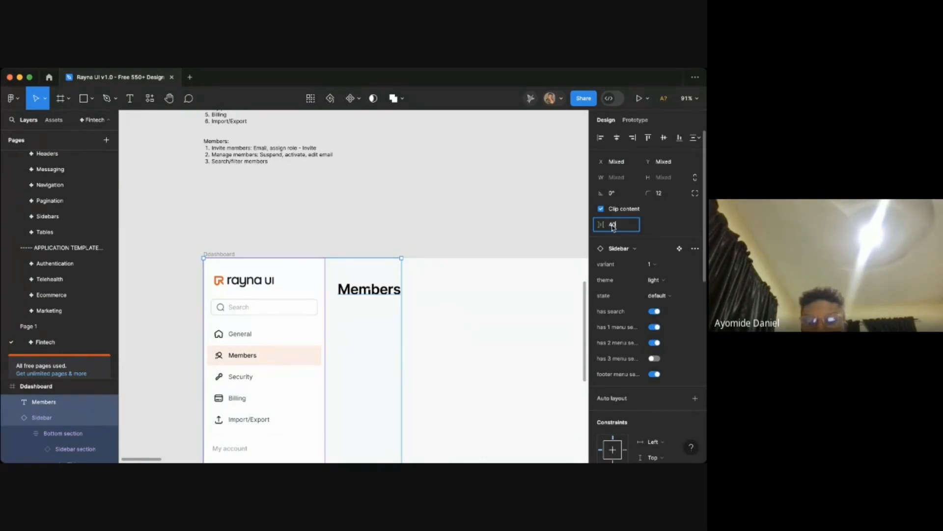
{"action": "left_click", "coordinate": [444, 333]}
{"action": "scroll", "coordinate": [440, 331], "scroll_direction": "right", "scroll_amount": 2}
{"action": "left_click", "coordinate": [353, 271]}
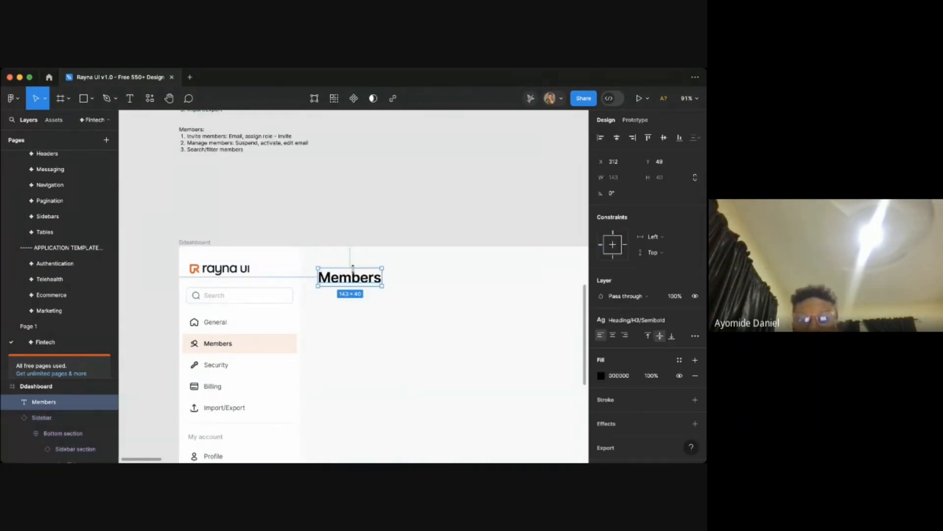
{"action": "left_click", "coordinate": [665, 167]}
{"action": "type", "text": "40"}
{"action": "key", "text": "Return"}
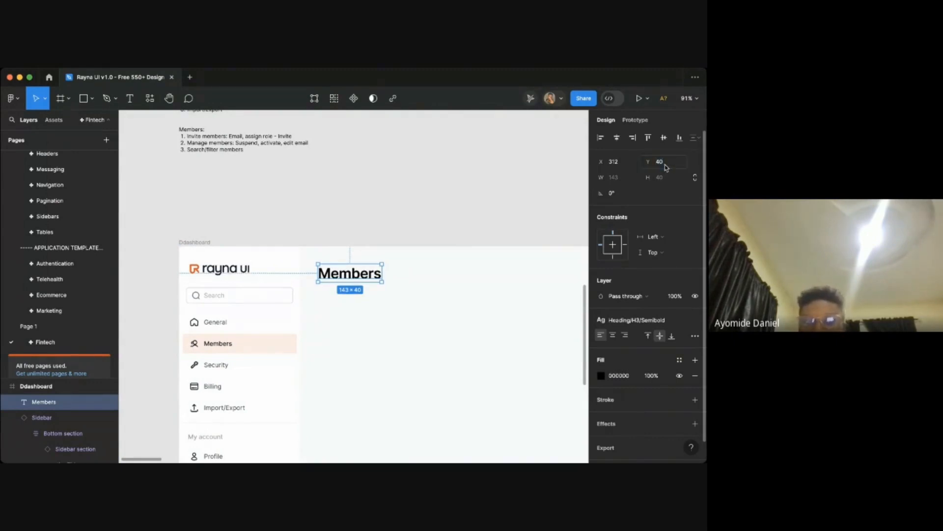
{"action": "left_click", "coordinate": [398, 242]}
{"action": "scroll", "coordinate": [398, 242], "scroll_direction": "down", "scroll_amount": 3}
{"action": "scroll", "coordinate": [363, 241], "scroll_direction": "up", "scroll_amount": 3}
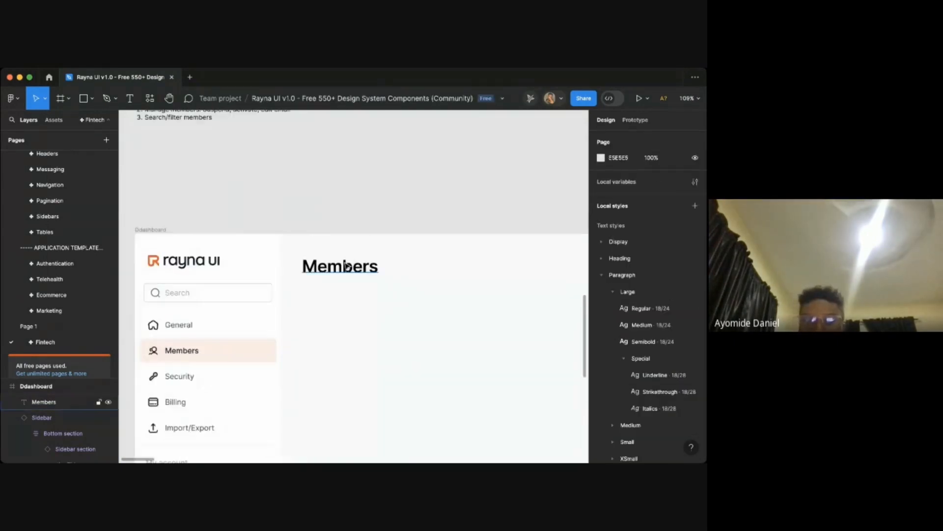
{"action": "left_click", "coordinate": [334, 265]}
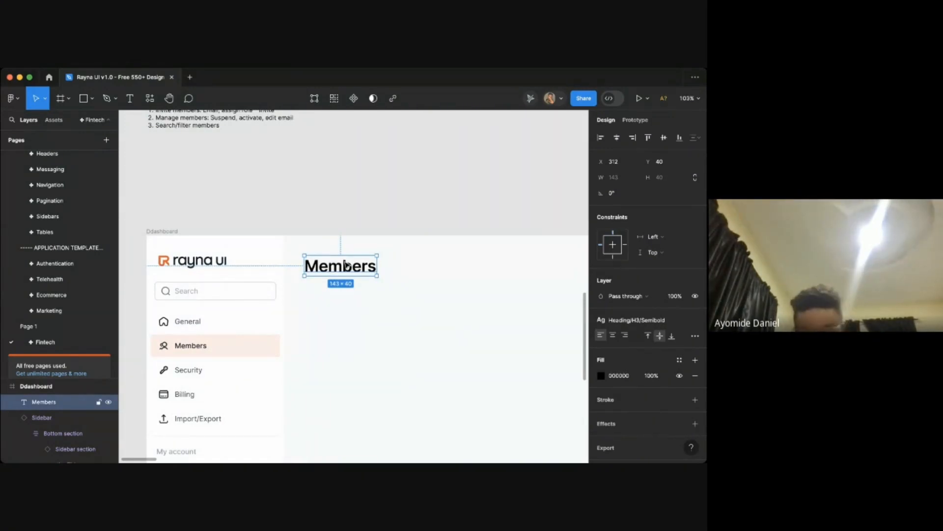
{"action": "key", "text": "Escape"}
{"action": "scroll", "coordinate": [354, 266], "scroll_direction": "right", "scroll_amount": 1}
{"action": "scroll", "coordinate": [354, 266], "scroll_direction": "down", "scroll_amount": 1}
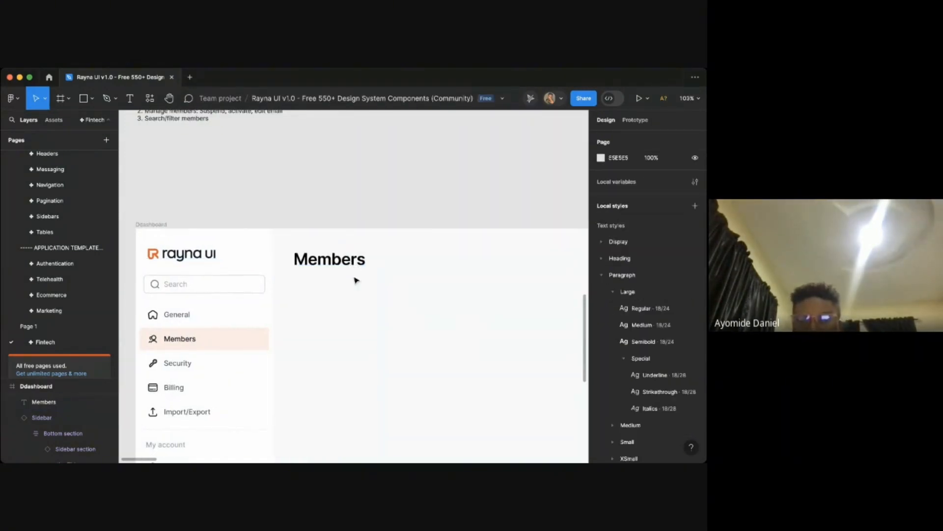
{"action": "left_click", "coordinate": [442, 460]}
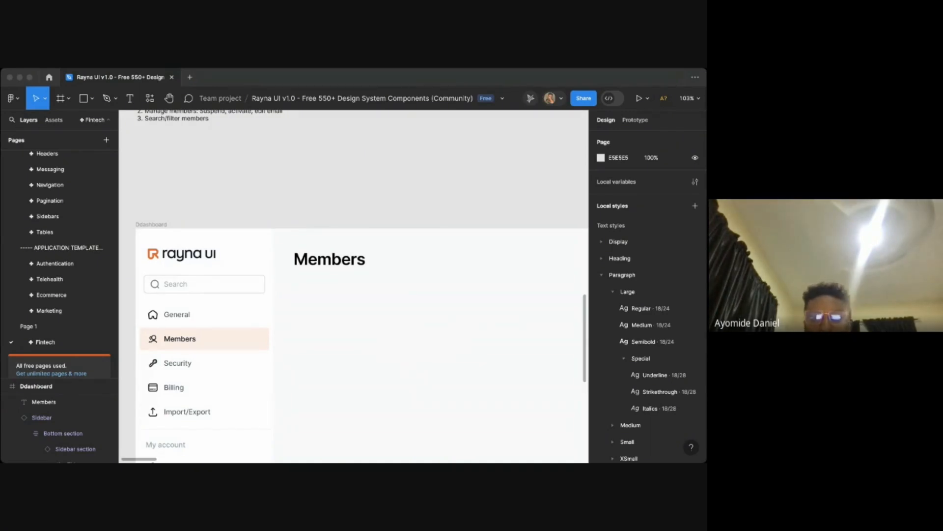
{"action": "key", "text": "super+Tab"}
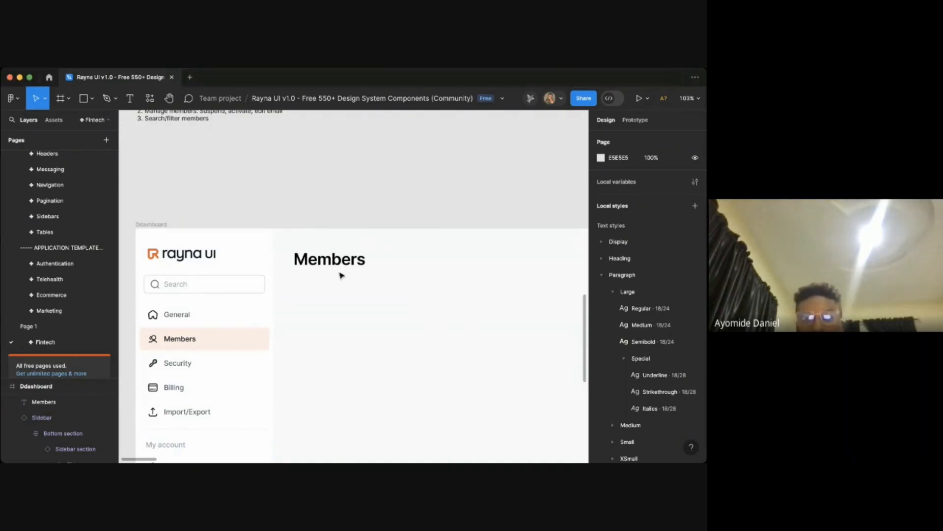
- Add a subtitle text reading "Invite and manage your workspace members." below the Members title
{"action": "left_click", "coordinate": [335, 268]}
{"action": "left_click", "coordinate": [347, 282]}
{"action": "key", "text": "t"}
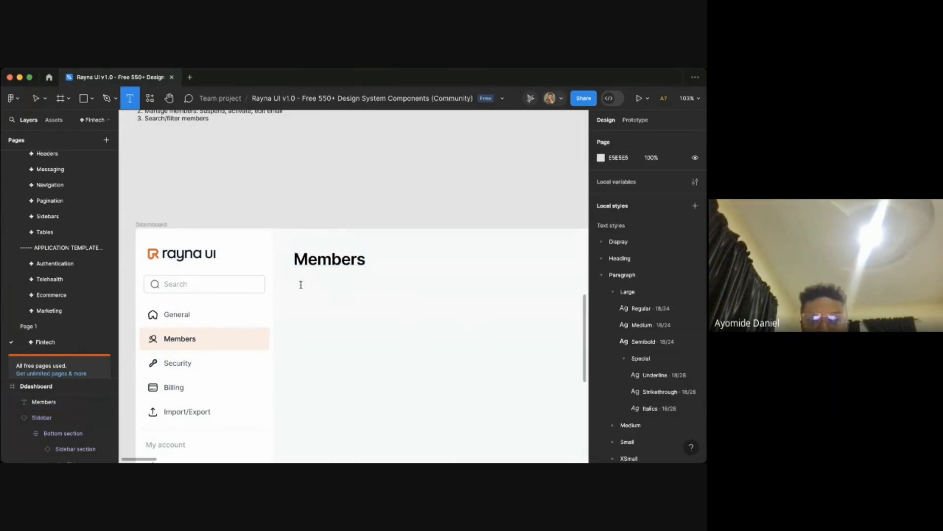
{"action": "left_click", "coordinate": [301, 285]}
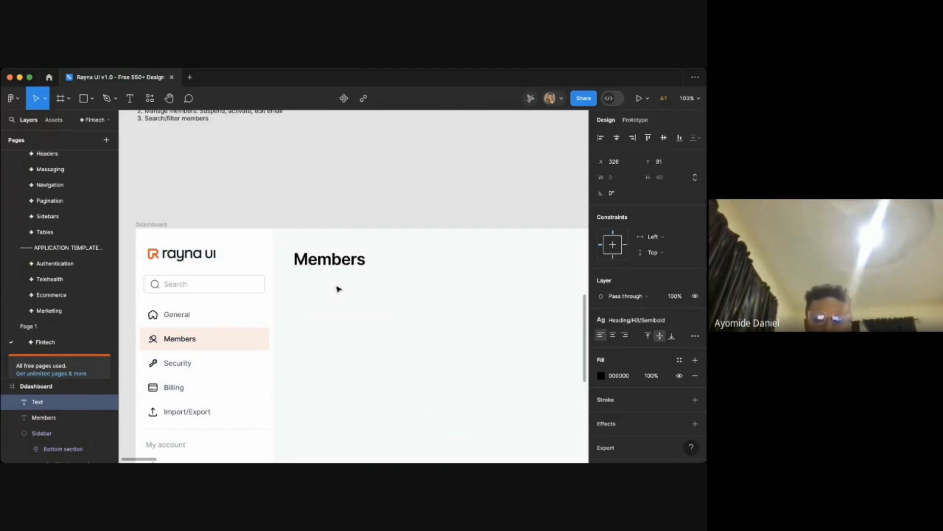
{"action": "type", "text": "Invite"}
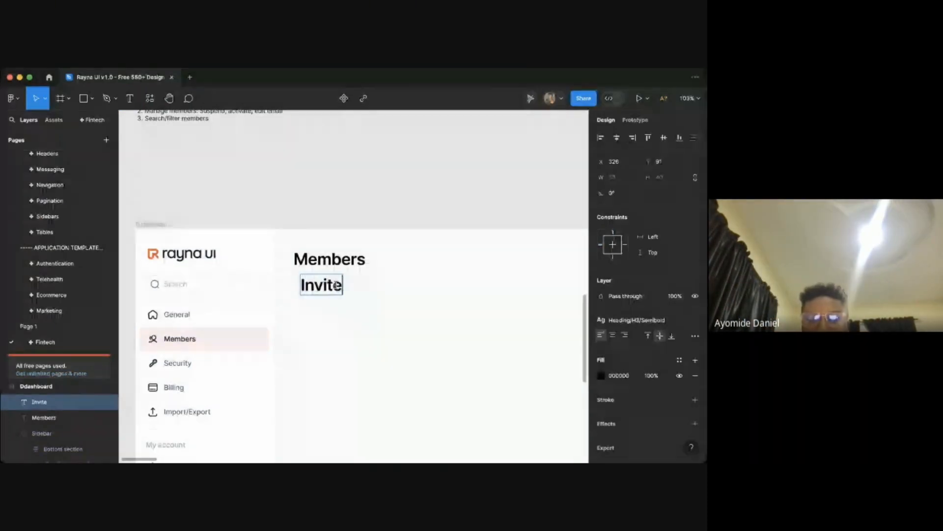
{"action": "type", "text": " and mane"}
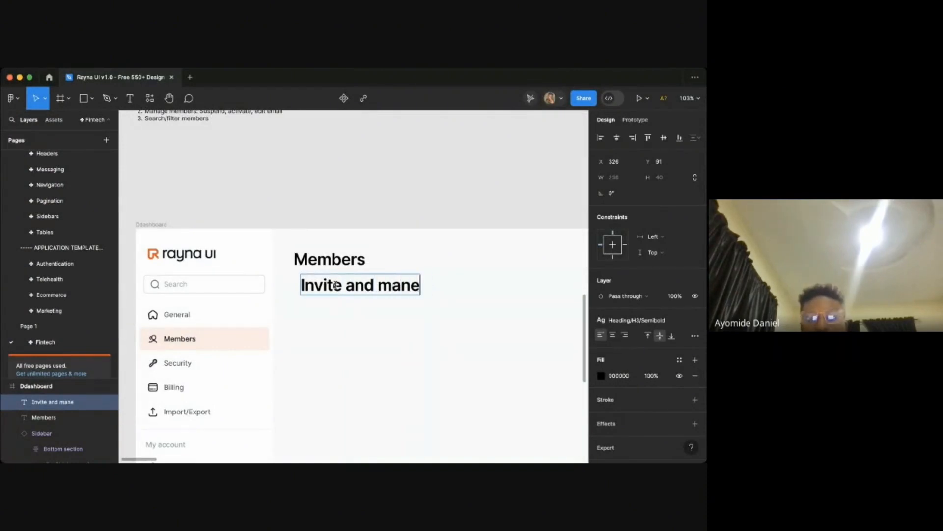
{"action": "type", "text": "ge"}
{"action": "type", "text": "ge "}
{"action": "type", "text": "your"}
{"action": "scroll", "coordinate": [336, 285], "scroll_direction": "down", "scroll_amount": 3}
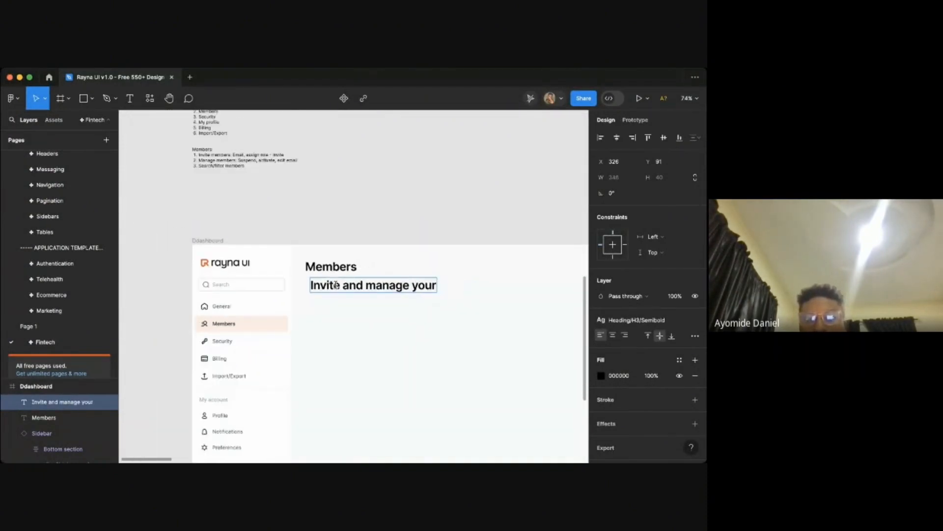
{"action": "type", "text": "work"}
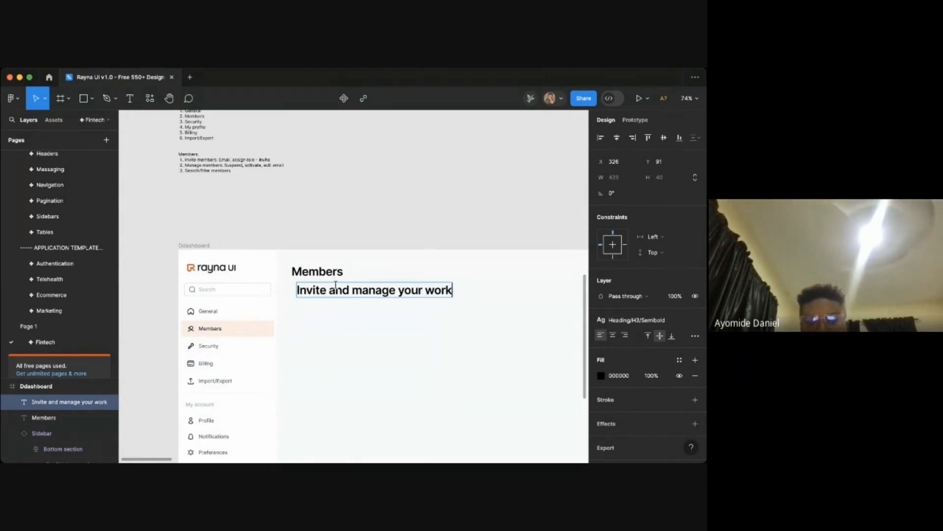
{"action": "type", "text": "space members."}
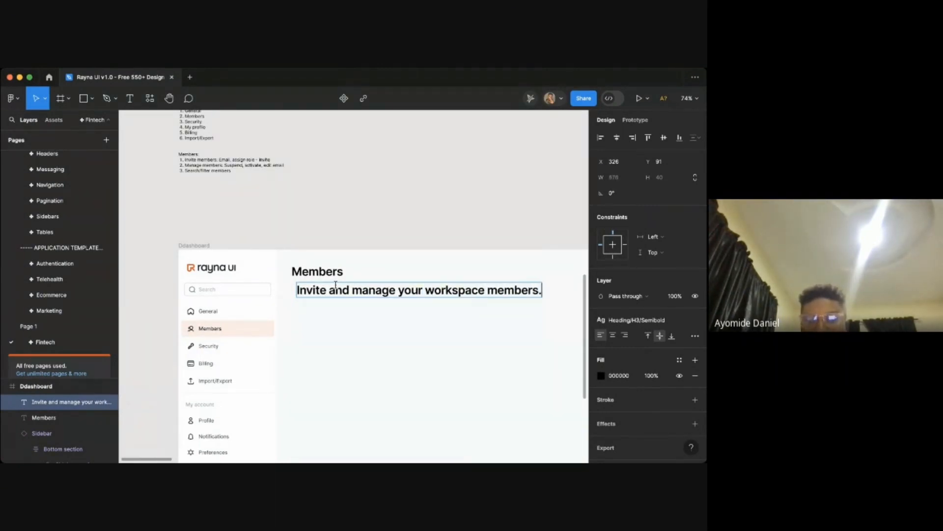
{"action": "key", "text": "Escape"}
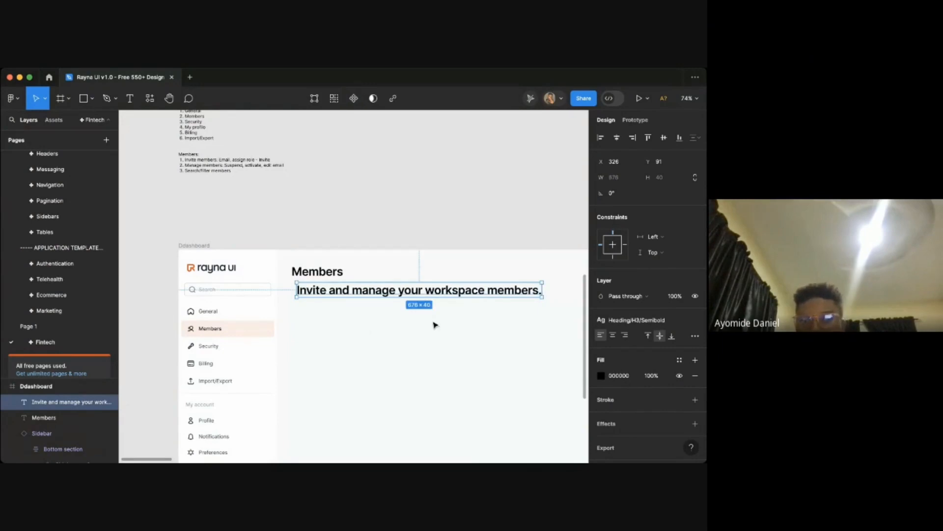
- Nudge the subtitle up under the title and apply the Paragraph/Small/Regular text style to it
{"action": "left_click_drag", "start_coordinate": [396, 297], "coordinate": [391, 294]}
{"action": "left_click", "coordinate": [636, 320]}
{"action": "scroll", "coordinate": [648, 383], "scroll_direction": "down", "scroll_amount": 5}
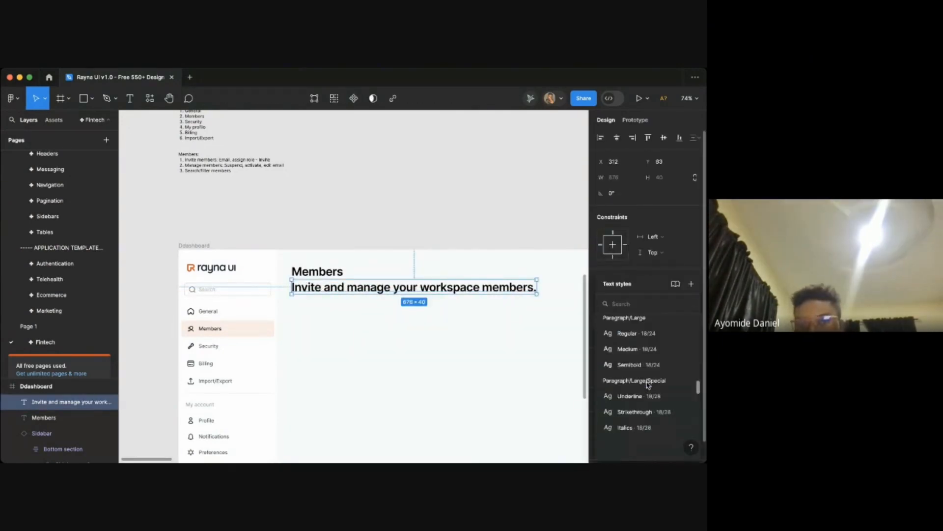
{"action": "scroll", "coordinate": [649, 385], "scroll_direction": "down", "scroll_amount": 10}
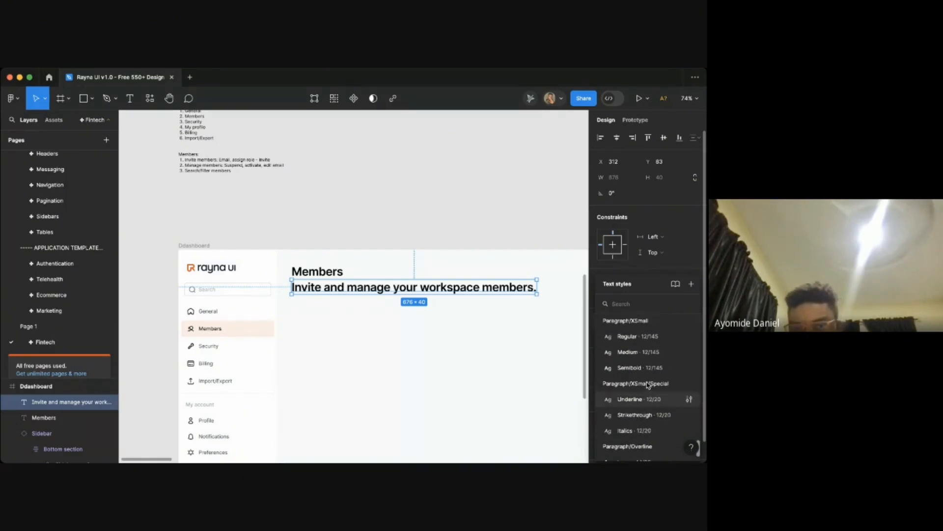
{"action": "scroll", "coordinate": [648, 385], "scroll_direction": "up", "scroll_amount": 2}
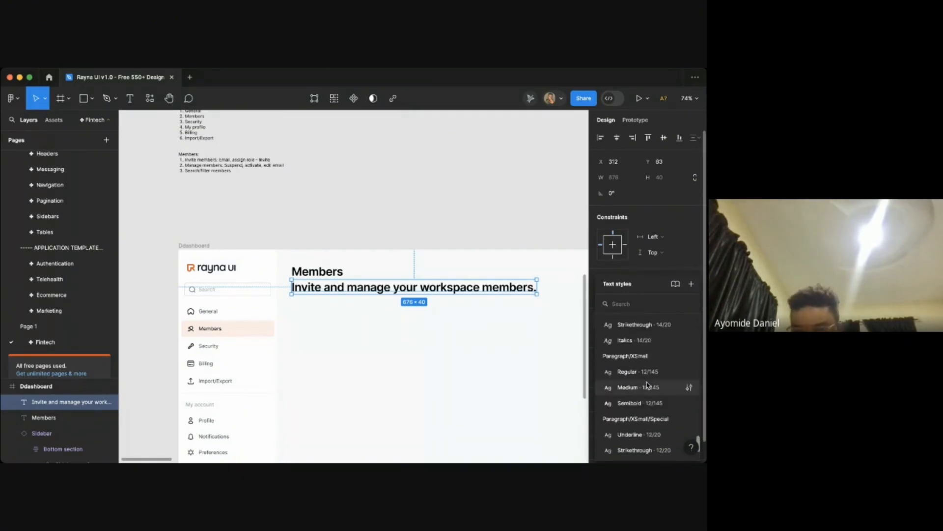
{"action": "scroll", "coordinate": [648, 385], "scroll_direction": "up", "scroll_amount": 1}
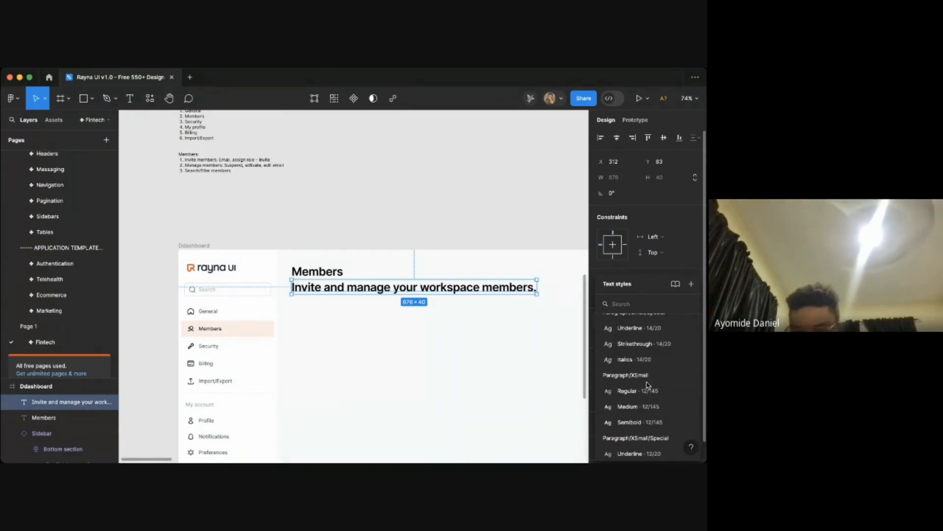
{"action": "scroll", "coordinate": [648, 385], "scroll_direction": "up", "scroll_amount": 1}
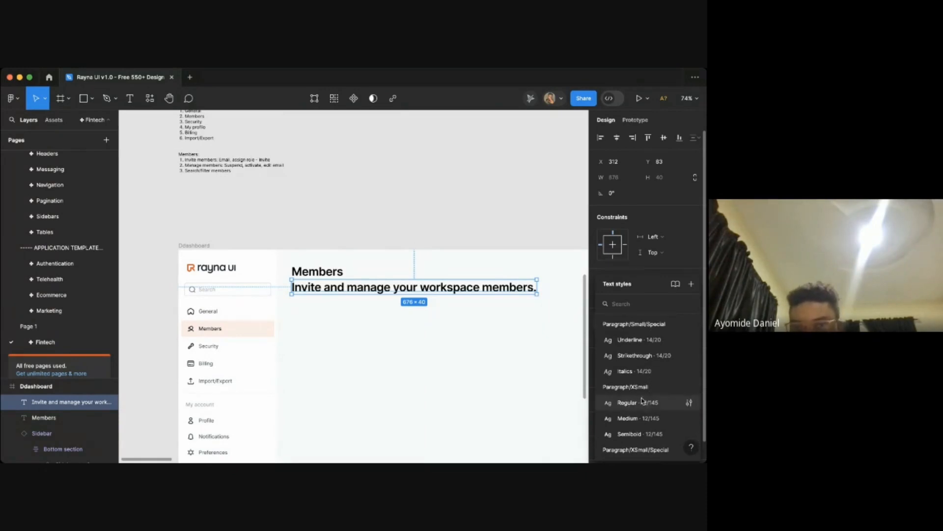
{"action": "scroll", "coordinate": [647, 403], "scroll_direction": "up", "scroll_amount": 3}
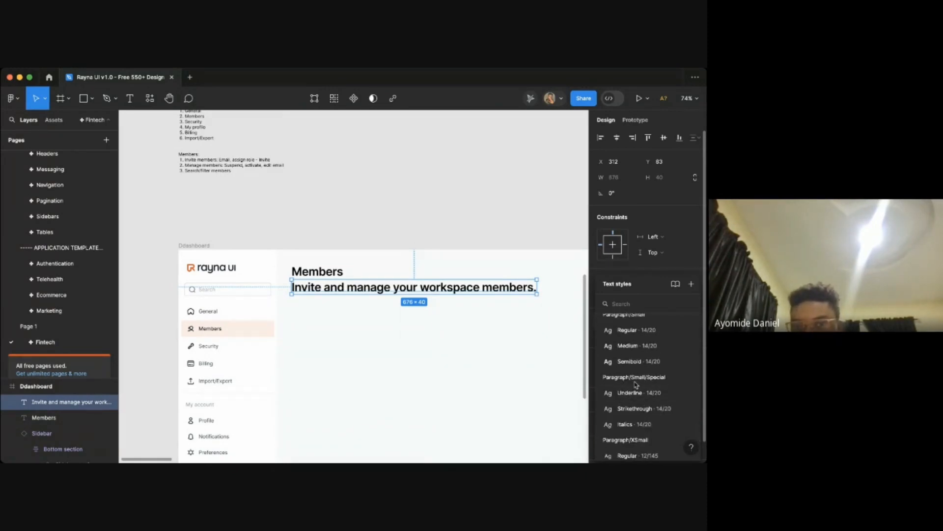
{"action": "scroll", "coordinate": [645, 397], "scroll_direction": "up", "scroll_amount": 1}
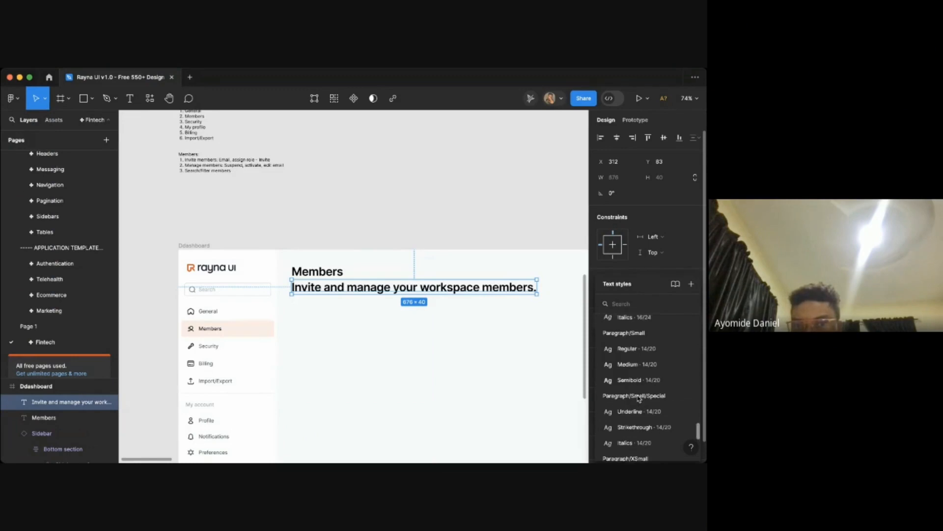
{"action": "left_click", "coordinate": [642, 364]}
{"action": "left_click", "coordinate": [430, 293]}
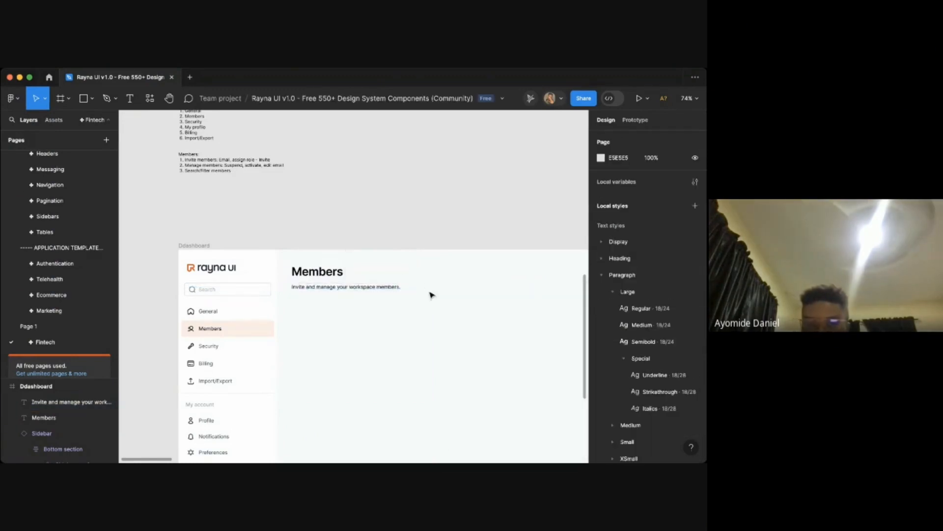
- Check the subtitle's applied text style
{"action": "key", "text": "super+Tab"}
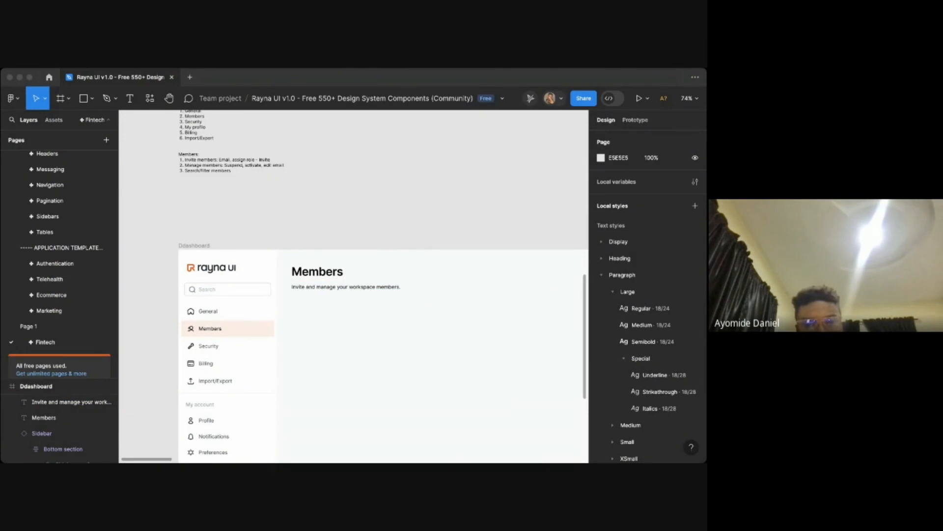
{"action": "key", "text": "super+Tab"}
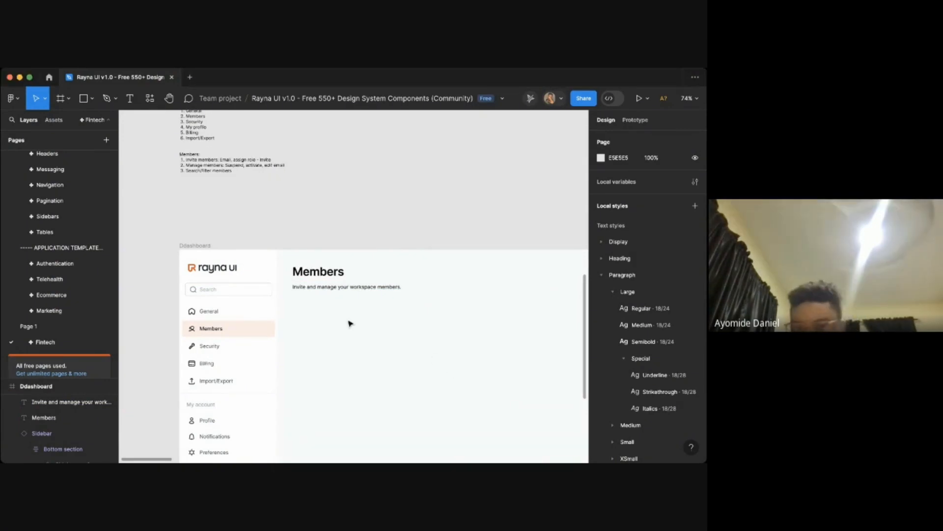
{"action": "scroll", "coordinate": [349, 323], "scroll_direction": "up", "scroll_amount": 5}
{"action": "left_click", "coordinate": [386, 280]}
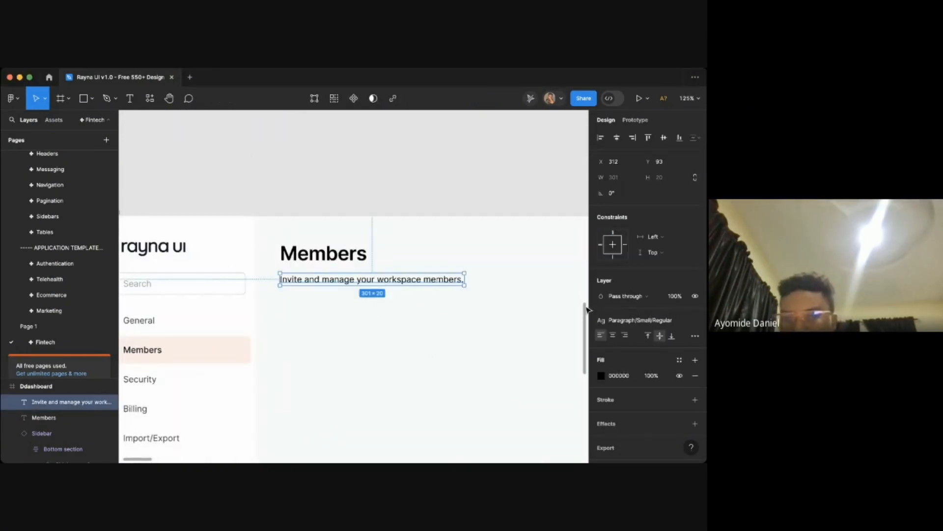
{"action": "left_click", "coordinate": [634, 320]}
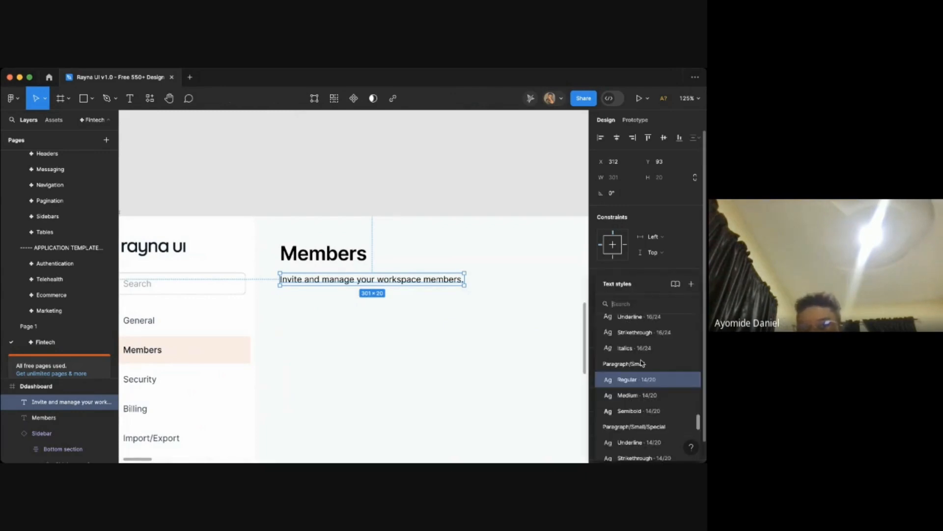
{"action": "left_click", "coordinate": [504, 342]}
{"action": "scroll", "coordinate": [639, 245], "scroll_direction": "down", "scroll_amount": 3}
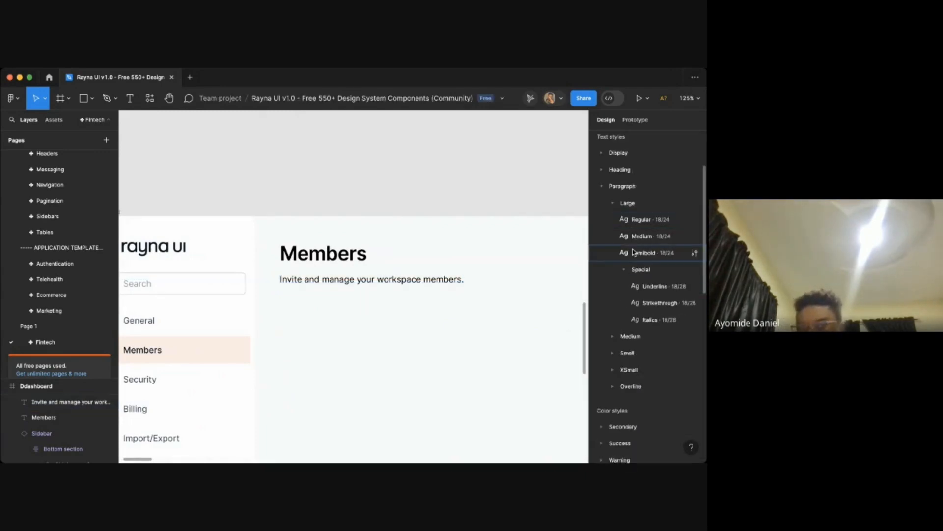
- Select the Members title and subtitle together and wrap them in an auto layout frame
{"action": "left_click", "coordinate": [384, 280]}
{"action": "left_click", "coordinate": [344, 256], "text": "shift"}
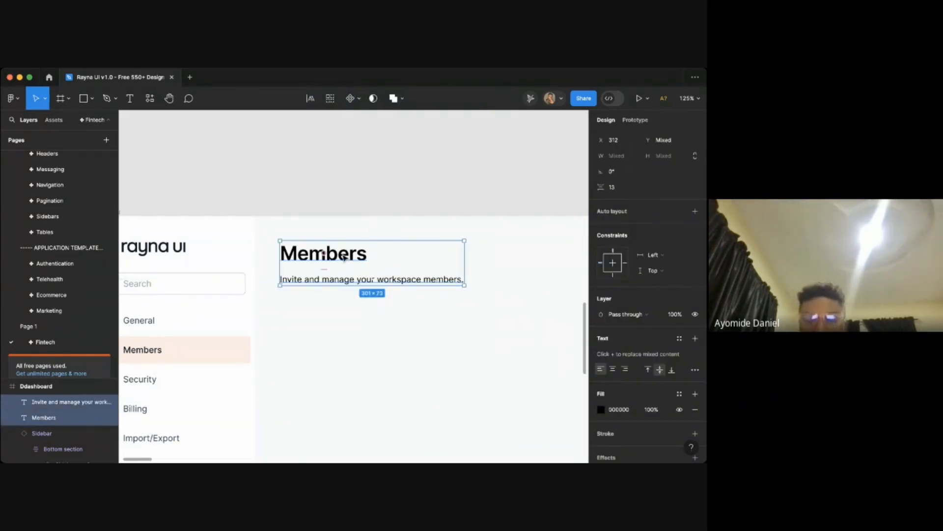
{"action": "left_click", "coordinate": [372, 299]}
{"action": "left_click", "coordinate": [352, 278]}
{"action": "scroll", "coordinate": [352, 283], "scroll_direction": "down", "scroll_amount": 3}
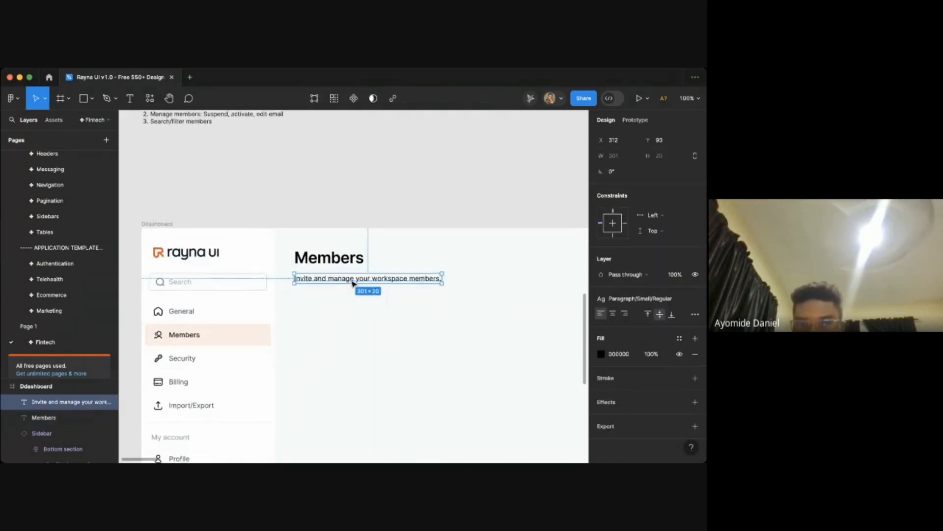
{"action": "scroll", "coordinate": [353, 283], "scroll_direction": "down", "scroll_amount": 2}
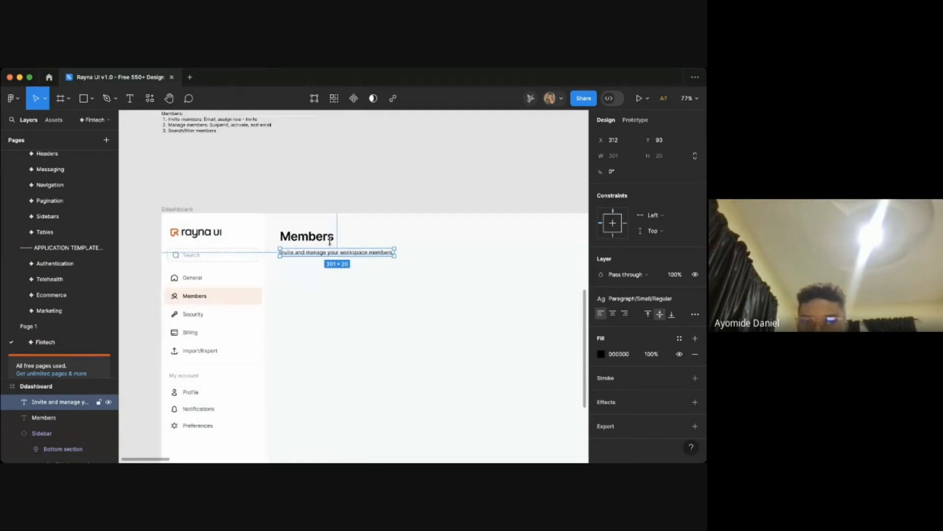
{"action": "scroll", "coordinate": [329, 240], "scroll_direction": "up", "scroll_amount": 3}
{"action": "left_click", "coordinate": [315, 237], "text": "shift"}
{"action": "key", "text": "shift+a"}
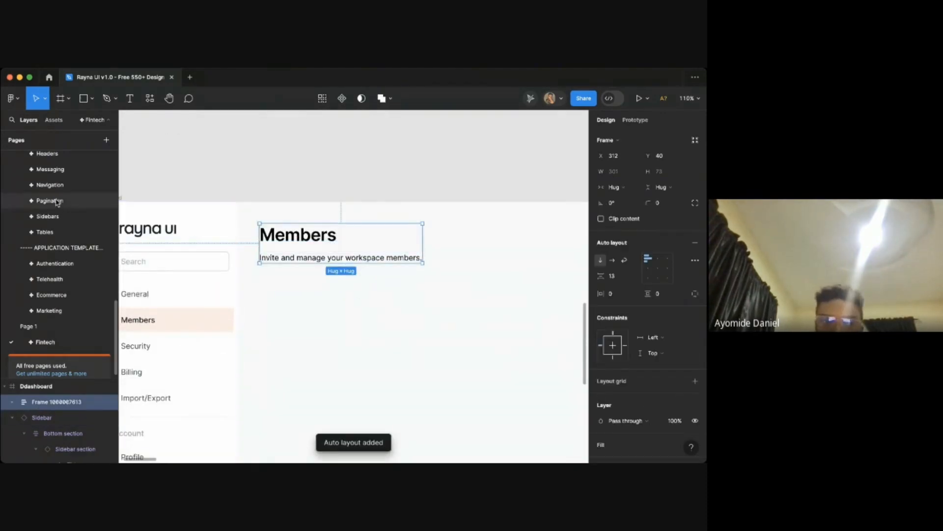
- Review the spacing tokens on the Spacing & Grids page for reference
{"action": "scroll", "coordinate": [58, 202], "scroll_direction": "up", "scroll_amount": 1}
{"action": "scroll", "coordinate": [59, 201], "scroll_direction": "up", "scroll_amount": 8}
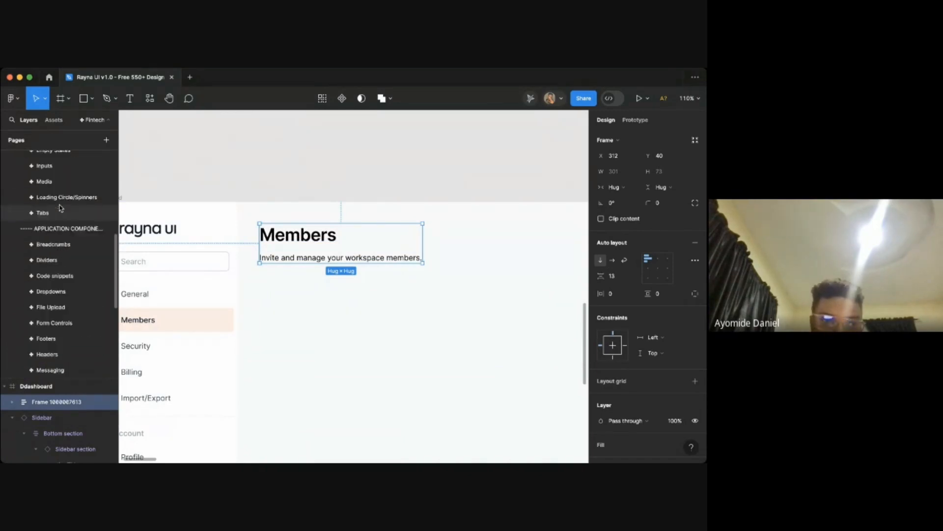
{"action": "scroll", "coordinate": [59, 209], "scroll_direction": "up", "scroll_amount": 10}
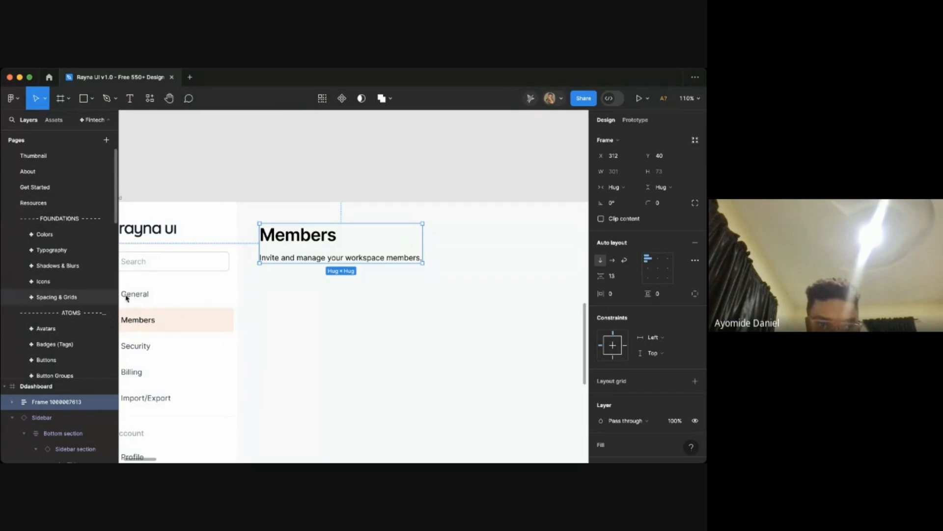
{"action": "left_click", "coordinate": [56, 297]}
{"action": "scroll", "coordinate": [164, 216], "scroll_direction": "up", "scroll_amount": 5}
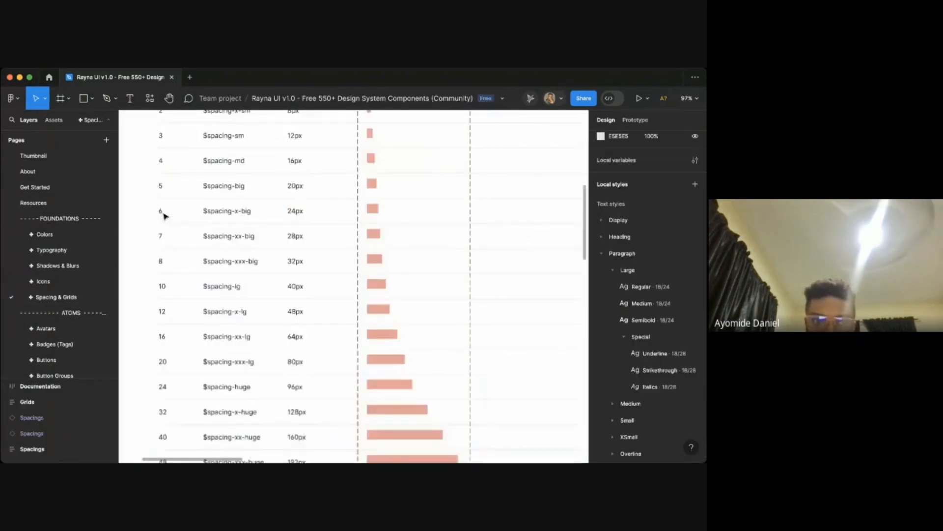
{"action": "scroll", "coordinate": [164, 216], "scroll_direction": "down", "scroll_amount": 1}
{"action": "scroll", "coordinate": [164, 216], "scroll_direction": "up", "scroll_amount": 5}
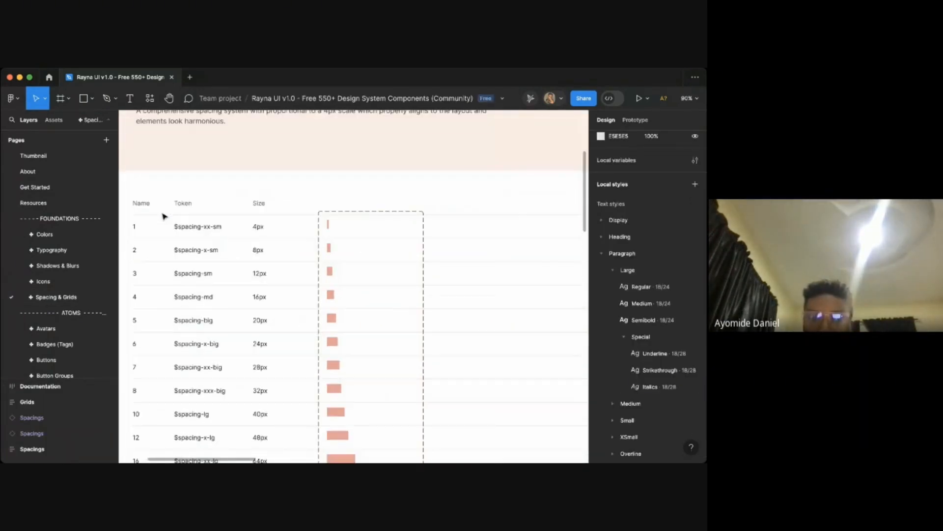
{"action": "scroll", "coordinate": [255, 244], "scroll_direction": "down", "scroll_amount": 2}
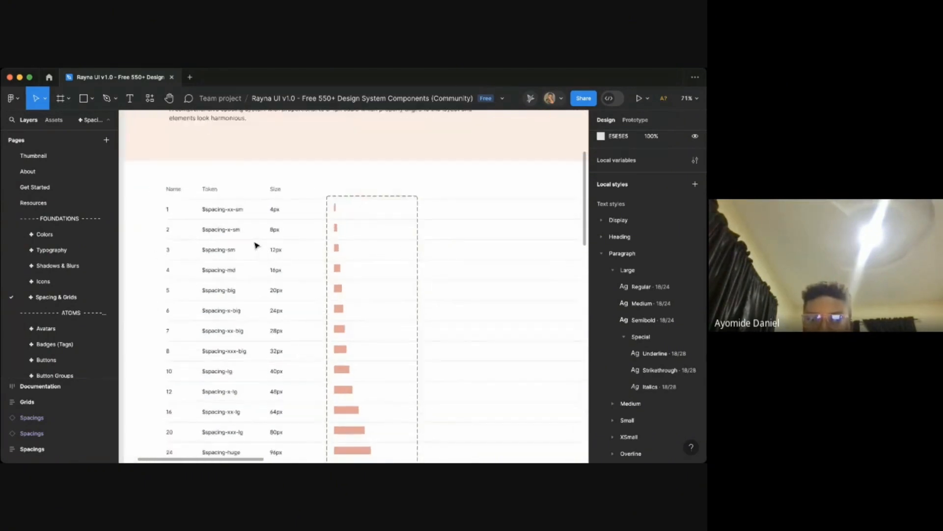
{"action": "scroll", "coordinate": [255, 245], "scroll_direction": "up", "scroll_amount": 2}
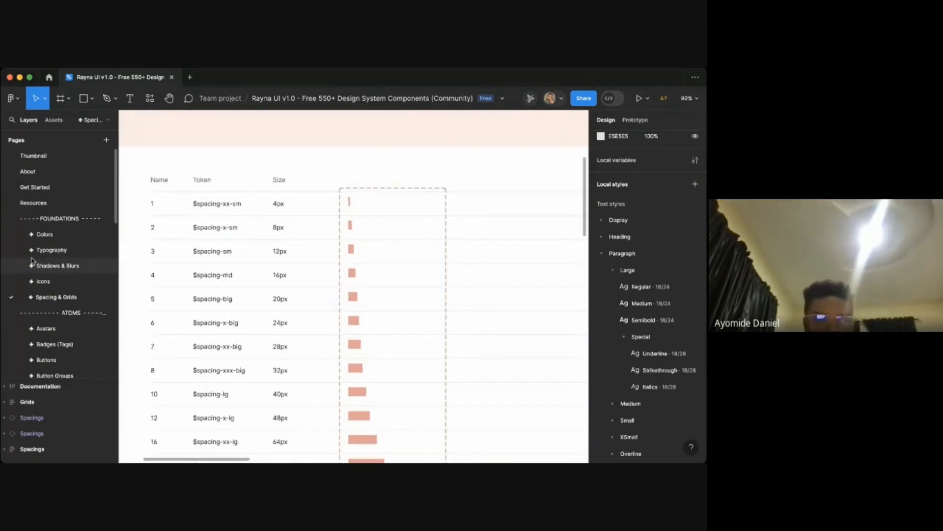
{"action": "scroll", "coordinate": [67, 323], "scroll_direction": "down", "scroll_amount": 5}
{"action": "scroll", "coordinate": [67, 323], "scroll_direction": "down", "scroll_amount": 5}
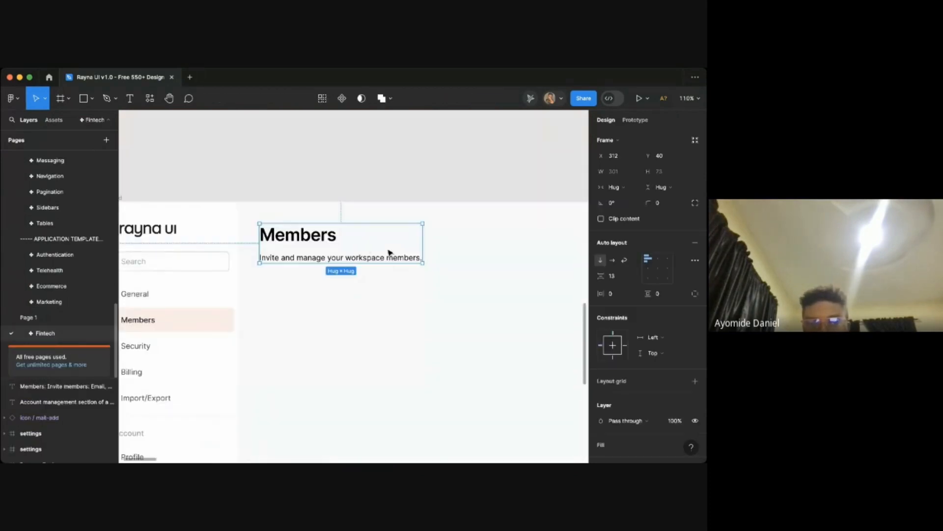
- Set the auto layout gap between the title and subtitle to 8
{"action": "left_click", "coordinate": [613, 278]}
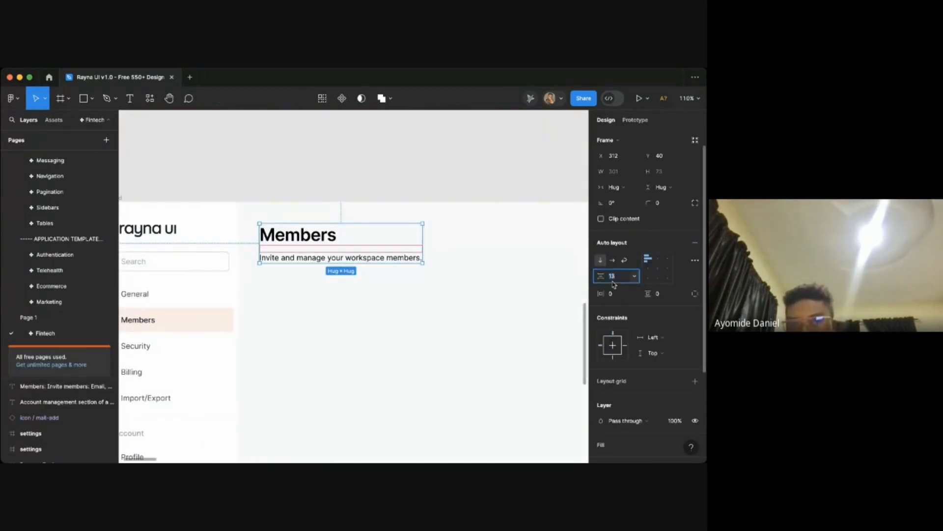
{"action": "type", "text": "8"}
{"action": "key", "text": "Return"}
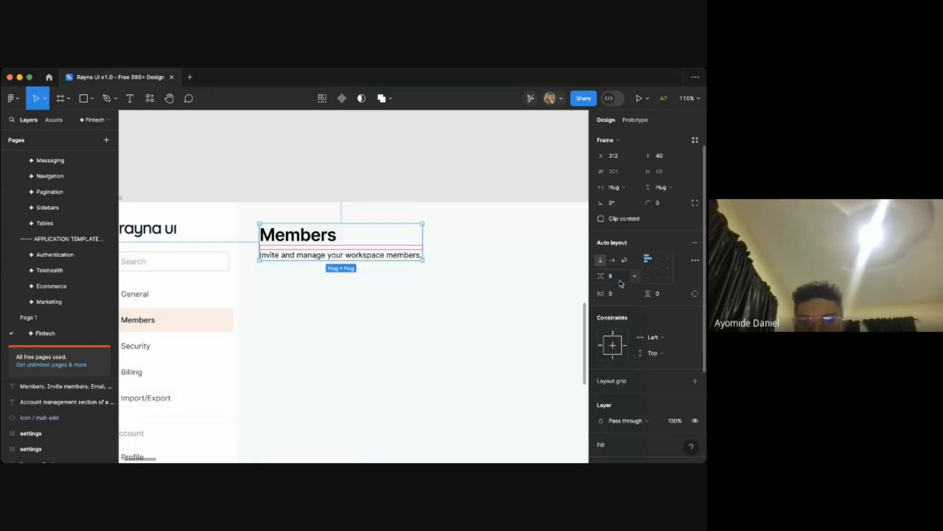
{"action": "left_click", "coordinate": [457, 327]}
{"action": "scroll", "coordinate": [389, 273], "scroll_direction": "up", "scroll_amount": 3}
{"action": "scroll", "coordinate": [390, 274], "scroll_direction": "left", "scroll_amount": 1}
{"action": "scroll", "coordinate": [390, 273], "scroll_direction": "up", "scroll_amount": 3}
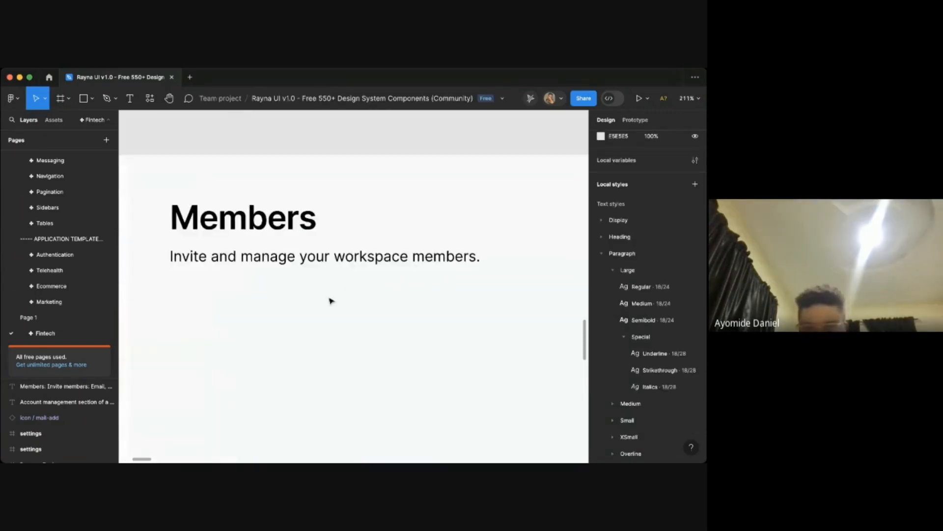
- Apply the Heading/H4/Medium text style to the Members title
{"action": "scroll", "coordinate": [329, 299], "scroll_direction": "down", "scroll_amount": 5}
{"action": "scroll", "coordinate": [329, 299], "scroll_direction": "up", "scroll_amount": 4}
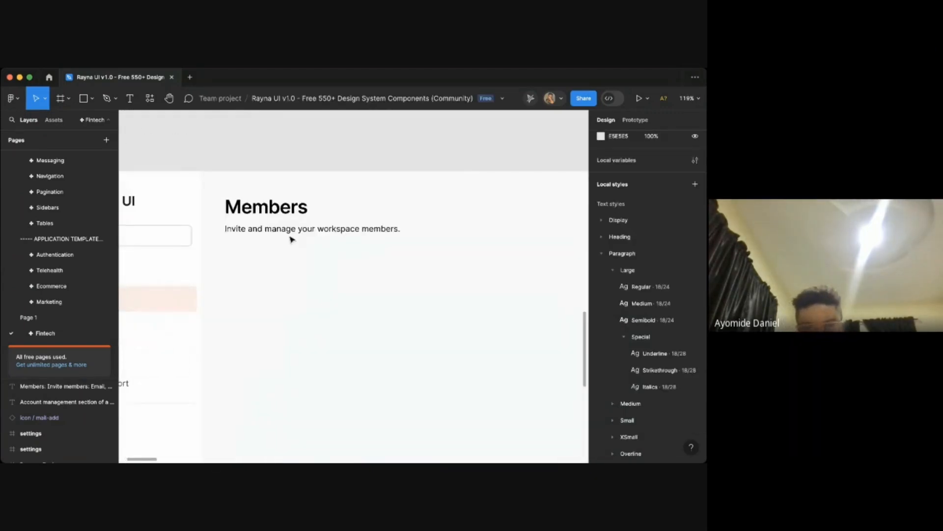
{"action": "left_click", "coordinate": [275, 228]}
{"action": "scroll", "coordinate": [274, 226], "scroll_direction": "up", "scroll_amount": 3}
{"action": "double_click", "coordinate": [288, 203]}
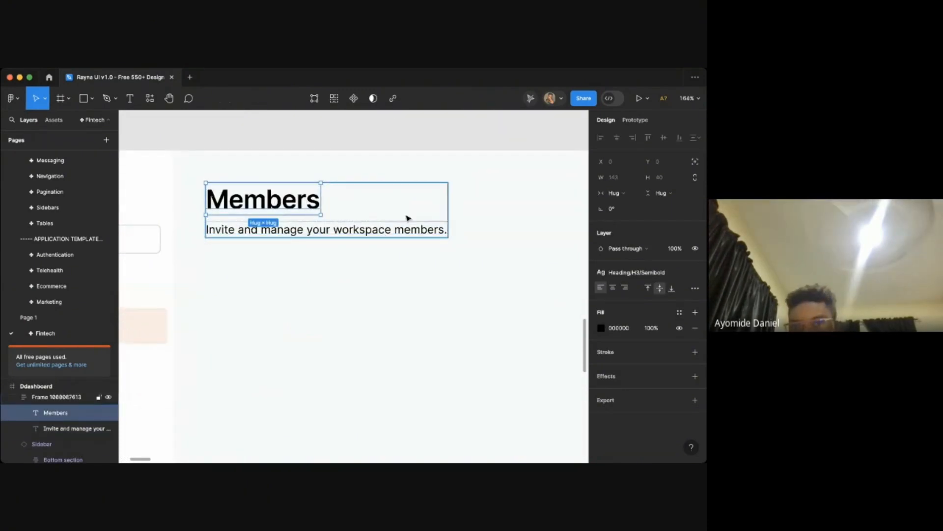
{"action": "left_click", "coordinate": [609, 272]}
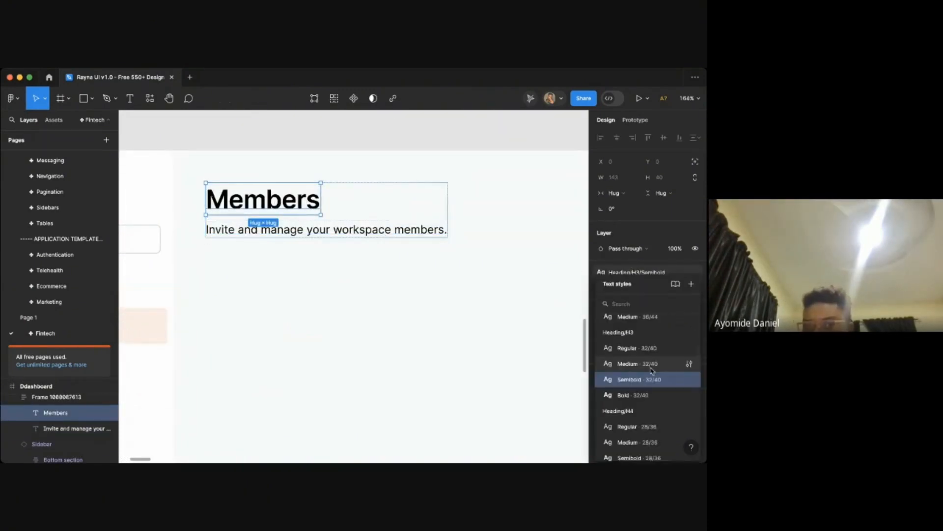
{"action": "scroll", "coordinate": [654, 369], "scroll_direction": "down", "scroll_amount": 5}
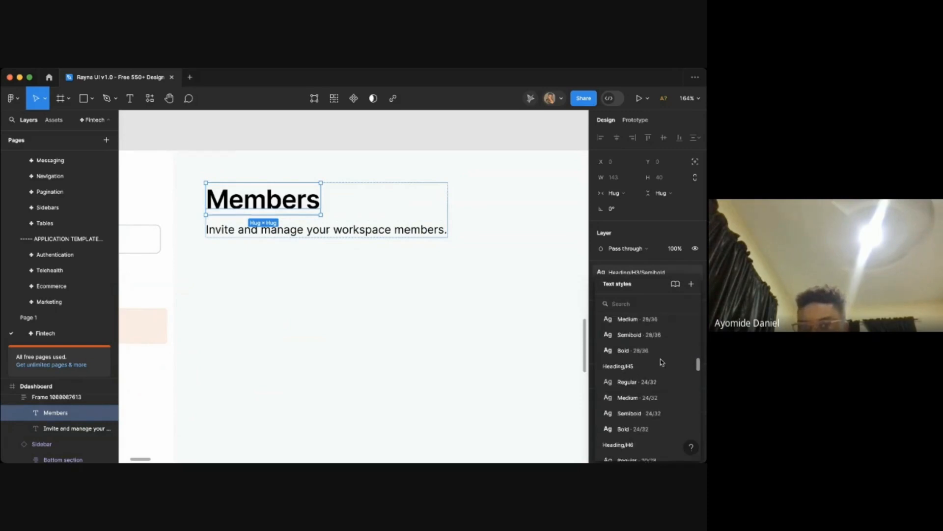
{"action": "scroll", "coordinate": [658, 364], "scroll_direction": "up", "scroll_amount": 2}
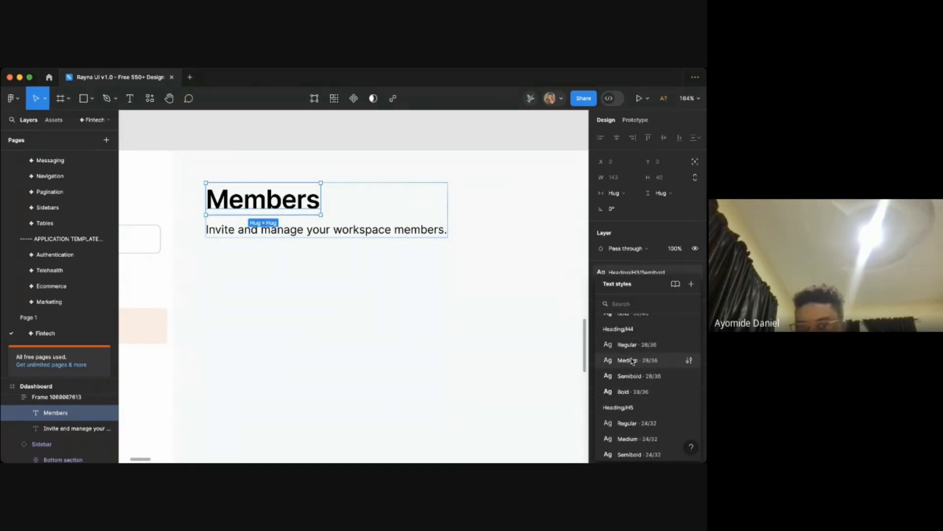
{"action": "left_click", "coordinate": [633, 361]}
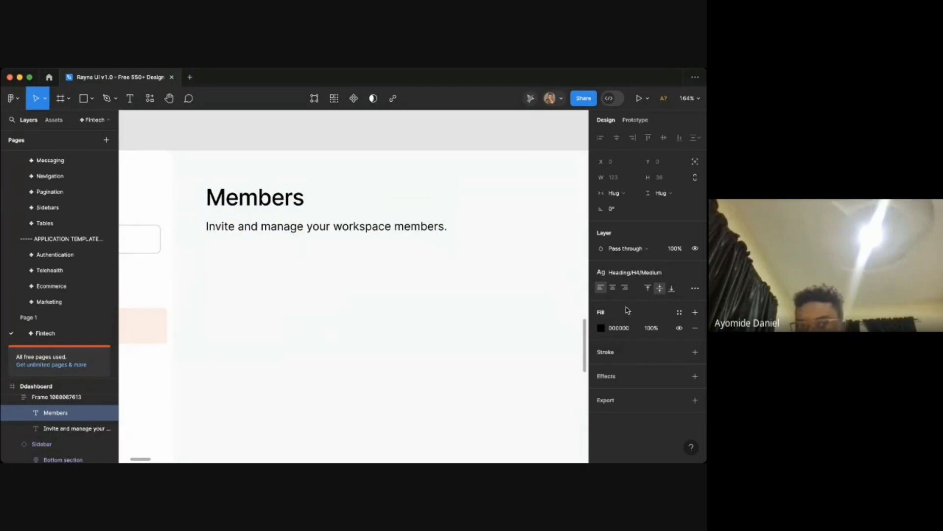
- Set the Members title's fill to the Gray/900 color style
{"action": "left_click", "coordinate": [622, 273]}
{"action": "left_click", "coordinate": [632, 379]}
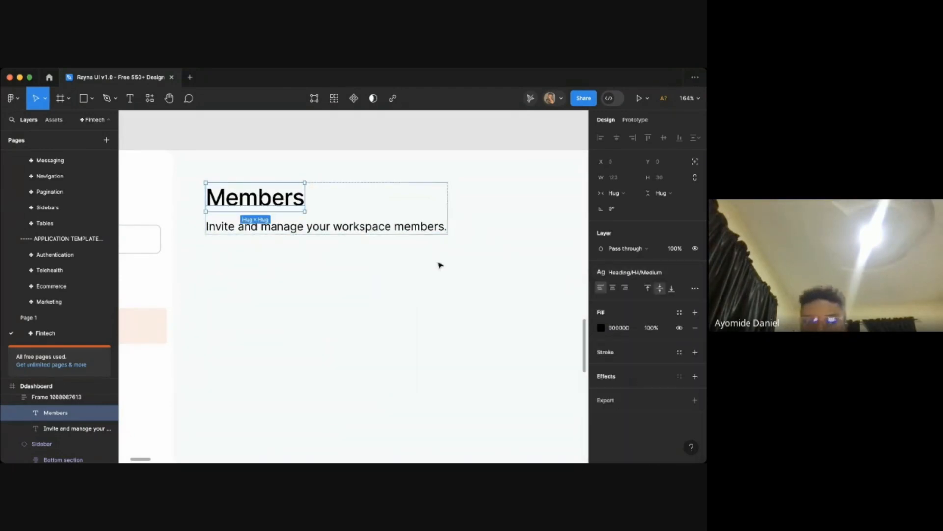
{"action": "left_click", "coordinate": [339, 227]}
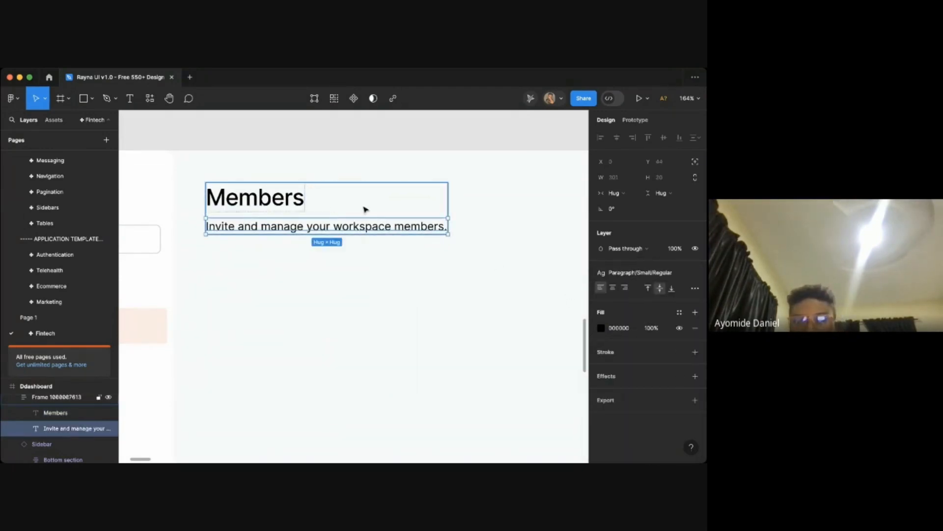
{"action": "key", "text": "Escape"}
{"action": "left_click", "coordinate": [288, 201]}
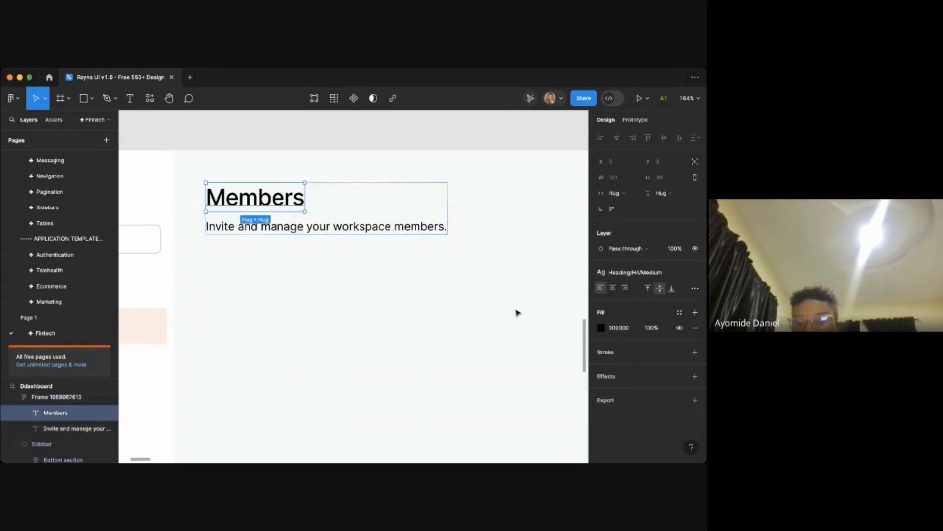
{"action": "left_click", "coordinate": [679, 313]}
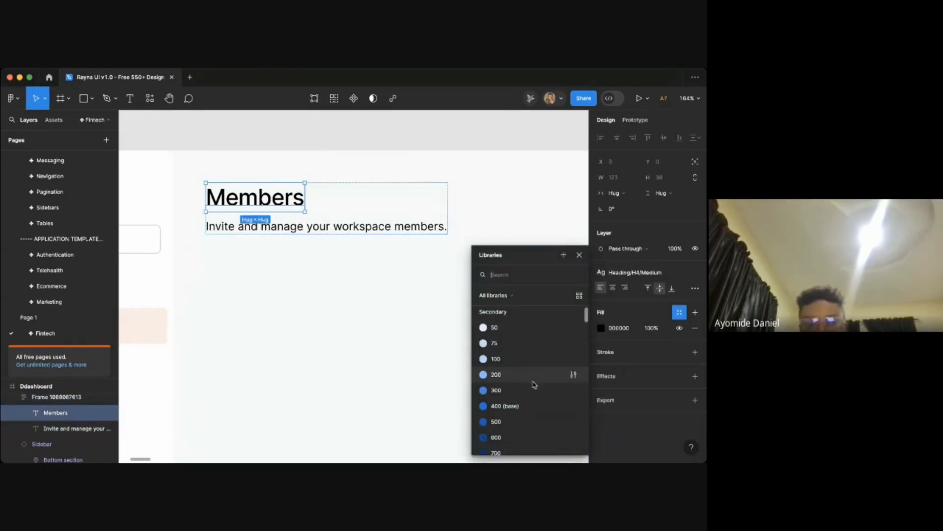
{"action": "type", "text": "gr"}
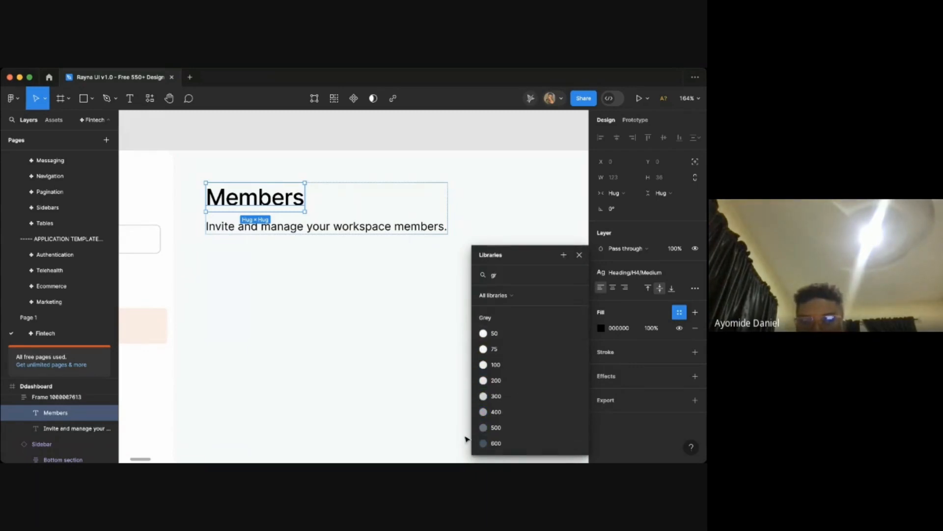
{"action": "scroll", "coordinate": [506, 431], "scroll_direction": "down", "scroll_amount": 3}
{"action": "left_click", "coordinate": [501, 444]}
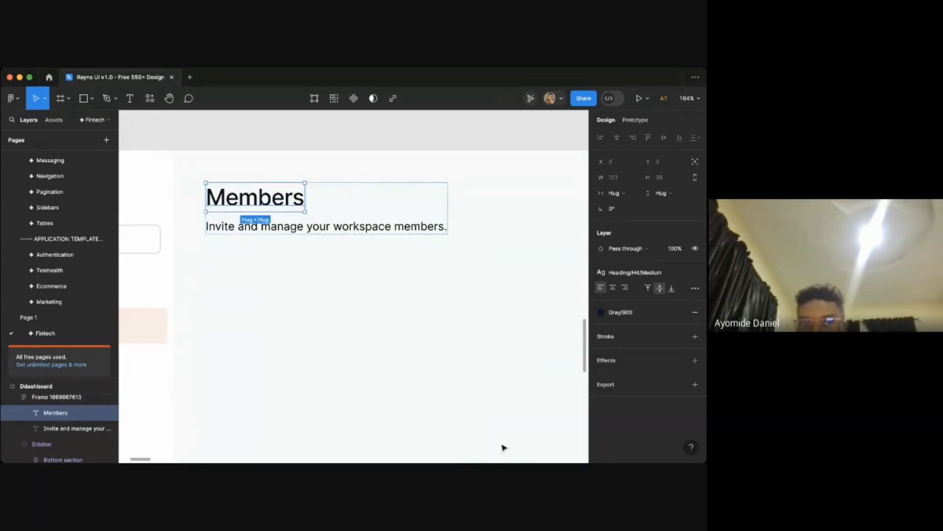
- Set the subtitle text's fill to the Gray/600 color style
{"action": "left_click", "coordinate": [395, 334]}
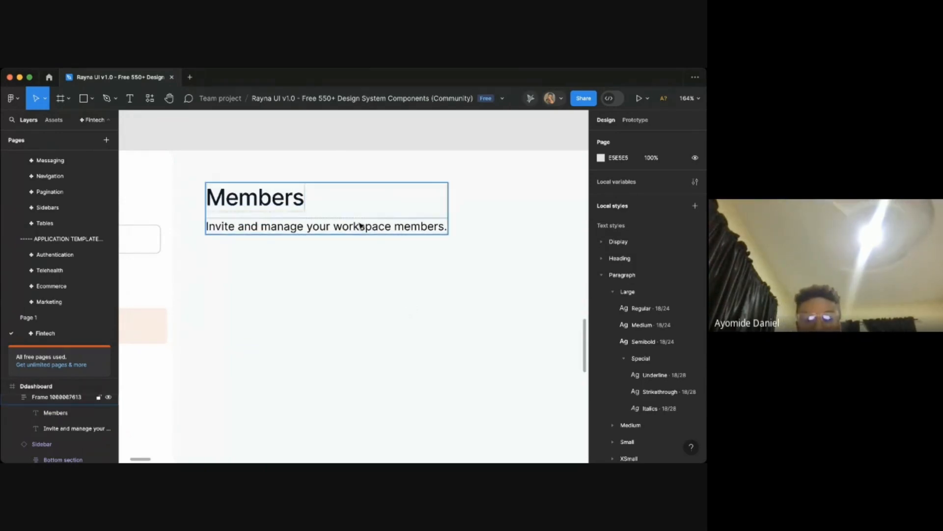
{"action": "scroll", "coordinate": [361, 226], "scroll_direction": "down", "scroll_amount": 3}
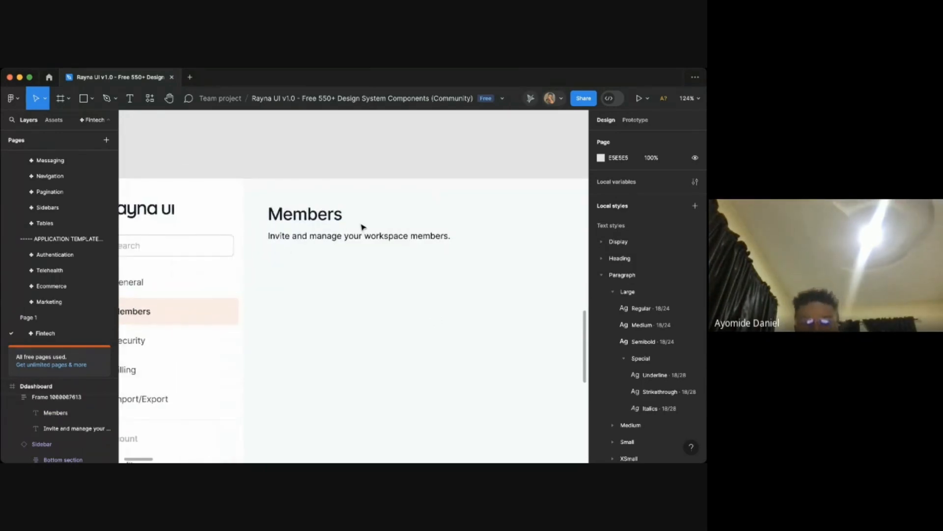
{"action": "double_click", "coordinate": [371, 239]}
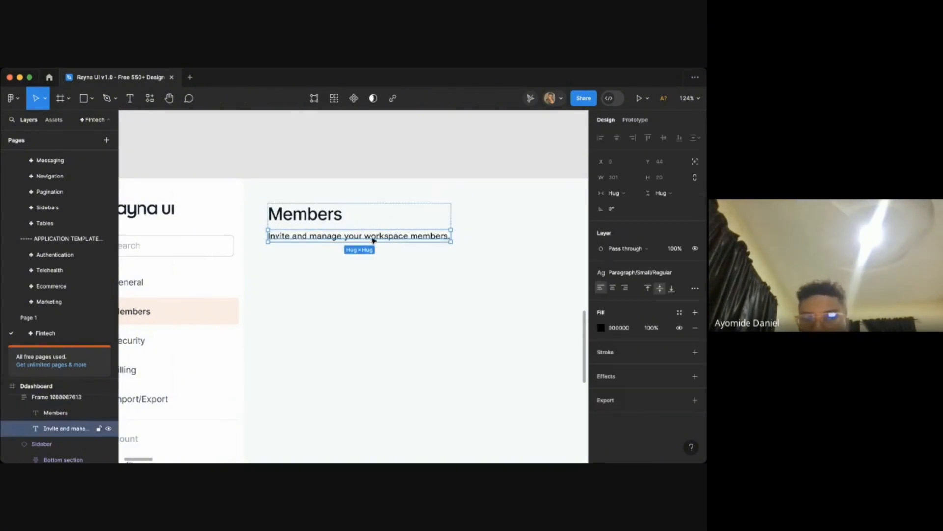
{"action": "left_click", "coordinate": [679, 312]}
{"action": "type", "text": "gre"}
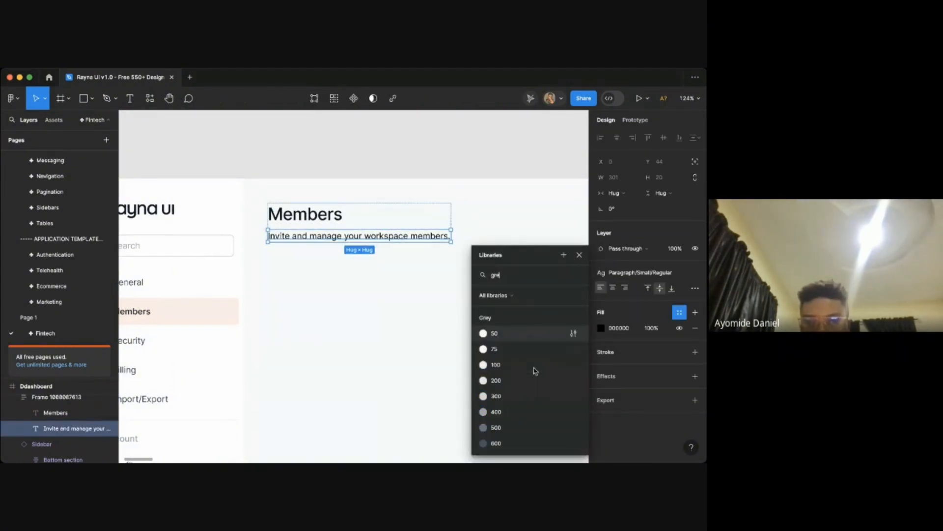
{"action": "scroll", "coordinate": [533, 383], "scroll_direction": "down", "scroll_amount": 3}
{"action": "left_click", "coordinate": [513, 419]}
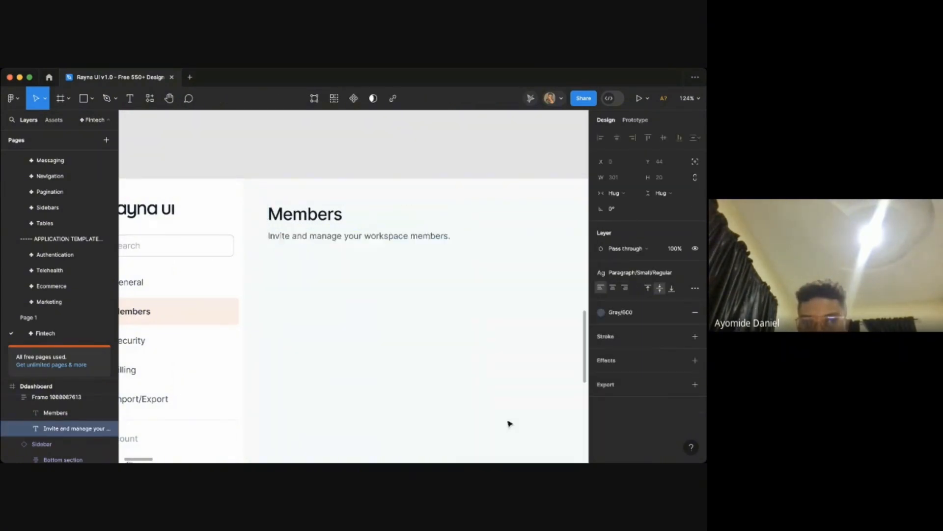
- Try the Gray/500 color style on the subtitle and undo the change
{"action": "left_click", "coordinate": [416, 253]}
{"action": "scroll", "coordinate": [415, 253], "scroll_direction": "down", "scroll_amount": 3}
{"action": "scroll", "coordinate": [418, 248], "scroll_direction": "up", "scroll_amount": 3}
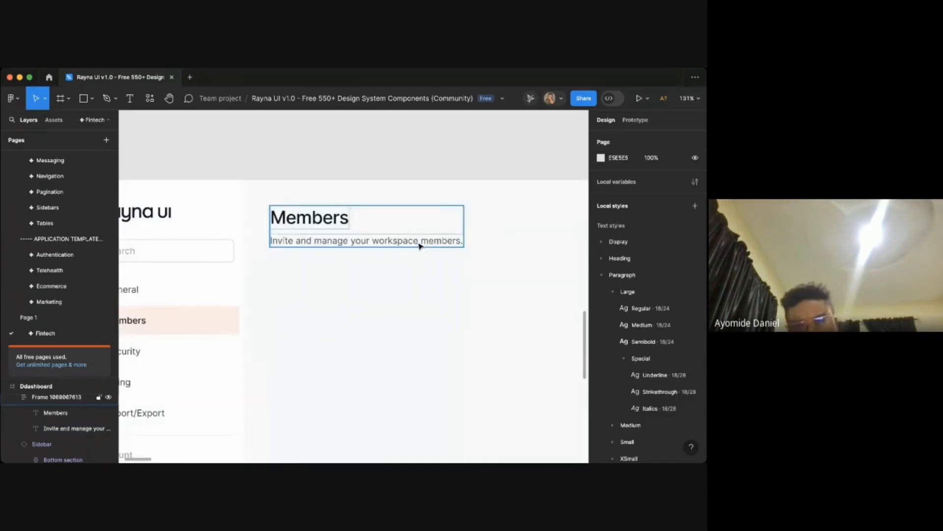
{"action": "scroll", "coordinate": [420, 246], "scroll_direction": "down", "scroll_amount": 3}
{"action": "scroll", "coordinate": [339, 221], "scroll_direction": "up", "scroll_amount": 4}
{"action": "scroll", "coordinate": [346, 243], "scroll_direction": "down", "scroll_amount": 4}
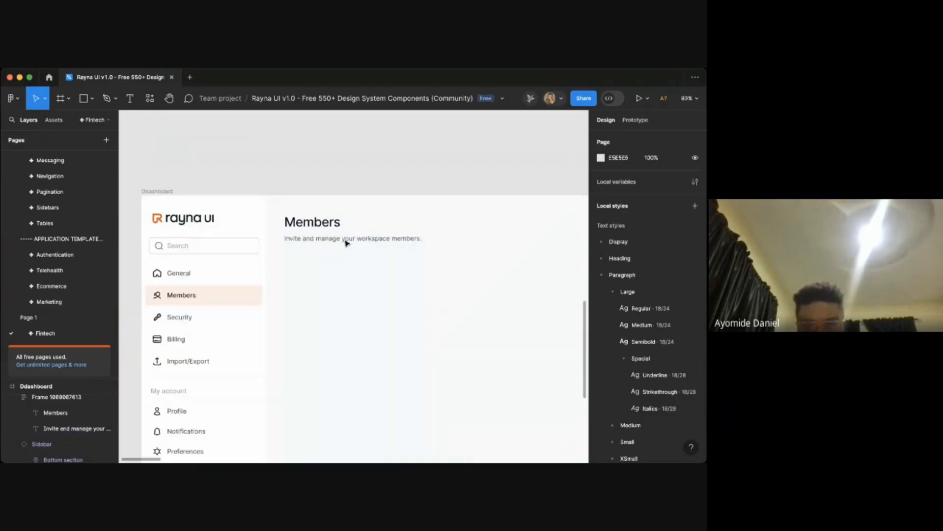
{"action": "scroll", "coordinate": [350, 242], "scroll_direction": "up", "scroll_amount": 3}
{"action": "left_click", "coordinate": [354, 242]}
{"action": "scroll", "coordinate": [354, 241], "scroll_direction": "up", "scroll_amount": 3}
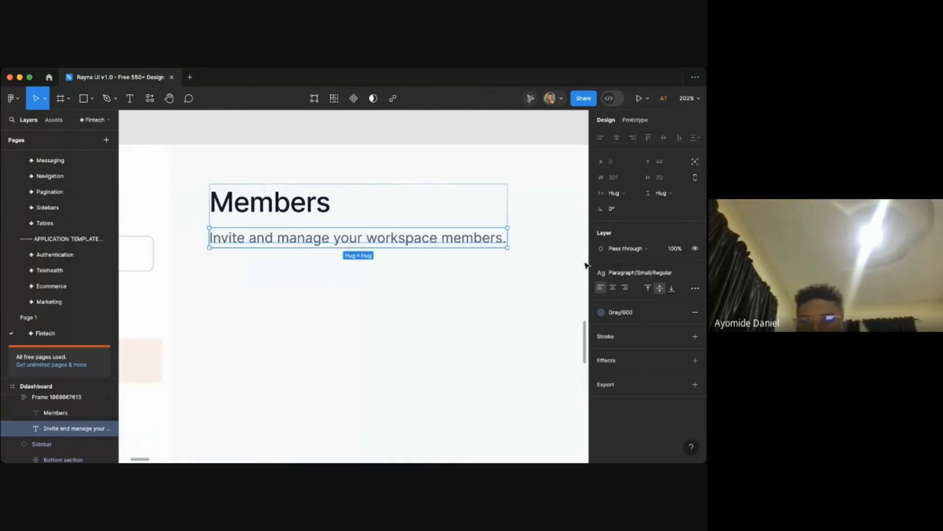
{"action": "left_click", "coordinate": [627, 312]}
{"action": "left_click", "coordinate": [498, 377]}
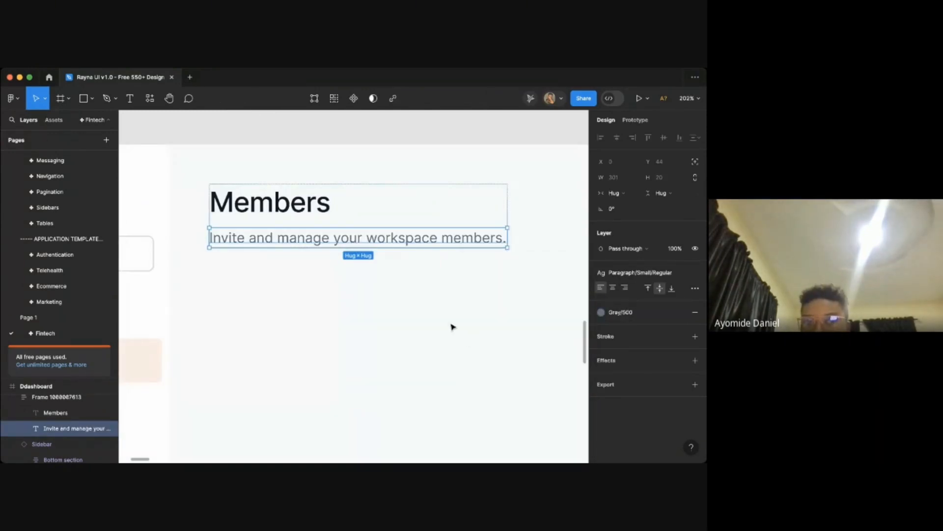
{"action": "left_click", "coordinate": [452, 327]}
{"action": "key", "text": "super+z"}
{"action": "key", "text": "Escape"}
- Inspect the title and subtitle auto layout frame's settings within the dashboard
{"action": "scroll", "coordinate": [452, 327], "scroll_direction": "down", "scroll_amount": 5}
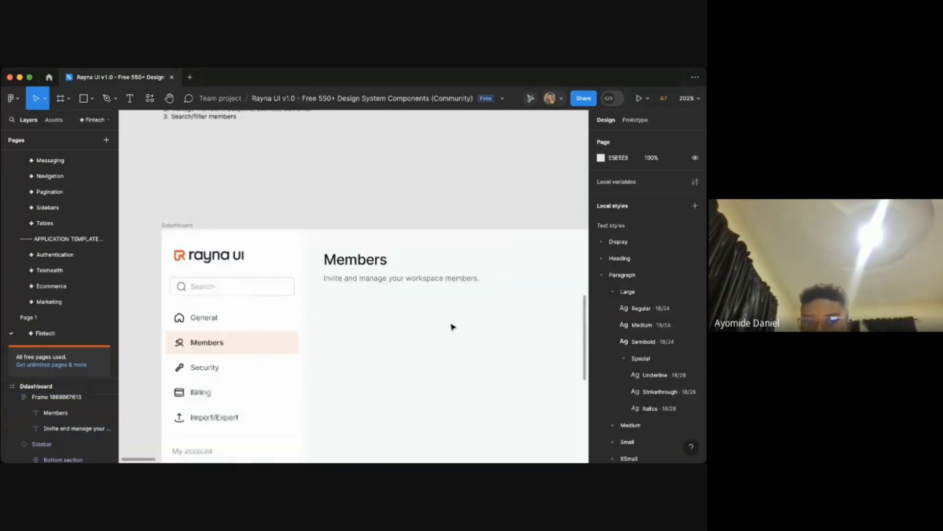
{"action": "scroll", "coordinate": [426, 307], "scroll_direction": "up", "scroll_amount": 2}
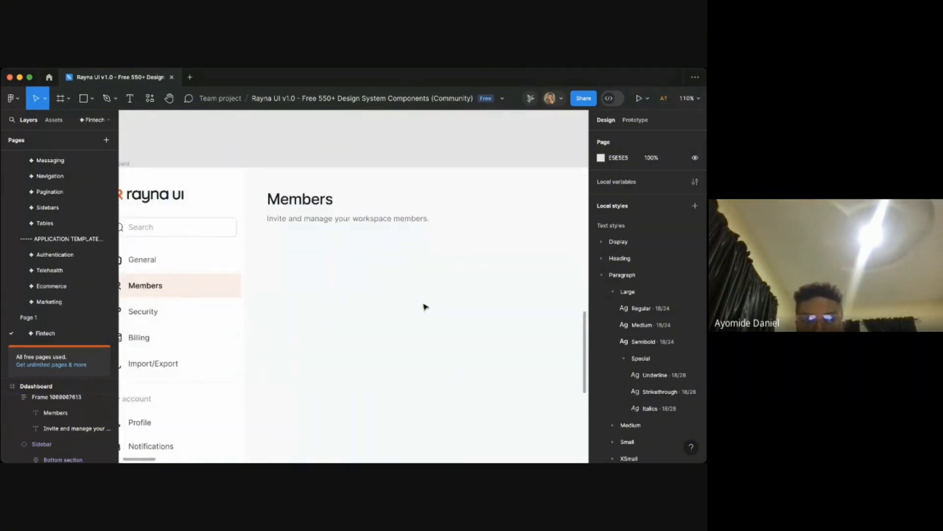
{"action": "left_click", "coordinate": [352, 233]}
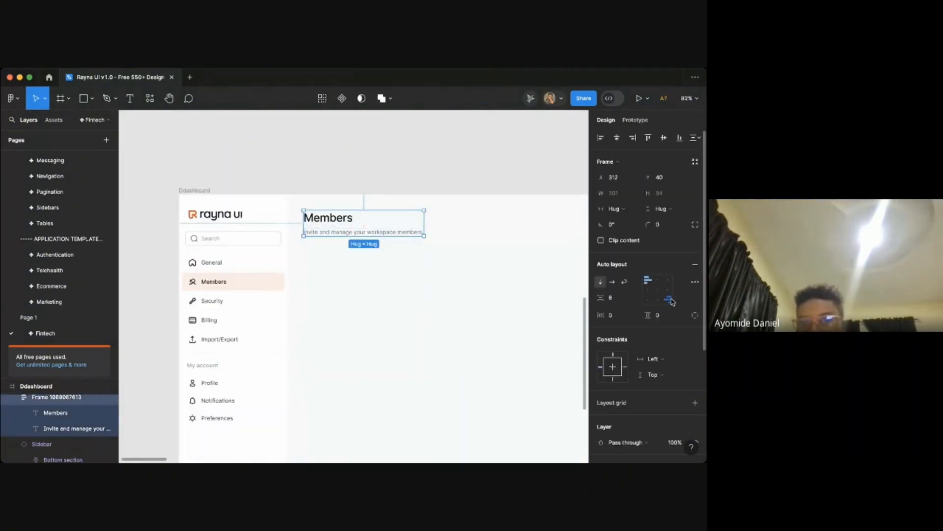
{"action": "left_click", "coordinate": [466, 273]}
{"action": "scroll", "coordinate": [465, 274], "scroll_direction": "right", "scroll_amount": 1}
{"action": "scroll", "coordinate": [462, 274], "scroll_direction": "right", "scroll_amount": 3}
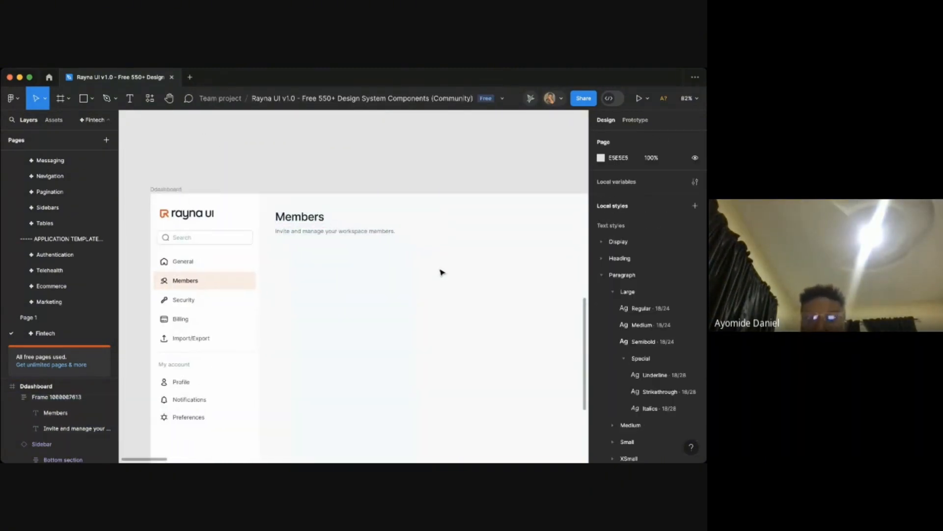
{"action": "scroll", "coordinate": [442, 272], "scroll_direction": "right", "scroll_amount": 2}
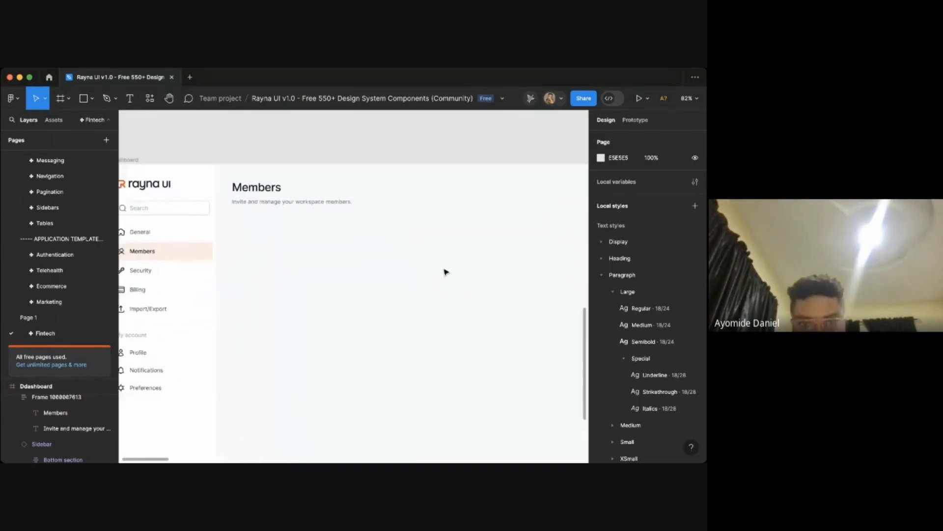
{"action": "scroll", "coordinate": [444, 272], "scroll_direction": "down", "scroll_amount": 6}
{"action": "scroll", "coordinate": [444, 273], "scroll_direction": "up", "scroll_amount": 5}
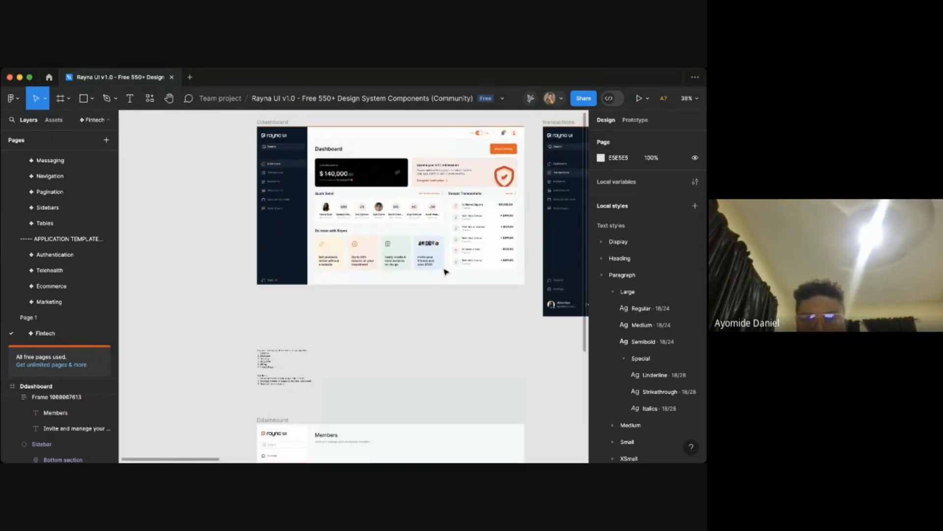
- Inspect the Ddashboard frame's size and fill properties on the canvas
{"action": "scroll", "coordinate": [444, 272], "scroll_direction": "up", "scroll_amount": 3}
{"action": "scroll", "coordinate": [445, 273], "scroll_direction": "down", "scroll_amount": 10}
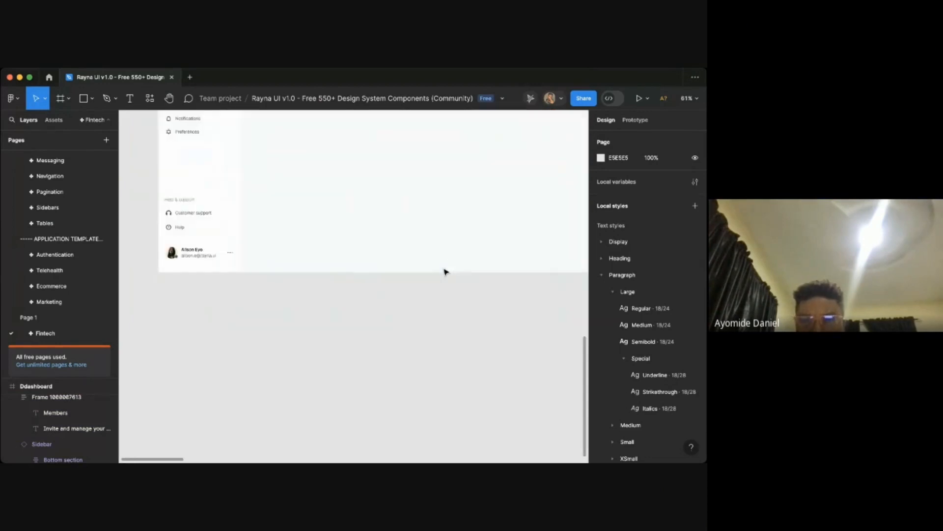
{"action": "scroll", "coordinate": [446, 273], "scroll_direction": "up", "scroll_amount": 4}
{"action": "scroll", "coordinate": [446, 272], "scroll_direction": "up", "scroll_amount": 1}
{"action": "scroll", "coordinate": [266, 226], "scroll_direction": "up", "scroll_amount": 2}
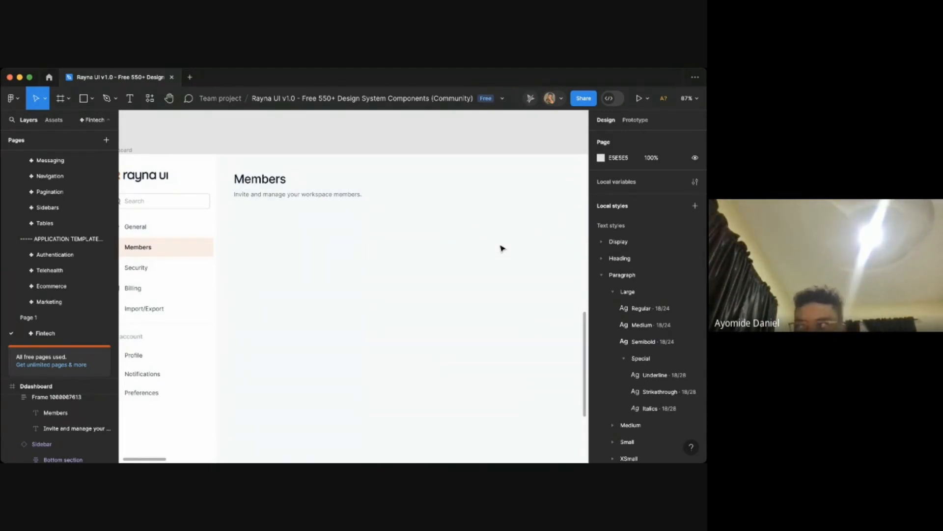
{"action": "scroll", "coordinate": [502, 248], "scroll_direction": "left", "scroll_amount": 2}
{"action": "scroll", "coordinate": [502, 248], "scroll_direction": "down", "scroll_amount": 2}
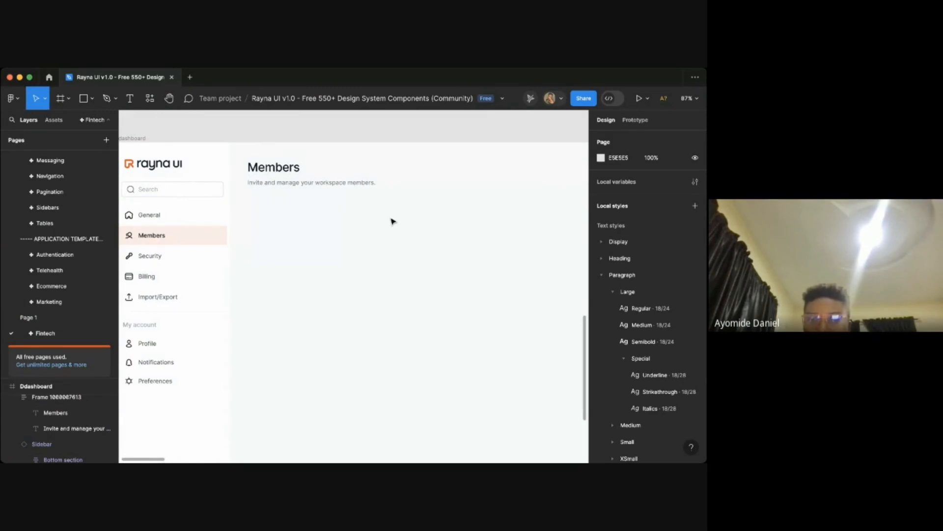
{"action": "scroll", "coordinate": [278, 229], "scroll_direction": "left", "scroll_amount": 2}
{"action": "scroll", "coordinate": [279, 229], "scroll_direction": "up", "scroll_amount": 1}
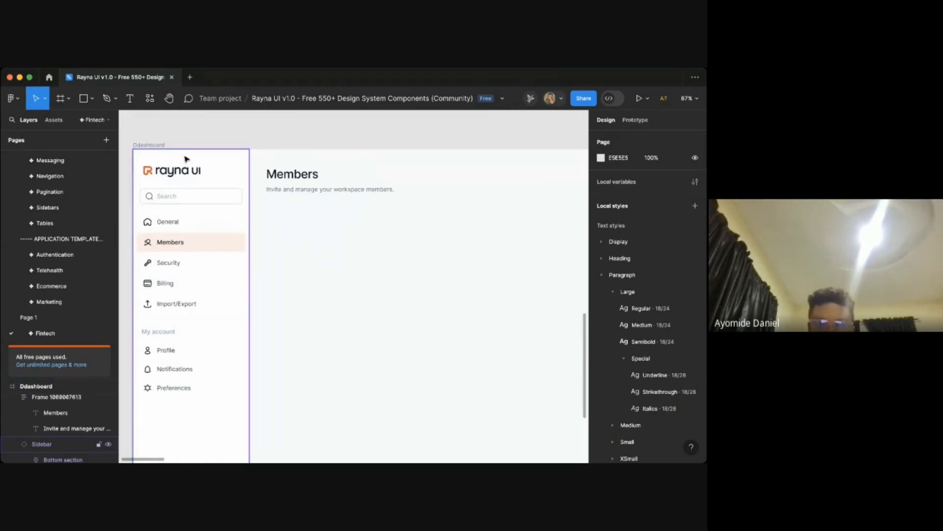
{"action": "left_click", "coordinate": [150, 145]}
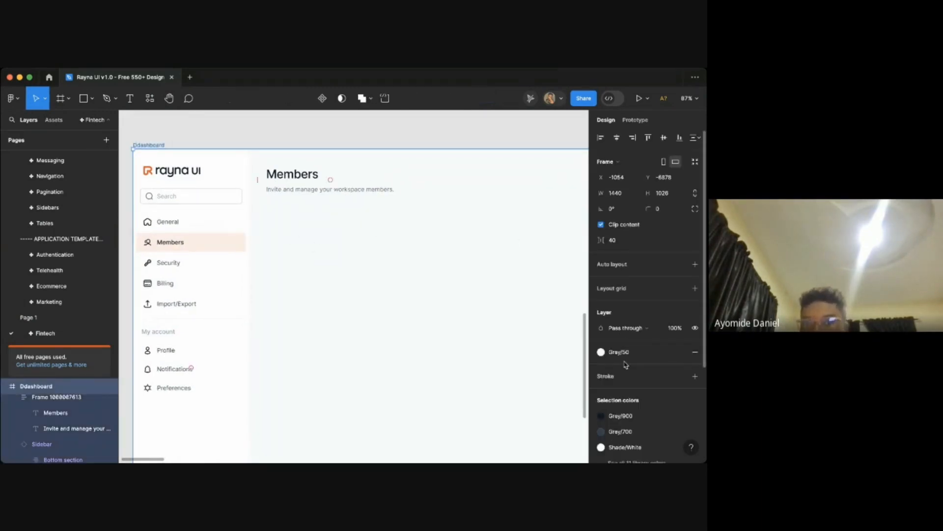
{"action": "left_click", "coordinate": [356, 284]}
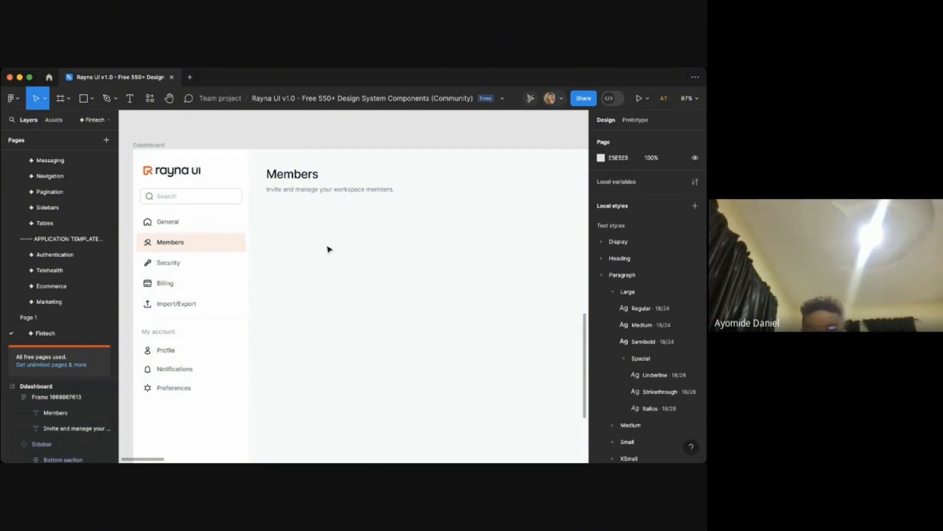
{"action": "scroll", "coordinate": [328, 249], "scroll_direction": "down", "scroll_amount": 3}
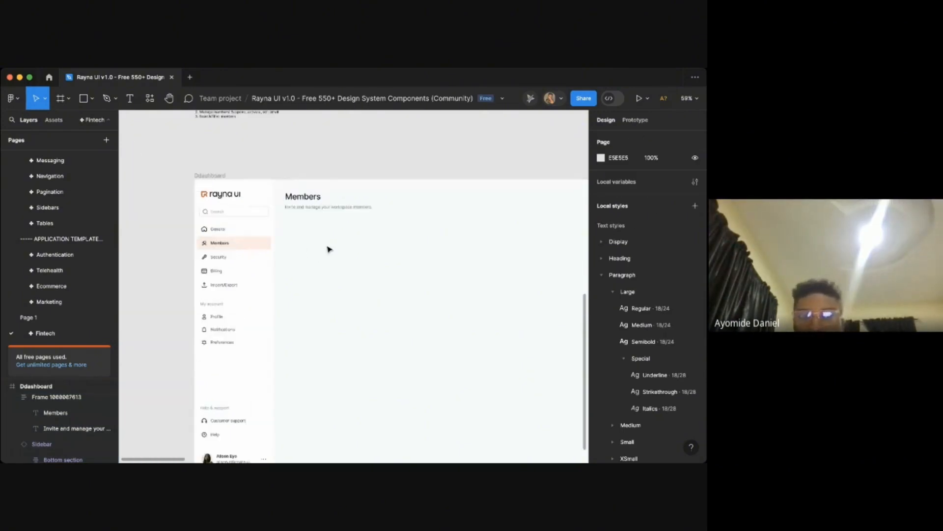
{"action": "scroll", "coordinate": [327, 249], "scroll_direction": "right", "scroll_amount": 2}
{"action": "scroll", "coordinate": [383, 260], "scroll_direction": "up", "scroll_amount": 2}
{"action": "scroll", "coordinate": [383, 260], "scroll_direction": "up", "scroll_amount": 2}
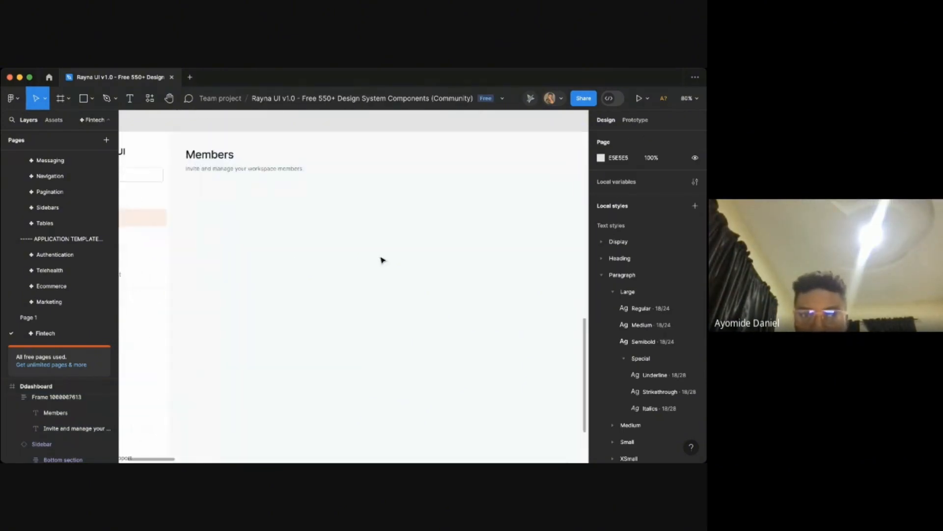
{"action": "scroll", "coordinate": [383, 260], "scroll_direction": "down", "scroll_amount": 2}
{"action": "scroll", "coordinate": [279, 211], "scroll_direction": "right", "scroll_amount": 2}
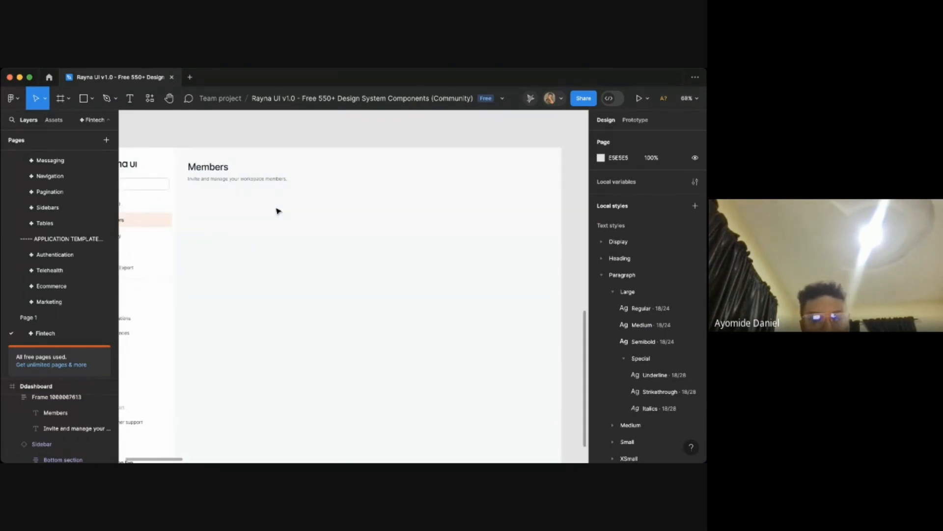
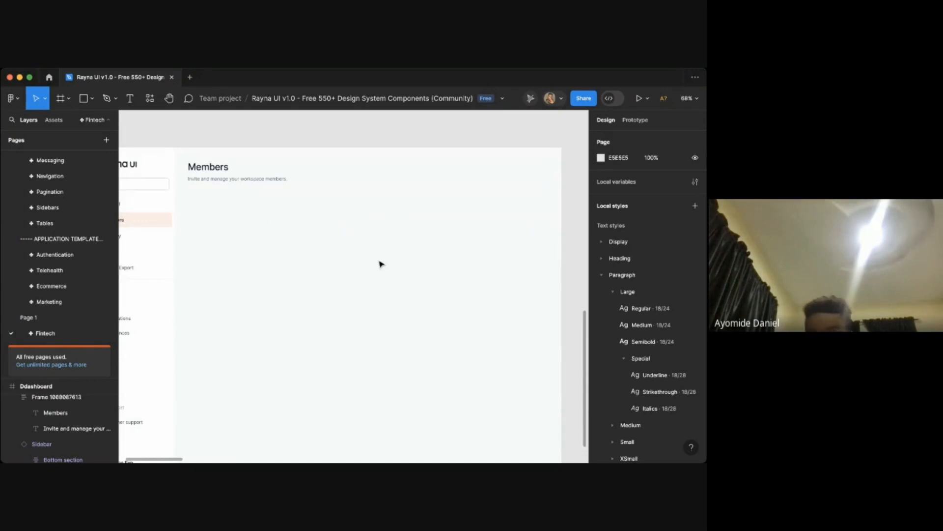
- Duplicate the title and subtitle frame, placing the copy below the original header
{"action": "scroll", "coordinate": [382, 263], "scroll_direction": "left", "scroll_amount": 1}
{"action": "scroll", "coordinate": [382, 264], "scroll_direction": "up", "scroll_amount": 1}
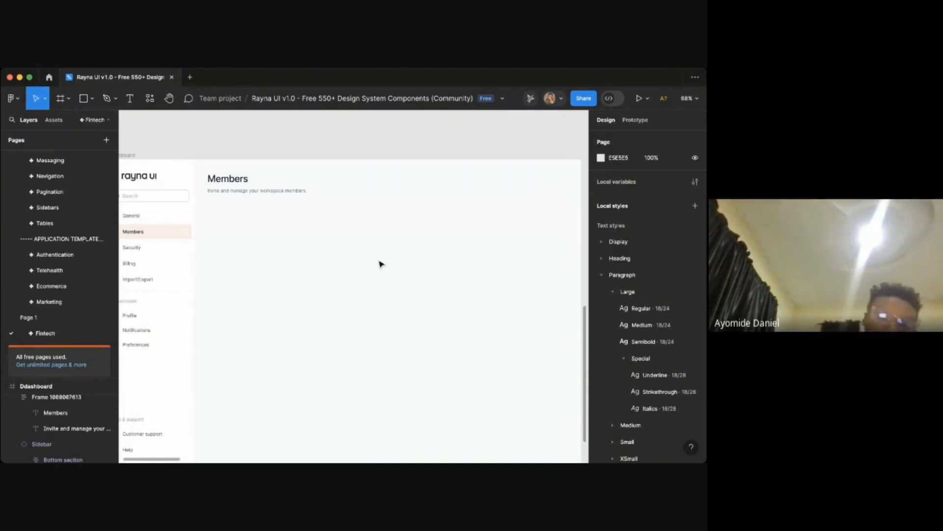
{"action": "scroll", "coordinate": [430, 261], "scroll_direction": "down", "scroll_amount": 3}
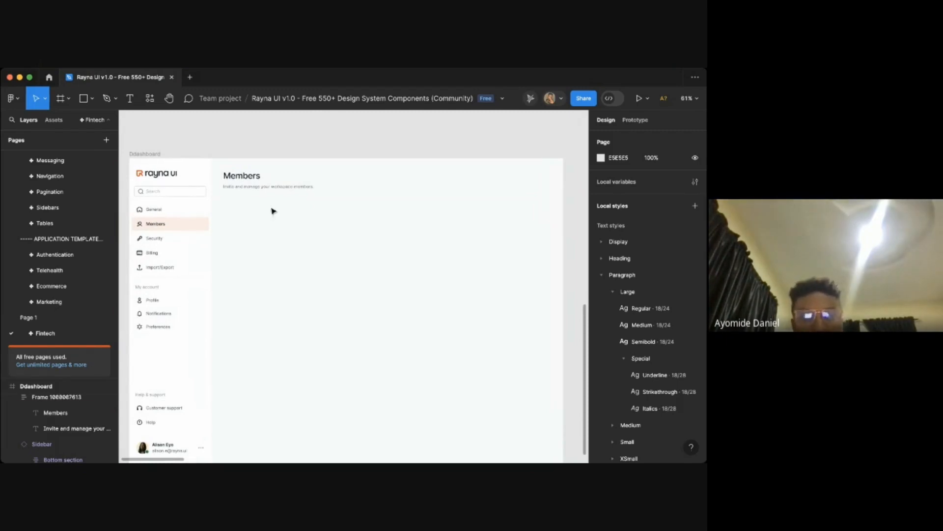
{"action": "left_click", "coordinate": [257, 185]}
{"action": "left_click_drag", "start_coordinate": [257, 194], "coordinate": [256, 221]}
- Apply the Heading/H5/Medium text style to the duplicated Members title
{"action": "scroll", "coordinate": [256, 220], "scroll_direction": "left", "scroll_amount": 1}
{"action": "scroll", "coordinate": [256, 220], "scroll_direction": "up", "scroll_amount": 4}
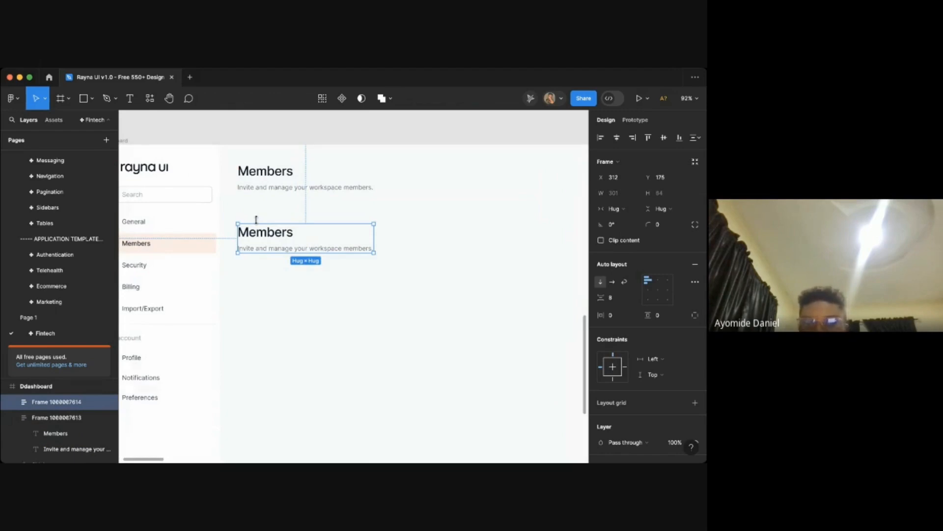
{"action": "scroll", "coordinate": [256, 220], "scroll_direction": "down", "scroll_amount": 3}
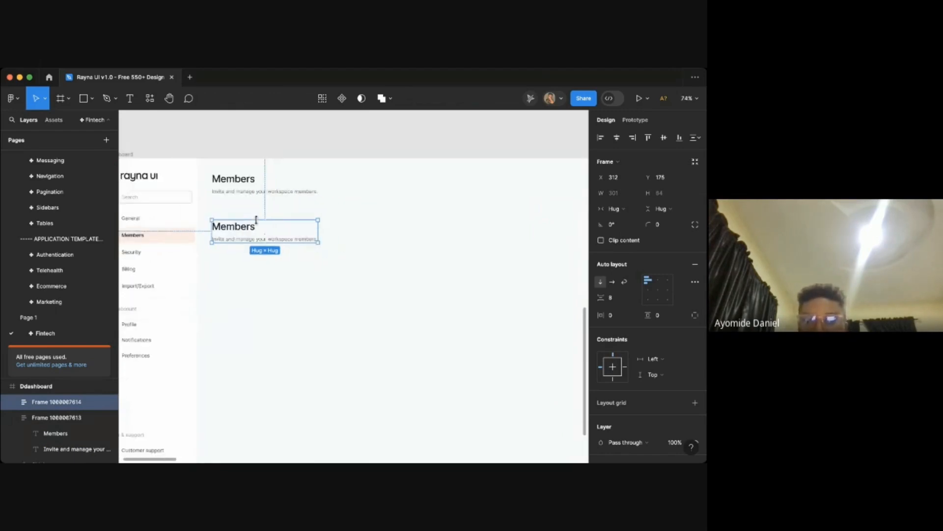
{"action": "double_click", "coordinate": [229, 226]}
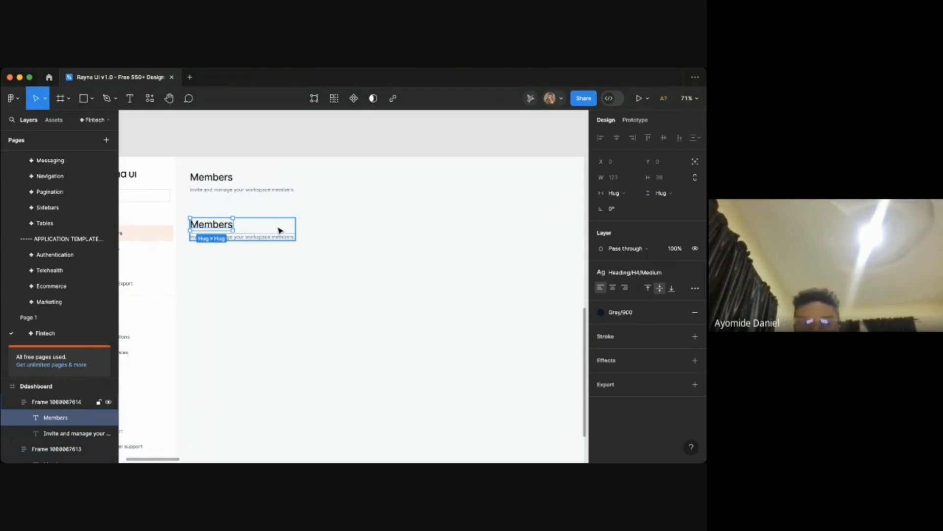
{"action": "left_click", "coordinate": [644, 271]}
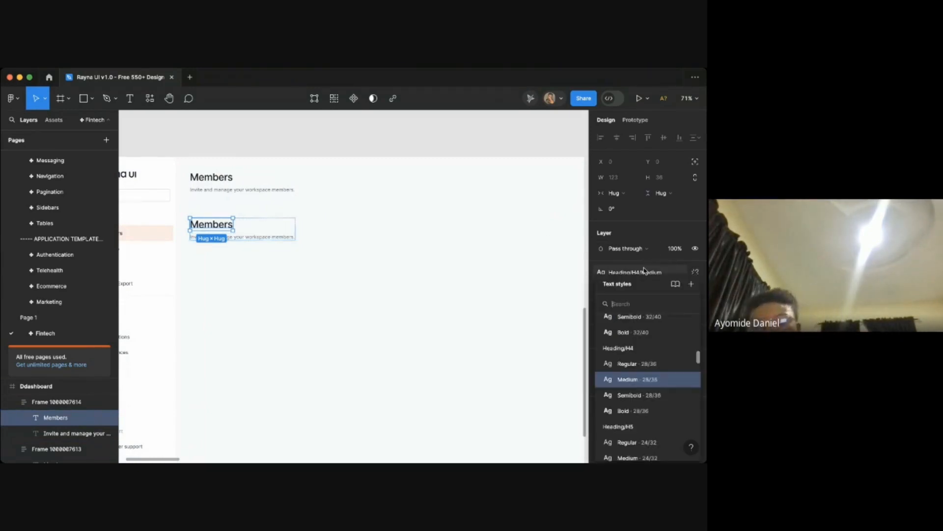
{"action": "scroll", "coordinate": [638, 408], "scroll_direction": "down", "scroll_amount": 3}
{"action": "scroll", "coordinate": [637, 415], "scroll_direction": "down", "scroll_amount": 1}
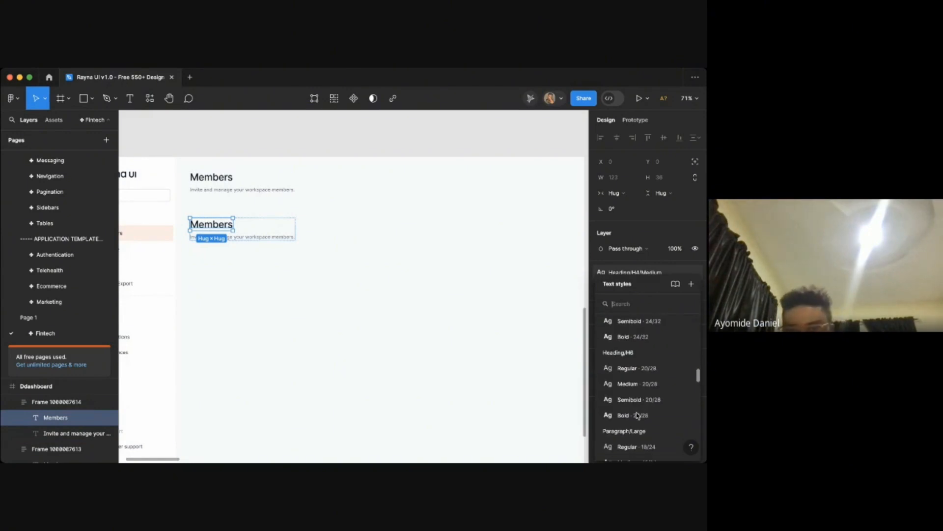
{"action": "scroll", "coordinate": [638, 369], "scroll_direction": "up", "scroll_amount": 3}
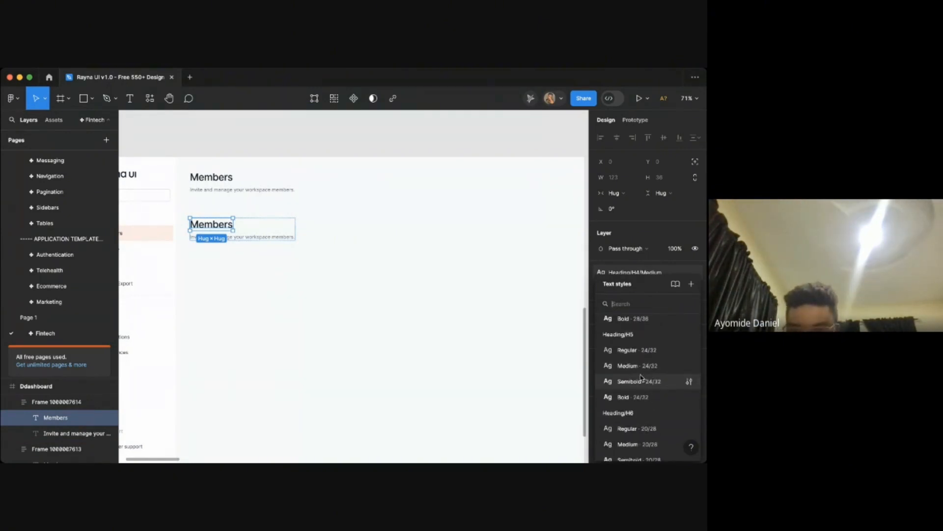
{"action": "left_click", "coordinate": [638, 366]}
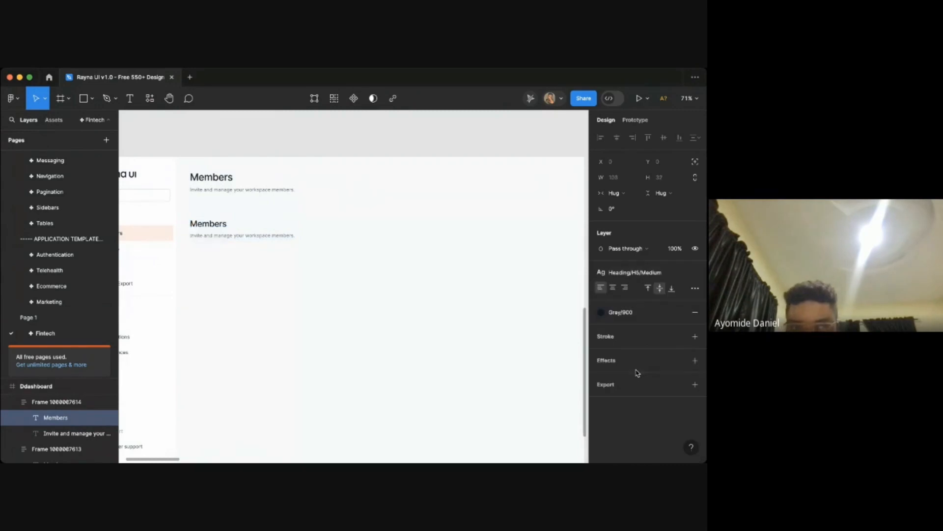
- Apply the Heading/H4/Semibold text style to the original Members page title
{"action": "left_click", "coordinate": [218, 176]}
{"action": "left_click", "coordinate": [634, 272]}
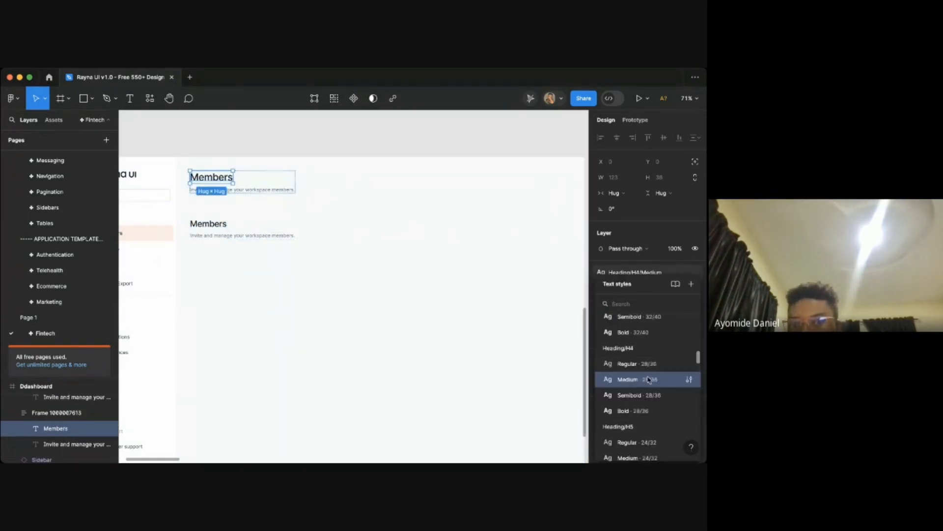
{"action": "left_click", "coordinate": [639, 395]}
- Apply the Heading/H6/Medium text style to the duplicated Members title
{"action": "scroll", "coordinate": [419, 346], "scroll_direction": "left", "scroll_amount": 4}
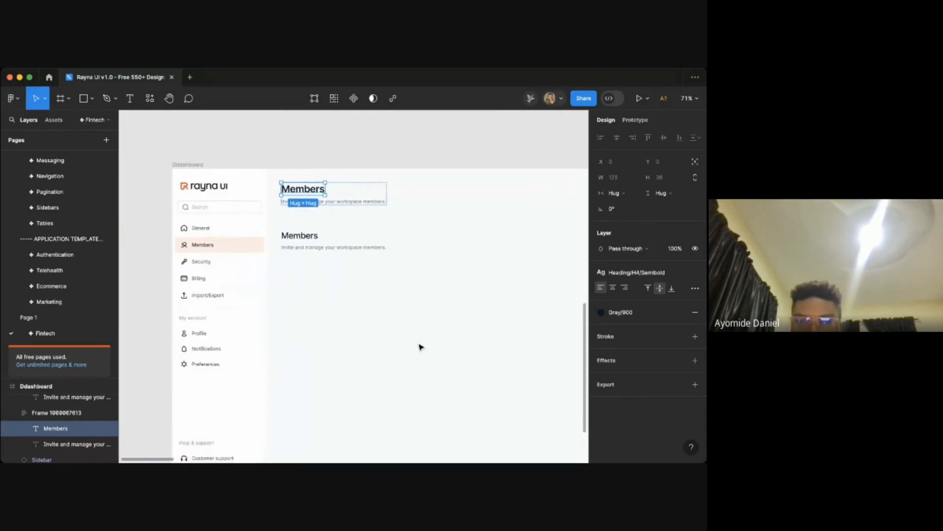
{"action": "left_click", "coordinate": [420, 347]}
{"action": "left_click", "coordinate": [306, 235]}
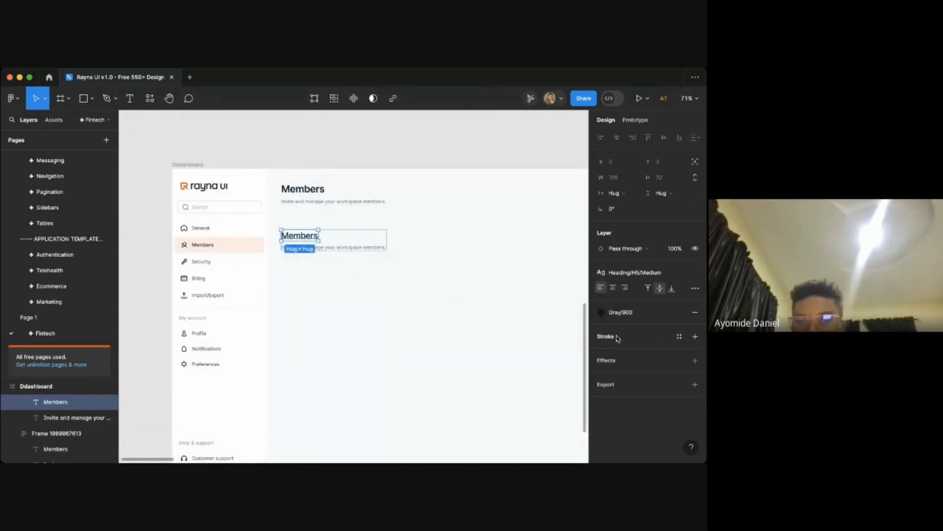
{"action": "left_click", "coordinate": [634, 272]}
{"action": "scroll", "coordinate": [631, 414], "scroll_direction": "down", "scroll_amount": 3}
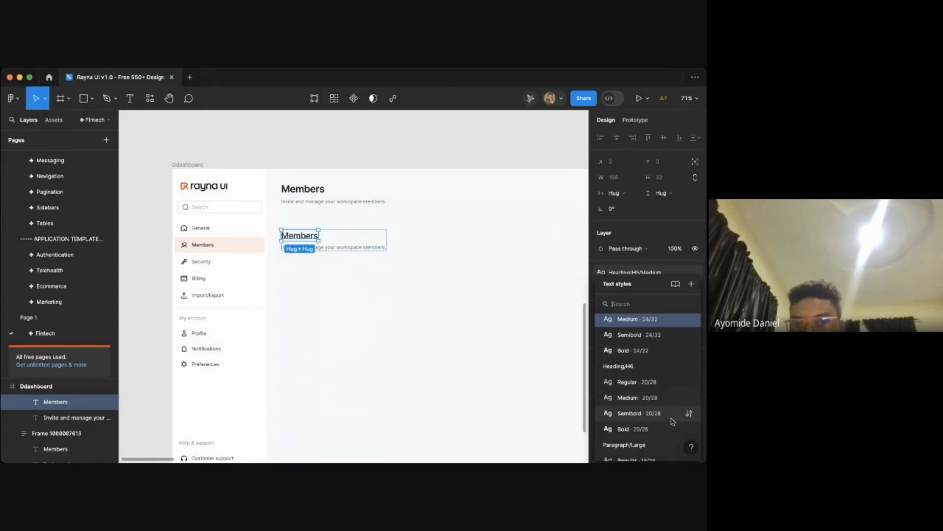
{"action": "left_click", "coordinate": [636, 399]}
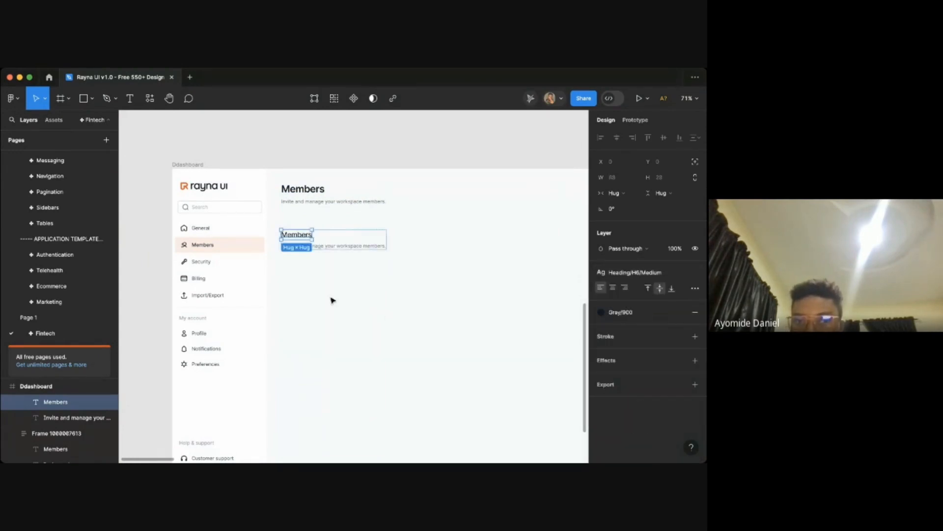
{"action": "scroll", "coordinate": [332, 299], "scroll_direction": "up", "scroll_amount": 3}
{"action": "scroll", "coordinate": [332, 300], "scroll_direction": "up", "scroll_amount": 3}
{"action": "left_click", "coordinate": [383, 299]}
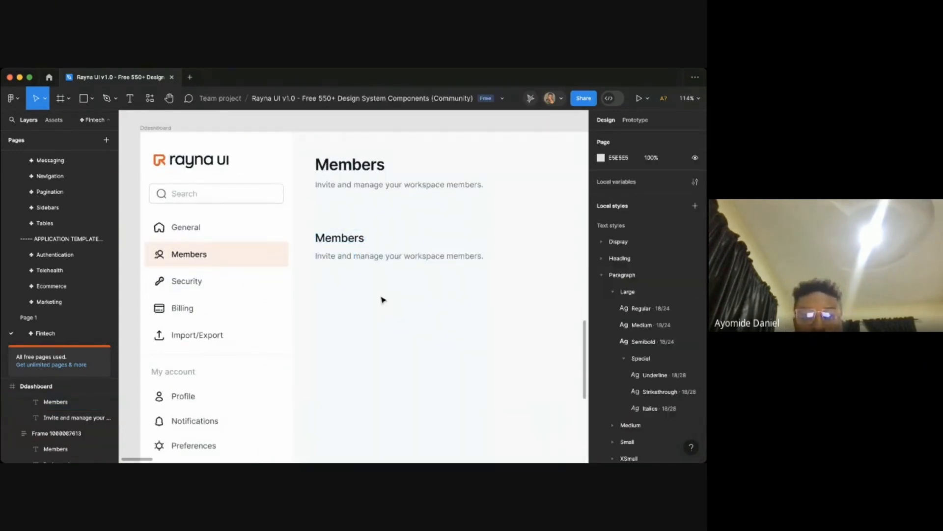
- Rename the duplicated title text to "Invite members"
{"action": "key", "text": "t"}
{"action": "double_click", "coordinate": [339, 238]}
{"action": "type", "text": "In"}
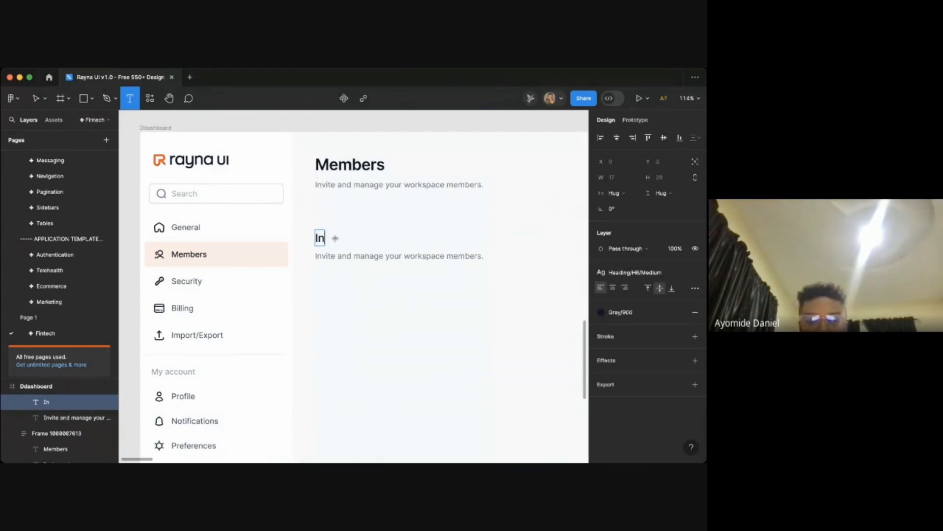
{"action": "type", "text": "vite mem"}
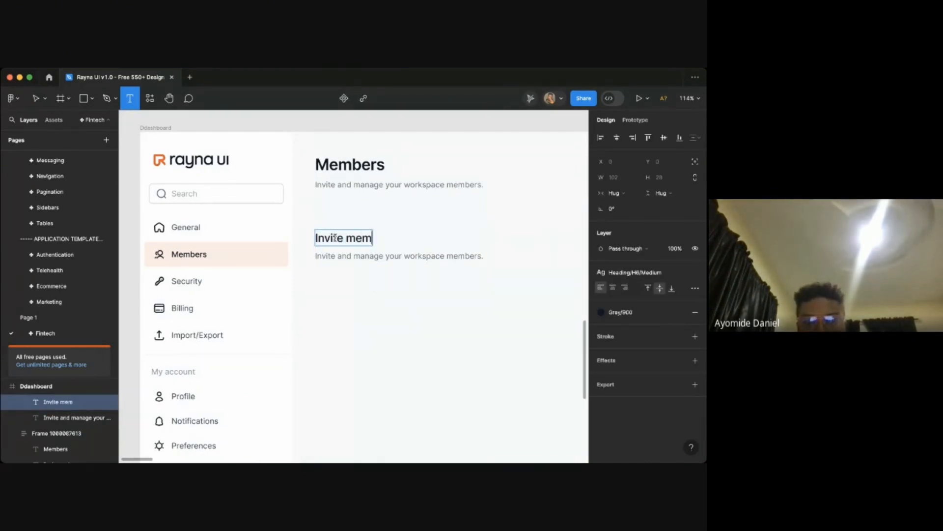
{"action": "type", "text": "bers"}
- Replace the duplicated subtitle text with "Invite members to your workspace."
{"action": "double_click", "coordinate": [368, 255]}
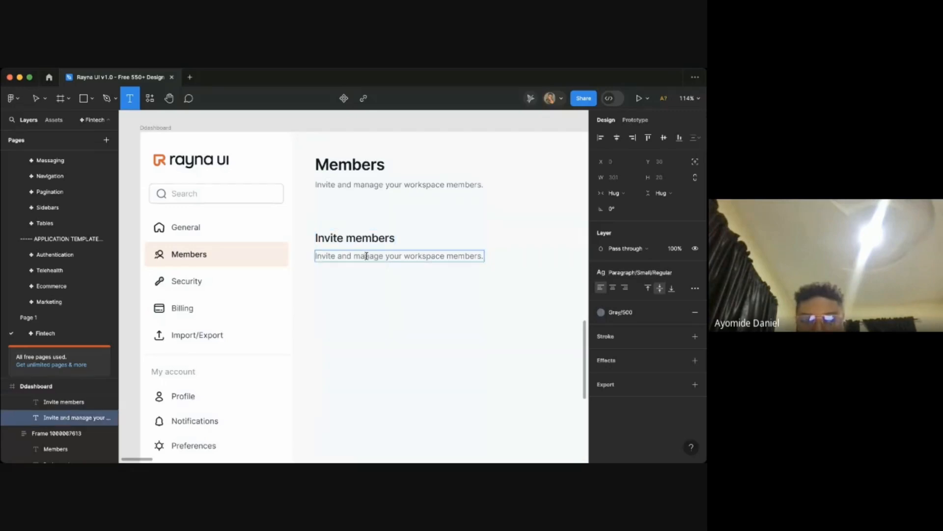
{"action": "type", "text": "Invi"}
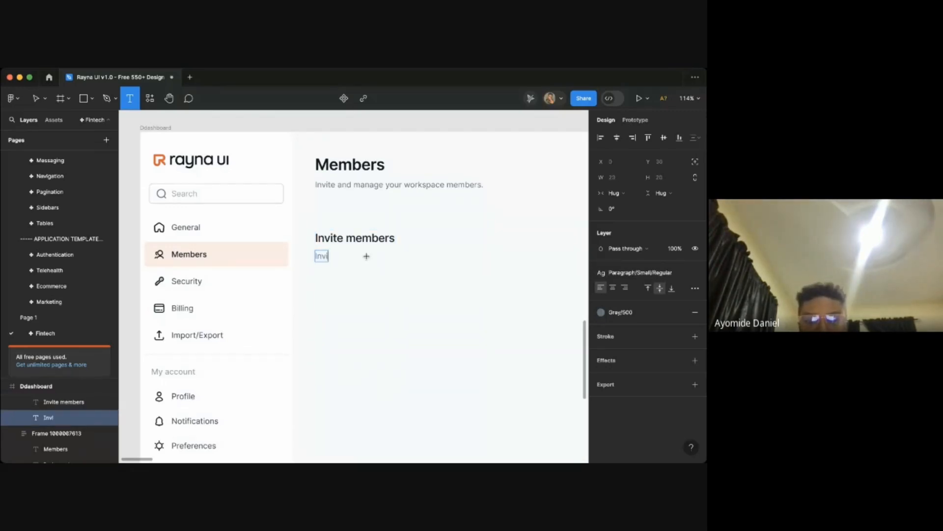
{"action": "type", "text": "te membe"}
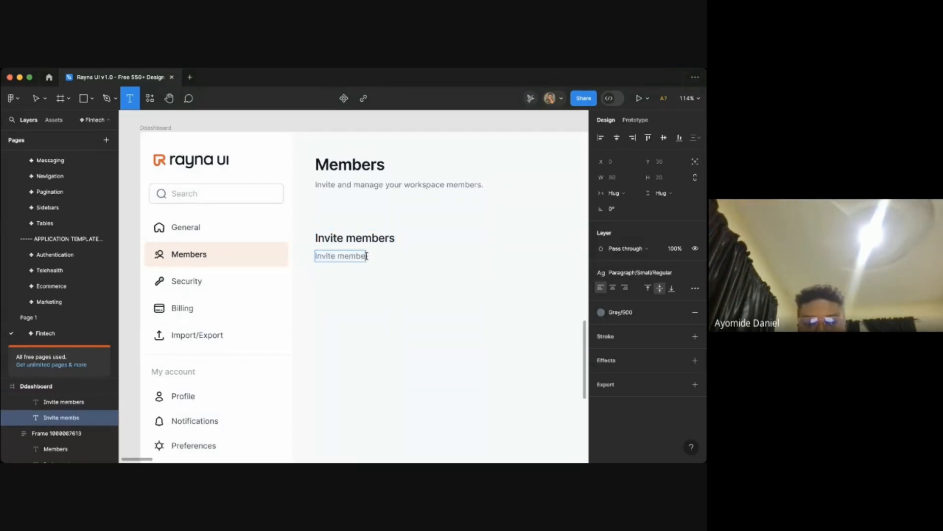
{"action": "type", "text": "rs to your"}
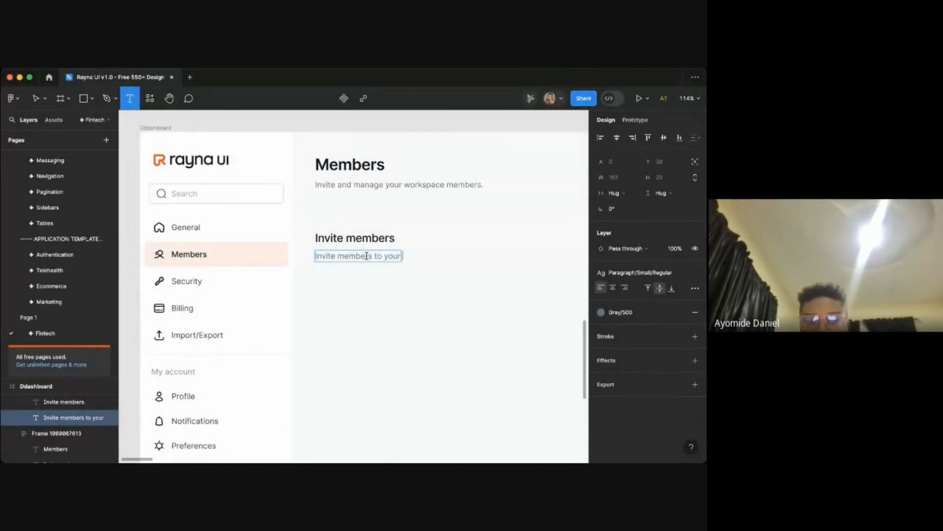
{"action": "type", "text": " worksp"}
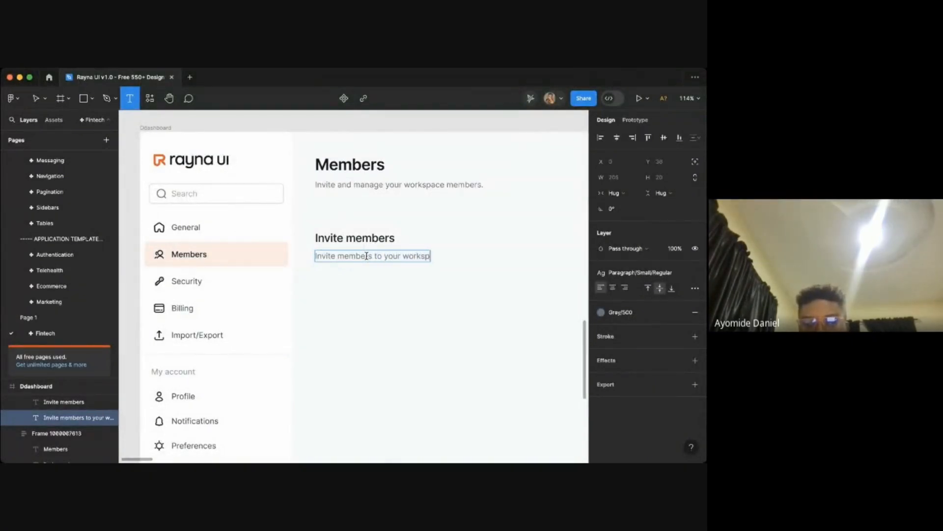
{"action": "type", "text": "ace."}
{"action": "left_click", "coordinate": [390, 285]}
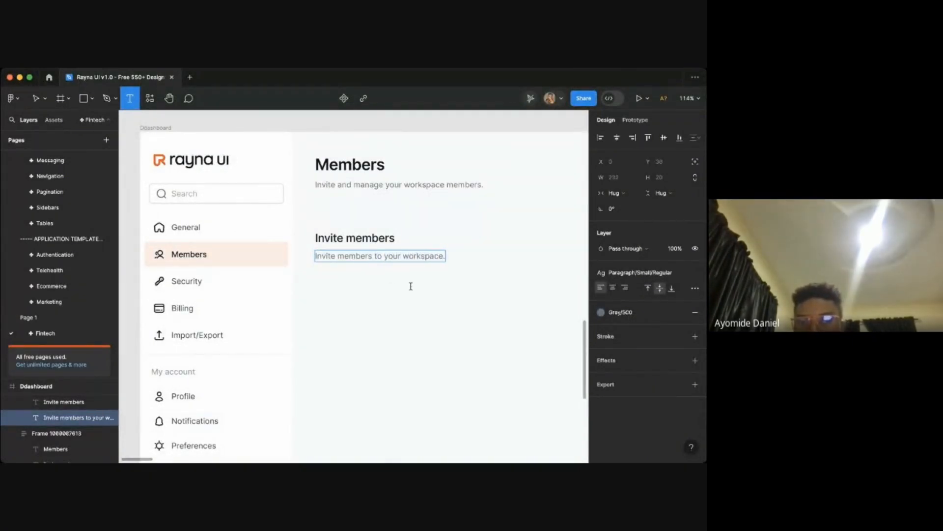
{"action": "left_click", "coordinate": [413, 291]}
- Inspect the Invite members frame and its auto layout settings on the canvas
{"action": "scroll", "coordinate": [414, 291], "scroll_direction": "down", "scroll_amount": 3}
{"action": "scroll", "coordinate": [413, 291], "scroll_direction": "down", "scroll_amount": 3}
{"action": "scroll", "coordinate": [413, 291], "scroll_direction": "right", "scroll_amount": 1}
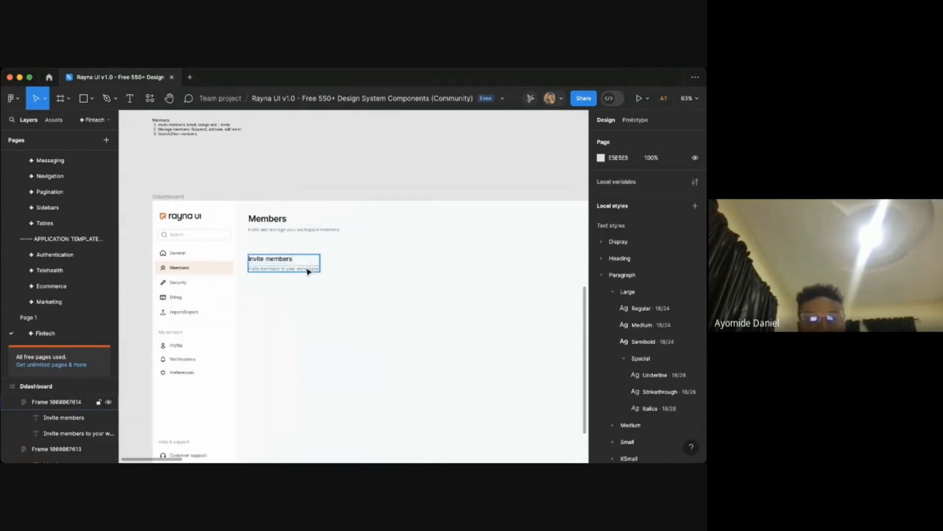
{"action": "left_click", "coordinate": [308, 271]}
{"action": "scroll", "coordinate": [308, 271], "scroll_direction": "up", "scroll_amount": 3}
{"action": "scroll", "coordinate": [308, 271], "scroll_direction": "down", "scroll_amount": 3}
{"action": "scroll", "coordinate": [314, 273], "scroll_direction": "right", "scroll_amount": 2}
{"action": "left_click", "coordinate": [318, 274]}
{"action": "scroll", "coordinate": [310, 272], "scroll_direction": "left", "scroll_amount": 3}
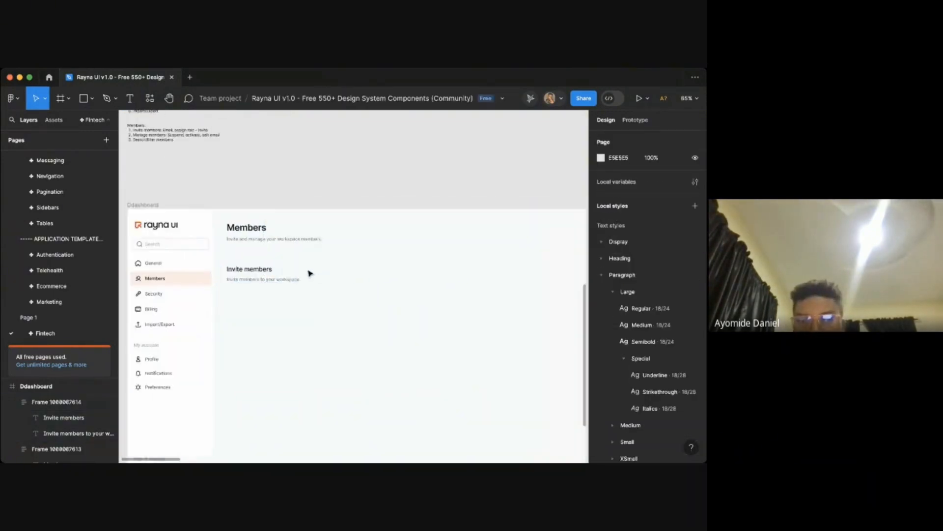
{"action": "left_click", "coordinate": [348, 279]}
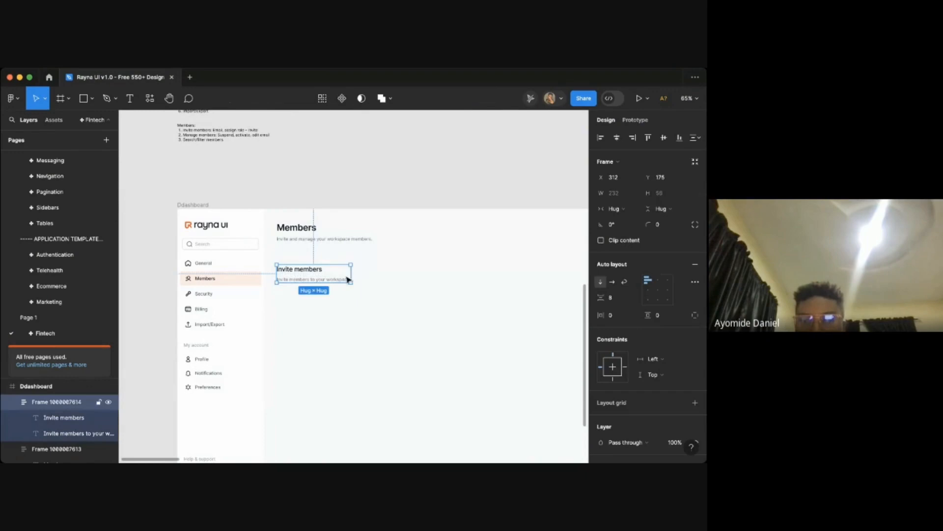
{"action": "left_click", "coordinate": [381, 278]}
{"action": "scroll", "coordinate": [382, 280], "scroll_direction": "right", "scroll_amount": 2}
{"action": "scroll", "coordinate": [382, 280], "scroll_direction": "down", "scroll_amount": 1}
{"action": "scroll", "coordinate": [382, 280], "scroll_direction": "down", "scroll_amount": 2}
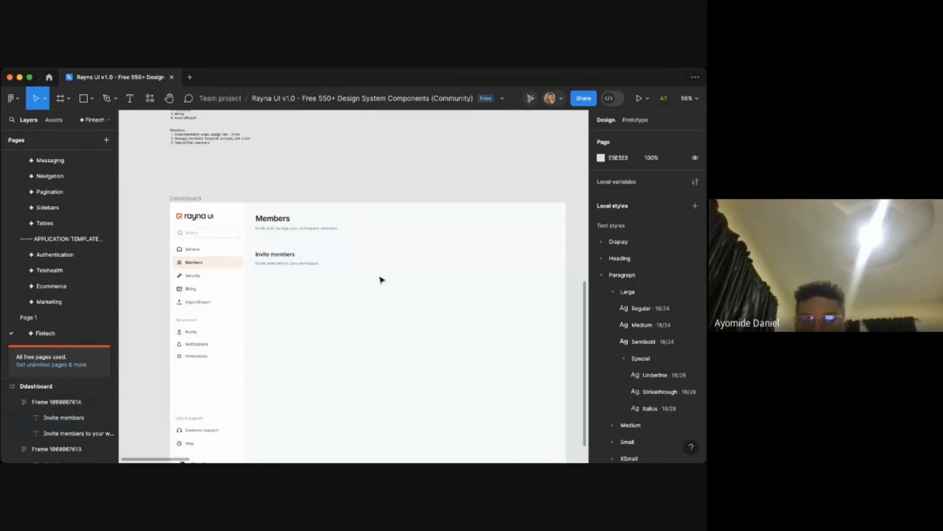
{"action": "left_click", "coordinate": [303, 259]}
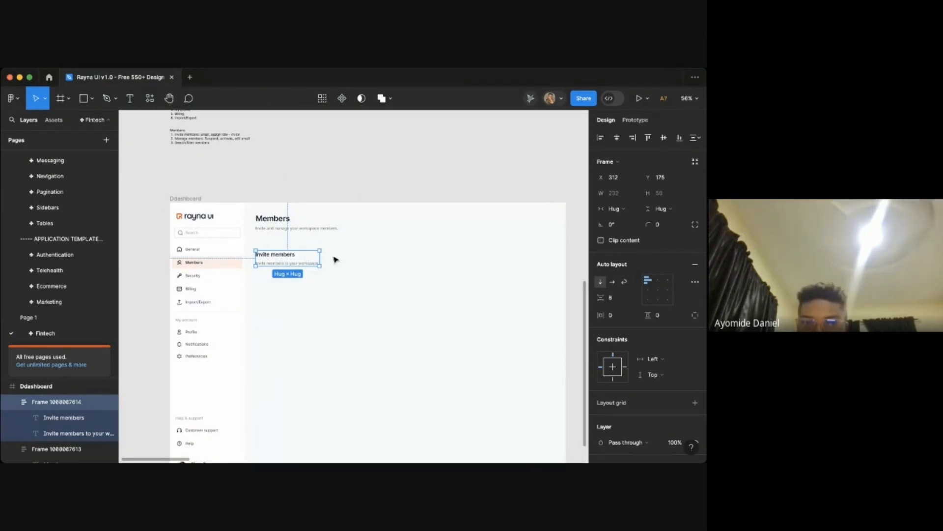
{"action": "left_click", "coordinate": [353, 269]}
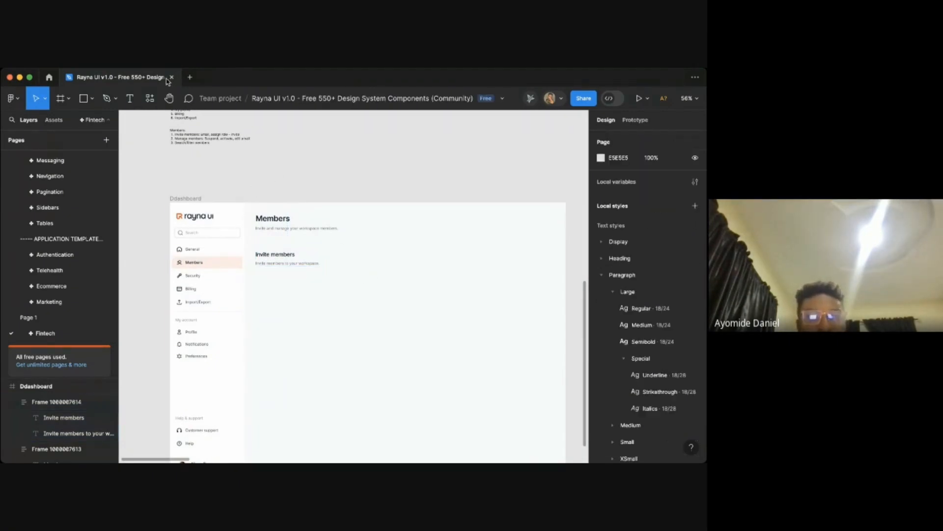
- Search the components for buttons and place a Button / primary beside the Invite members heading
{"action": "left_click", "coordinate": [149, 98]}
{"action": "type", "text": "butt"}
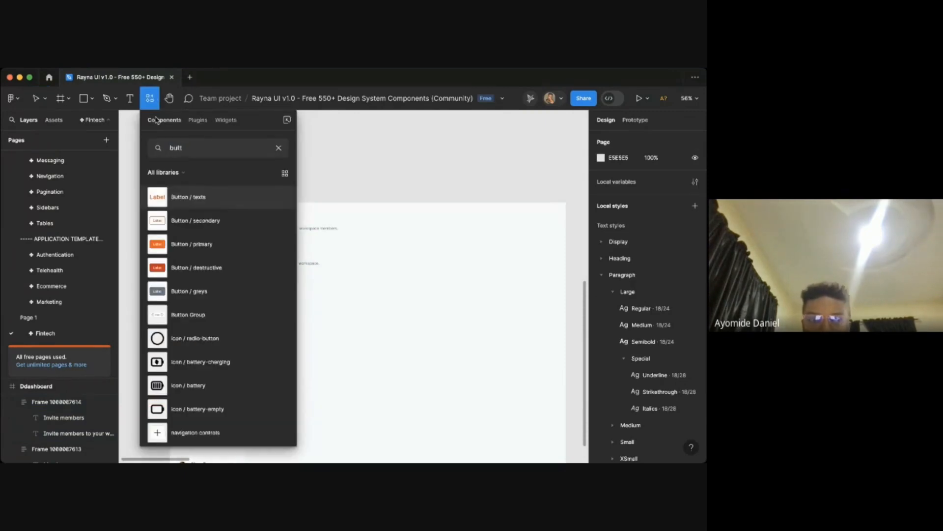
{"action": "left_click_drag", "start_coordinate": [178, 244], "coordinate": [357, 253]}
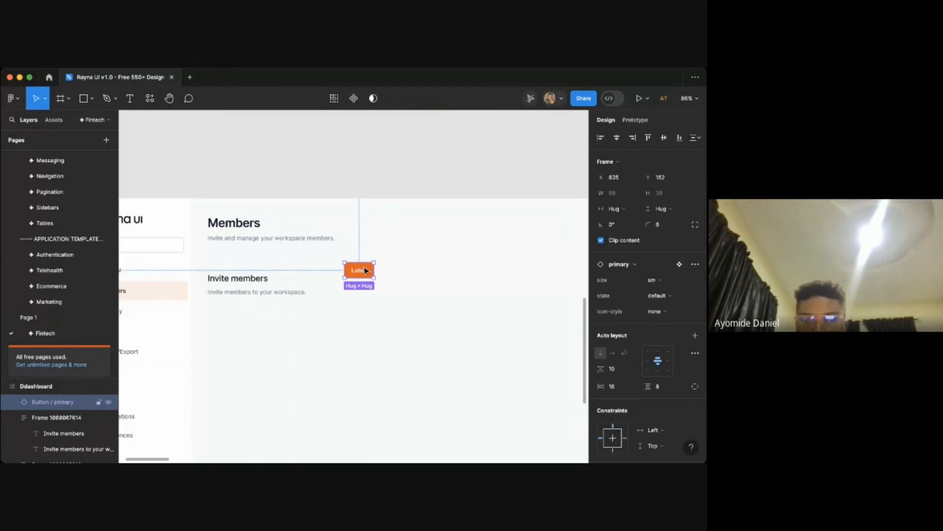
- Wrap the Invite members frame and the button in a horizontal auto layout with Auto spacing
{"action": "left_click_drag", "start_coordinate": [366, 264], "coordinate": [378, 279]}
{"action": "left_click", "coordinate": [270, 284], "text": "shift"}
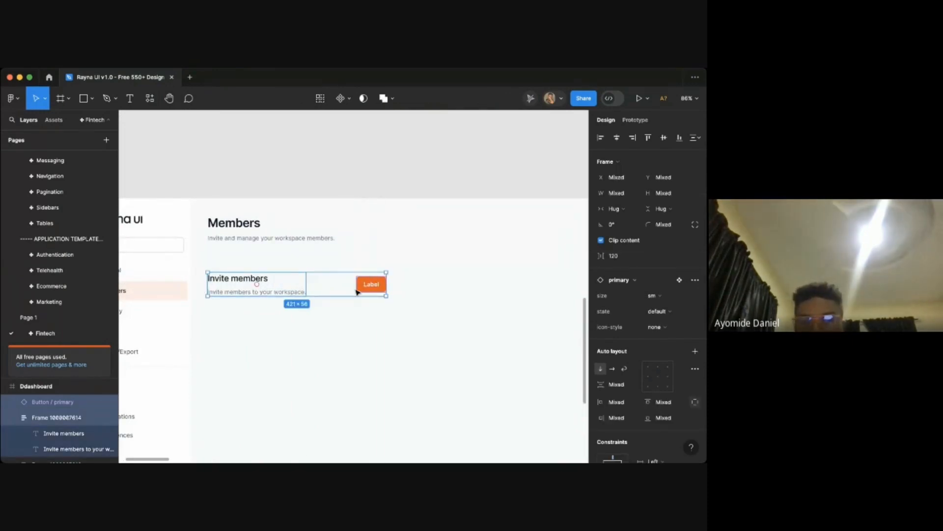
{"action": "key", "text": "shift+a"}
{"action": "left_click", "coordinate": [639, 298]}
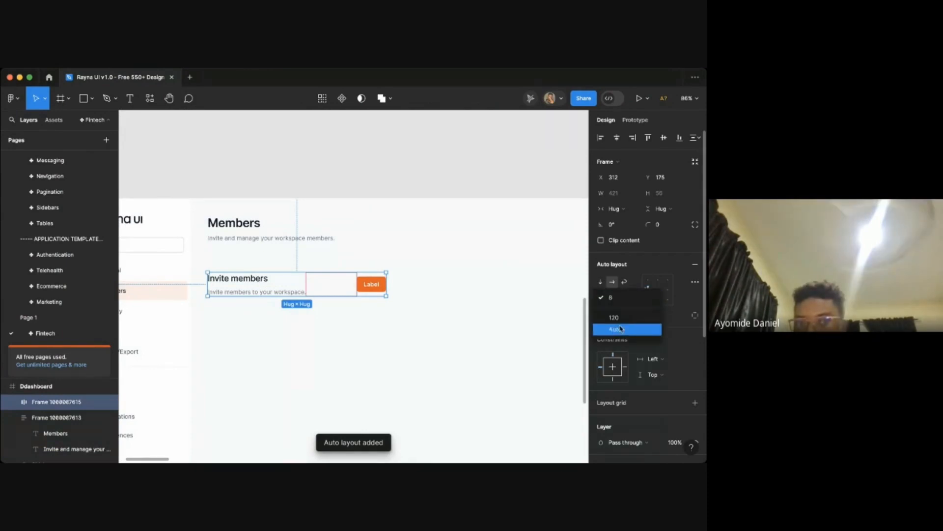
{"action": "left_click", "coordinate": [620, 329]}
- Widen the new auto layout row to a fixed width, pushing the button to the right
{"action": "left_click_drag", "start_coordinate": [392, 292], "coordinate": [492, 268]}
{"action": "scroll", "coordinate": [501, 288], "scroll_direction": "right", "scroll_amount": 2}
{"action": "scroll", "coordinate": [501, 287], "scroll_direction": "down", "scroll_amount": 1}
- Rename the primary button's label to "Invite members"
{"action": "double_click", "coordinate": [479, 264]}
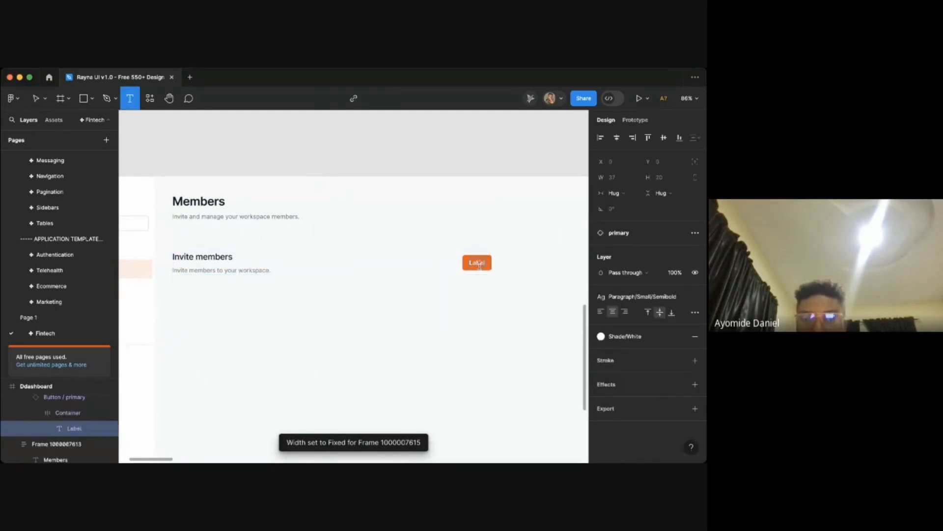
{"action": "scroll", "coordinate": [479, 264], "scroll_direction": "up", "scroll_amount": 5}
{"action": "key", "text": "ctrl+a"}
{"action": "type", "text": "Invi"}
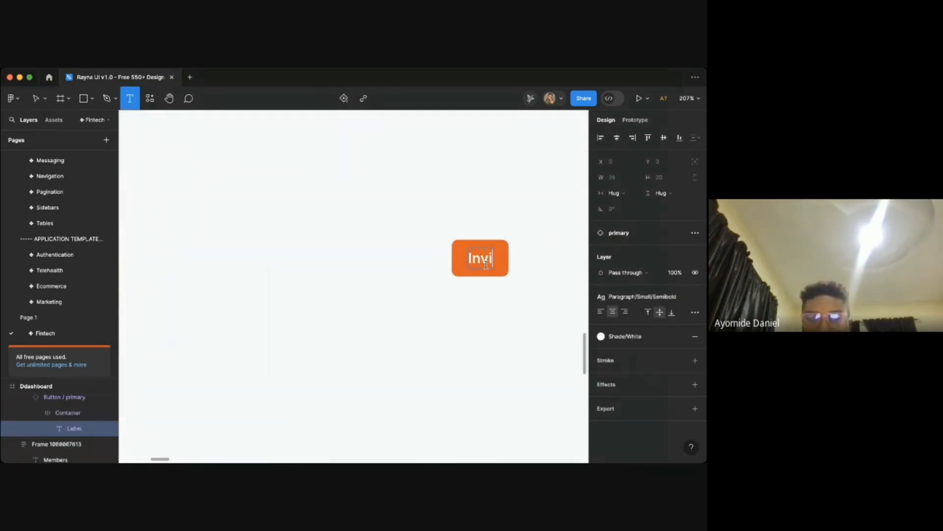
{"action": "type", "text": "te member"}
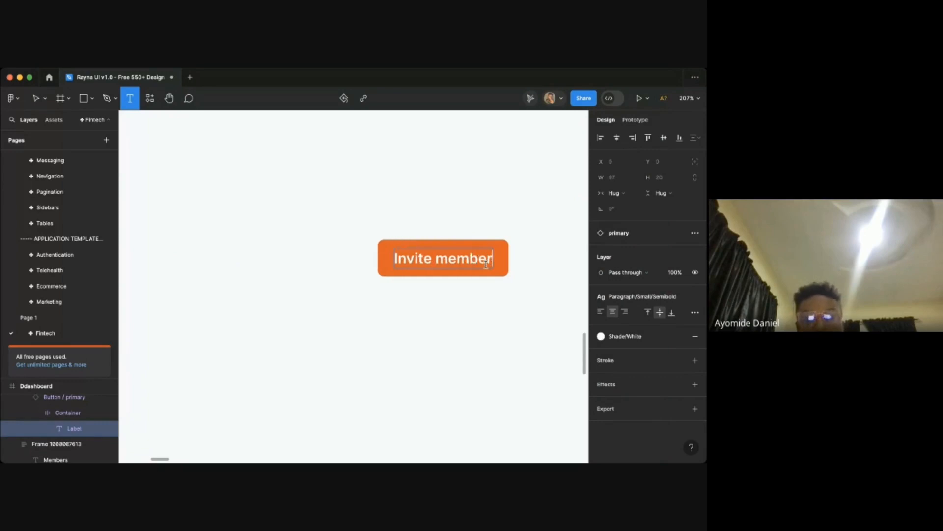
{"action": "type", "text": "s"}
{"action": "left_click", "coordinate": [491, 342]}
- Set the Invite members button's icon style to leading icon, adding the plus icon before the label
{"action": "left_click", "coordinate": [507, 277]}
{"action": "double_click", "coordinate": [505, 274]}
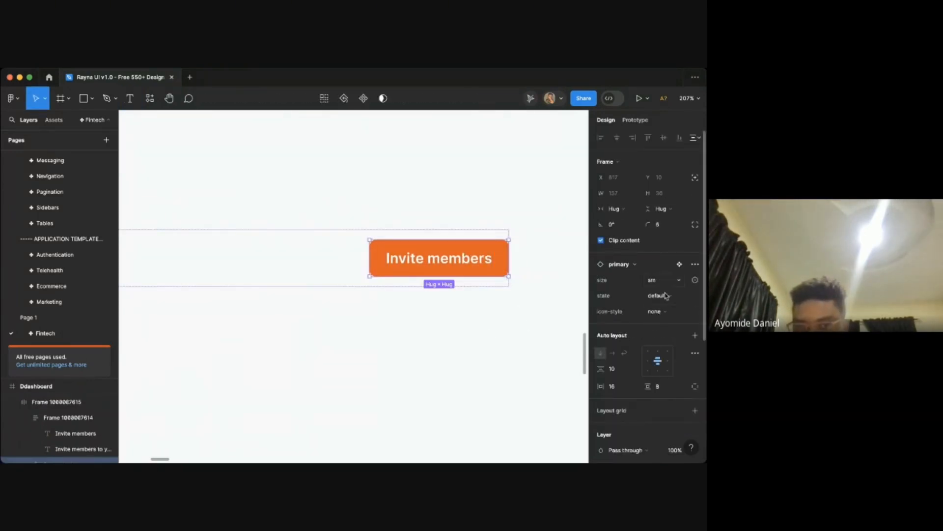
{"action": "scroll", "coordinate": [657, 358], "scroll_direction": "down", "scroll_amount": 3}
{"action": "scroll", "coordinate": [657, 358], "scroll_direction": "up", "scroll_amount": 3}
{"action": "left_click", "coordinate": [482, 283]}
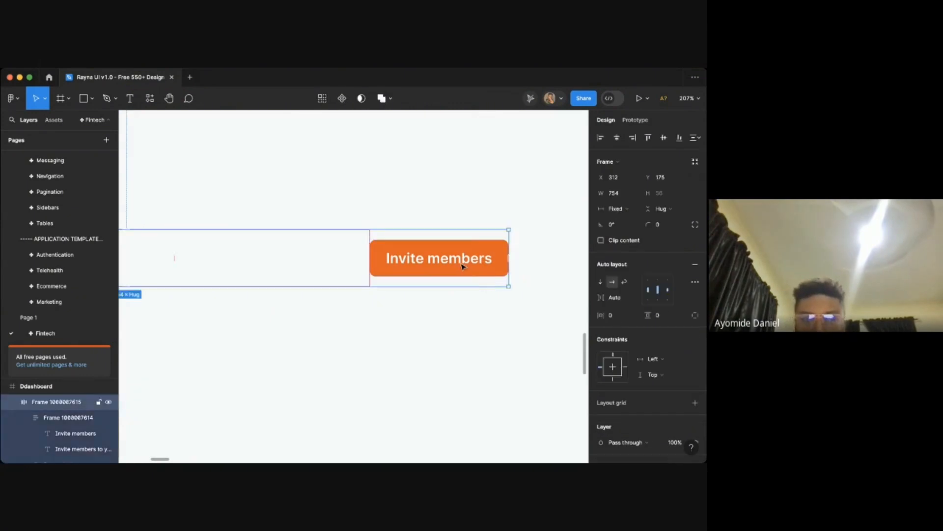
{"action": "left_click", "coordinate": [462, 265]}
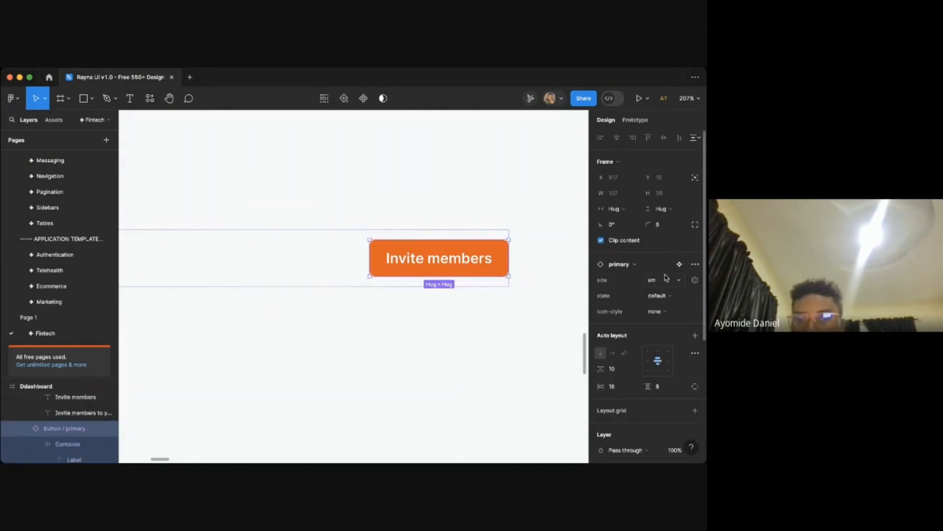
{"action": "left_click", "coordinate": [657, 311]}
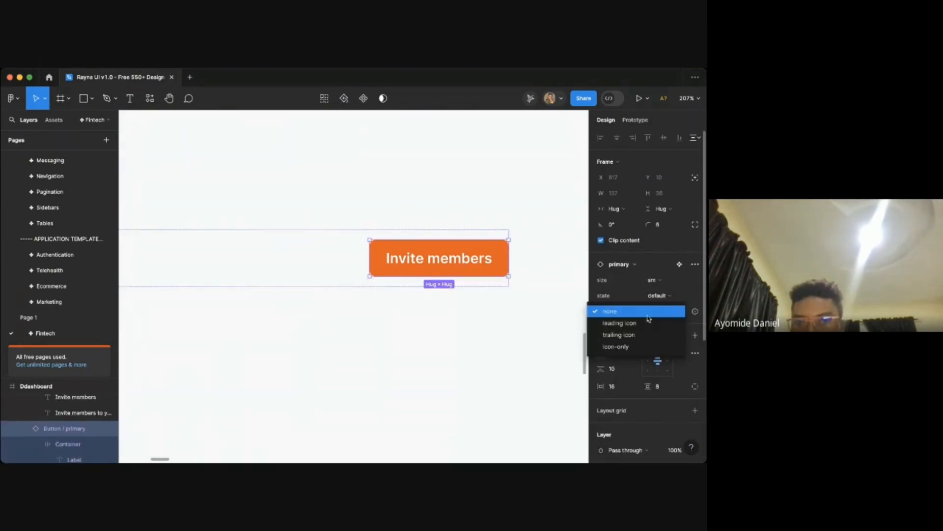
{"action": "left_click", "coordinate": [614, 323]}
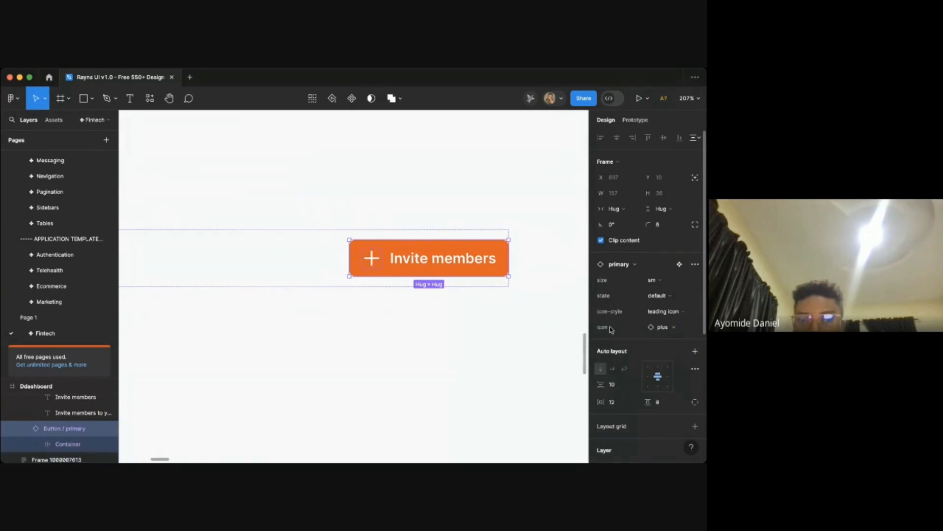
- Review the Members page header and Invite members row with the updated button
{"action": "left_click", "coordinate": [454, 317]}
{"action": "scroll", "coordinate": [453, 317], "scroll_direction": "down", "scroll_amount": 5}
{"action": "scroll", "coordinate": [450, 317], "scroll_direction": "up", "scroll_amount": 4}
{"action": "scroll", "coordinate": [451, 317], "scroll_direction": "down", "scroll_amount": 5}
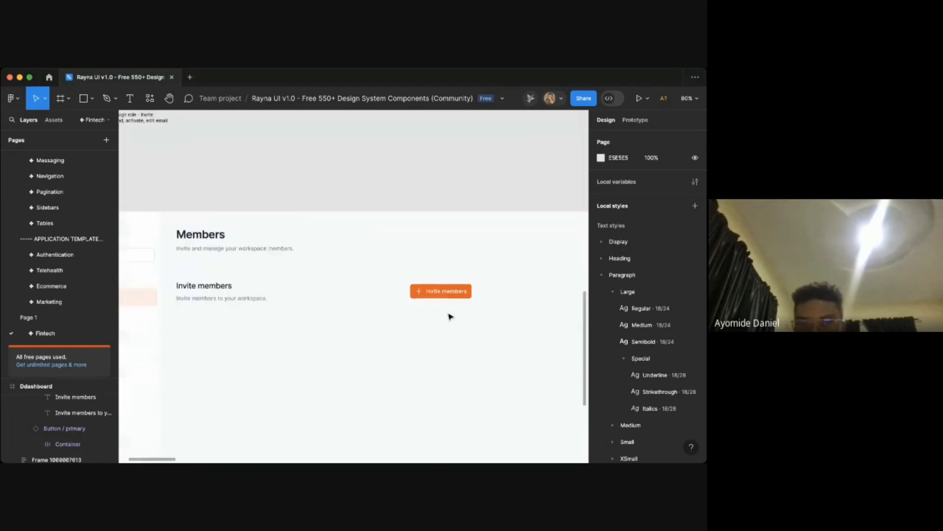
{"action": "scroll", "coordinate": [366, 312], "scroll_direction": "down", "scroll_amount": 3}
{"action": "scroll", "coordinate": [367, 312], "scroll_direction": "left", "scroll_amount": 2}
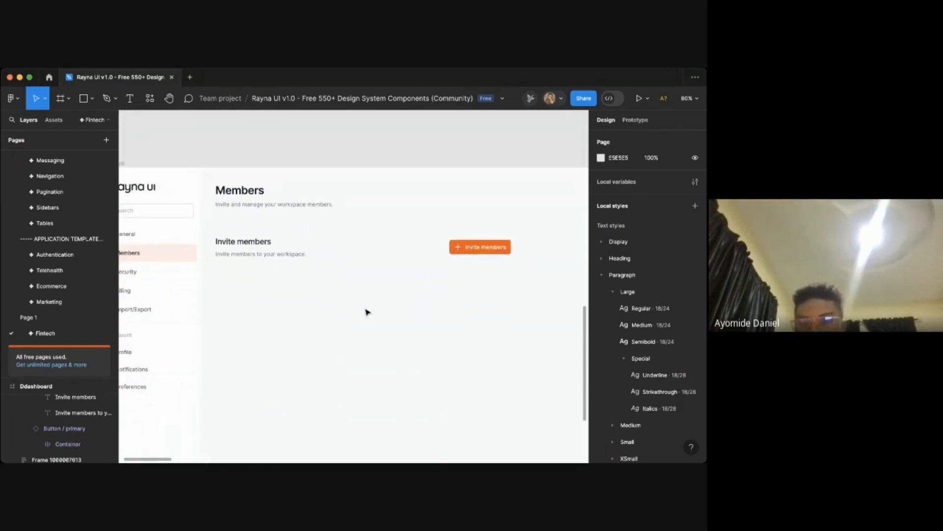
{"action": "left_click_drag", "start_coordinate": [340, 248], "coordinate": [340, 239]}
{"action": "left_click", "coordinate": [353, 214]}
{"action": "scroll", "coordinate": [353, 214], "scroll_direction": "left", "scroll_amount": 1}
{"action": "scroll", "coordinate": [353, 214], "scroll_direction": "up", "scroll_amount": 1}
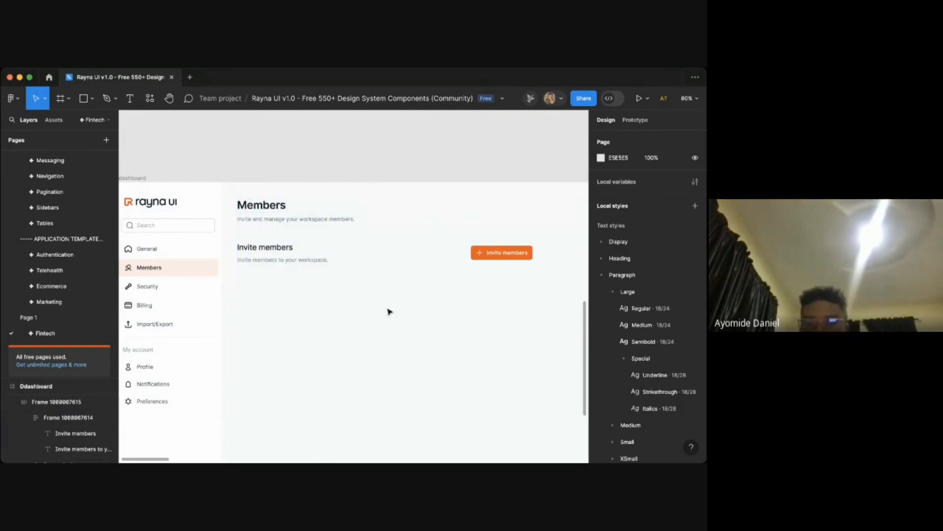
{"action": "scroll", "coordinate": [406, 313], "scroll_direction": "up", "scroll_amount": 1}
{"action": "scroll", "coordinate": [405, 312], "scroll_direction": "right", "scroll_amount": 1}
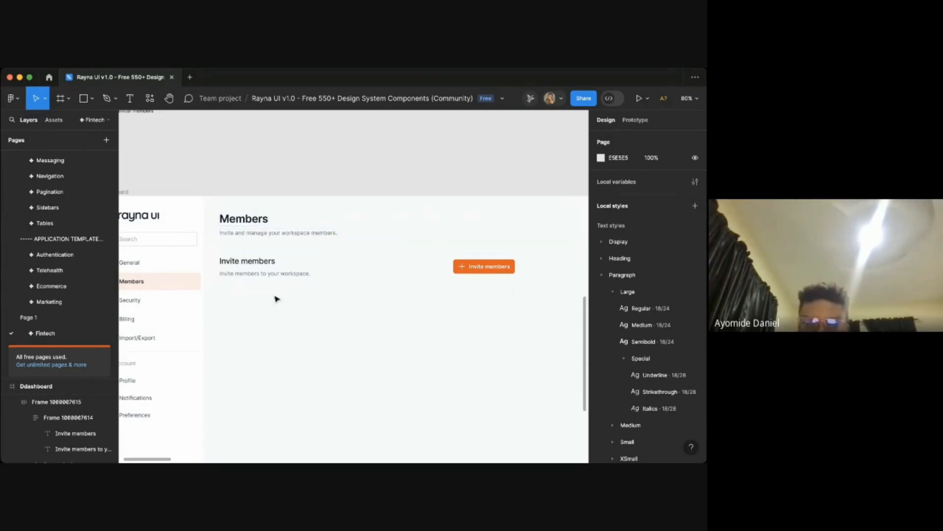
- Search the component libraries for dividers and place a Dividers component below the Invite members row
{"action": "left_click", "coordinate": [141, 108]}
{"action": "key", "text": "BackSpace"}
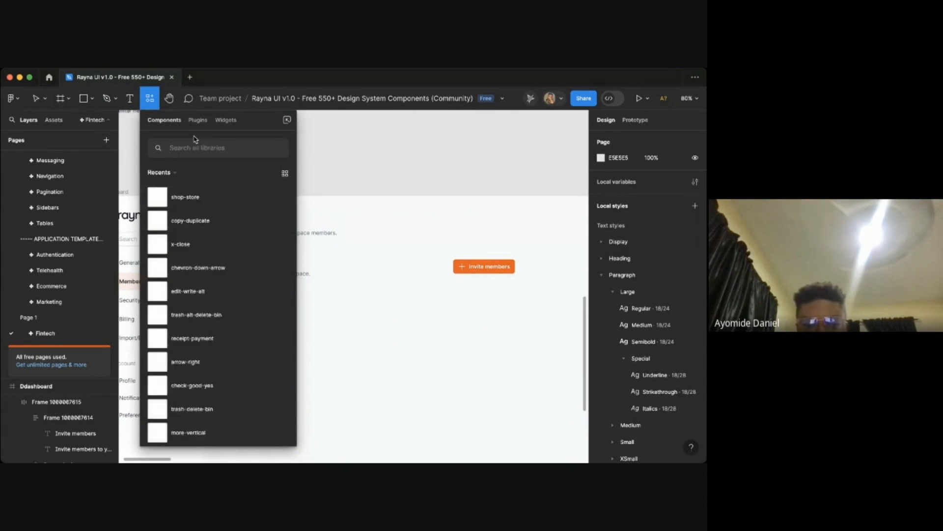
{"action": "type", "text": "horin"}
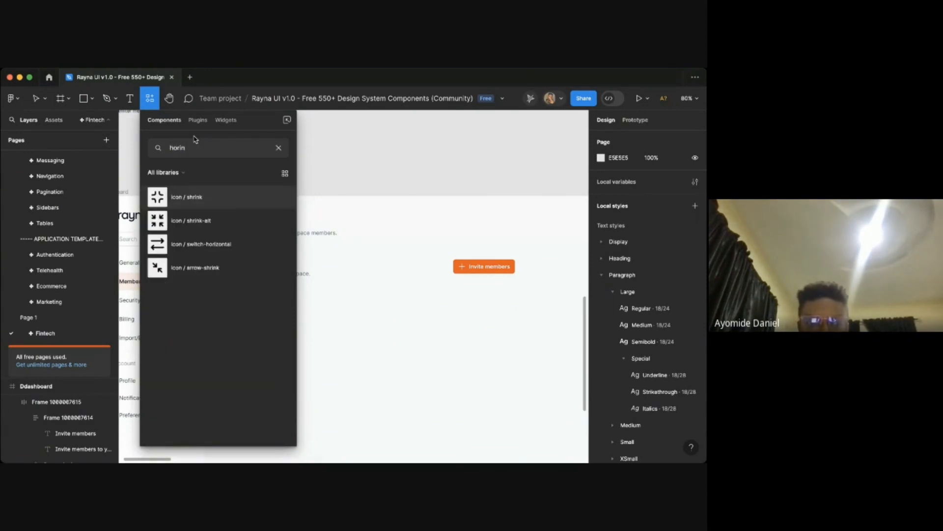
{"action": "key", "text": "ctrl+a"}
{"action": "type", "text": "da"}
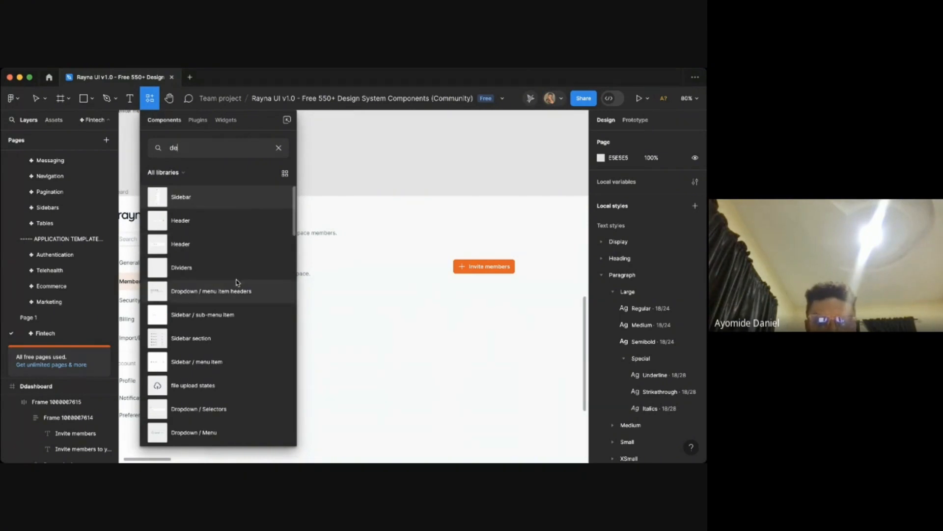
{"action": "left_click_drag", "start_coordinate": [394, 304], "coordinate": [394, 304]}
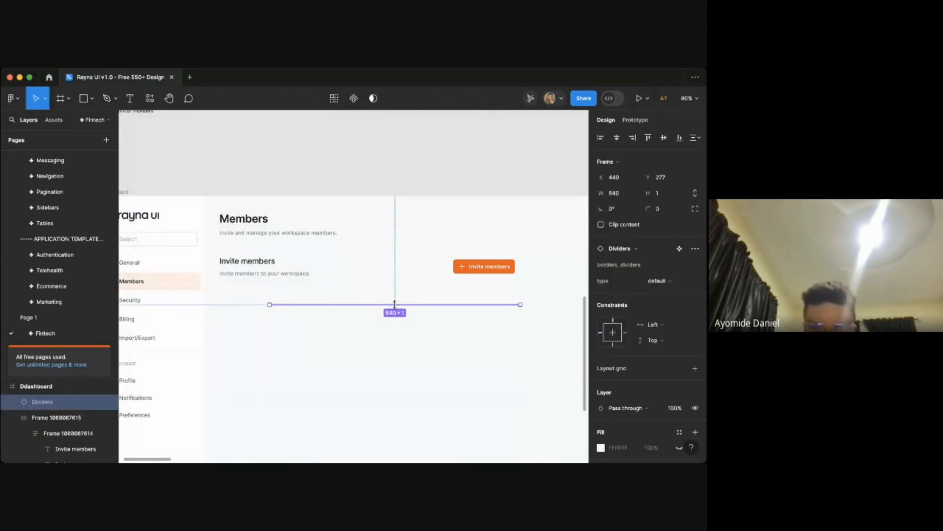
- Move the divider up between the Members header and the Invite members row
{"action": "scroll", "coordinate": [414, 302], "scroll_direction": "up", "scroll_amount": 5}
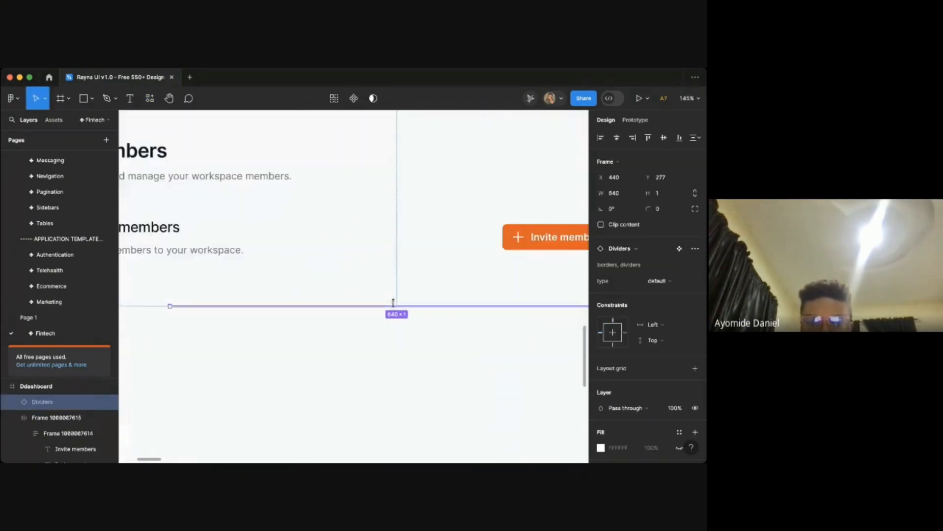
{"action": "left_click", "coordinate": [406, 339]}
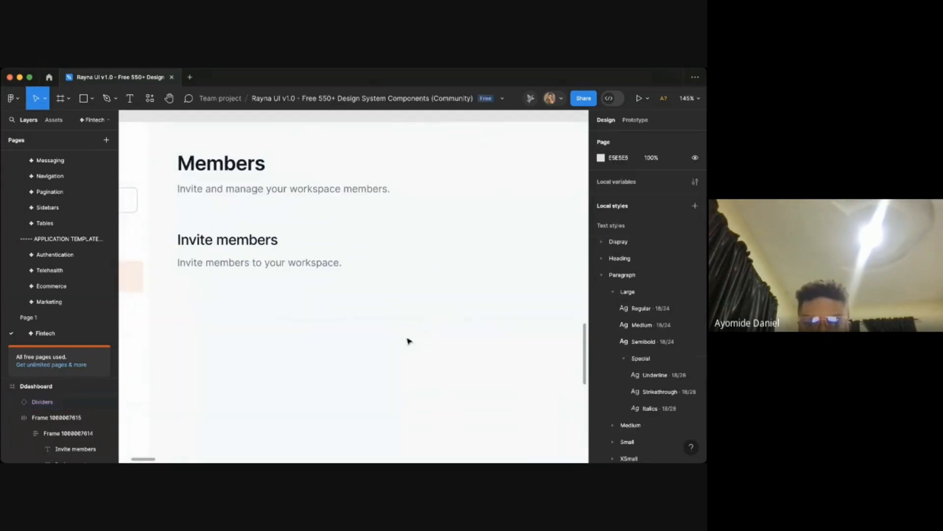
{"action": "left_click_drag", "start_coordinate": [407, 320], "coordinate": [284, 210]}
{"action": "left_click", "coordinate": [283, 211]}
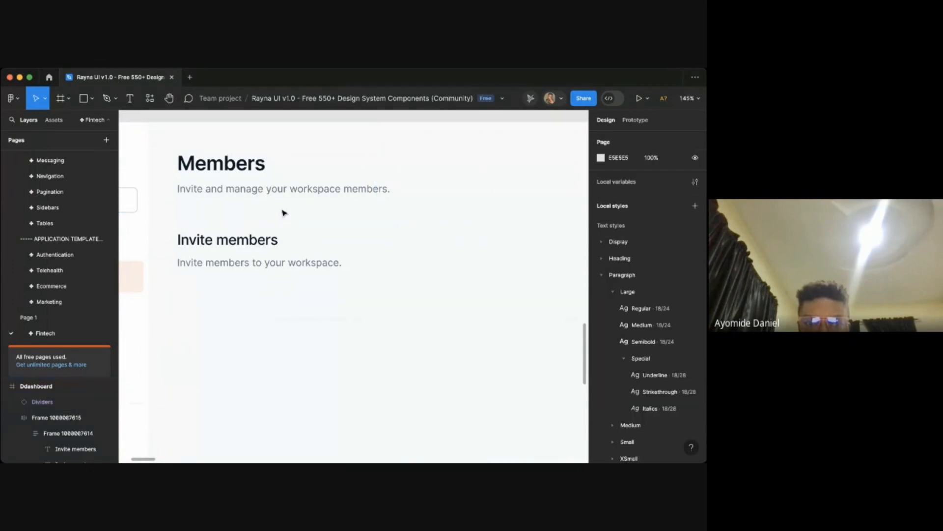
{"action": "key", "text": "ctrl+z"}
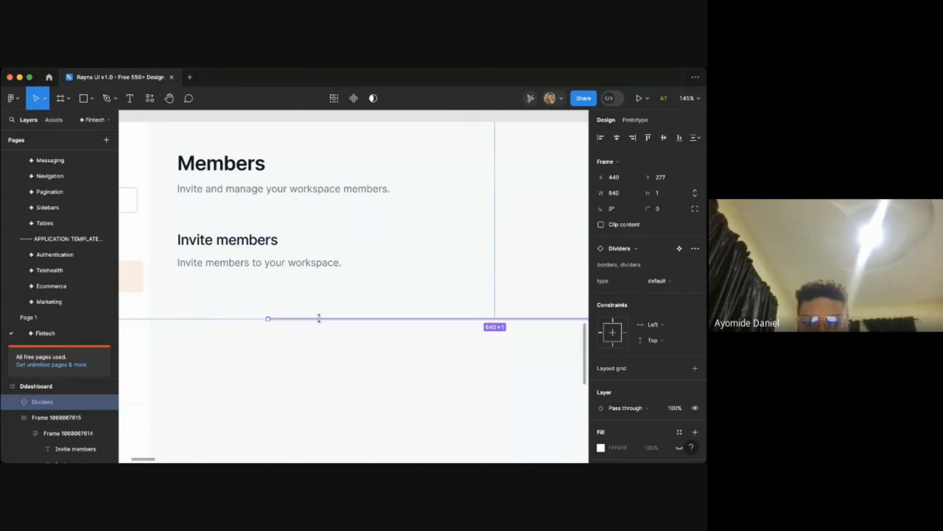
{"action": "left_click_drag", "start_coordinate": [297, 245], "coordinate": [231, 208]}
{"action": "scroll", "coordinate": [247, 211], "scroll_direction": "down", "scroll_amount": 5}
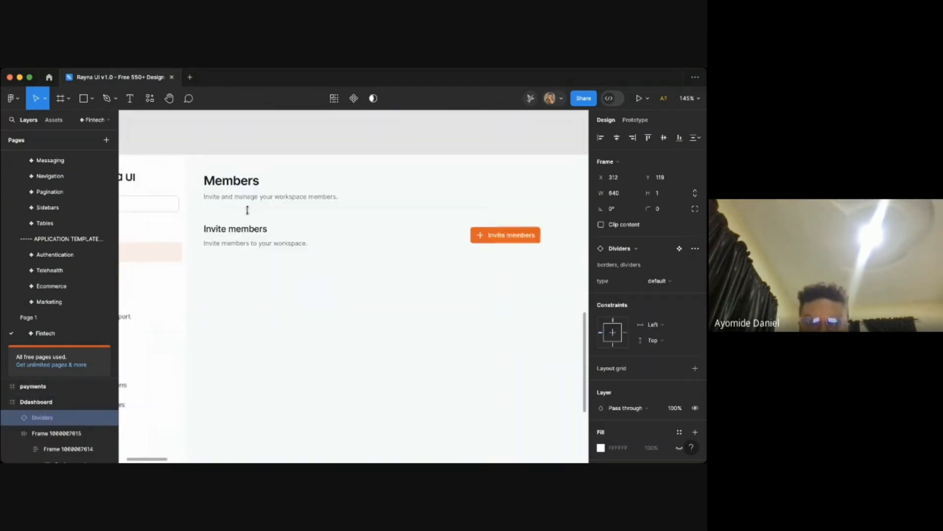
- Select the Members header, divider and Invite members row and wrap them in a vertical auto layout
{"action": "left_click", "coordinate": [247, 197], "text": "shift"}
{"action": "left_click", "coordinate": [259, 238], "text": "shift"}
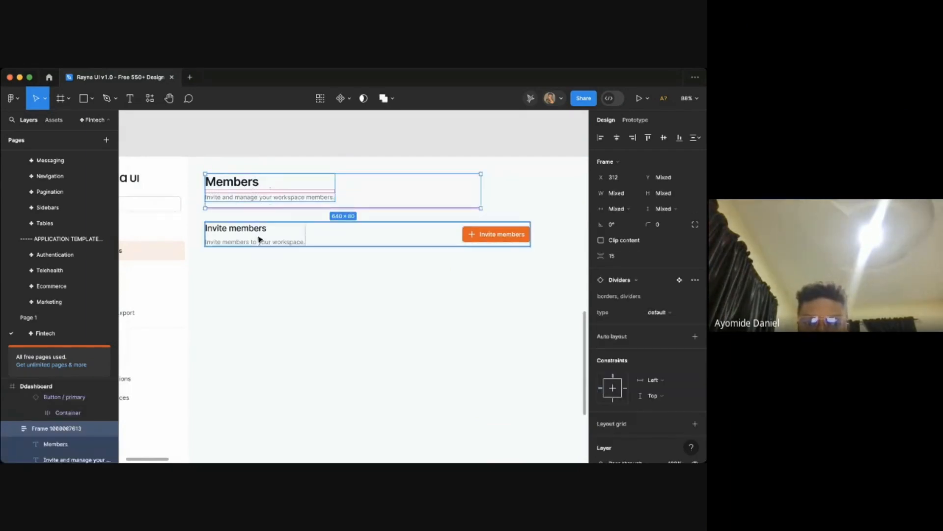
{"action": "key", "text": "shift+a"}
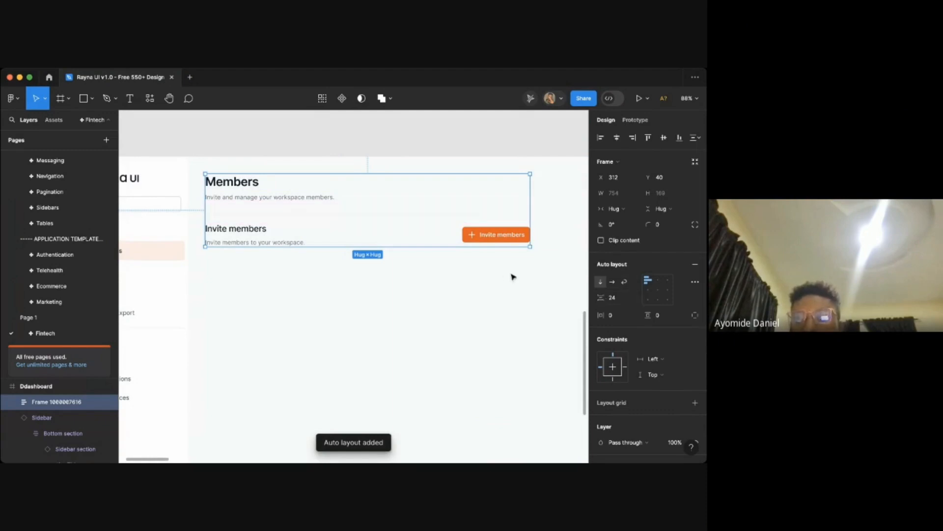
{"action": "scroll", "coordinate": [511, 274], "scroll_direction": "down", "scroll_amount": 5}
{"action": "scroll", "coordinate": [505, 274], "scroll_direction": "right", "scroll_amount": 3}
{"action": "scroll", "coordinate": [522, 261], "scroll_direction": "left", "scroll_amount": 1}
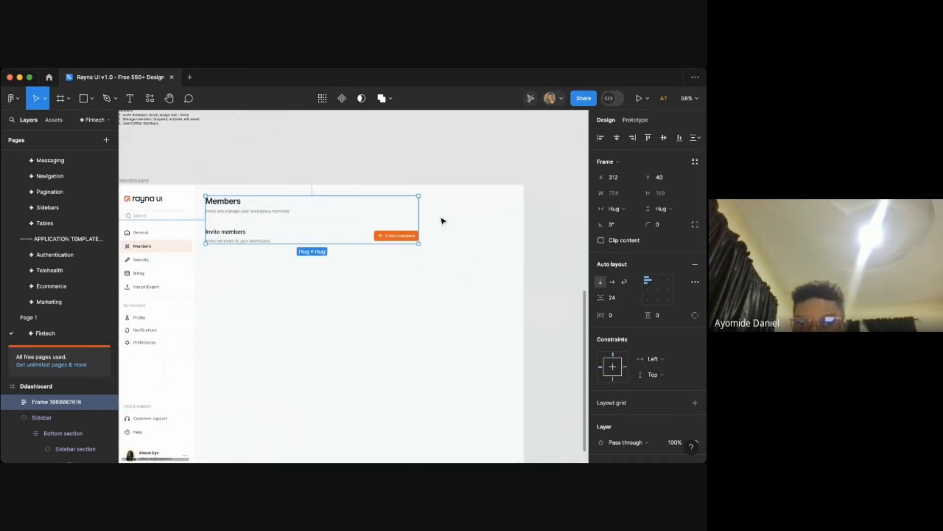
- Widen the vertical auto layout to a fixed width of about 1036 px
{"action": "left_click_drag", "start_coordinate": [419, 217], "coordinate": [532, 223]}
{"action": "scroll", "coordinate": [470, 217], "scroll_direction": "left", "scroll_amount": 3}
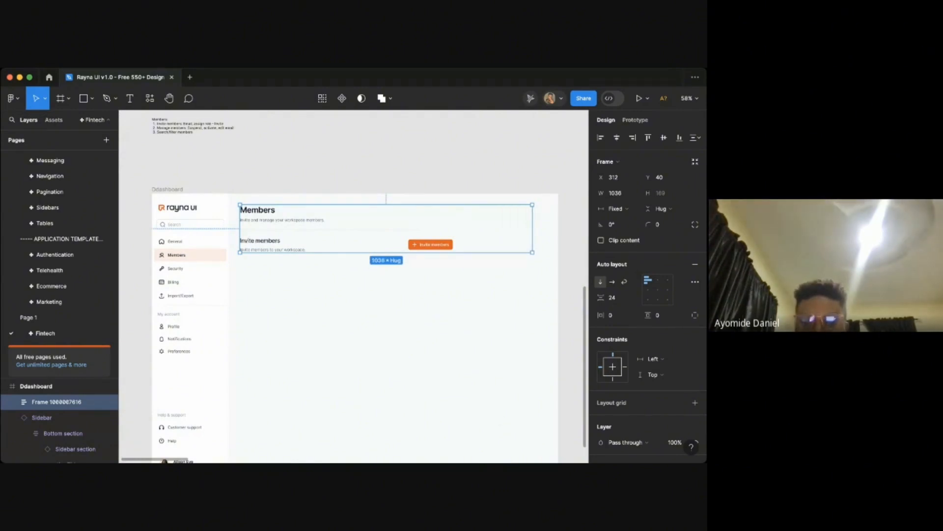
{"action": "key", "text": "super+Tab"}
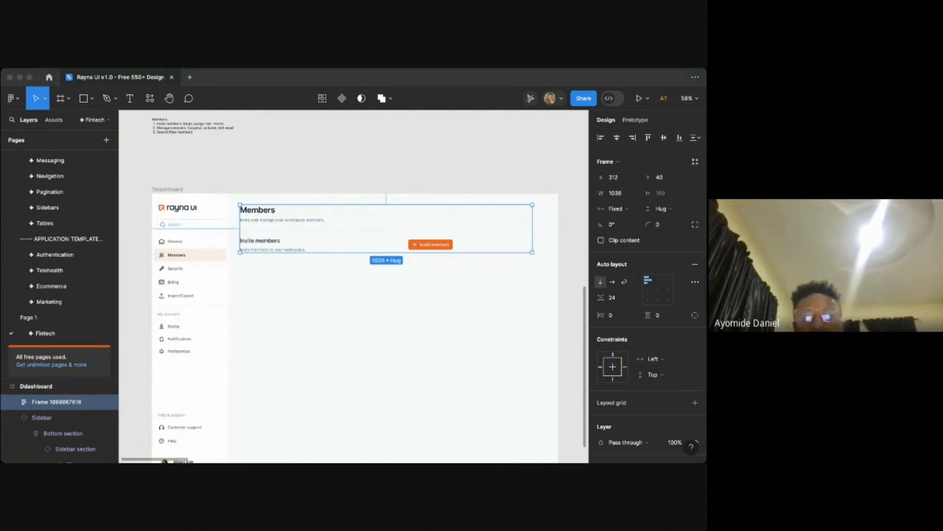
{"action": "key", "text": "super+Tab"}
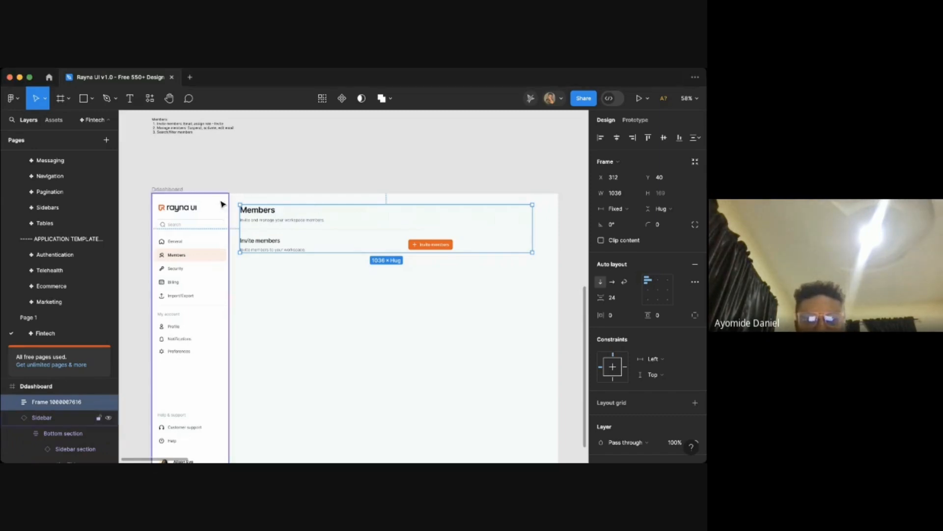
{"action": "scroll", "coordinate": [260, 231], "scroll_direction": "up", "scroll_amount": 5}
{"action": "scroll", "coordinate": [263, 231], "scroll_direction": "down", "scroll_amount": 3}
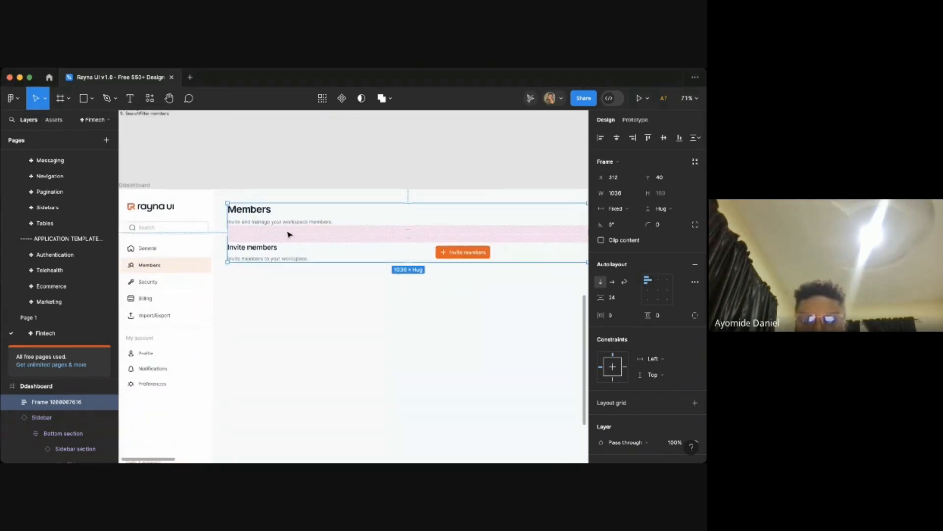
{"action": "scroll", "coordinate": [373, 310], "scroll_direction": "right", "scroll_amount": 2}
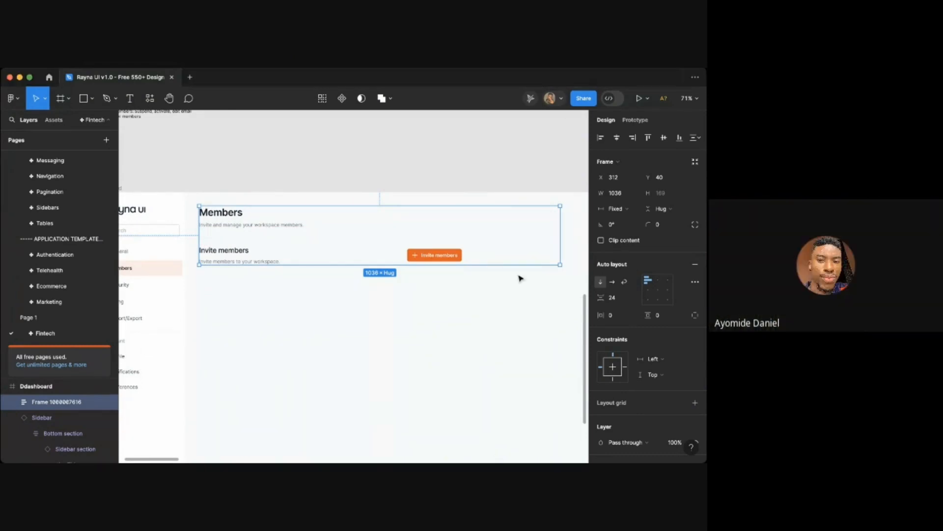
{"action": "key", "text": "super+Tab"}
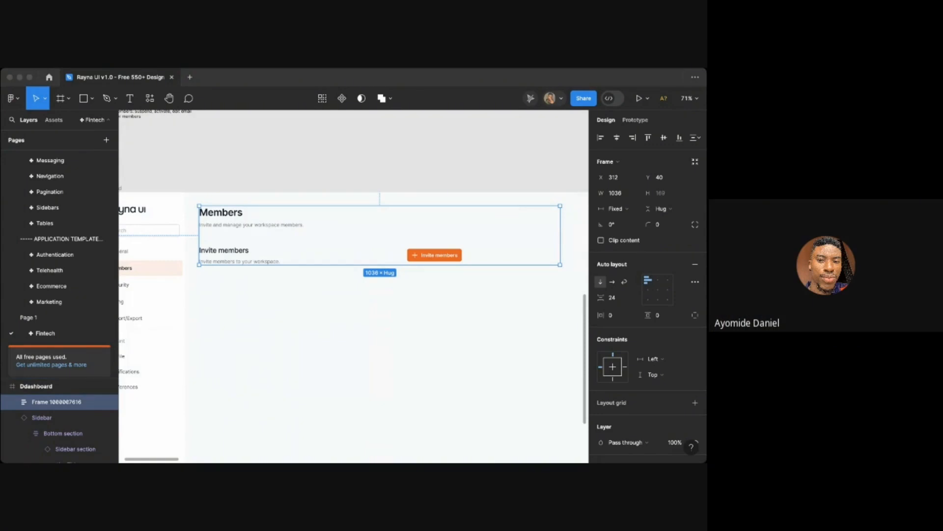
{"action": "key", "text": "super+Tab"}
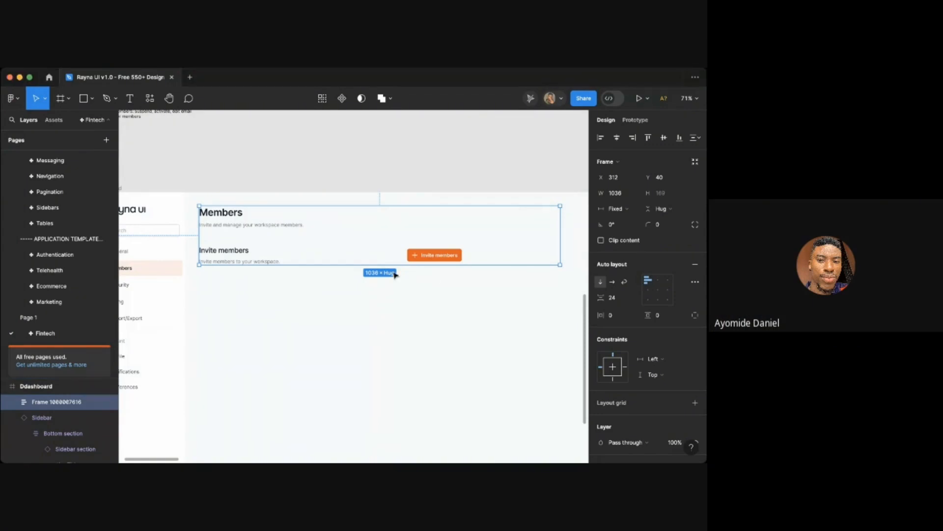
- Set the Invite members row's width to Fill container so it spans the full layout
{"action": "scroll", "coordinate": [394, 273], "scroll_direction": "right", "scroll_amount": 2}
{"action": "scroll", "coordinate": [394, 273], "scroll_direction": "down", "scroll_amount": 1}
{"action": "left_click", "coordinate": [343, 246]}
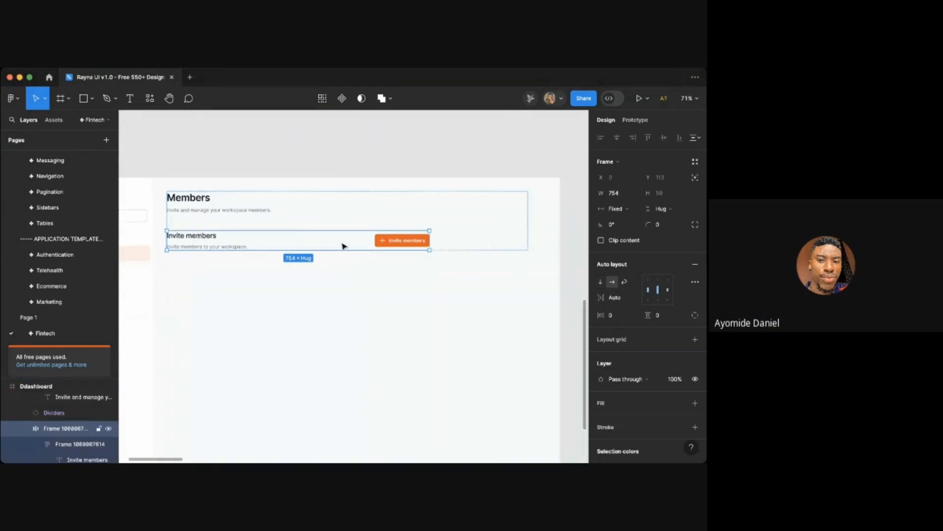
{"action": "left_click", "coordinate": [617, 208]}
{"action": "left_click", "coordinate": [629, 231]}
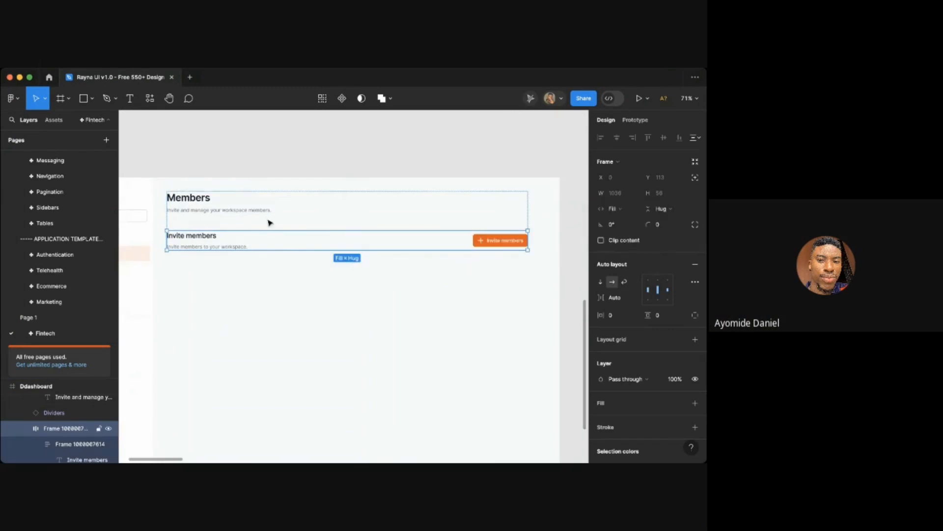
- Inspect the divider and the spacing inside the vertical auto layout
{"action": "left_click", "coordinate": [222, 207]}
{"action": "left_click", "coordinate": [270, 259]}
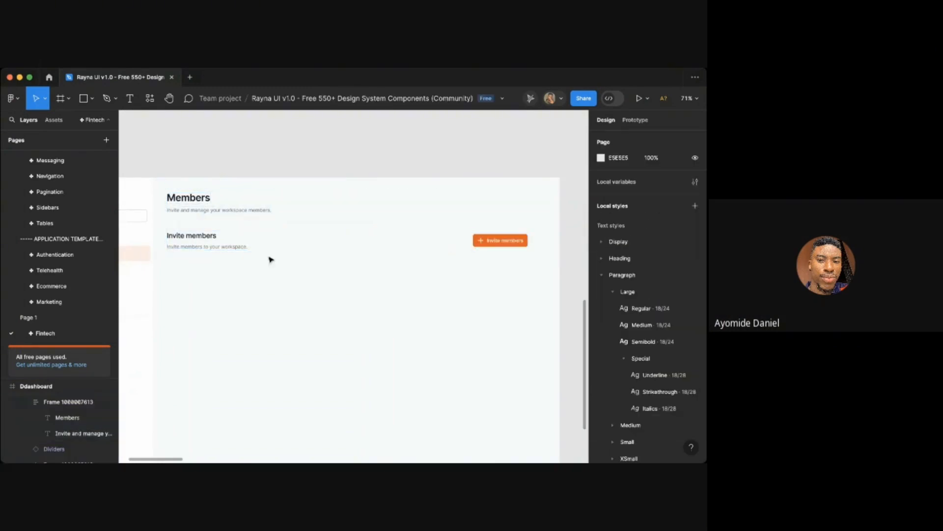
{"action": "left_click", "coordinate": [248, 229]}
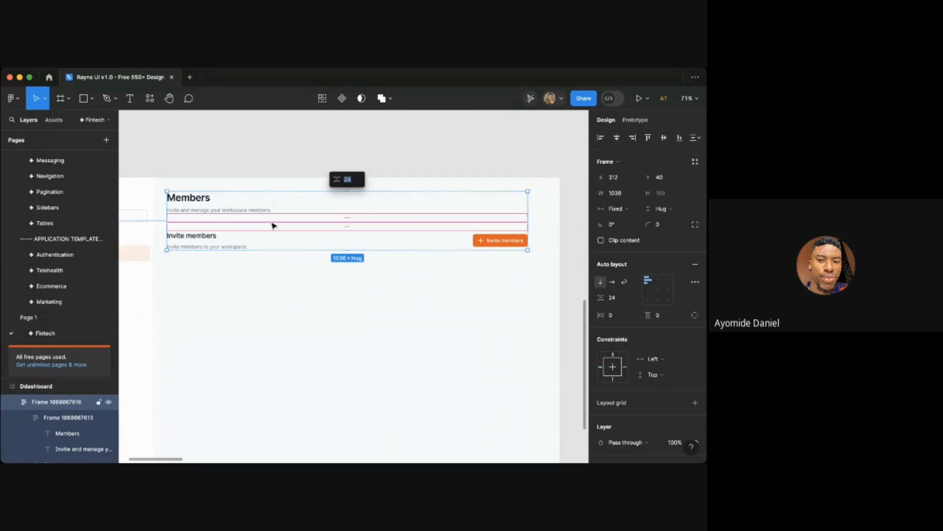
- Inspect the divider inside the vertical auto layout and its component properties
{"action": "scroll", "coordinate": [272, 221], "scroll_direction": "up", "scroll_amount": 5}
{"action": "left_click", "coordinate": [285, 329]}
{"action": "scroll", "coordinate": [279, 224], "scroll_direction": "up", "scroll_amount": 3}
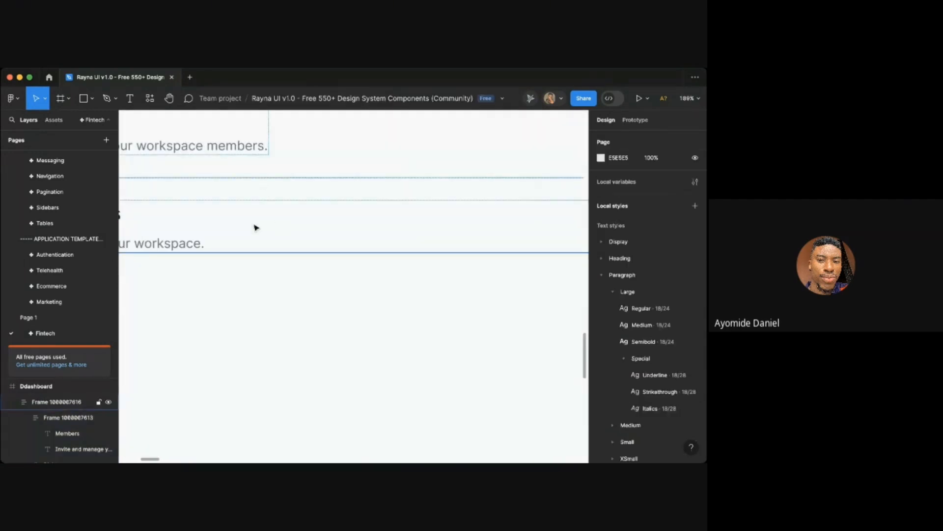
{"action": "left_click", "coordinate": [240, 178]}
{"action": "scroll", "coordinate": [194, 176], "scroll_direction": "down", "scroll_amount": 5}
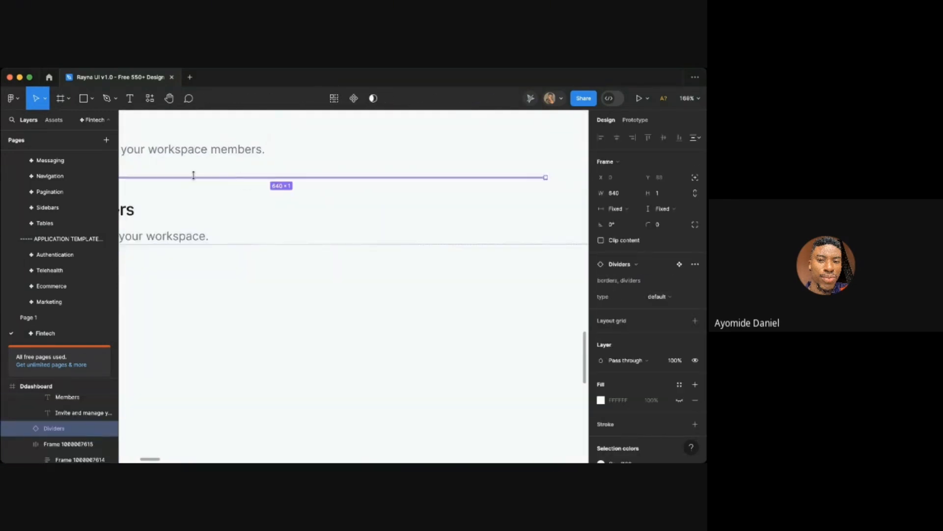
{"action": "scroll", "coordinate": [196, 179], "scroll_direction": "down", "scroll_amount": 3}
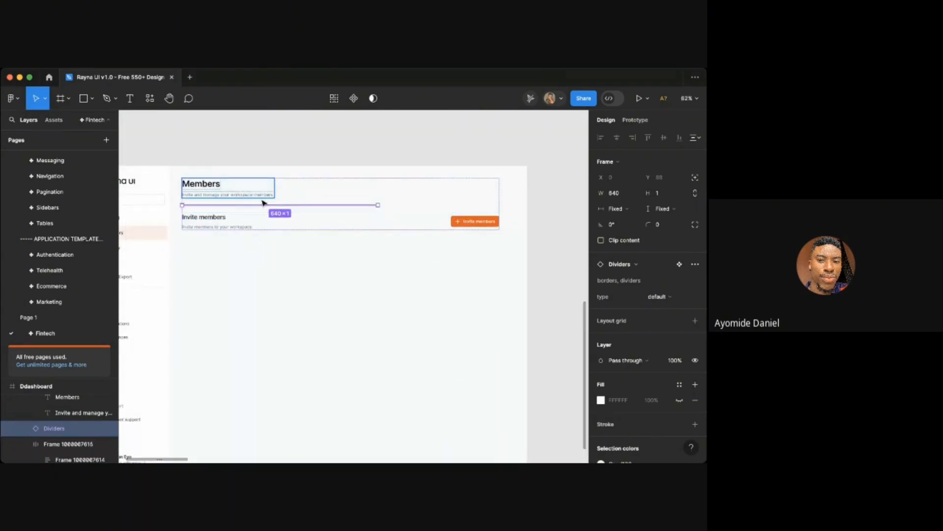
{"action": "scroll", "coordinate": [333, 239], "scroll_direction": "left", "scroll_amount": 2}
{"action": "scroll", "coordinate": [332, 238], "scroll_direction": "up", "scroll_amount": 1}
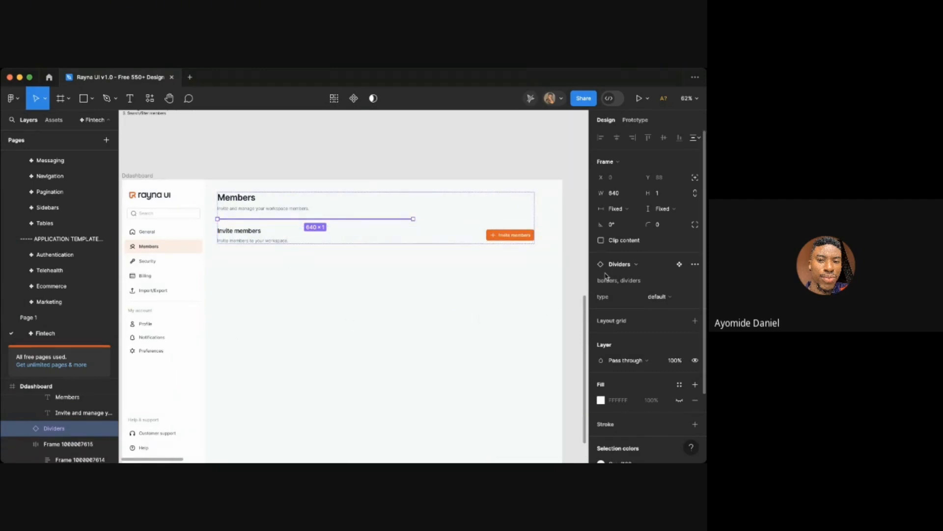
{"action": "left_click", "coordinate": [628, 211]}
{"action": "left_click", "coordinate": [634, 220]}
{"action": "left_click", "coordinate": [569, 198]}
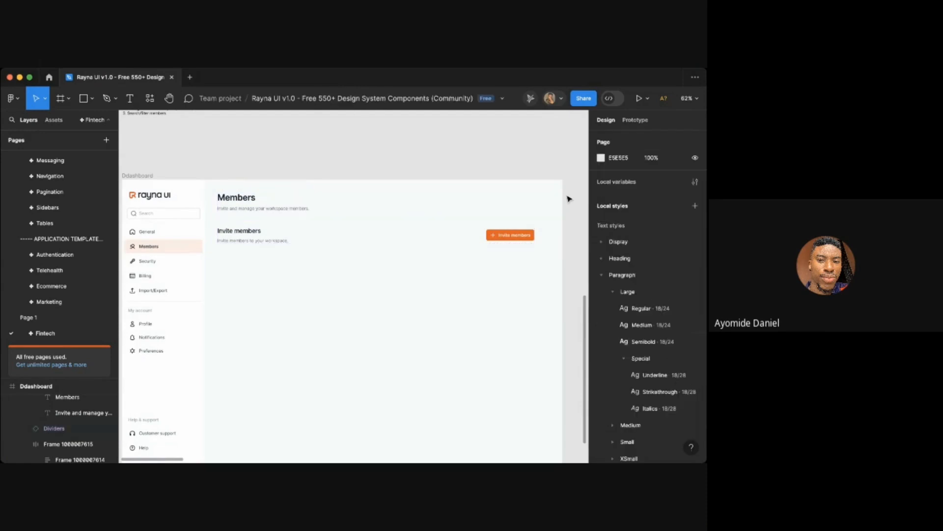
{"action": "scroll", "coordinate": [569, 198], "scroll_direction": "up", "scroll_amount": 3}
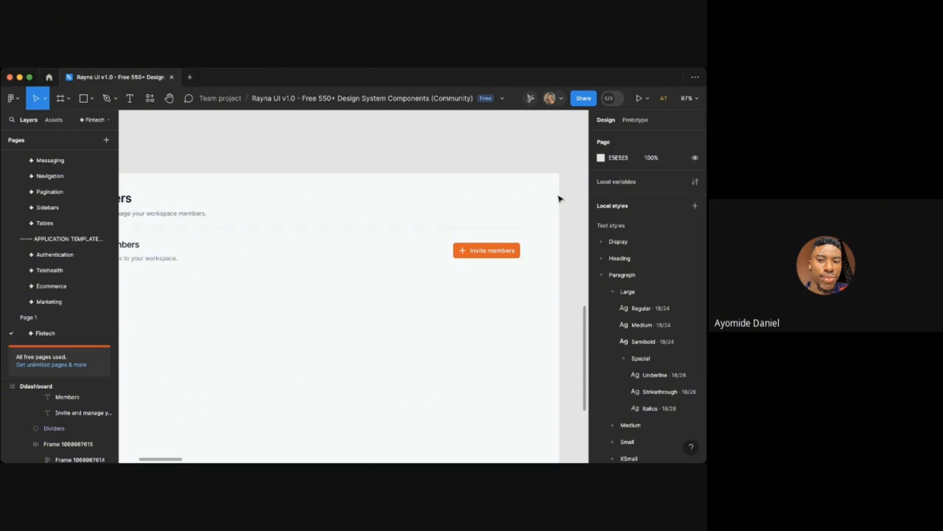
- Fill the vertical auto layout with the Shade/White color style
{"action": "left_click", "coordinate": [419, 254]}
{"action": "scroll", "coordinate": [419, 255], "scroll_direction": "down", "scroll_amount": 3}
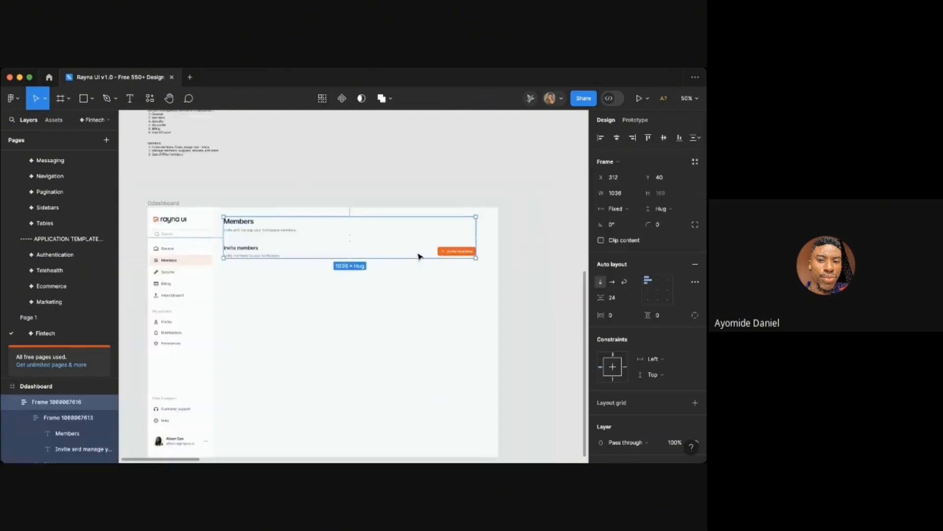
{"action": "scroll", "coordinate": [295, 245], "scroll_direction": "down", "scroll_amount": 1}
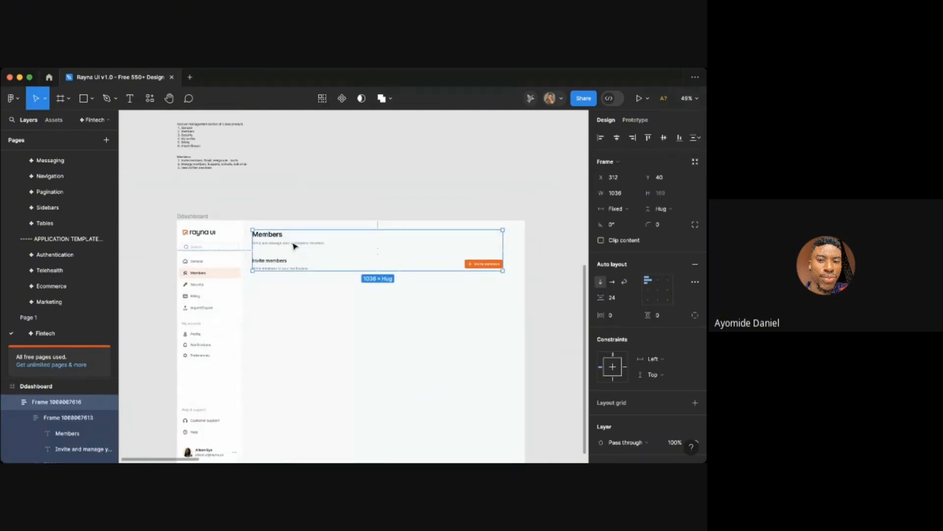
{"action": "scroll", "coordinate": [594, 326], "scroll_direction": "down", "scroll_amount": 1}
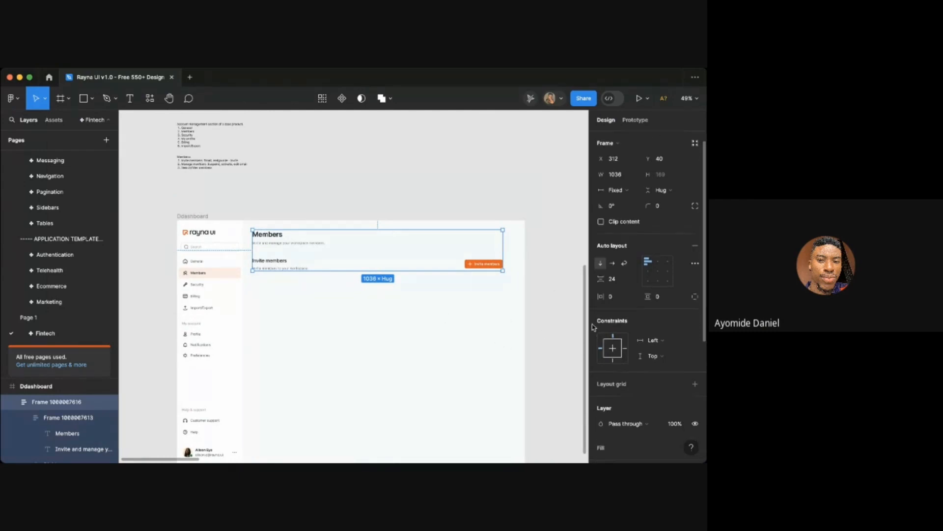
{"action": "scroll", "coordinate": [657, 371], "scroll_direction": "down", "scroll_amount": 5}
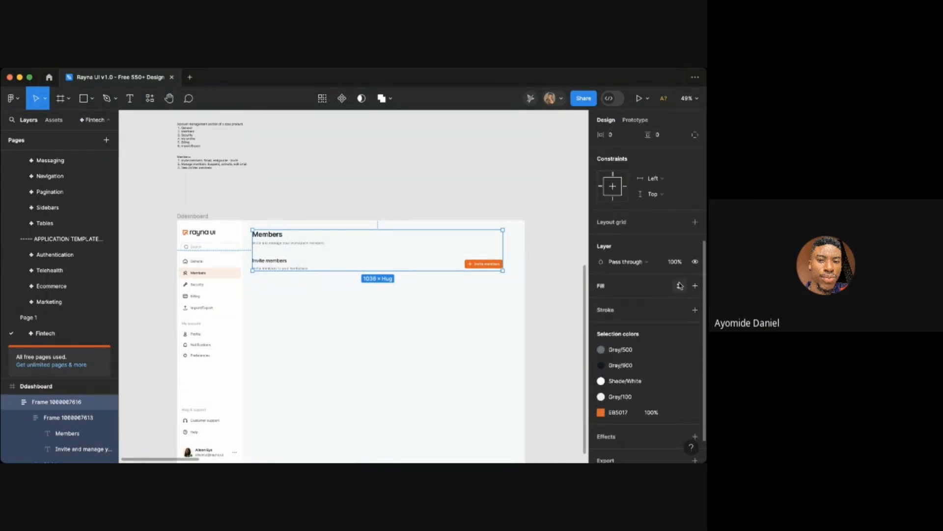
{"action": "left_click", "coordinate": [679, 286]}
{"action": "type", "text": "whi"}
{"action": "left_click", "coordinate": [496, 333]}
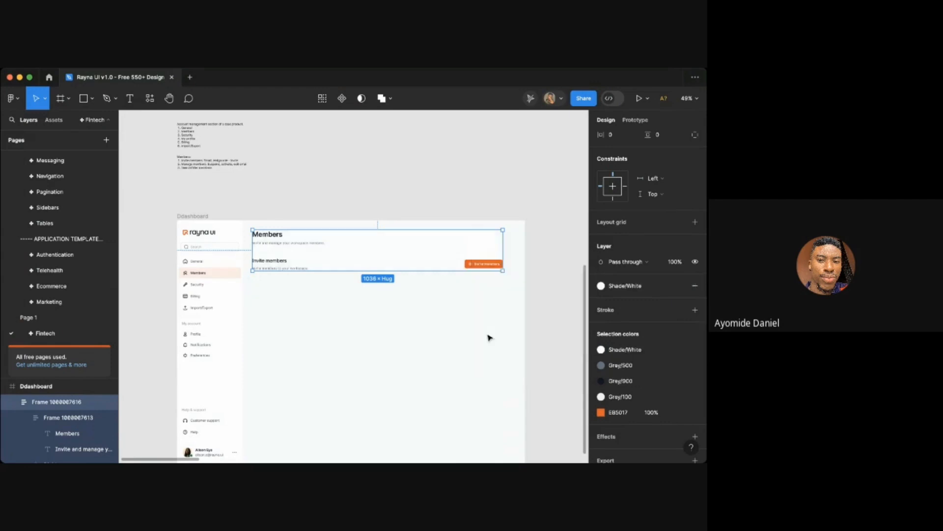
{"action": "left_click", "coordinate": [501, 326]}
- Set the vertical auto layout's horizontal and vertical padding to 24
{"action": "scroll", "coordinate": [344, 202], "scroll_direction": "up", "scroll_amount": 5}
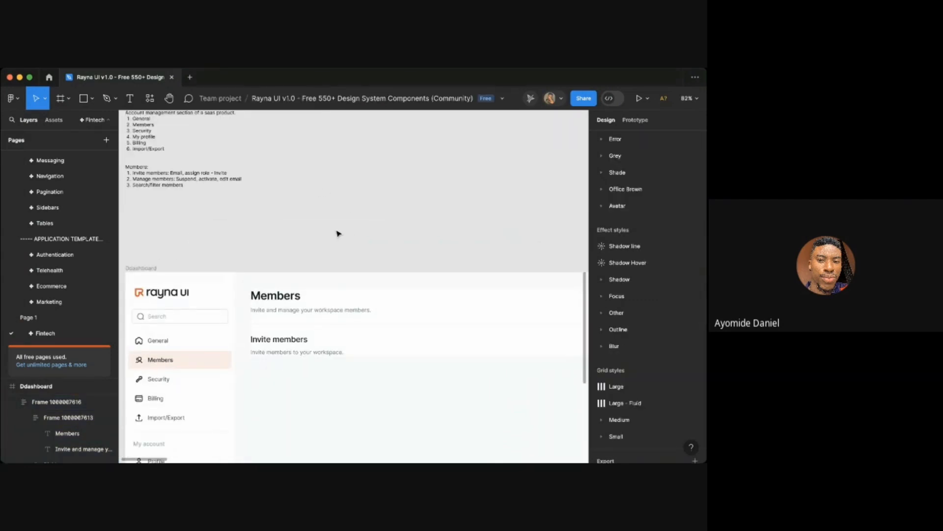
{"action": "scroll", "coordinate": [320, 231], "scroll_direction": "down", "scroll_amount": 5}
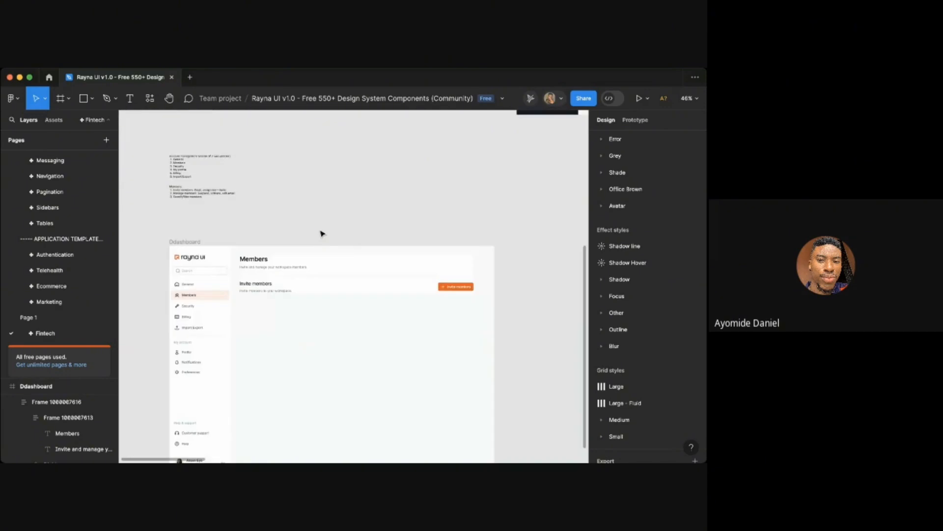
{"action": "scroll", "coordinate": [311, 271], "scroll_direction": "up", "scroll_amount": 2}
{"action": "left_click", "coordinate": [312, 270]}
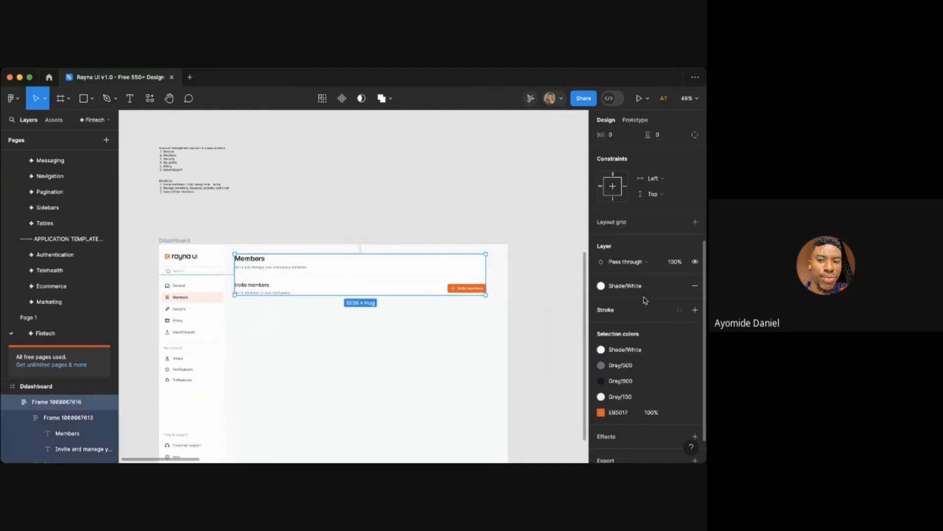
{"action": "scroll", "coordinate": [645, 301], "scroll_direction": "up", "scroll_amount": 4}
{"action": "left_click", "coordinate": [621, 317]}
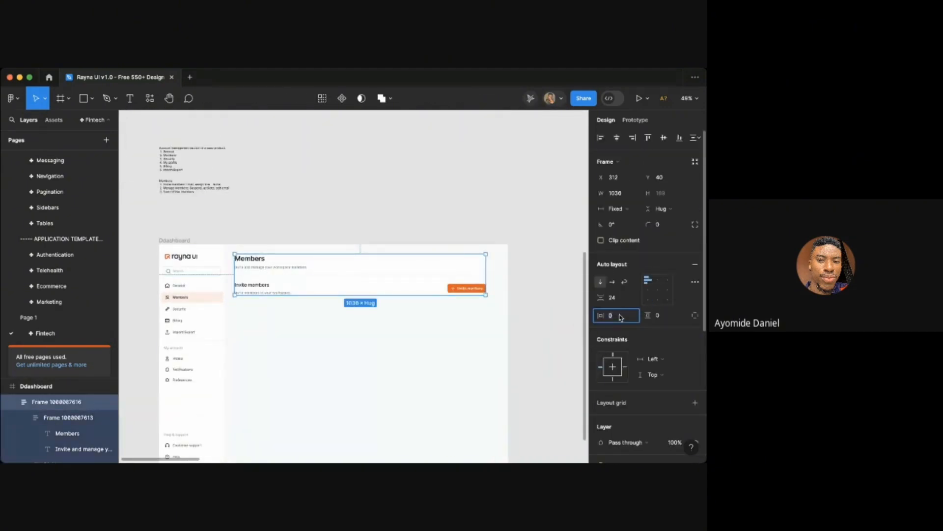
{"action": "type", "text": "24"}
{"action": "key", "text": "Return"}
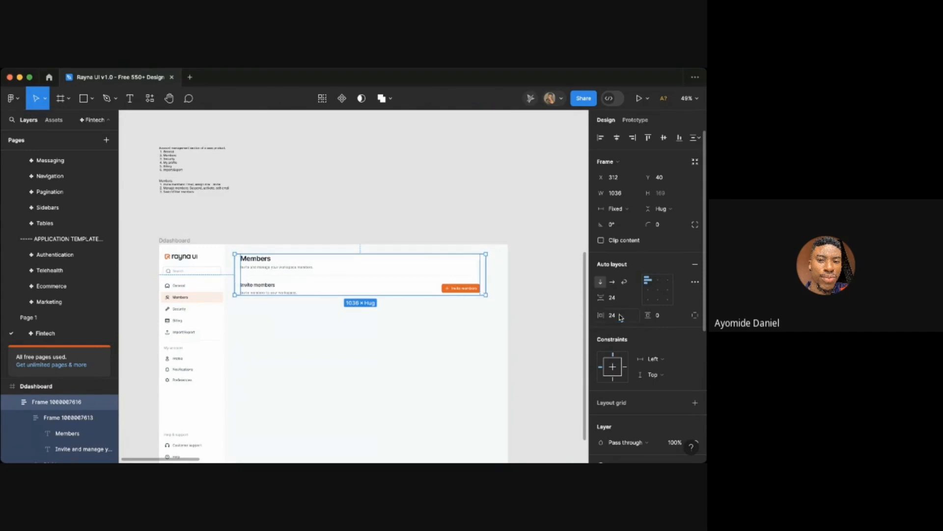
{"action": "left_click", "coordinate": [674, 315]}
{"action": "type", "text": "24"}
{"action": "key", "text": "Return"}
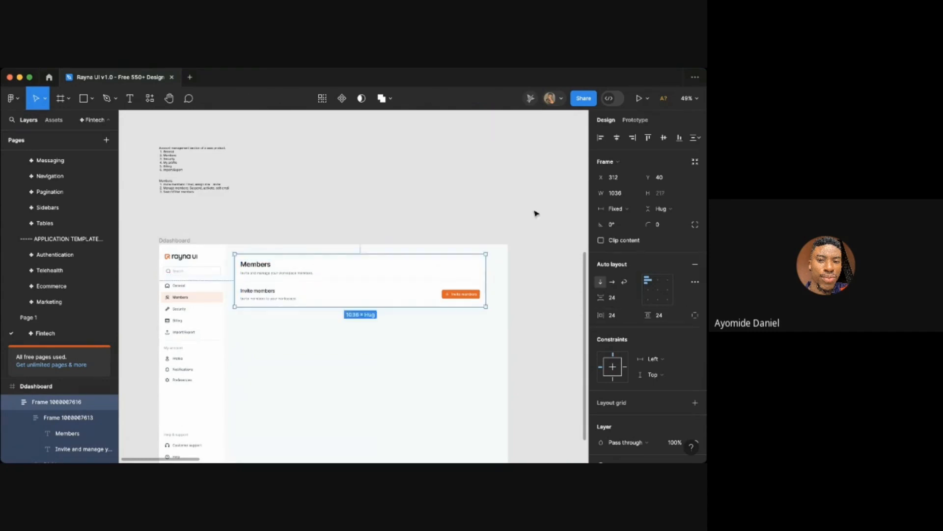
- Widen the vertical auto layout to about 1064 px
{"action": "left_click", "coordinate": [534, 212]}
{"action": "scroll", "coordinate": [531, 212], "scroll_direction": "down", "scroll_amount": 1}
{"action": "scroll", "coordinate": [429, 204], "scroll_direction": "up", "scroll_amount": 3}
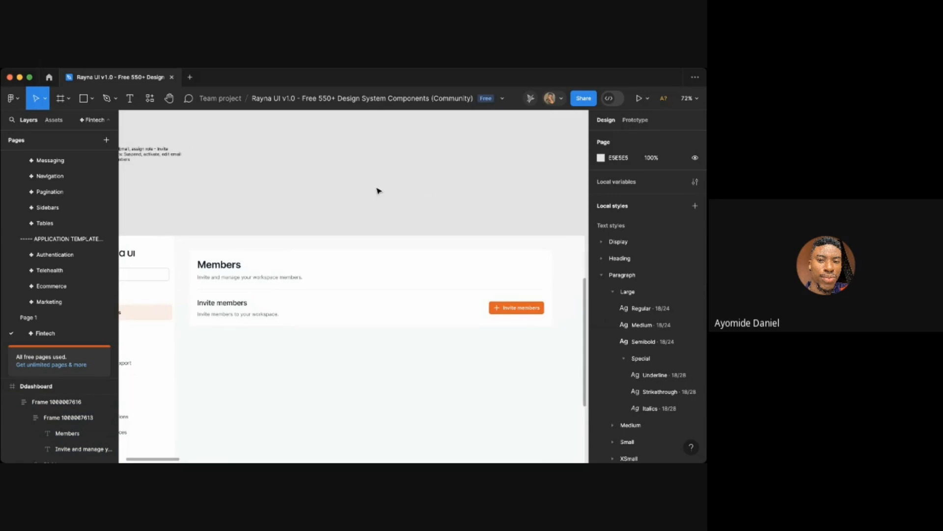
{"action": "scroll", "coordinate": [378, 191], "scroll_direction": "down", "scroll_amount": 3}
{"action": "left_click", "coordinate": [308, 243]}
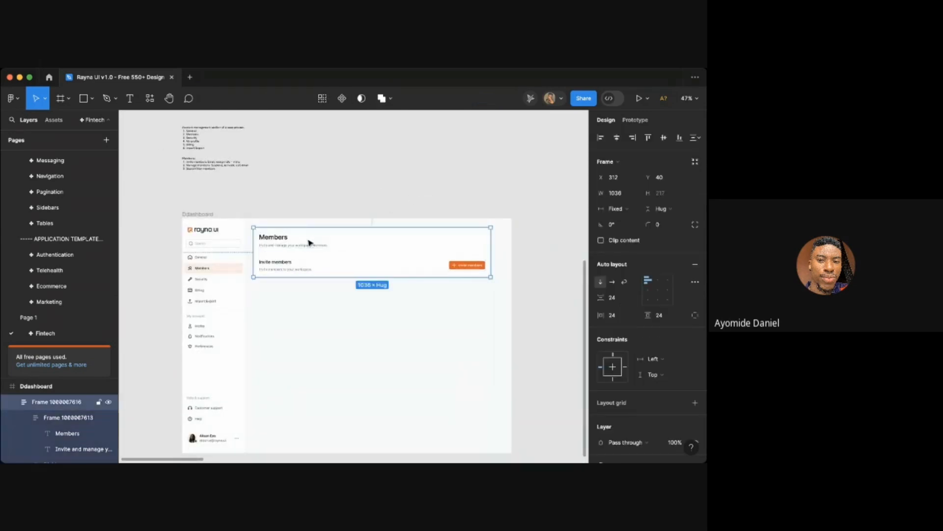
{"action": "key", "text": "ctrl+g"}
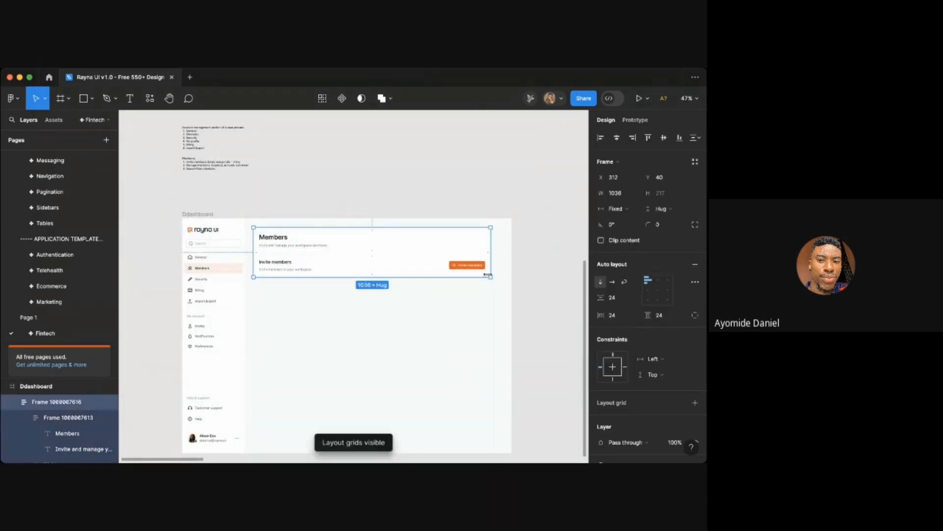
{"action": "left_click_drag", "start_coordinate": [496, 272], "coordinate": [497, 273]}
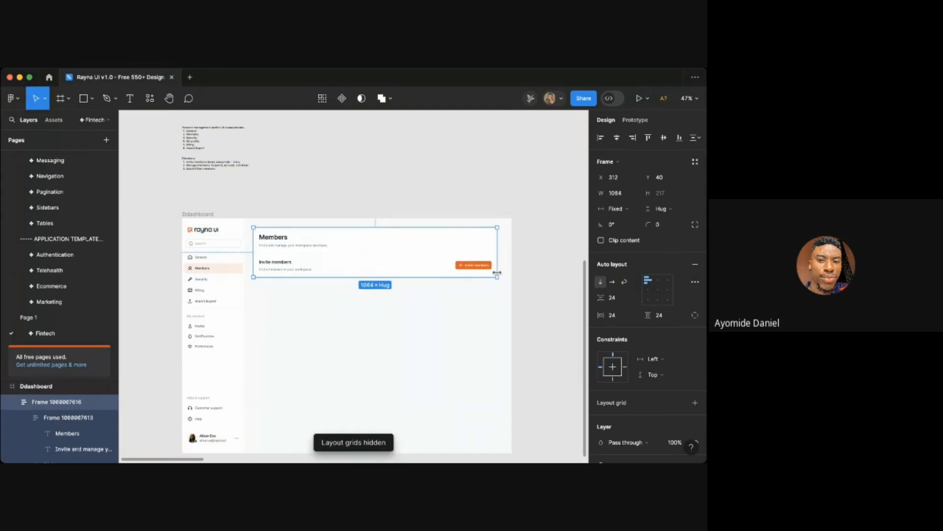
- Set the vertical auto layout's horizontal and vertical padding to 32
{"action": "left_click", "coordinate": [620, 315]}
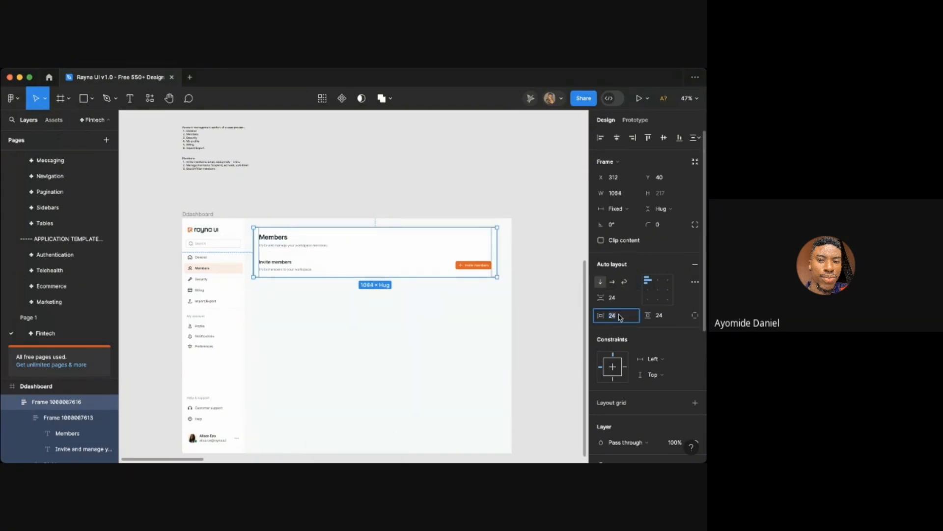
{"action": "type", "text": "32"}
{"action": "key", "text": "Return"}
{"action": "left_click", "coordinate": [669, 318]}
{"action": "type", "text": "3"}
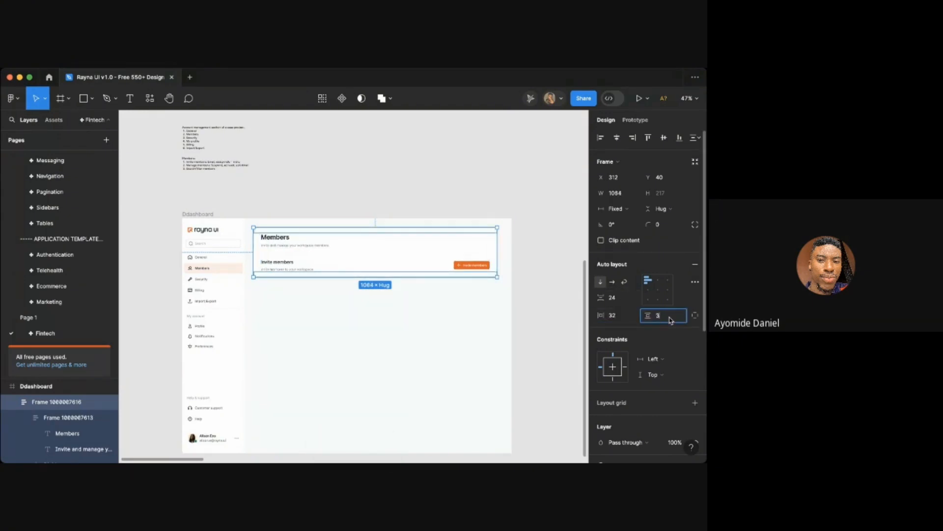
{"action": "type", "text": "2"}
{"action": "key", "text": "Return"}
- Examine the padded Members header layout on the dashboard
{"action": "left_click", "coordinate": [493, 322]}
{"action": "scroll", "coordinate": [253, 210], "scroll_direction": "up", "scroll_amount": 5}
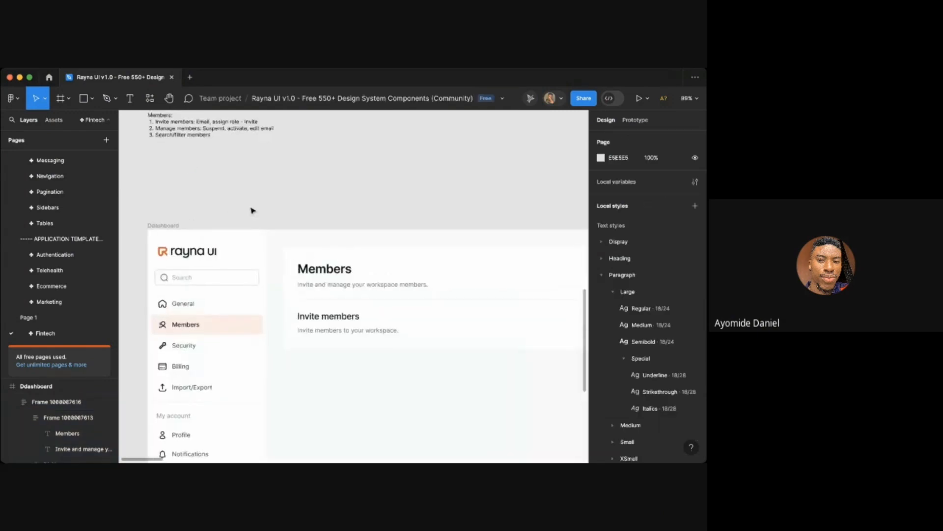
{"action": "scroll", "coordinate": [252, 211], "scroll_direction": "down", "scroll_amount": 3}
{"action": "scroll", "coordinate": [322, 271], "scroll_direction": "right", "scroll_amount": 1}
{"action": "scroll", "coordinate": [322, 271], "scroll_direction": "down", "scroll_amount": 1}
{"action": "left_click", "coordinate": [336, 270]}
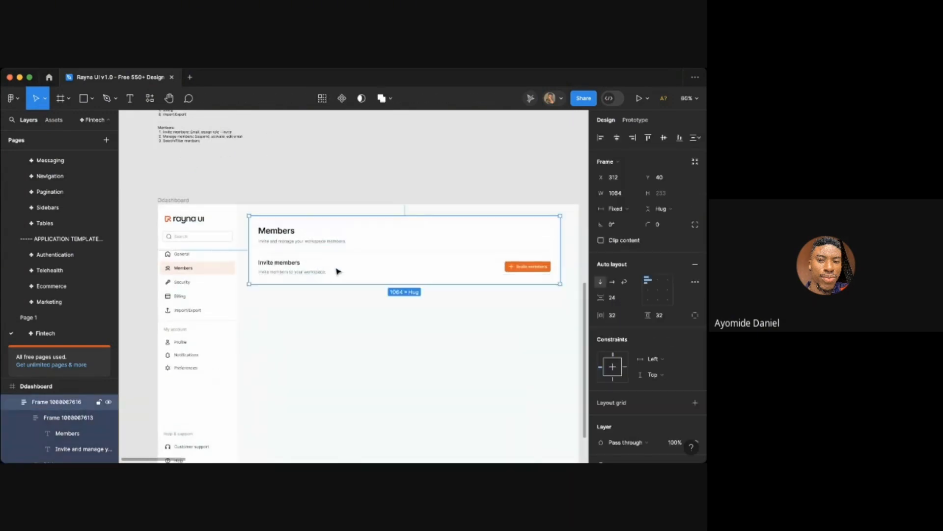
{"action": "scroll", "coordinate": [337, 271], "scroll_direction": "down", "scroll_amount": 1}
{"action": "scroll", "coordinate": [337, 270], "scroll_direction": "right", "scroll_amount": 1}
{"action": "scroll", "coordinate": [270, 243], "scroll_direction": "up", "scroll_amount": 5}
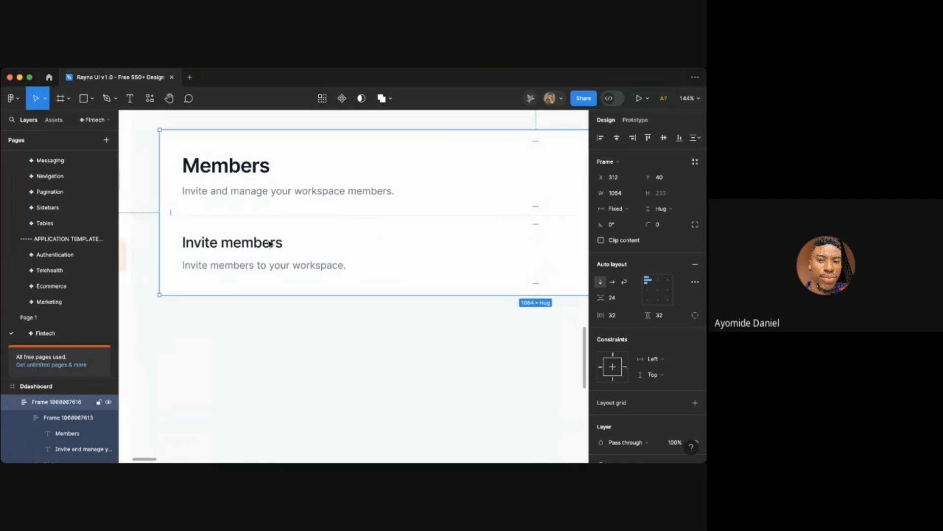
{"action": "left_click", "coordinate": [290, 339]}
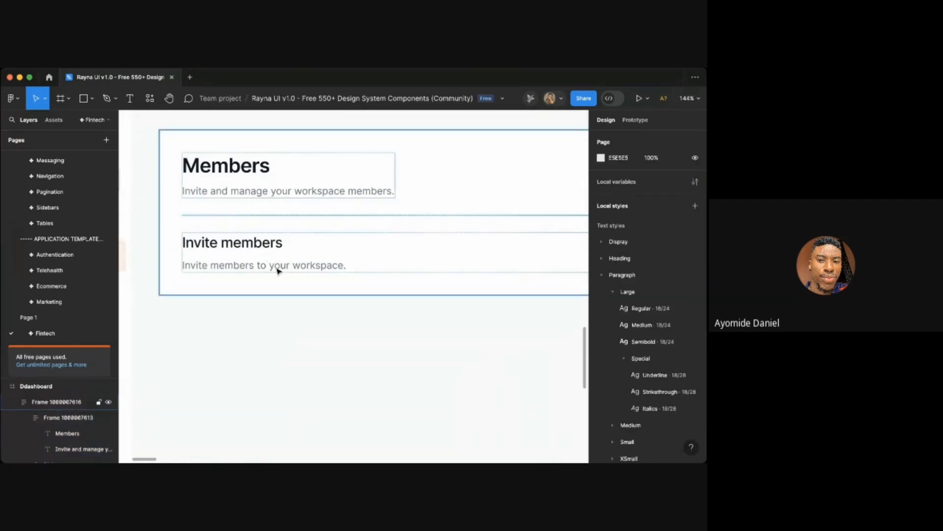
{"action": "scroll", "coordinate": [292, 306], "scroll_direction": "down", "scroll_amount": 3}
{"action": "key", "text": "t"}
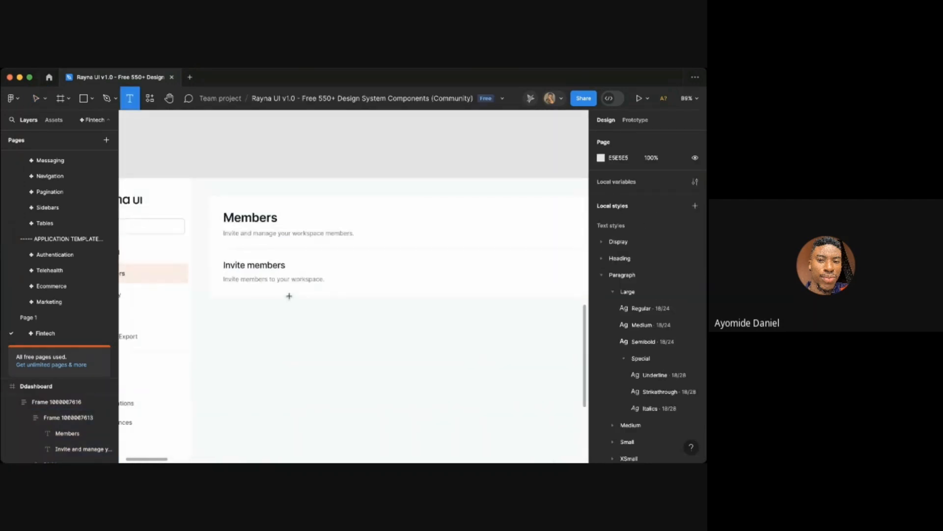
{"action": "scroll", "coordinate": [302, 280], "scroll_direction": "down", "scroll_amount": 2}
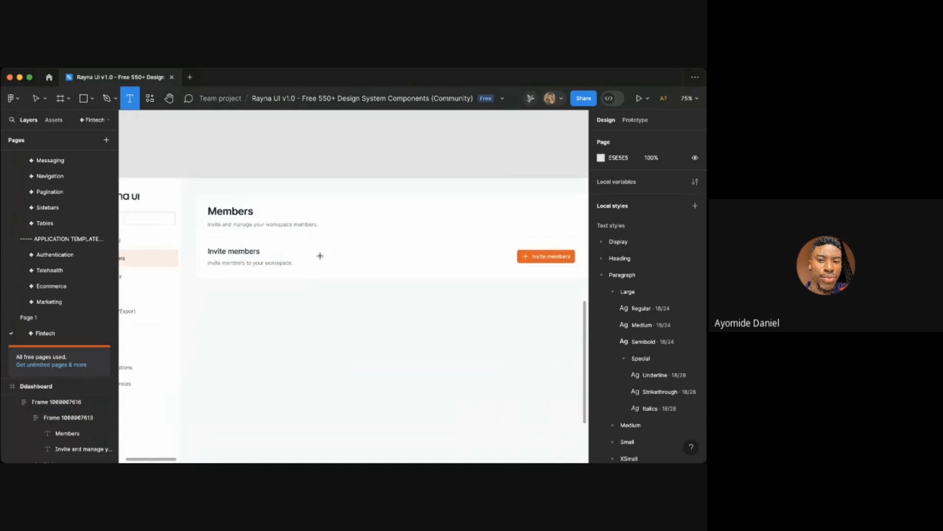
{"action": "key", "text": "v"}
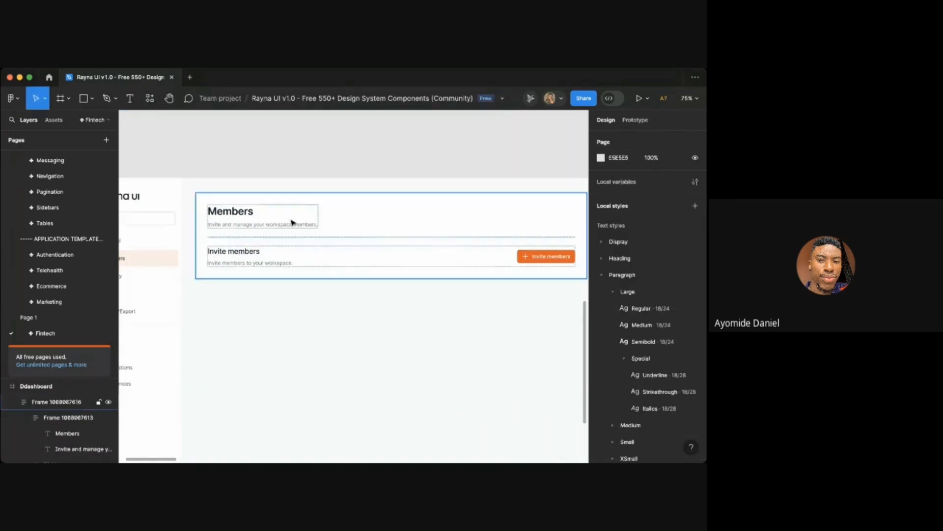
- Ungroup the Members title frame and delete the 'Invite and manage your workspace members.' subtitle
{"action": "double_click", "coordinate": [287, 213]}
{"action": "key", "text": "super+shift+g"}
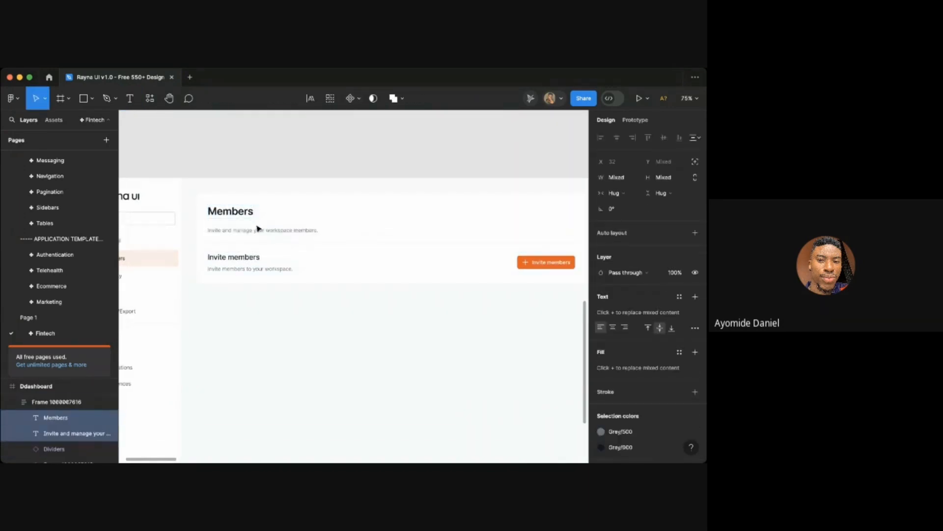
{"action": "left_click", "coordinate": [252, 232]}
{"action": "key", "text": "Delete"}
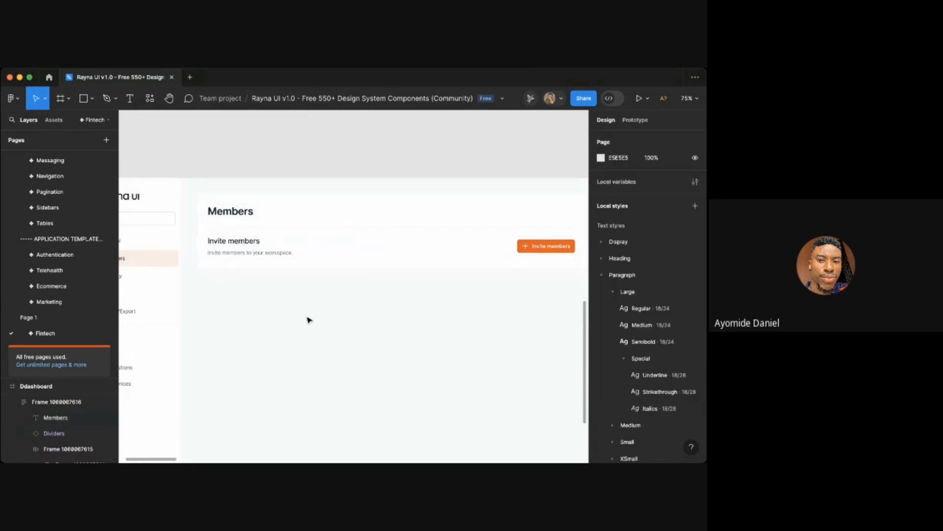
{"action": "scroll", "coordinate": [308, 320], "scroll_direction": "right", "scroll_amount": 1}
{"action": "key", "text": "t"}
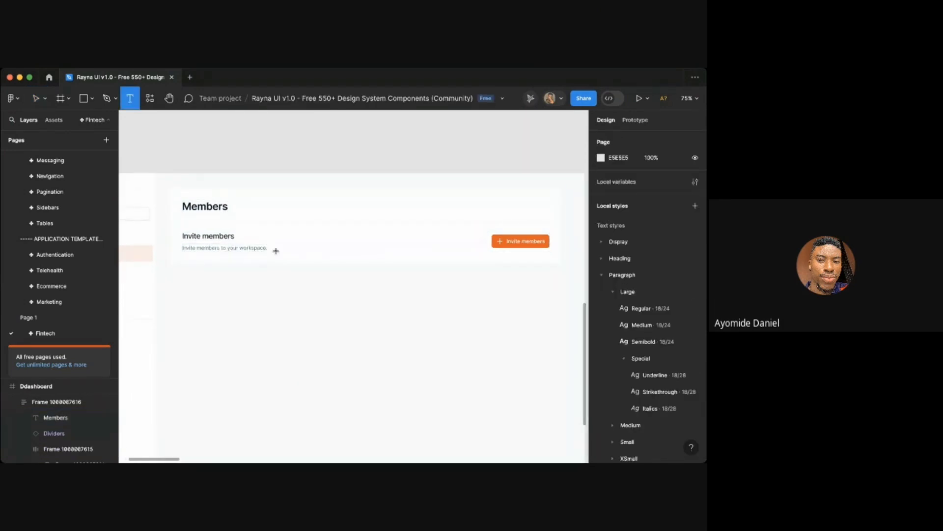
{"action": "left_click", "coordinate": [263, 248]}
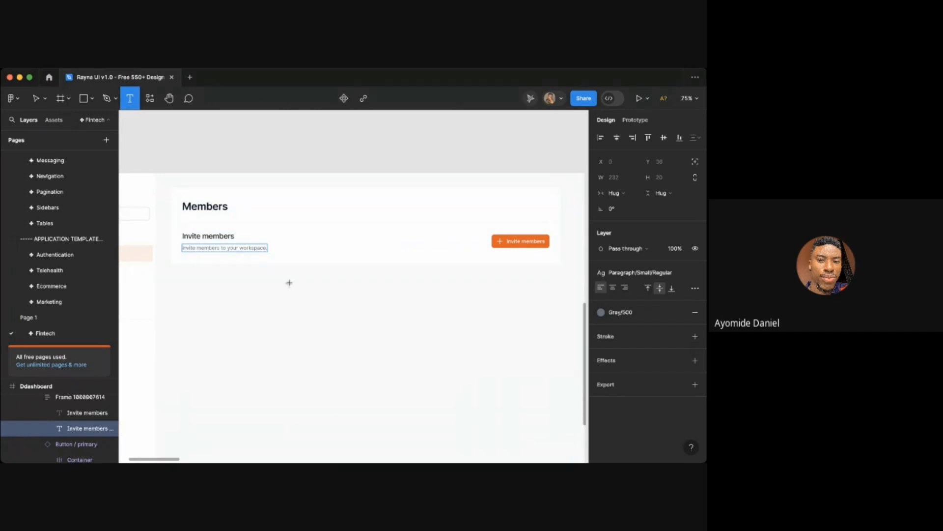
{"action": "key", "text": "super+Tab"}
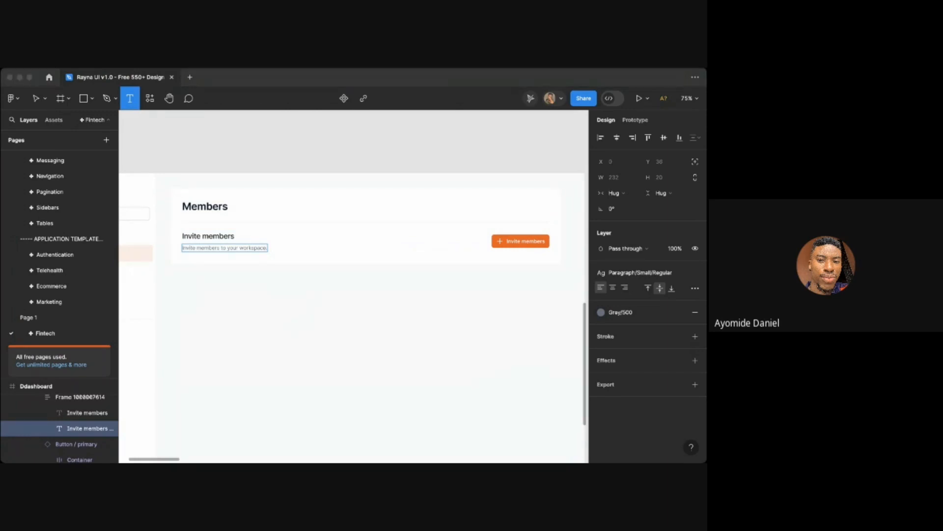
{"action": "key", "text": "super+Tab"}
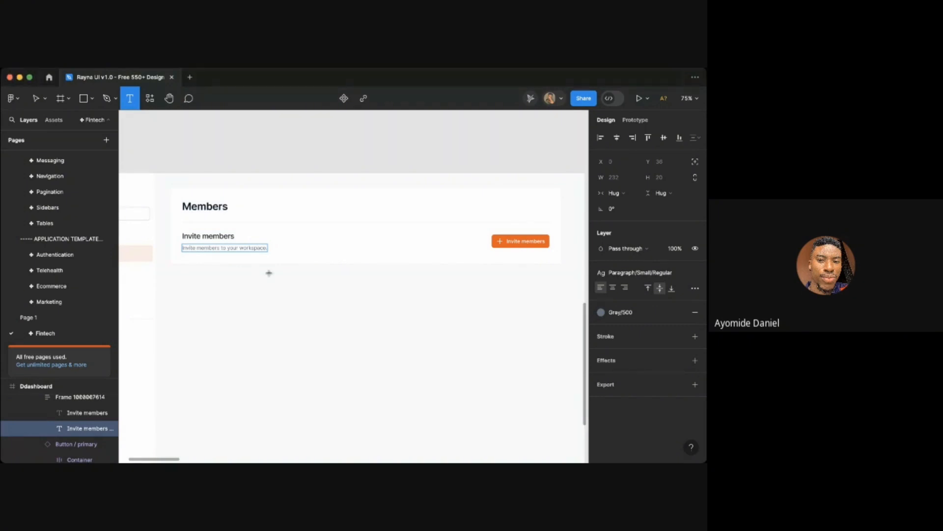
{"action": "key", "text": "Escape"}
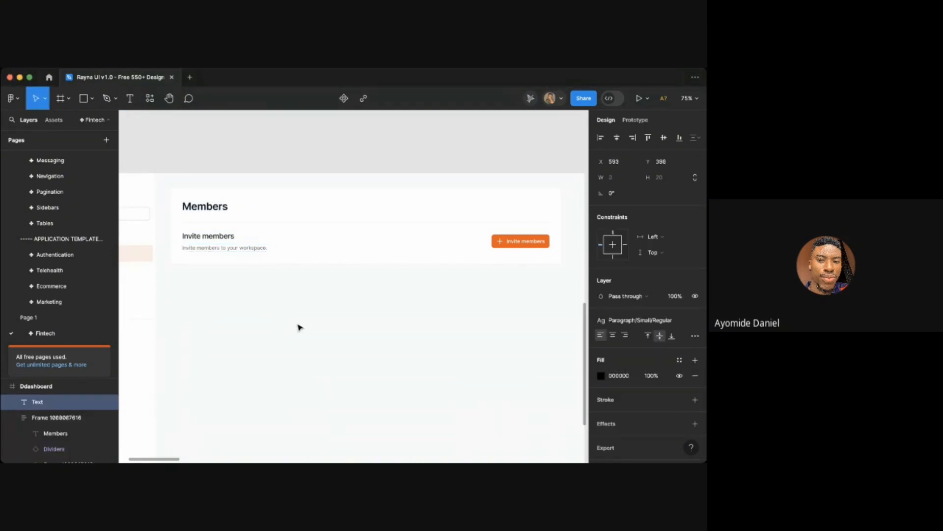
- Duplicate the divider so a second one sits below the Invite members row
{"action": "scroll", "coordinate": [297, 326], "scroll_direction": "down", "scroll_amount": 3}
{"action": "scroll", "coordinate": [259, 262], "scroll_direction": "up", "scroll_amount": 3}
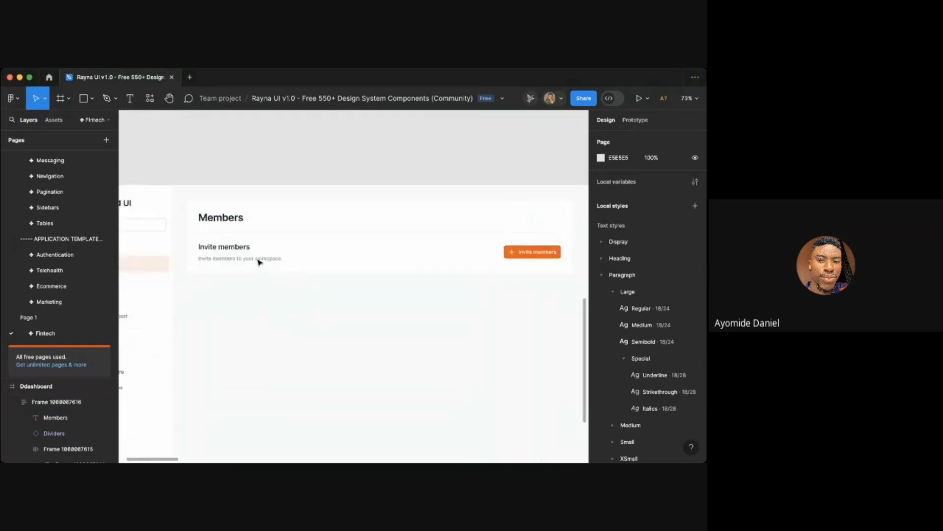
{"action": "scroll", "coordinate": [259, 261], "scroll_direction": "down", "scroll_amount": 2}
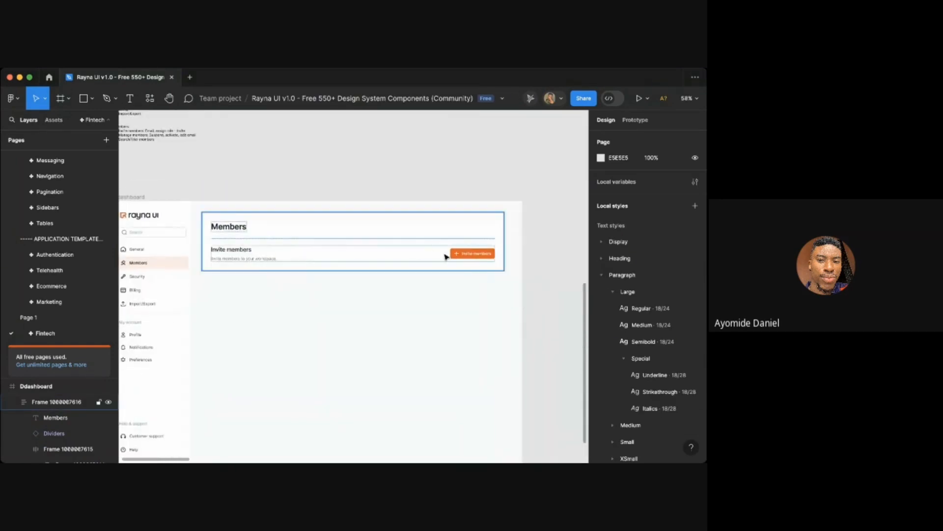
{"action": "left_click", "coordinate": [257, 257]}
{"action": "scroll", "coordinate": [256, 241], "scroll_direction": "up", "scroll_amount": 5}
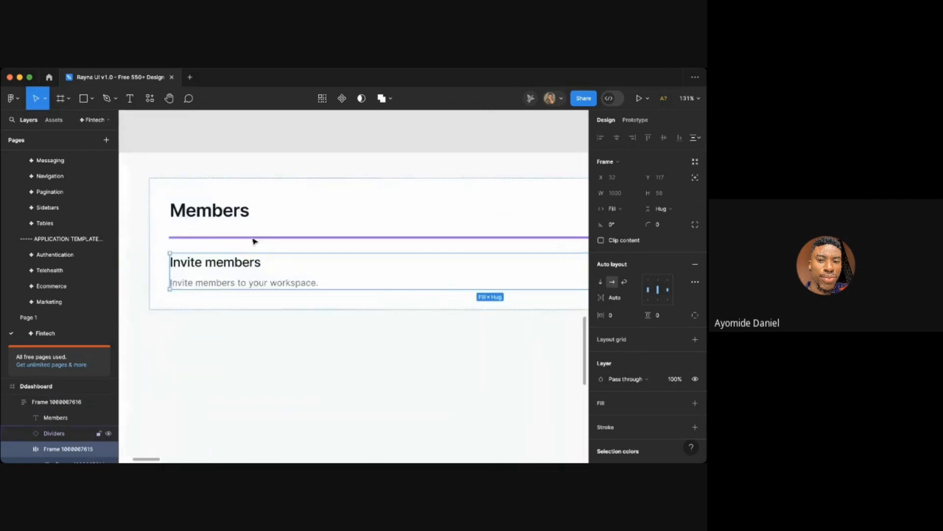
{"action": "left_click", "coordinate": [252, 239]}
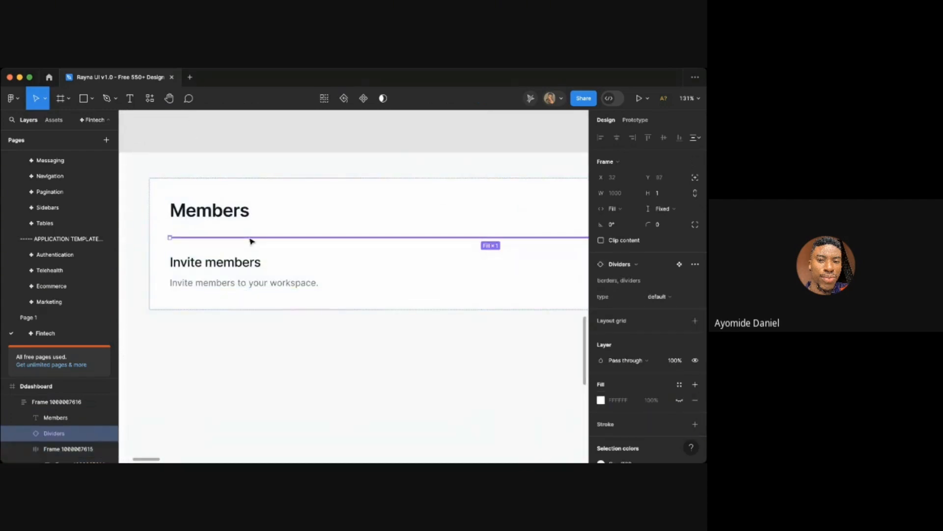
{"action": "key", "text": "ctrl+d"}
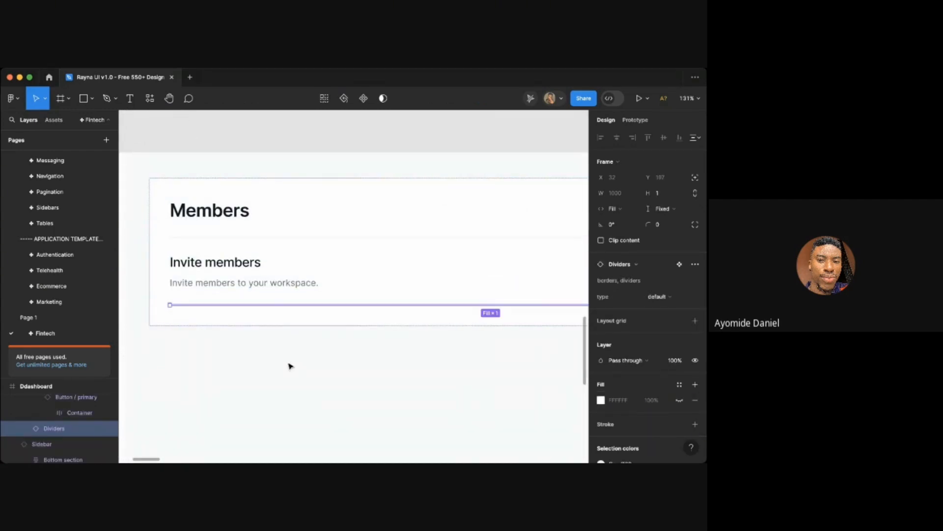
{"action": "left_click", "coordinate": [290, 366]}
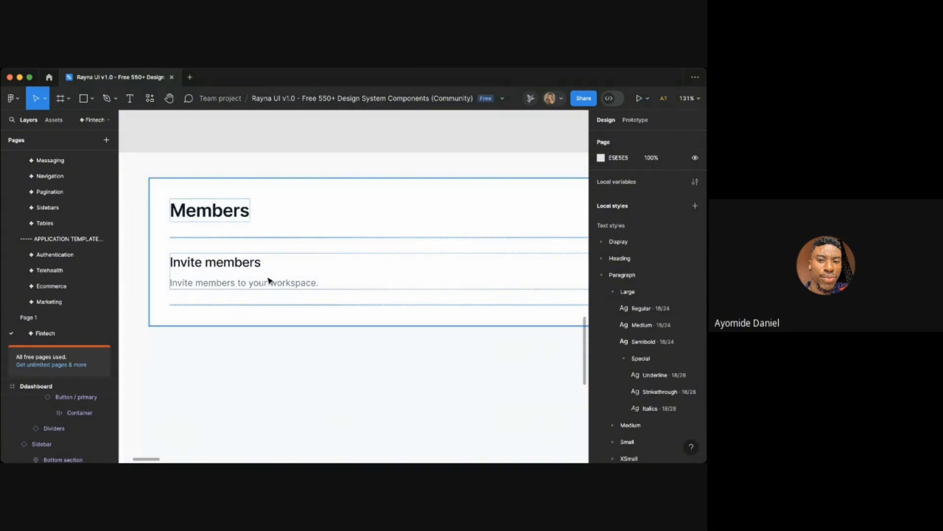
- Insert an input component from the assets library into the Members header layout below the second divider
{"action": "scroll", "coordinate": [269, 281], "scroll_direction": "down", "scroll_amount": 5}
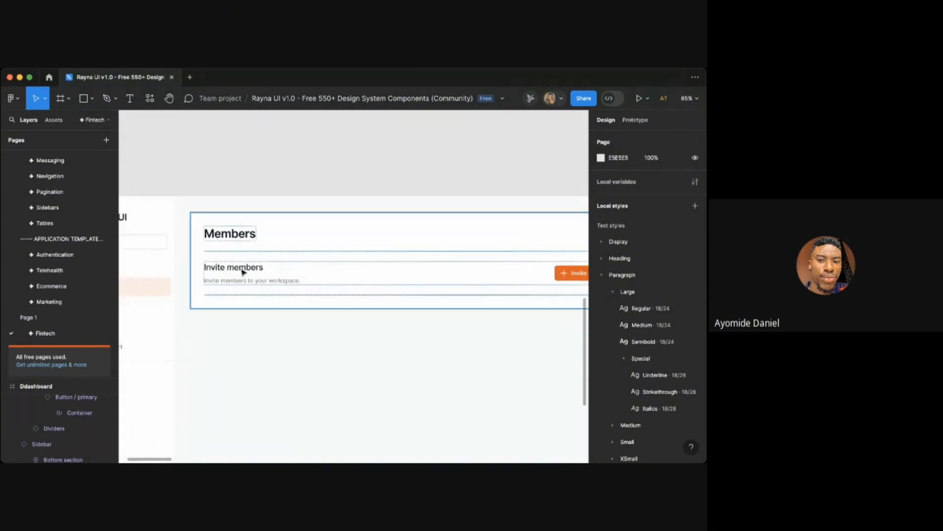
{"action": "scroll", "coordinate": [310, 362], "scroll_direction": "down", "scroll_amount": 1}
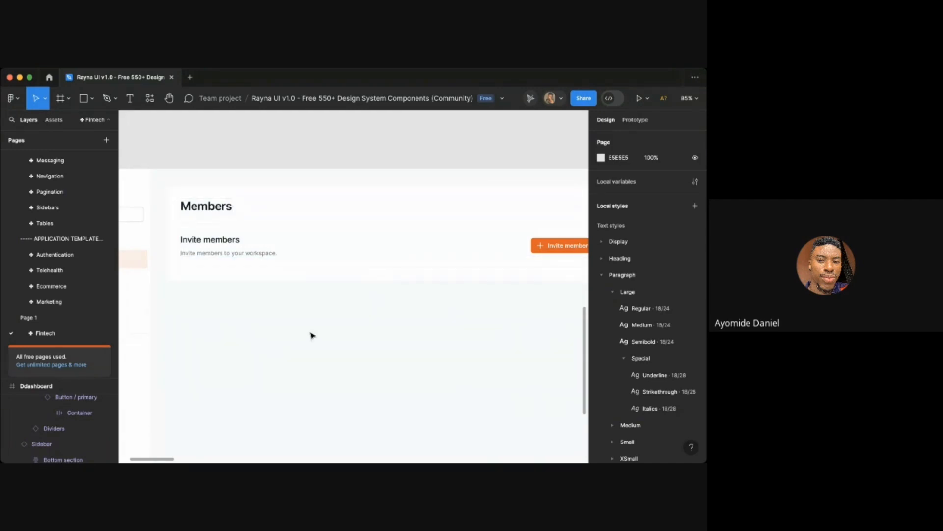
{"action": "left_click", "coordinate": [241, 248]}
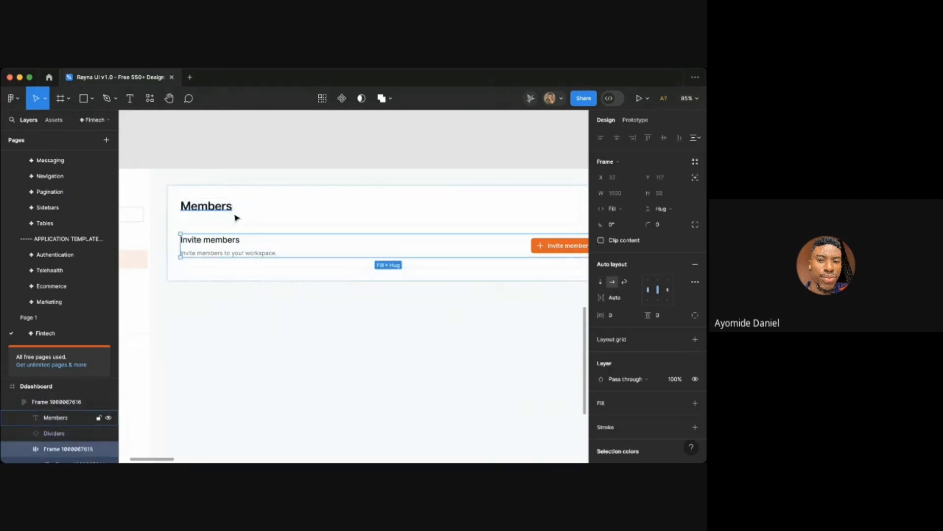
{"action": "left_click", "coordinate": [243, 213]}
{"action": "left_click", "coordinate": [148, 97]}
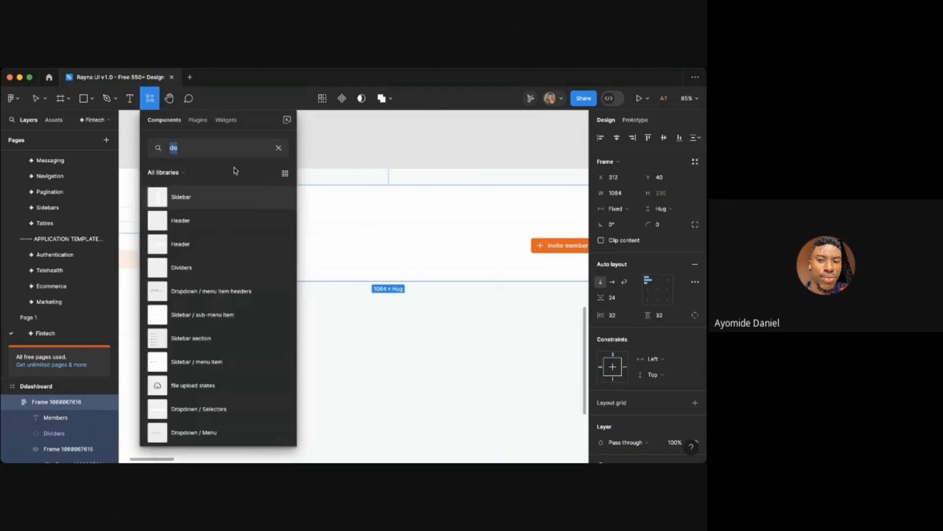
{"action": "type", "text": "search"}
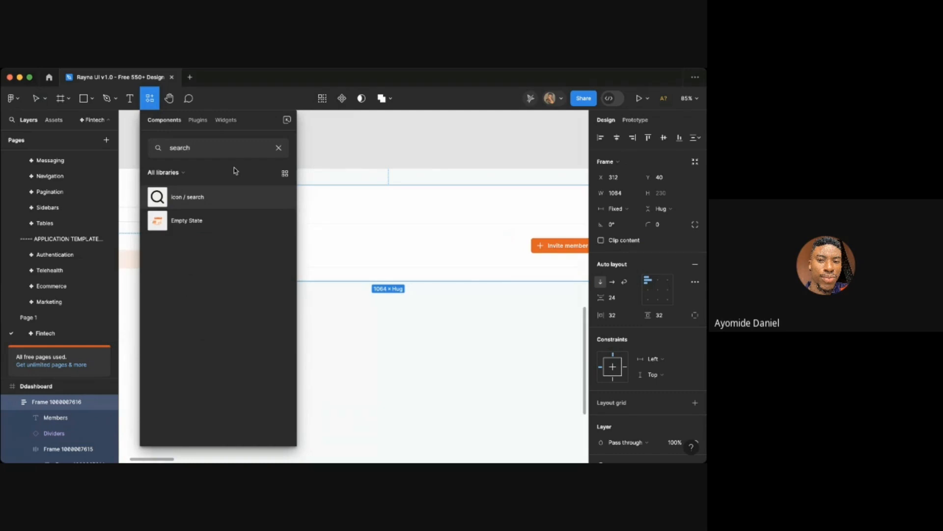
{"action": "key", "text": "super+a"}
{"action": "type", "text": "input"}
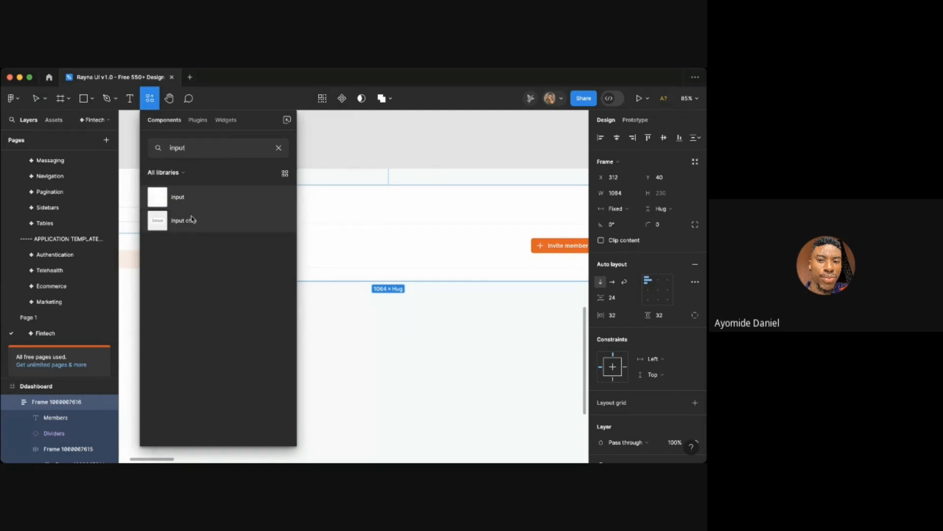
{"action": "left_click_drag", "start_coordinate": [196, 204], "coordinate": [466, 298]}
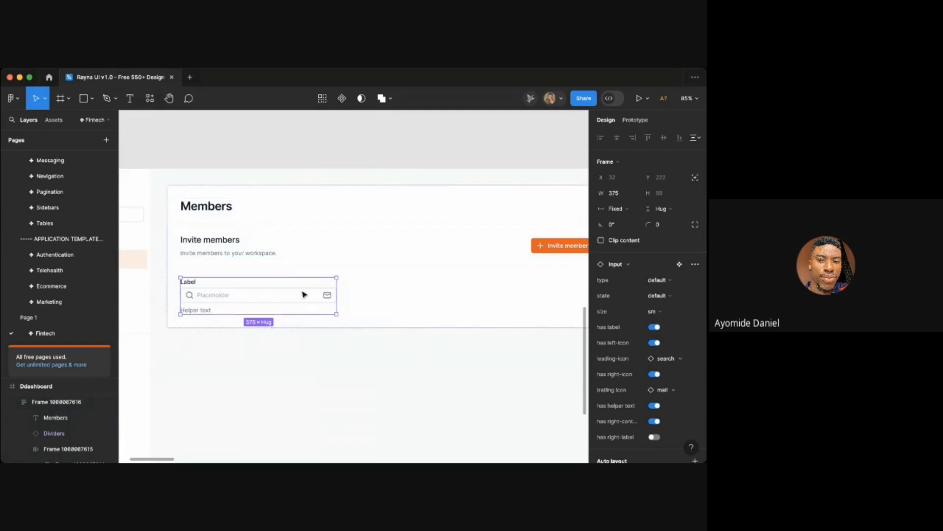
- Turn off the input's right icon, helper text, right content and label options
{"action": "left_click", "coordinate": [405, 384]}
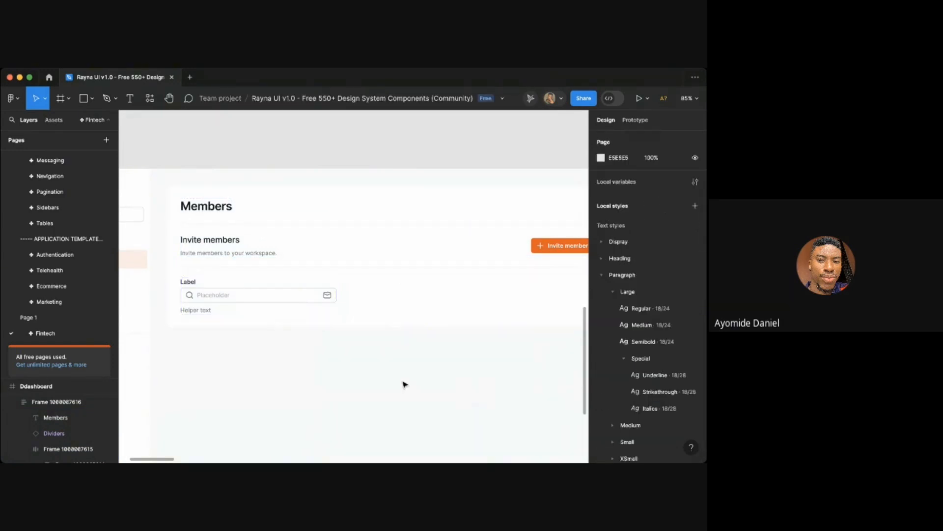
{"action": "key", "text": "super+z"}
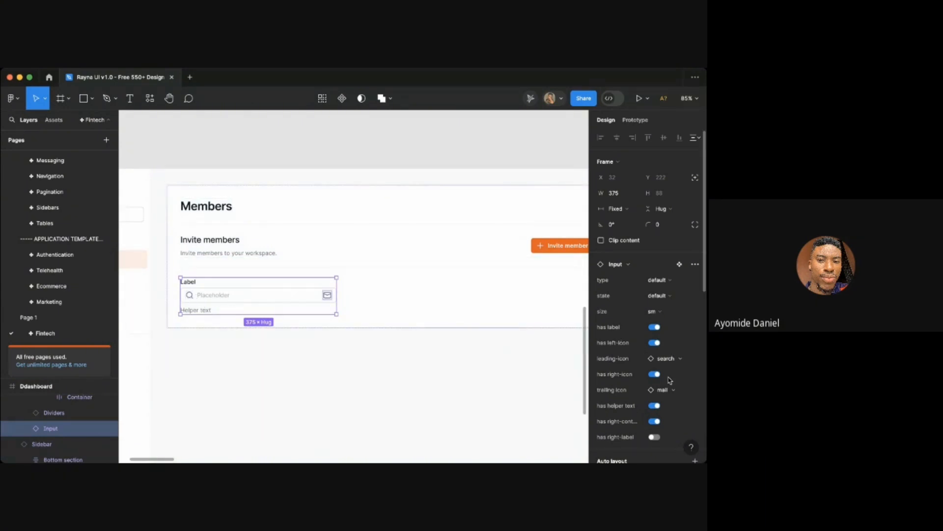
{"action": "scroll", "coordinate": [670, 380], "scroll_direction": "down", "scroll_amount": 2}
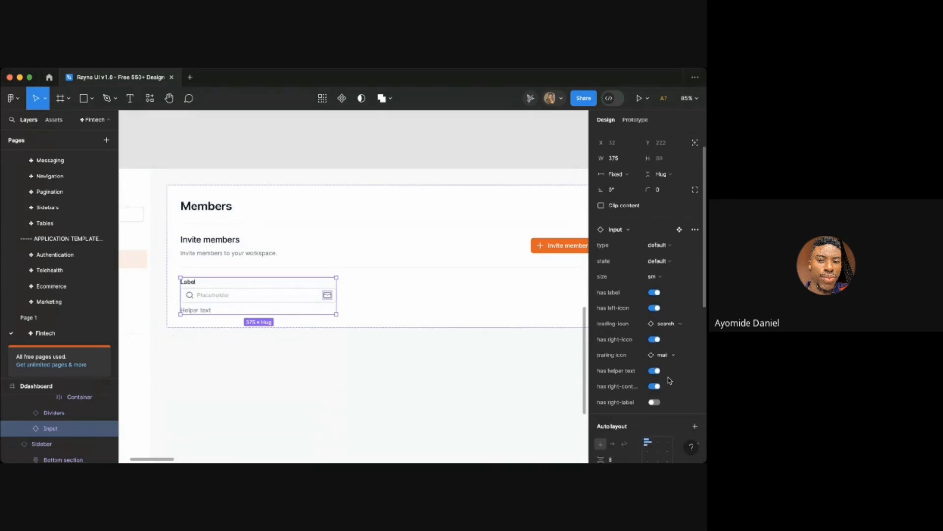
{"action": "left_click", "coordinate": [654, 334]}
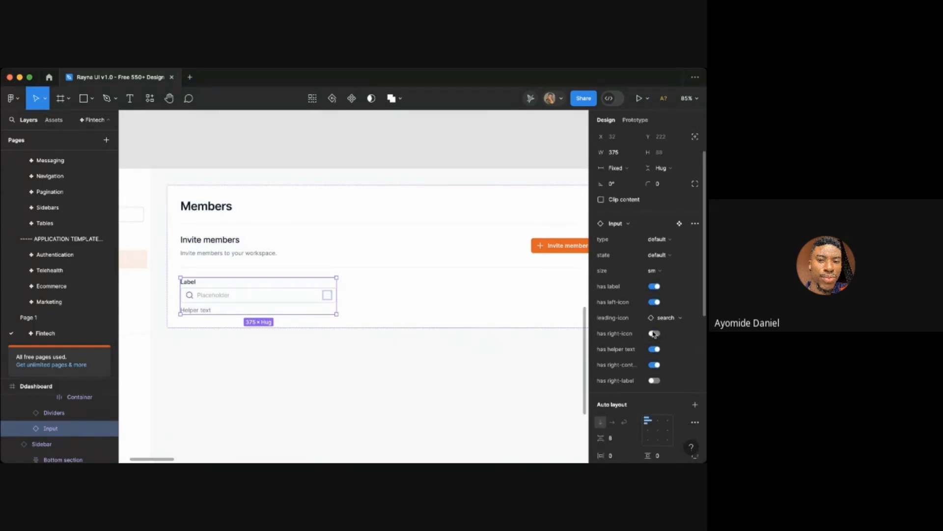
{"action": "left_click", "coordinate": [656, 349]}
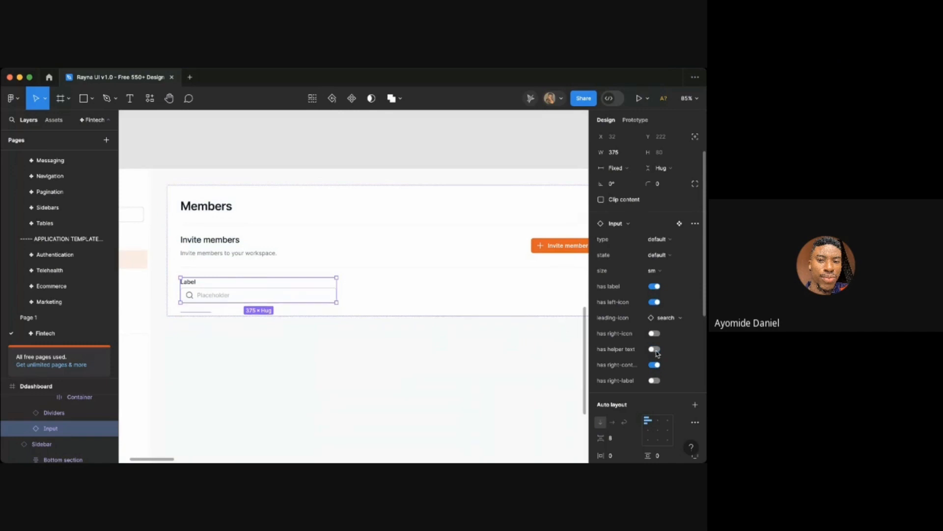
{"action": "left_click", "coordinate": [655, 365]}
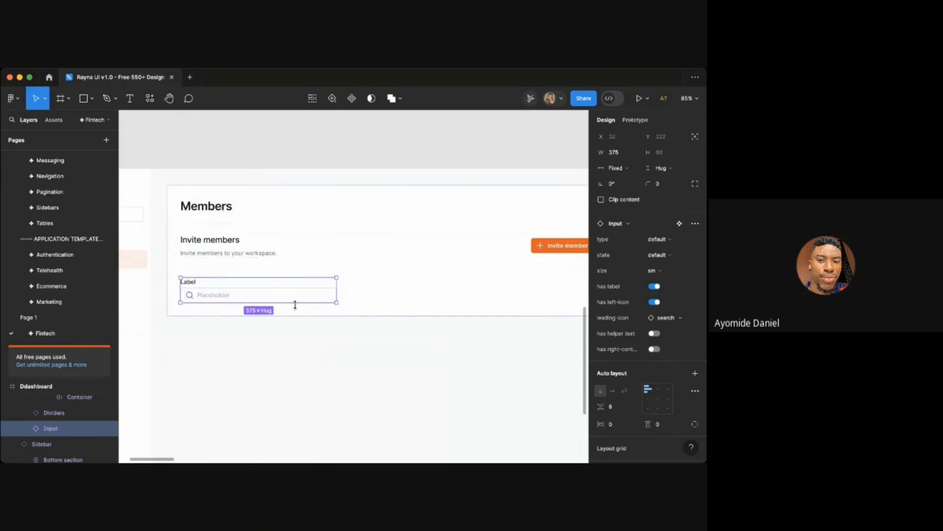
{"action": "left_click", "coordinate": [655, 286]}
{"action": "left_click", "coordinate": [333, 339]}
- Replace the input's placeholder text with 'Search for members'
{"action": "scroll", "coordinate": [310, 330], "scroll_direction": "left", "scroll_amount": 1}
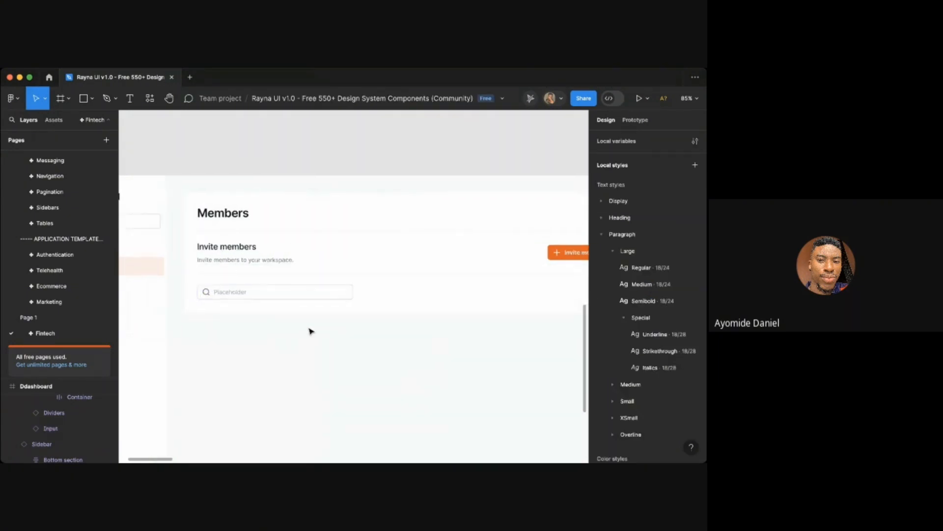
{"action": "key", "text": "t"}
{"action": "left_click", "coordinate": [238, 292]}
{"action": "double_click", "coordinate": [238, 292]}
{"action": "scroll", "coordinate": [237, 292], "scroll_direction": "up", "scroll_amount": 3}
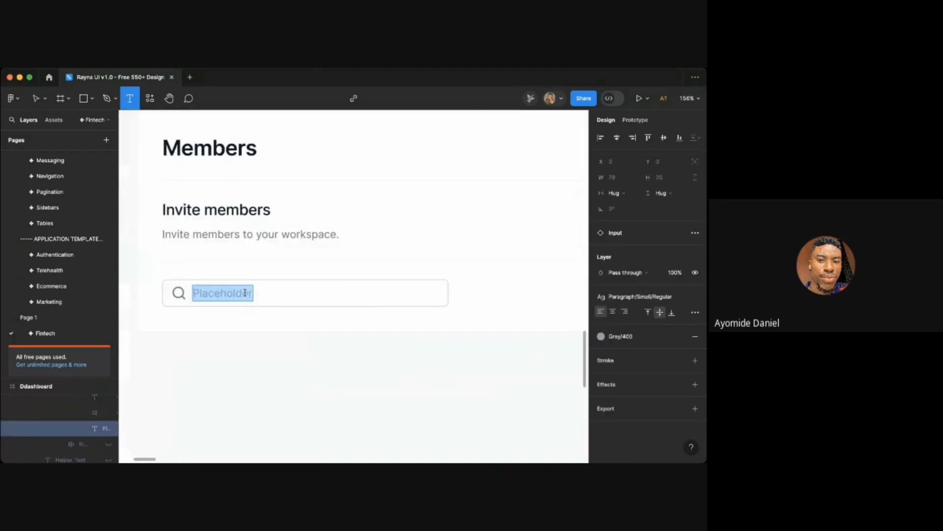
{"action": "type", "text": "Search fo"}
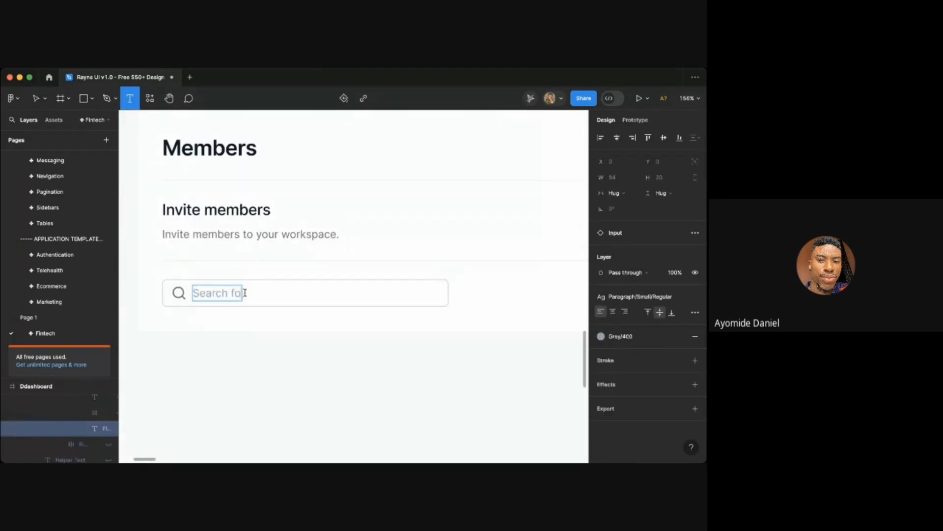
{"action": "type", "text": "r members"}
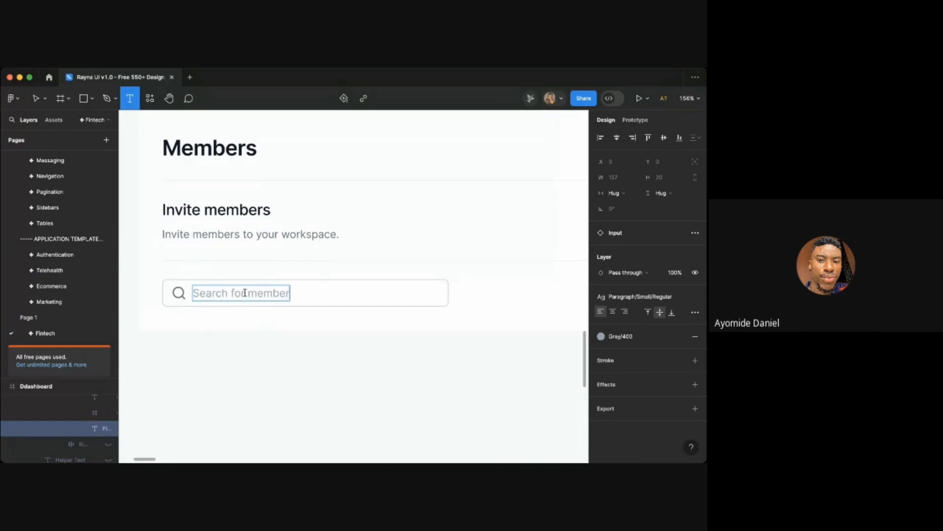
{"action": "left_click", "coordinate": [254, 350]}
{"action": "left_click", "coordinate": [299, 365]}
- Review the Members page requirement notes placed above the dashboard
{"action": "scroll", "coordinate": [299, 365], "scroll_direction": "down", "scroll_amount": 4}
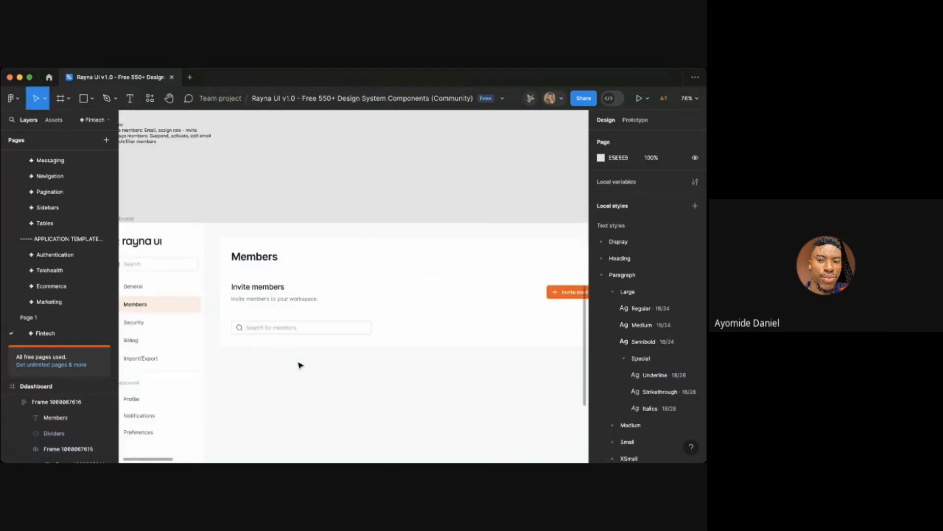
{"action": "scroll", "coordinate": [300, 365], "scroll_direction": "down", "scroll_amount": 1}
{"action": "scroll", "coordinate": [300, 365], "scroll_direction": "down", "scroll_amount": 1}
{"action": "scroll", "coordinate": [299, 365], "scroll_direction": "right", "scroll_amount": 1}
{"action": "left_click", "coordinate": [559, 265]}
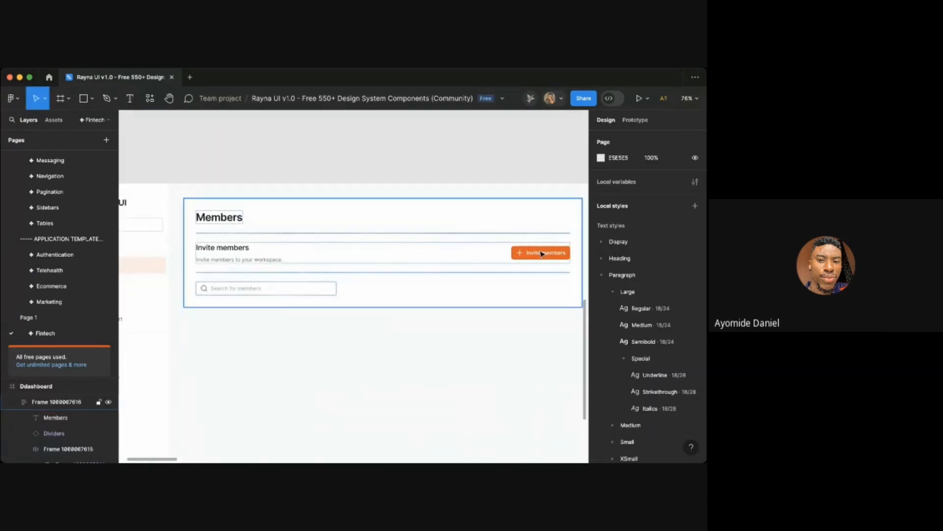
{"action": "double_click", "coordinate": [543, 254]}
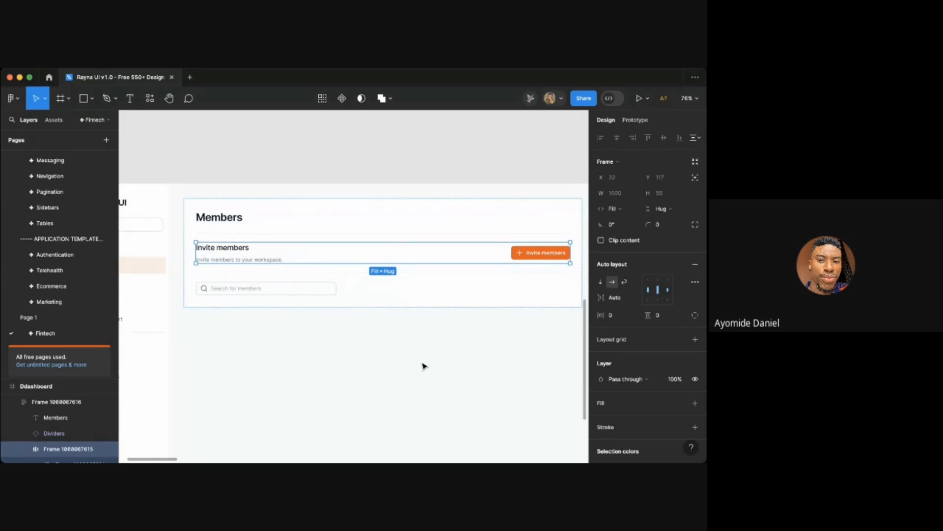
{"action": "scroll", "coordinate": [423, 366], "scroll_direction": "down", "scroll_amount": 5}
{"action": "scroll", "coordinate": [423, 366], "scroll_direction": "up", "scroll_amount": 3}
{"action": "scroll", "coordinate": [270, 363], "scroll_direction": "up", "scroll_amount": 4}
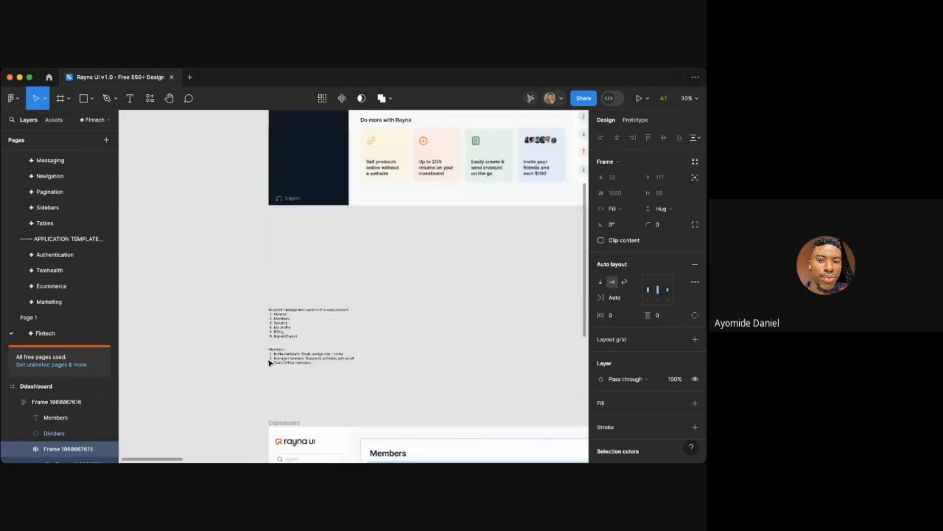
{"action": "scroll", "coordinate": [270, 363], "scroll_direction": "up", "scroll_amount": 5}
{"action": "scroll", "coordinate": [270, 363], "scroll_direction": "right", "scroll_amount": 2}
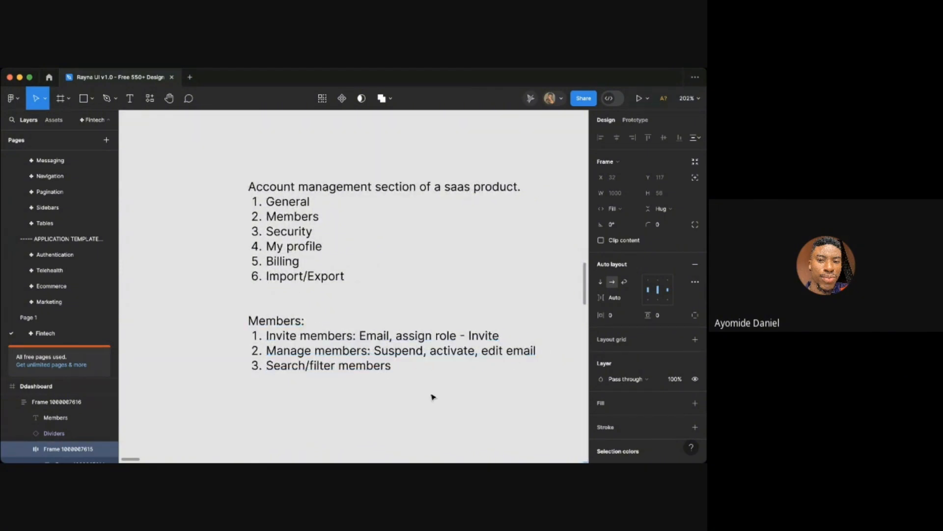
{"action": "scroll", "coordinate": [455, 430], "scroll_direction": "down", "scroll_amount": 10}
{"action": "scroll", "coordinate": [456, 431], "scroll_direction": "down", "scroll_amount": 4}
{"action": "scroll", "coordinate": [457, 430], "scroll_direction": "down", "scroll_amount": 5}
{"action": "scroll", "coordinate": [457, 430], "scroll_direction": "right", "scroll_amount": 3}
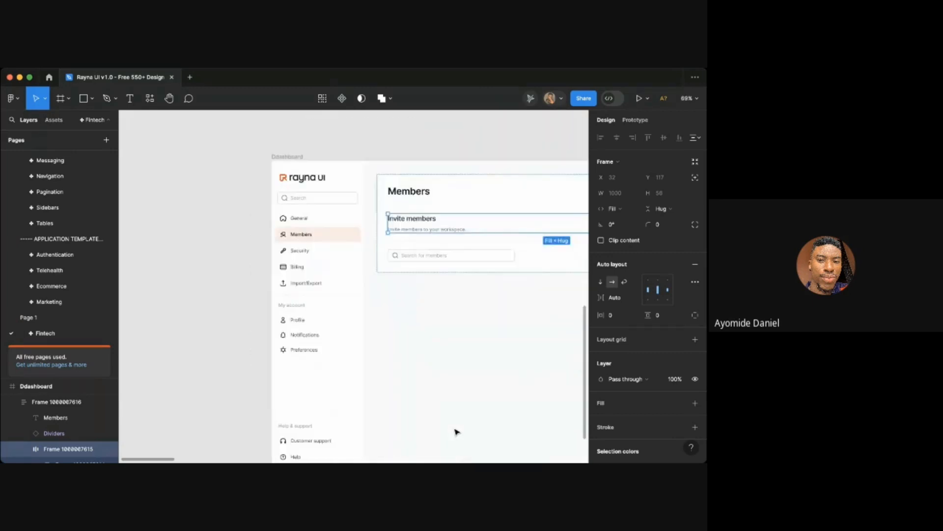
{"action": "key", "text": "Escape"}
{"action": "scroll", "coordinate": [437, 345], "scroll_direction": "up", "scroll_amount": 2}
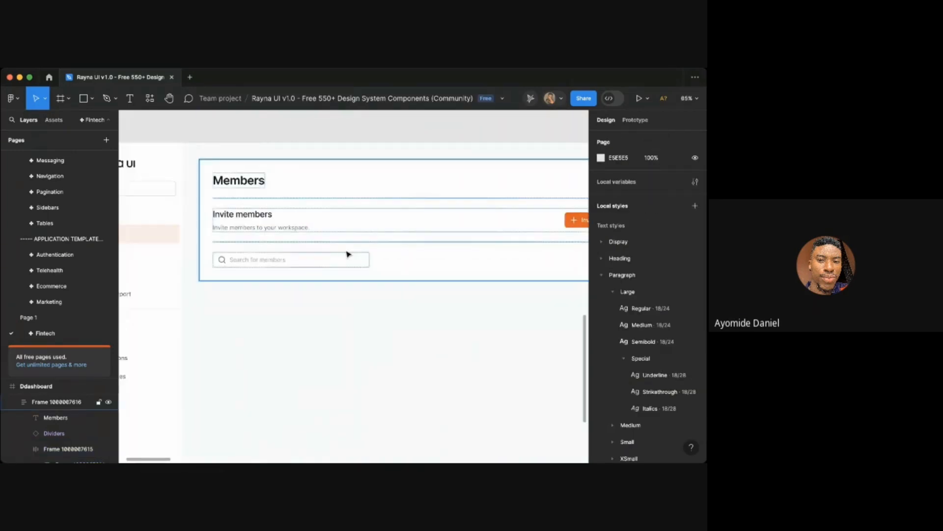
- Resize the search input to about 279 px wide
{"action": "left_click", "coordinate": [369, 259]}
{"action": "left_click", "coordinate": [364, 266]}
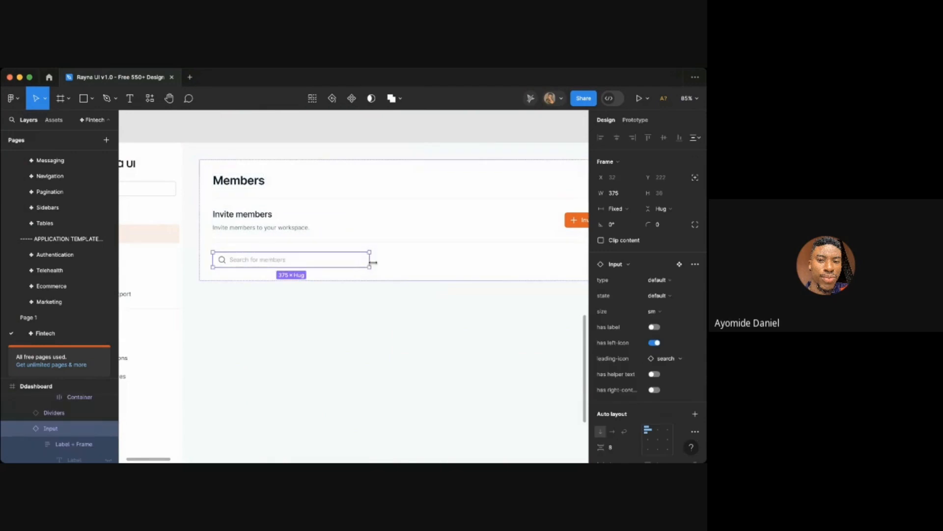
{"action": "left_click_drag", "start_coordinate": [369, 260], "coordinate": [329, 260]}
{"action": "scroll", "coordinate": [315, 275], "scroll_direction": "down", "scroll_amount": 3}
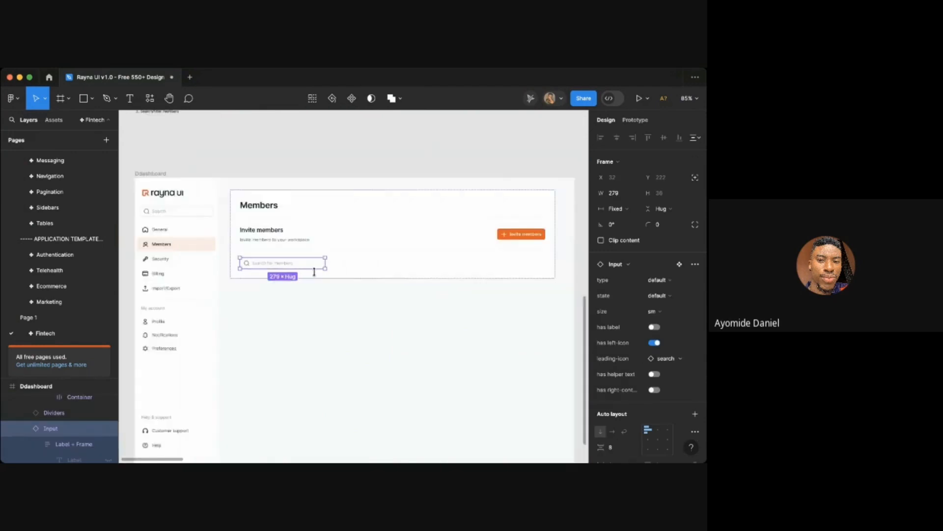
- Duplicate the Invite members button and place the copy below the search input, selecting both
{"action": "left_click", "coordinate": [520, 245]}
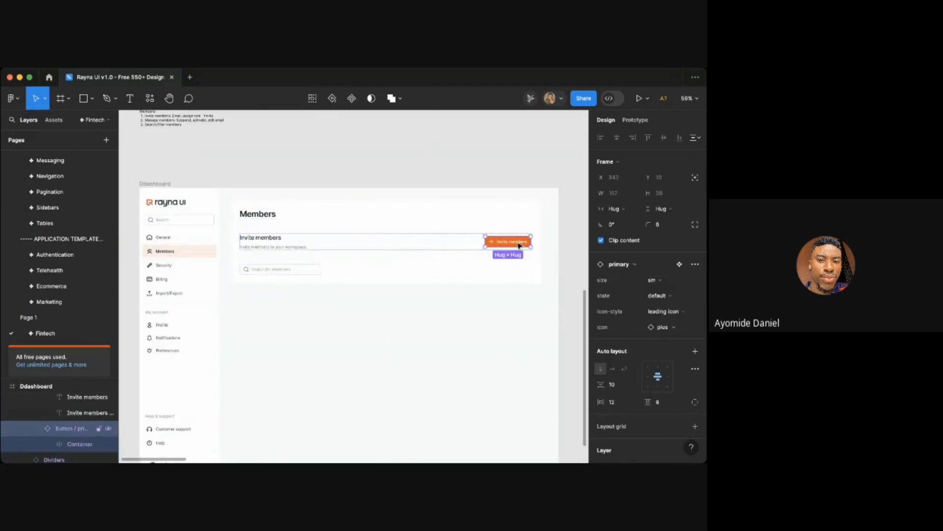
{"action": "left_click_drag", "start_coordinate": [520, 245], "coordinate": [308, 275]}
{"action": "scroll", "coordinate": [309, 275], "scroll_direction": "up", "scroll_amount": 3}
{"action": "scroll", "coordinate": [309, 275], "scroll_direction": "up", "scroll_amount": 3}
{"action": "left_click", "coordinate": [295, 270], "text": "shift"}
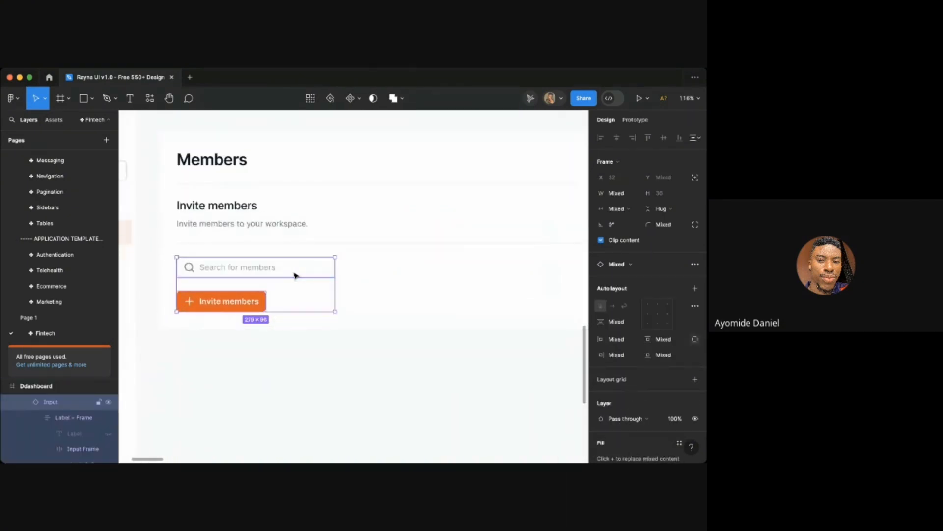
- Wrap the search input and button copy in a horizontal auto layout with a 16 gap
{"action": "key", "text": "shift+a"}
{"action": "left_click", "coordinate": [613, 284]}
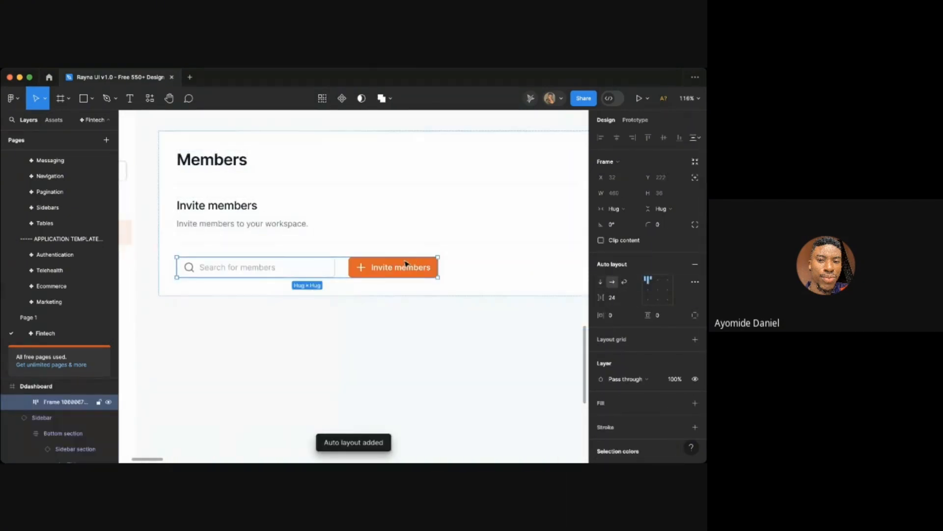
{"action": "left_click", "coordinate": [622, 298]}
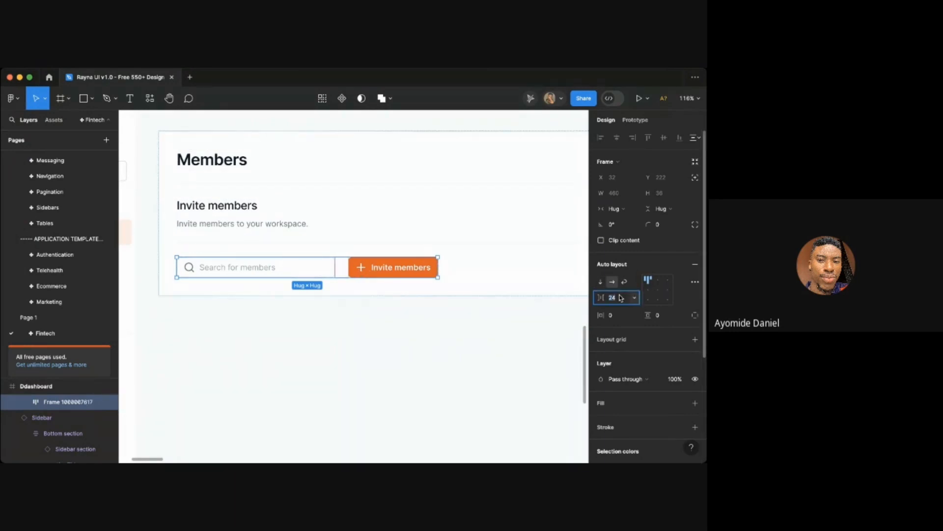
{"action": "type", "text": "16"}
{"action": "left_click", "coordinate": [421, 268]}
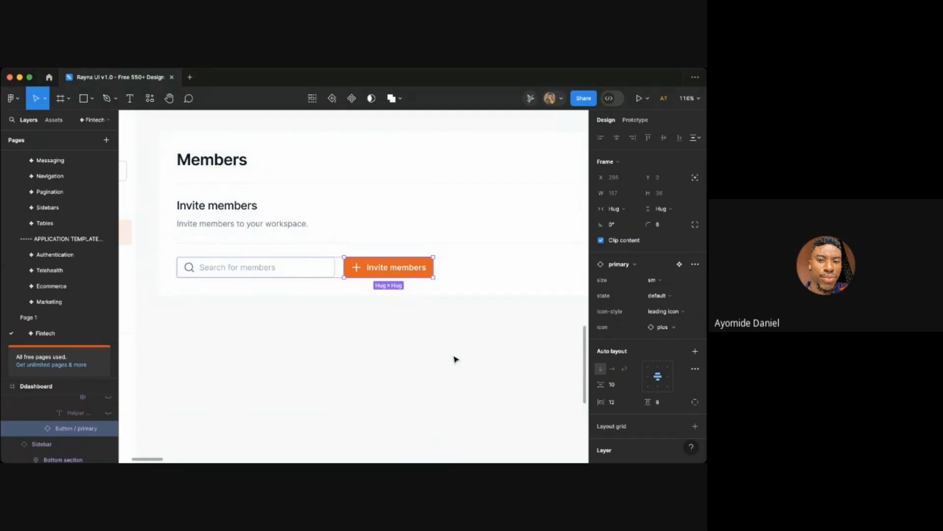
- Swap the copied button to the secondary variant
{"action": "scroll", "coordinate": [455, 360], "scroll_direction": "up", "scroll_amount": 1}
{"action": "scroll", "coordinate": [456, 359], "scroll_direction": "right", "scroll_amount": 1}
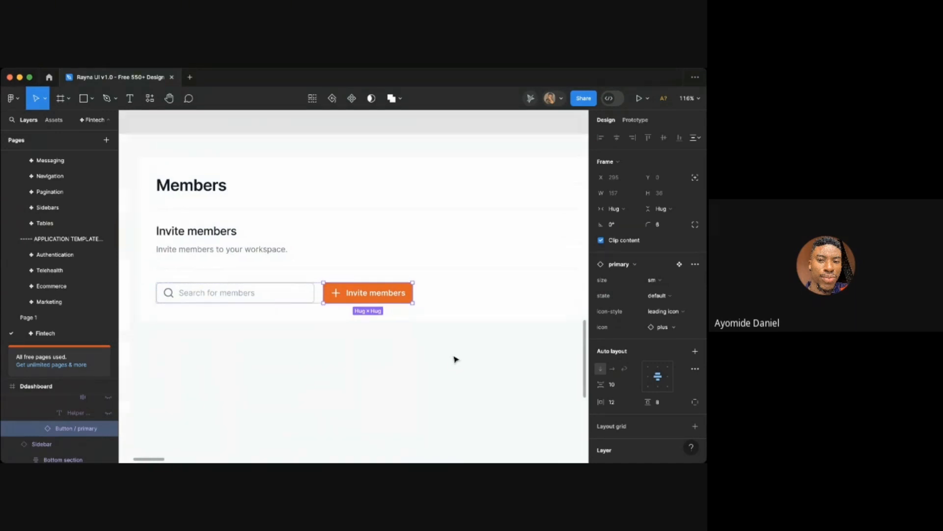
{"action": "left_click", "coordinate": [666, 297]}
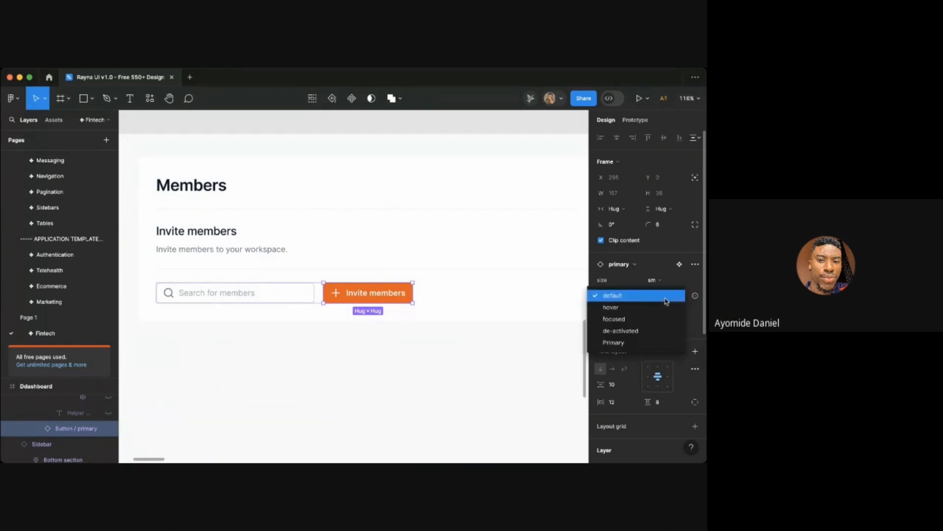
{"action": "left_click", "coordinate": [622, 299]}
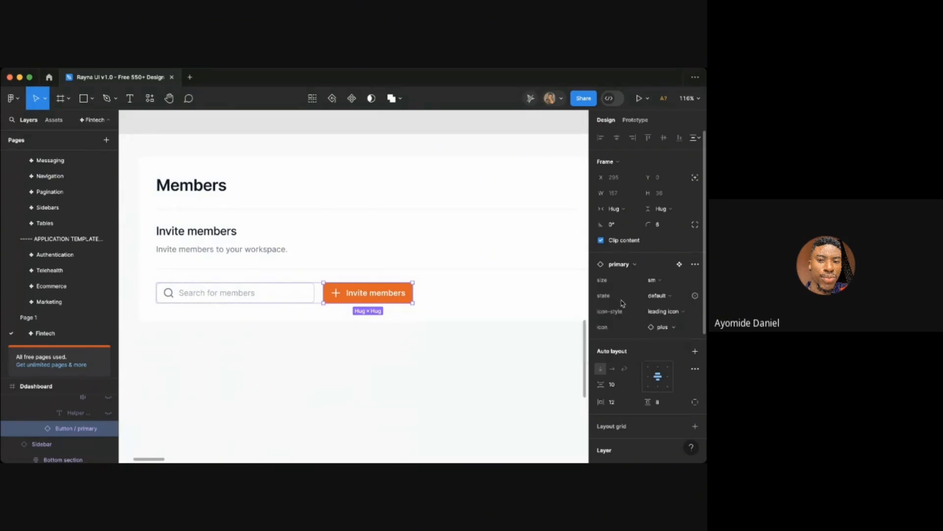
{"action": "left_click", "coordinate": [670, 280]}
{"action": "left_click", "coordinate": [667, 282]}
{"action": "left_click", "coordinate": [633, 266]}
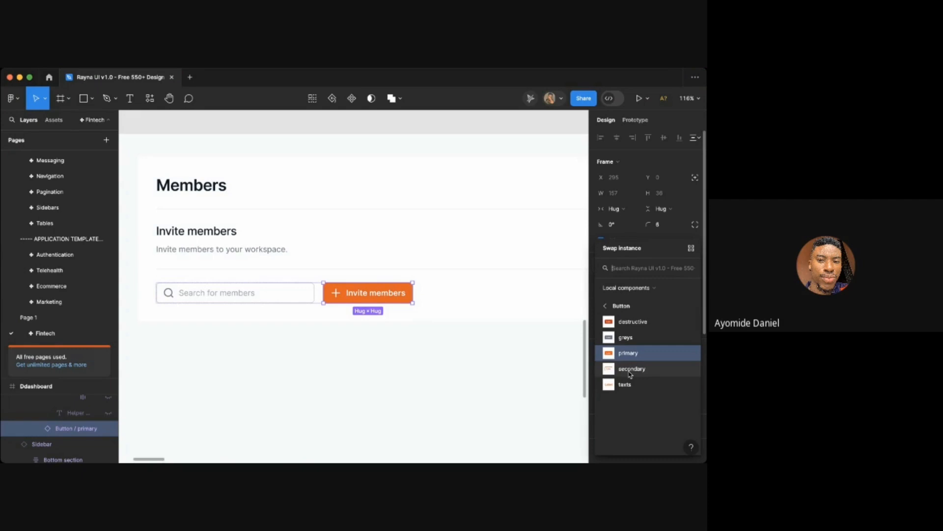
{"action": "left_click", "coordinate": [631, 372]}
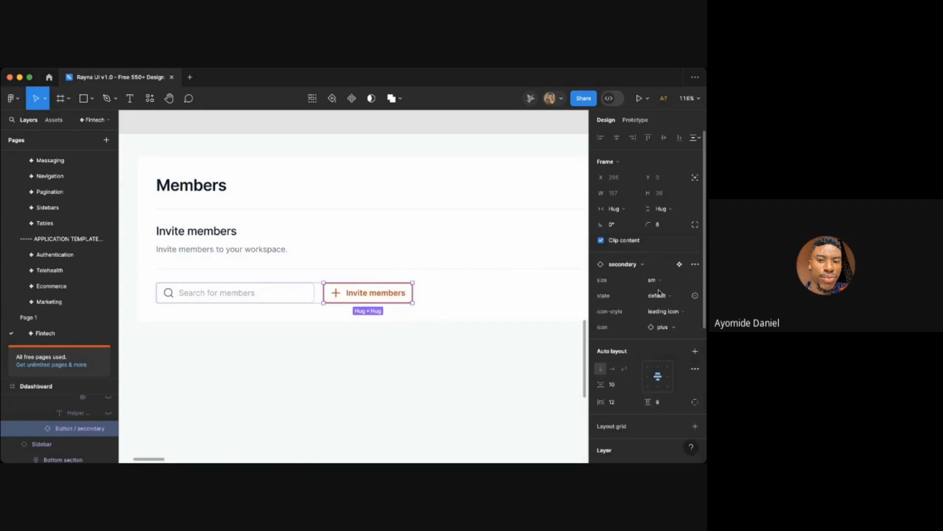
- Set the button's icon style to trailing icon and swap its icon to chevron-down
{"action": "left_click", "coordinate": [663, 312]}
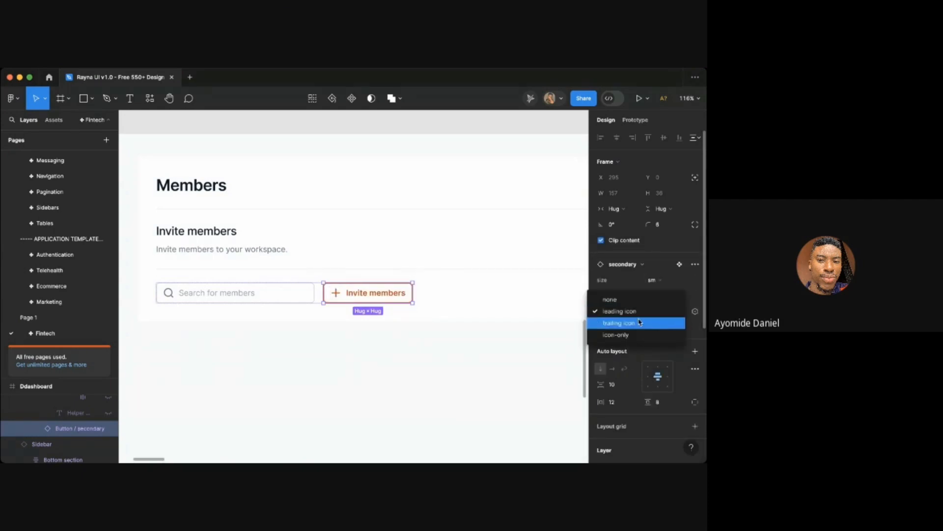
{"action": "left_click", "coordinate": [620, 323]}
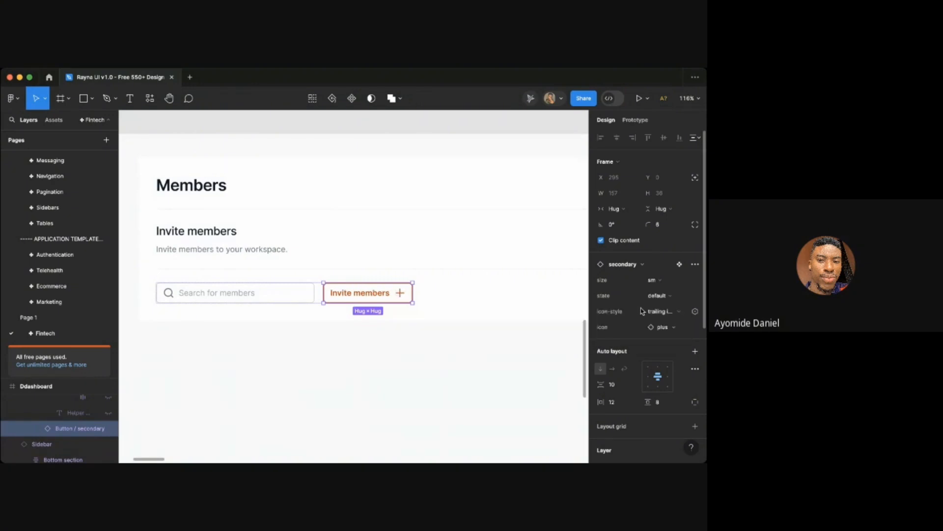
{"action": "left_click", "coordinate": [664, 327]}
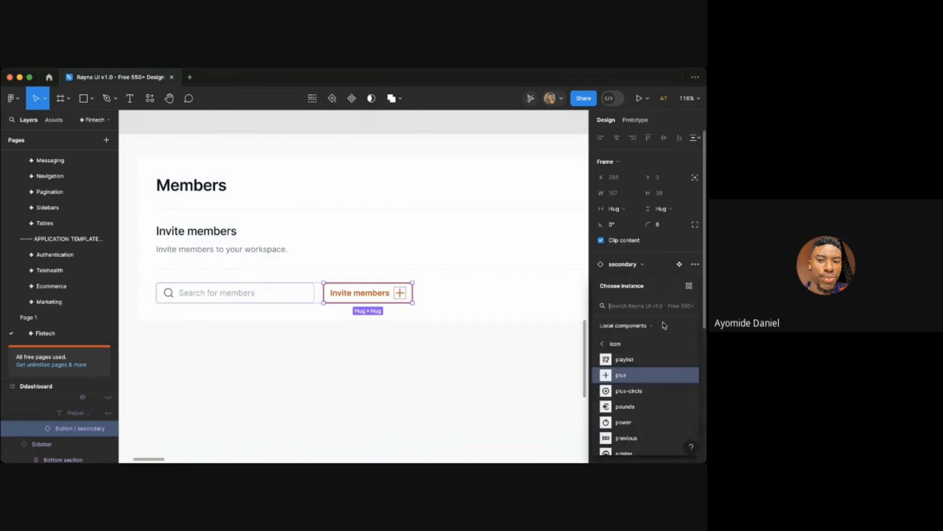
{"action": "type", "text": "chevro"}
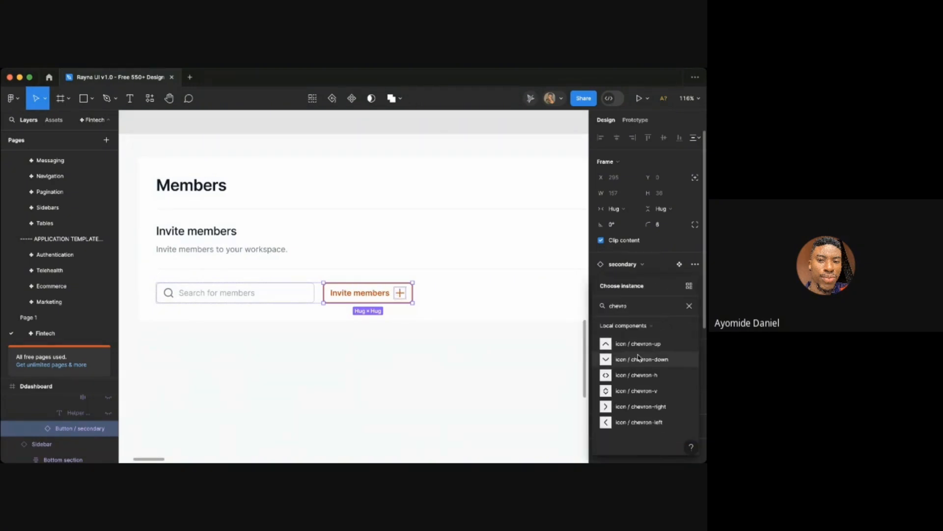
{"action": "left_click", "coordinate": [639, 357]}
{"action": "left_click", "coordinate": [448, 375]}
- Swap the button to the greys variant and set its type to outlined
{"action": "scroll", "coordinate": [449, 375], "scroll_direction": "down", "scroll_amount": 5}
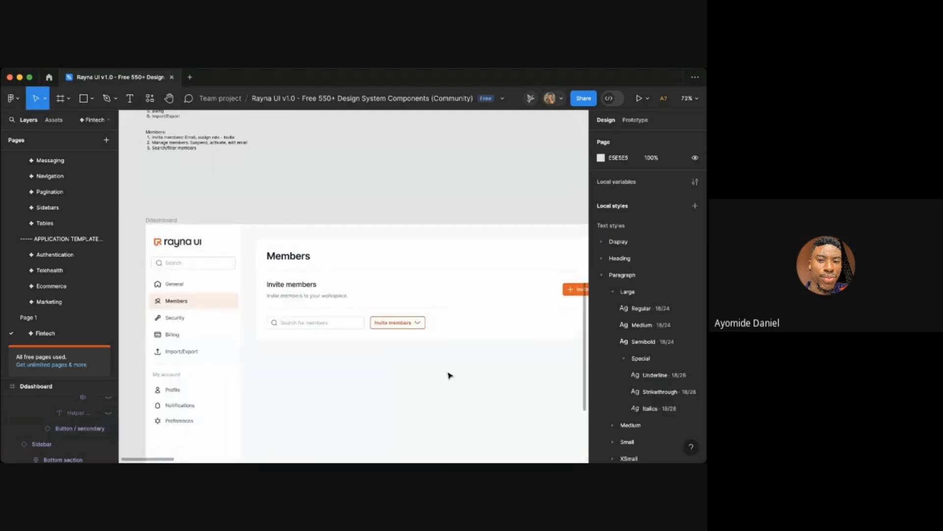
{"action": "scroll", "coordinate": [388, 339], "scroll_direction": "up", "scroll_amount": 5}
{"action": "left_click", "coordinate": [417, 311]}
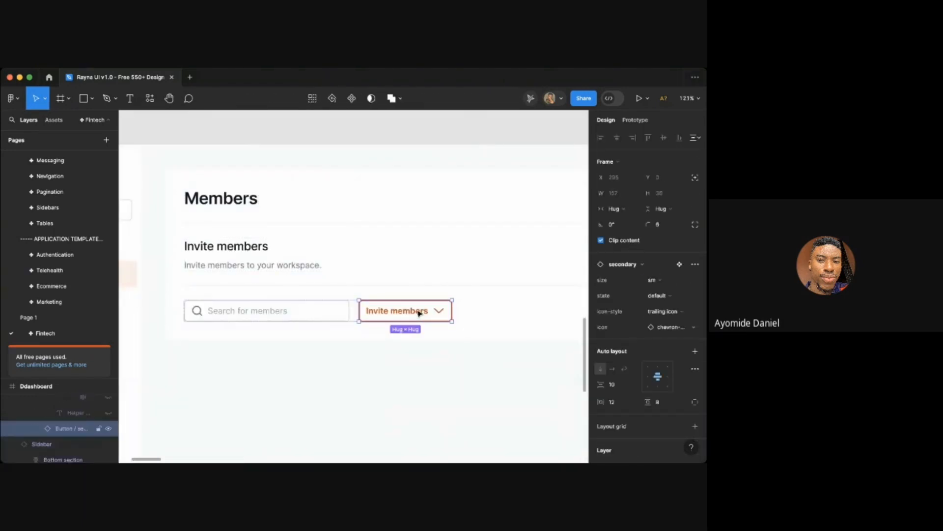
{"action": "left_click", "coordinate": [663, 295]}
{"action": "left_click", "coordinate": [658, 295]}
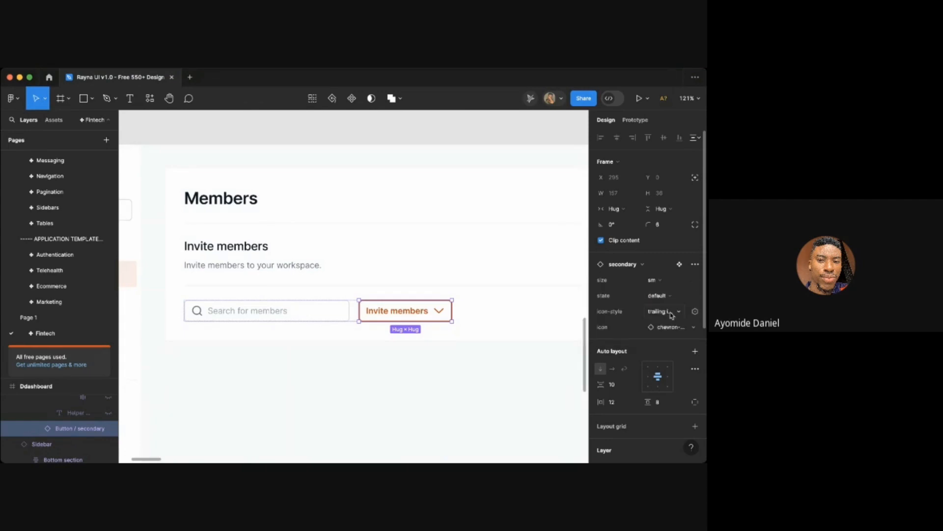
{"action": "left_click", "coordinate": [662, 316]}
{"action": "left_click", "coordinate": [662, 317]}
{"action": "left_click", "coordinate": [639, 265]}
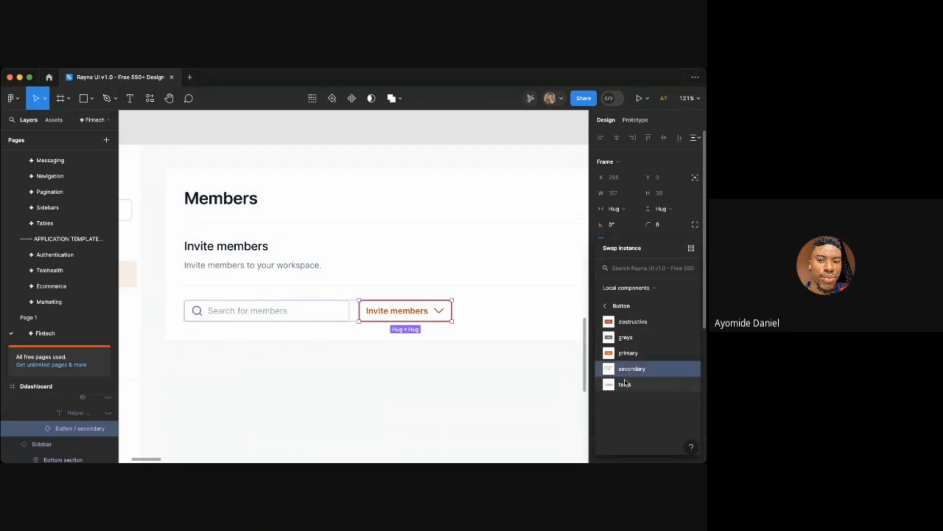
{"action": "left_click", "coordinate": [626, 339]}
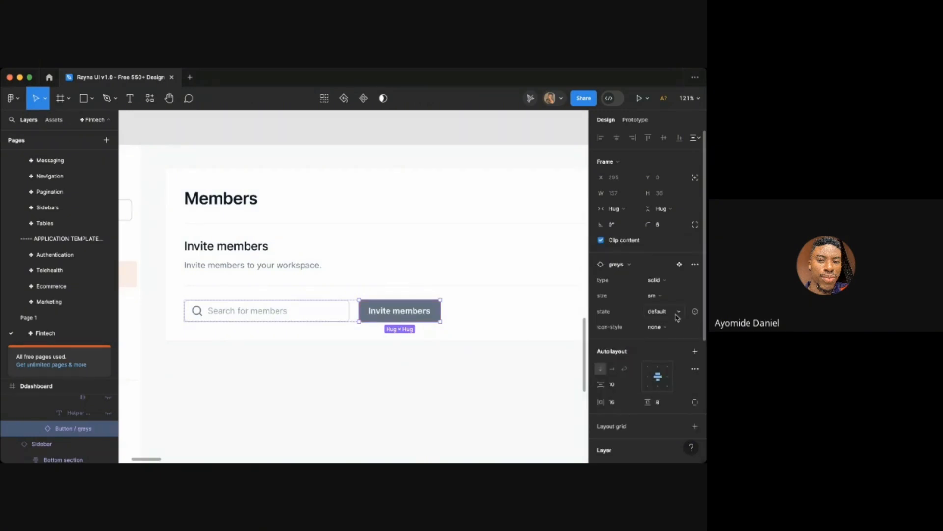
{"action": "left_click", "coordinate": [654, 281]}
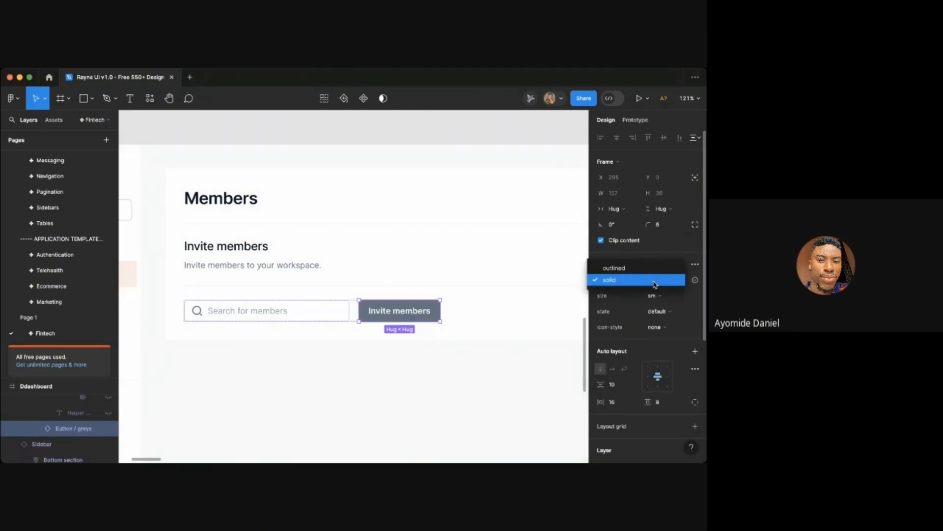
{"action": "left_click", "coordinate": [620, 268]}
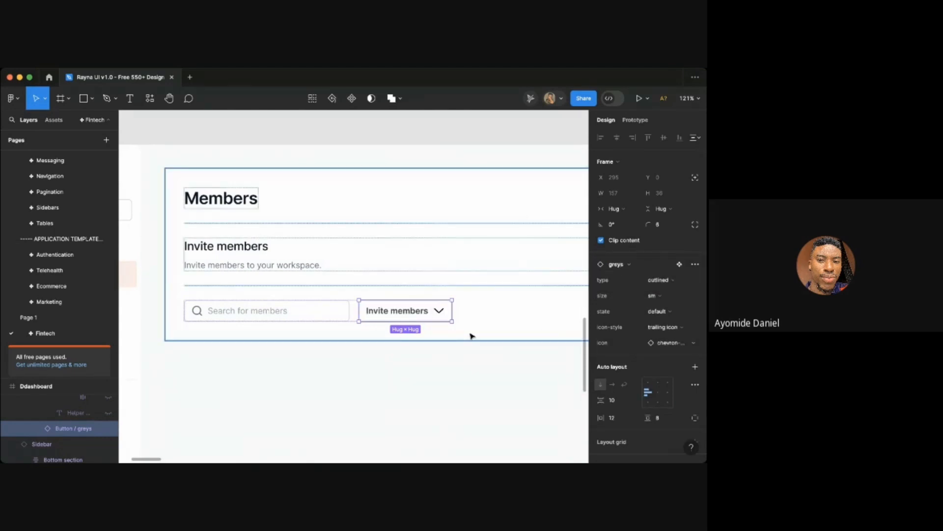
{"action": "left_click", "coordinate": [456, 371]}
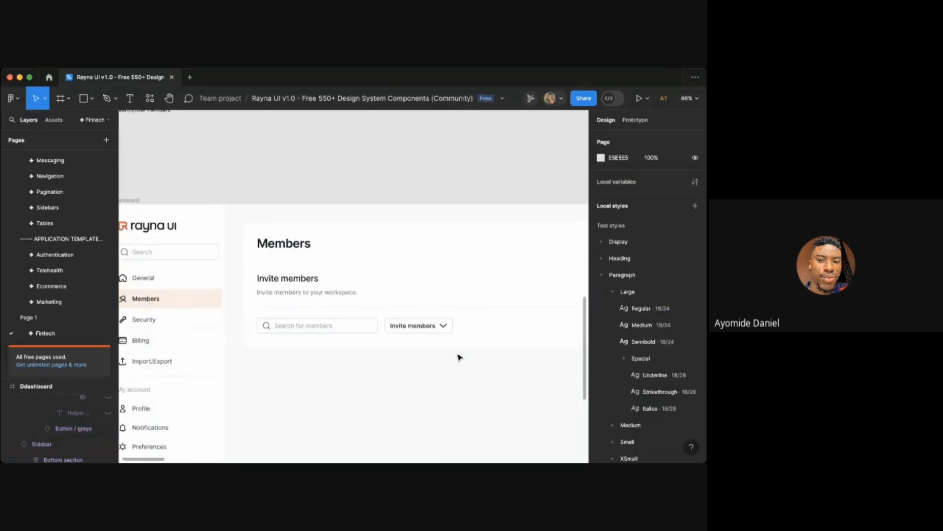
- Change the dropdown button's label text to 'All'
{"action": "key", "text": "t"}
{"action": "scroll", "coordinate": [415, 324], "scroll_direction": "up", "scroll_amount": 2}
{"action": "left_click", "coordinate": [417, 330]}
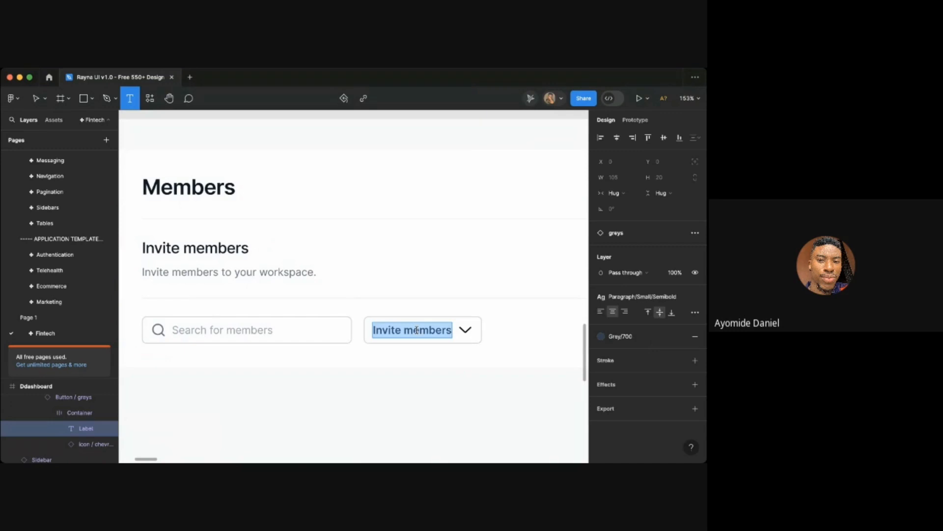
{"action": "type", "text": "All"}
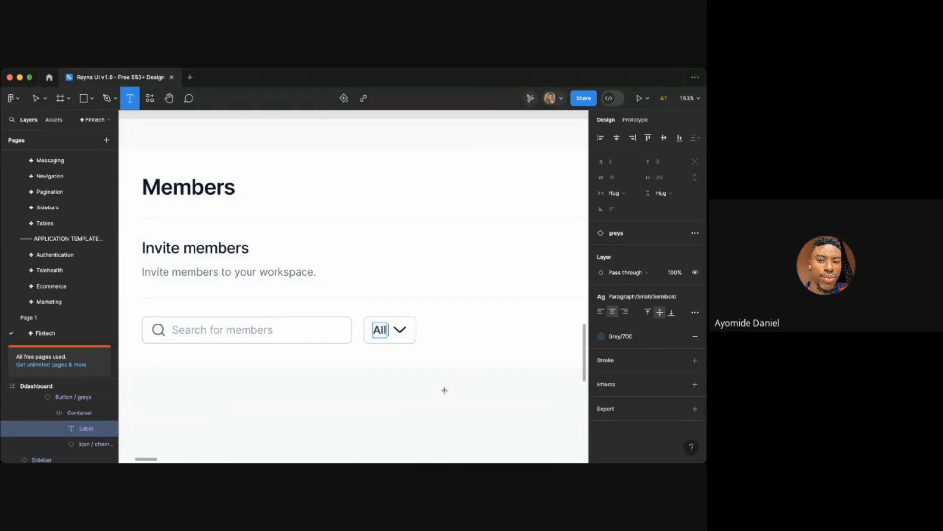
{"action": "type", "text": " mem"}
{"action": "key", "text": "BackSpace"}
{"action": "key", "text": "BackSpace"}
{"action": "key", "text": "BackSpace"}
{"action": "key", "text": "BackSpace"}
{"action": "left_click", "coordinate": [444, 422]}
{"action": "scroll", "coordinate": [445, 418], "scroll_direction": "down", "scroll_amount": 5}
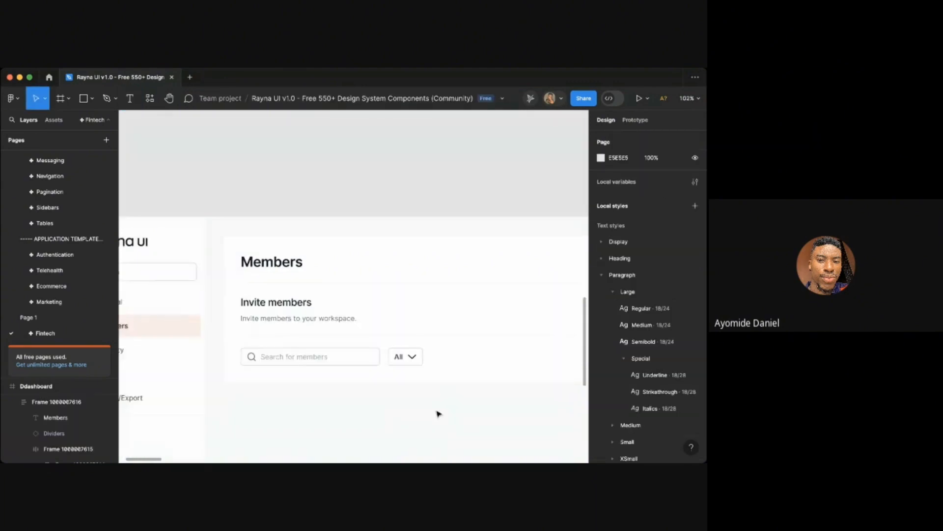
{"action": "scroll", "coordinate": [439, 414], "scroll_direction": "right", "scroll_amount": 1}
{"action": "scroll", "coordinate": [439, 413], "scroll_direction": "down", "scroll_amount": 2}
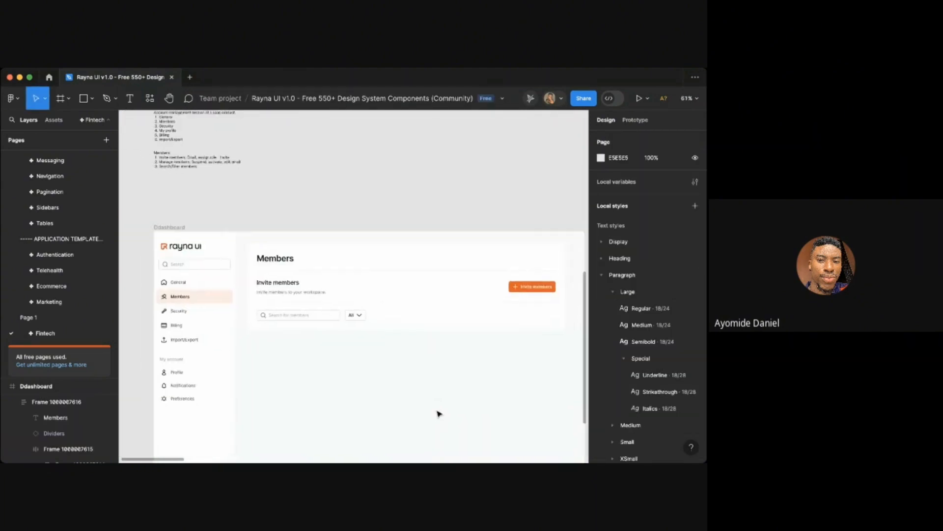
{"action": "scroll", "coordinate": [439, 414], "scroll_direction": "up", "scroll_amount": 2}
{"action": "scroll", "coordinate": [439, 414], "scroll_direction": "right", "scroll_amount": 1}
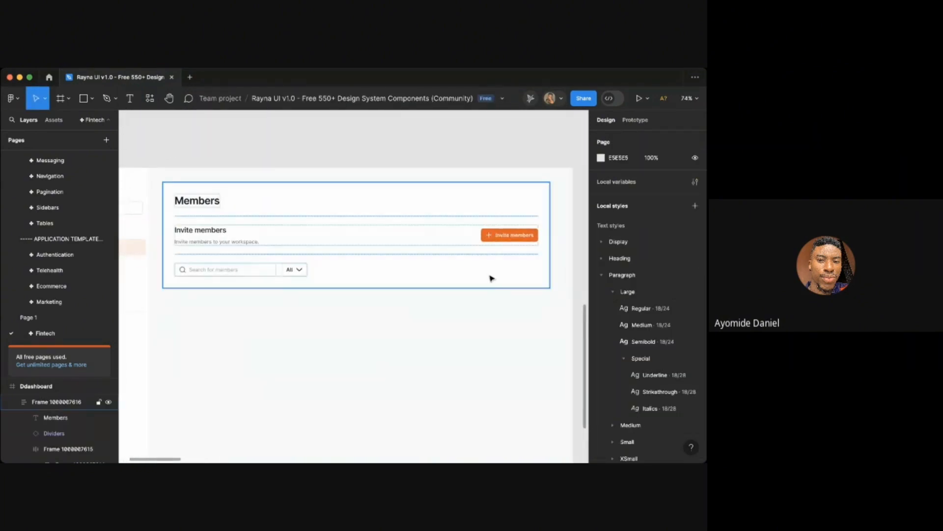
{"action": "right_click", "coordinate": [459, 323]}
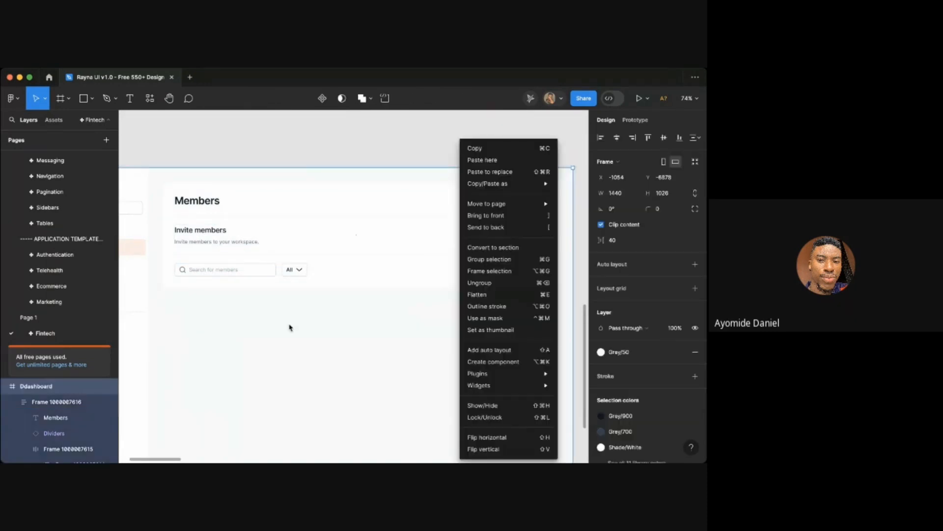
{"action": "left_click", "coordinate": [291, 328]}
{"action": "left_click", "coordinate": [317, 339]}
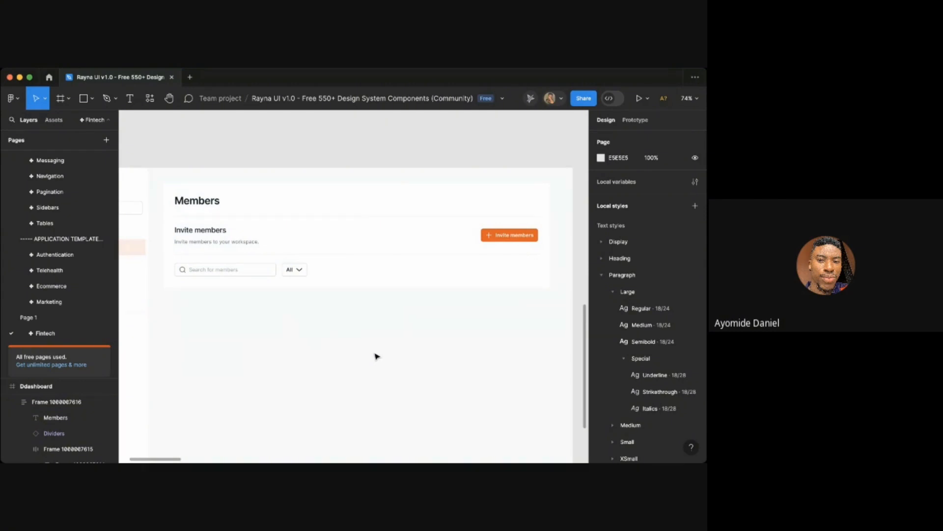
- Examine the Transactions page design next to the dashboard for reference
{"action": "scroll", "coordinate": [377, 356], "scroll_direction": "down", "scroll_amount": 10}
{"action": "scroll", "coordinate": [375, 354], "scroll_direction": "up", "scroll_amount": 5}
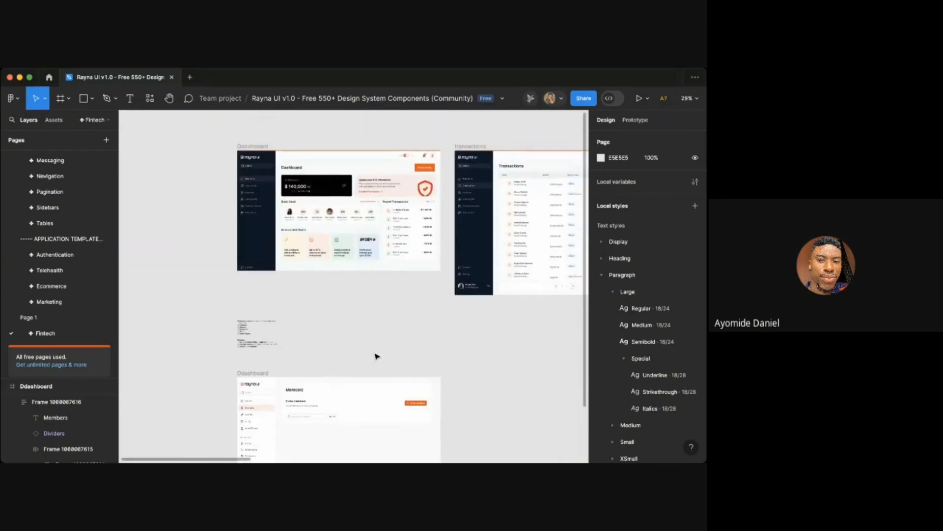
{"action": "scroll", "coordinate": [435, 247], "scroll_direction": "right", "scroll_amount": 3}
{"action": "scroll", "coordinate": [436, 246], "scroll_direction": "up", "scroll_amount": 5}
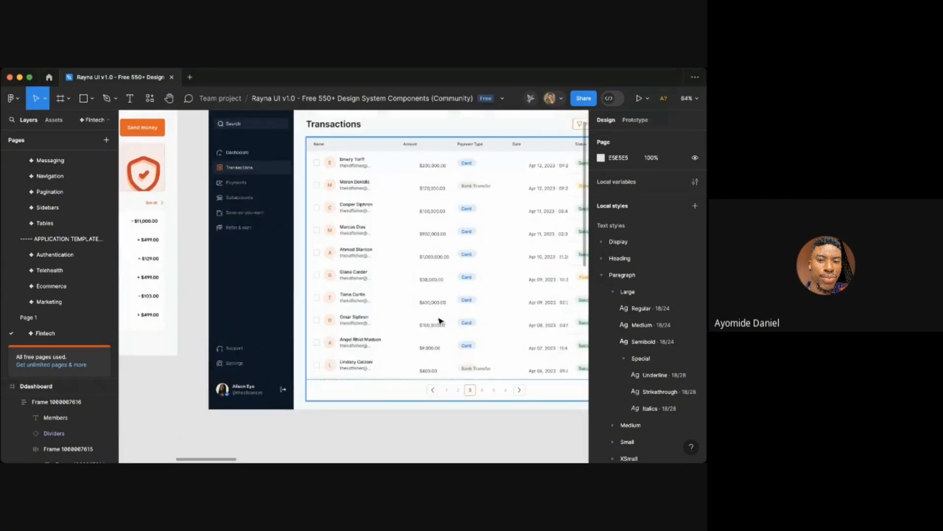
{"action": "left_click", "coordinate": [383, 323]}
{"action": "scroll", "coordinate": [384, 323], "scroll_direction": "down", "scroll_amount": 5}
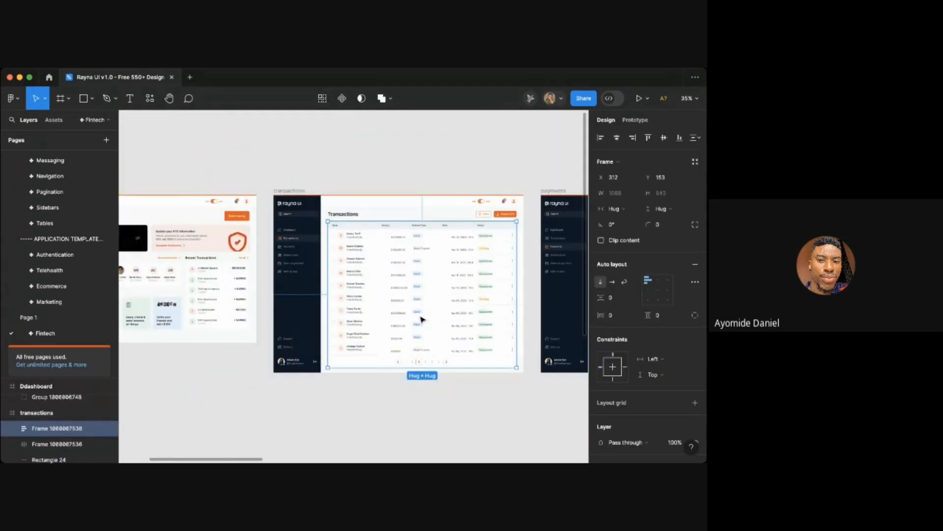
{"action": "scroll", "coordinate": [421, 320], "scroll_direction": "down", "scroll_amount": 1}
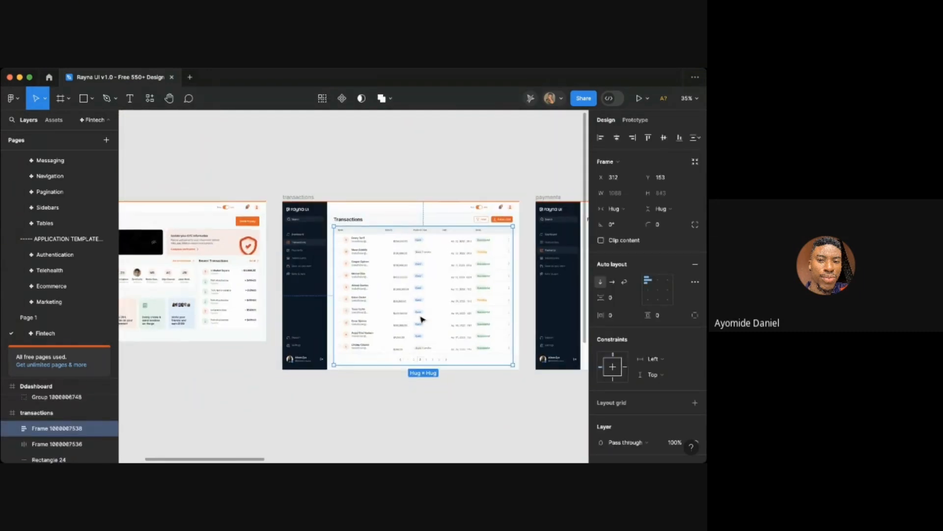
- Paste the copied Transactions table into the Members page frame below the search and filter row
{"action": "left_click", "coordinate": [369, 403]}
{"action": "scroll", "coordinate": [370, 402], "scroll_direction": "down", "scroll_amount": 5}
{"action": "scroll", "coordinate": [457, 344], "scroll_direction": "up", "scroll_amount": 2}
{"action": "scroll", "coordinate": [400, 307], "scroll_direction": "up", "scroll_amount": 4}
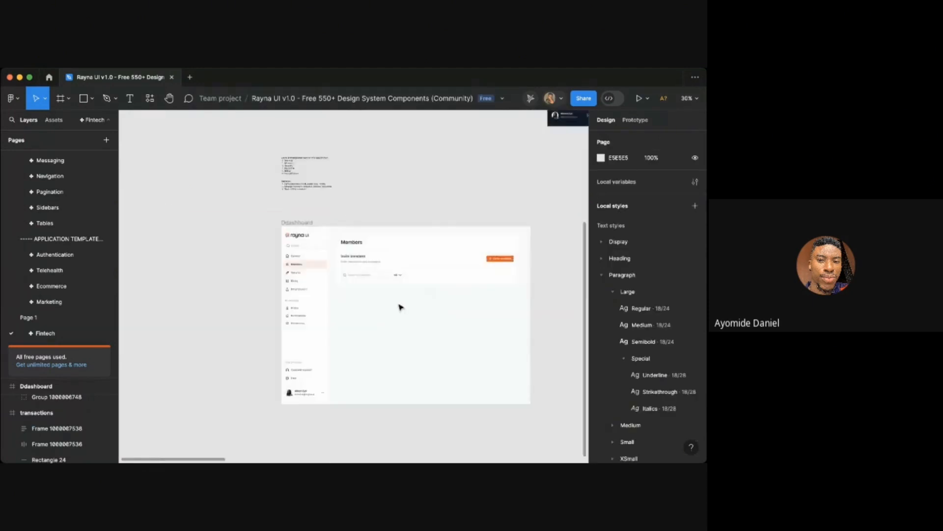
{"action": "scroll", "coordinate": [401, 308], "scroll_direction": "up", "scroll_amount": 4}
{"action": "left_click", "coordinate": [411, 248]}
{"action": "key", "text": "super+v"}
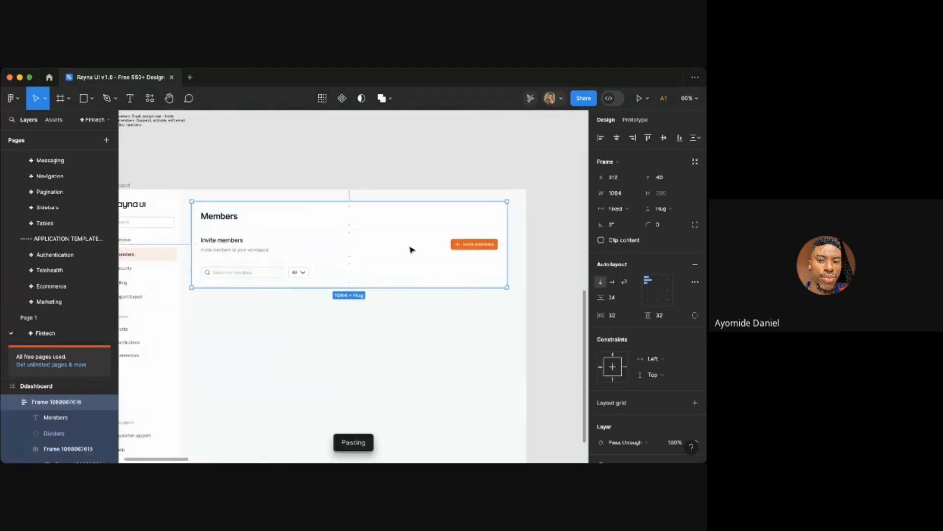
- Delete the Payment Type column from the pasted table
{"action": "left_click", "coordinate": [554, 295]}
{"action": "scroll", "coordinate": [310, 301], "scroll_direction": "down", "scroll_amount": 1}
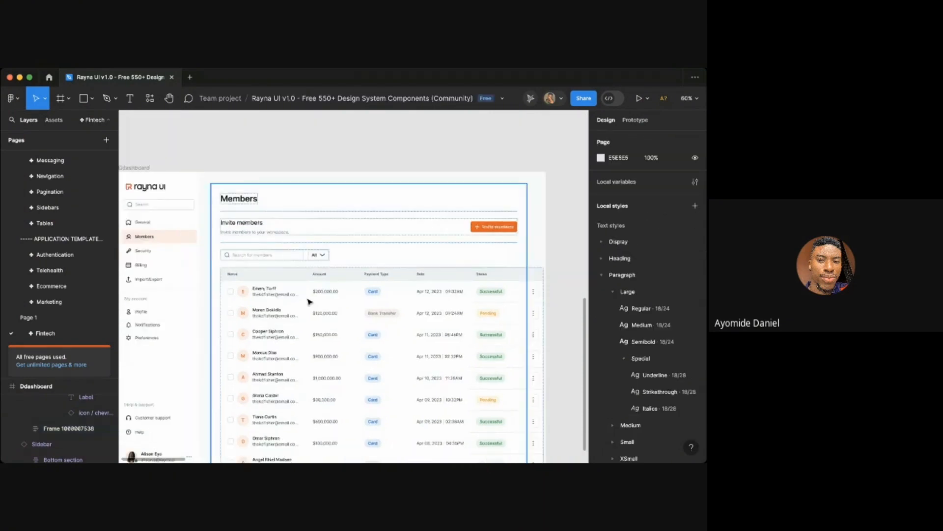
{"action": "left_click", "coordinate": [520, 256]}
{"action": "left_click", "coordinate": [549, 256]}
{"action": "double_click", "coordinate": [472, 326]}
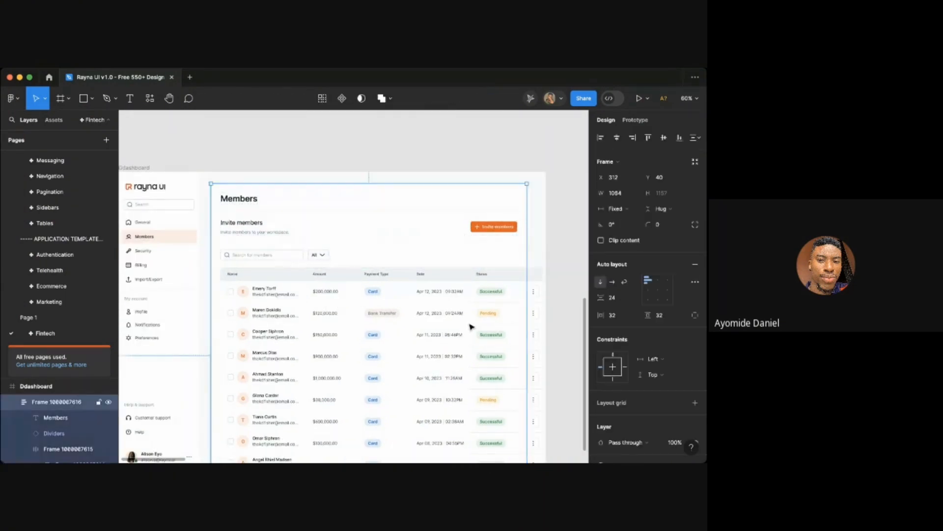
{"action": "double_click", "coordinate": [501, 324]}
{"action": "scroll", "coordinate": [502, 325], "scroll_direction": "down", "scroll_amount": 2}
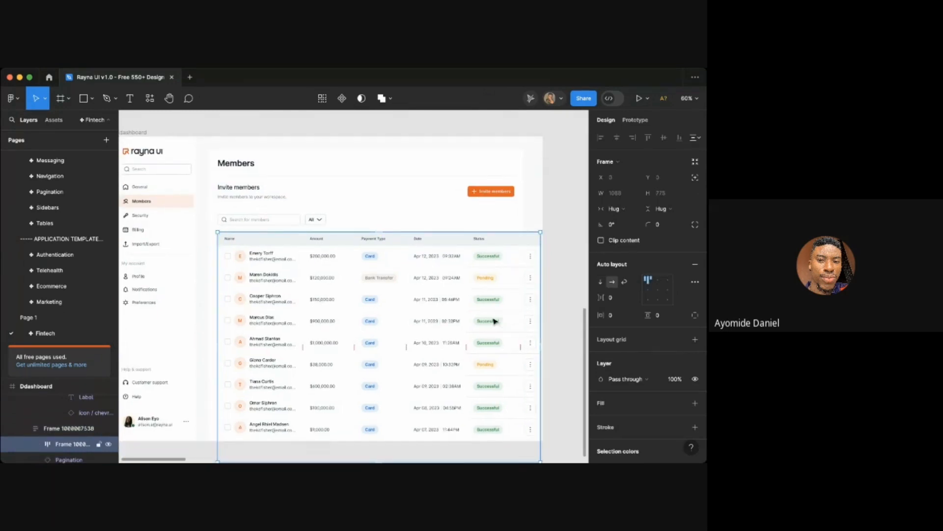
{"action": "double_click", "coordinate": [494, 320]}
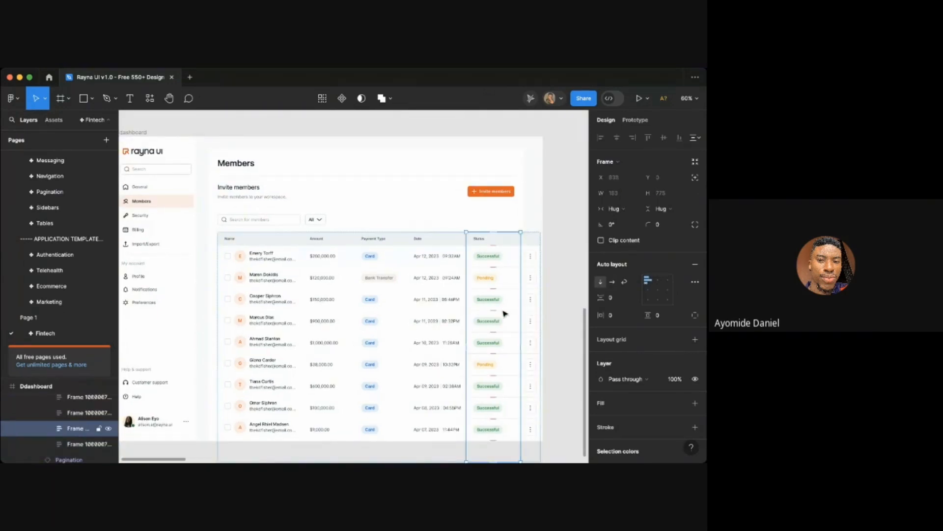
{"action": "left_click", "coordinate": [450, 311]}
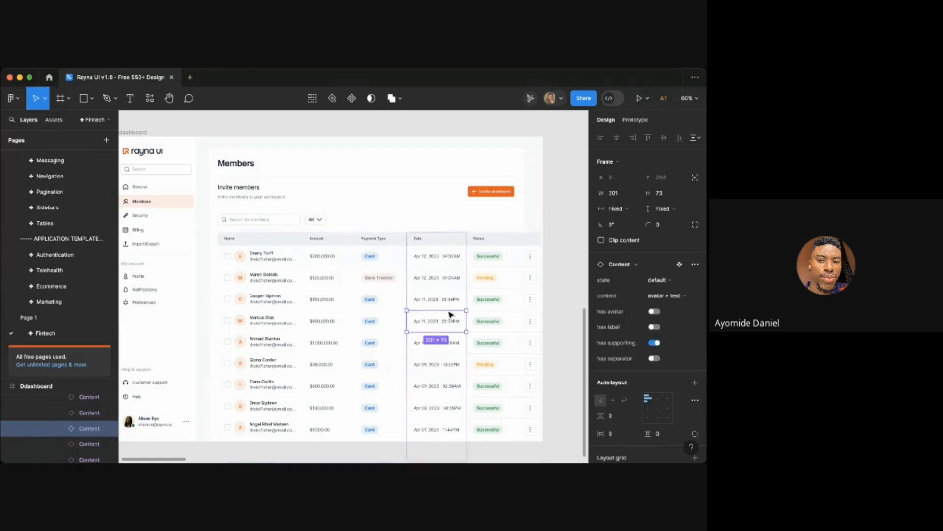
{"action": "double_click", "coordinate": [452, 320]}
{"action": "key", "text": "shift+Return"}
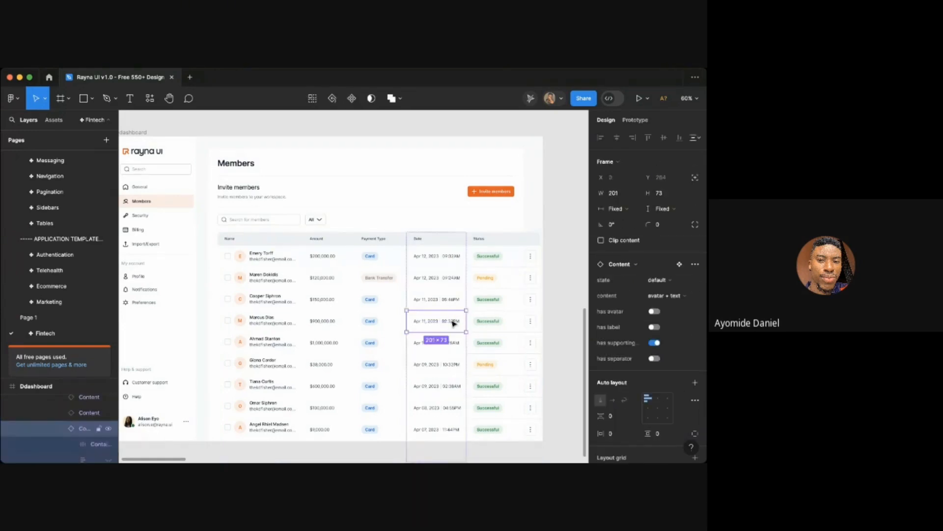
{"action": "left_click", "coordinate": [373, 320]}
{"action": "key", "text": "Delete"}
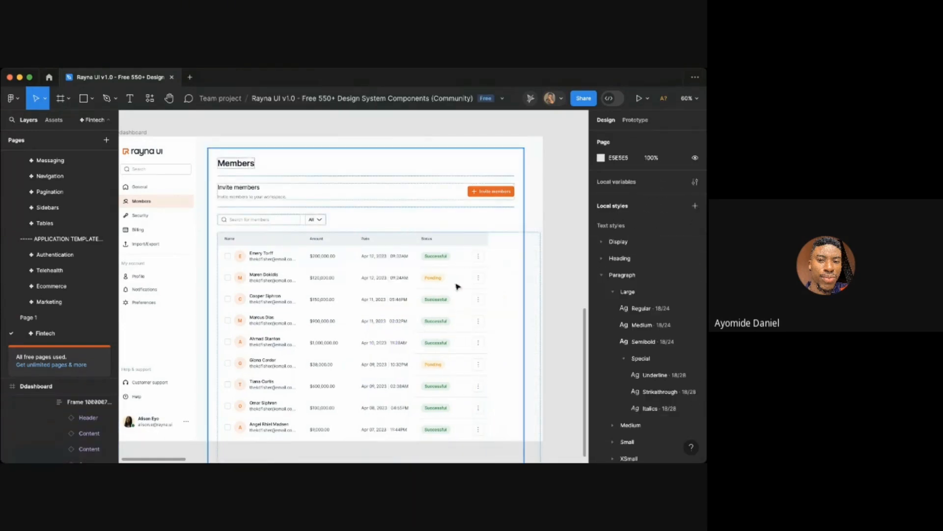
- Set the table frame's width to fill its container
{"action": "left_click", "coordinate": [381, 272]}
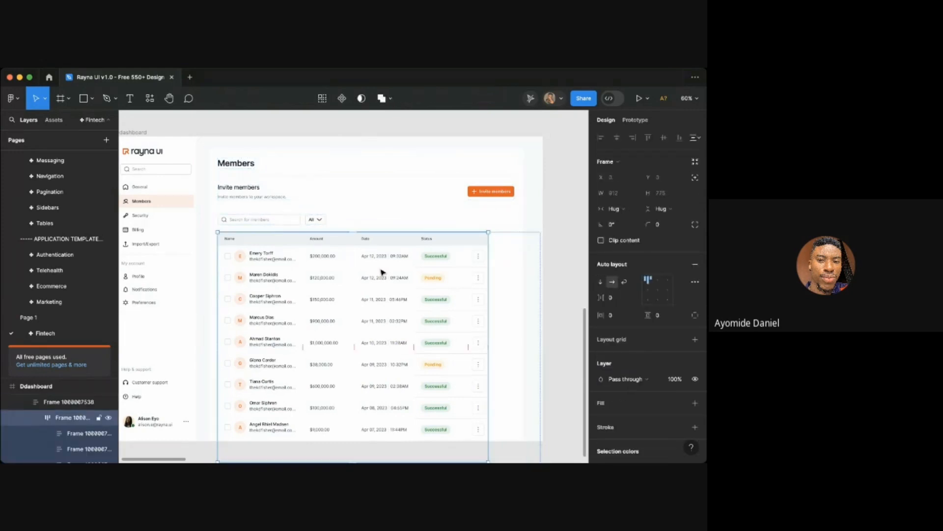
{"action": "left_click", "coordinate": [382, 272]}
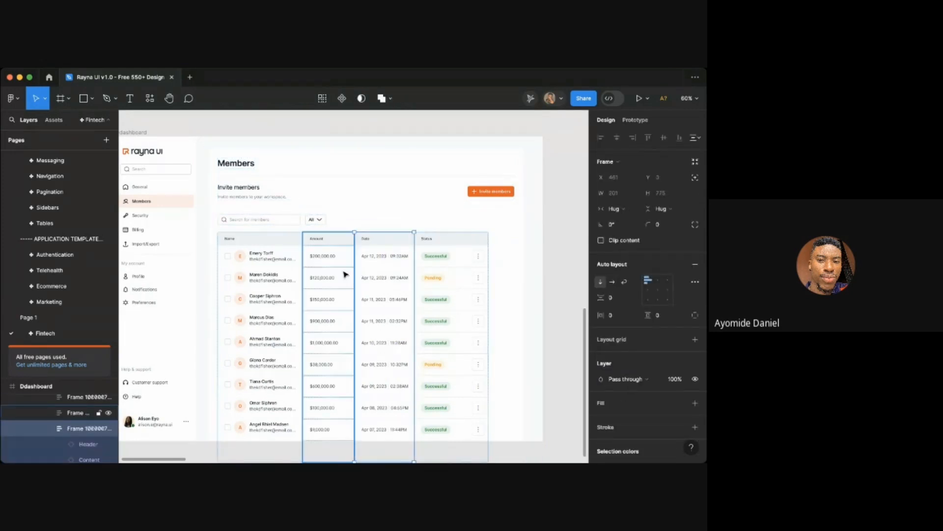
{"action": "scroll", "coordinate": [347, 273], "scroll_direction": "down", "scroll_amount": 1}
{"action": "left_click", "coordinate": [537, 308]}
{"action": "scroll", "coordinate": [576, 292], "scroll_direction": "down", "scroll_amount": 2}
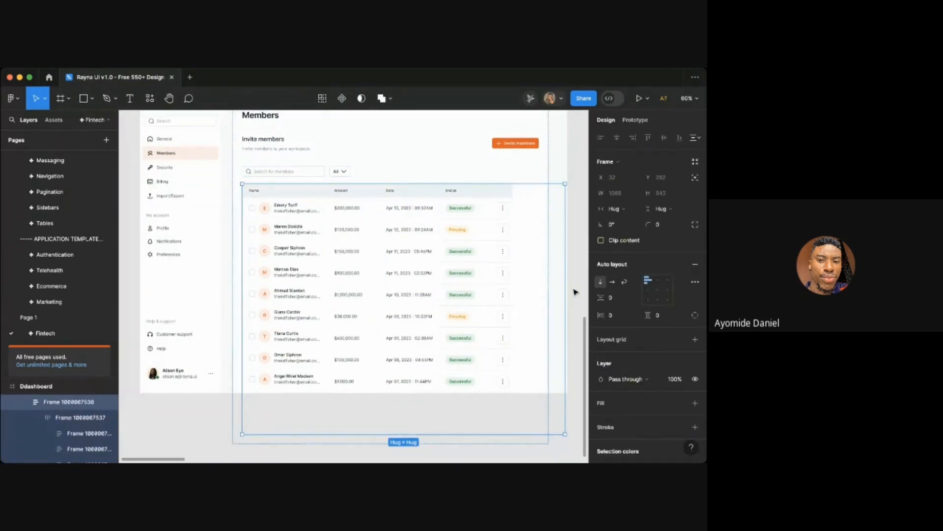
{"action": "left_click", "coordinate": [575, 291]}
{"action": "scroll", "coordinate": [475, 248], "scroll_direction": "up", "scroll_amount": 2}
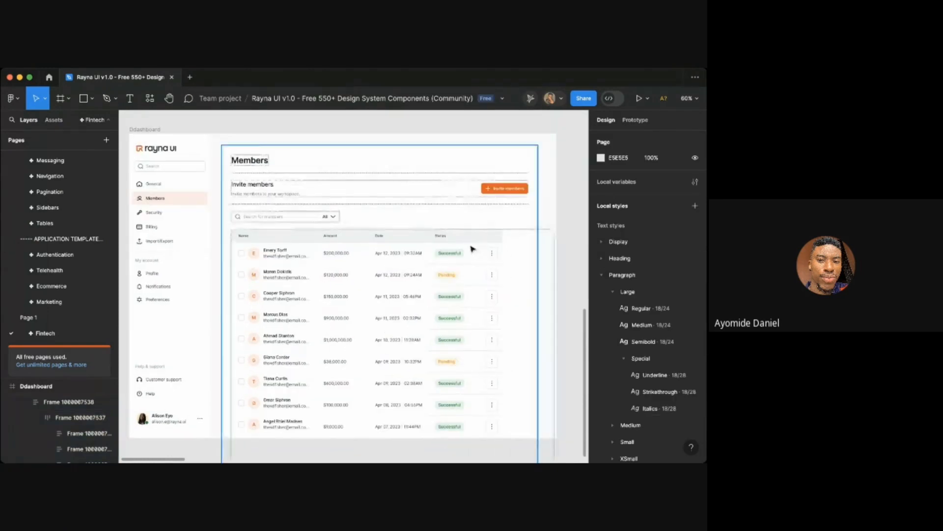
{"action": "left_click", "coordinate": [476, 247]}
{"action": "double_click", "coordinate": [487, 249]}
{"action": "double_click", "coordinate": [488, 249]}
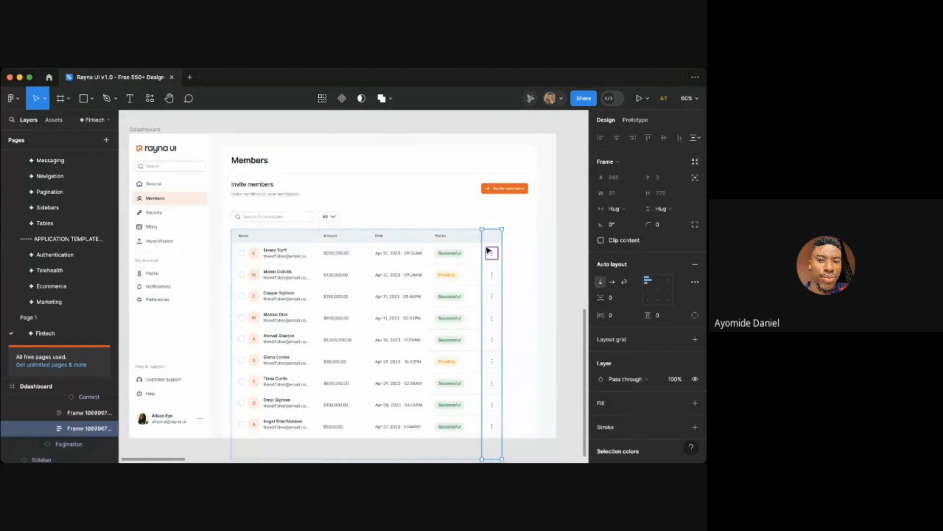
{"action": "key", "text": "Escape"}
{"action": "left_click", "coordinate": [615, 208]}
{"action": "left_click", "coordinate": [623, 222]}
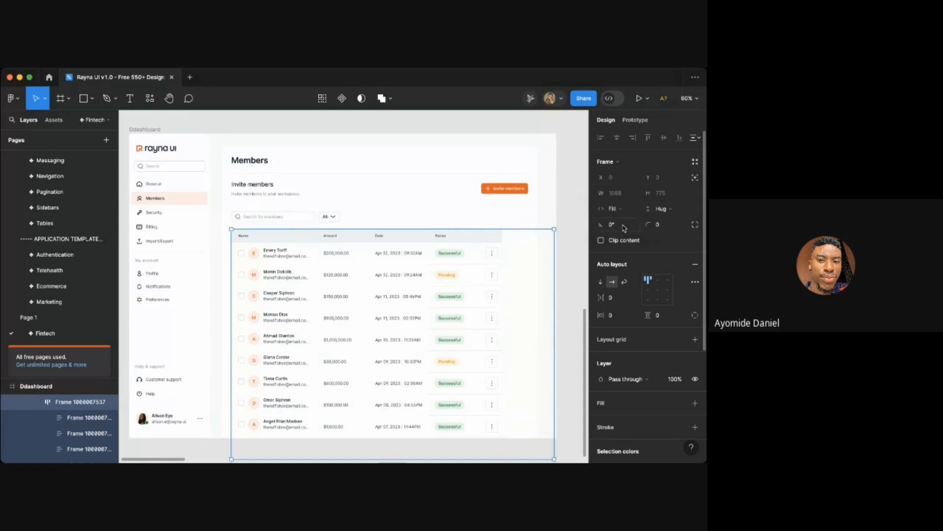
- Set the Name column's width to fill container
{"action": "left_click", "coordinate": [499, 298]}
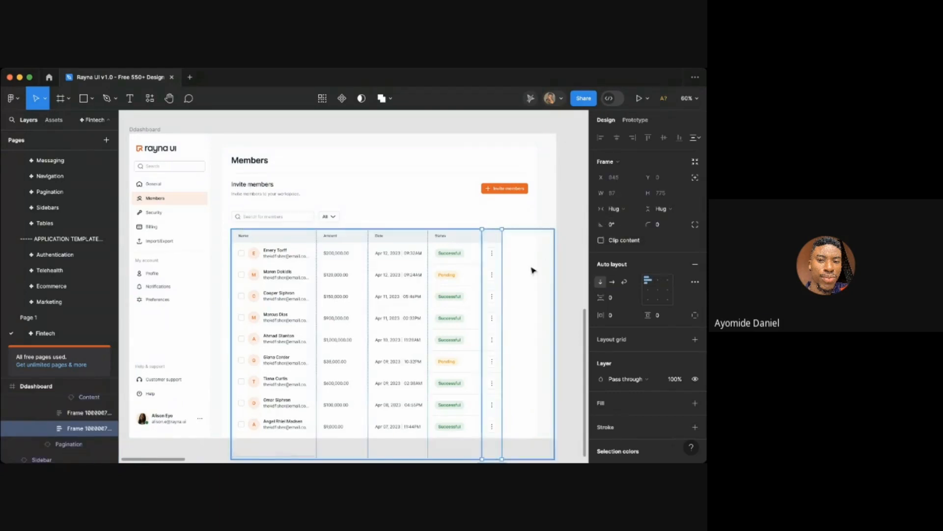
{"action": "key", "text": "Escape"}
{"action": "left_click", "coordinate": [296, 312]}
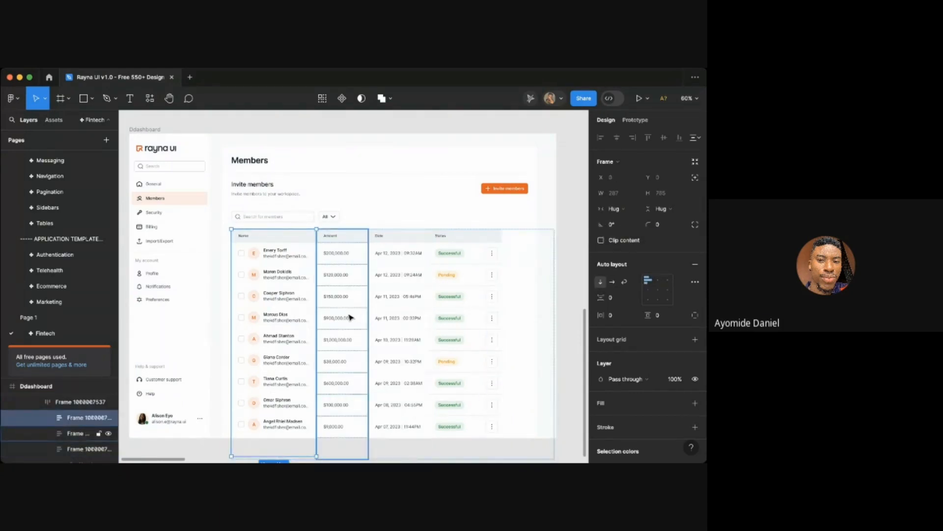
{"action": "left_click", "coordinate": [615, 208]}
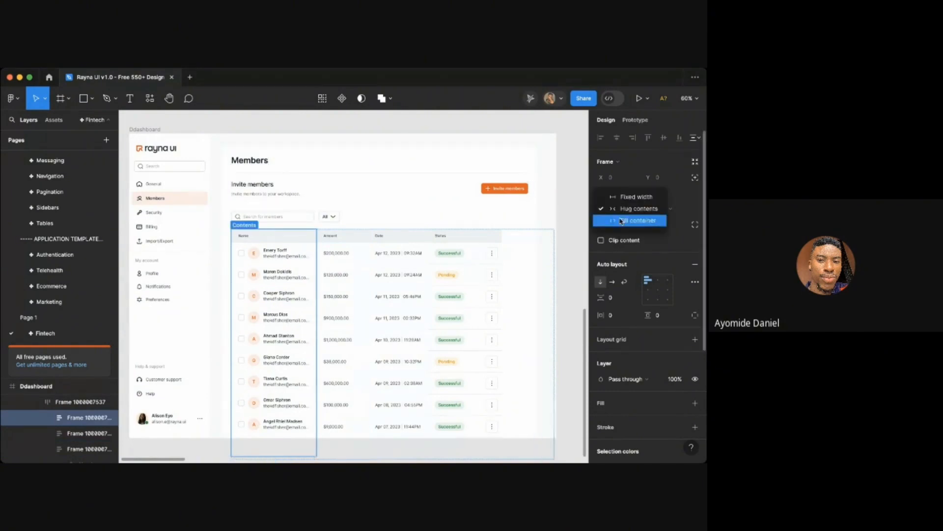
{"action": "left_click", "coordinate": [621, 221]}
{"action": "left_click", "coordinate": [565, 258]}
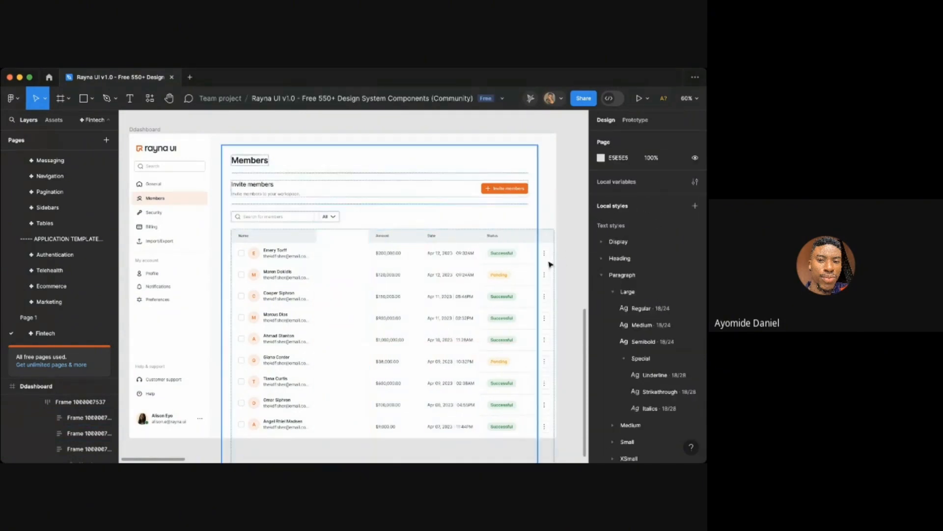
- Set the outer table container's width to fill the Members frame
{"action": "left_click", "coordinate": [528, 264]}
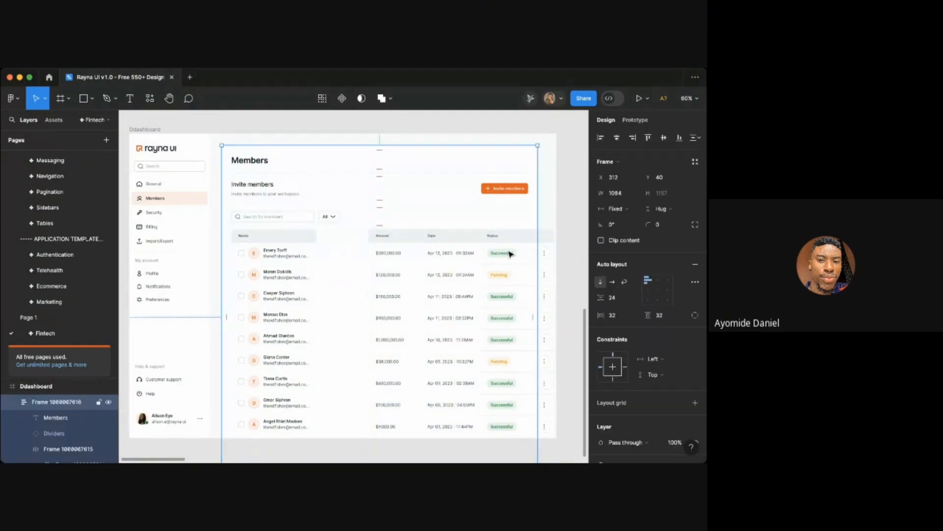
{"action": "left_click", "coordinate": [511, 254]}
{"action": "left_click", "coordinate": [616, 209]}
{"action": "left_click", "coordinate": [618, 220]}
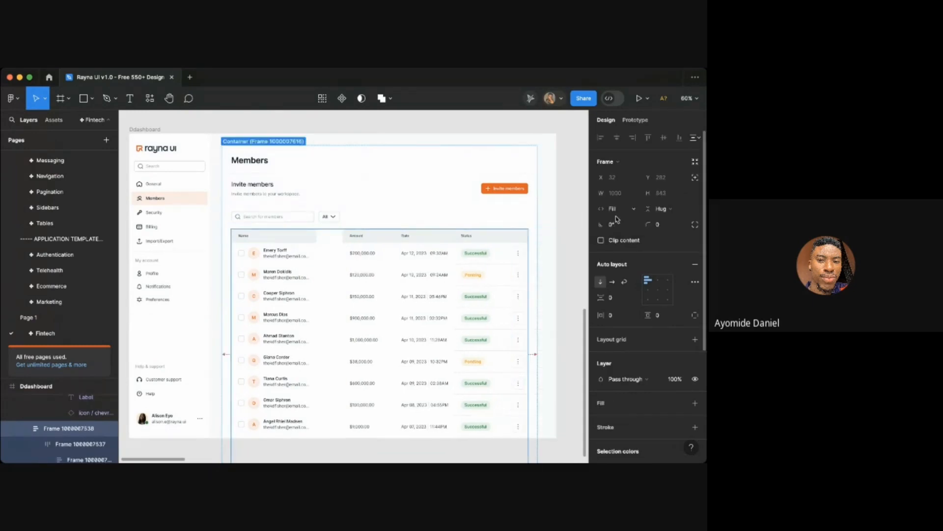
{"action": "left_click", "coordinate": [574, 238]}
- Set the Name column's header cell width to fill container
{"action": "scroll", "coordinate": [533, 261], "scroll_direction": "down", "scroll_amount": 2}
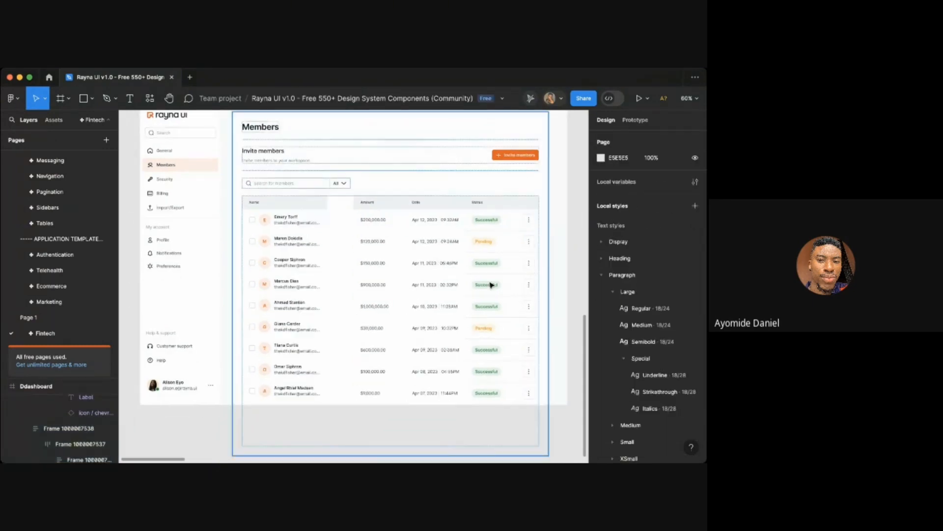
{"action": "scroll", "coordinate": [490, 284], "scroll_direction": "up", "scroll_amount": 1}
{"action": "scroll", "coordinate": [491, 285], "scroll_direction": "up", "scroll_amount": 1}
{"action": "scroll", "coordinate": [385, 285], "scroll_direction": "up", "scroll_amount": 2}
{"action": "scroll", "coordinate": [384, 285], "scroll_direction": "up", "scroll_amount": 2}
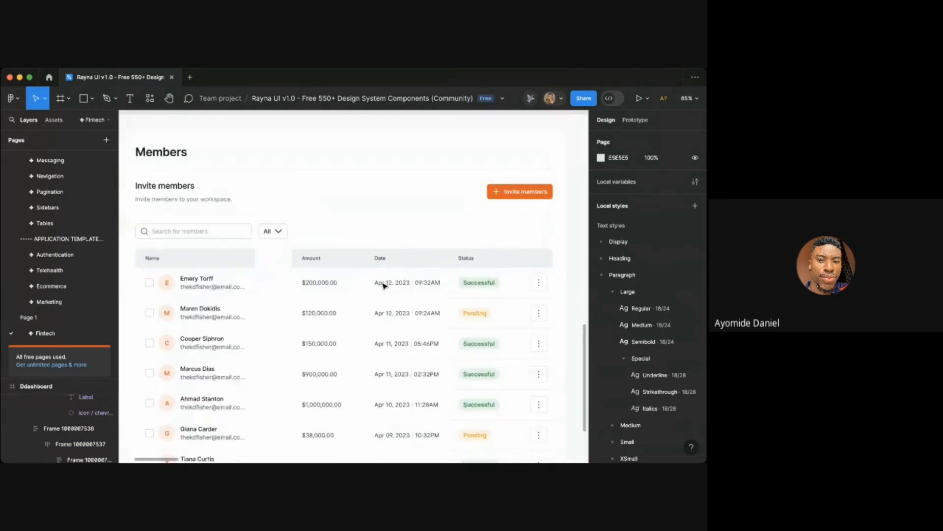
{"action": "scroll", "coordinate": [383, 284], "scroll_direction": "down", "scroll_amount": 2}
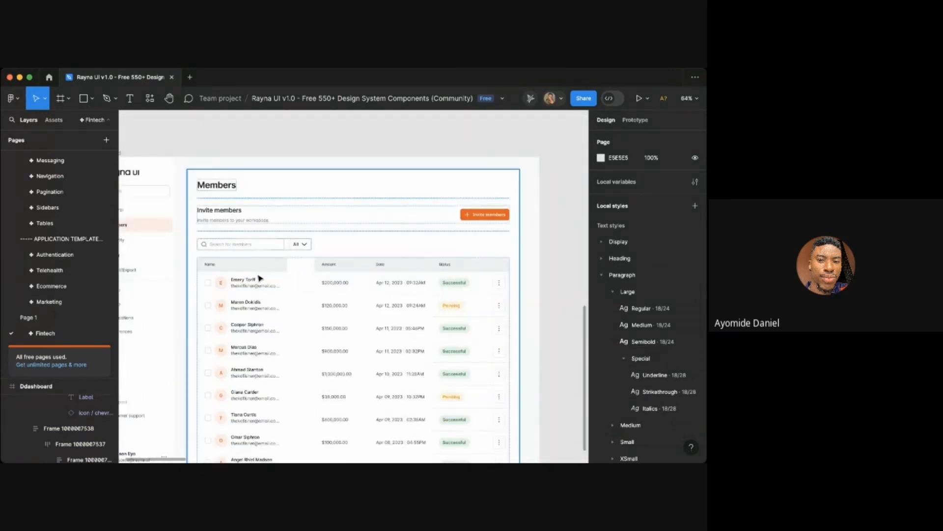
{"action": "scroll", "coordinate": [240, 274], "scroll_direction": "up", "scroll_amount": 2}
{"action": "left_click", "coordinate": [241, 273]}
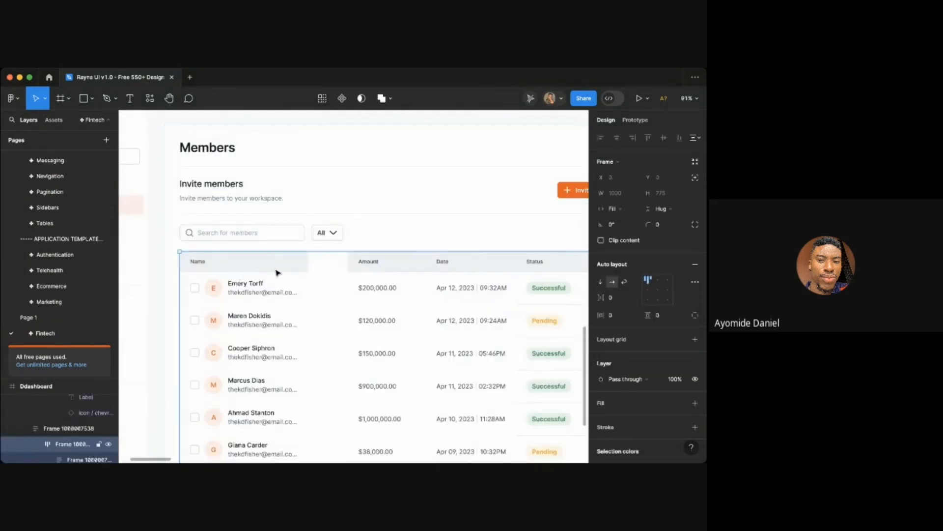
{"action": "double_click", "coordinate": [310, 266]}
{"action": "double_click", "coordinate": [302, 266]}
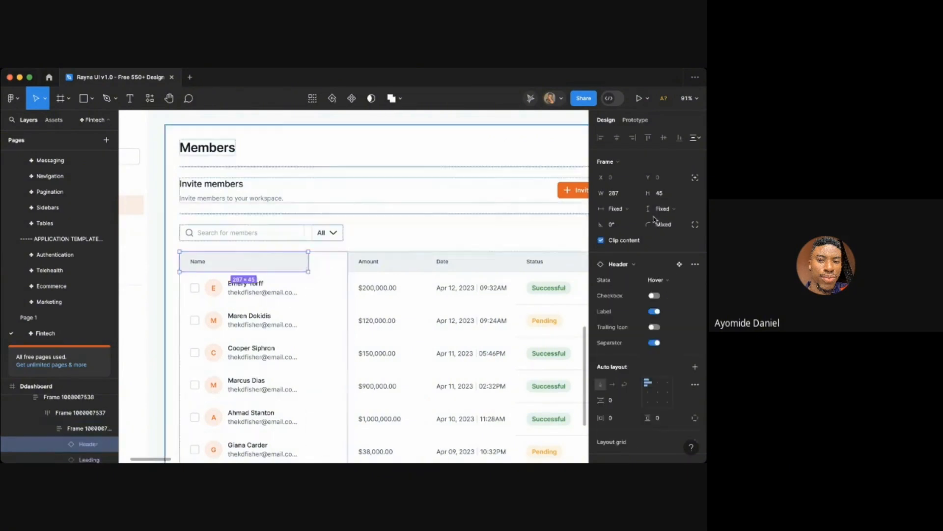
{"action": "scroll", "coordinate": [455, 226], "scroll_direction": "left", "scroll_amount": 1}
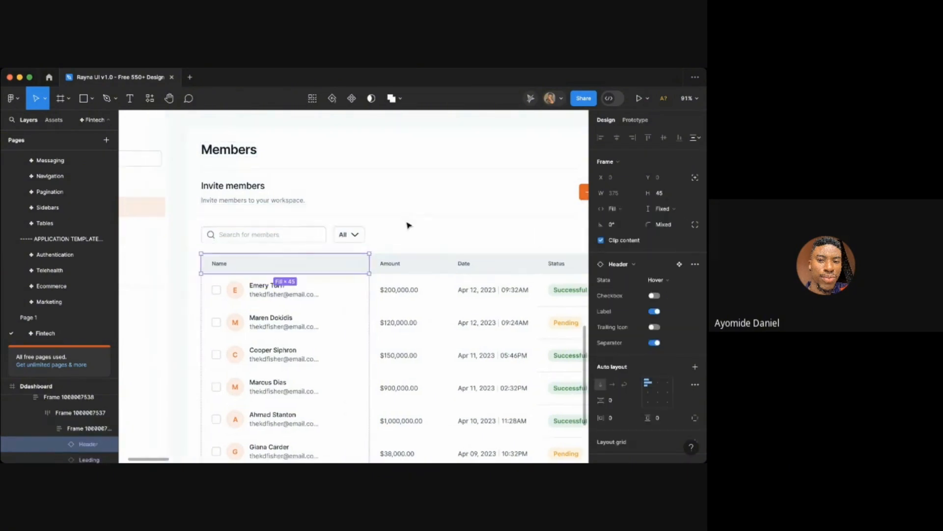
{"action": "left_click", "coordinate": [187, 254]}
- Review the adjusted table layout across the Members page
{"action": "scroll", "coordinate": [298, 270], "scroll_direction": "up", "scroll_amount": 2}
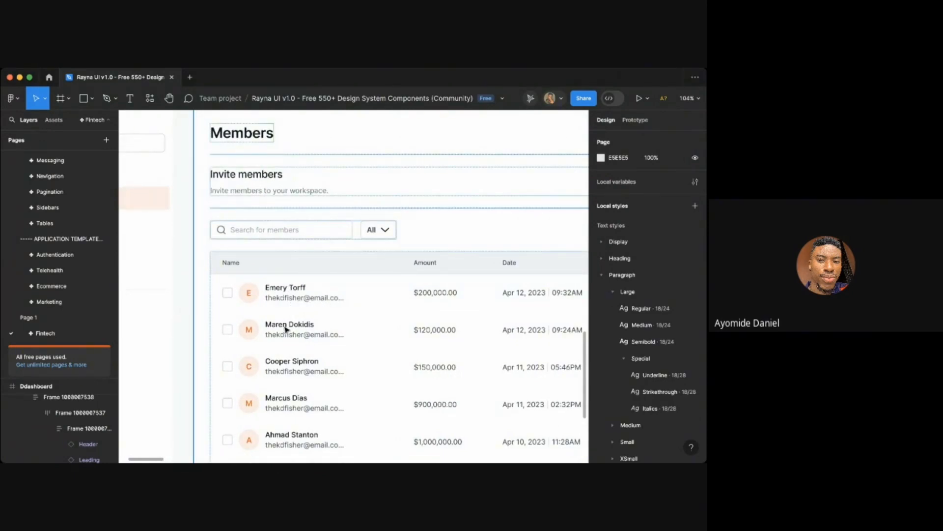
{"action": "scroll", "coordinate": [315, 343], "scroll_direction": "down", "scroll_amount": 3}
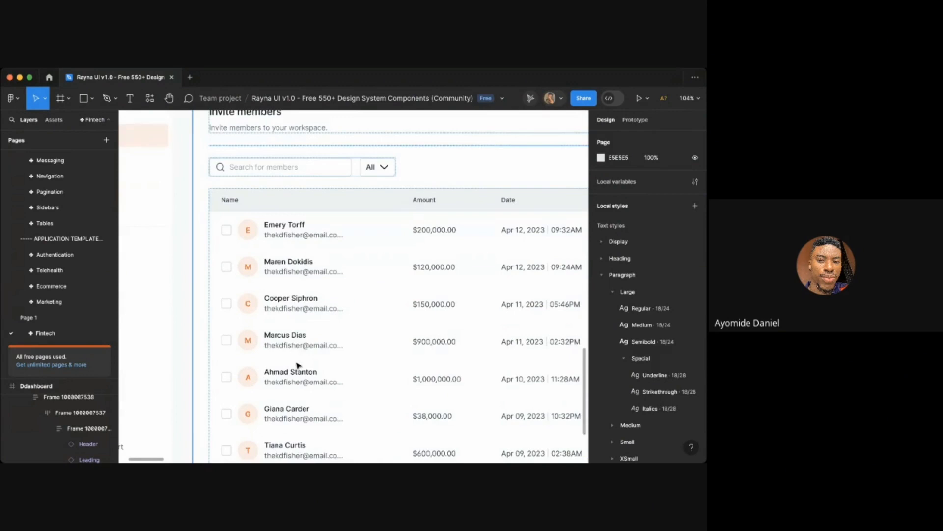
{"action": "scroll", "coordinate": [298, 365], "scroll_direction": "down", "scroll_amount": 4}
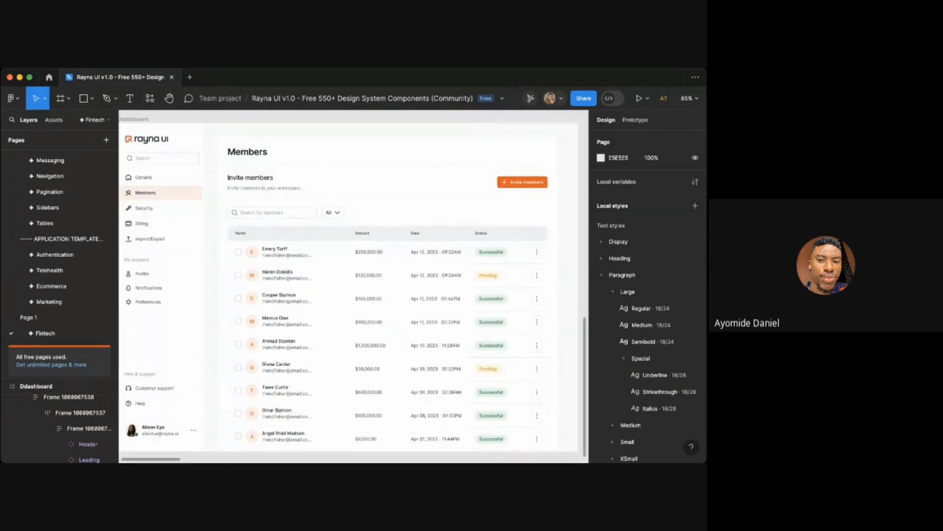
{"action": "scroll", "coordinate": [297, 435], "scroll_direction": "down", "scroll_amount": 3}
{"action": "scroll", "coordinate": [260, 261], "scroll_direction": "down", "scroll_amount": 1}
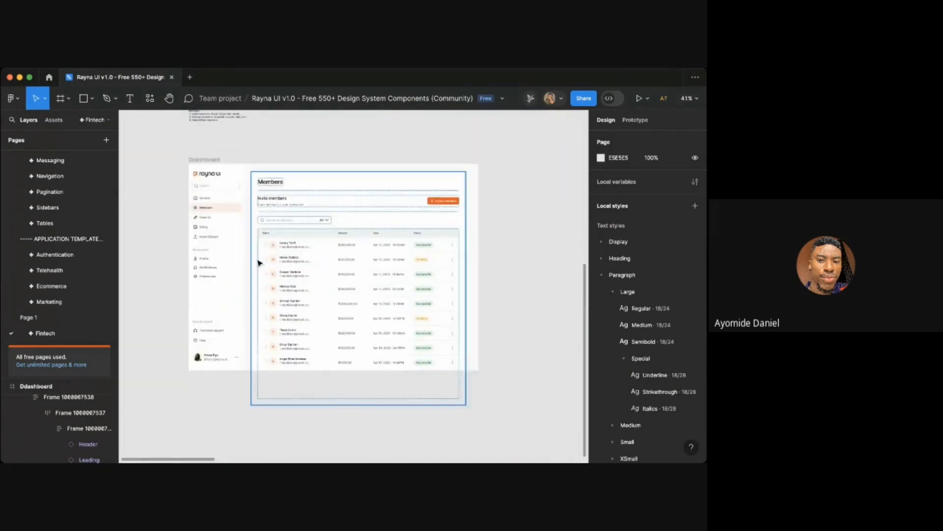
{"action": "left_click", "coordinate": [211, 160]}
{"action": "left_click", "coordinate": [362, 397]}
{"action": "scroll", "coordinate": [369, 320], "scroll_direction": "up", "scroll_amount": 3}
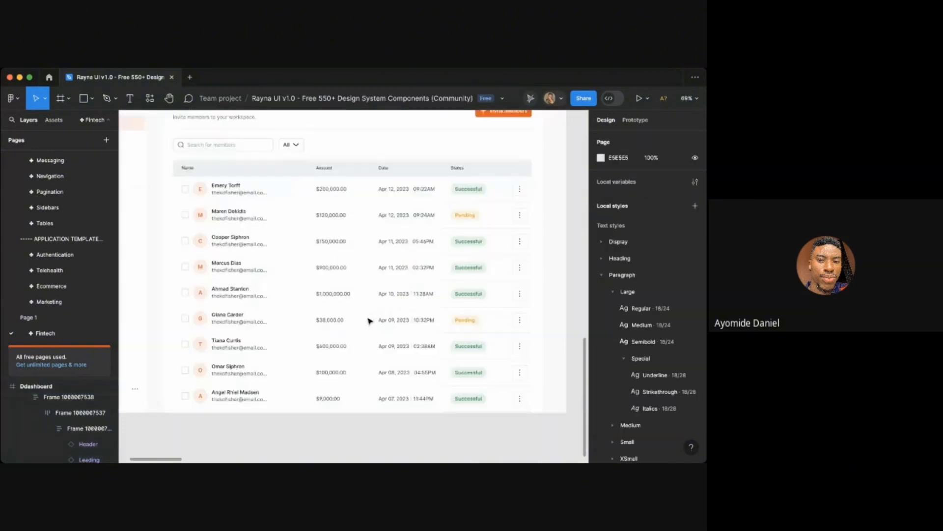
{"action": "scroll", "coordinate": [369, 320], "scroll_direction": "up", "scroll_amount": 1}
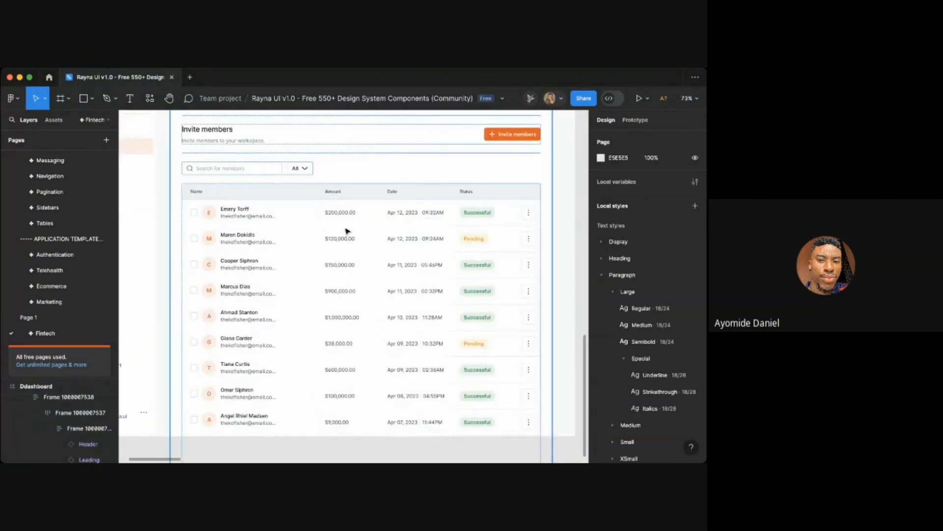
{"action": "scroll", "coordinate": [352, 214], "scroll_direction": "up", "scroll_amount": 2}
{"action": "scroll", "coordinate": [351, 214], "scroll_direction": "up", "scroll_amount": 2}
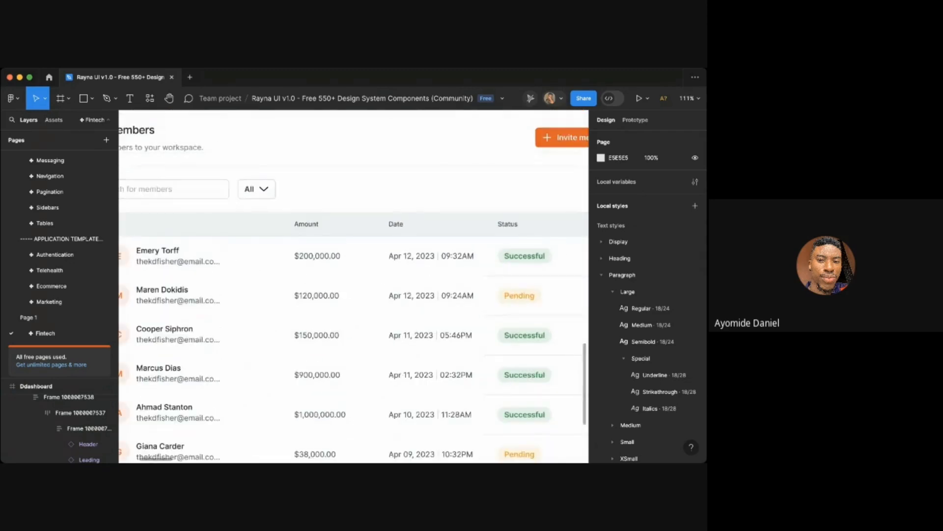
- Rename the table's Amount column header to "Role"
{"action": "left_click", "coordinate": [427, 261]}
{"action": "key", "text": "t"}
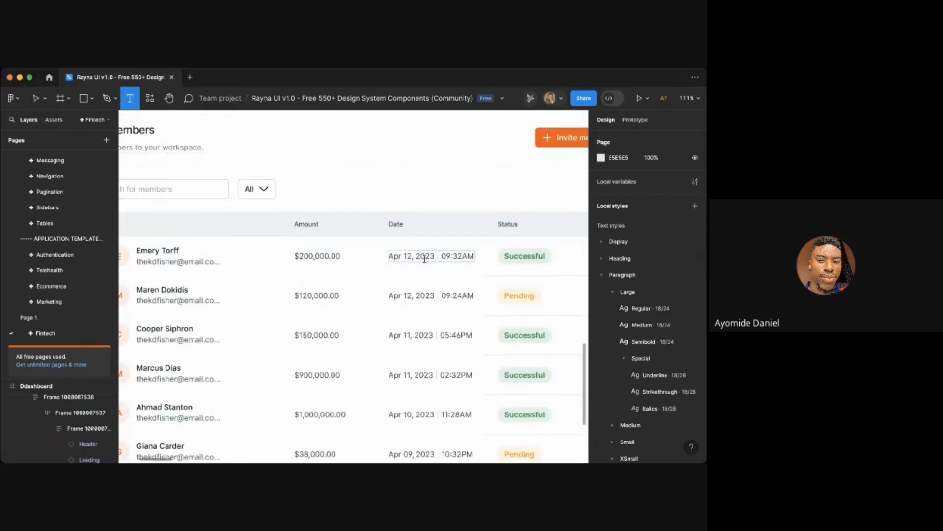
{"action": "double_click", "coordinate": [317, 224]}
{"action": "type", "text": "Role"}
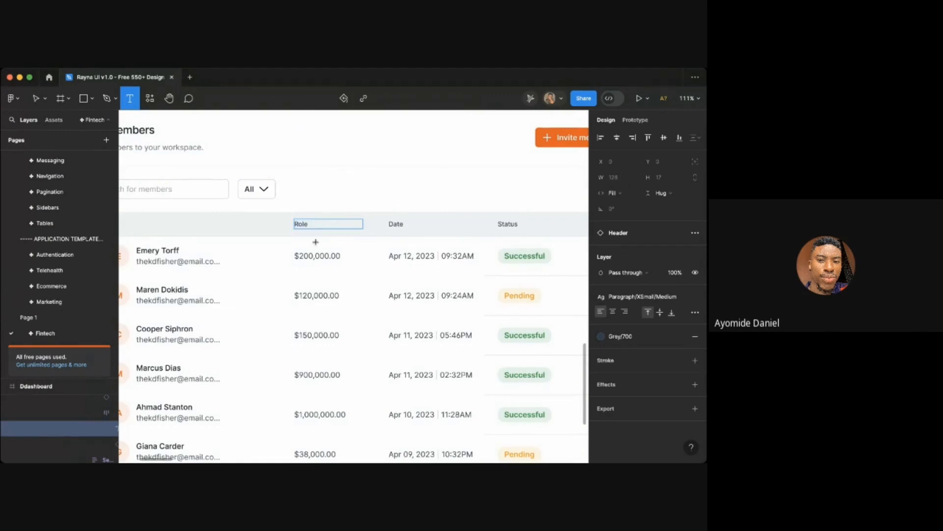
- Replace the first three rows' amount values with the role "Admin"
{"action": "double_click", "coordinate": [308, 252]}
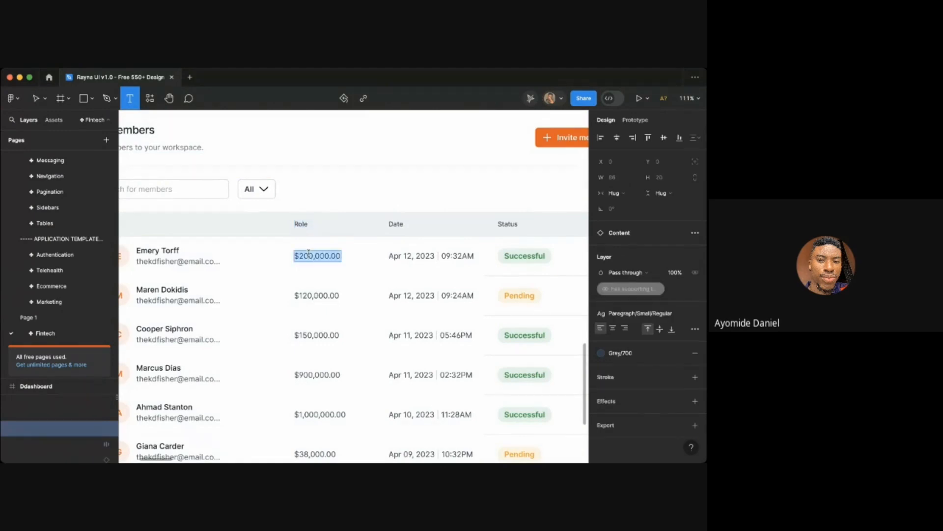
{"action": "type", "text": "Admin"}
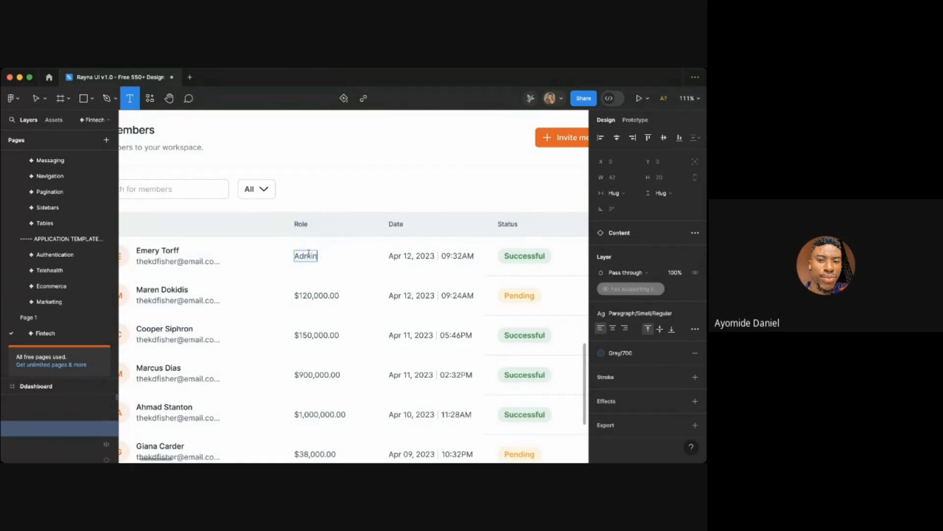
{"action": "double_click", "coordinate": [310, 295]}
{"action": "type", "text": "Ad"}
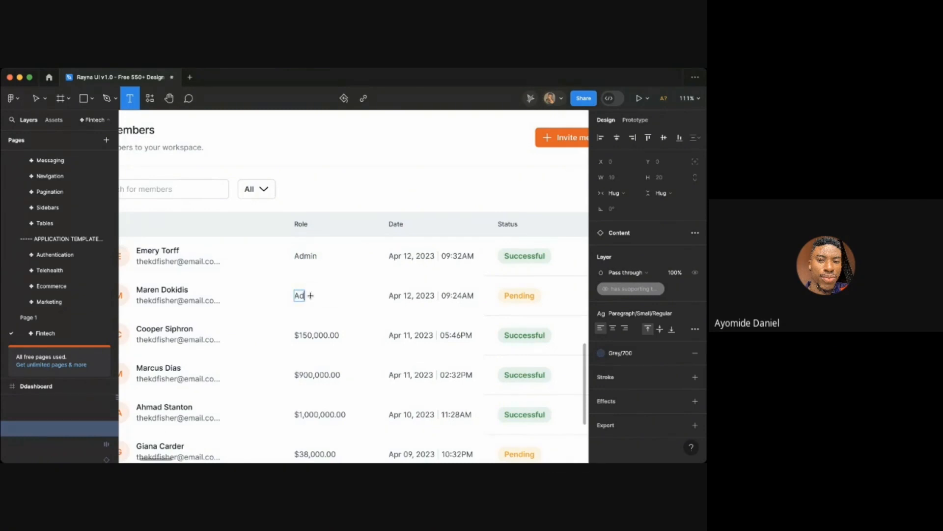
{"action": "type", "text": "min"}
{"action": "scroll", "coordinate": [462, 314], "scroll_direction": "left", "scroll_amount": 1}
{"action": "double_click", "coordinate": [363, 319]}
{"action": "type", "text": "A"}
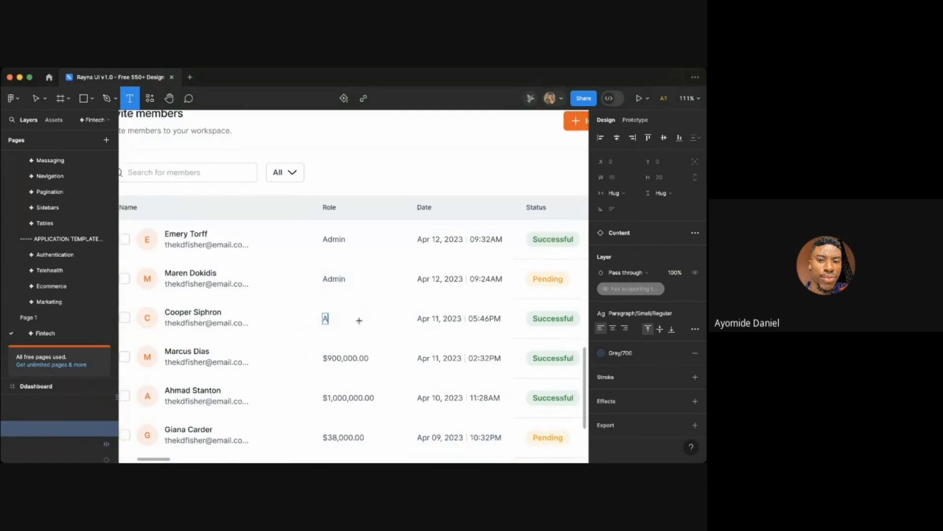
- Replace the fourth and fifth rows' amount values with the role "Members"
{"action": "double_click", "coordinate": [343, 359]}
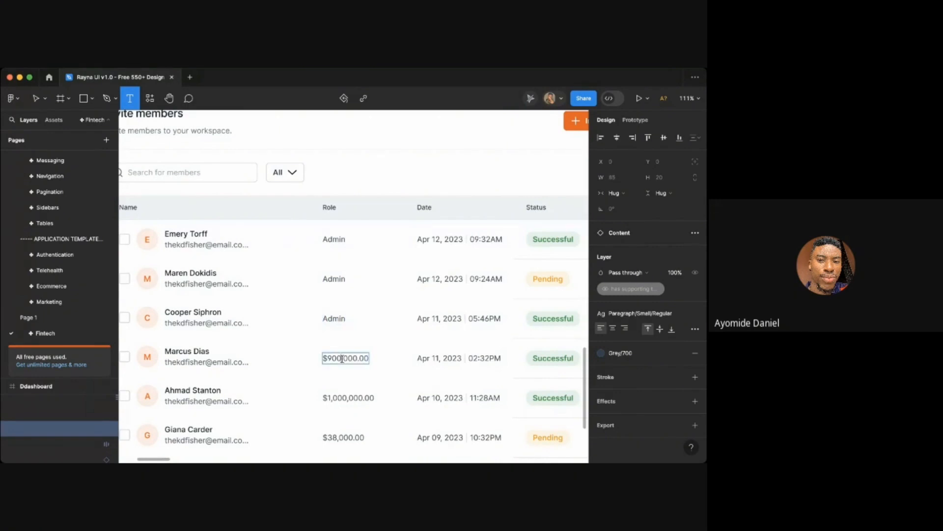
{"action": "type", "text": "Mm"}
{"action": "type", "text": "em"}
{"action": "key", "text": "BackSpace"}
{"action": "key", "text": "BackSpace"}
{"action": "key", "text": "BackSpace"}
{"action": "type", "text": "embe"}
{"action": "double_click", "coordinate": [350, 395]}
{"action": "scroll", "coordinate": [353, 392], "scroll_direction": "down", "scroll_amount": 1}
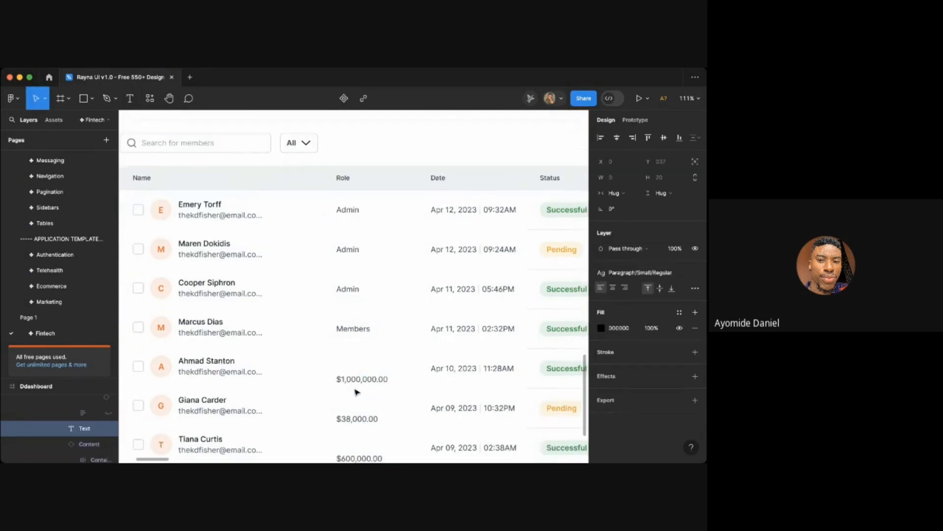
{"action": "double_click", "coordinate": [356, 380]}
{"action": "key", "text": "ctrl+a"}
{"action": "type", "text": "m"}
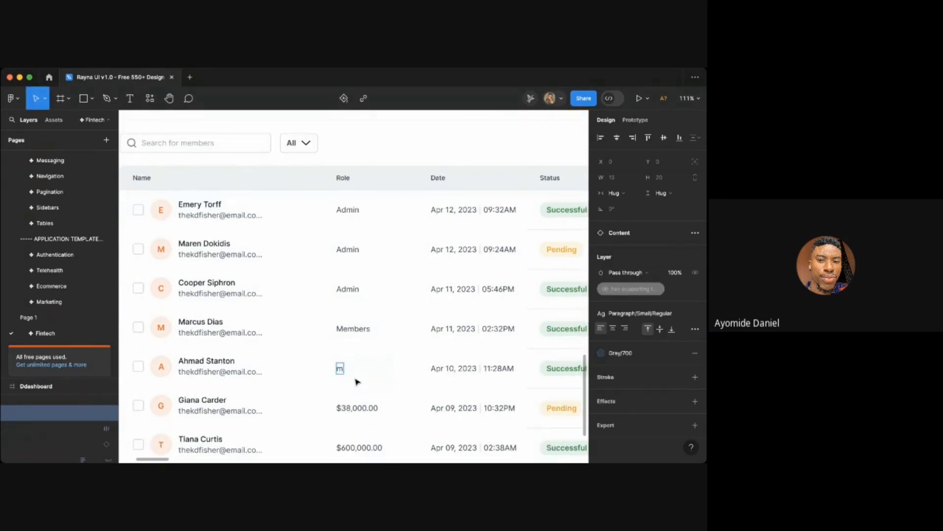
{"action": "key", "text": "BackSpace"}
{"action": "type", "text": "Members"}
- Replace the sixth, seventh and eighth rows' amount values with the role "Admin"
{"action": "scroll", "coordinate": [402, 355], "scroll_direction": "down", "scroll_amount": 3}
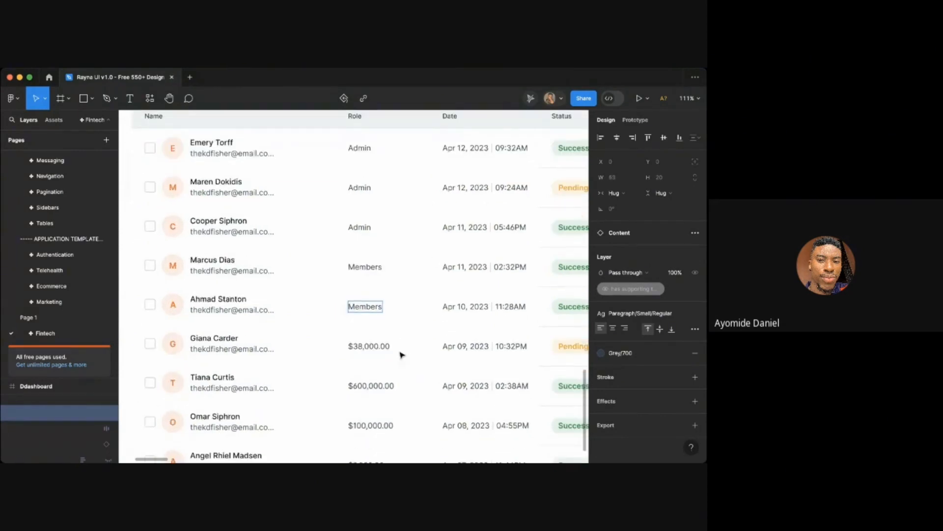
{"action": "double_click", "coordinate": [373, 345]}
{"action": "type", "text": "Admin"}
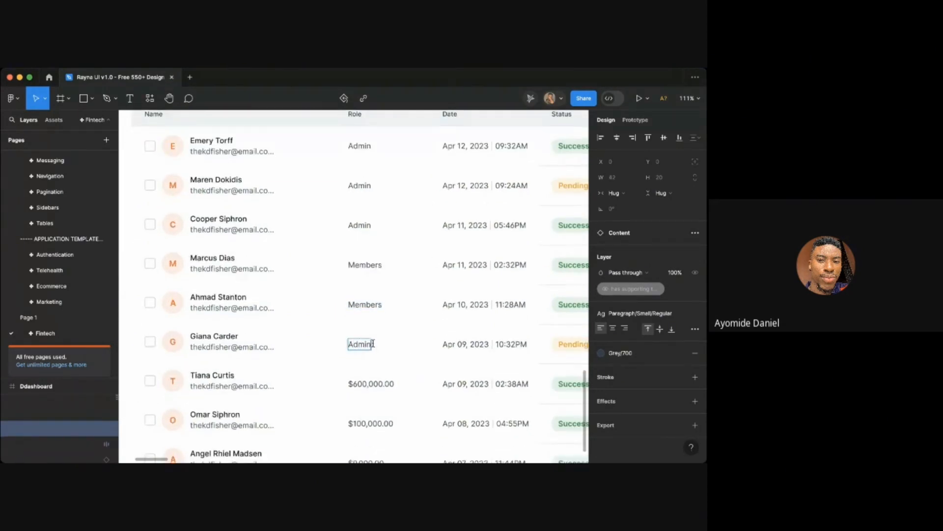
{"action": "scroll", "coordinate": [394, 339], "scroll_direction": "down", "scroll_amount": 3}
{"action": "double_click", "coordinate": [375, 311]}
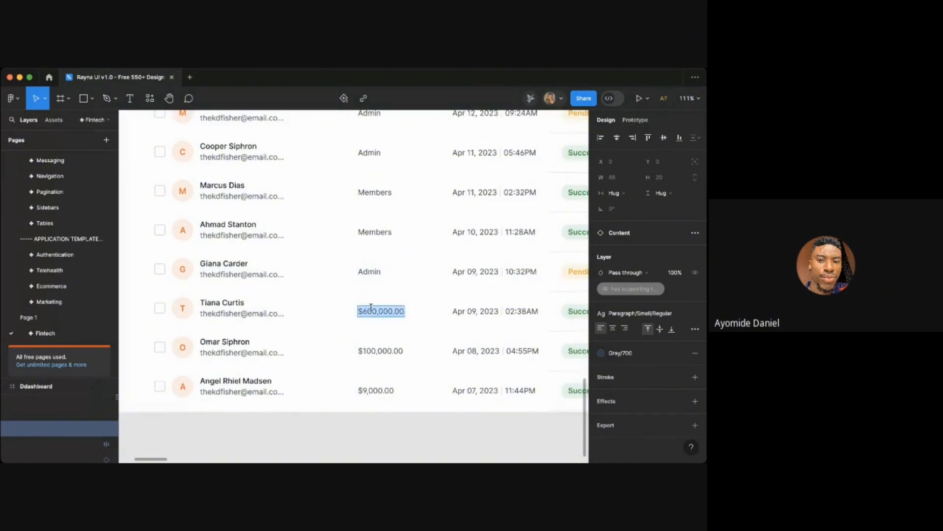
{"action": "type", "text": "Afmin"}
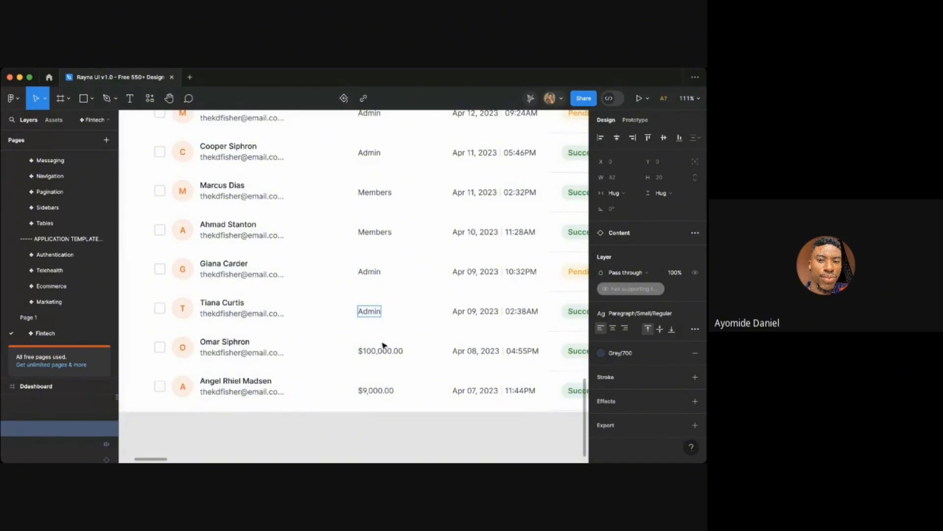
{"action": "double_click", "coordinate": [371, 351]}
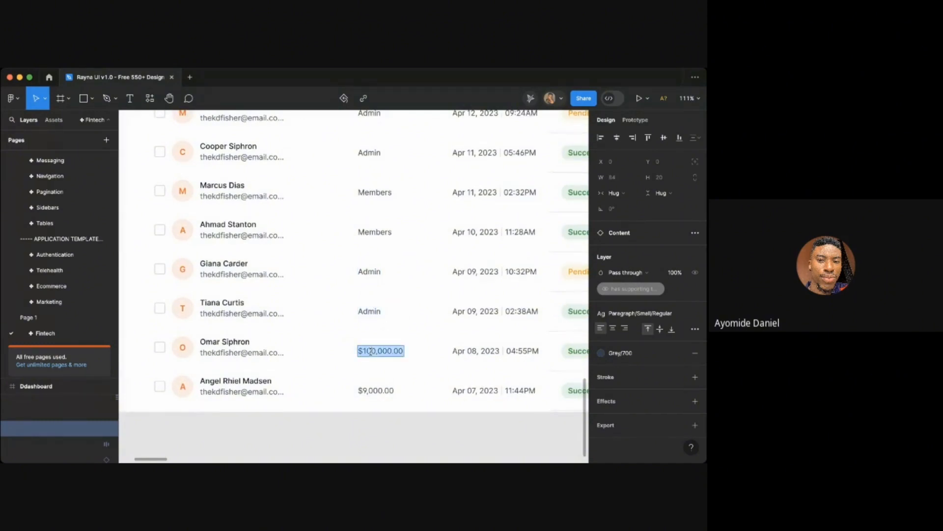
{"action": "type", "text": "Admin"}
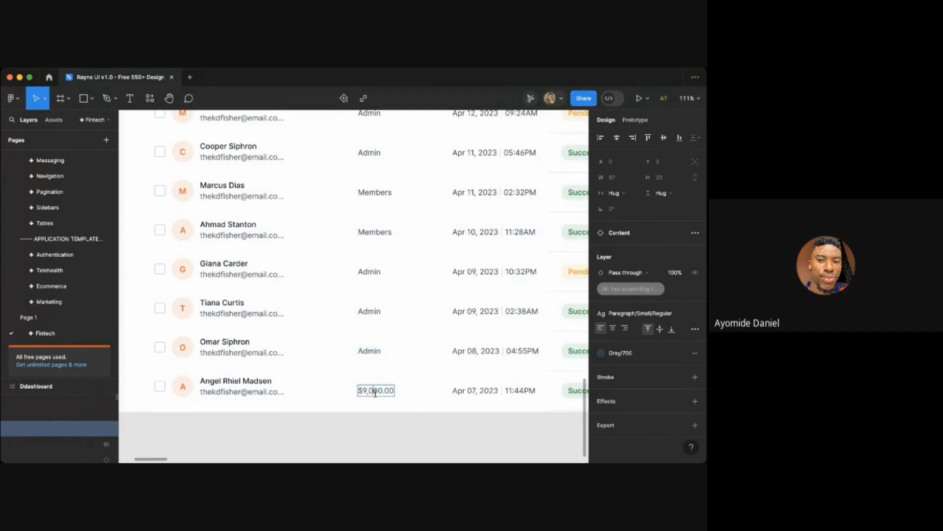
- Replace the last row's amount value with the role "Members"
{"action": "double_click", "coordinate": [376, 391]}
{"action": "type", "text": "Mm"}
{"action": "type", "text": "mbers"}
{"action": "key", "text": "Escape"}
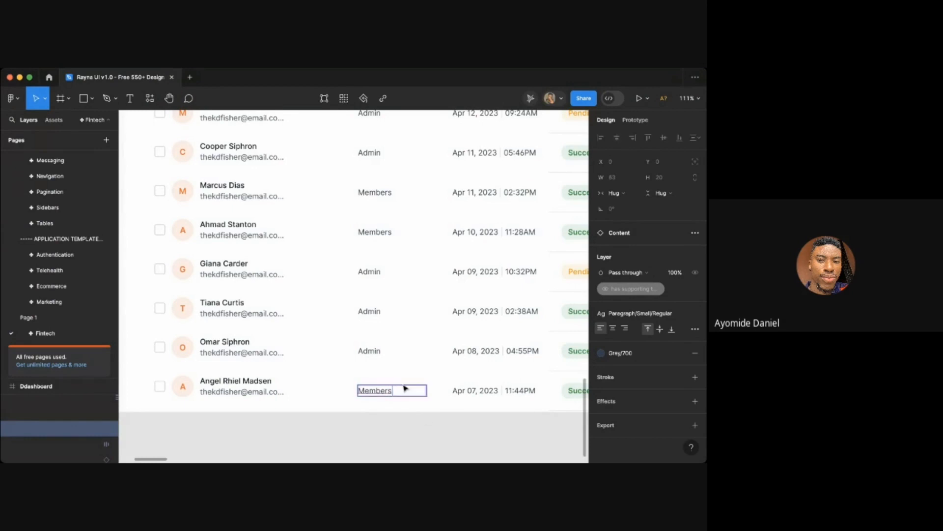
- Change the three "Members" role cells to the singular "Member"
{"action": "double_click", "coordinate": [390, 386]}
{"action": "left_click", "coordinate": [388, 388]}
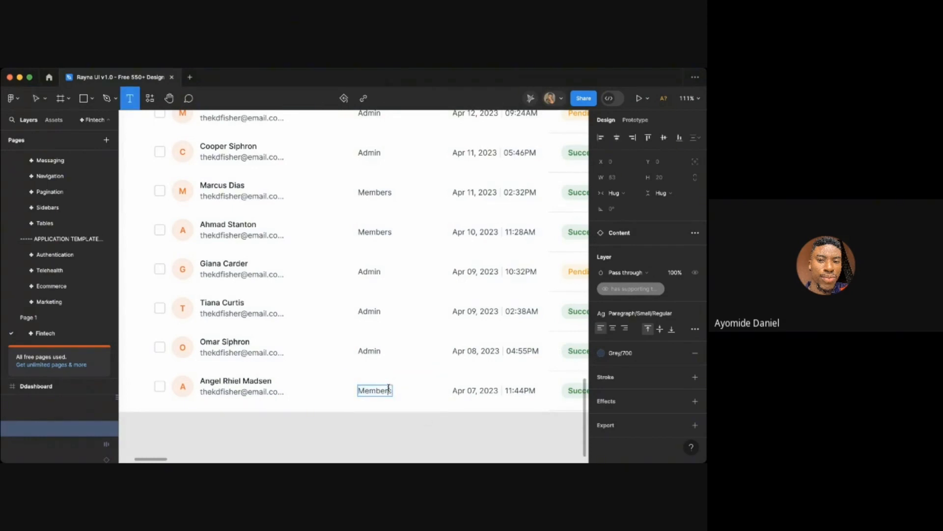
{"action": "left_click", "coordinate": [392, 231]}
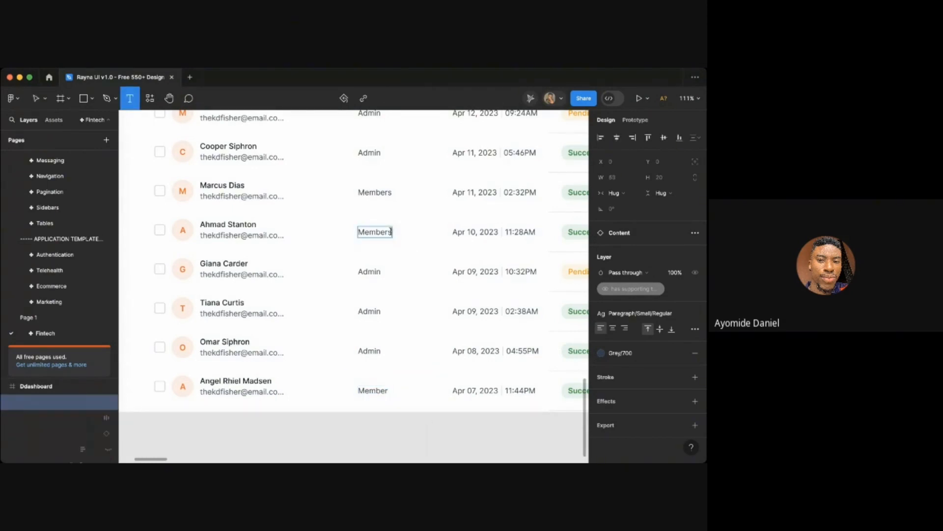
{"action": "scroll", "coordinate": [391, 231], "scroll_direction": "up", "scroll_amount": 3}
{"action": "left_click", "coordinate": [399, 306]}
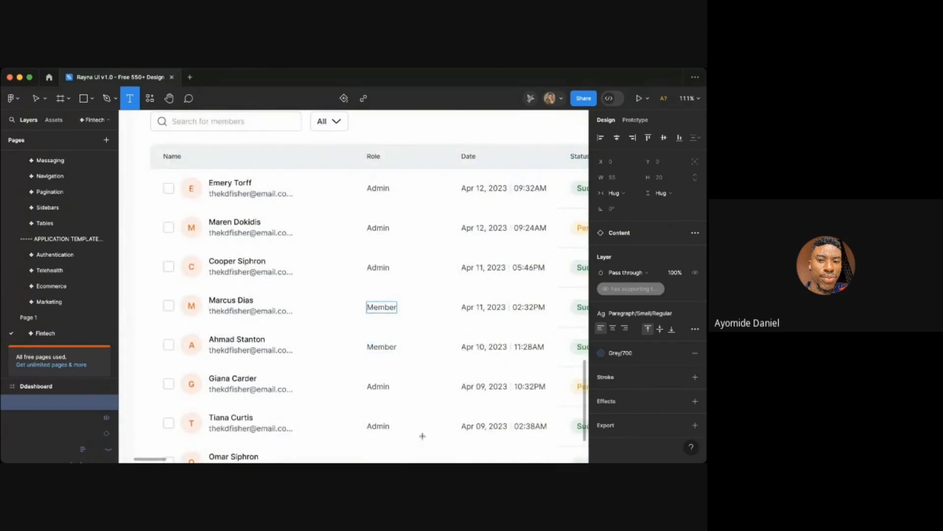
{"action": "scroll", "coordinate": [402, 427], "scroll_direction": "down", "scroll_amount": 5}
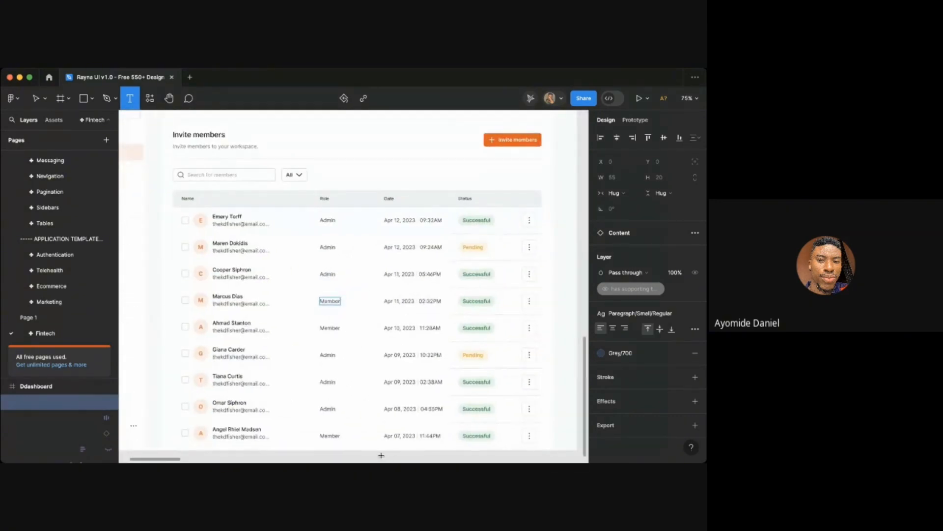
{"action": "key", "text": "Escape"}
- Review the Members page table layout and its updated Role column
{"action": "scroll", "coordinate": [490, 326], "scroll_direction": "down", "scroll_amount": 2}
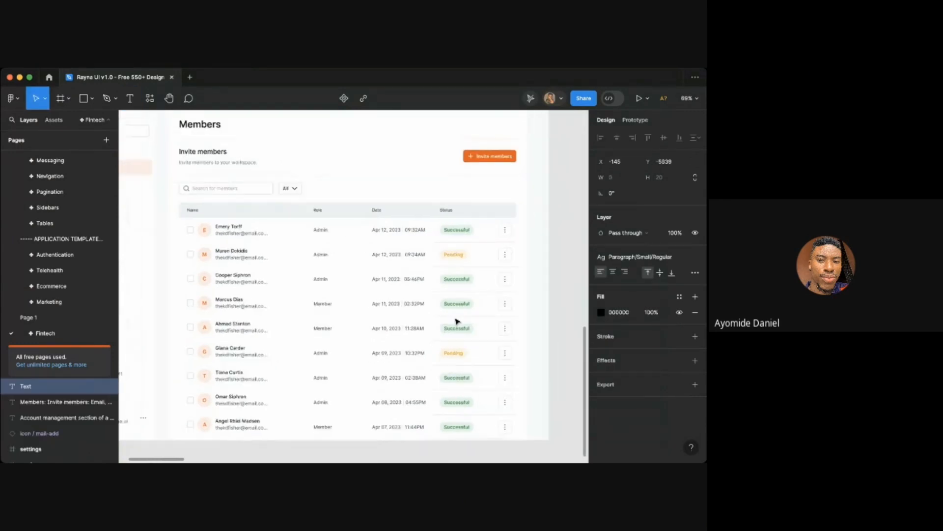
{"action": "left_click", "coordinate": [541, 283]}
{"action": "scroll", "coordinate": [560, 283], "scroll_direction": "up", "scroll_amount": 1}
{"action": "scroll", "coordinate": [560, 283], "scroll_direction": "left", "scroll_amount": 1}
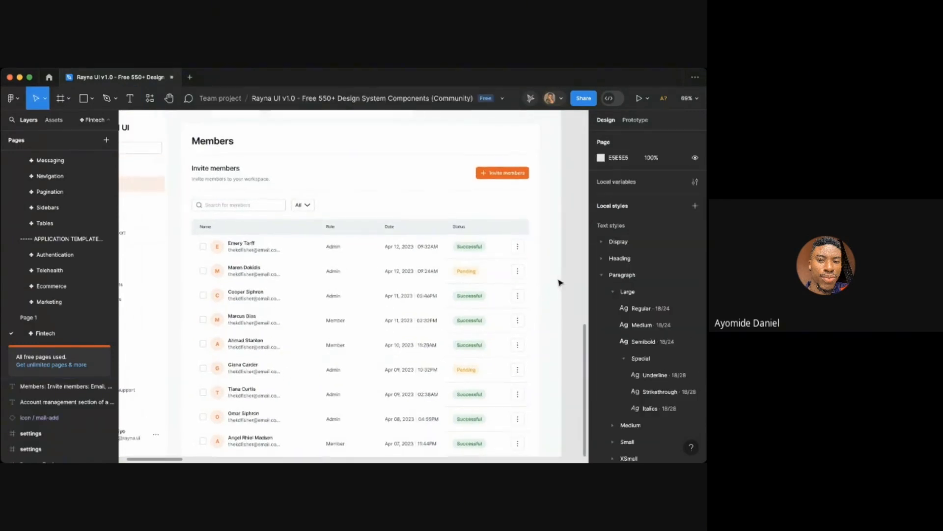
{"action": "key", "text": "super+Tab"}
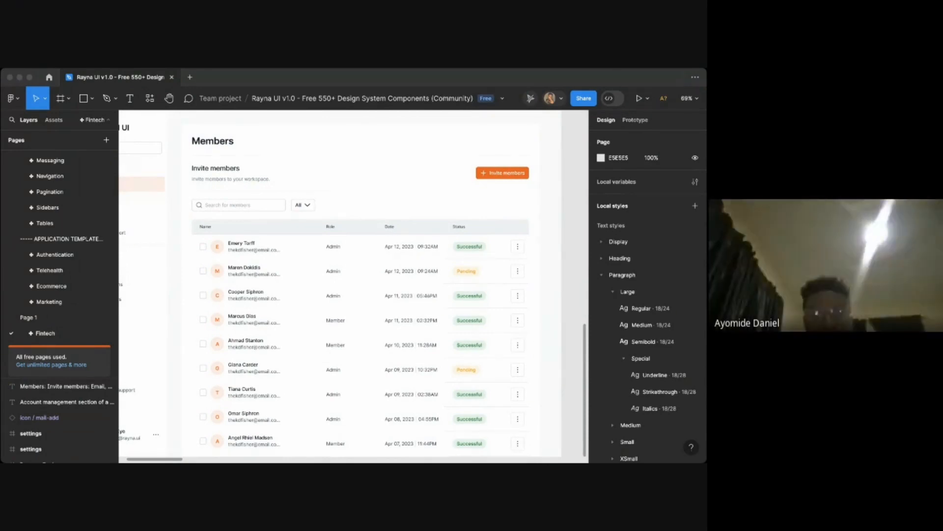
{"action": "left_click", "coordinate": [488, 265]}
{"action": "scroll", "coordinate": [341, 267], "scroll_direction": "down", "scroll_amount": 1}
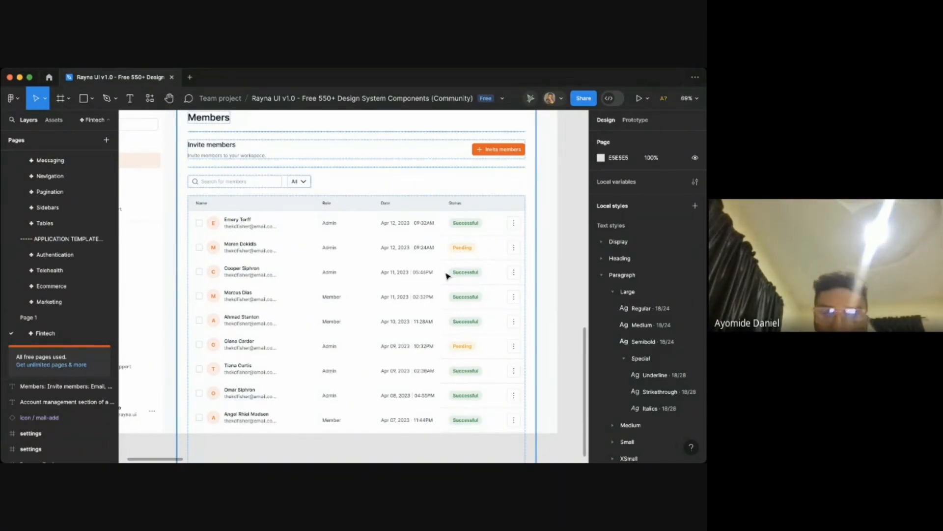
{"action": "key", "text": "super+Tab"}
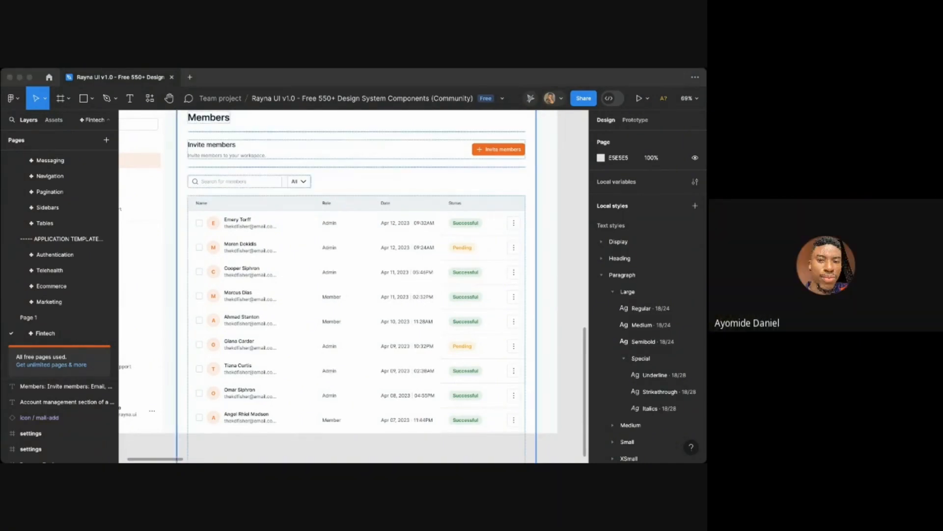
{"action": "left_click", "coordinate": [446, 275]}
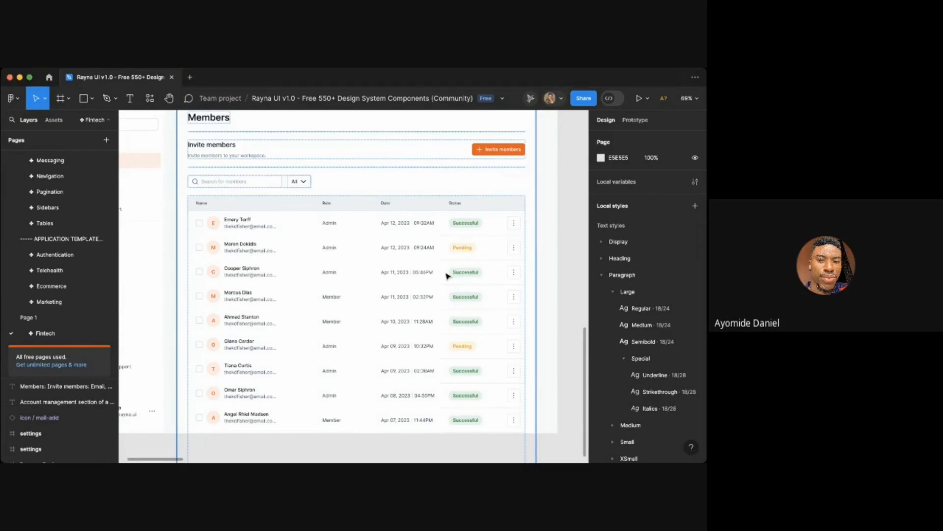
{"action": "left_click", "coordinate": [402, 219]}
{"action": "scroll", "coordinate": [403, 248], "scroll_direction": "up", "scroll_amount": 5}
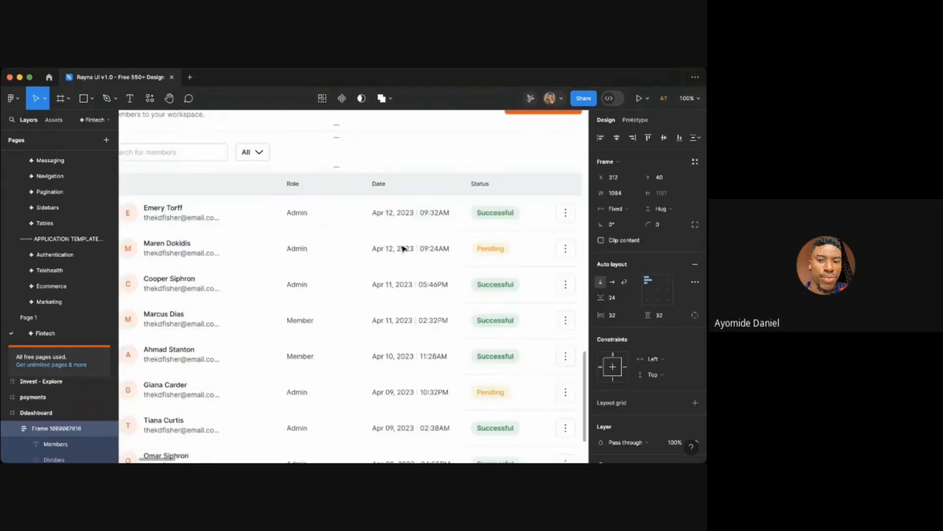
{"action": "left_click", "coordinate": [434, 262]}
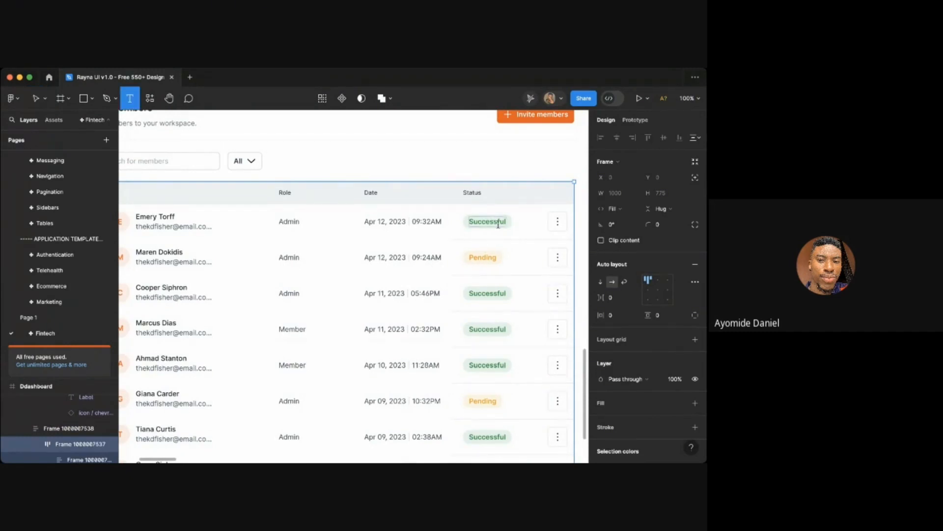
{"action": "scroll", "coordinate": [517, 221], "scroll_direction": "down", "scroll_amount": 3}
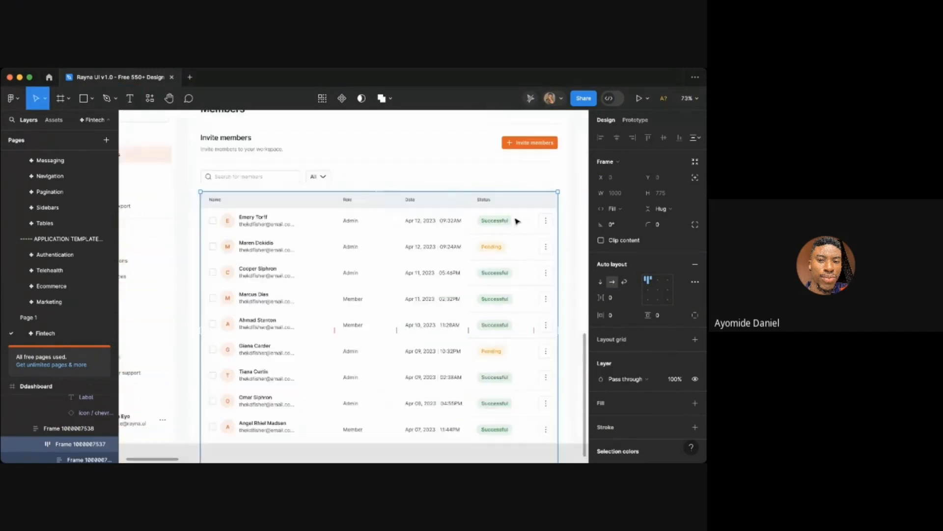
{"action": "scroll", "coordinate": [540, 226], "scroll_direction": "right", "scroll_amount": 2}
{"action": "left_click", "coordinate": [554, 234]}
{"action": "scroll", "coordinate": [553, 235], "scroll_direction": "down", "scroll_amount": 1}
{"action": "scroll", "coordinate": [554, 234], "scroll_direction": "right", "scroll_amount": 1}
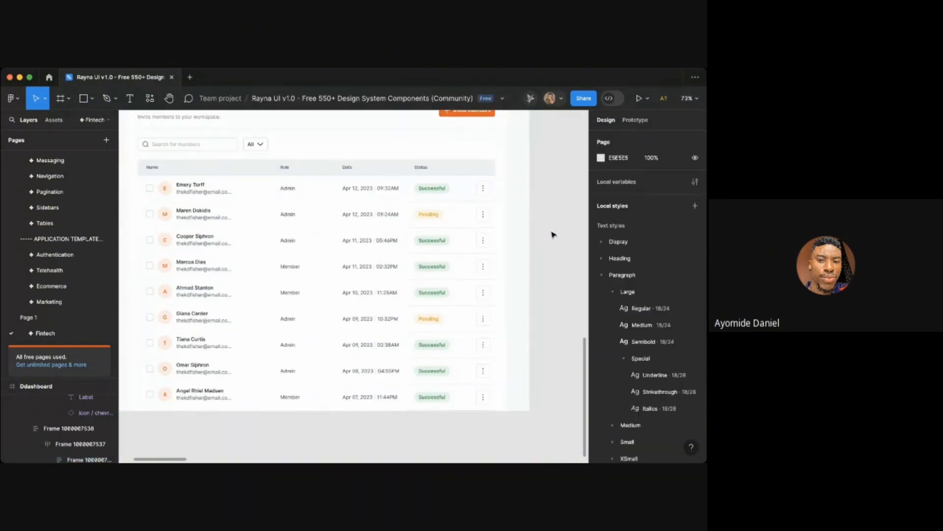
{"action": "scroll", "coordinate": [421, 187], "scroll_direction": "up", "scroll_amount": 1}
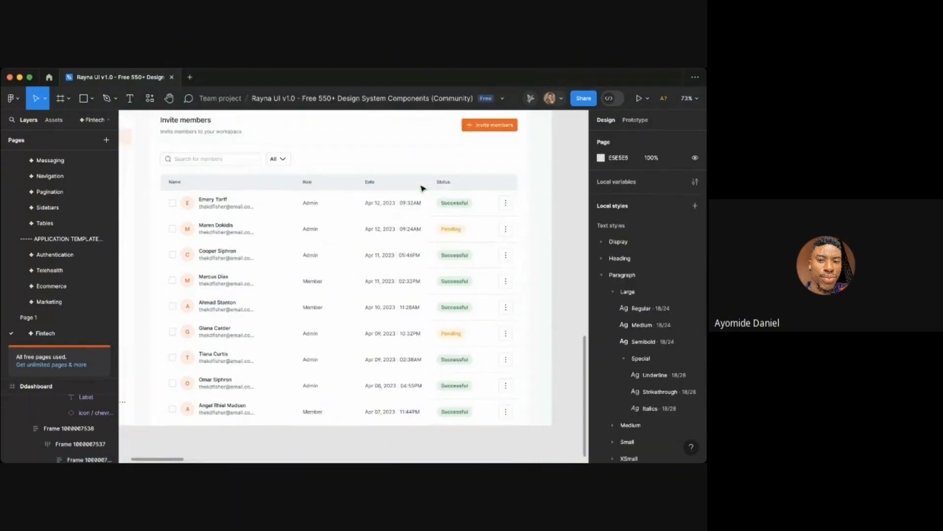
{"action": "scroll", "coordinate": [422, 188], "scroll_direction": "up", "scroll_amount": 3}
{"action": "scroll", "coordinate": [424, 188], "scroll_direction": "down", "scroll_amount": 2}
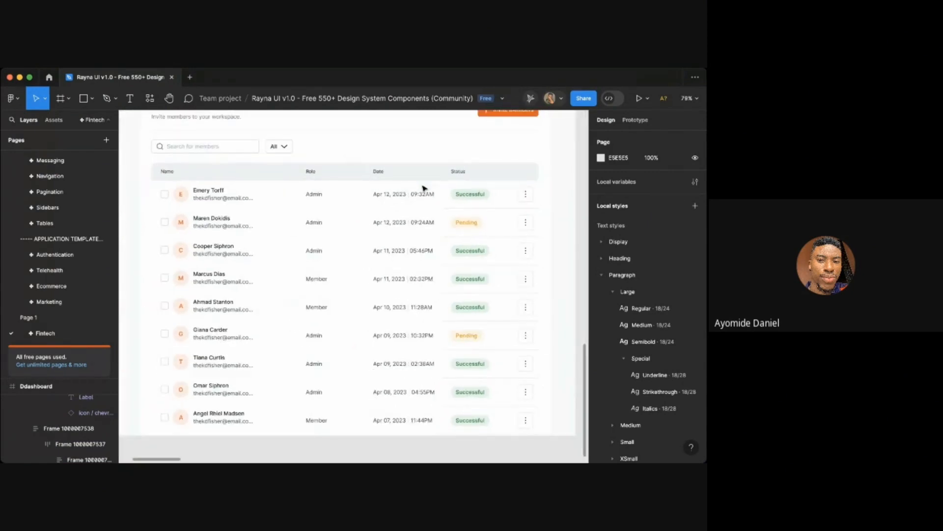
- Change the first row's status badge text to "Active"
{"action": "left_click", "coordinate": [492, 200]}
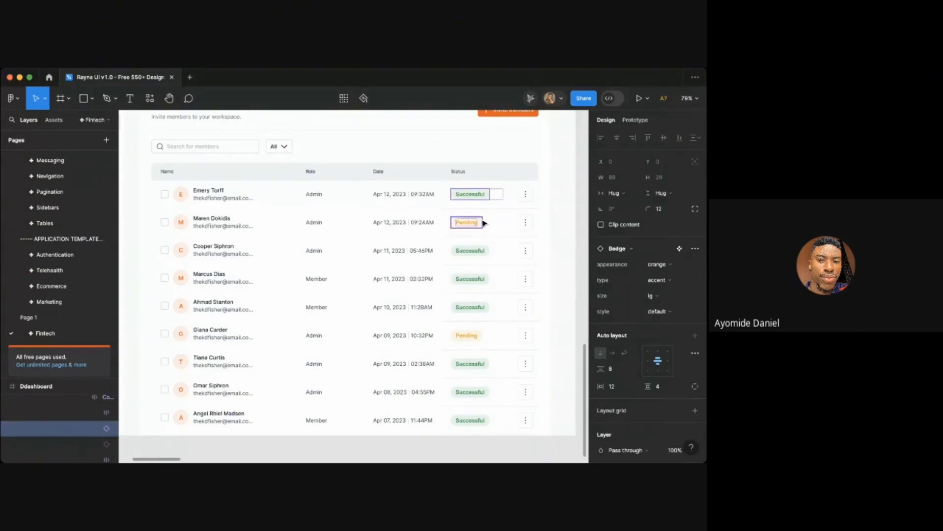
{"action": "left_click", "coordinate": [483, 222], "text": "shift"}
{"action": "scroll", "coordinate": [518, 209], "scroll_direction": "up", "scroll_amount": 3}
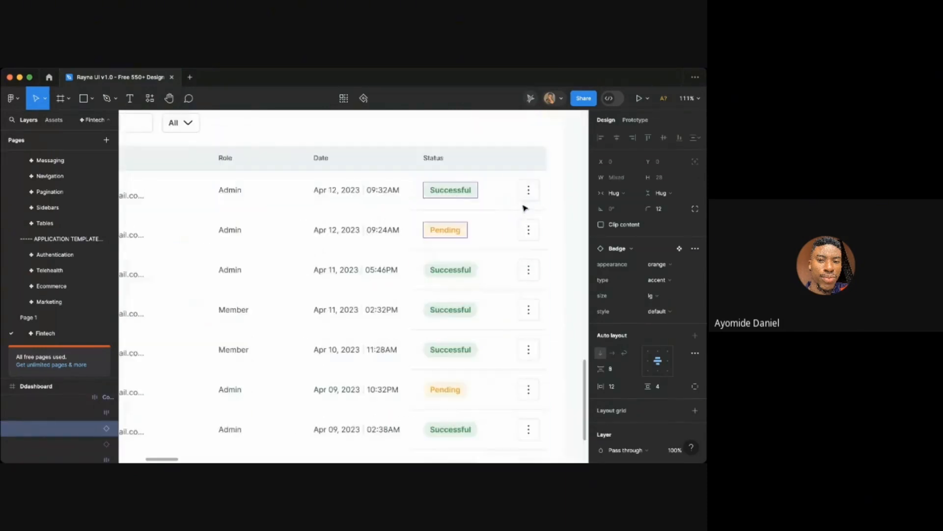
{"action": "left_click", "coordinate": [542, 208]}
{"action": "scroll", "coordinate": [543, 211], "scroll_direction": "right", "scroll_amount": 1}
{"action": "key", "text": "t"}
{"action": "double_click", "coordinate": [443, 205]}
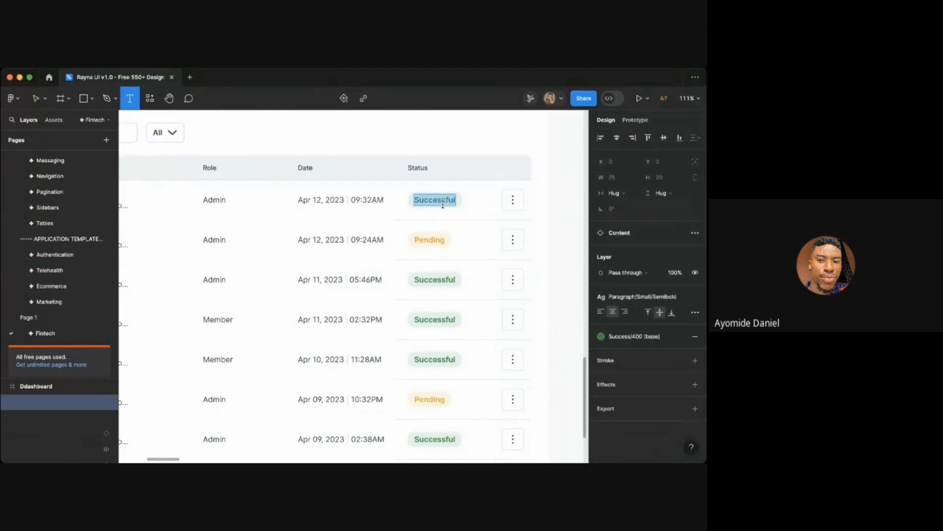
{"action": "type", "text": "Act"}
{"action": "type", "text": "ive"}
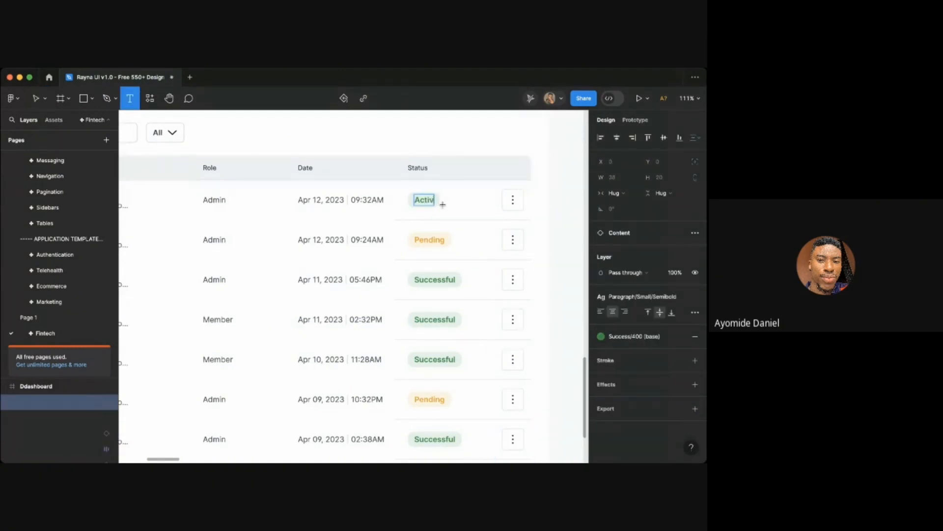
- Change the third, fourth and fifth rows' status badge text to "Active"
{"action": "double_click", "coordinate": [434, 279]}
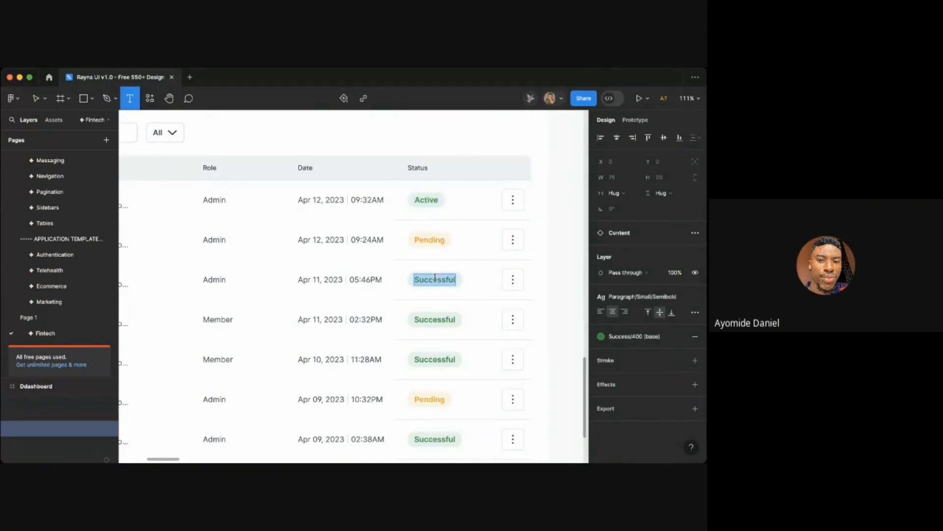
{"action": "type", "text": "Active"}
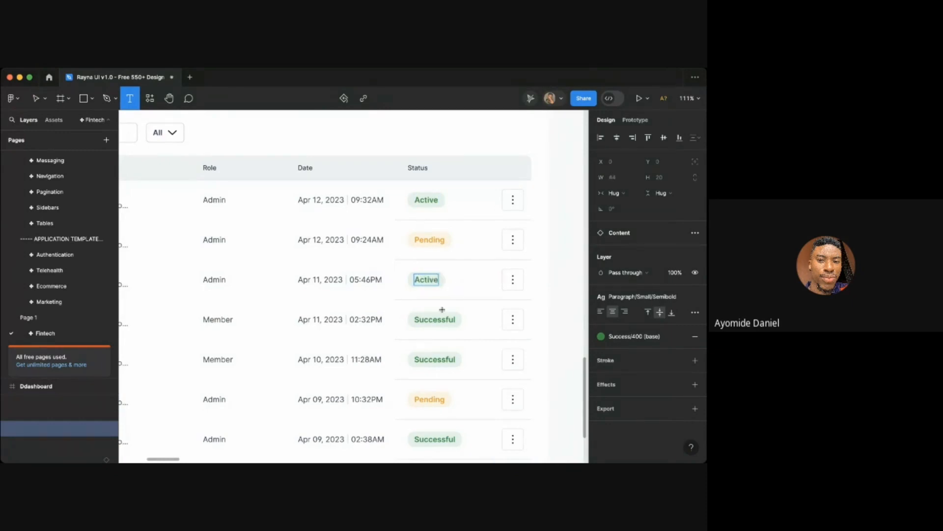
{"action": "double_click", "coordinate": [433, 317]}
{"action": "type", "text": "Active"}
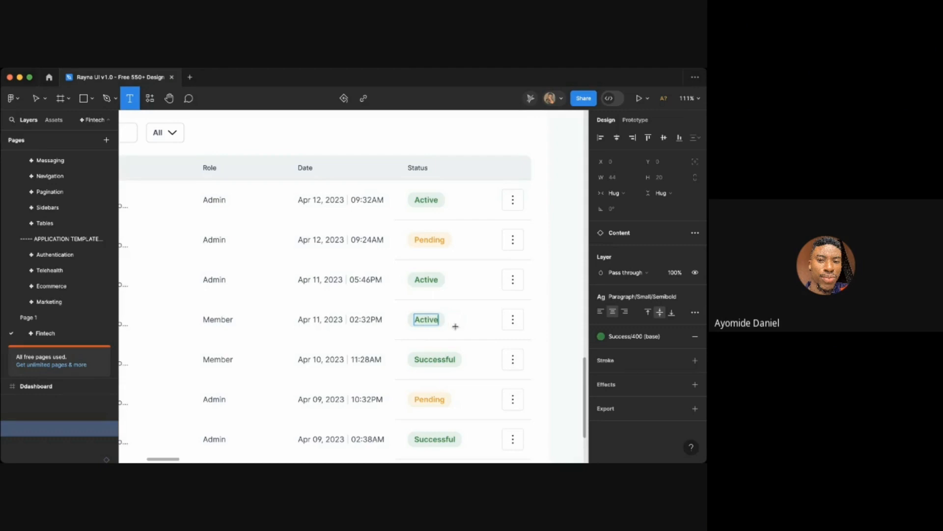
{"action": "double_click", "coordinate": [433, 358]}
{"action": "type", "text": "Active"}
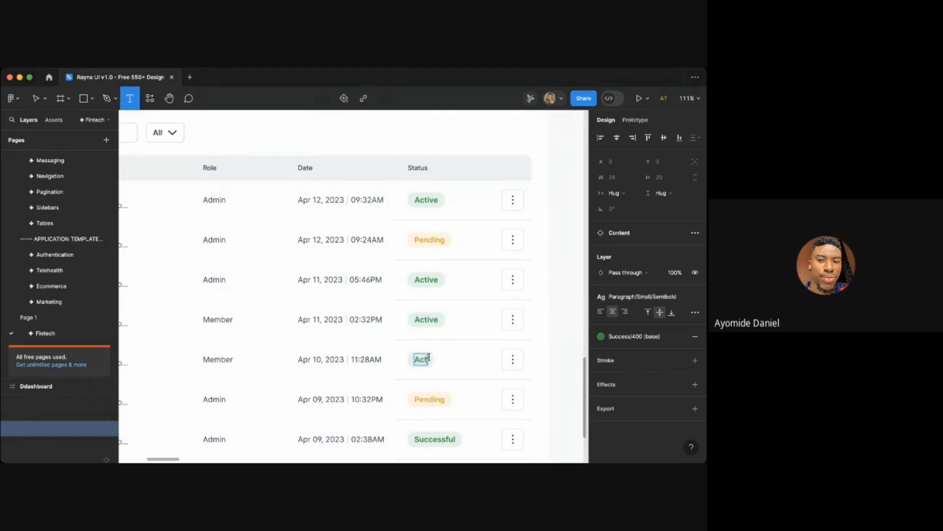
{"action": "scroll", "coordinate": [513, 359], "scroll_direction": "down", "scroll_amount": 1}
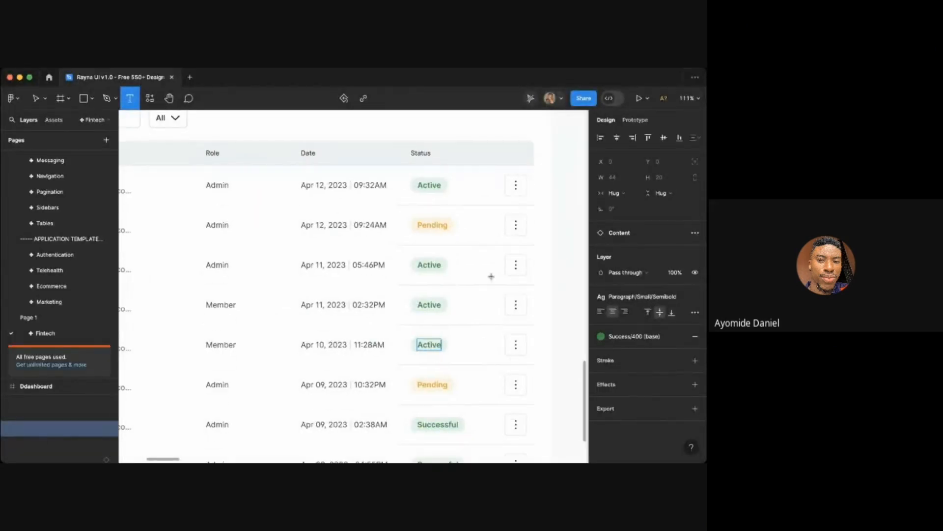
{"action": "double_click", "coordinate": [432, 224]}
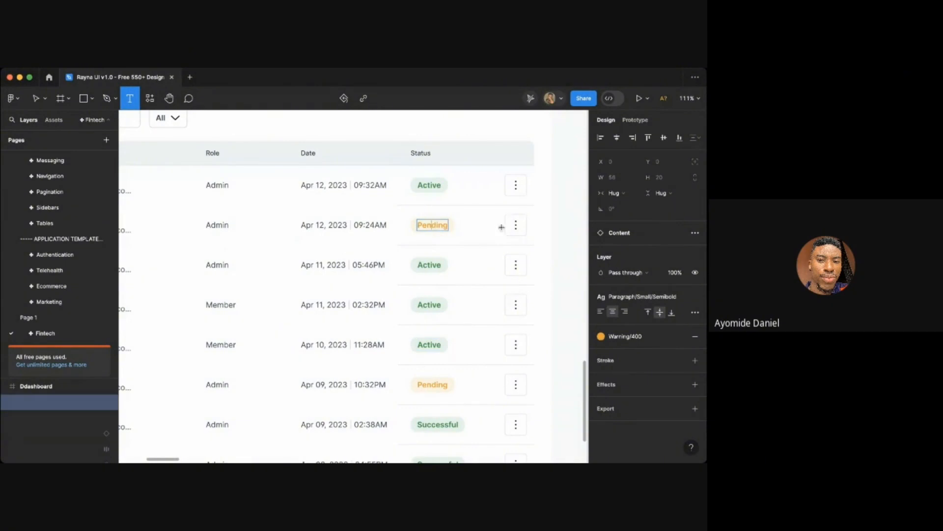
{"action": "left_click", "coordinate": [558, 243]}
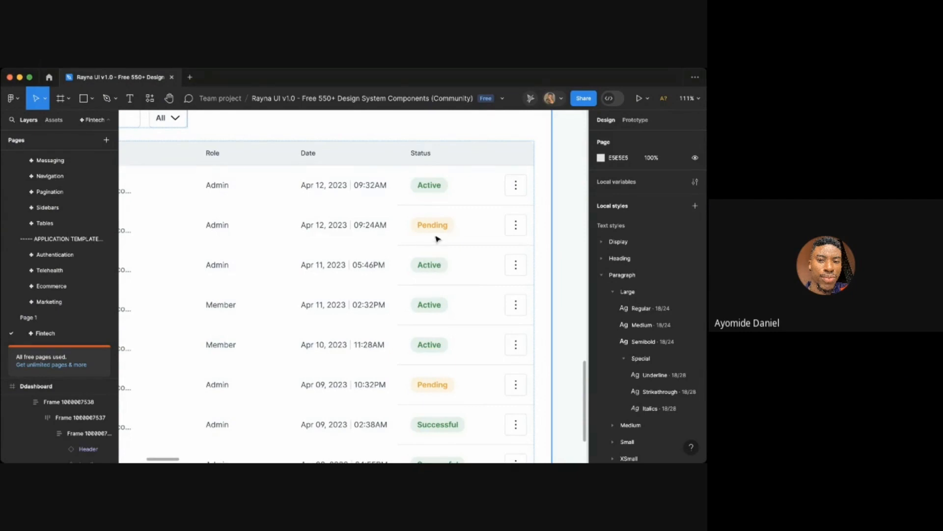
- Review the updated Status column across the members table
{"action": "scroll", "coordinate": [436, 239], "scroll_direction": "down", "scroll_amount": 5}
{"action": "scroll", "coordinate": [436, 239], "scroll_direction": "up", "scroll_amount": 4}
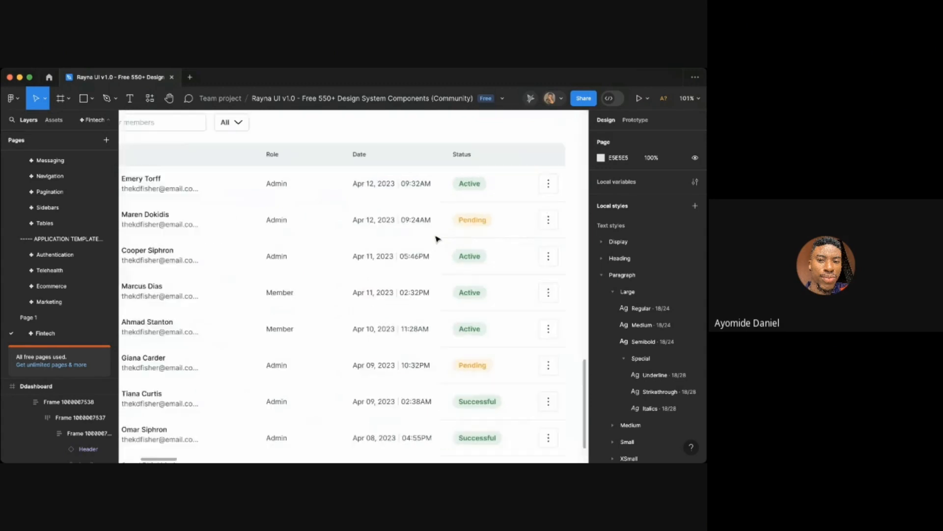
{"action": "scroll", "coordinate": [436, 239], "scroll_direction": "right", "scroll_amount": 1}
{"action": "scroll", "coordinate": [436, 239], "scroll_direction": "up", "scroll_amount": 2}
{"action": "scroll", "coordinate": [436, 239], "scroll_direction": "left", "scroll_amount": 4}
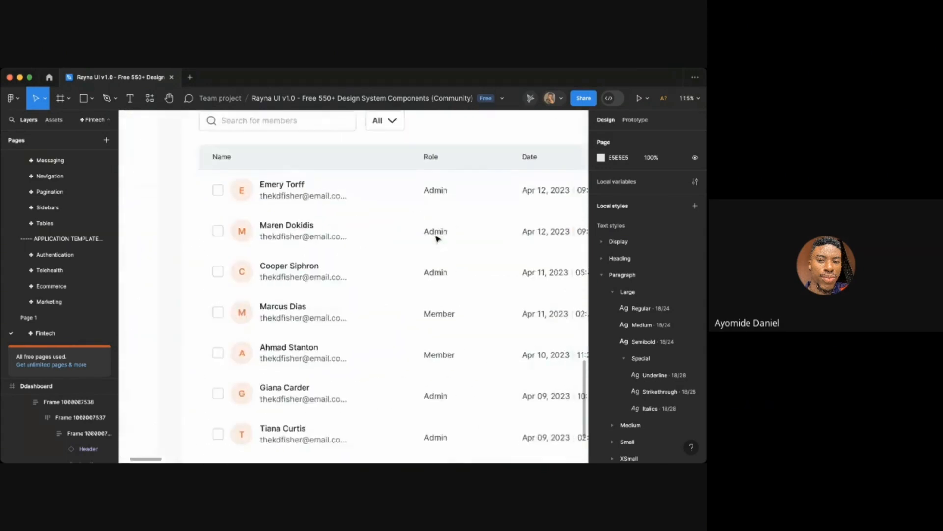
{"action": "scroll", "coordinate": [436, 239], "scroll_direction": "right", "scroll_amount": 4}
{"action": "scroll", "coordinate": [437, 239], "scroll_direction": "down", "scroll_amount": 2}
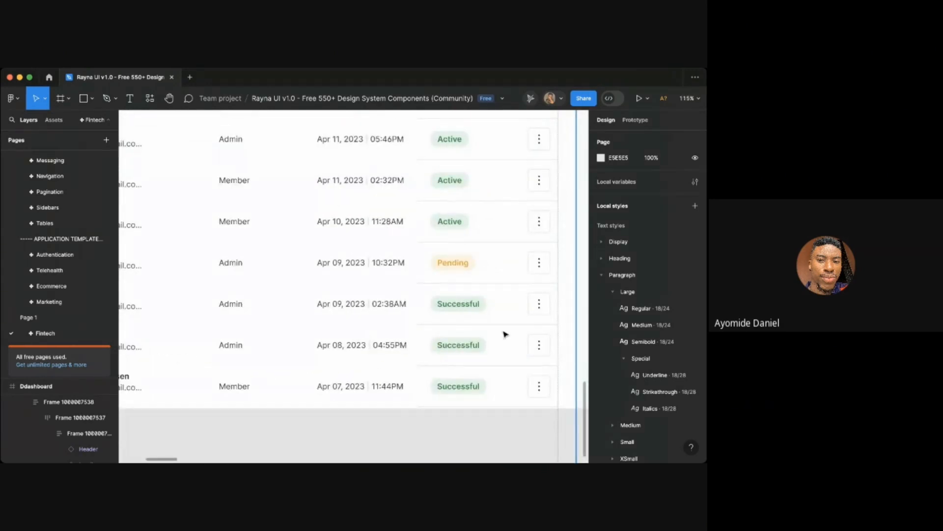
{"action": "left_click", "coordinate": [484, 345]}
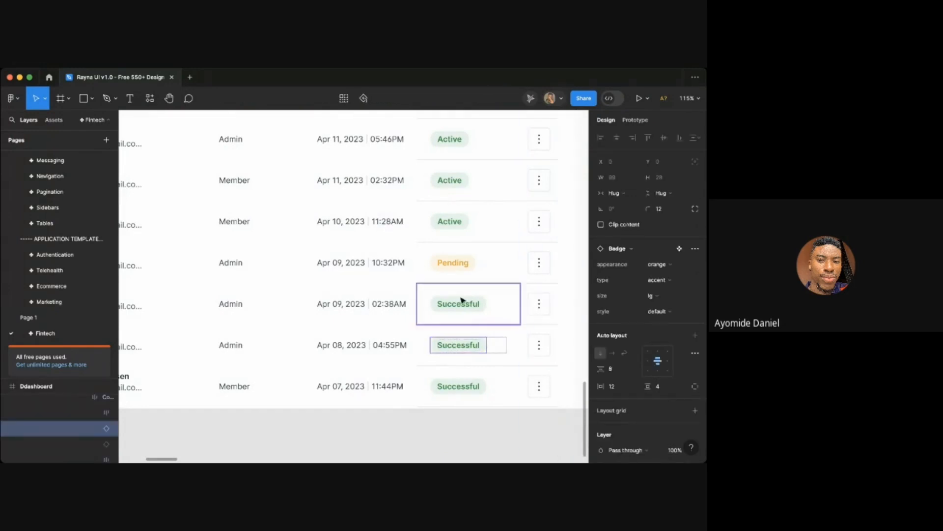
- Examine the account management notes listing the Members page requirements, then return to the table's status badges
{"action": "scroll", "coordinate": [447, 297], "scroll_direction": "up", "scroll_amount": 6}
{"action": "scroll", "coordinate": [447, 297], "scroll_direction": "up", "scroll_amount": 3}
{"action": "scroll", "coordinate": [447, 297], "scroll_direction": "left", "scroll_amount": 2}
{"action": "scroll", "coordinate": [448, 298], "scroll_direction": "down", "scroll_amount": 5}
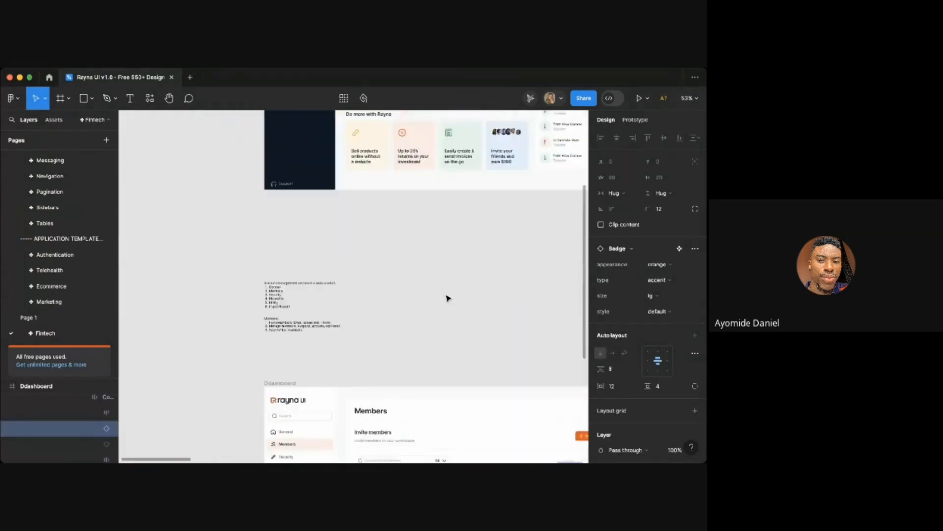
{"action": "scroll", "coordinate": [448, 298], "scroll_direction": "up", "scroll_amount": 1}
{"action": "scroll", "coordinate": [306, 340], "scroll_direction": "up", "scroll_amount": 4}
{"action": "scroll", "coordinate": [305, 339], "scroll_direction": "up", "scroll_amount": 5}
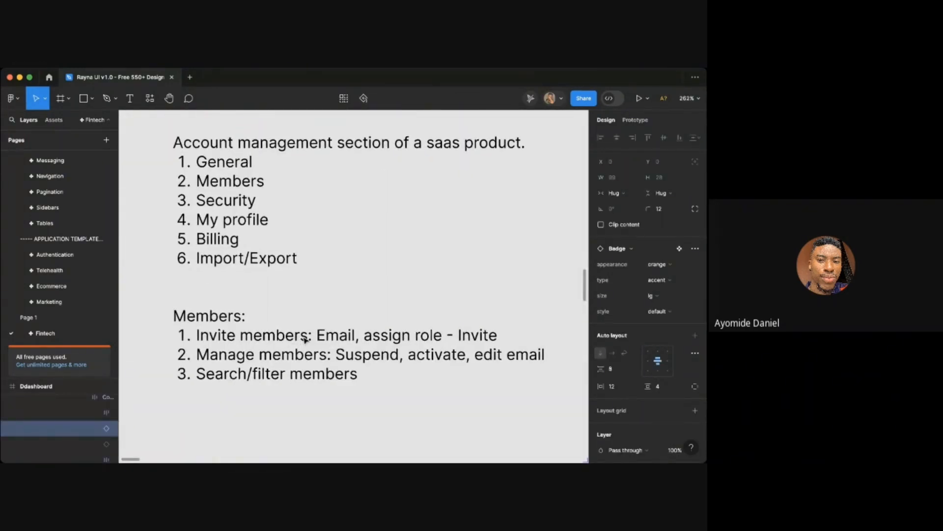
{"action": "scroll", "coordinate": [305, 339], "scroll_direction": "down", "scroll_amount": 1}
{"action": "scroll", "coordinate": [305, 339], "scroll_direction": "down", "scroll_amount": 5}
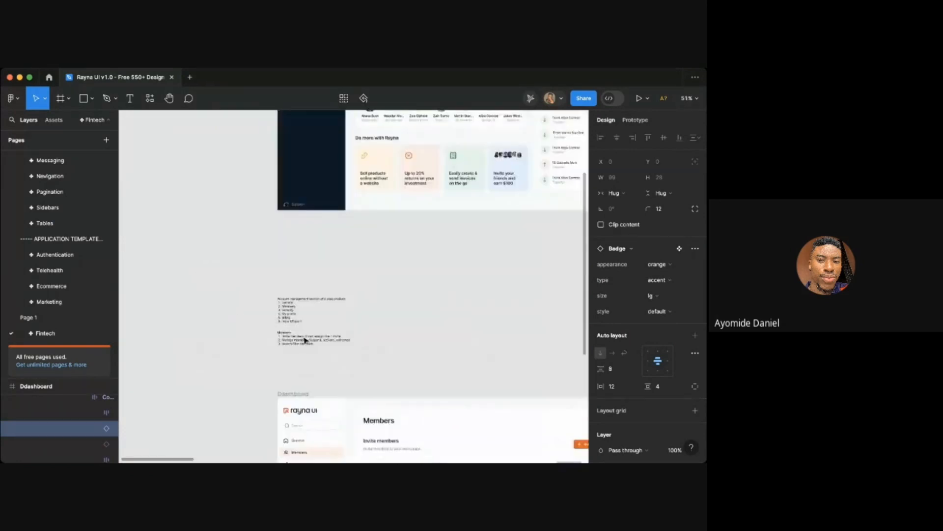
{"action": "scroll", "coordinate": [305, 337], "scroll_direction": "down", "scroll_amount": 4}
{"action": "scroll", "coordinate": [374, 339], "scroll_direction": "up", "scroll_amount": 4}
{"action": "scroll", "coordinate": [462, 357], "scroll_direction": "down", "scroll_amount": 5}
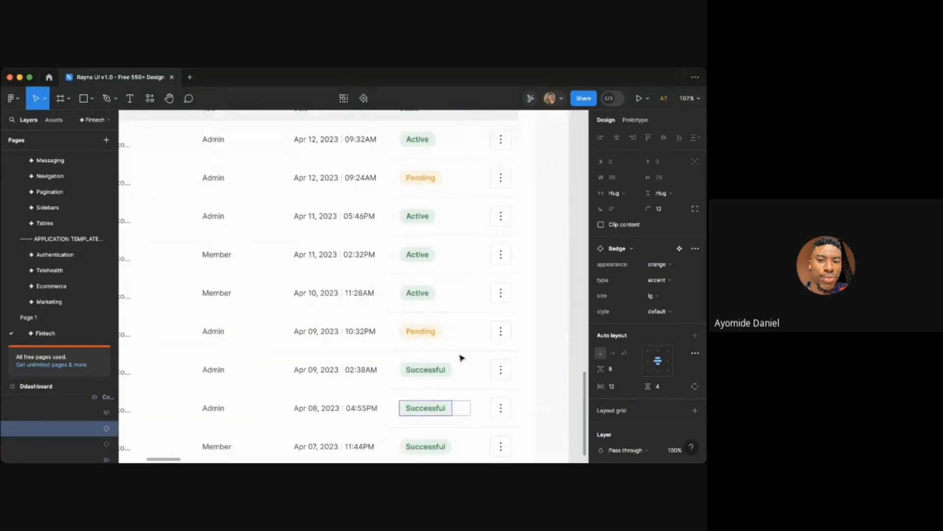
{"action": "scroll", "coordinate": [460, 358], "scroll_direction": "up", "scroll_amount": 4}
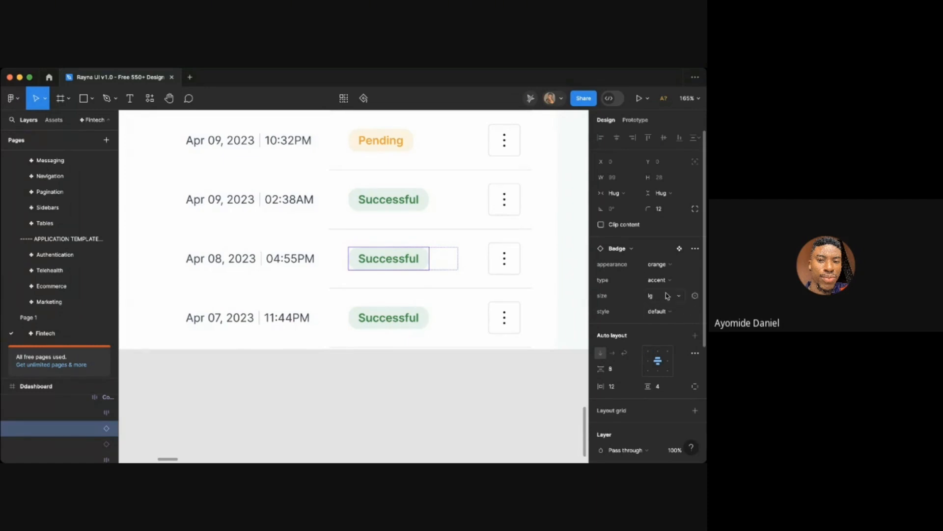
- Set the Apr 08 row's status badge appearance to error
{"action": "left_click", "coordinate": [654, 268]}
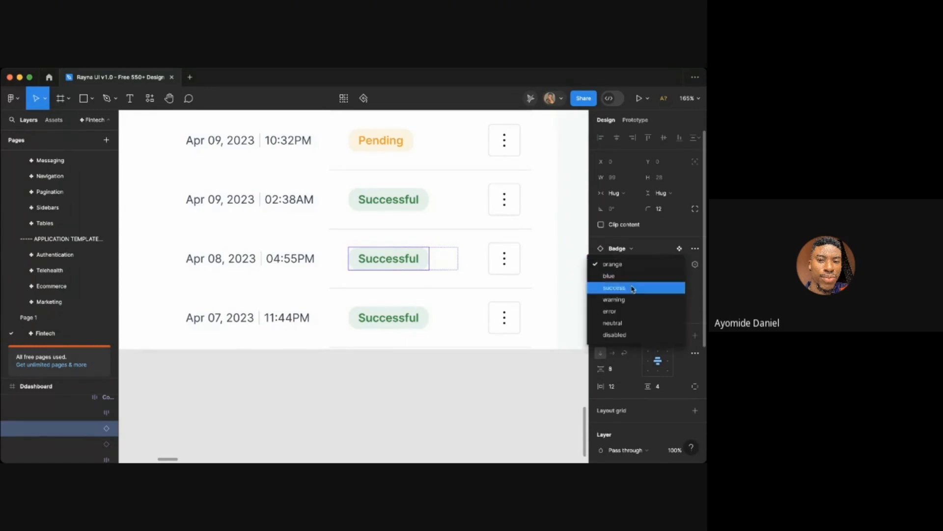
{"action": "left_click", "coordinate": [611, 311]}
{"action": "left_click", "coordinate": [453, 391]}
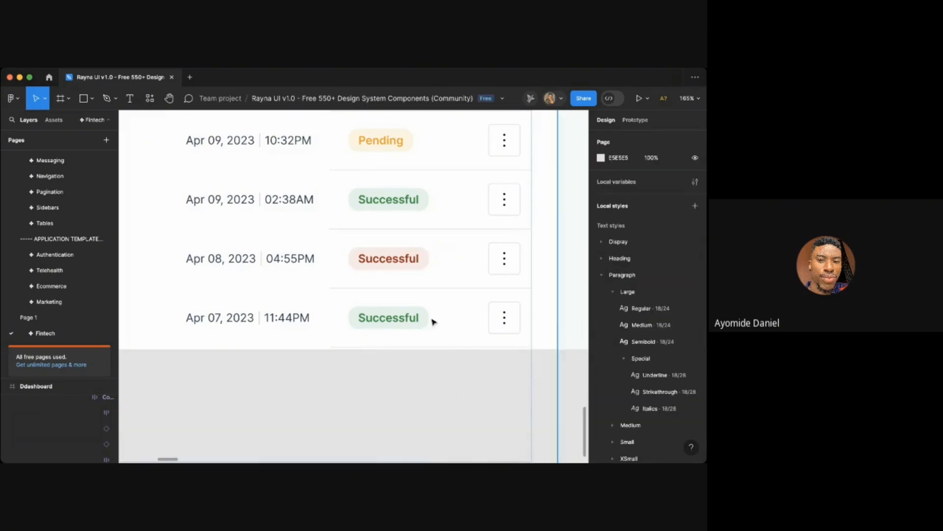
- Change the Apr 08 row's status badge text to "Suspension"
{"action": "scroll", "coordinate": [414, 312], "scroll_direction": "down", "scroll_amount": 5}
{"action": "scroll", "coordinate": [414, 311], "scroll_direction": "down", "scroll_amount": 3}
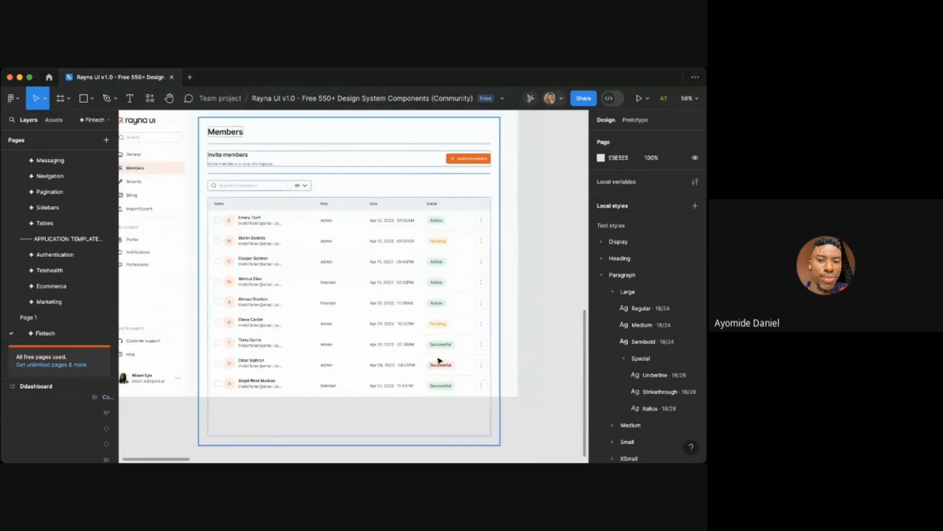
{"action": "scroll", "coordinate": [455, 370], "scroll_direction": "up", "scroll_amount": 7}
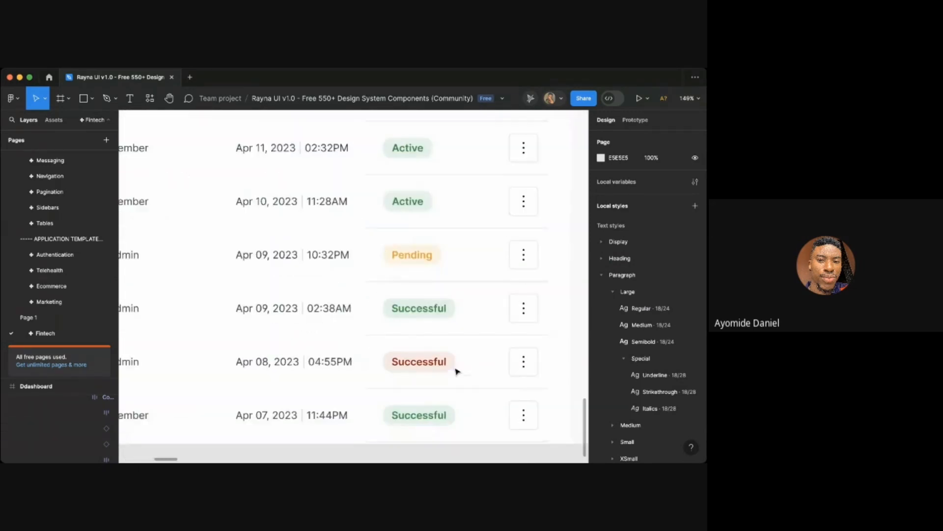
{"action": "double_click", "coordinate": [424, 364]}
{"action": "double_click", "coordinate": [424, 364]}
{"action": "type", "text": "Sus"}
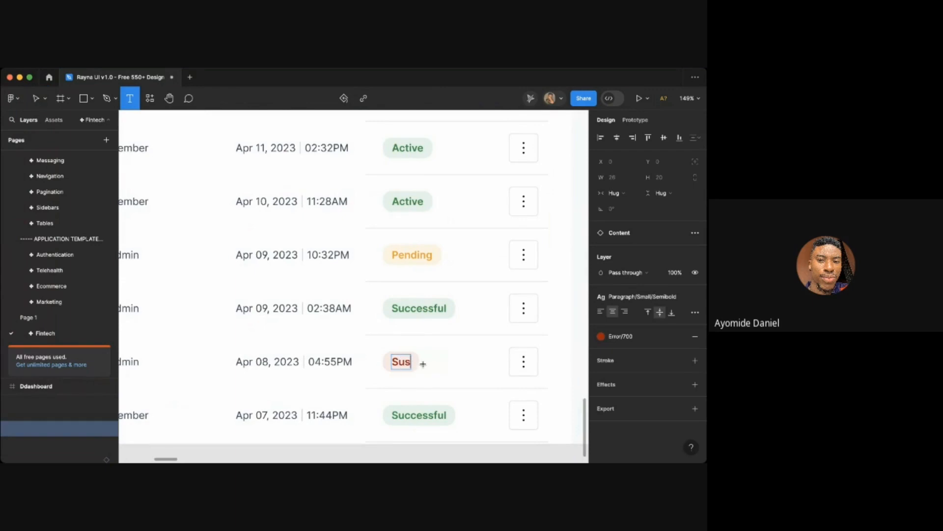
{"action": "type", "text": "pension"}
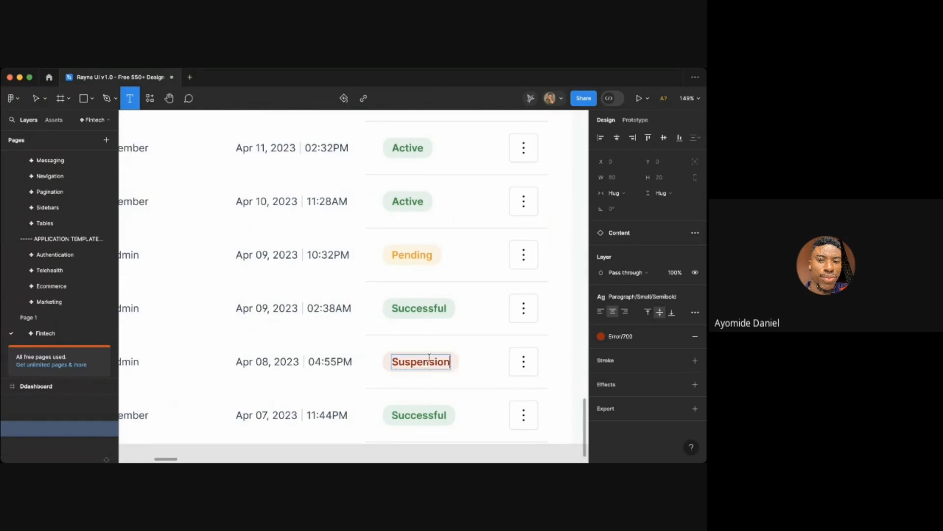
{"action": "scroll", "coordinate": [430, 357], "scroll_direction": "down", "scroll_amount": 3}
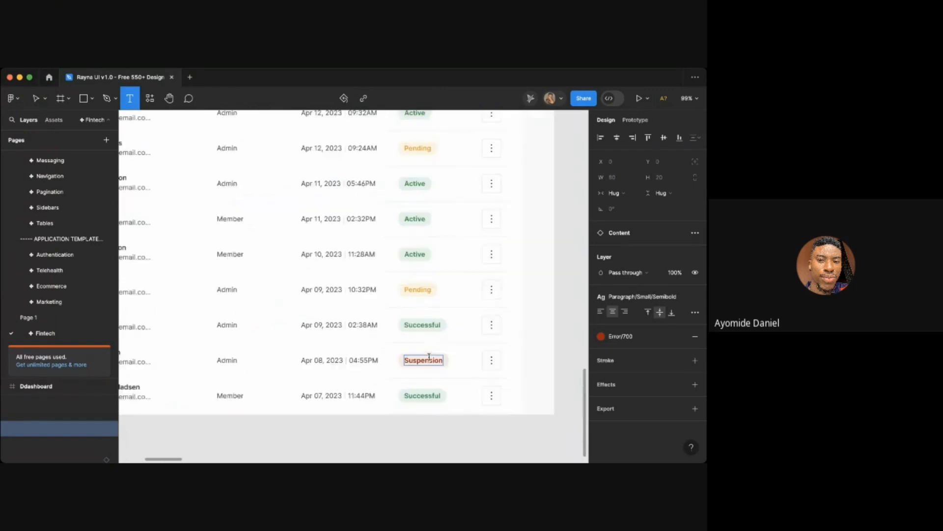
{"action": "key", "text": "Escape"}
- Set the last row's (Apr 07) status badge appearance to error
{"action": "left_click", "coordinate": [438, 419]}
{"action": "left_click", "coordinate": [444, 399]}
{"action": "scroll", "coordinate": [444, 400], "scroll_direction": "up", "scroll_amount": 5}
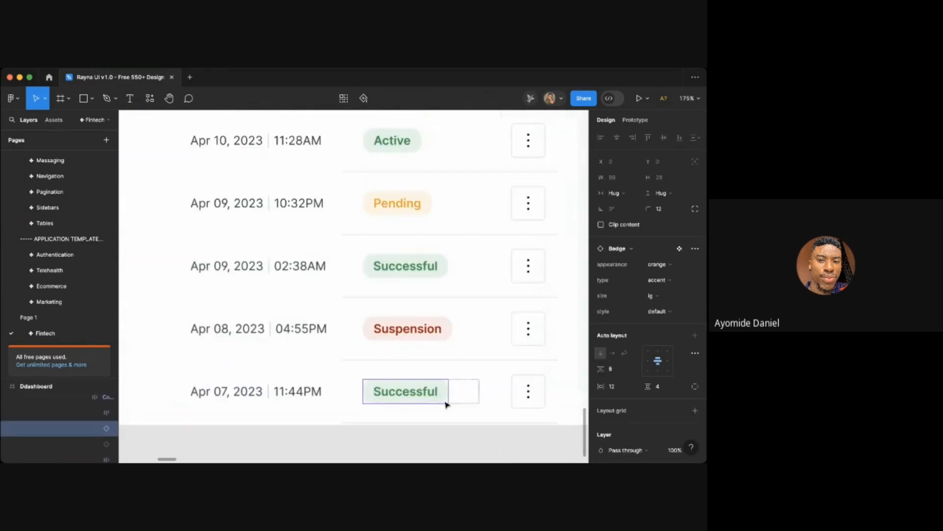
{"action": "left_click", "coordinate": [658, 264]}
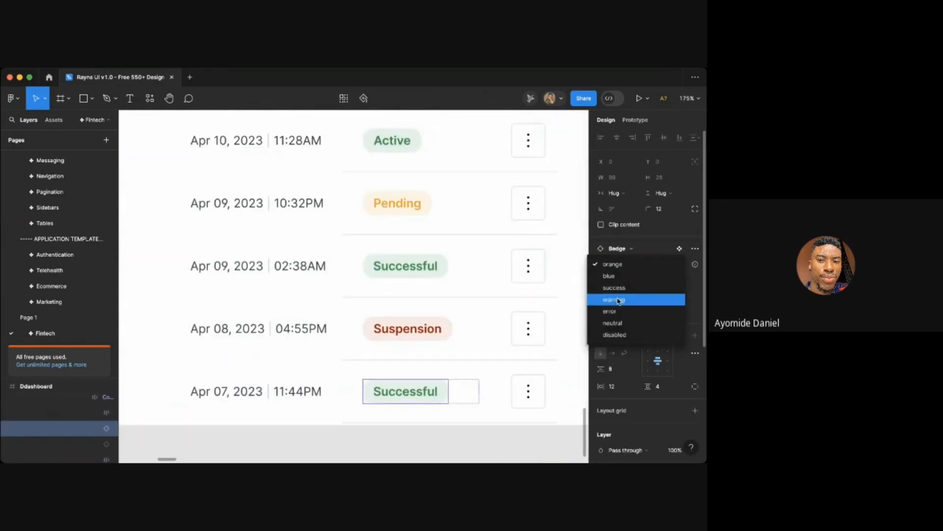
{"action": "left_click", "coordinate": [617, 300]}
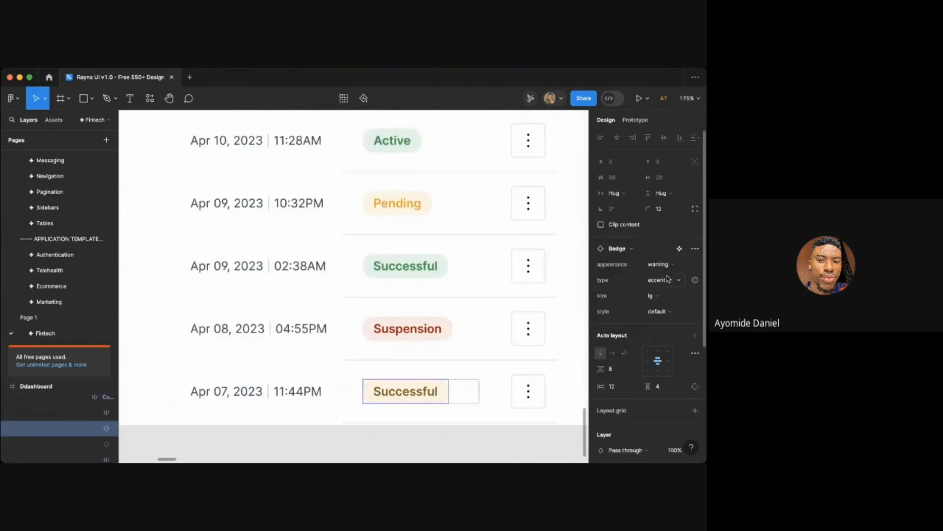
{"action": "left_click", "coordinate": [651, 268]}
{"action": "left_click", "coordinate": [610, 276]}
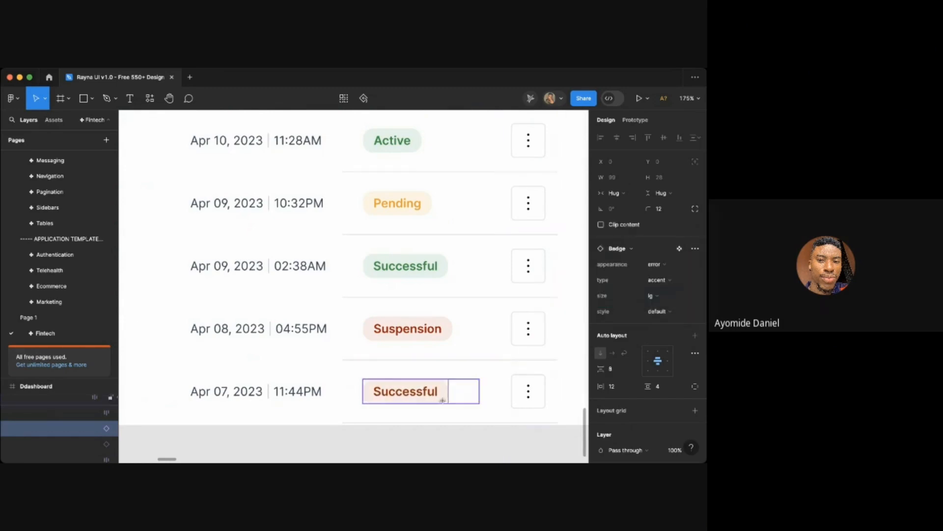
- Start retyping the last row's status badge text as "Suspen"
{"action": "double_click", "coordinate": [422, 390]}
{"action": "type", "text": "Su"}
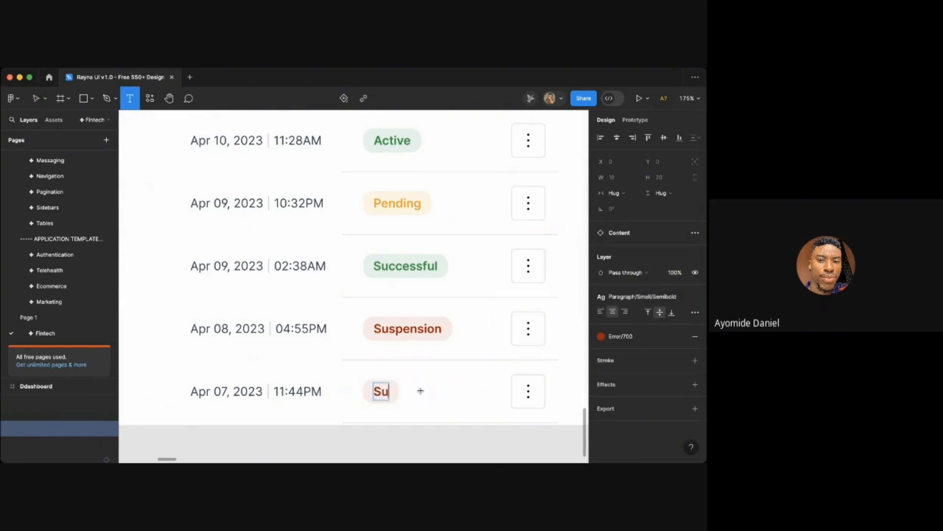
{"action": "type", "text": "spen"}
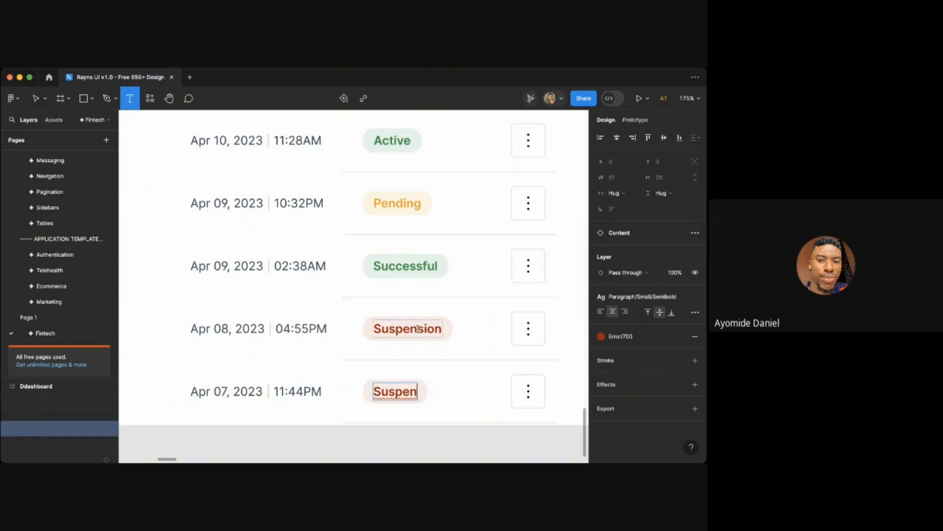
- Replace the ending of the Apr 08 badge text so it reads "Suspended"
{"action": "left_click_drag", "start_coordinate": [418, 329], "coordinate": [485, 331]}
{"action": "type", "text": "ded"}
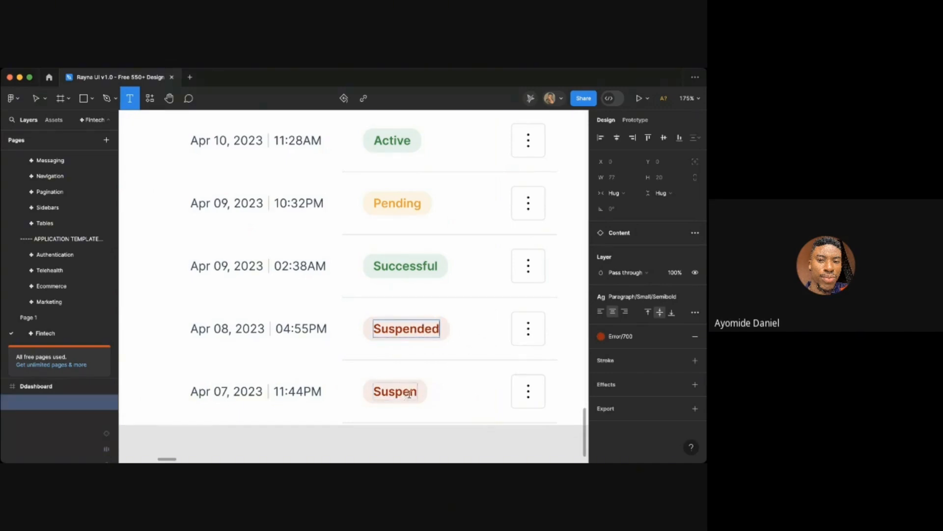
- Complete the last row's status badge text as "Suspended"
{"action": "left_click", "coordinate": [412, 394]}
{"action": "key", "text": "Right"}
{"action": "type", "text": "ded"}
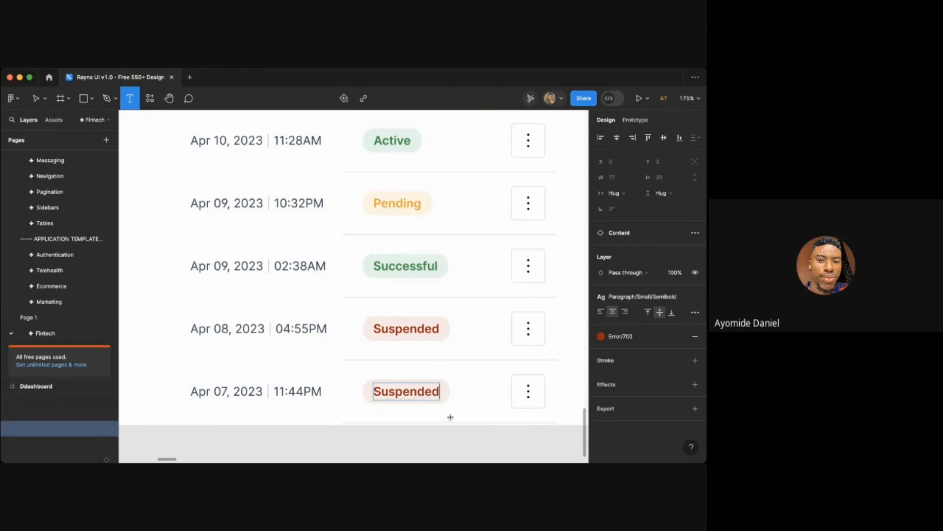
{"action": "left_click", "coordinate": [450, 419]}
{"action": "left_click", "coordinate": [429, 454]}
- Review the finished Members page layout and its status badges at different zoom levels
{"action": "scroll", "coordinate": [426, 454], "scroll_direction": "down", "scroll_amount": 5}
{"action": "scroll", "coordinate": [517, 393], "scroll_direction": "down", "scroll_amount": 3}
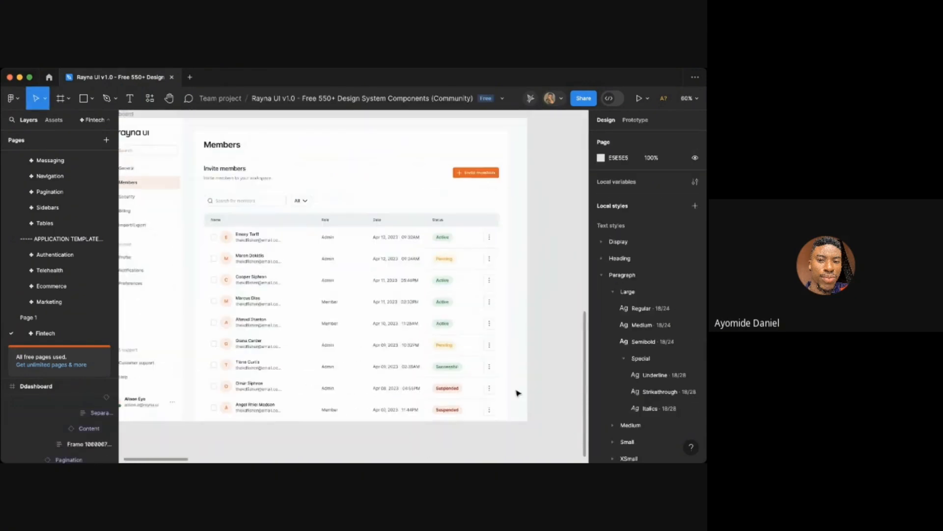
{"action": "scroll", "coordinate": [517, 392], "scroll_direction": "left", "scroll_amount": 1}
{"action": "scroll", "coordinate": [551, 286], "scroll_direction": "left", "scroll_amount": 1}
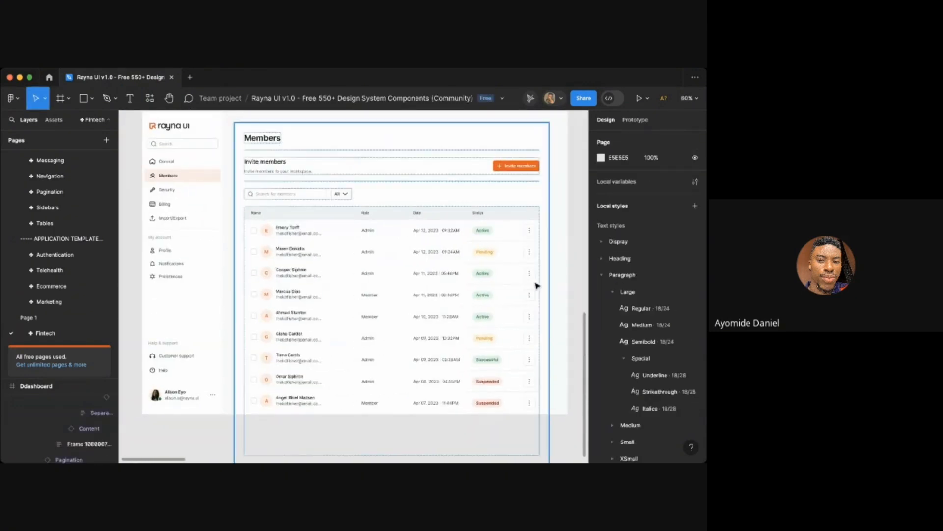
{"action": "scroll", "coordinate": [536, 285], "scroll_direction": "up", "scroll_amount": 3}
{"action": "scroll", "coordinate": [537, 285], "scroll_direction": "down", "scroll_amount": 2}
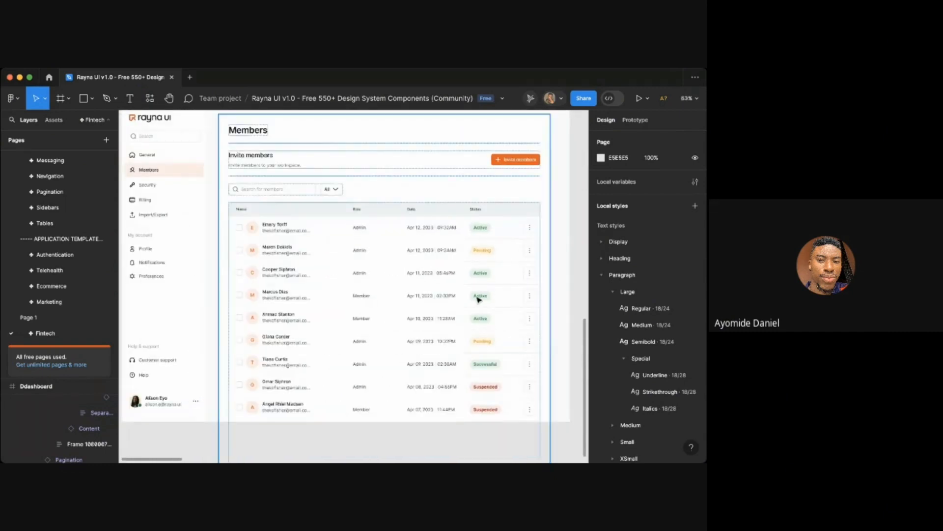
{"action": "scroll", "coordinate": [568, 310], "scroll_direction": "up", "scroll_amount": 1}
{"action": "scroll", "coordinate": [568, 309], "scroll_direction": "left", "scroll_amount": 1}
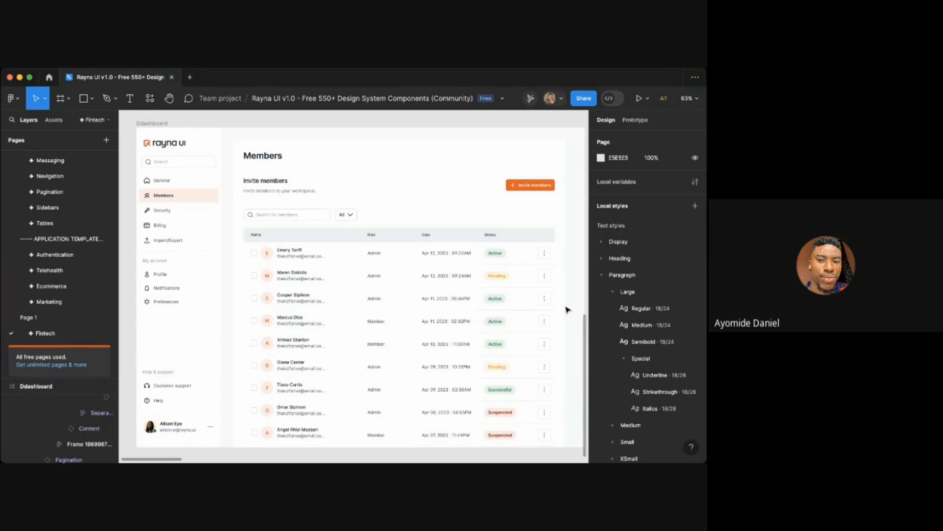
{"action": "scroll", "coordinate": [568, 309], "scroll_direction": "up", "scroll_amount": 1}
{"action": "scroll", "coordinate": [568, 310], "scroll_direction": "right", "scroll_amount": 1}
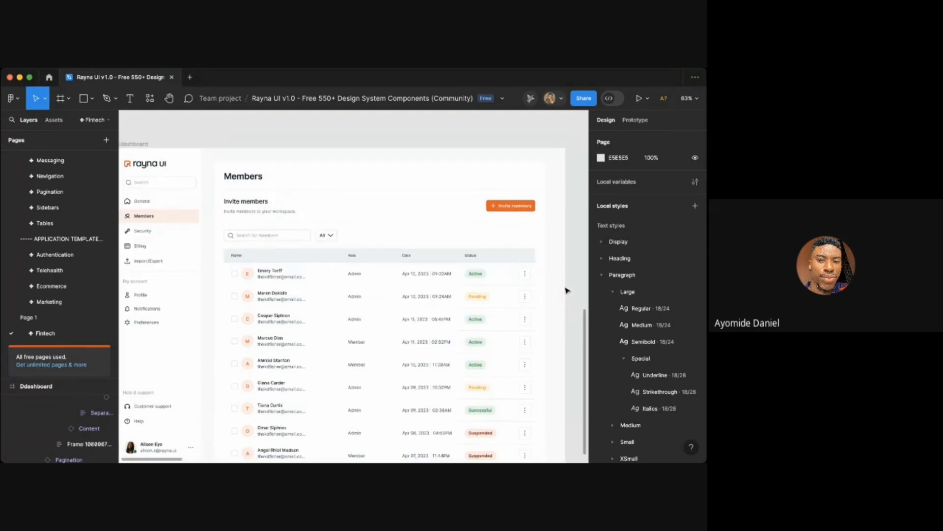
{"action": "scroll", "coordinate": [542, 210], "scroll_direction": "up", "scroll_amount": 3}
{"action": "scroll", "coordinate": [541, 210], "scroll_direction": "down", "scroll_amount": 4}
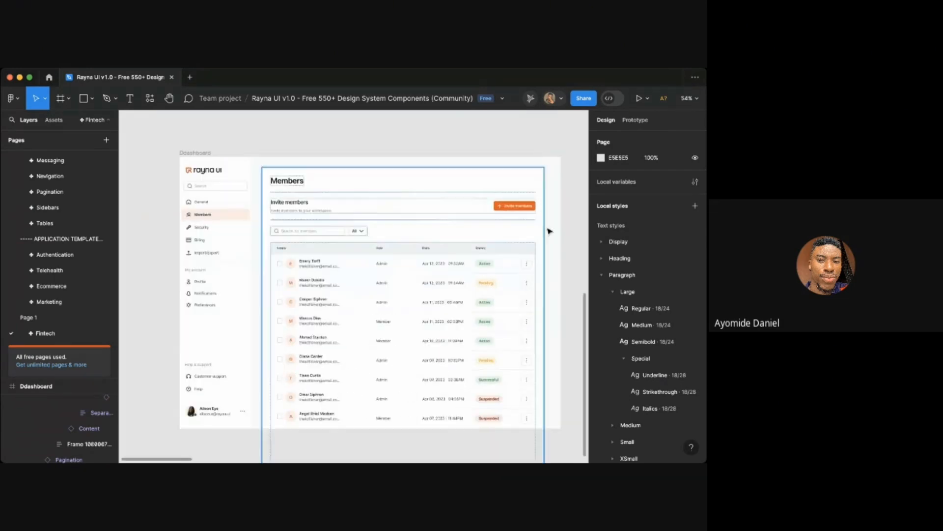
{"action": "scroll", "coordinate": [552, 240], "scroll_direction": "down", "scroll_amount": 5}
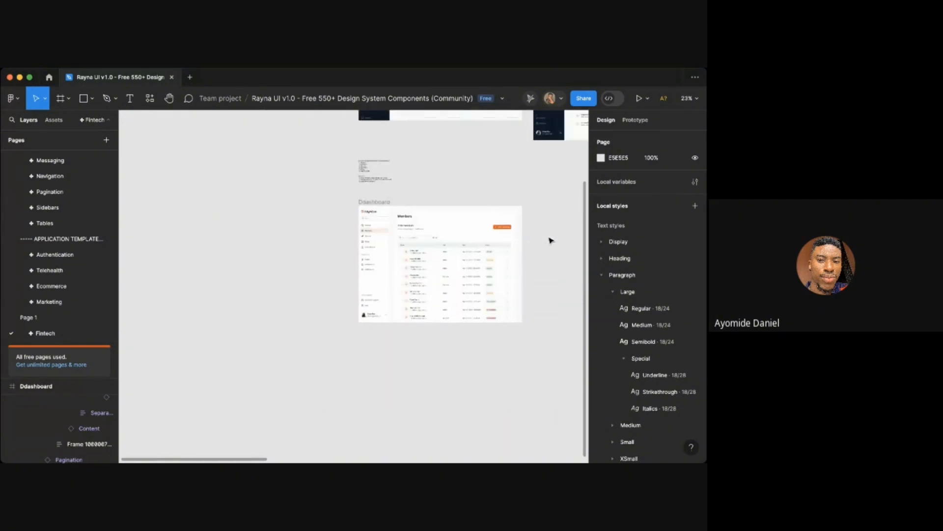
{"action": "scroll", "coordinate": [414, 226], "scroll_direction": "up", "scroll_amount": 4}
{"action": "scroll", "coordinate": [416, 227], "scroll_direction": "up", "scroll_amount": 2}
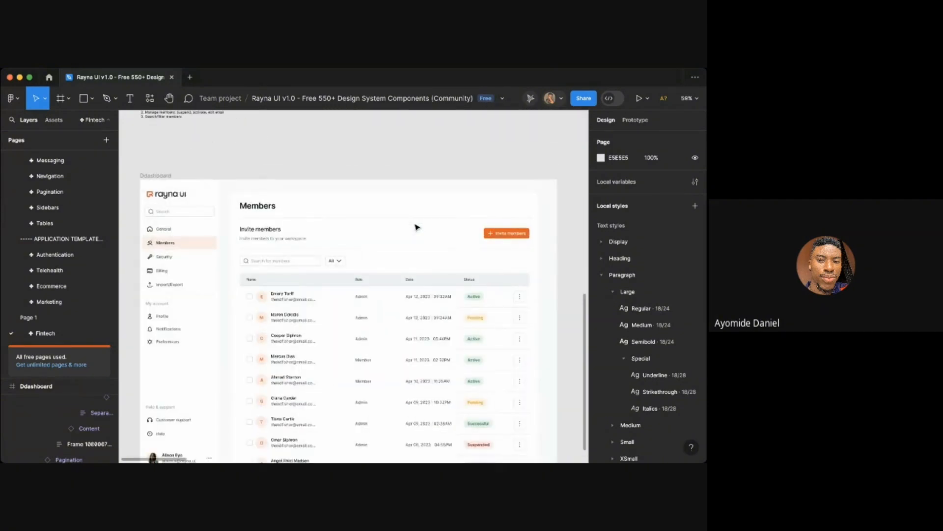
{"action": "scroll", "coordinate": [417, 226], "scroll_direction": "down", "scroll_amount": 1}
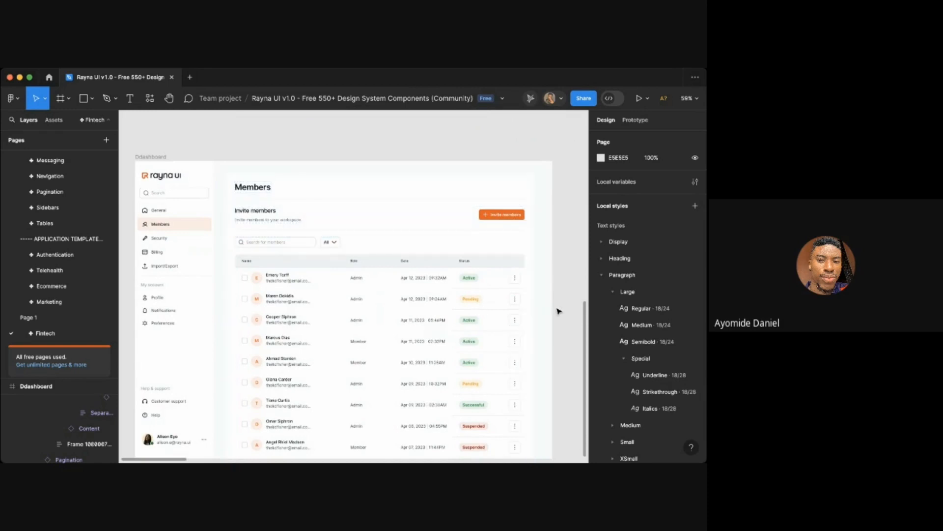
{"action": "key", "text": "shift+0"}
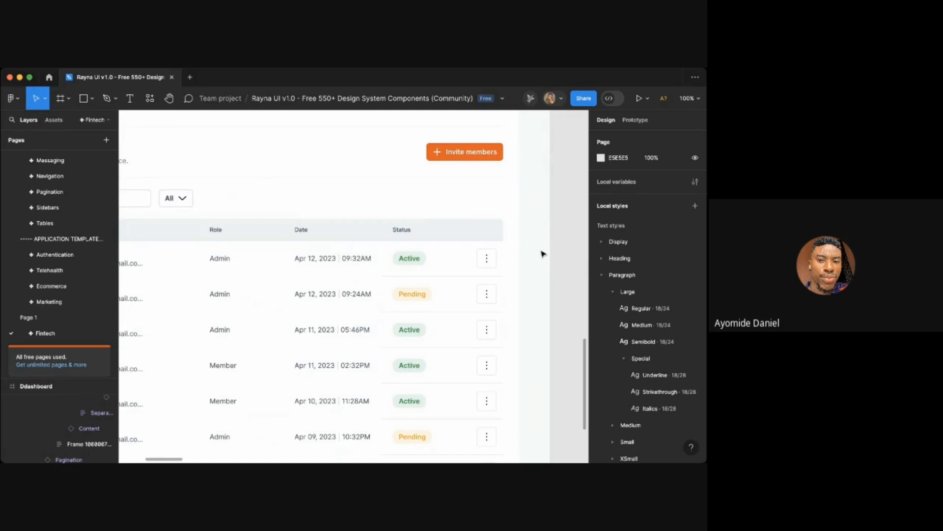
{"action": "scroll", "coordinate": [531, 276], "scroll_direction": "down", "scroll_amount": 5}
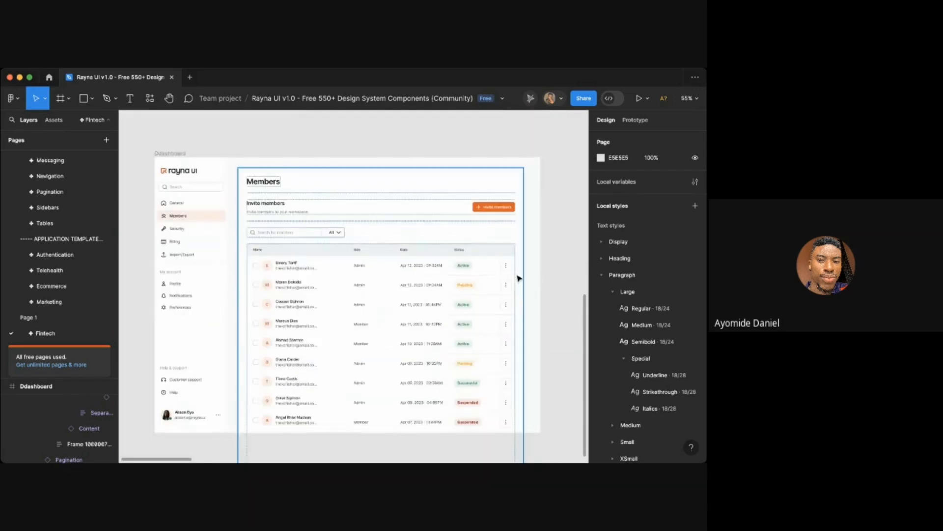
{"action": "left_click", "coordinate": [520, 279]}
{"action": "left_click", "coordinate": [541, 278]}
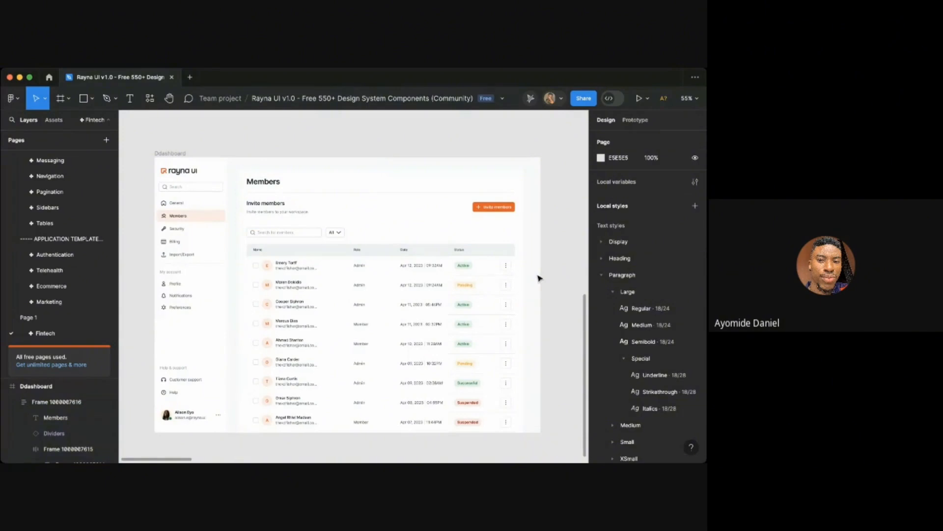
- Duplicate the Ddashboard frame, placing the copy beside the original
{"action": "left_click", "coordinate": [173, 153]}
{"action": "scroll", "coordinate": [330, 217], "scroll_direction": "down", "scroll_amount": 3}
{"action": "scroll", "coordinate": [328, 217], "scroll_direction": "up", "scroll_amount": 4}
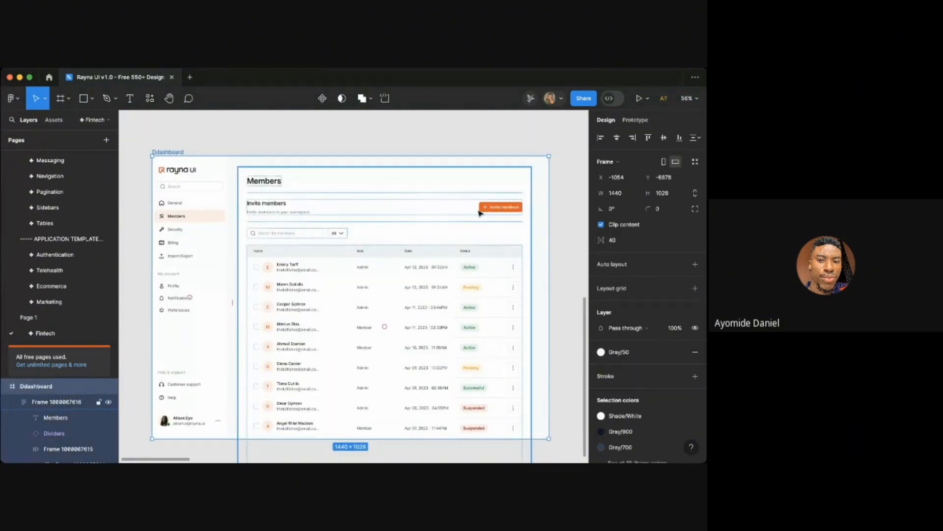
{"action": "scroll", "coordinate": [475, 208], "scroll_direction": "down", "scroll_amount": 4}
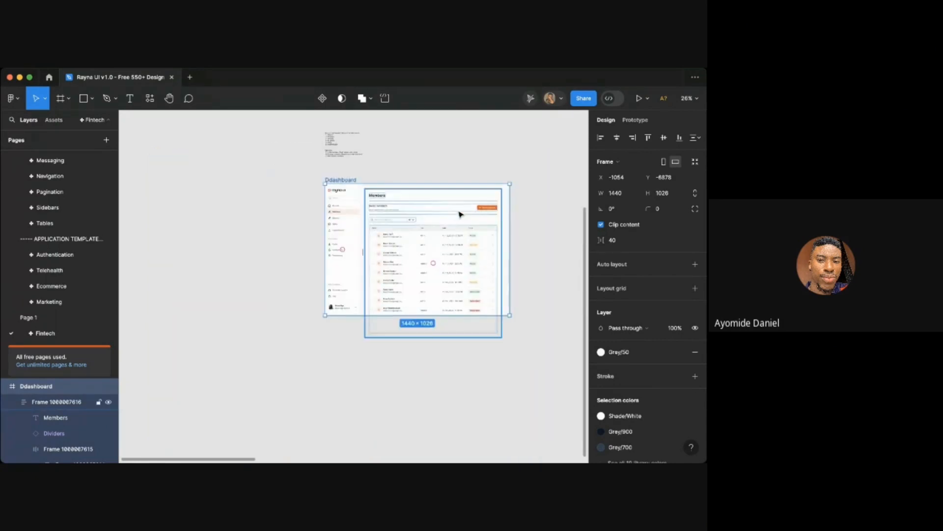
{"action": "left_click_drag", "start_coordinate": [504, 217], "coordinate": [466, 219]}
{"action": "scroll", "coordinate": [467, 219], "scroll_direction": "up", "scroll_amount": 5}
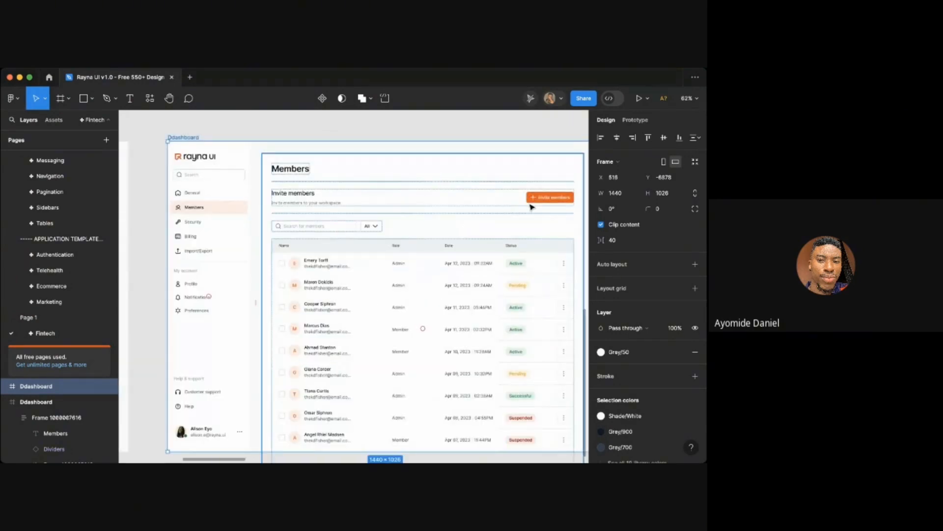
- Inspect the duplicated frame among the page's frames, then open the Ecommerce page
{"action": "scroll", "coordinate": [531, 207], "scroll_direction": "right", "scroll_amount": 2}
{"action": "scroll", "coordinate": [531, 206], "scroll_direction": "down", "scroll_amount": 1}
{"action": "left_click", "coordinate": [582, 212]}
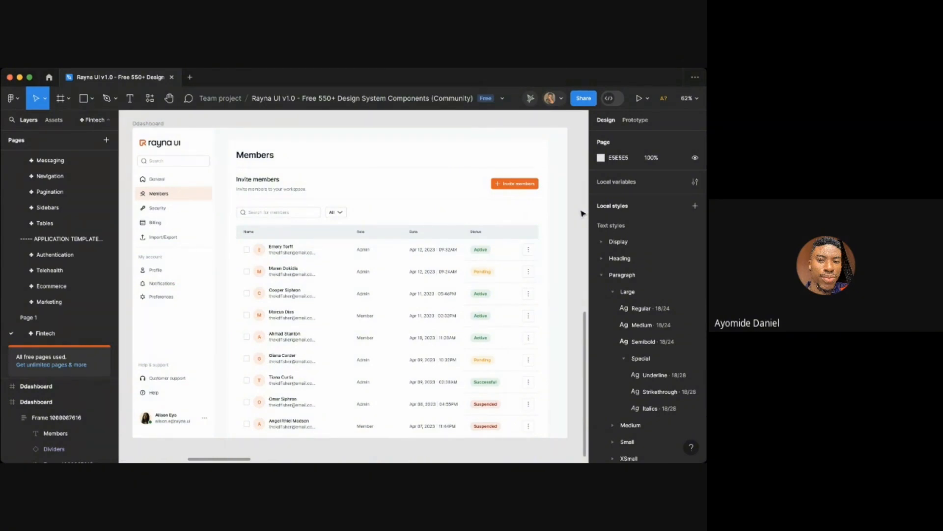
{"action": "left_click", "coordinate": [140, 123]}
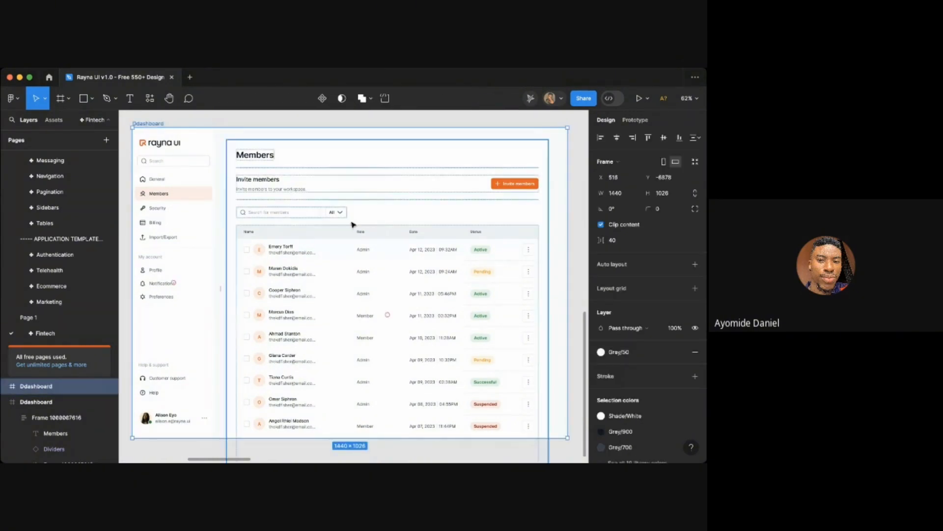
{"action": "scroll", "coordinate": [305, 224], "scroll_direction": "down", "scroll_amount": 6}
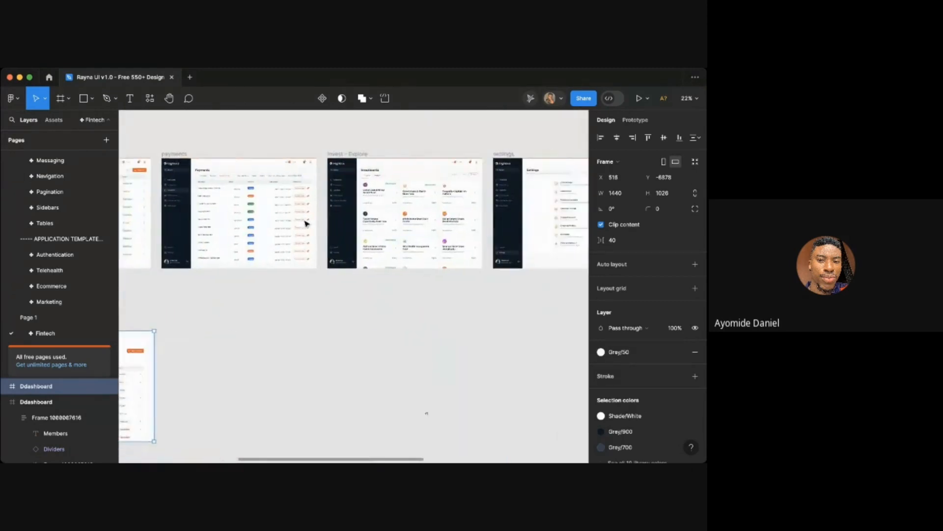
{"action": "scroll", "coordinate": [305, 223], "scroll_direction": "down", "scroll_amount": 5}
{"action": "key", "text": "shift+1"}
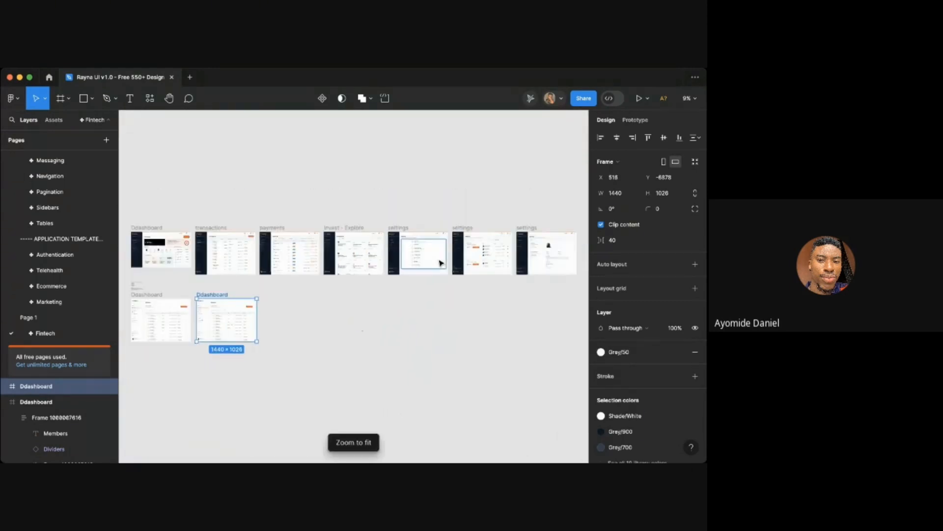
{"action": "left_click", "coordinate": [486, 211]}
{"action": "left_click", "coordinate": [52, 285]}
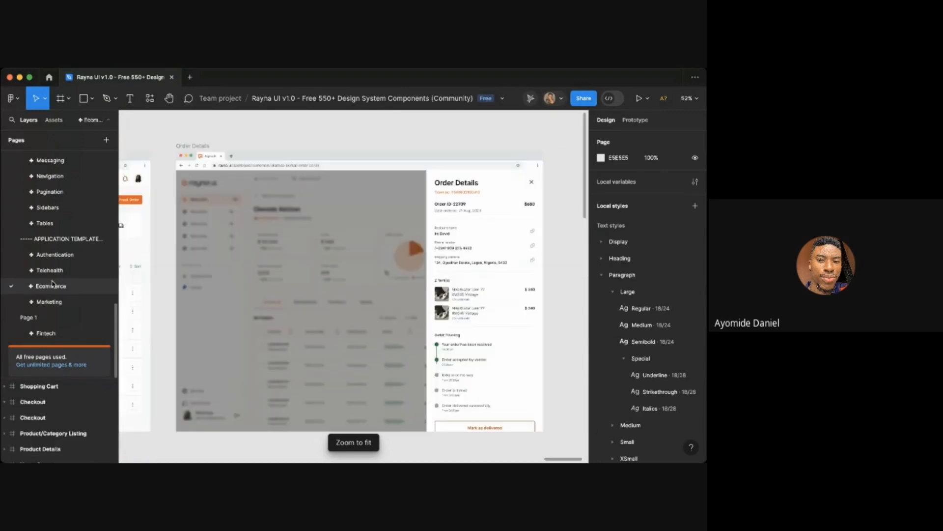
- Inspect the Order Details frame and its sidebar and inner layers on the Ecommerce page
{"action": "left_click", "coordinate": [264, 333]}
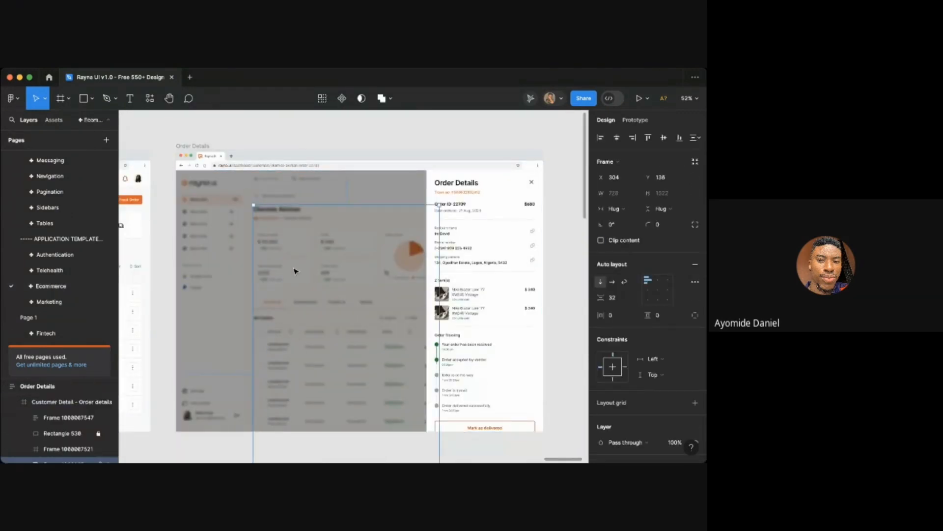
{"action": "left_click", "coordinate": [337, 183]}
{"action": "left_click", "coordinate": [223, 286]}
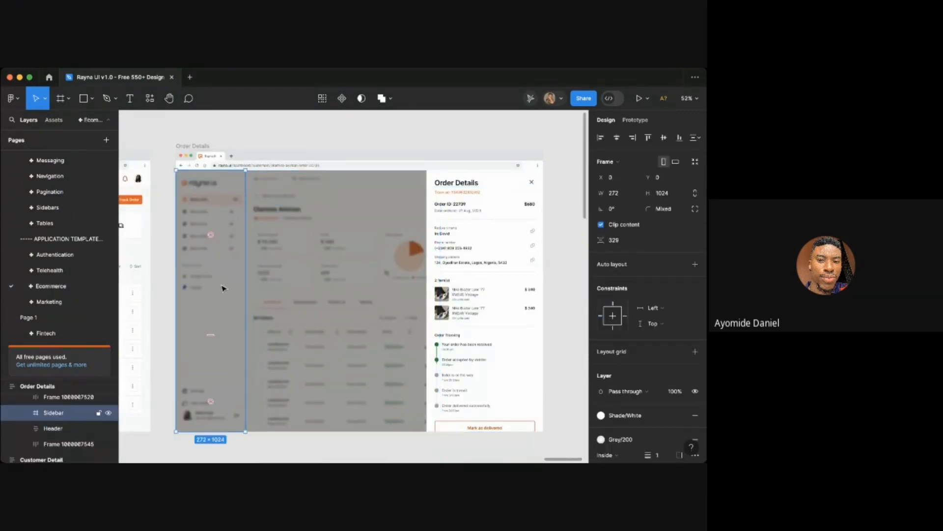
{"action": "left_click", "coordinate": [326, 141]}
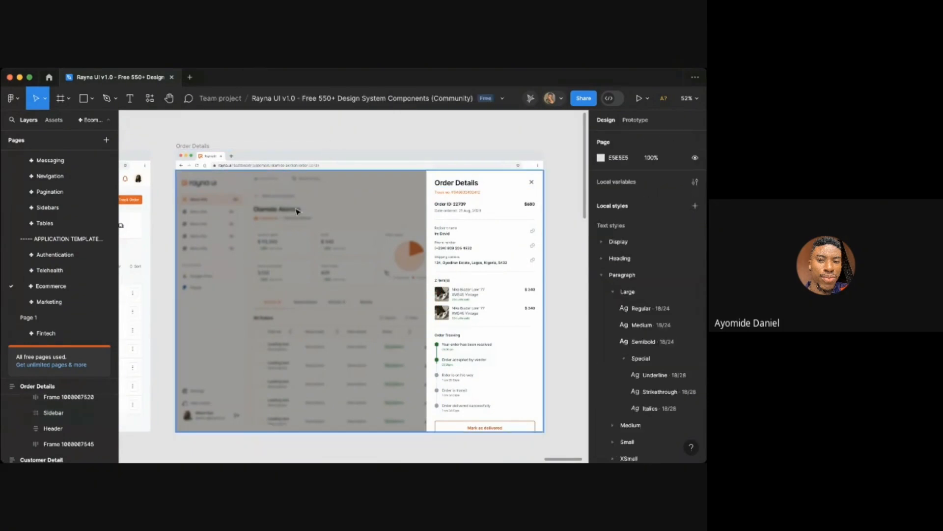
{"action": "left_click", "coordinate": [290, 222]}
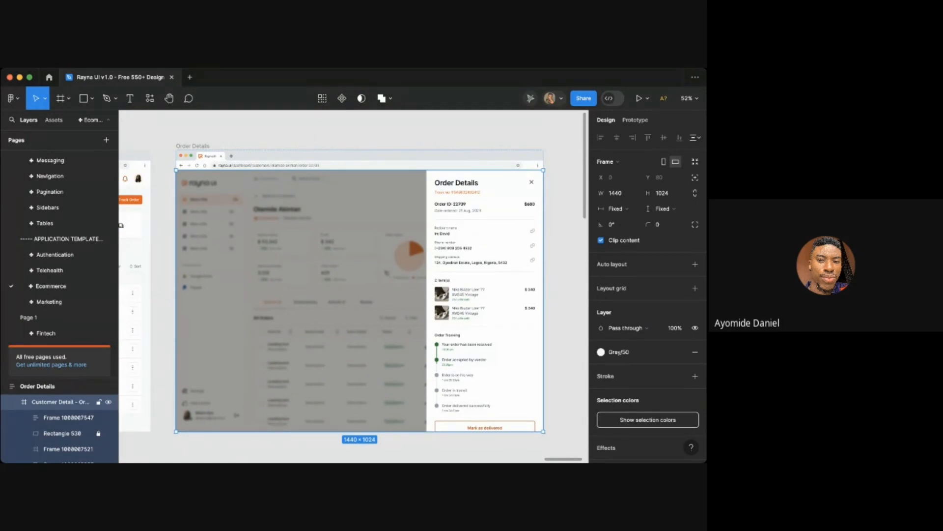
- Try pasting into the duplicated Ddashboard frame on the Fintech page, then undo the paste
{"action": "double_click", "coordinate": [53, 333]}
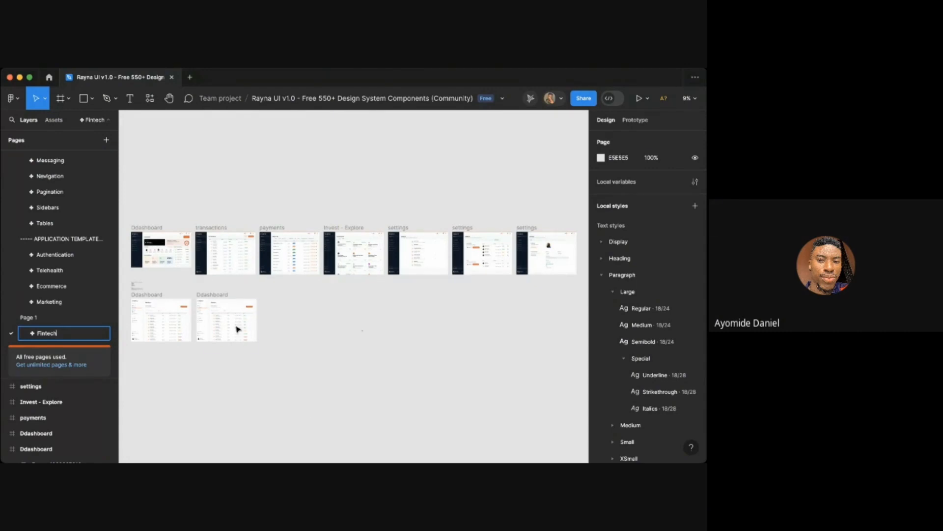
{"action": "scroll", "coordinate": [191, 297], "scroll_direction": "left", "scroll_amount": 2}
{"action": "scroll", "coordinate": [255, 316], "scroll_direction": "up", "scroll_amount": 5}
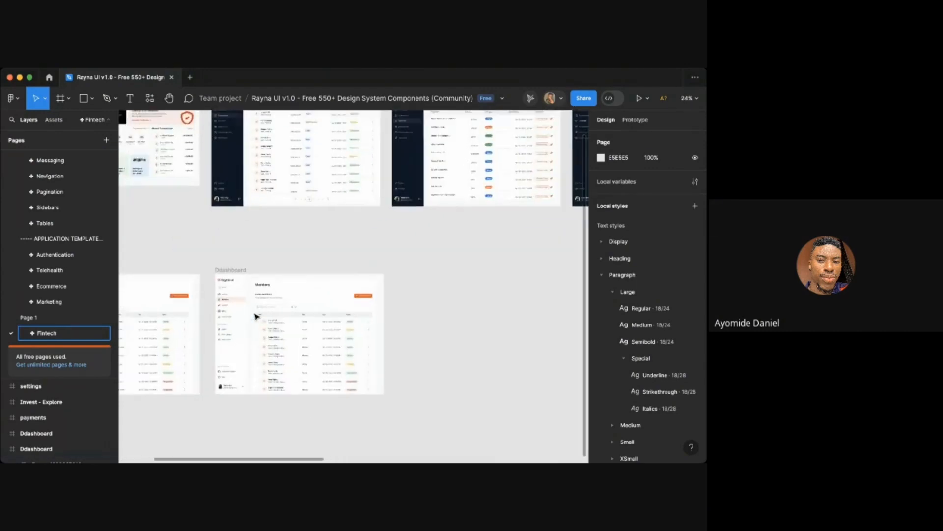
{"action": "scroll", "coordinate": [256, 316], "scroll_direction": "up", "scroll_amount": 3}
{"action": "left_click", "coordinate": [250, 254]}
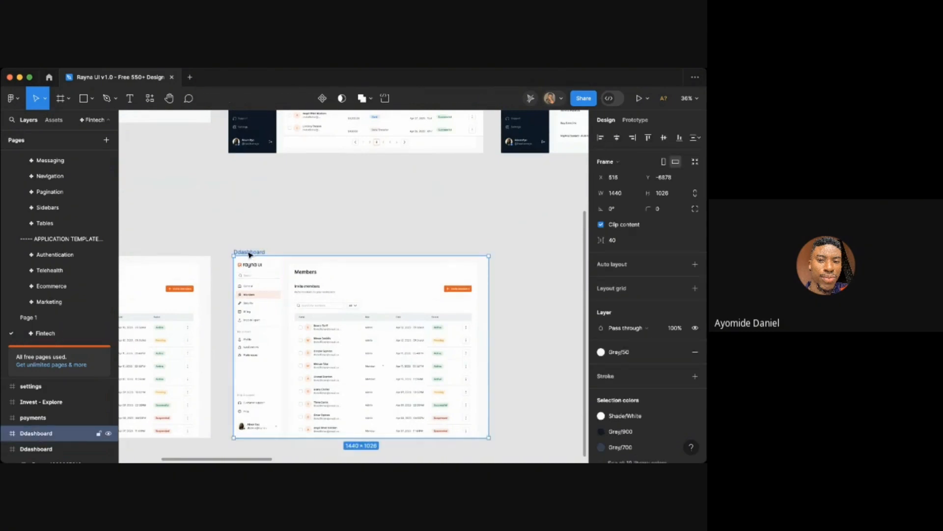
{"action": "key", "text": "super+v"}
{"action": "scroll", "coordinate": [517, 306], "scroll_direction": "down", "scroll_amount": 2}
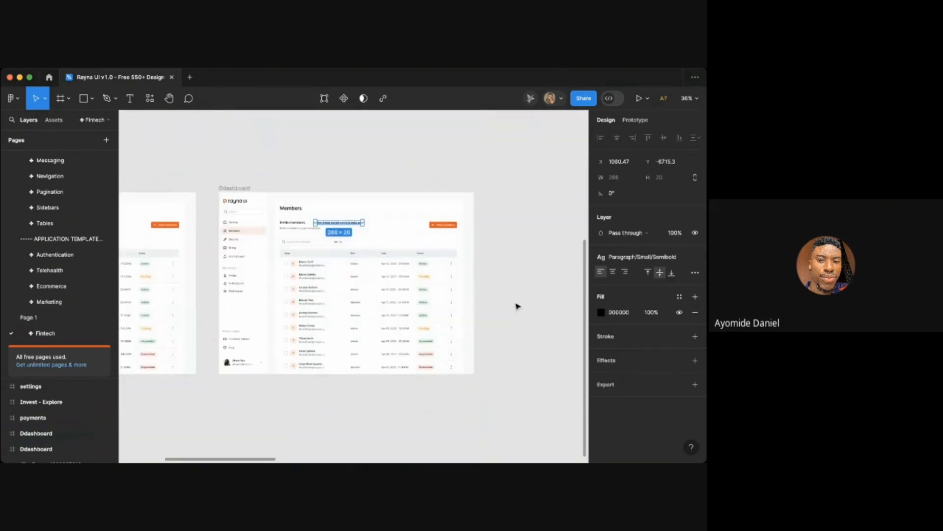
{"action": "key", "text": "super+z"}
{"action": "left_click", "coordinate": [326, 168]}
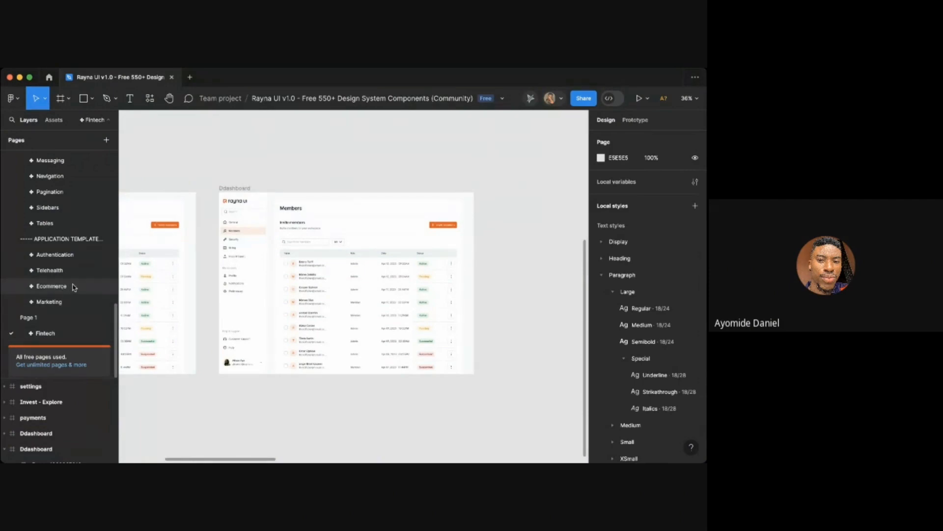
- Return to the Ecommerce page and select the Customer Detail - Order details frame
{"action": "left_click", "coordinate": [51, 286]}
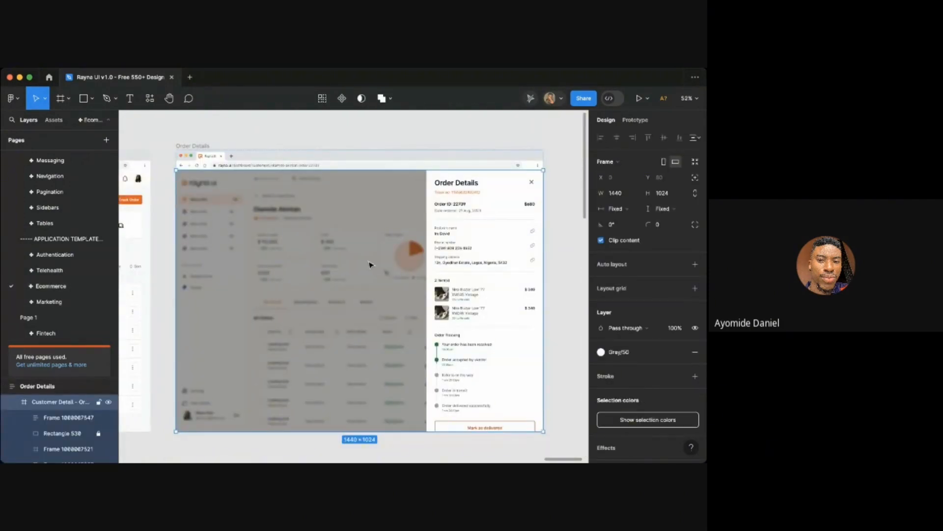
{"action": "scroll", "coordinate": [370, 265], "scroll_direction": "down", "scroll_amount": 5}
{"action": "left_click_drag", "start_coordinate": [355, 261], "coordinate": [385, 383]}
{"action": "scroll", "coordinate": [398, 381], "scroll_direction": "up", "scroll_amount": 5}
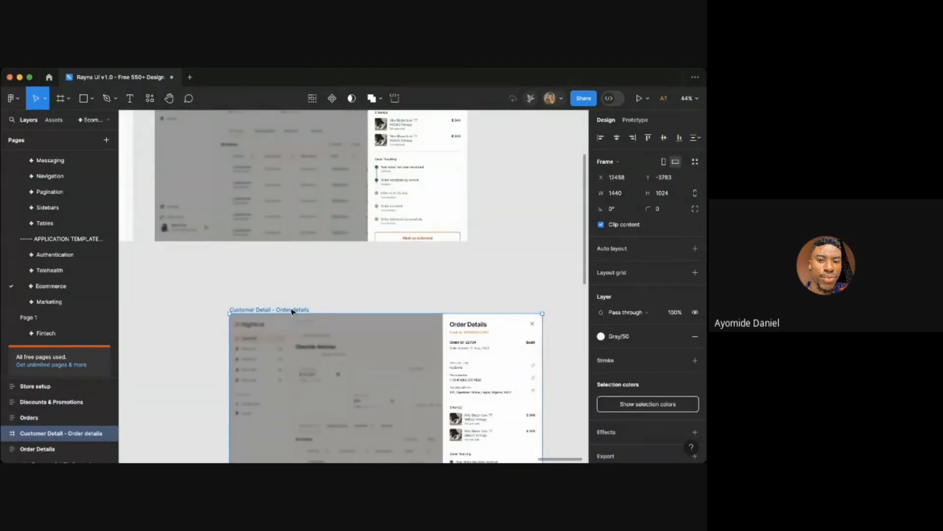
{"action": "key", "text": "Escape"}
{"action": "left_click", "coordinate": [246, 310]}
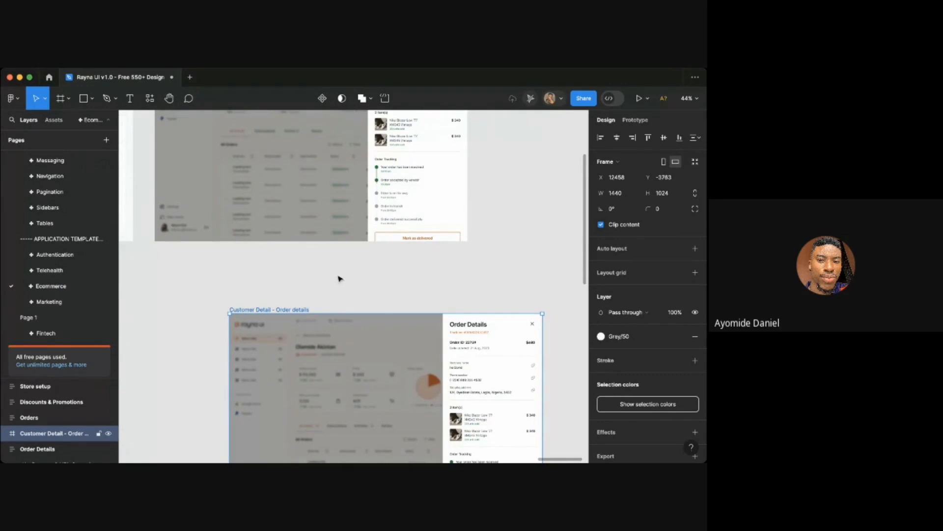
- Open the Fintech page and paste the Order details frame into the duplicated Ddashboard frame
{"action": "double_click", "coordinate": [58, 334]}
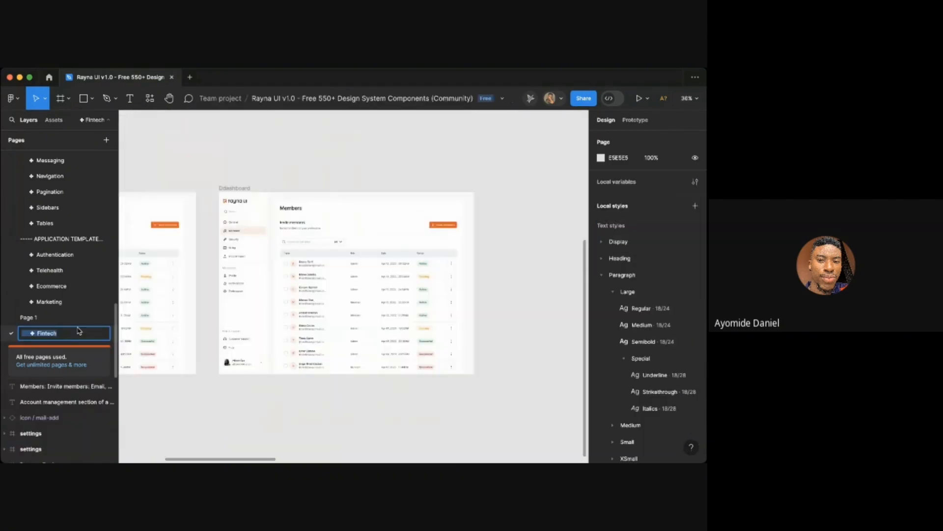
{"action": "left_click", "coordinate": [369, 419]}
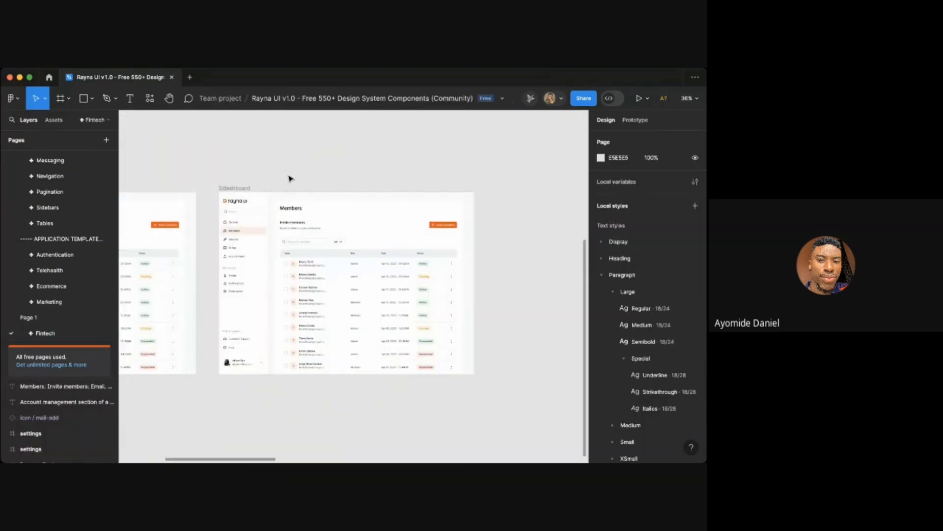
{"action": "left_click", "coordinate": [236, 190]}
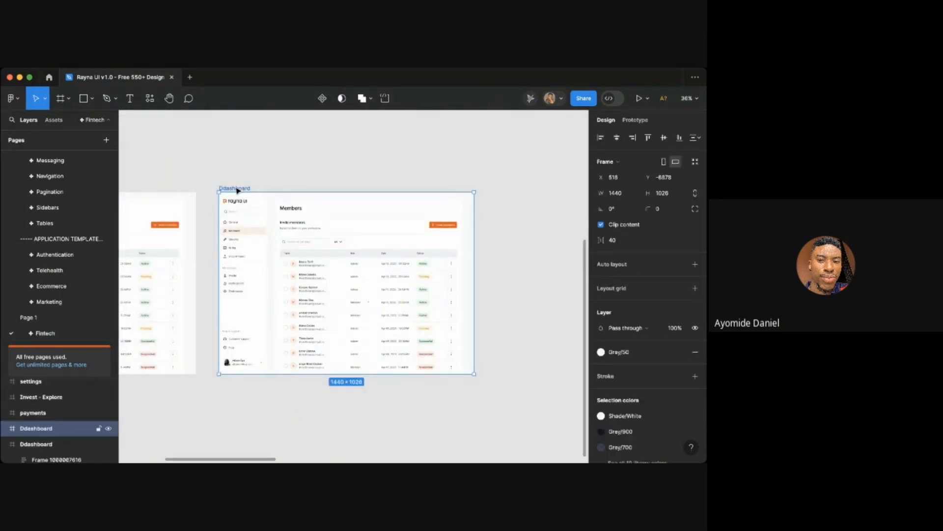
{"action": "key", "text": "super+v"}
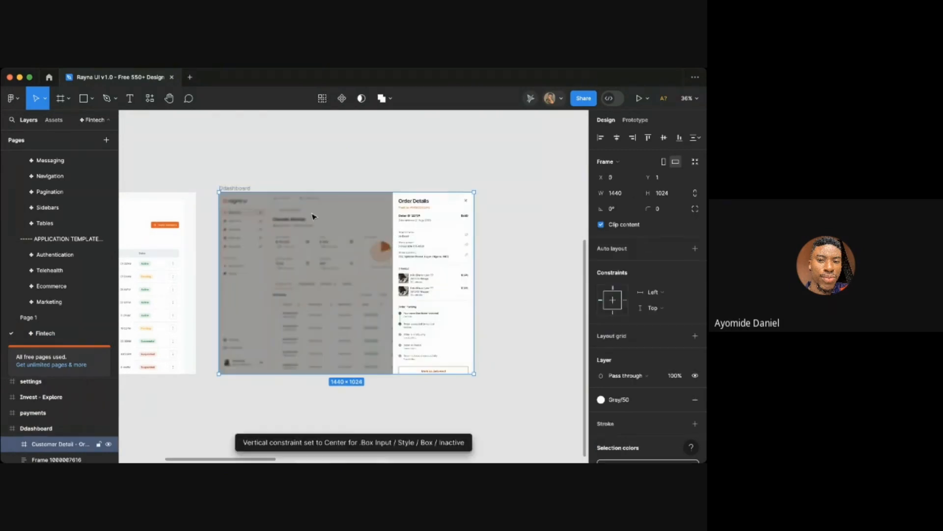
{"action": "scroll", "coordinate": [380, 246], "scroll_direction": "left", "scroll_amount": 1}
{"action": "scroll", "coordinate": [380, 246], "scroll_direction": "up", "scroll_amount": 3, "text": "ctrl"}
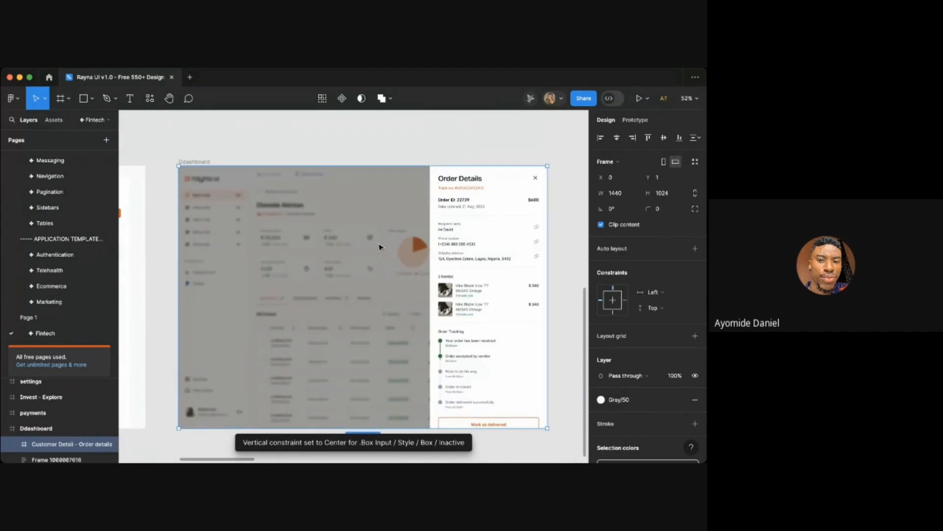
- Strip the pasted frame down to its dim overlay rectangle so it covers the duplicated Members page
{"action": "left_click", "coordinate": [383, 246]}
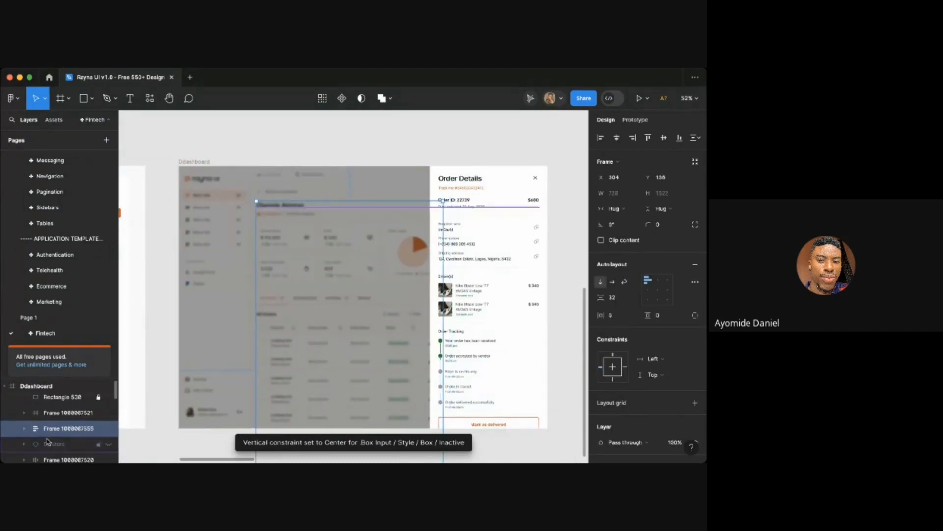
{"action": "left_click", "coordinate": [58, 413], "text": "shift"}
{"action": "key", "text": "Delete"}
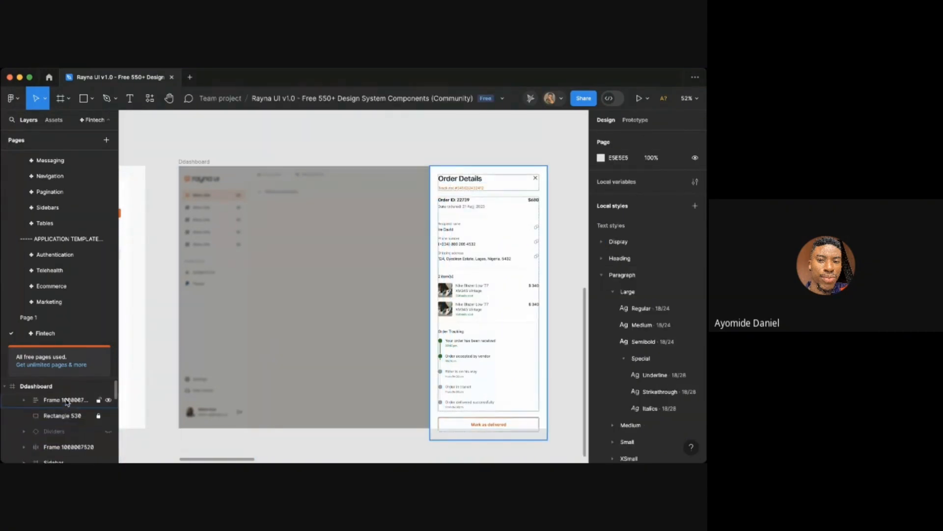
{"action": "left_click", "coordinate": [59, 414]}
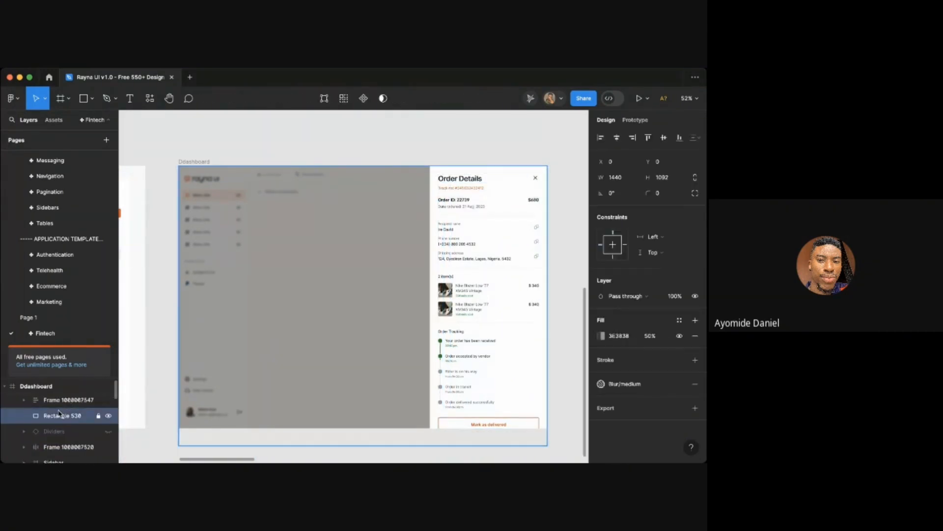
{"action": "left_click", "coordinate": [282, 148]}
{"action": "left_click", "coordinate": [219, 181]}
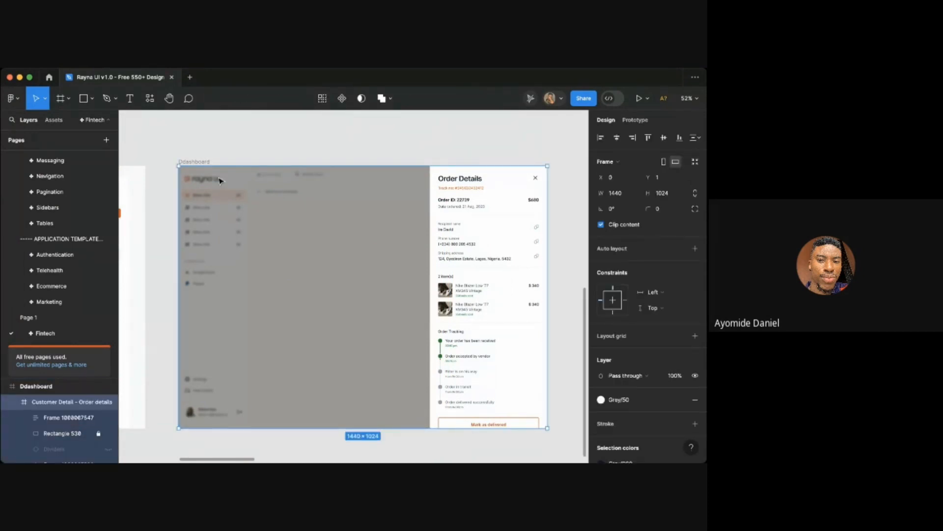
{"action": "key", "text": "super+z"}
{"action": "left_click", "coordinate": [428, 134]}
- Review the dimmed duplicate frame beside the original Members page
{"action": "scroll", "coordinate": [429, 134], "scroll_direction": "left", "scroll_amount": 1}
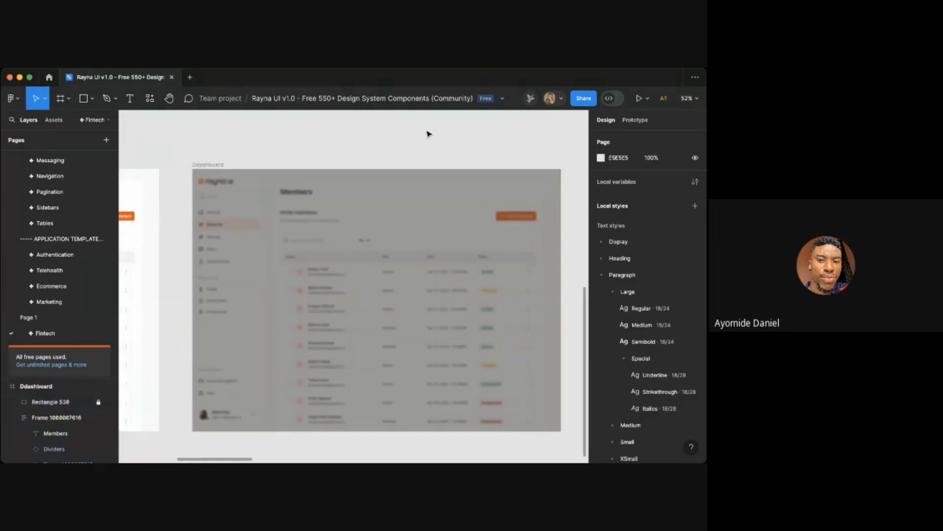
{"action": "scroll", "coordinate": [429, 134], "scroll_direction": "down", "scroll_amount": 2}
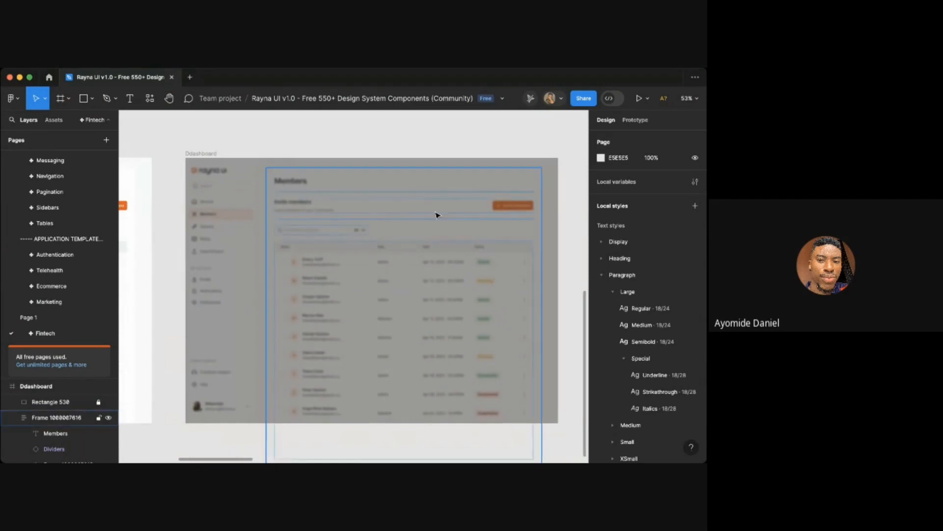
{"action": "scroll", "coordinate": [440, 240], "scroll_direction": "down", "scroll_amount": 3}
{"action": "scroll", "coordinate": [394, 243], "scroll_direction": "left", "scroll_amount": 5}
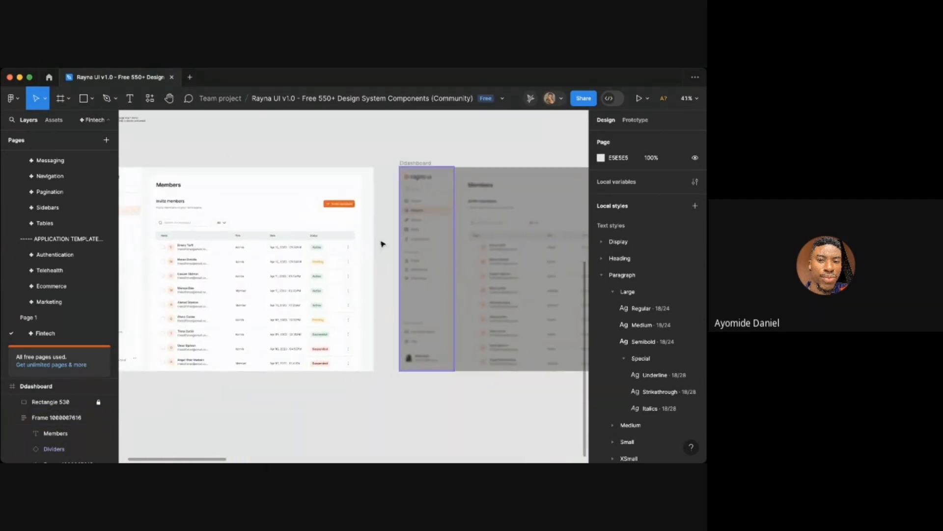
{"action": "scroll", "coordinate": [318, 220], "scroll_direction": "up", "scroll_amount": 3}
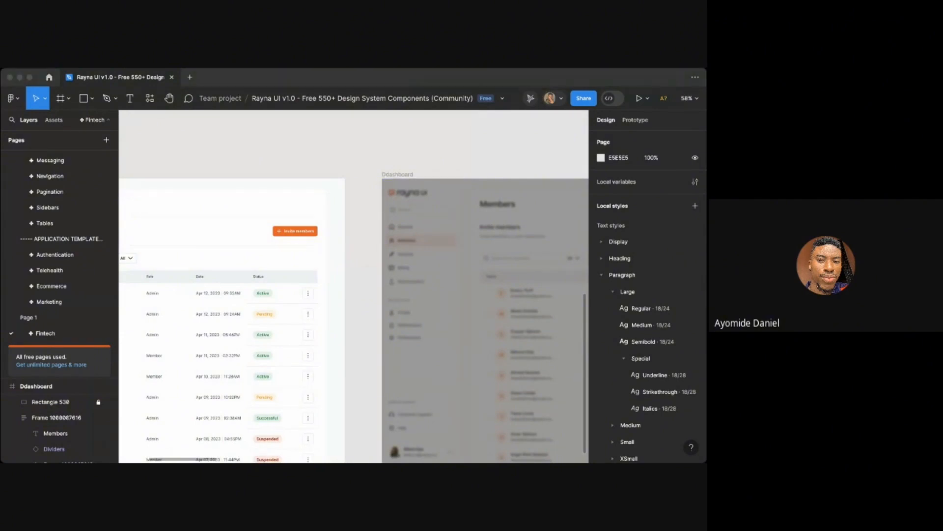
{"action": "left_click", "coordinate": [317, 302]}
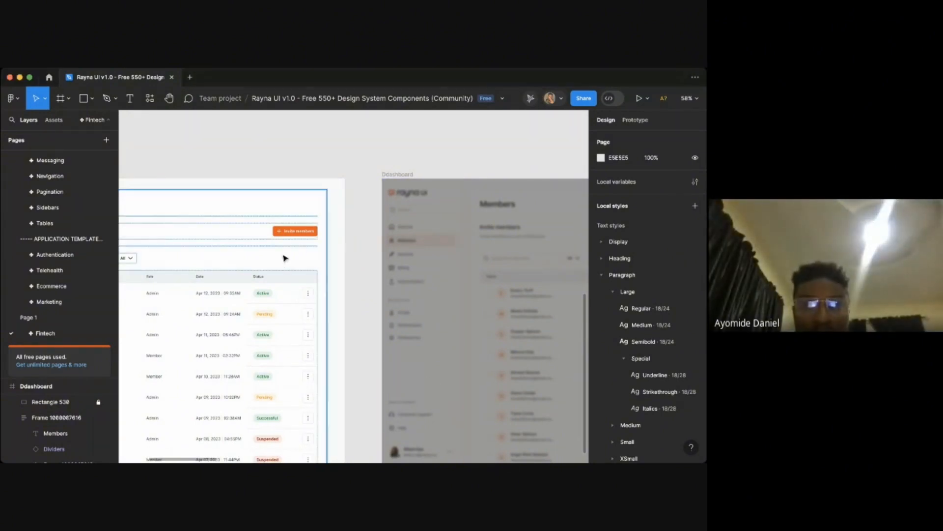
{"action": "scroll", "coordinate": [297, 236], "scroll_direction": "down", "scroll_amount": 5}
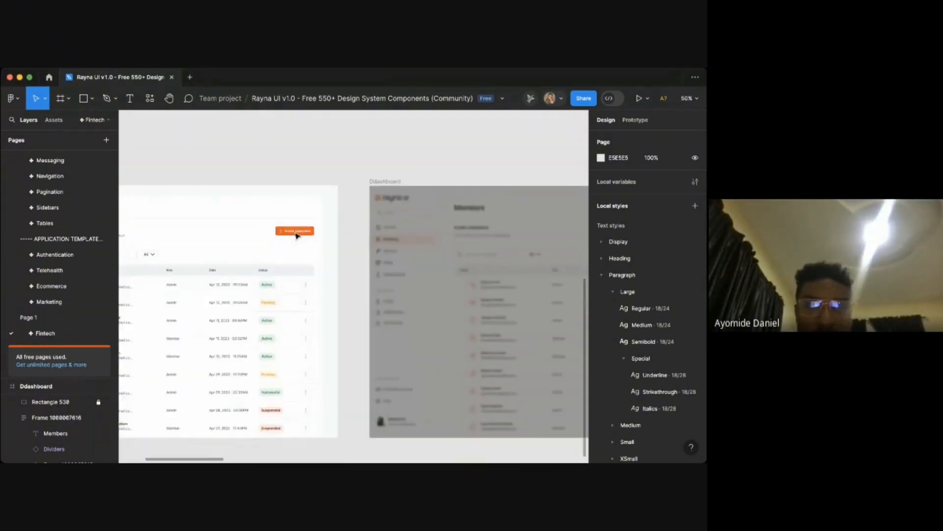
{"action": "scroll", "coordinate": [354, 201], "scroll_direction": "right", "scroll_amount": 2}
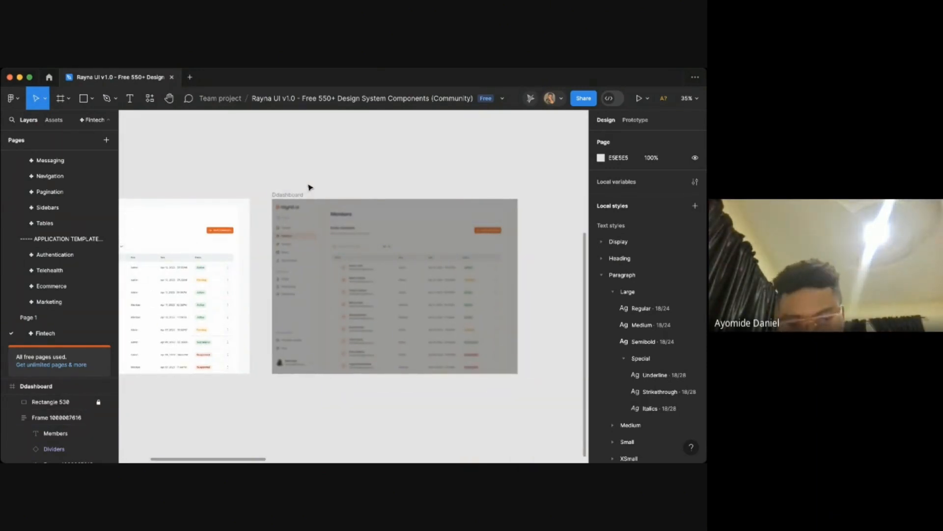
{"action": "scroll", "coordinate": [367, 223], "scroll_direction": "down", "scroll_amount": 3}
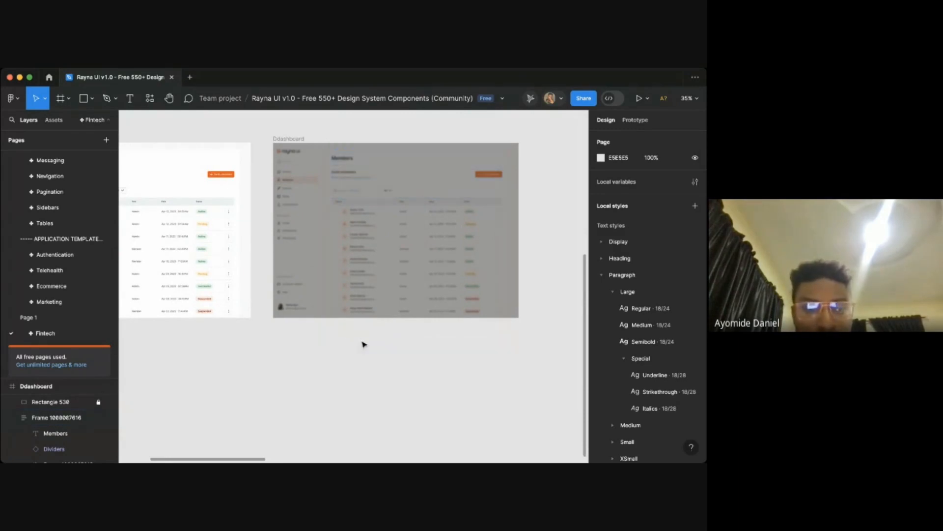
{"action": "scroll", "coordinate": [224, 252], "scroll_direction": "up", "scroll_amount": 1}
{"action": "scroll", "coordinate": [223, 252], "scroll_direction": "left", "scroll_amount": 1}
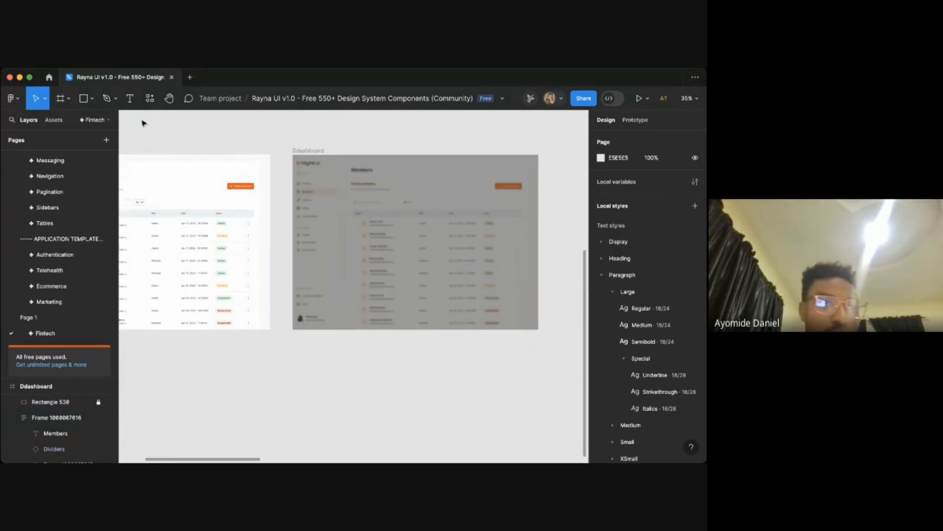
- Insert an Input component from the component library onto the canvas below the dimmed frame
{"action": "left_click", "coordinate": [148, 101]}
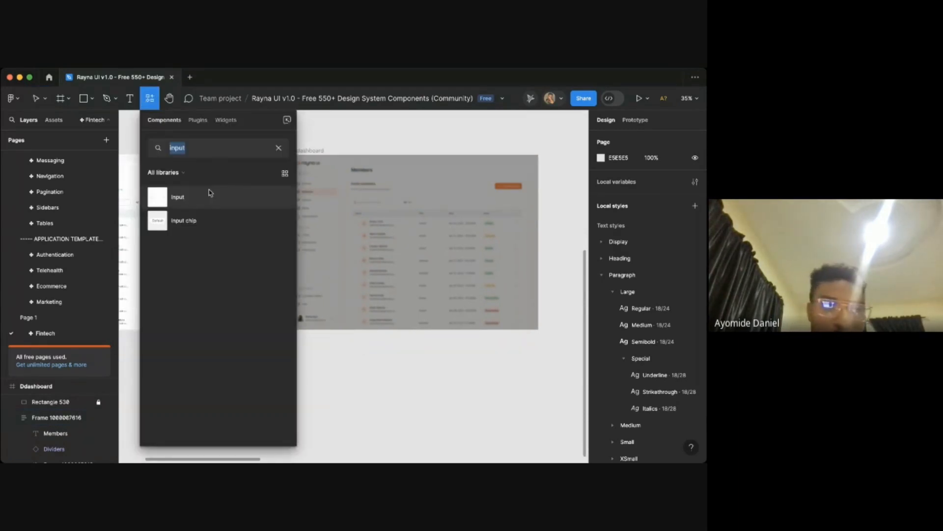
{"action": "left_click_drag", "start_coordinate": [189, 204], "coordinate": [387, 358]}
{"action": "scroll", "coordinate": [339, 360], "scroll_direction": "up", "scroll_amount": 5}
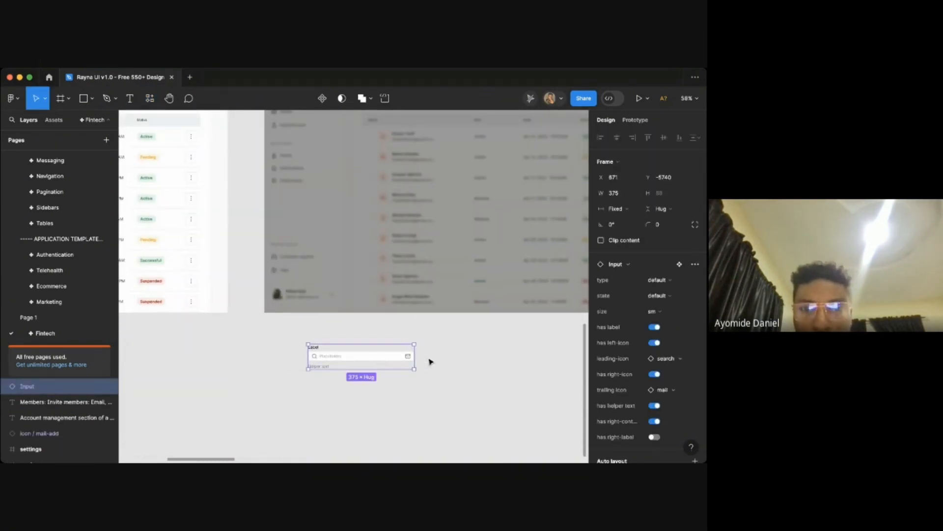
{"action": "scroll", "coordinate": [429, 362], "scroll_direction": "up", "scroll_amount": 2}
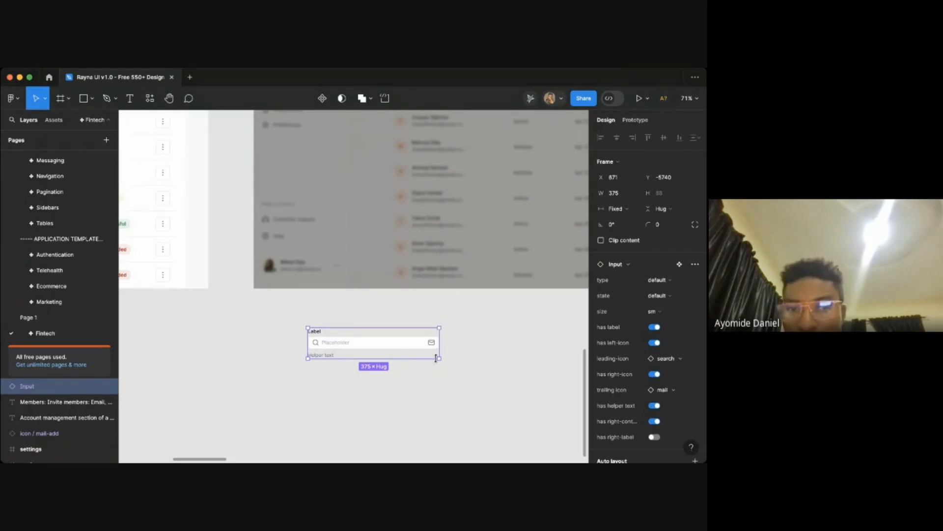
- Turn off the Input component's right icon
{"action": "left_click", "coordinate": [658, 374]}
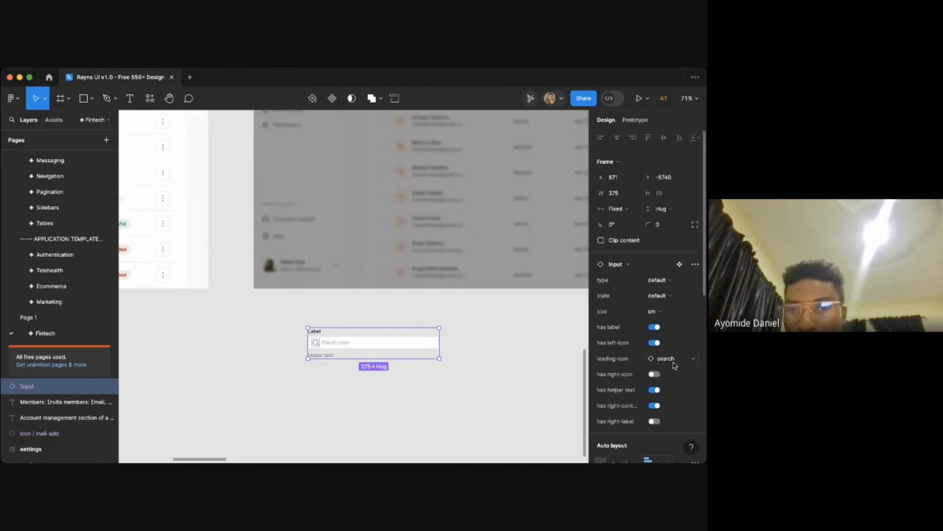
{"action": "scroll", "coordinate": [373, 396], "scroll_direction": "down", "scroll_amount": 5}
{"action": "scroll", "coordinate": [371, 394], "scroll_direction": "up", "scroll_amount": 5}
{"action": "left_click", "coordinate": [371, 394]}
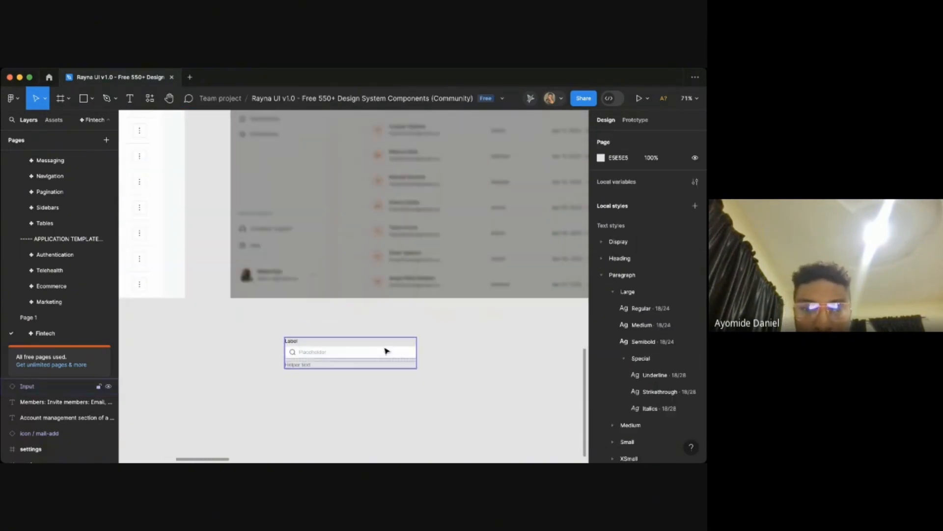
- Move the Invite members heading and subtitle group from the Members page to just above the Input component below the dimmed frame
{"action": "left_click_drag", "start_coordinate": [385, 351], "coordinate": [400, 374]}
{"action": "left_click", "coordinate": [421, 340]}
{"action": "scroll", "coordinate": [343, 345], "scroll_direction": "up", "scroll_amount": 2}
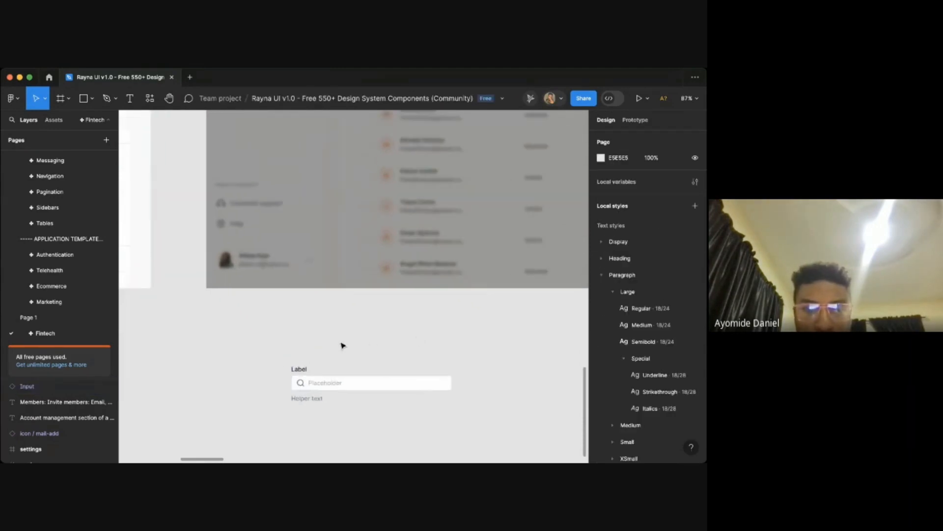
{"action": "scroll", "coordinate": [378, 358], "scroll_direction": "right", "scroll_amount": 3}
{"action": "scroll", "coordinate": [378, 359], "scroll_direction": "down", "scroll_amount": 2}
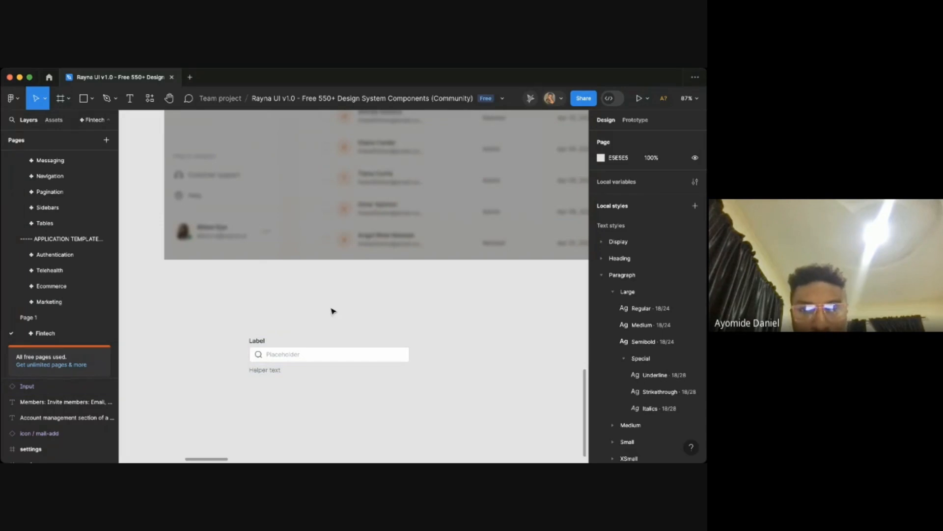
{"action": "scroll", "coordinate": [331, 309], "scroll_direction": "up", "scroll_amount": 6}
{"action": "scroll", "coordinate": [331, 310], "scroll_direction": "left", "scroll_amount": 10}
{"action": "scroll", "coordinate": [331, 314], "scroll_direction": "left", "scroll_amount": 8}
{"action": "scroll", "coordinate": [330, 314], "scroll_direction": "up", "scroll_amount": 3}
{"action": "scroll", "coordinate": [224, 227], "scroll_direction": "up", "scroll_amount": 3}
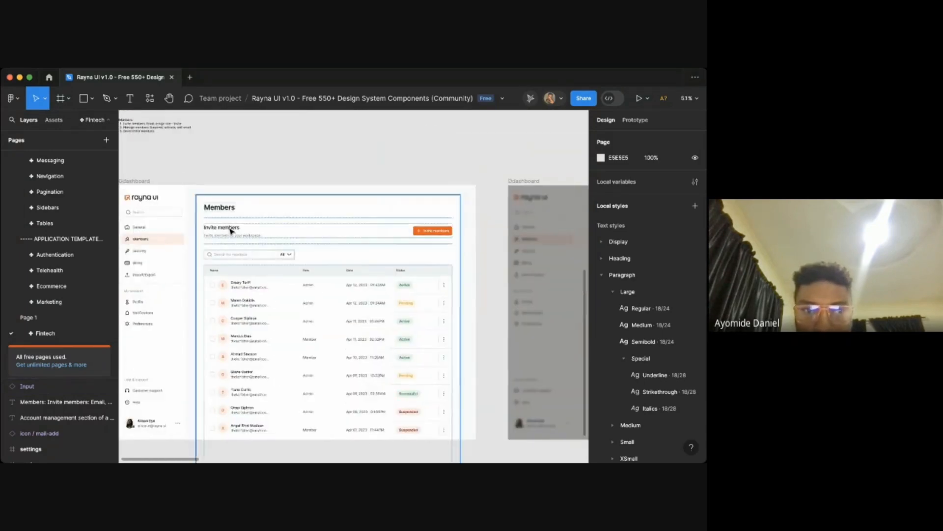
{"action": "left_click", "coordinate": [222, 227]}
{"action": "double_click", "coordinate": [226, 230]}
{"action": "double_click", "coordinate": [229, 233]}
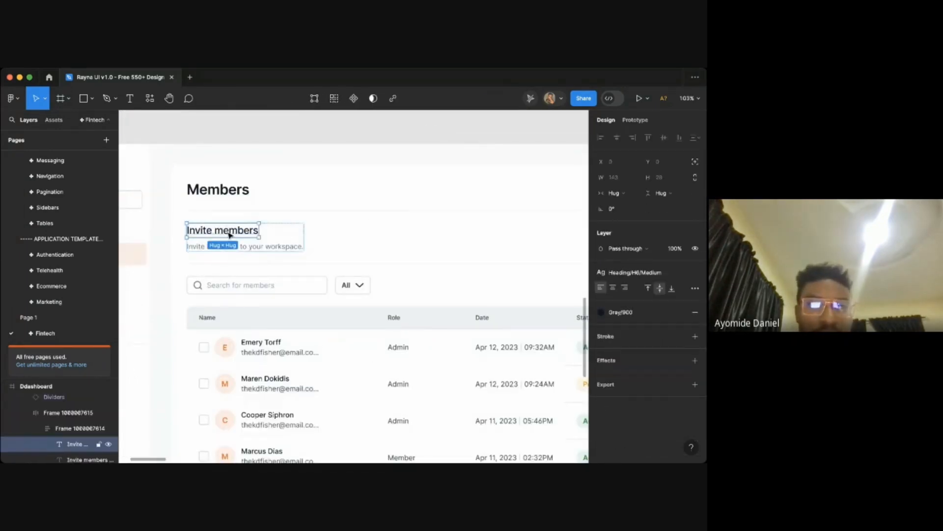
{"action": "scroll", "coordinate": [229, 233], "scroll_direction": "down", "scroll_amount": 6}
{"action": "key", "text": "Escape"}
{"action": "scroll", "coordinate": [229, 234], "scroll_direction": "down", "scroll_amount": 6}
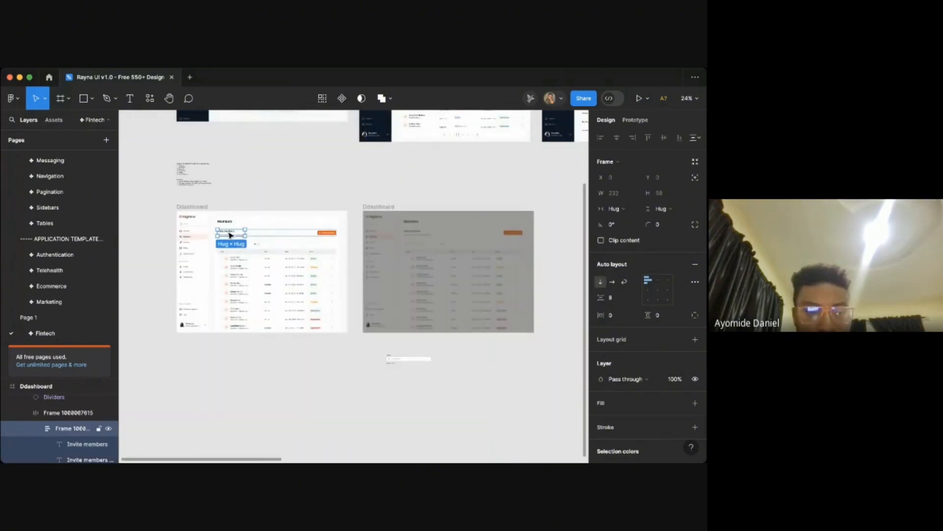
{"action": "key", "text": "super+x"}
{"action": "key", "text": "super+v"}
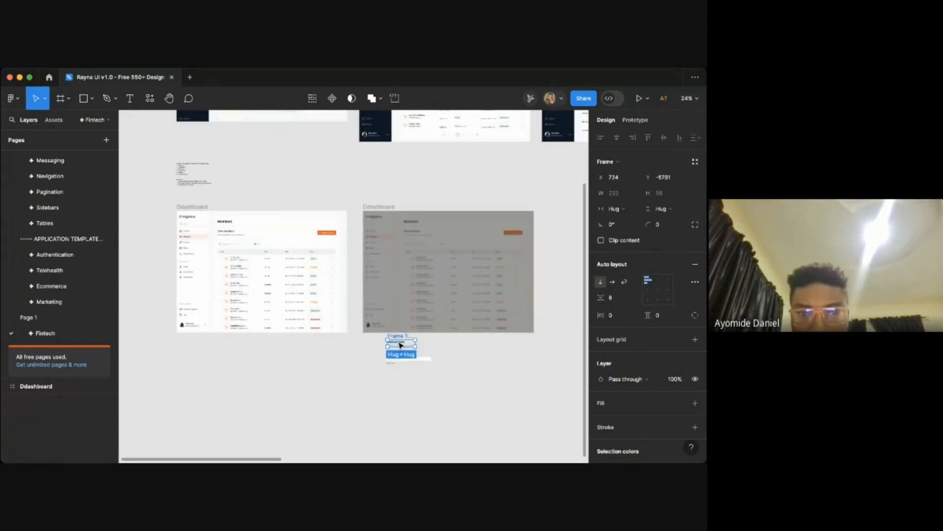
{"action": "scroll", "coordinate": [400, 345], "scroll_direction": "up", "scroll_amount": 5}
{"action": "scroll", "coordinate": [400, 345], "scroll_direction": "up", "scroll_amount": 4}
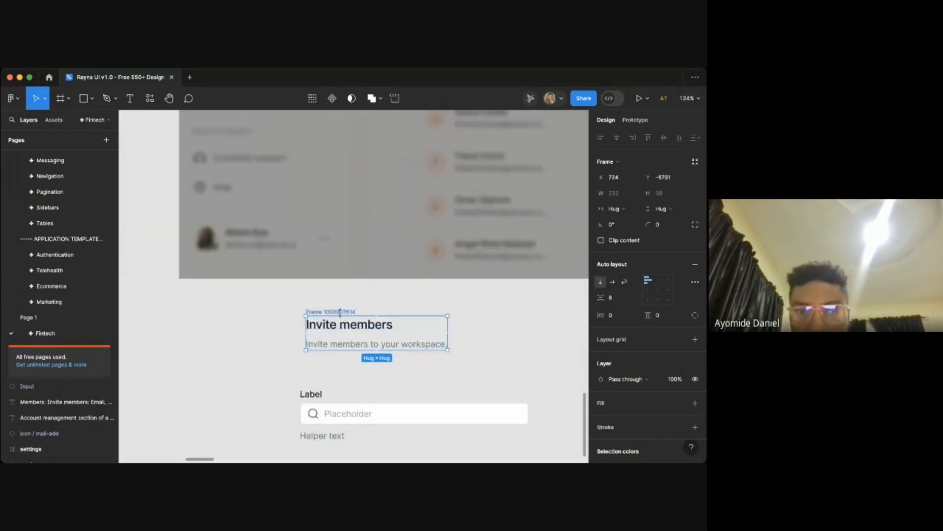
{"action": "left_click_drag", "start_coordinate": [338, 311], "coordinate": [322, 323]}
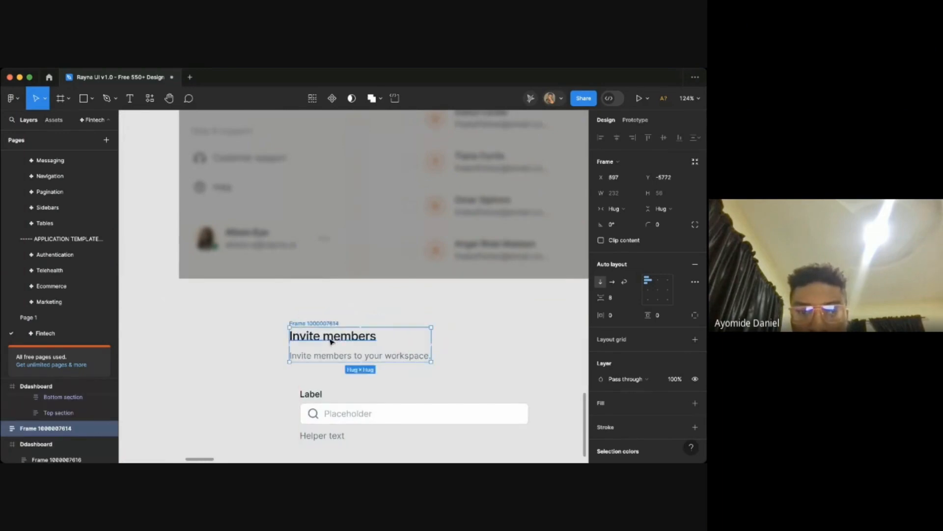
{"action": "key", "text": "t"}
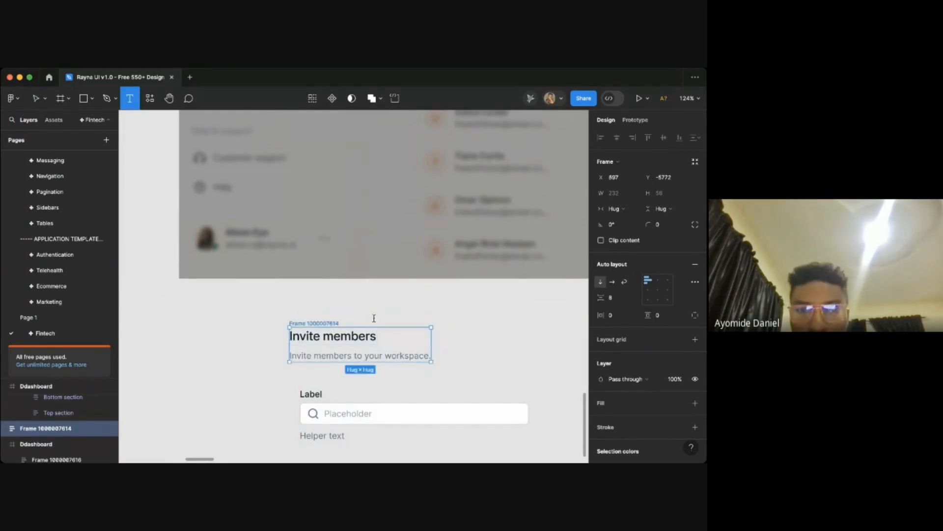
{"action": "key", "text": "Escape"}
{"action": "left_click", "coordinate": [355, 342]}
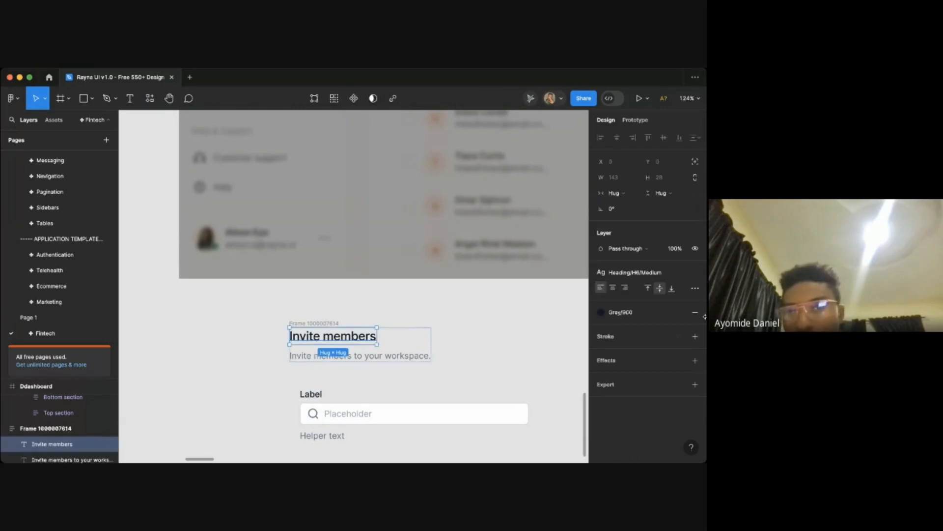
{"action": "left_click", "coordinate": [660, 276]}
{"action": "scroll", "coordinate": [662, 382], "scroll_direction": "down", "scroll_amount": 3}
{"action": "scroll", "coordinate": [662, 382], "scroll_direction": "down", "scroll_amount": 2}
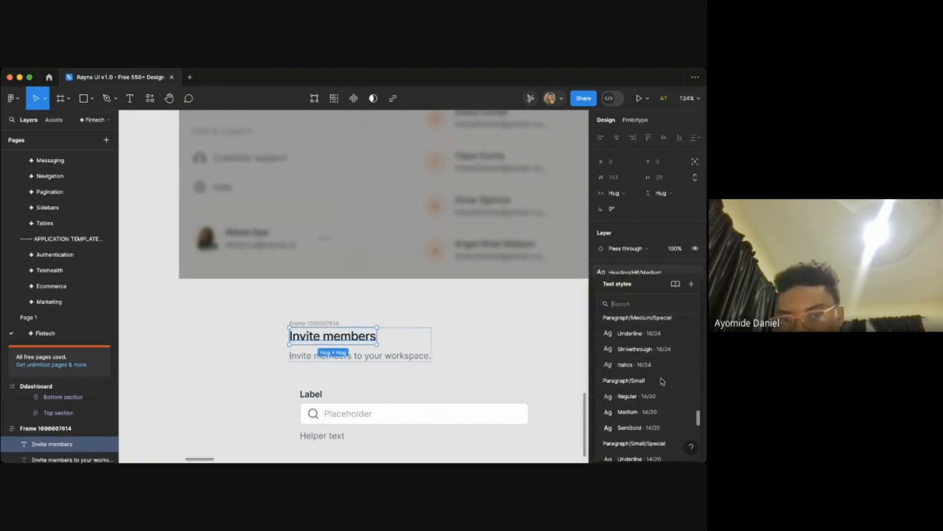
{"action": "left_click", "coordinate": [549, 393]}
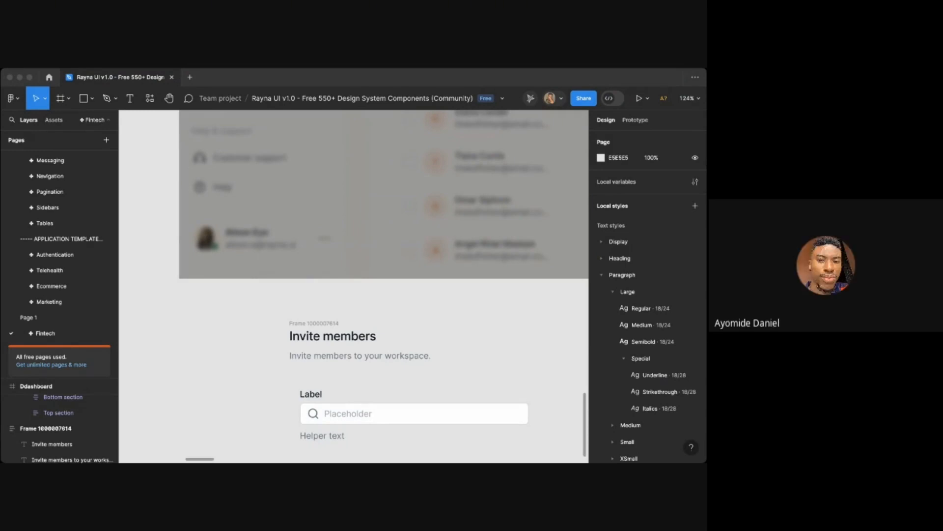
- Compare the new heading and input below the dimmed frame with the original Members page header
{"action": "left_click", "coordinate": [496, 396]}
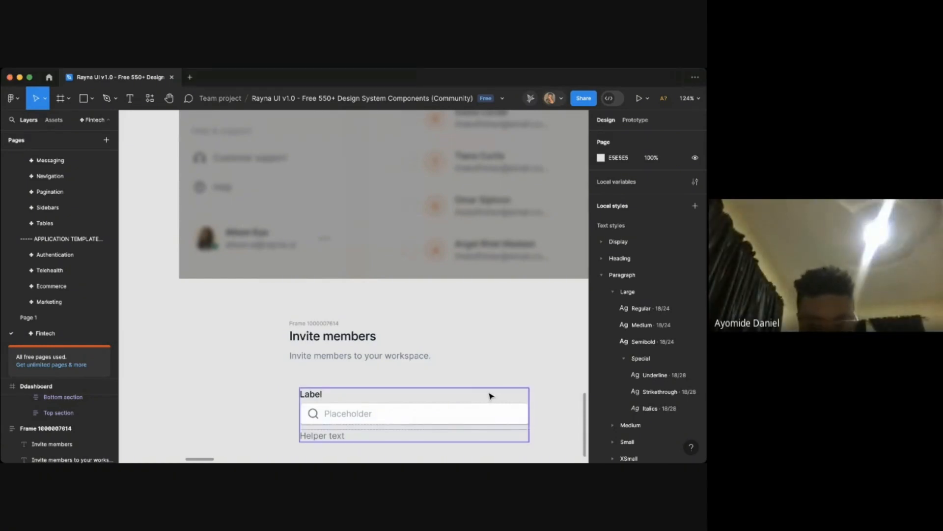
{"action": "scroll", "coordinate": [490, 396], "scroll_direction": "down", "scroll_amount": 6}
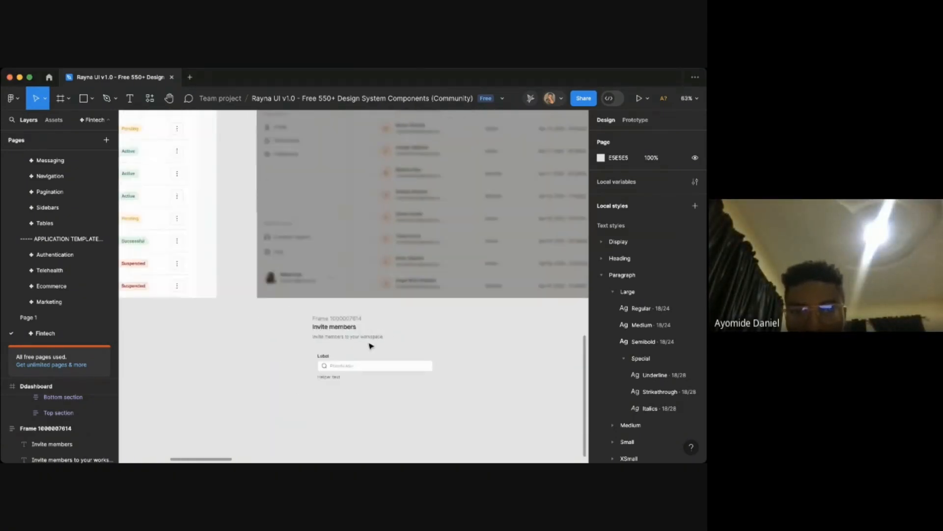
{"action": "scroll", "coordinate": [371, 346], "scroll_direction": "up", "scroll_amount": 2}
{"action": "left_click", "coordinate": [330, 352]}
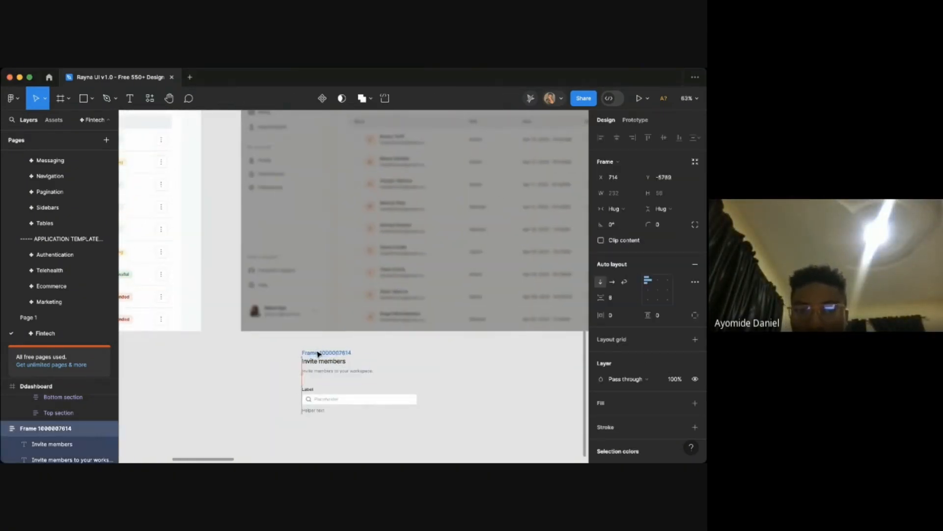
{"action": "left_click", "coordinate": [388, 364]}
{"action": "scroll", "coordinate": [389, 365], "scroll_direction": "down", "scroll_amount": 3}
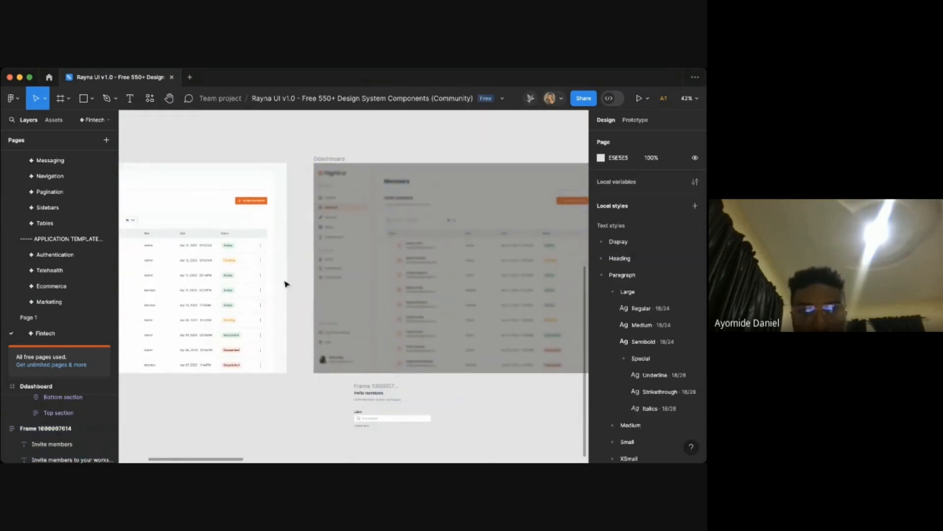
{"action": "scroll", "coordinate": [210, 245], "scroll_direction": "up", "scroll_amount": 4}
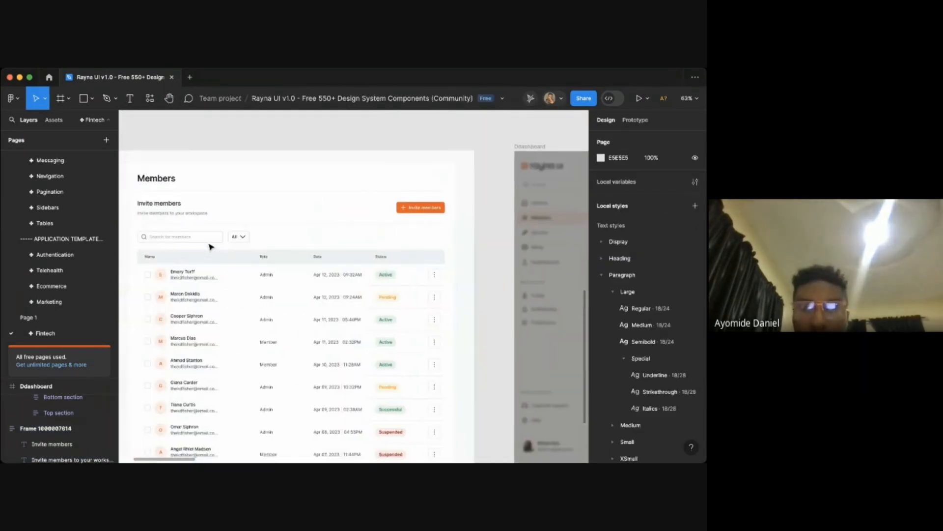
{"action": "scroll", "coordinate": [210, 246], "scroll_direction": "left", "scroll_amount": 3}
{"action": "scroll", "coordinate": [210, 246], "scroll_direction": "down", "scroll_amount": 2}
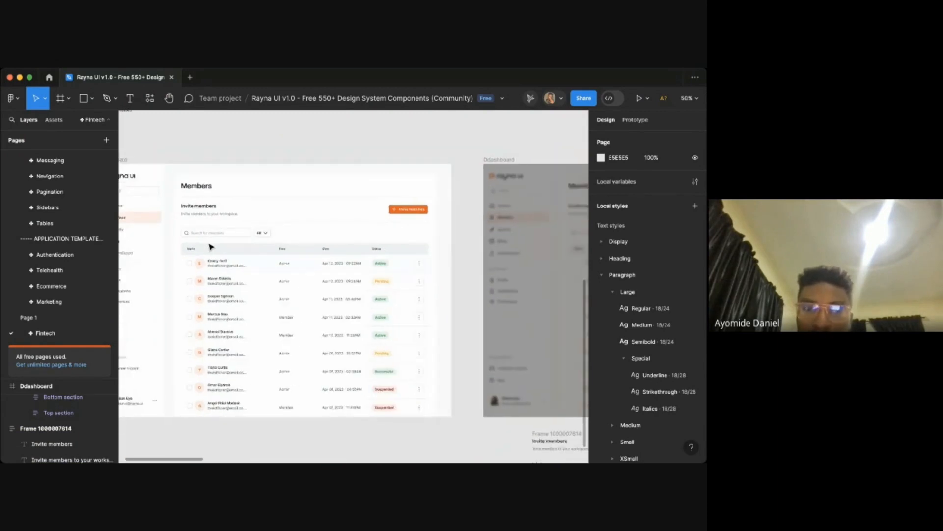
{"action": "scroll", "coordinate": [210, 246], "scroll_direction": "down", "scroll_amount": 6}
{"action": "scroll", "coordinate": [210, 246], "scroll_direction": "right", "scroll_amount": 2}
{"action": "scroll", "coordinate": [419, 326], "scroll_direction": "up", "scroll_amount": 5}
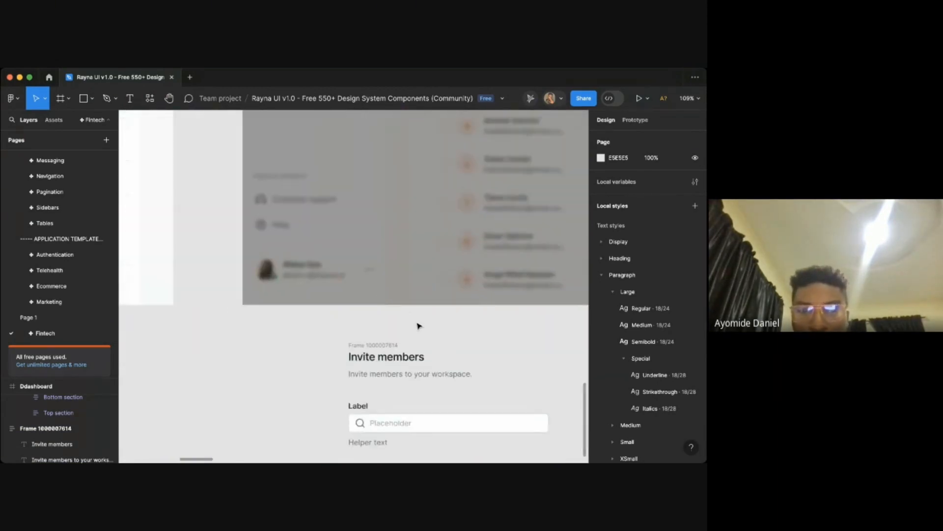
- Apply the Paragraph/Large Semibold 18/24 text style to the Invite members heading
{"action": "left_click", "coordinate": [339, 319]}
{"action": "double_click", "coordinate": [339, 317]}
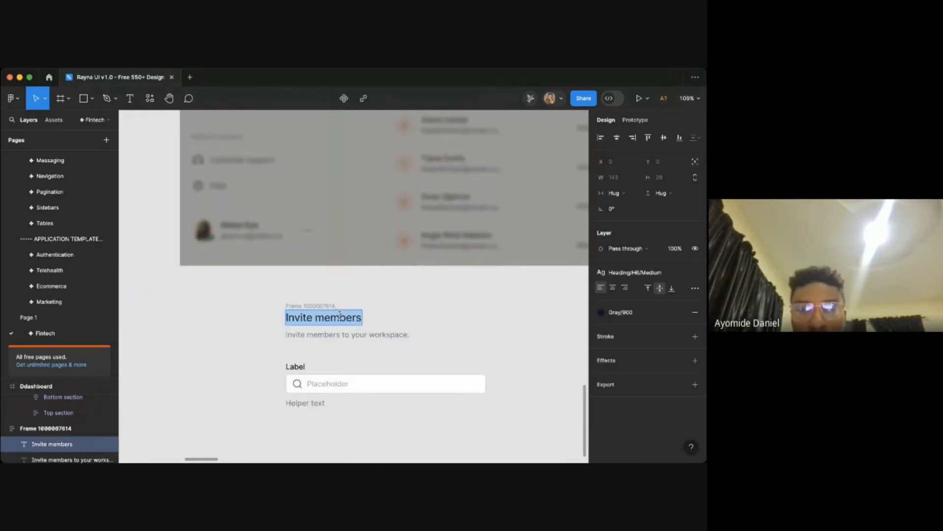
{"action": "key", "text": "Escape"}
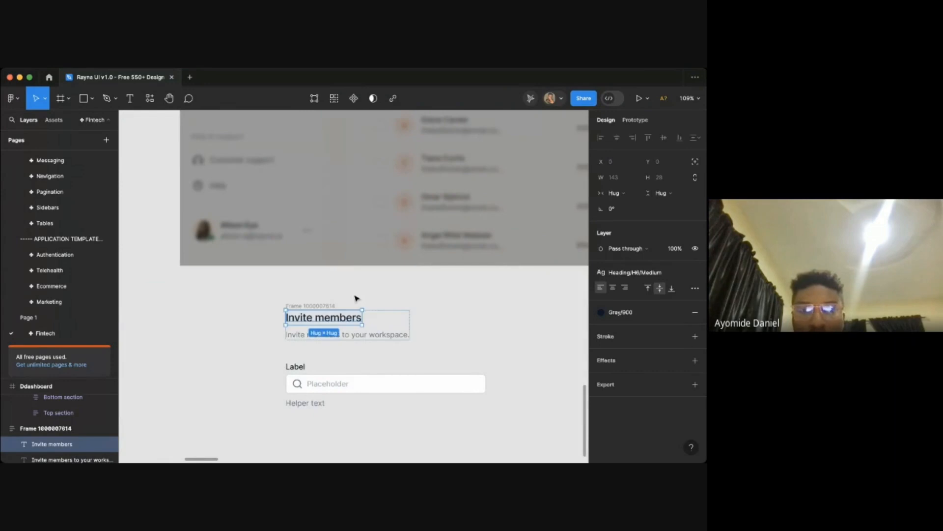
{"action": "left_click", "coordinate": [634, 272]}
{"action": "scroll", "coordinate": [648, 379], "scroll_direction": "down", "scroll_amount": 3}
{"action": "scroll", "coordinate": [649, 376], "scroll_direction": "up", "scroll_amount": 3}
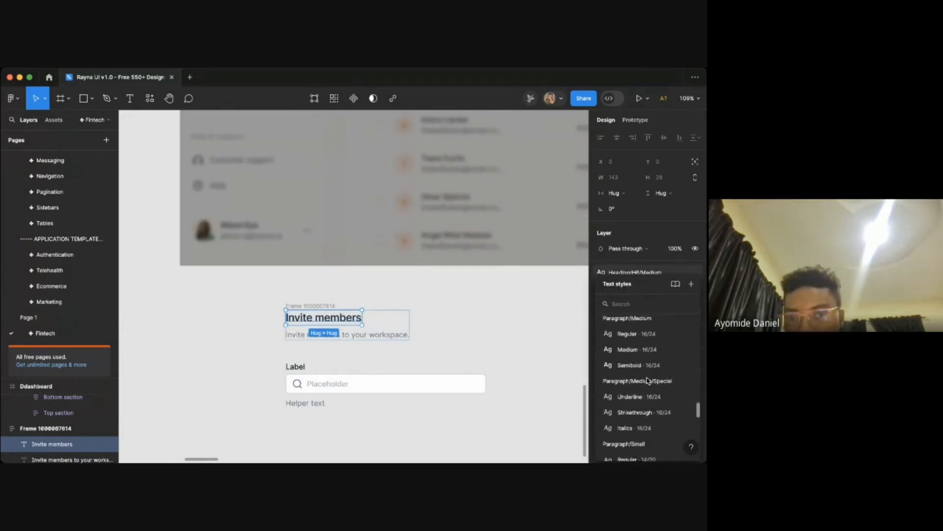
{"action": "scroll", "coordinate": [639, 369], "scroll_direction": "up", "scroll_amount": 3}
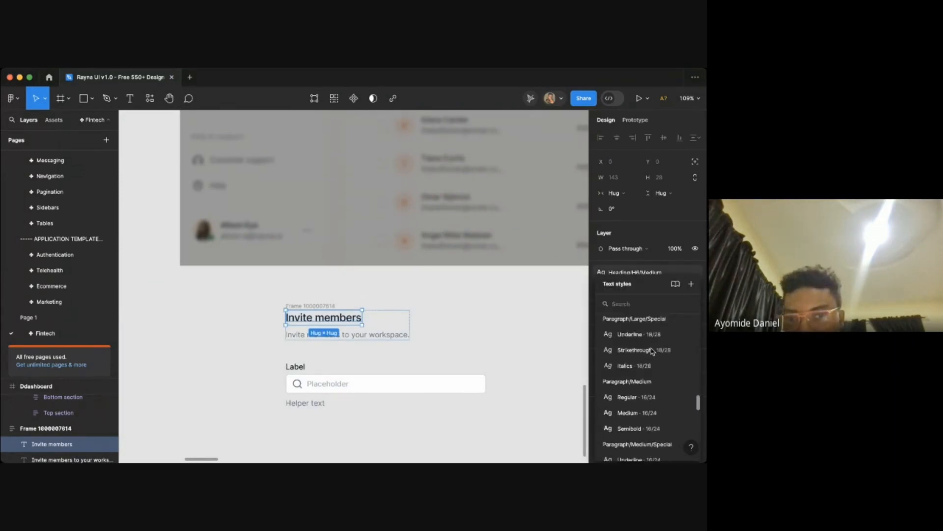
{"action": "scroll", "coordinate": [634, 374], "scroll_direction": "up", "scroll_amount": 2}
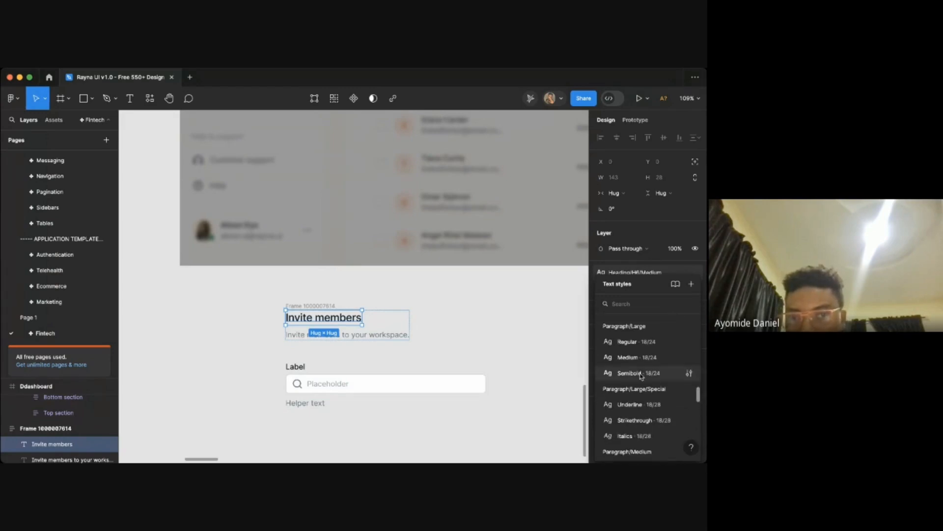
{"action": "left_click", "coordinate": [629, 367]}
{"action": "left_click", "coordinate": [358, 329]}
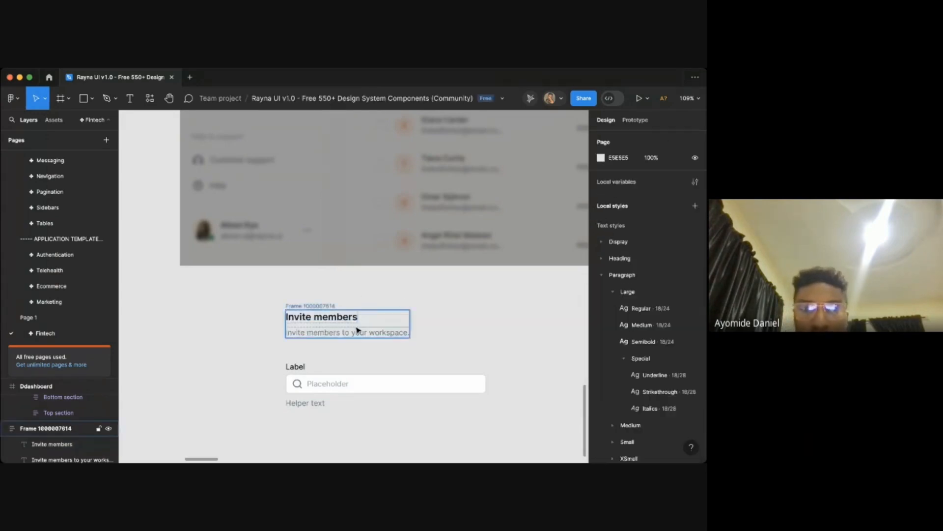
- Edit the subtitle to read "Invite members to your workspace with emails."
{"action": "double_click", "coordinate": [346, 333]}
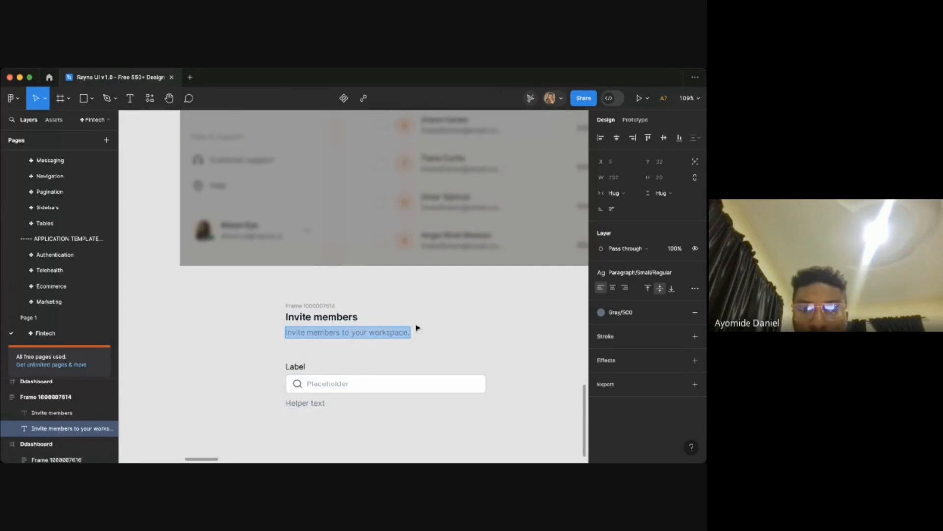
{"action": "key", "text": "Escape"}
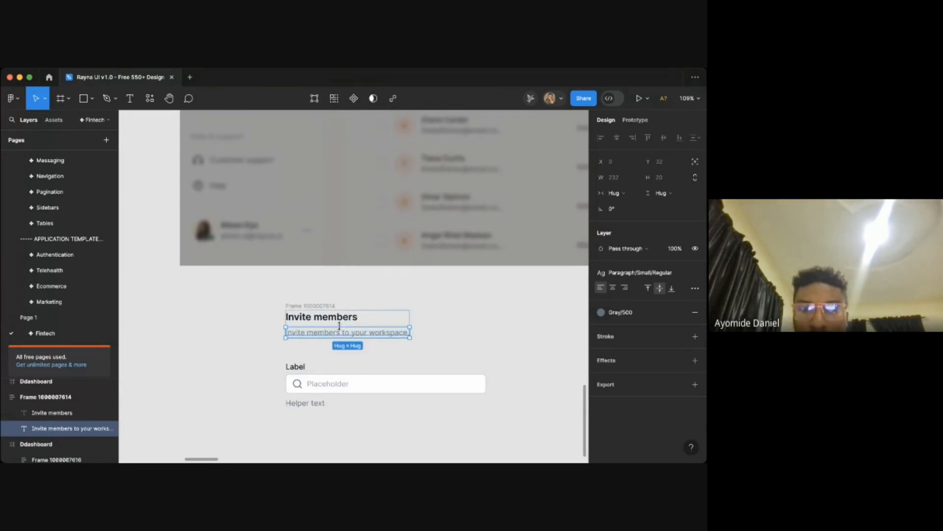
{"action": "double_click", "coordinate": [309, 331]}
{"action": "left_click", "coordinate": [310, 331]}
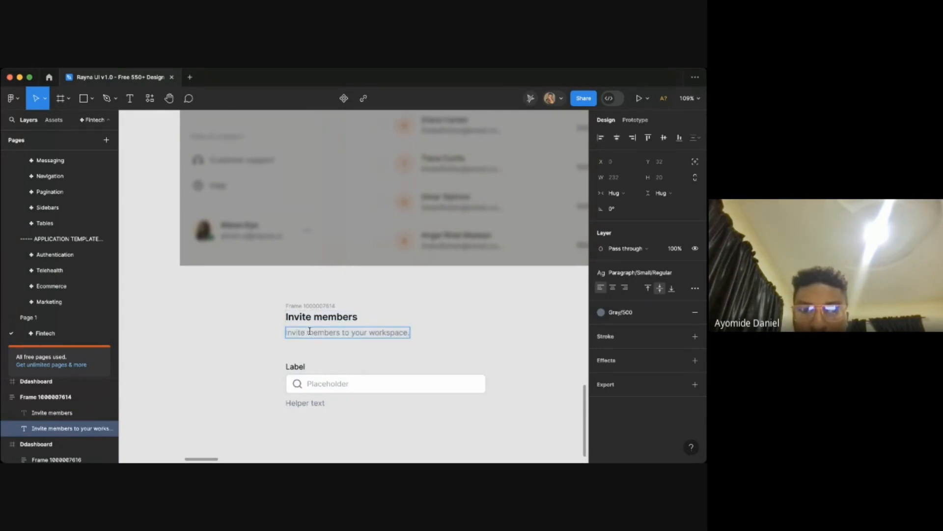
{"action": "type", "text": "a"}
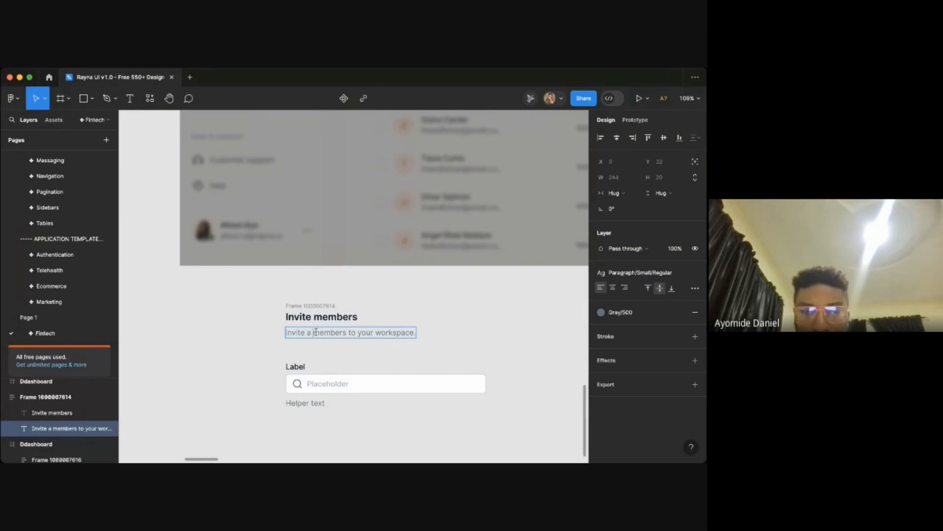
{"action": "key", "text": "BackSpace"}
{"action": "key", "text": "BackSpace"}
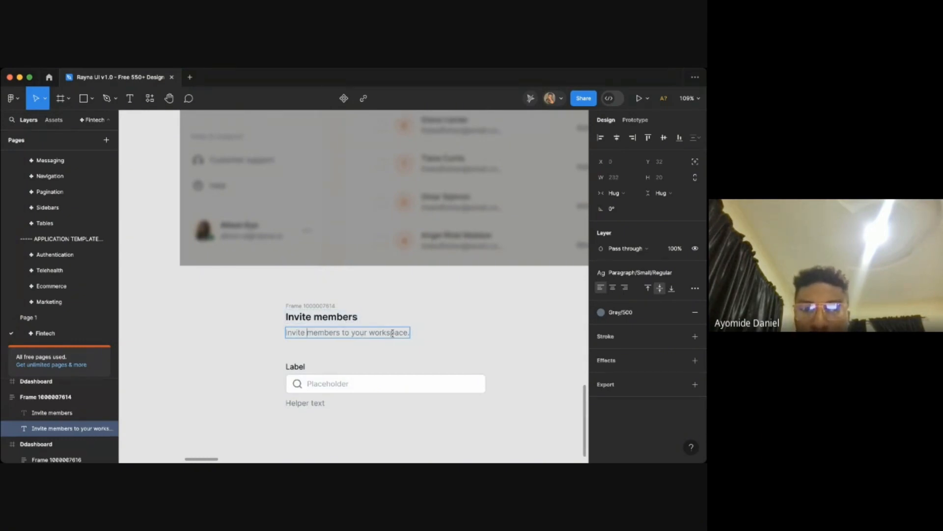
{"action": "type", "text": "with"}
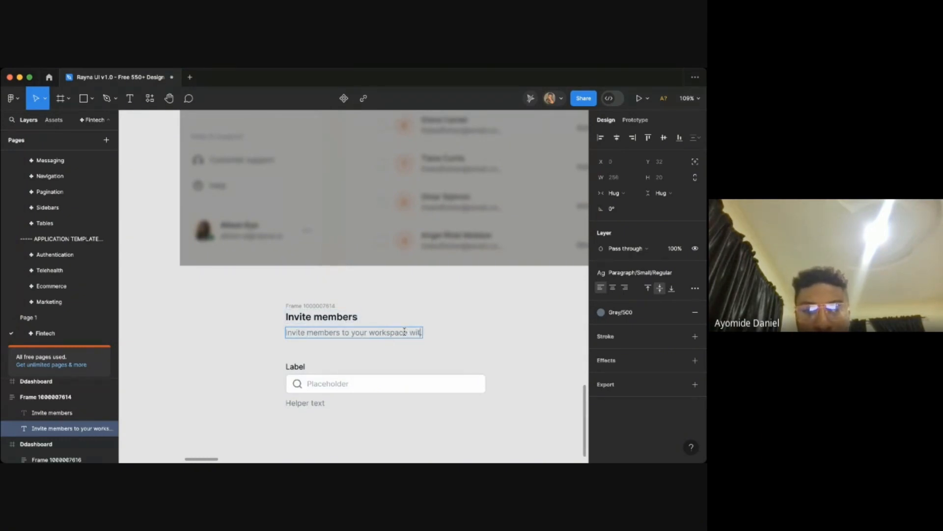
{"action": "type", "text": " emails."}
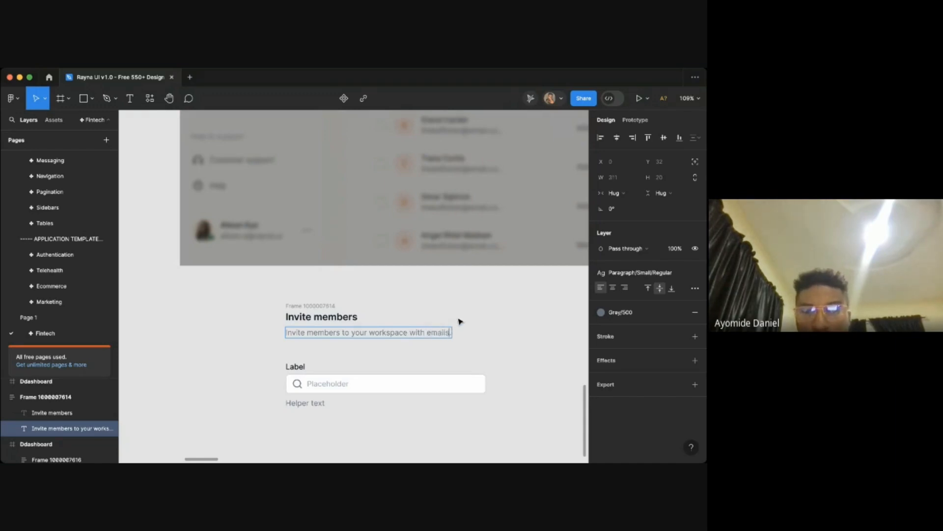
{"action": "left_click", "coordinate": [415, 302]}
{"action": "left_click", "coordinate": [413, 303]}
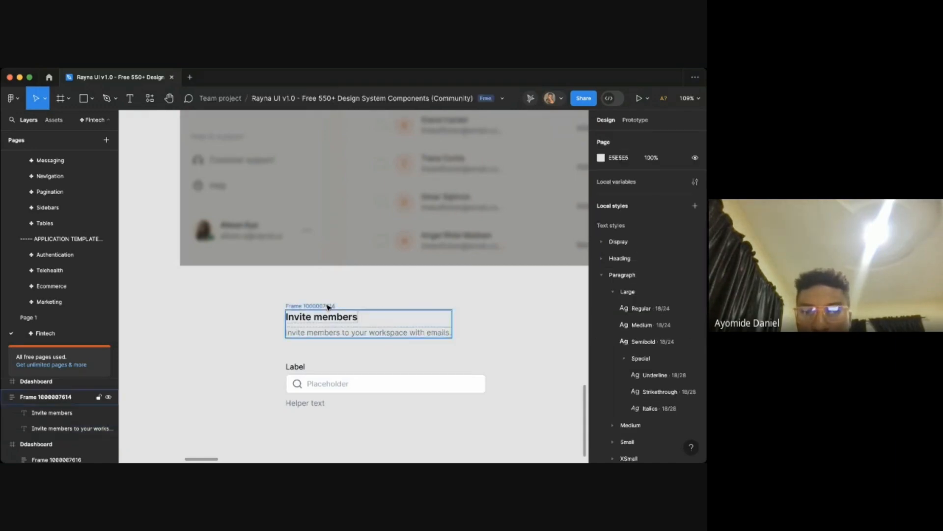
- Select the heading group together with the Input component and wrap them in an auto layout frame
{"action": "left_click", "coordinate": [328, 306]}
{"action": "scroll", "coordinate": [329, 307], "scroll_direction": "right", "scroll_amount": 1}
{"action": "scroll", "coordinate": [328, 307], "scroll_direction": "down", "scroll_amount": 1}
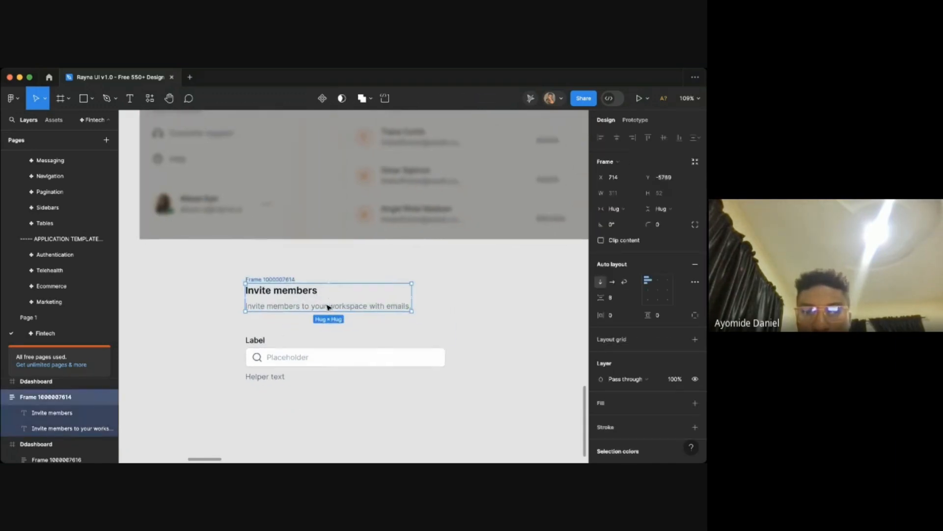
{"action": "left_click", "coordinate": [262, 346], "text": "shift"}
{"action": "key", "text": "shift+a"}
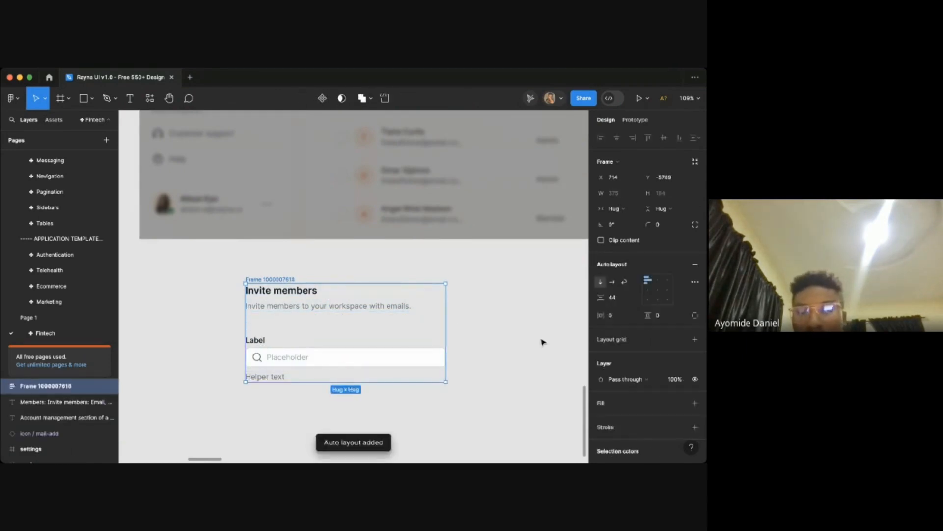
- Set the new auto layout frame's vertical item spacing to 32
{"action": "left_click", "coordinate": [623, 302]}
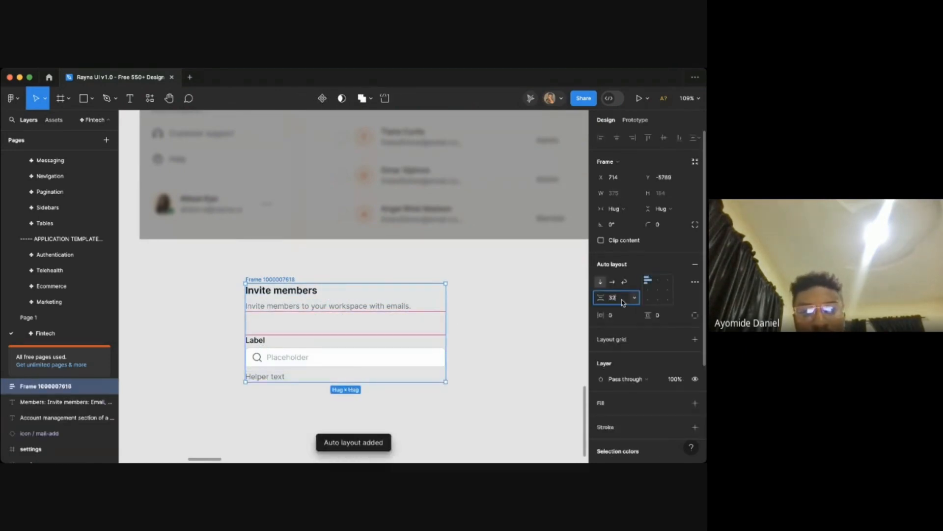
{"action": "key", "text": "Return"}
- Copy the orange Invite members button from the original Members page and paste it into the invite modal frame
{"action": "left_click", "coordinate": [509, 296]}
{"action": "scroll", "coordinate": [360, 366], "scroll_direction": "down", "scroll_amount": 1}
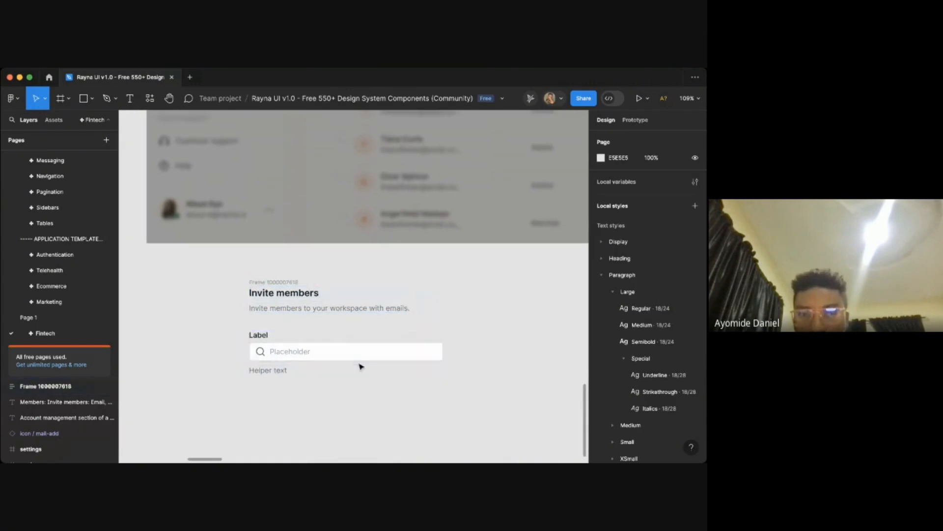
{"action": "scroll", "coordinate": [361, 366], "scroll_direction": "down", "scroll_amount": 5}
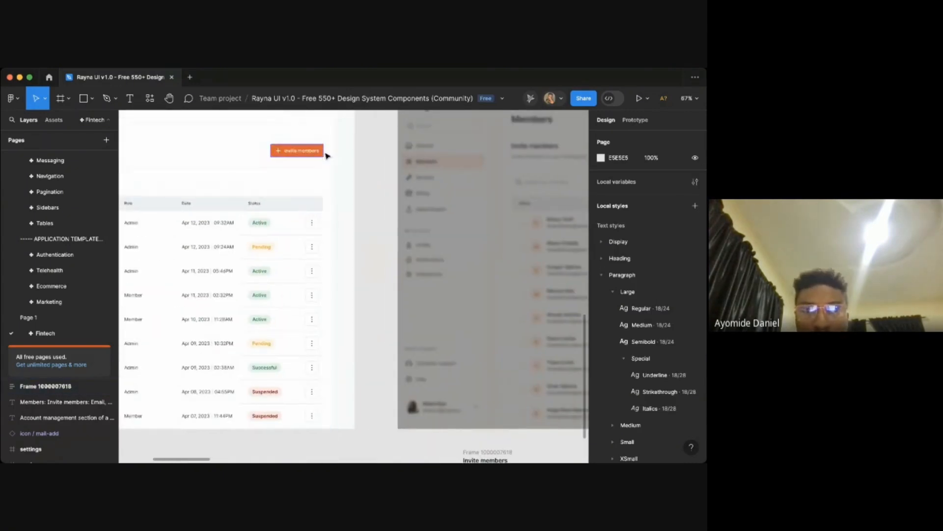
{"action": "left_click", "coordinate": [319, 151]}
{"action": "scroll", "coordinate": [344, 285], "scroll_direction": "down", "scroll_amount": 3}
{"action": "scroll", "coordinate": [344, 285], "scroll_direction": "right", "scroll_amount": 3}
{"action": "scroll", "coordinate": [551, 462], "scroll_direction": "down", "scroll_amount": 2}
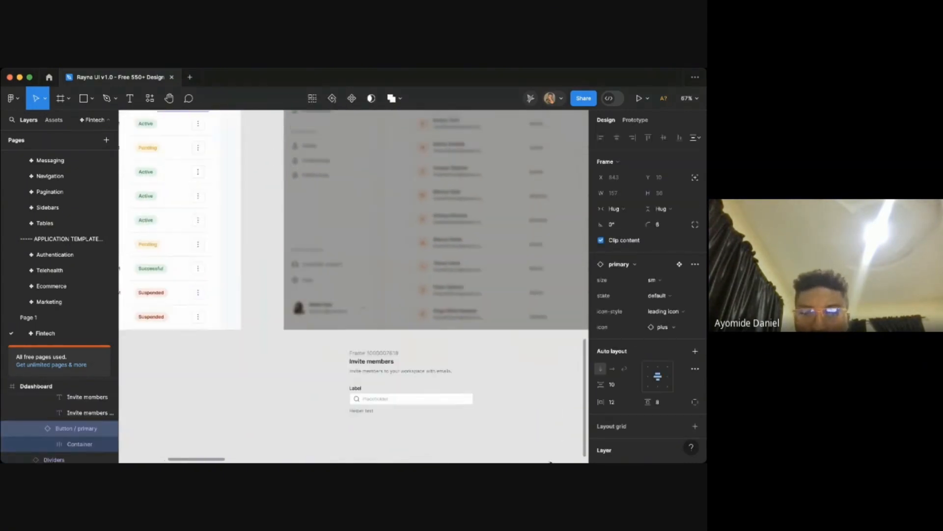
{"action": "scroll", "coordinate": [459, 370], "scroll_direction": "up", "scroll_amount": 3}
{"action": "left_click", "coordinate": [317, 297]}
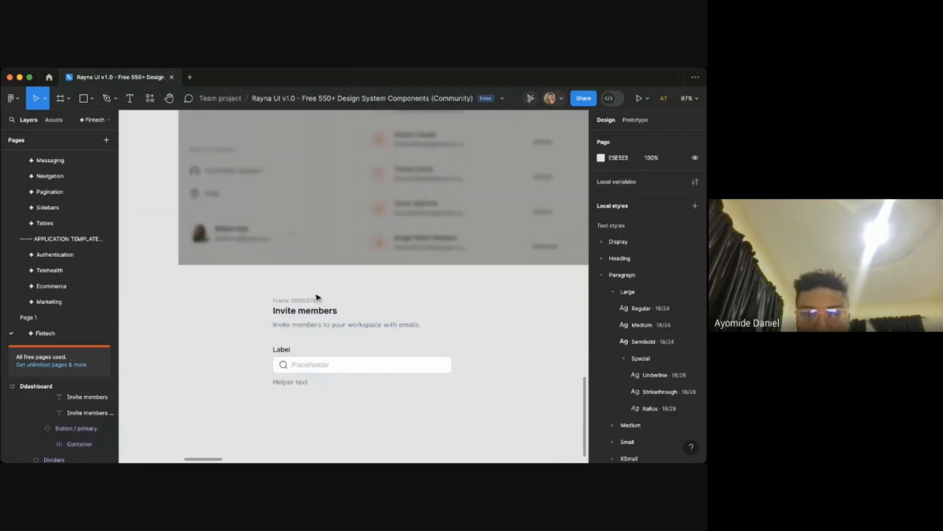
{"action": "left_click", "coordinate": [310, 301]}
{"action": "key", "text": "ctrl+v"}
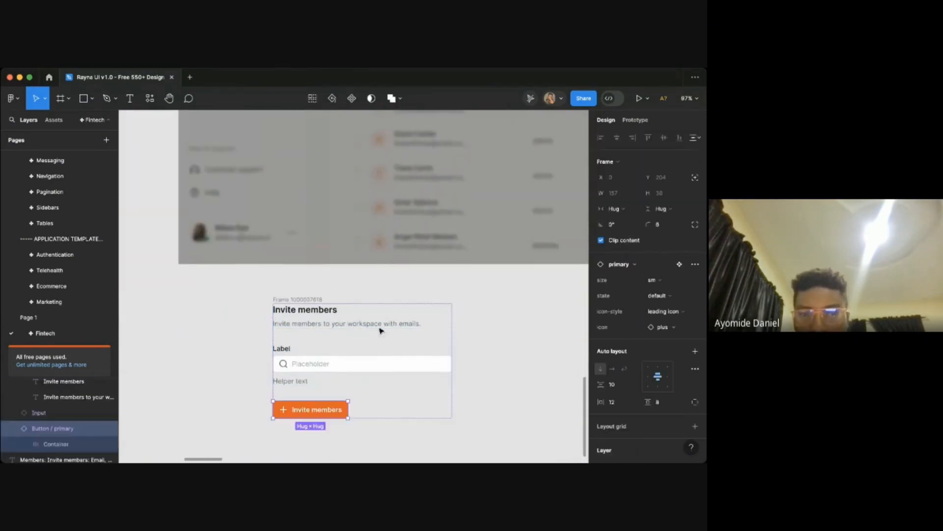
- Change the pasted button's label text to "Send invite"
{"action": "scroll", "coordinate": [408, 363], "scroll_direction": "down", "scroll_amount": 1}
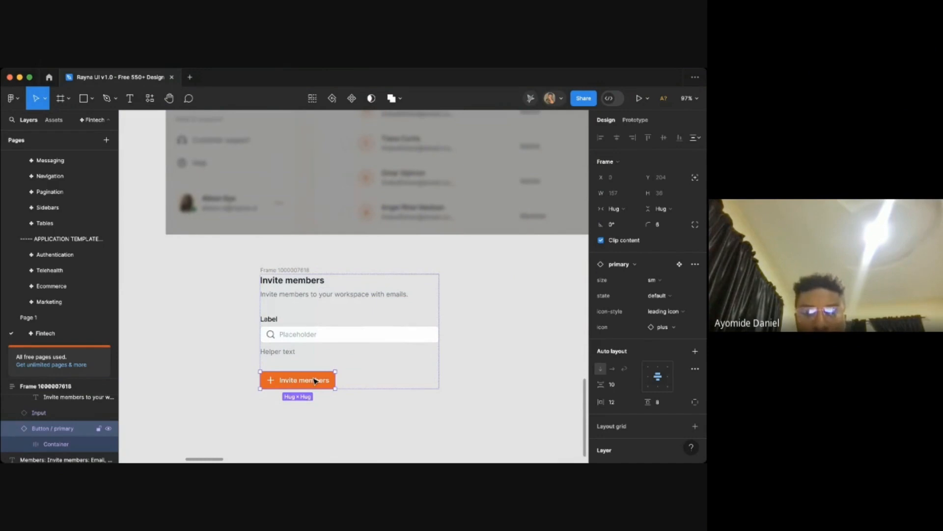
{"action": "key", "text": "t"}
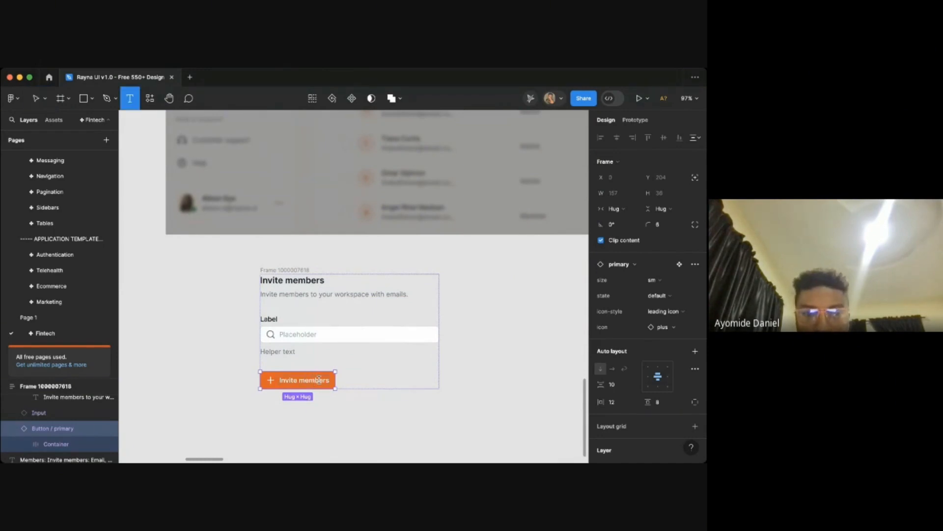
{"action": "left_click", "coordinate": [298, 379]}
{"action": "key", "text": "ctrl+a"}
{"action": "type", "text": "Se"}
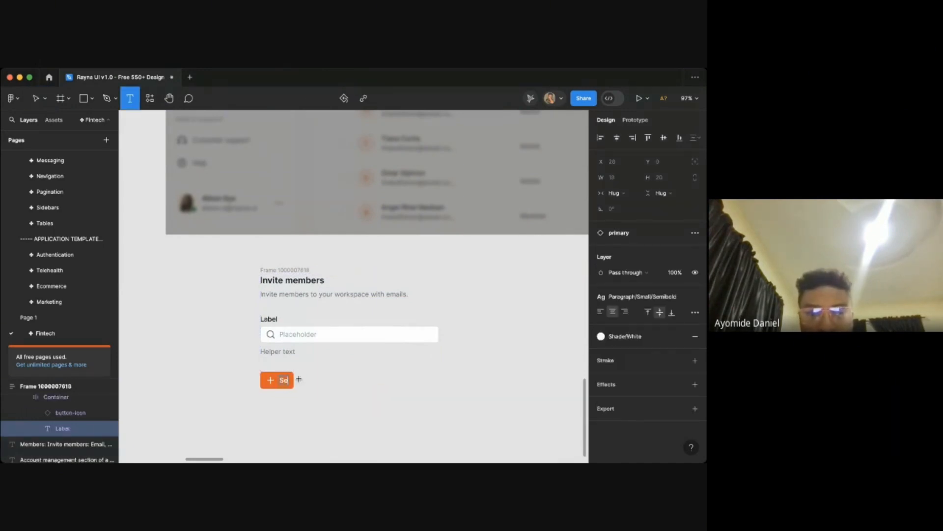
{"action": "type", "text": "nd invite"}
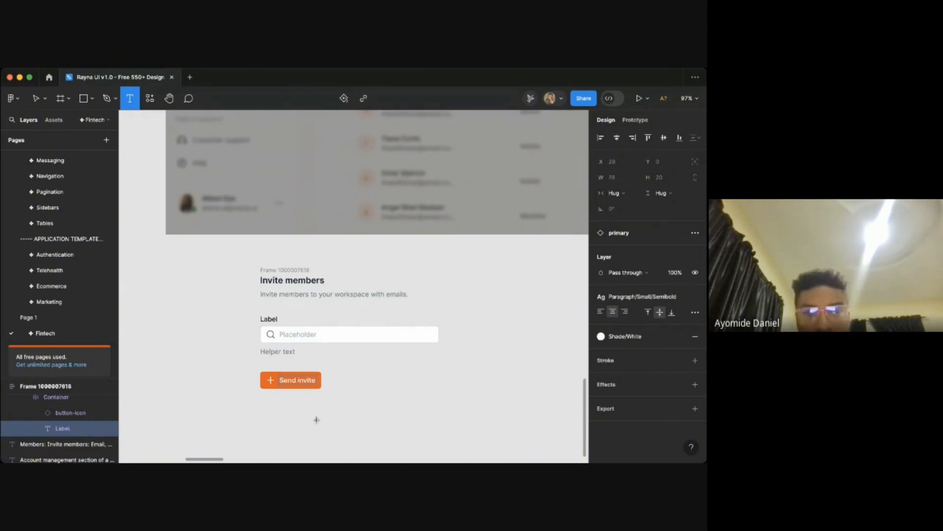
{"action": "key", "text": "Escape"}
{"action": "key", "text": "Escape"}
{"action": "left_click", "coordinate": [323, 387]}
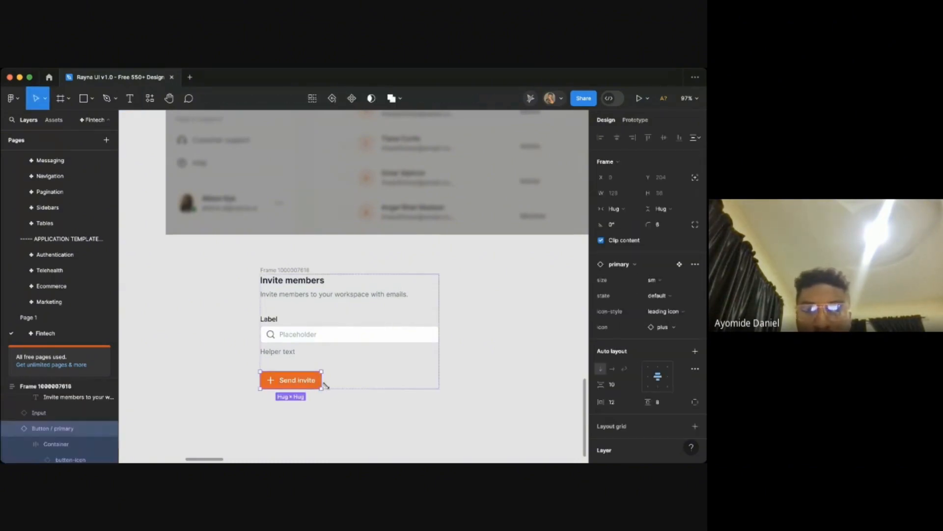
- Set the Send invite button's icon style to none
{"action": "left_click", "coordinate": [666, 312]}
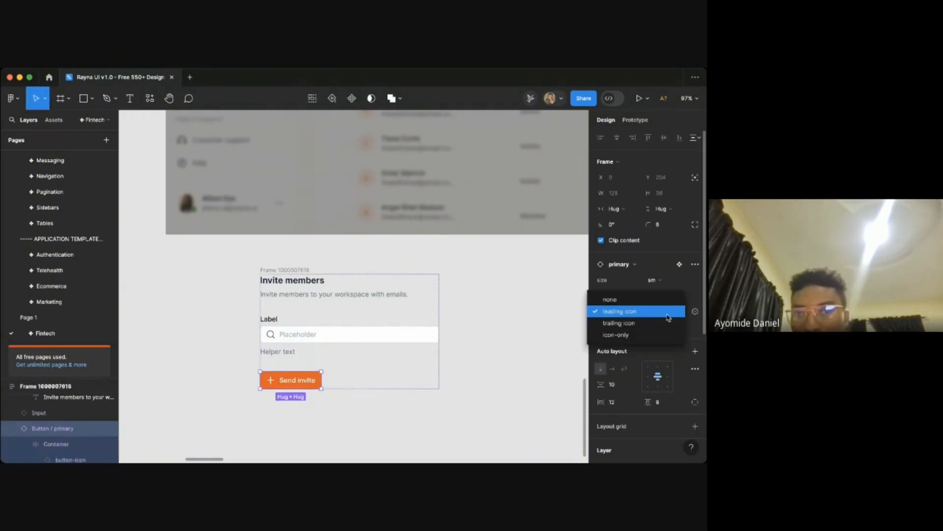
{"action": "left_click", "coordinate": [610, 300]}
- Align the modal frame's auto layout contents to the top right
{"action": "left_click", "coordinate": [348, 374]}
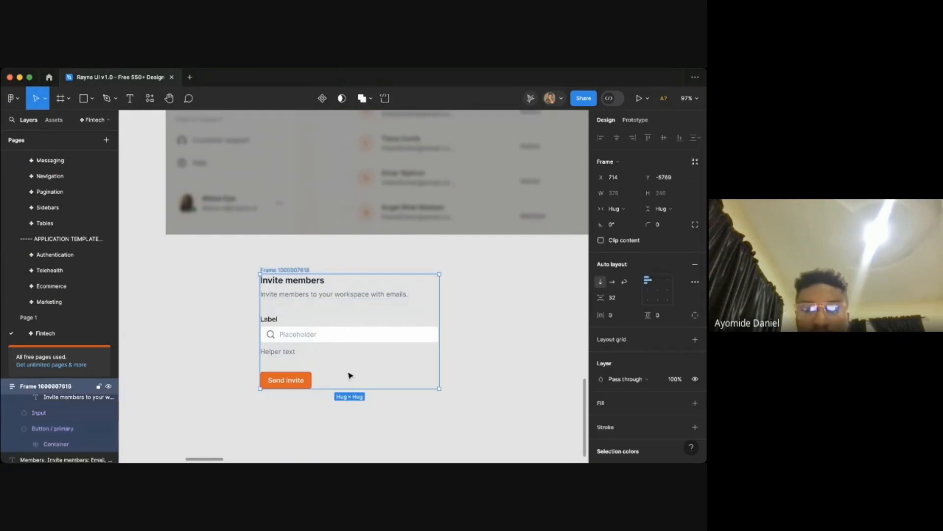
{"action": "left_click", "coordinate": [479, 317]}
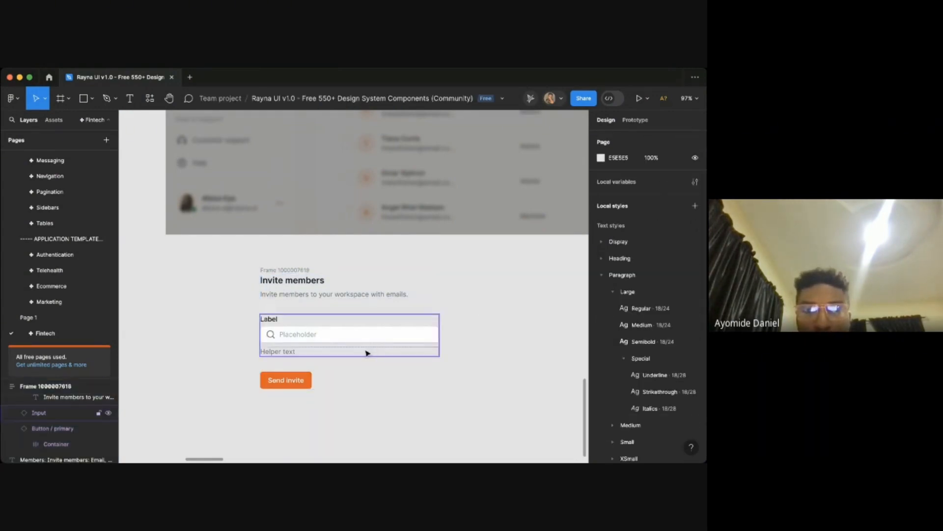
{"action": "left_click", "coordinate": [350, 377]}
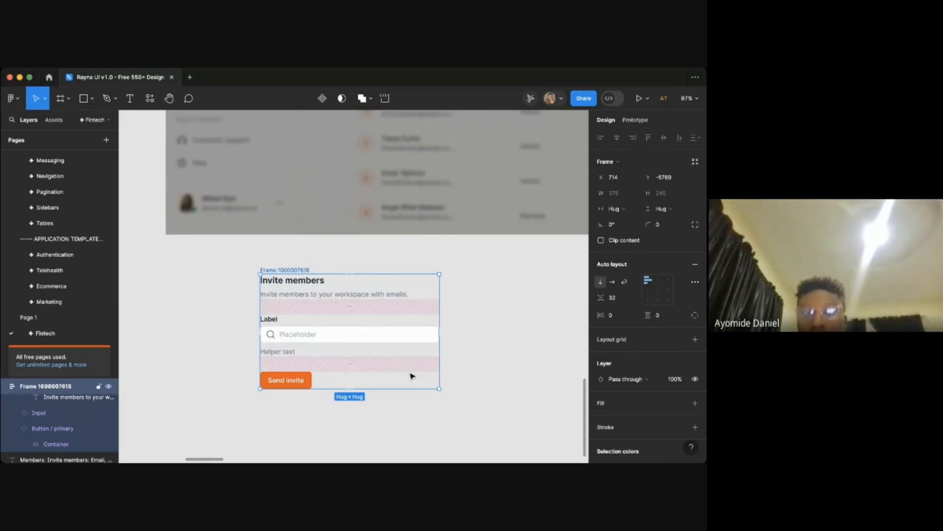
{"action": "scroll", "coordinate": [485, 383], "scroll_direction": "left", "scroll_amount": 2}
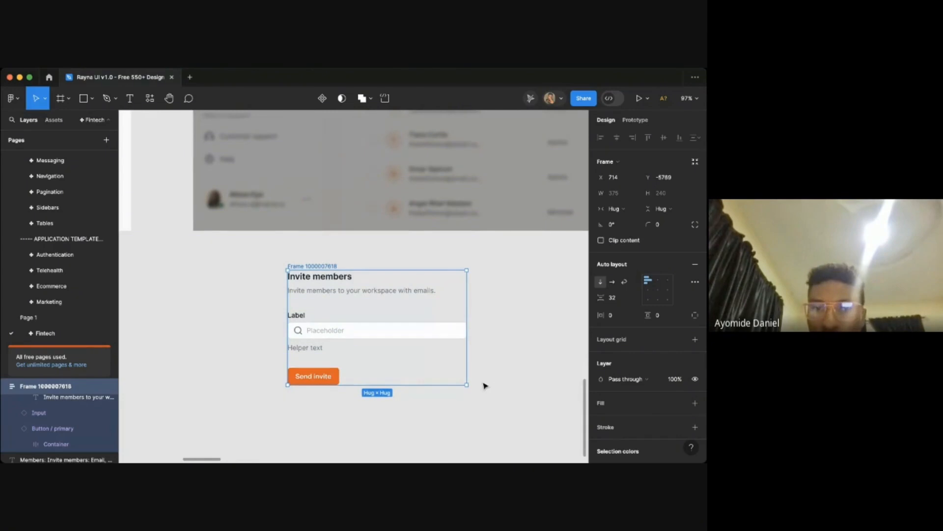
{"action": "left_click", "coordinate": [668, 281]}
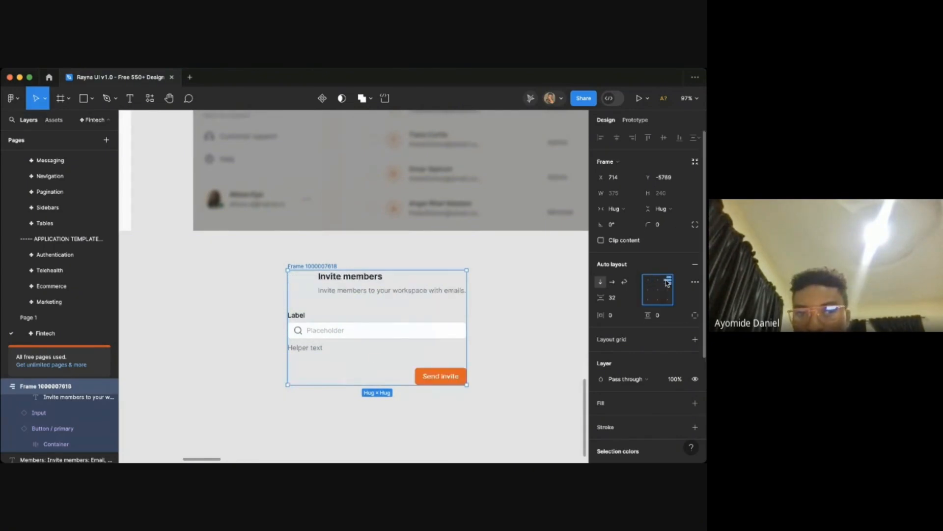
- Set the heading group's width to fill the container so the title stays left-aligned
{"action": "left_click", "coordinate": [409, 289]}
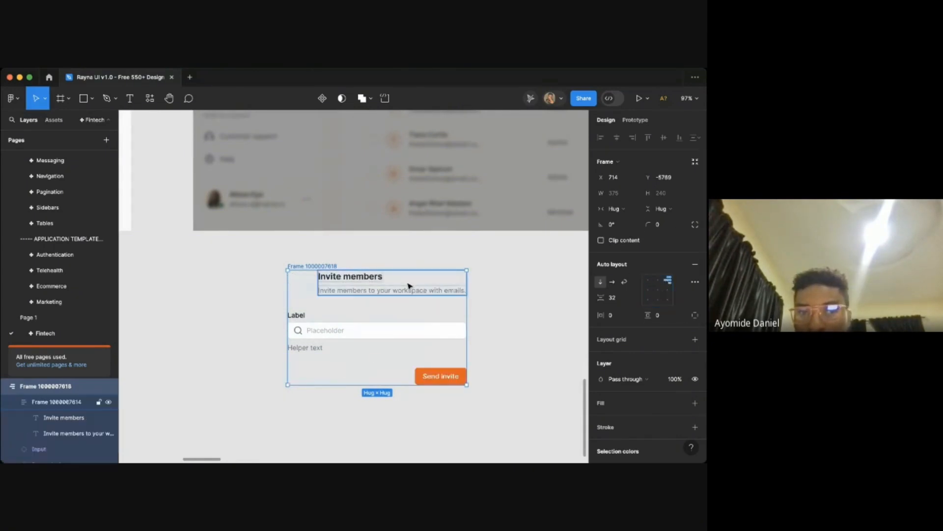
{"action": "left_click", "coordinate": [615, 209]}
{"action": "left_click", "coordinate": [620, 220]}
{"action": "left_click", "coordinate": [506, 286]}
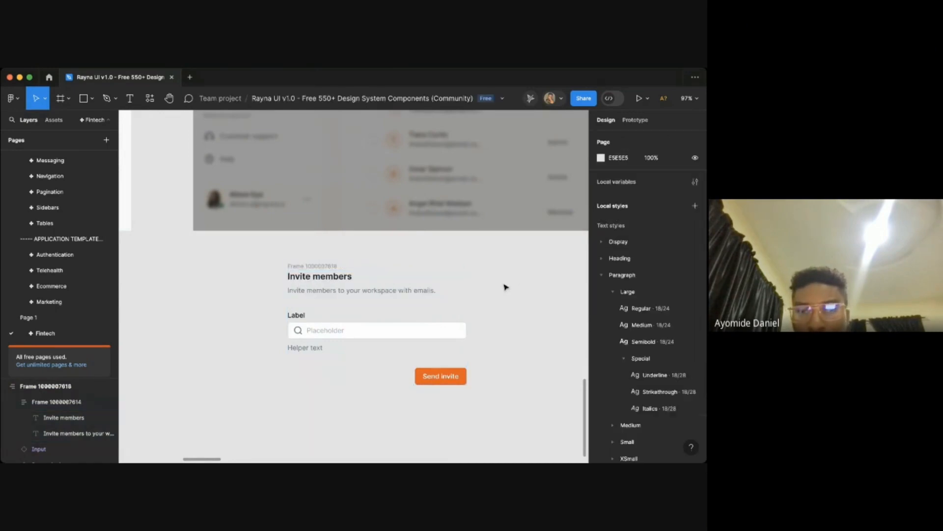
- Give the modal frame horizontal and vertical padding of 24
{"action": "left_click", "coordinate": [310, 267]}
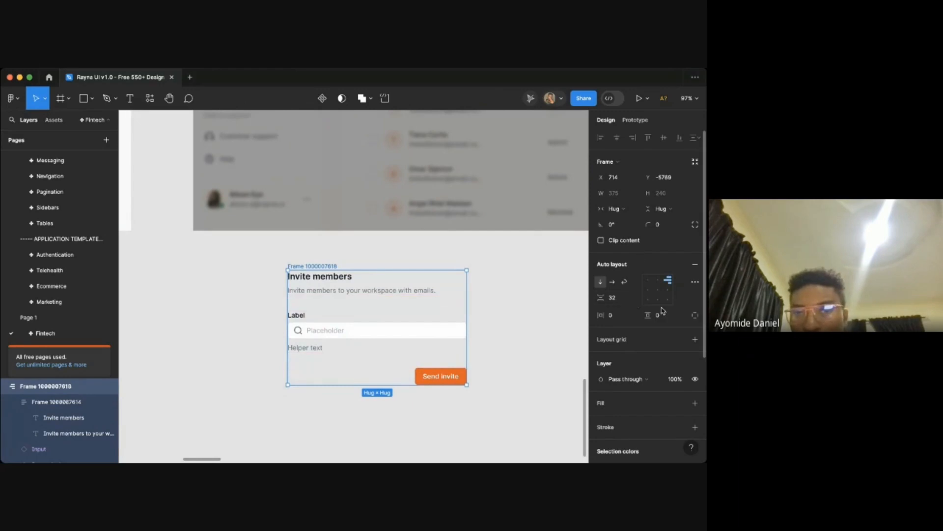
{"action": "left_click", "coordinate": [620, 317]}
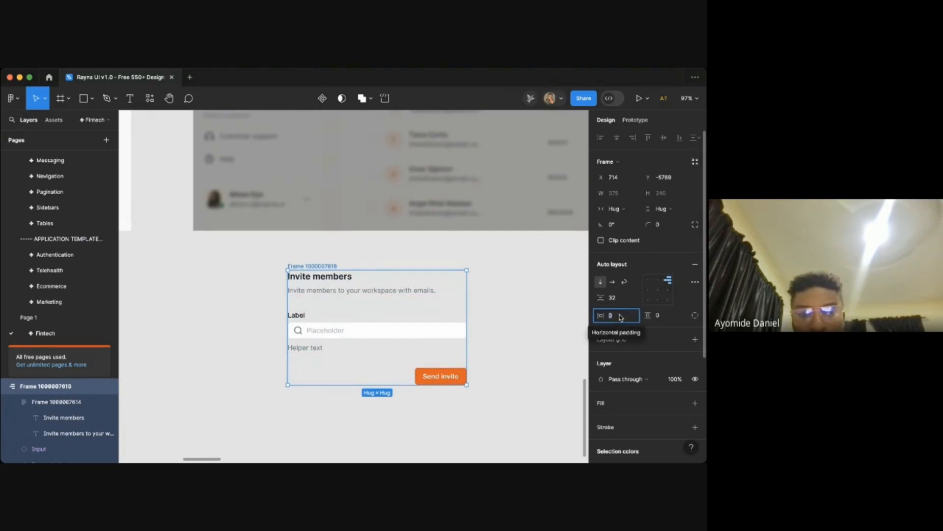
{"action": "type", "text": "24"}
{"action": "key", "text": "Return"}
{"action": "left_click", "coordinate": [671, 315]}
{"action": "type", "text": "2"}
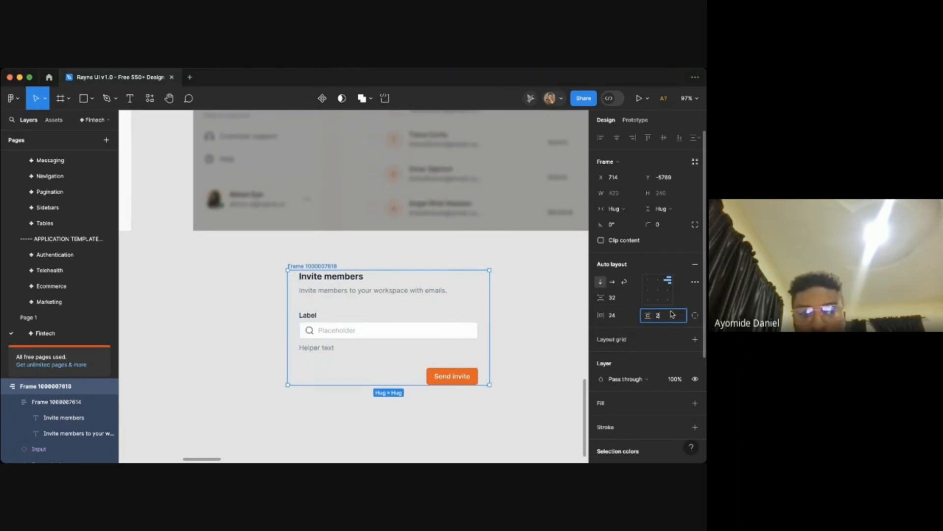
{"action": "type", "text": "4"}
{"action": "key", "text": "Return"}
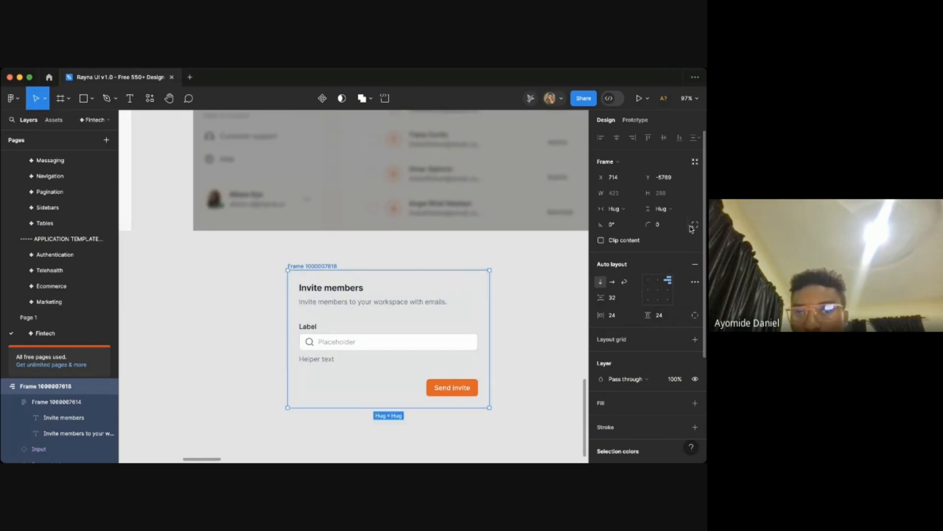
- Set the modal frame's corner radius to 16
{"action": "left_click", "coordinate": [672, 227]}
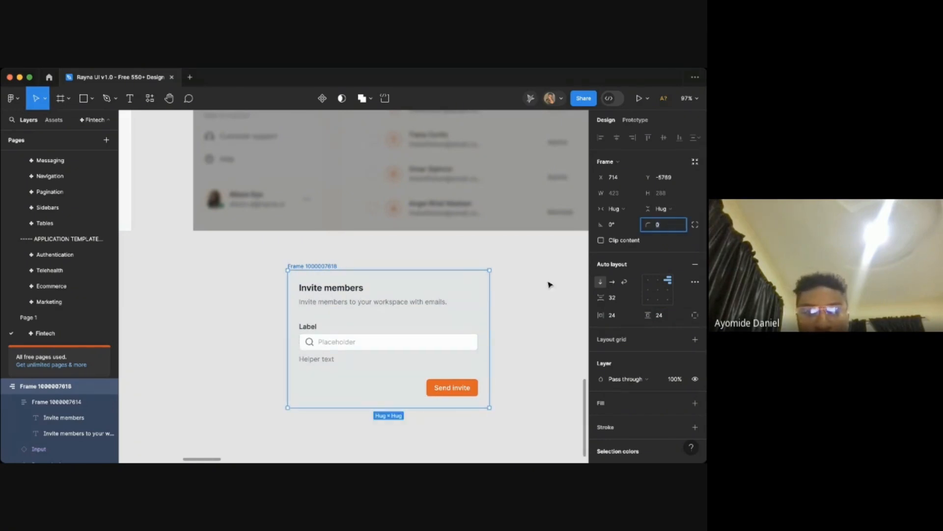
{"action": "type", "text": "16"}
{"action": "key", "text": "Return"}
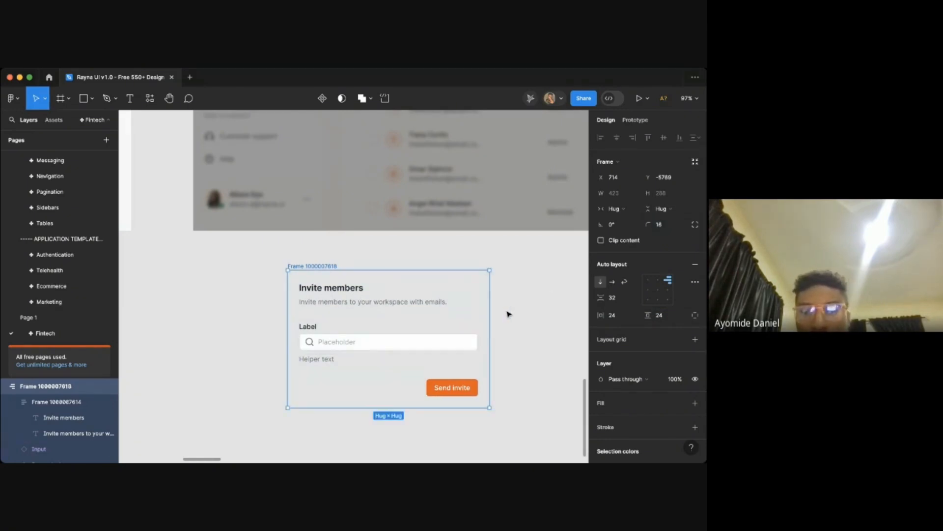
- Add a Shade/White fill to the modal frame
{"action": "scroll", "coordinate": [509, 315], "scroll_direction": "down", "scroll_amount": 3}
{"action": "scroll", "coordinate": [644, 354], "scroll_direction": "down", "scroll_amount": 1}
{"action": "left_click", "coordinate": [679, 375]}
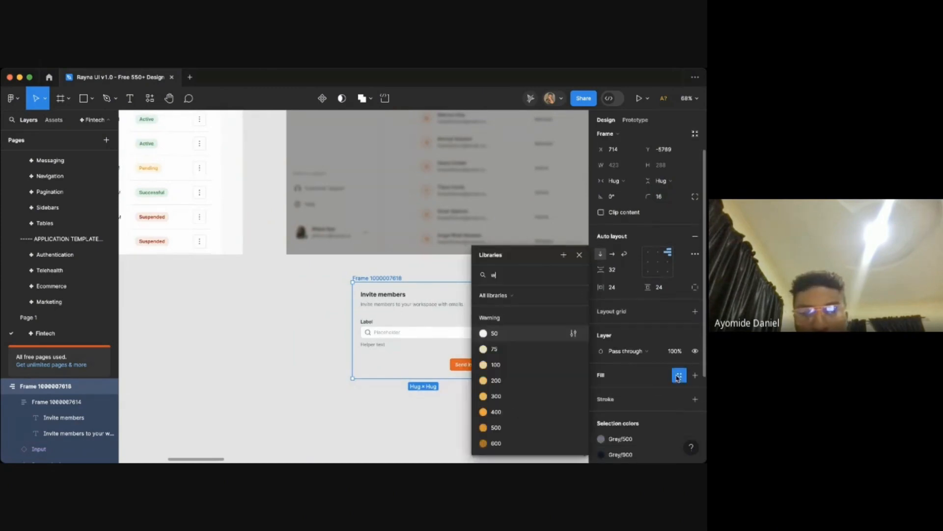
{"action": "type", "text": "white"}
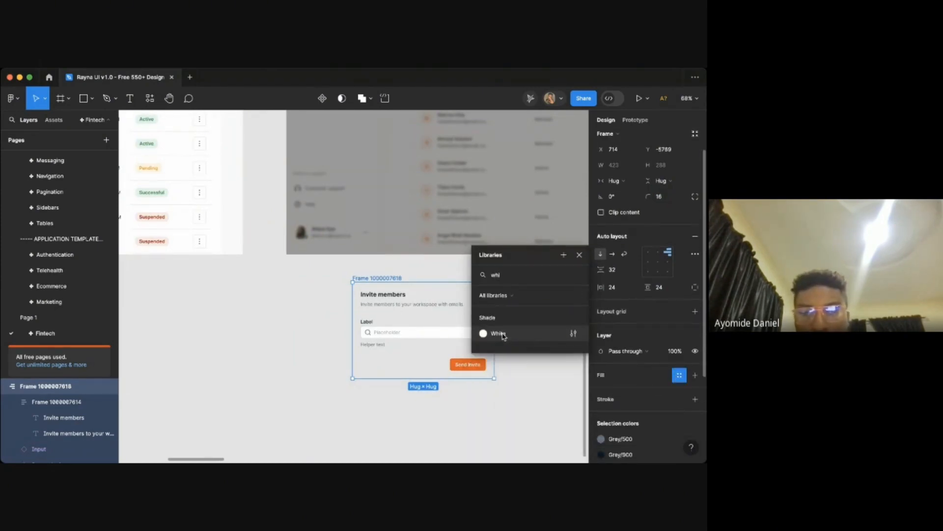
{"action": "left_click", "coordinate": [526, 333]}
{"action": "left_click", "coordinate": [530, 333]}
- Move the modal frame onto the dimmed dashboard duplicate
{"action": "scroll", "coordinate": [529, 333], "scroll_direction": "right", "scroll_amount": 5}
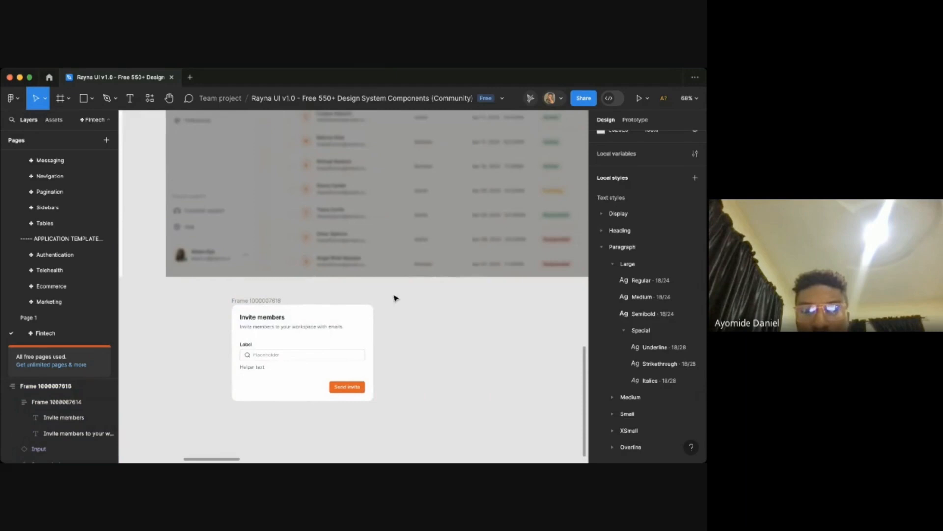
{"action": "left_click", "coordinate": [276, 302]}
{"action": "scroll", "coordinate": [276, 302], "scroll_direction": "down", "scroll_amount": 5}
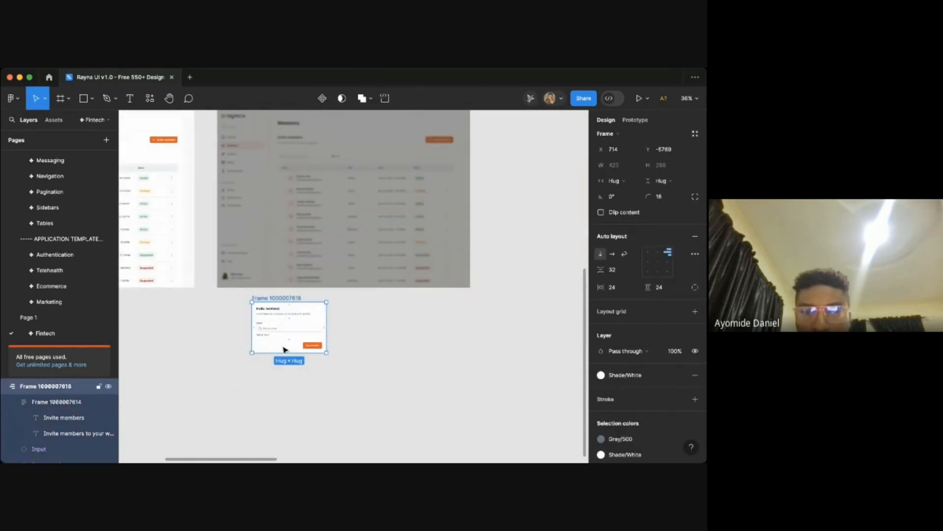
{"action": "left_click_drag", "start_coordinate": [286, 351], "coordinate": [474, 180]}
- Place the modal inside the dimmed Ddashboard frame and center it horizontally near the top
{"action": "scroll", "coordinate": [475, 180], "scroll_direction": "up", "scroll_amount": 2}
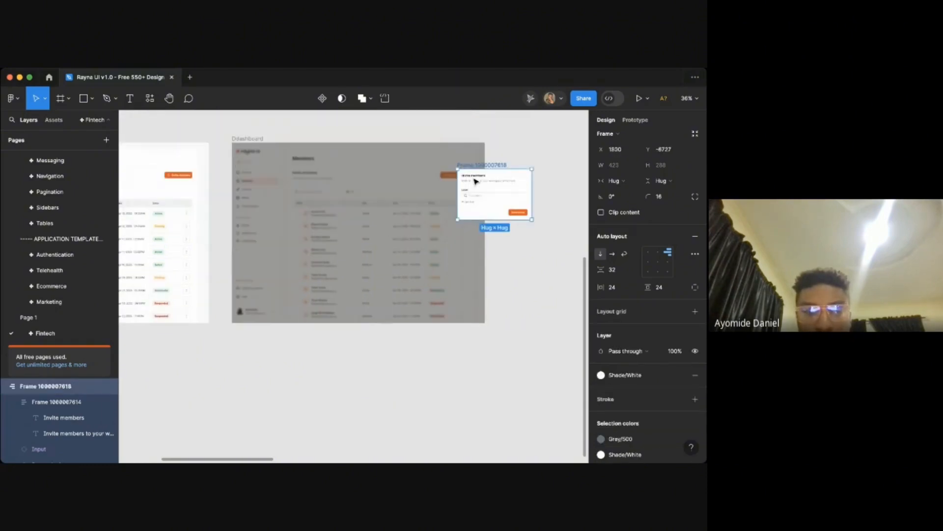
{"action": "scroll", "coordinate": [486, 204], "scroll_direction": "up", "scroll_amount": 6}
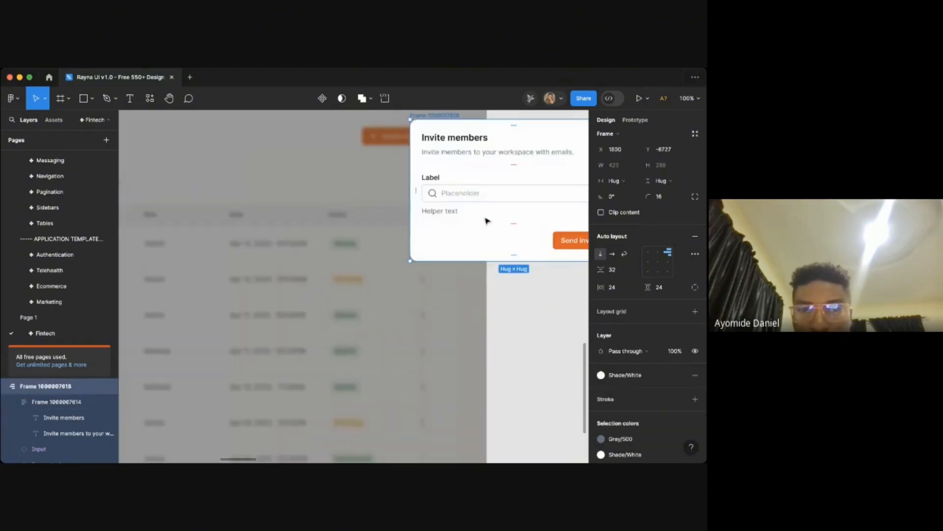
{"action": "left_click_drag", "start_coordinate": [465, 236], "coordinate": [463, 272]}
{"action": "scroll", "coordinate": [463, 271], "scroll_direction": "down", "scroll_amount": 2}
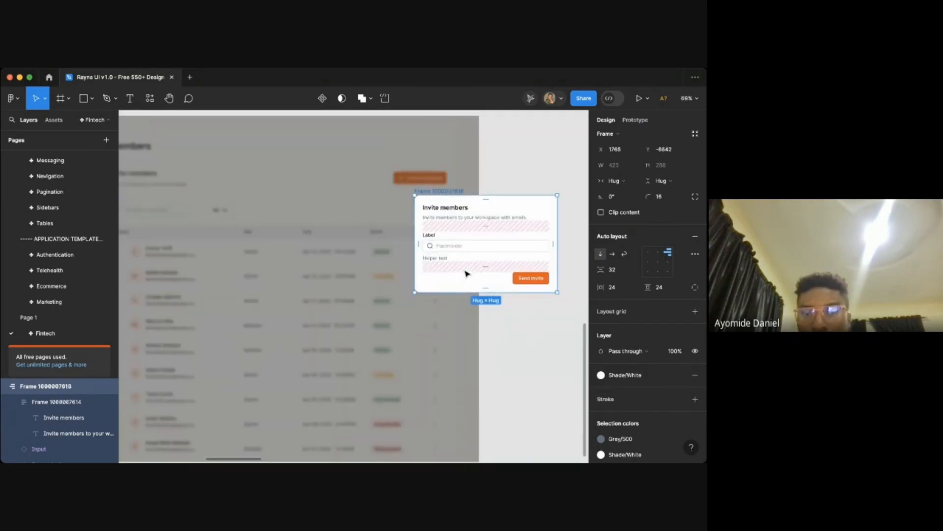
{"action": "mouse_move", "coordinate": [487, 243]}
{"action": "left_mouse_down"}
{"action": "mouse_move", "coordinate": [529, 245]}
{"action": "mouse_move", "coordinate": [483, 245]}
{"action": "left_mouse_up"}
{"action": "scroll", "coordinate": [510, 205], "scroll_direction": "down", "scroll_amount": 4}
{"action": "scroll", "coordinate": [651, 240], "scroll_direction": "up", "scroll_amount": 1}
{"action": "left_click", "coordinate": [618, 142]}
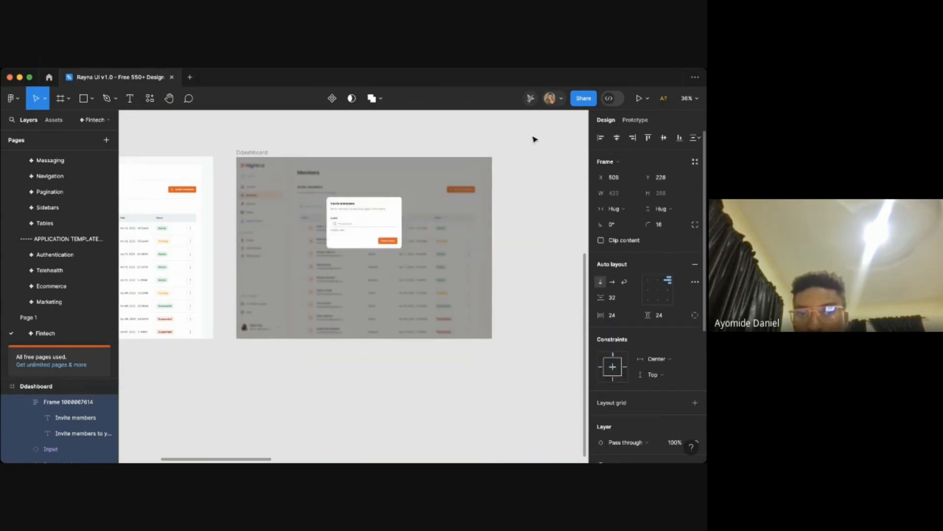
- Zoom in to inspect the invite modal over the dimmed dashboard
{"action": "left_click", "coordinate": [462, 147]}
{"action": "scroll", "coordinate": [322, 181], "scroll_direction": "up", "scroll_amount": 5}
{"action": "scroll", "coordinate": [421, 295], "scroll_direction": "up", "scroll_amount": 3}
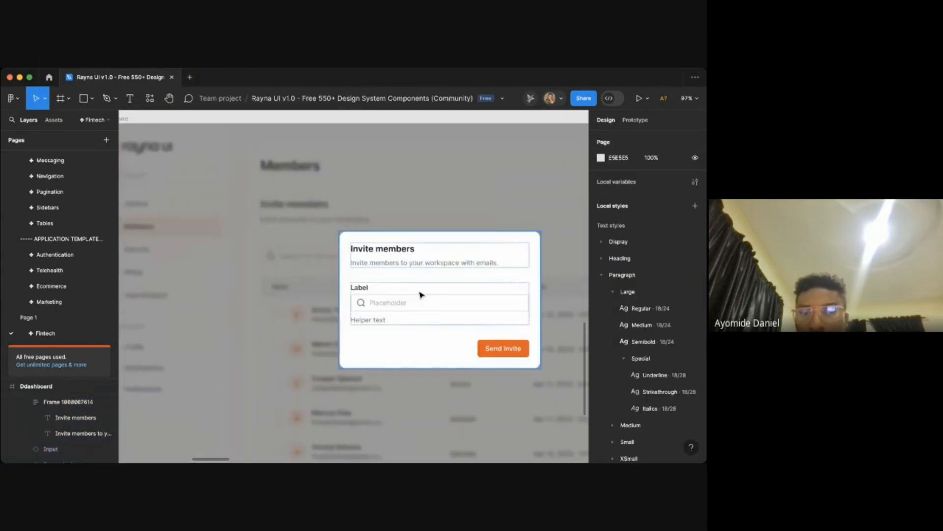
{"action": "left_click", "coordinate": [379, 290]}
{"action": "scroll", "coordinate": [430, 314], "scroll_direction": "down", "scroll_amount": 1}
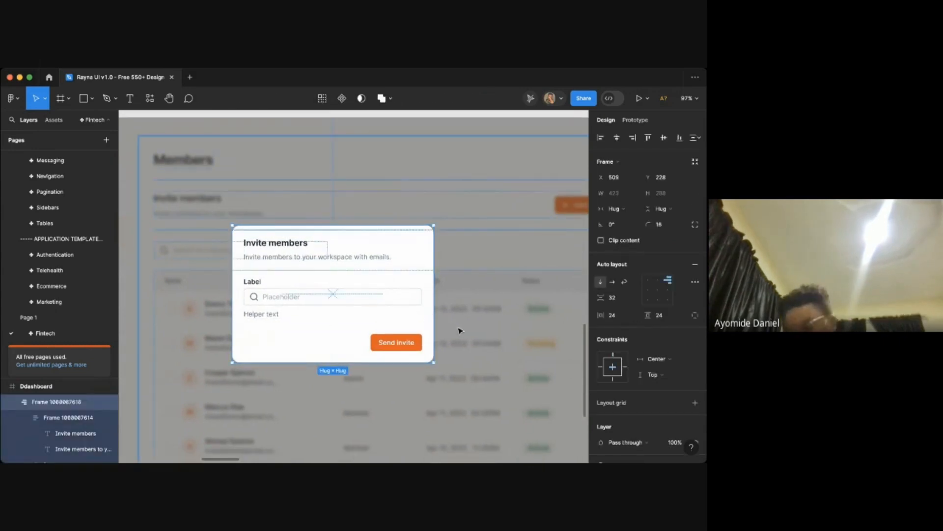
- Apply the Shadow_XXLarge effect style to the invite modal frame
{"action": "left_click", "coordinate": [459, 331]}
{"action": "scroll", "coordinate": [459, 330], "scroll_direction": "down", "scroll_amount": 1}
{"action": "left_click", "coordinate": [419, 293]}
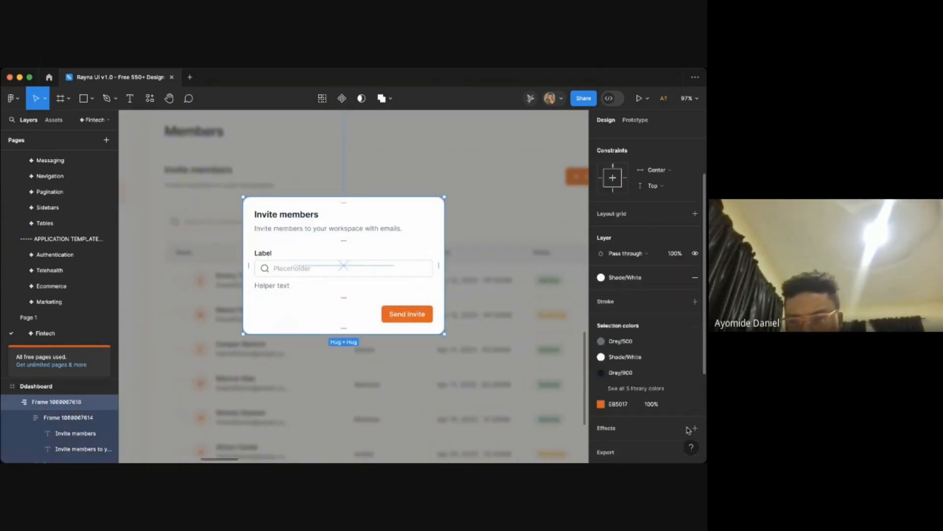
{"action": "scroll", "coordinate": [634, 393], "scroll_direction": "down", "scroll_amount": 5}
{"action": "left_click", "coordinate": [680, 404]}
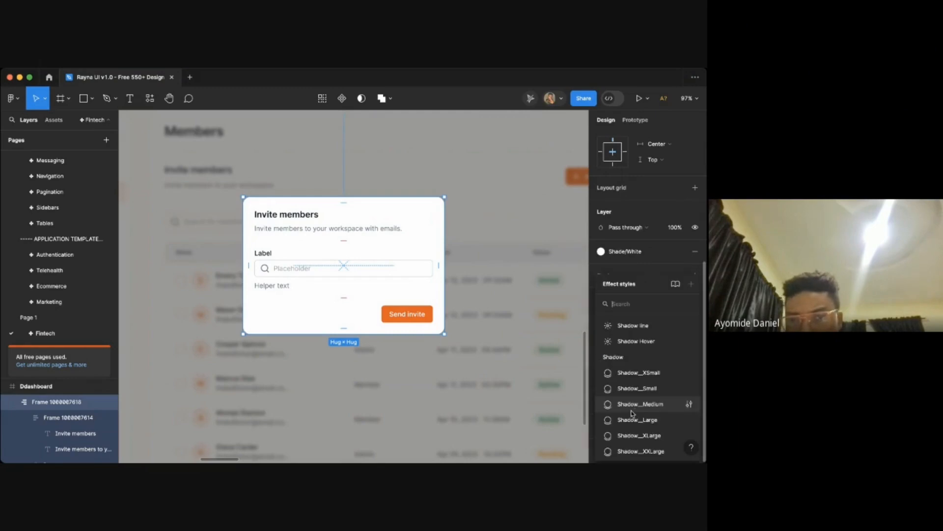
{"action": "left_click", "coordinate": [638, 450]}
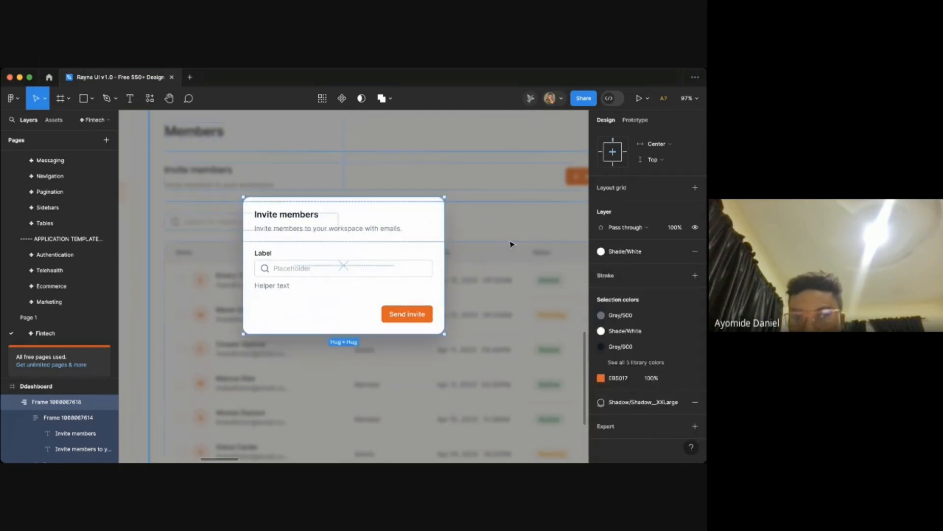
- Rename the input's label text to "Email address"
{"action": "left_click", "coordinate": [511, 239]}
{"action": "scroll", "coordinate": [329, 230], "scroll_direction": "up", "scroll_amount": 3}
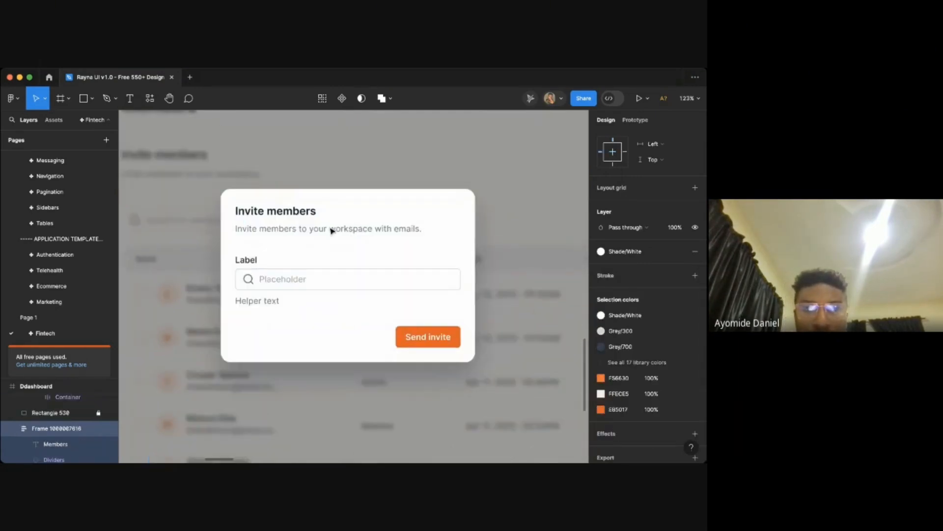
{"action": "left_click", "coordinate": [287, 273]}
{"action": "key", "text": "t"}
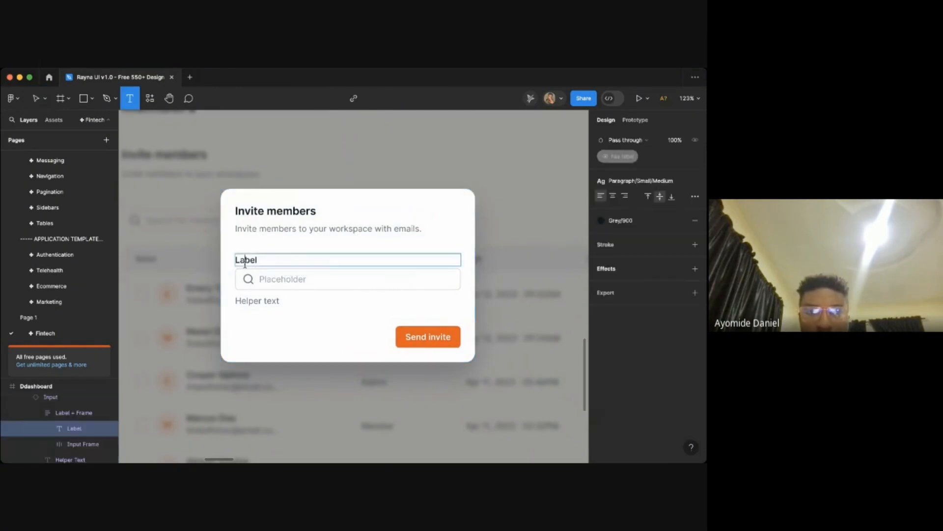
{"action": "double_click", "coordinate": [245, 261]}
{"action": "type", "text": "Ema"}
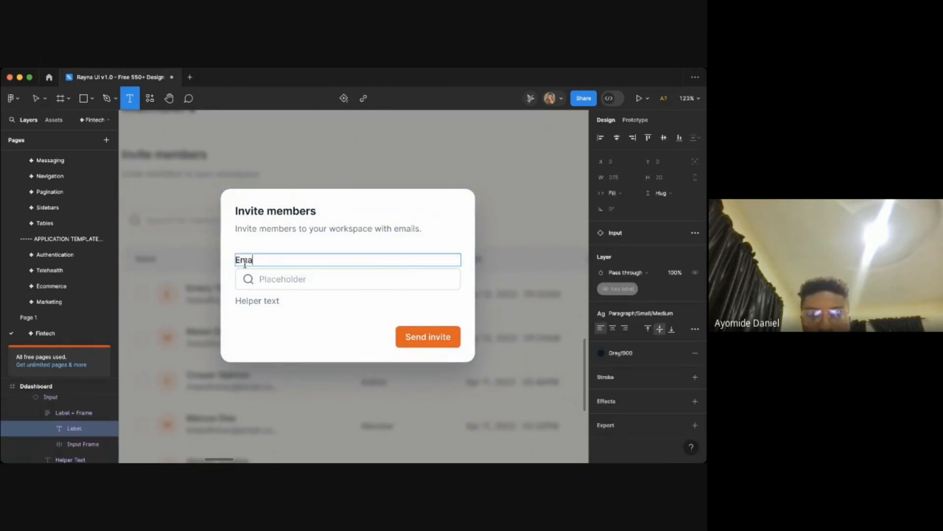
{"action": "type", "text": "il address"}
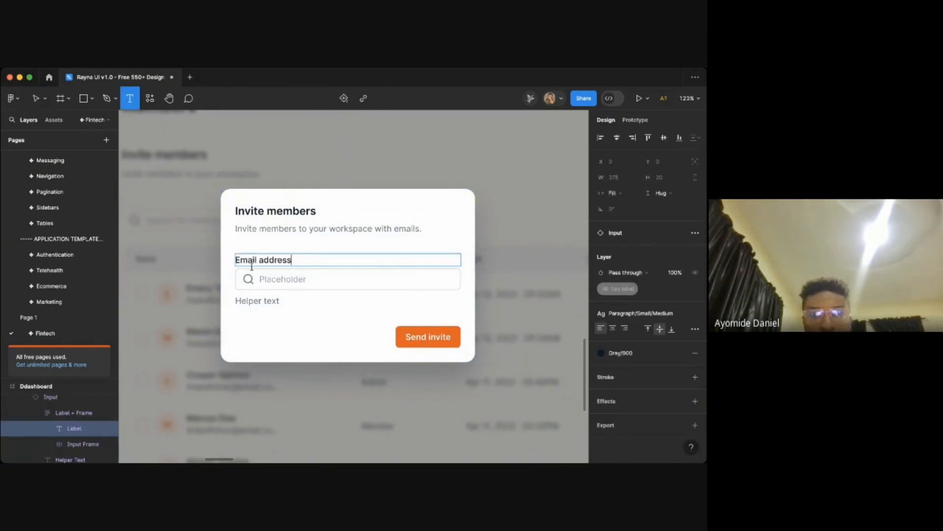
- Replace the input placeholder with "Enter emaill address"
{"action": "double_click", "coordinate": [262, 279]}
{"action": "key", "text": "BackSpace"}
{"action": "type", "text": "Enter email"}
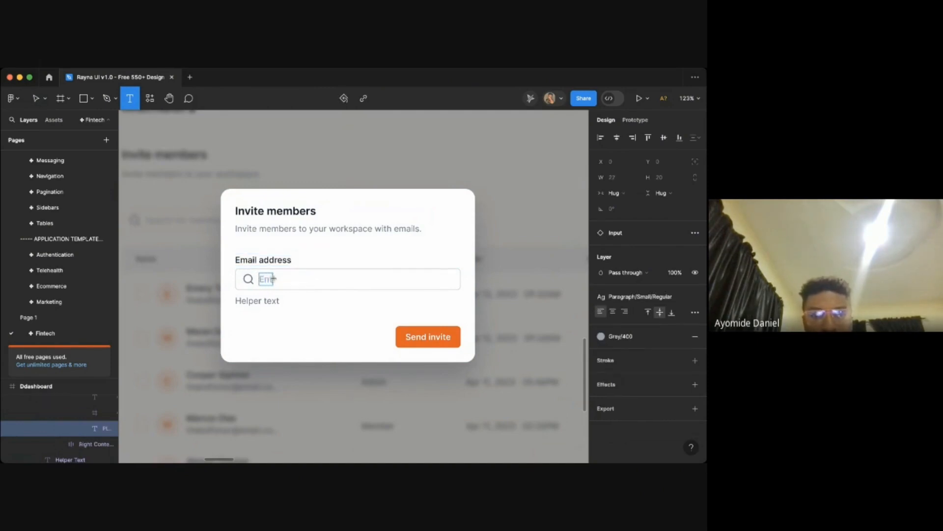
{"action": "type", "text": "l address"}
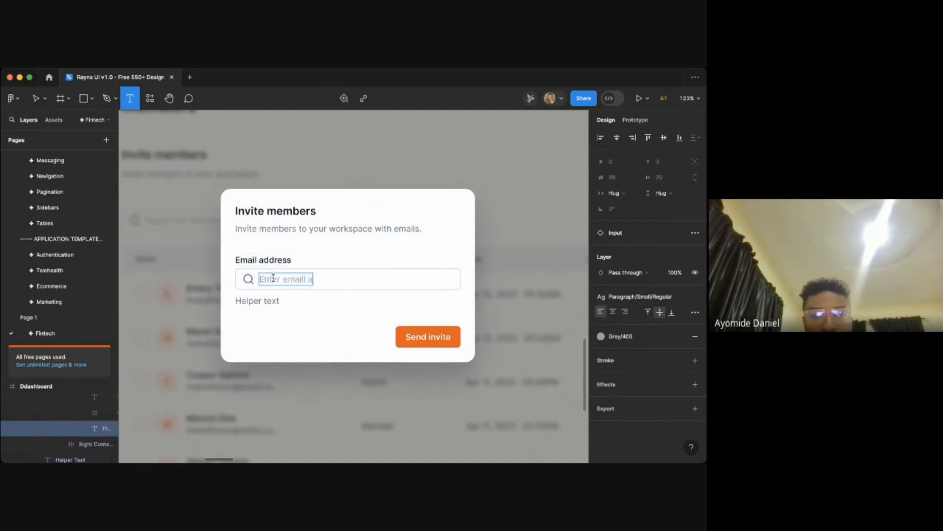
{"action": "key", "text": "Escape"}
{"action": "key", "text": "Escape"}
- Turn off the left search icon on the input component
{"action": "left_click", "coordinate": [448, 277]}
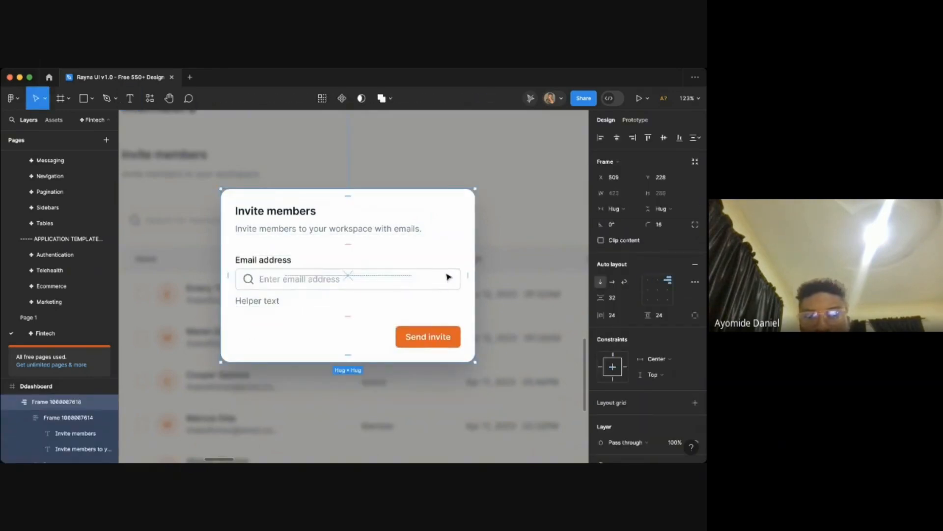
{"action": "double_click", "coordinate": [448, 277]}
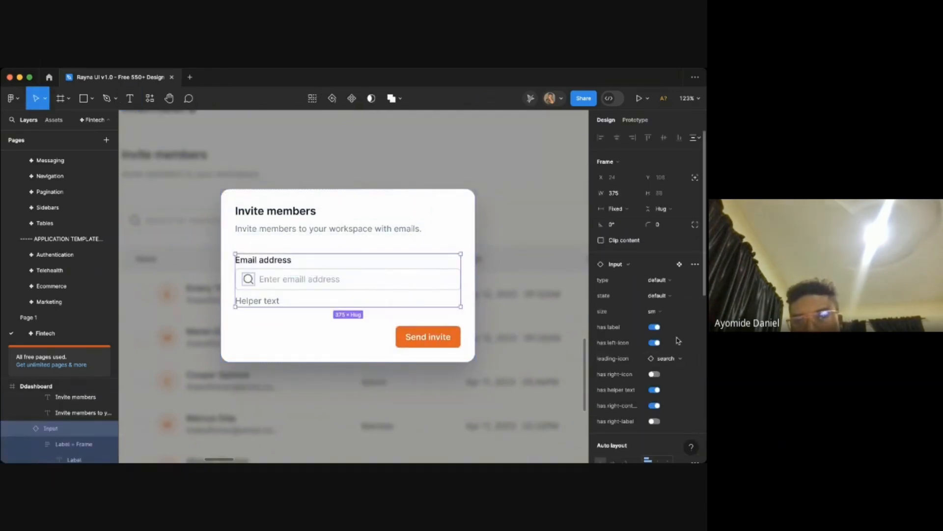
{"action": "left_click", "coordinate": [656, 342]}
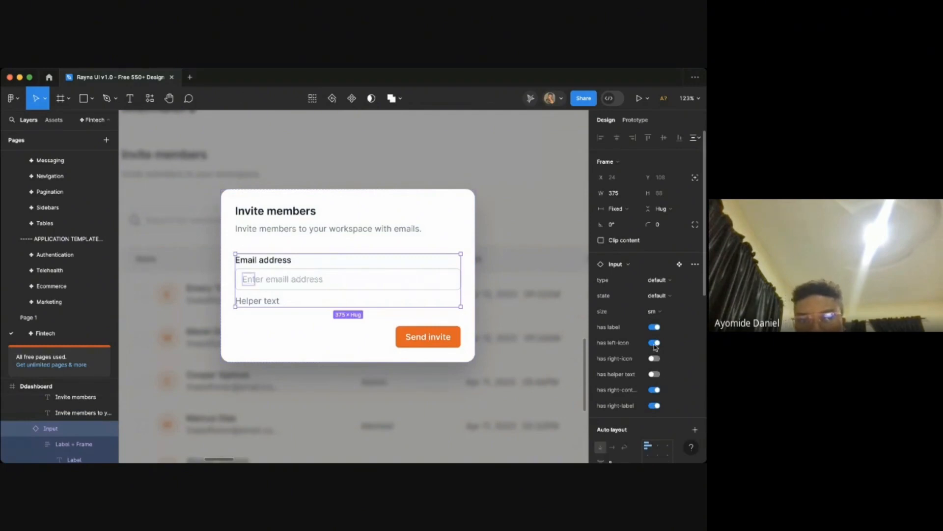
- Remove the helper text below the input by disabling the component's helper text option
{"action": "double_click", "coordinate": [259, 300]}
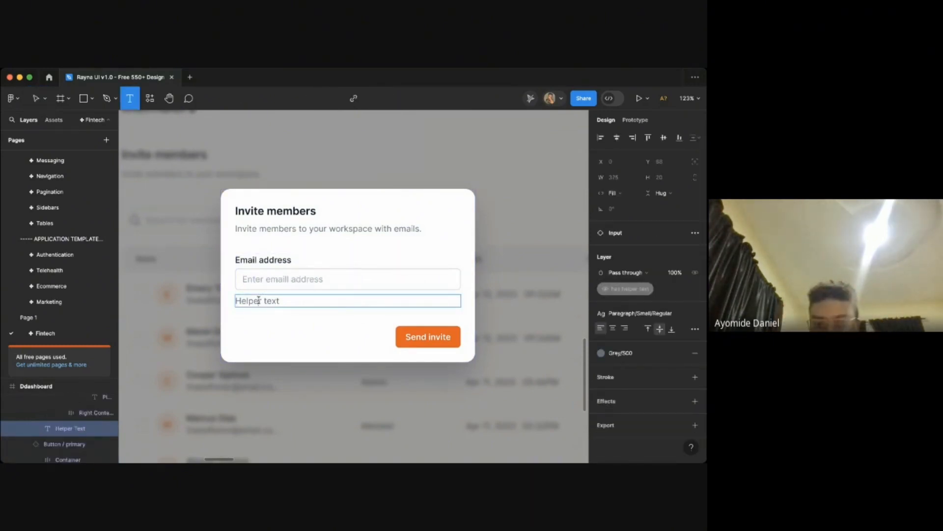
{"action": "key", "text": "super+a"}
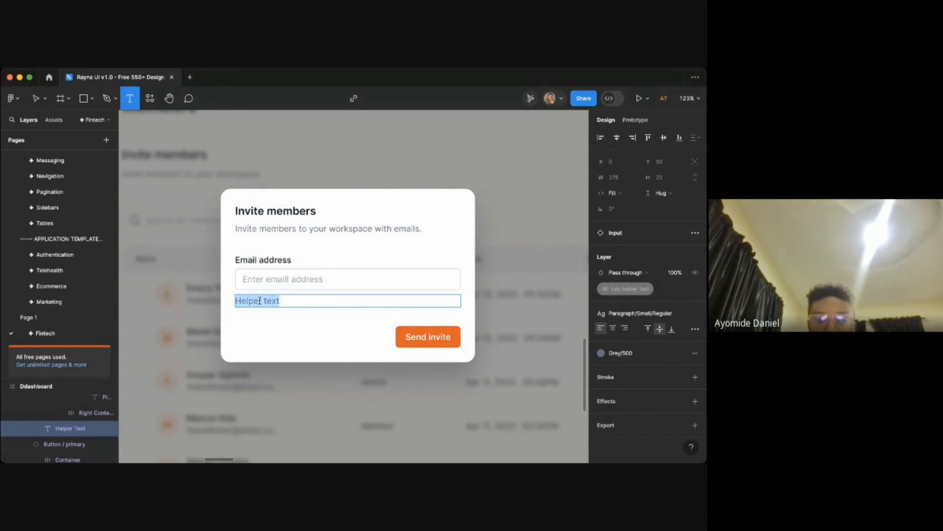
{"action": "left_click", "coordinate": [419, 211]}
{"action": "left_click", "coordinate": [443, 282]}
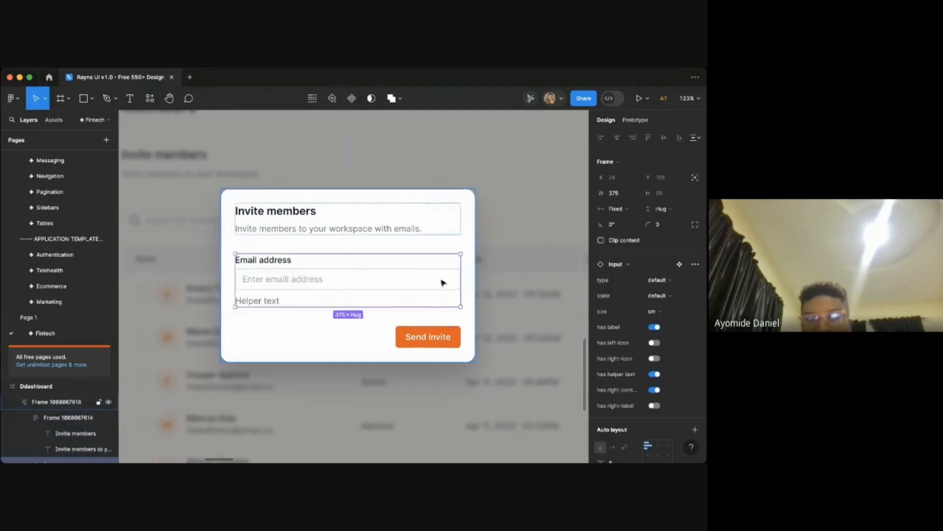
{"action": "left_click", "coordinate": [655, 375]}
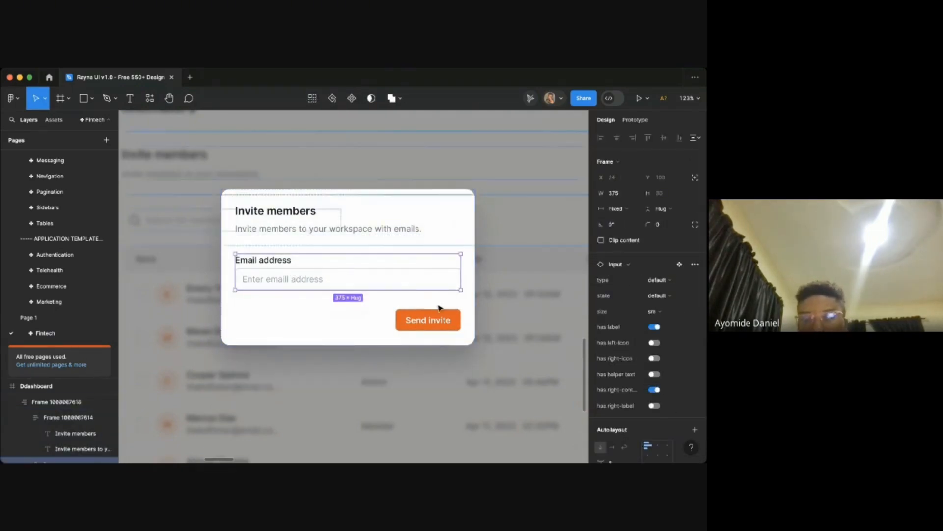
- Inspect the finished invite modal layout over the dimmed dashboard
{"action": "left_click", "coordinate": [516, 258]}
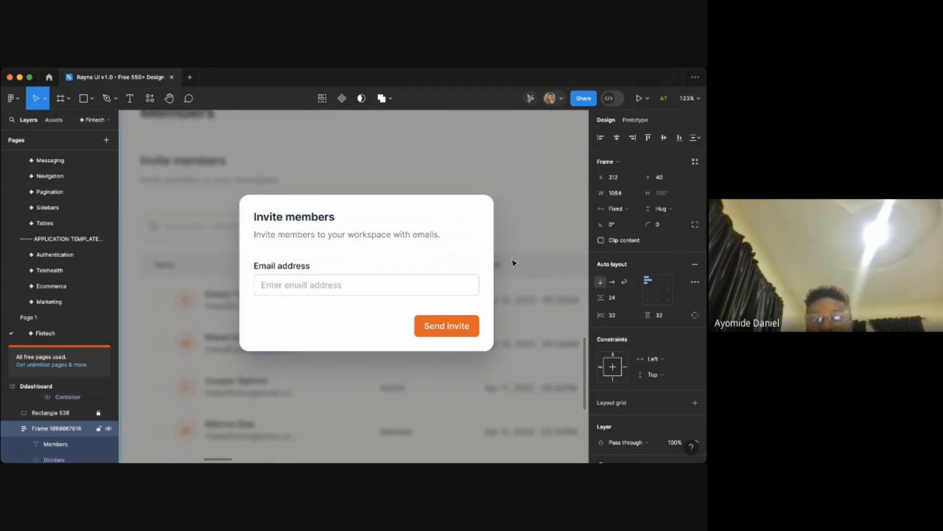
{"action": "scroll", "coordinate": [512, 263], "scroll_direction": "down", "scroll_amount": 5}
{"action": "scroll", "coordinate": [491, 255], "scroll_direction": "left", "scroll_amount": 5}
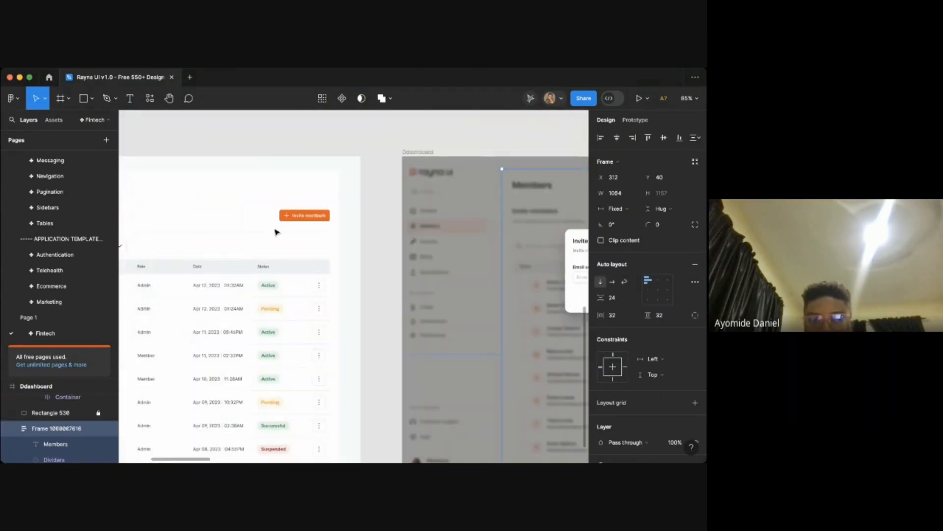
{"action": "scroll", "coordinate": [320, 214], "scroll_direction": "right", "scroll_amount": 5}
{"action": "scroll", "coordinate": [341, 216], "scroll_direction": "up", "scroll_amount": 3}
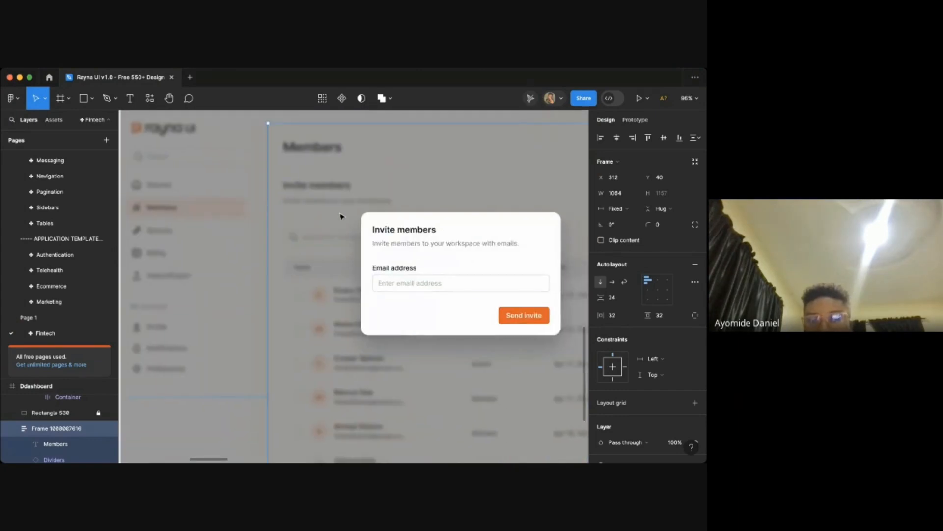
{"action": "scroll", "coordinate": [465, 264], "scroll_direction": "right", "scroll_amount": 1}
{"action": "scroll", "coordinate": [494, 274], "scroll_direction": "up", "scroll_amount": 2}
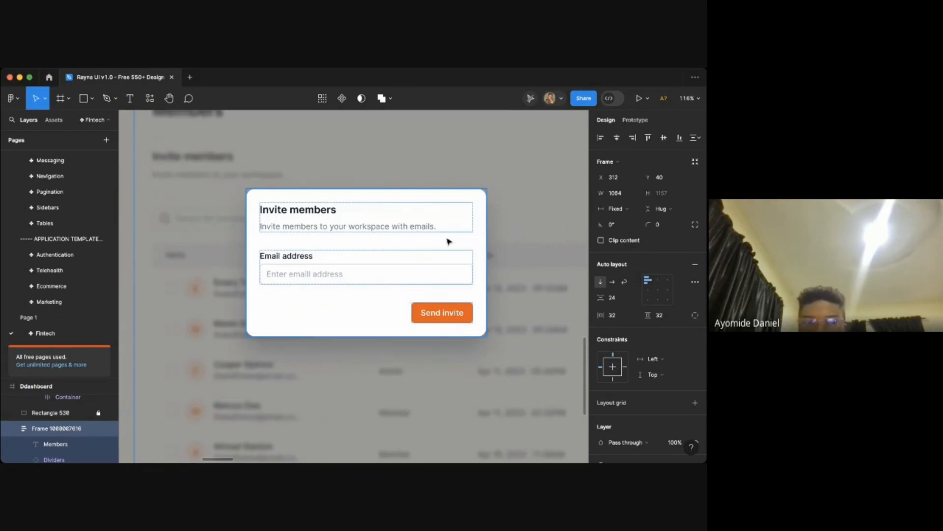
{"action": "left_click", "coordinate": [402, 231]}
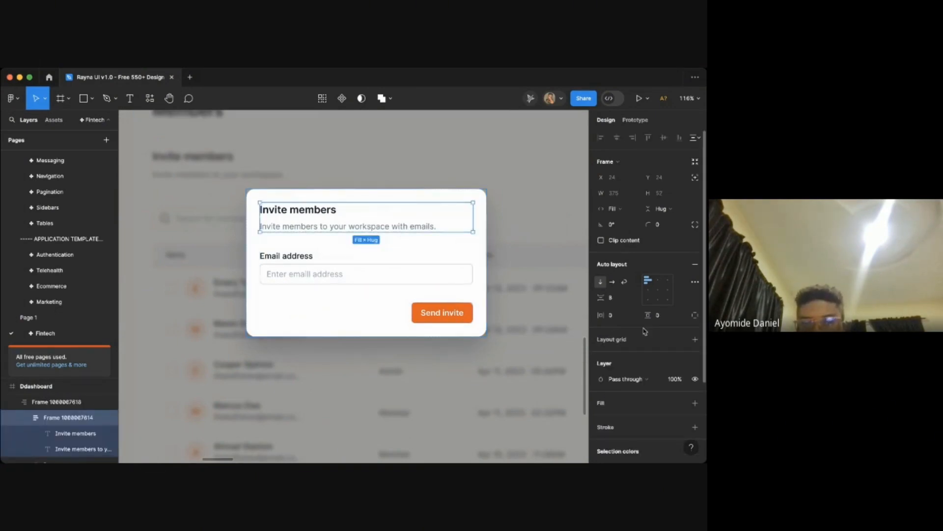
{"action": "left_click", "coordinate": [520, 274]}
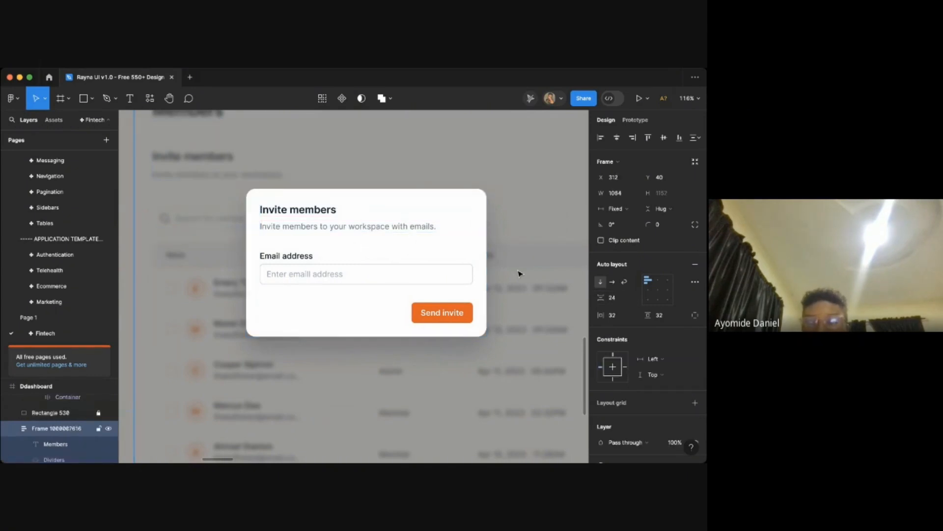
- Compare the Members page frame with the dimmed duplicate showing the invite modal
{"action": "scroll", "coordinate": [385, 219], "scroll_direction": "down", "scroll_amount": 10}
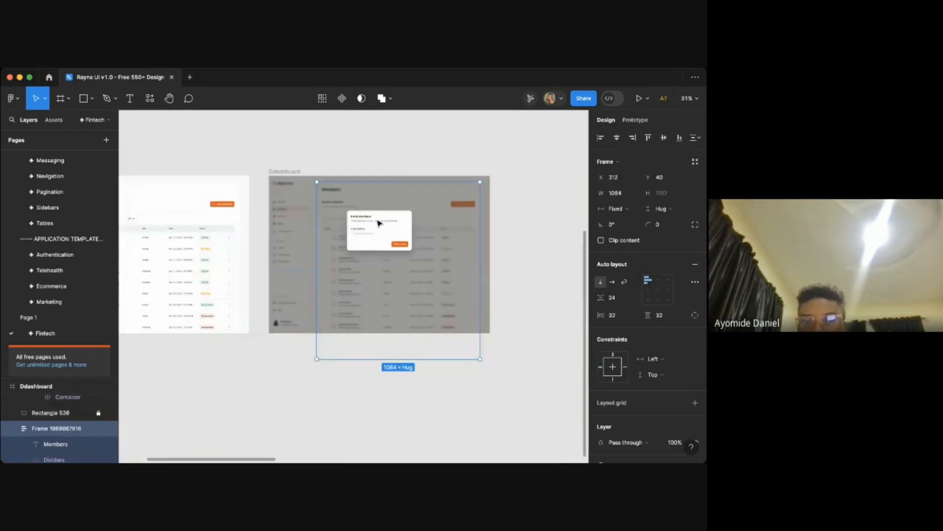
{"action": "left_click", "coordinate": [378, 172]}
{"action": "scroll", "coordinate": [388, 171], "scroll_direction": "left", "scroll_amount": 5}
{"action": "scroll", "coordinate": [388, 170], "scroll_direction": "up", "scroll_amount": 2}
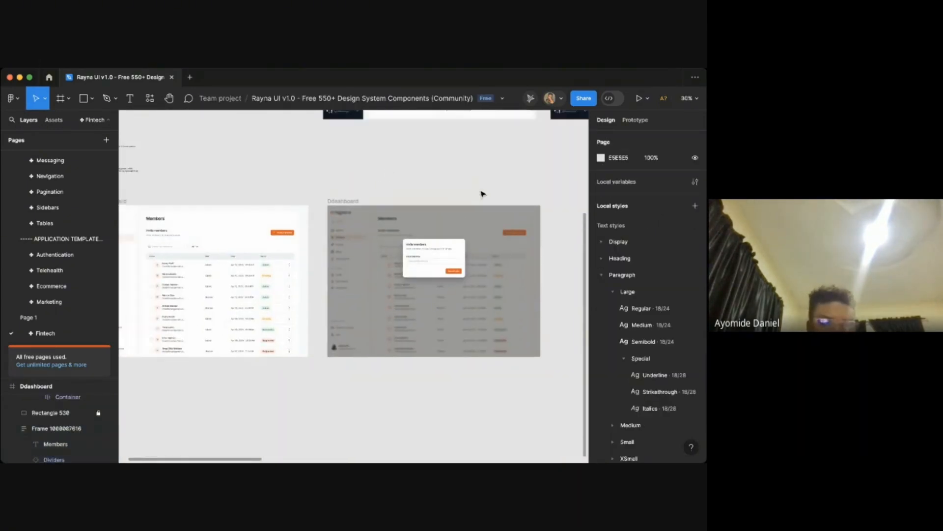
{"action": "key", "text": "super+Tab"}
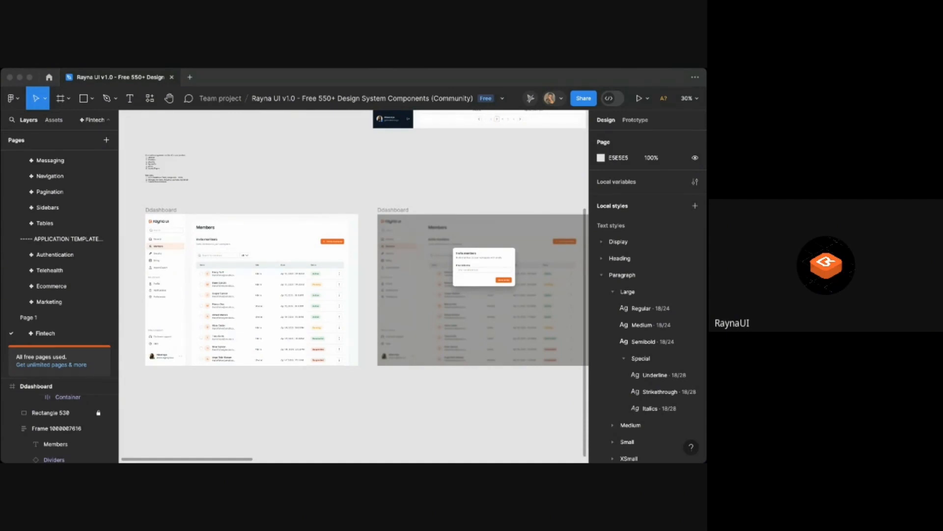
{"action": "scroll", "coordinate": [465, 414], "scroll_direction": "right", "scroll_amount": 5}
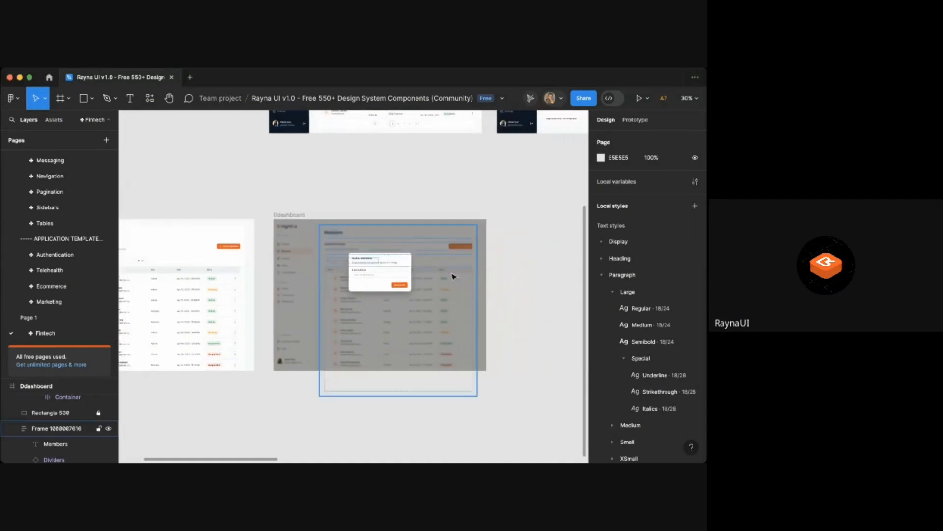
{"action": "scroll", "coordinate": [394, 251], "scroll_direction": "up", "scroll_amount": 5}
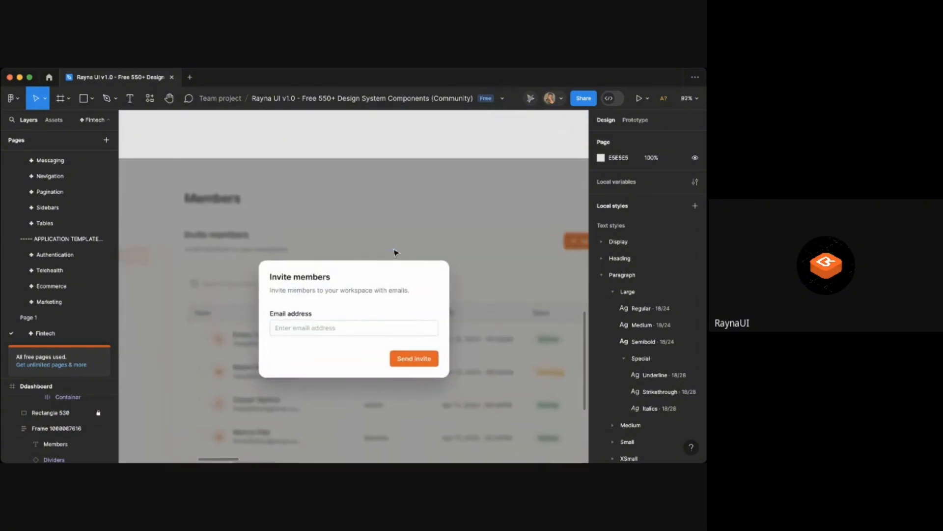
{"action": "scroll", "coordinate": [395, 252], "scroll_direction": "down", "scroll_amount": 1}
{"action": "scroll", "coordinate": [395, 252], "scroll_direction": "down", "scroll_amount": 5}
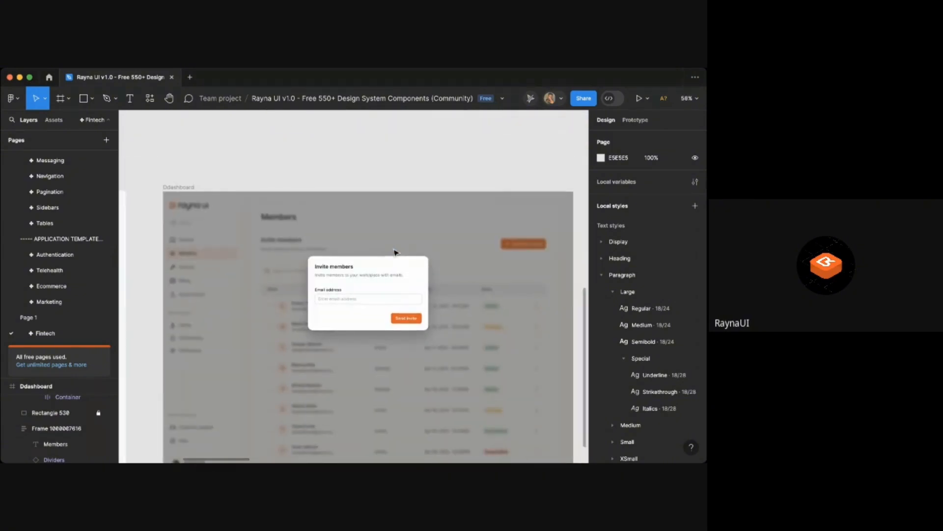
{"action": "scroll", "coordinate": [395, 252], "scroll_direction": "left", "scroll_amount": 10}
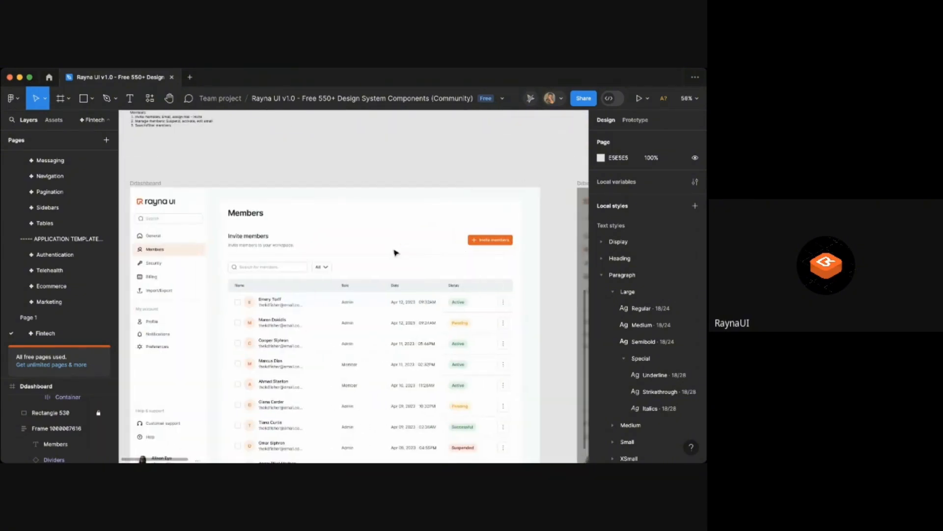
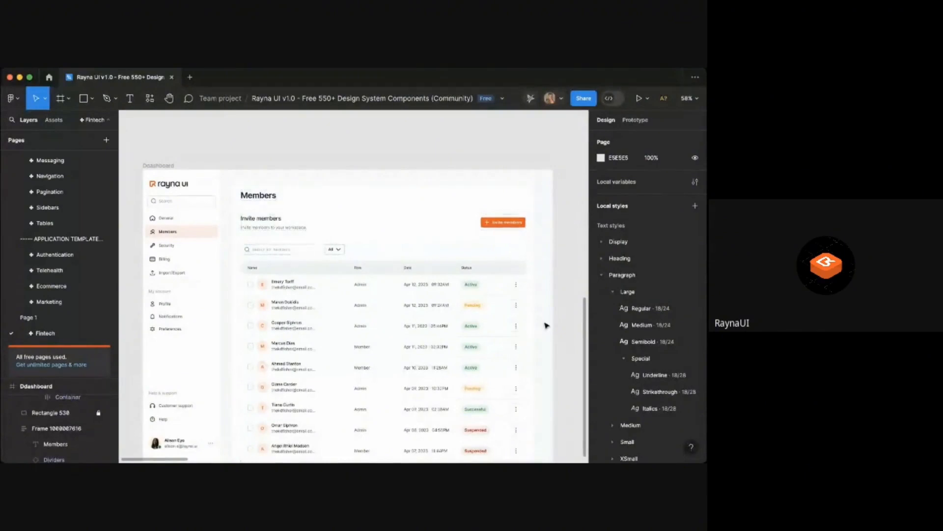
- Review the Members page frame and the dimmed duplicate carrying the invite modal
{"action": "scroll", "coordinate": [534, 313], "scroll_direction": "down", "scroll_amount": 2}
{"action": "scroll", "coordinate": [534, 313], "scroll_direction": "down", "scroll_amount": 2}
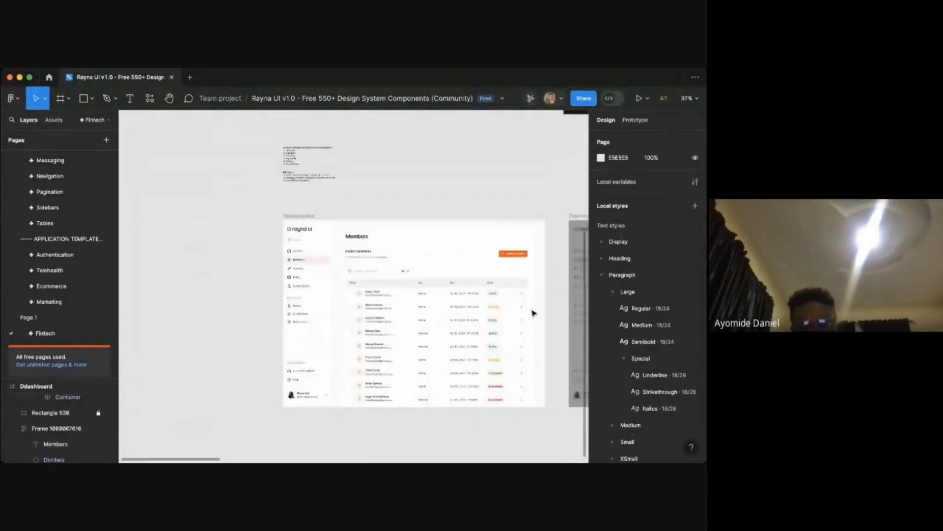
{"action": "scroll", "coordinate": [534, 313], "scroll_direction": "right", "scroll_amount": 5}
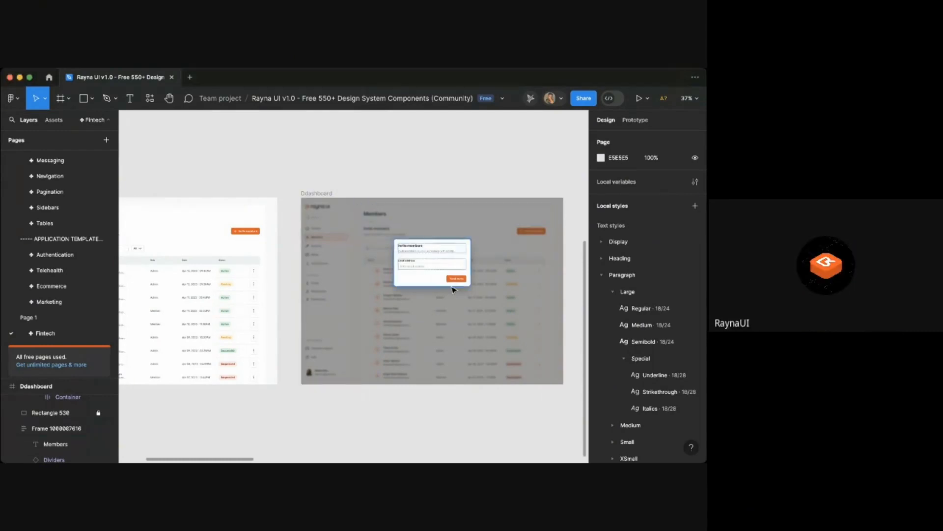
{"action": "scroll", "coordinate": [452, 288], "scroll_direction": "up", "scroll_amount": 5, "text": "ctrl"}
{"action": "scroll", "coordinate": [453, 289], "scroll_direction": "up", "scroll_amount": 2, "text": "ctrl"}
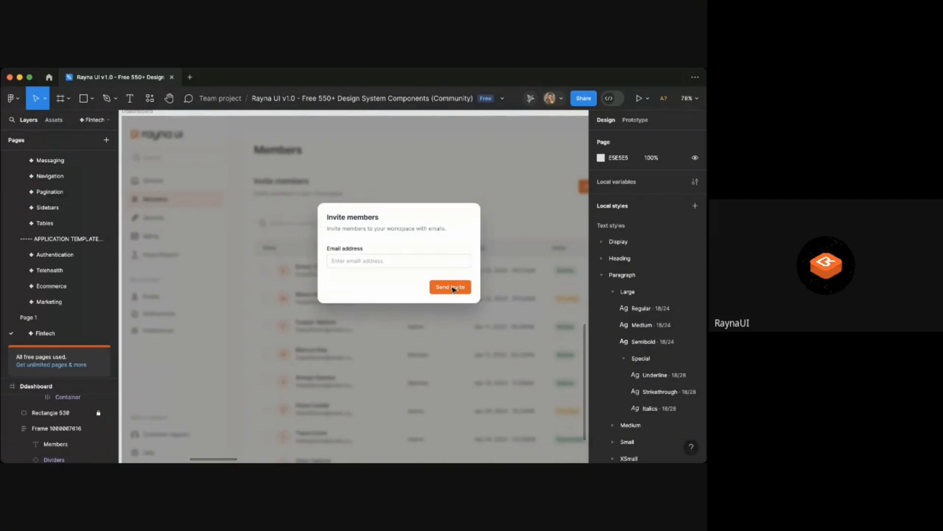
{"action": "key", "text": "super+Tab"}
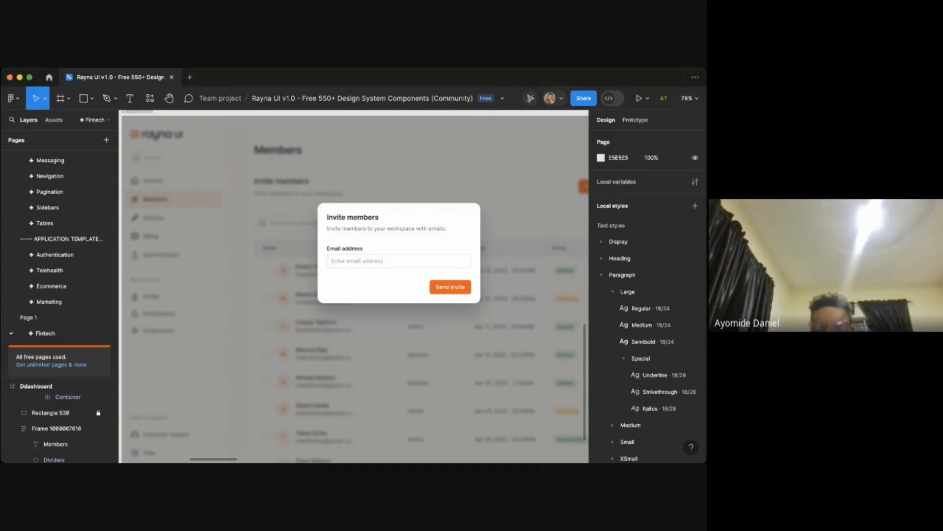
{"action": "scroll", "coordinate": [547, 270], "scroll_direction": "down", "scroll_amount": 3}
{"action": "scroll", "coordinate": [547, 270], "scroll_direction": "right", "scroll_amount": 3}
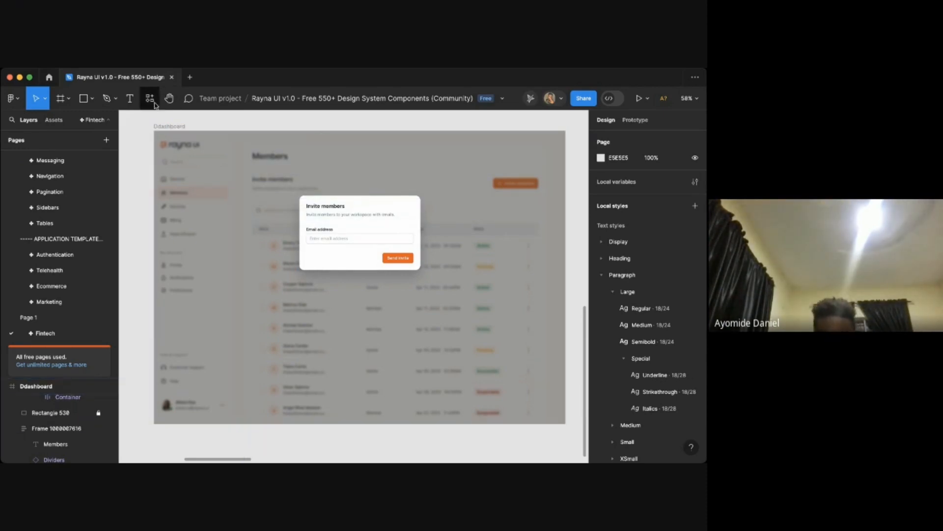
- Inspect the invite members modal up close inside the dimmed dashboard frame
{"action": "left_click", "coordinate": [171, 127]}
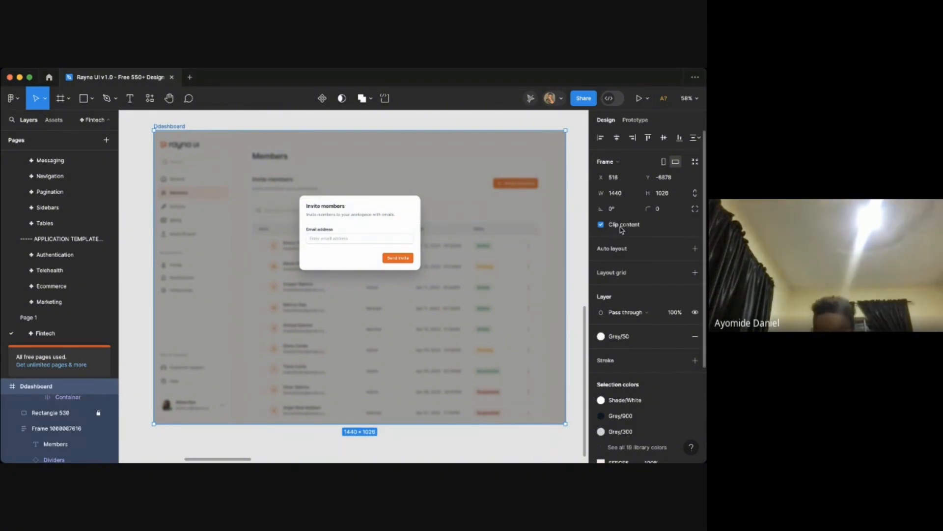
{"action": "left_click", "coordinate": [537, 456]}
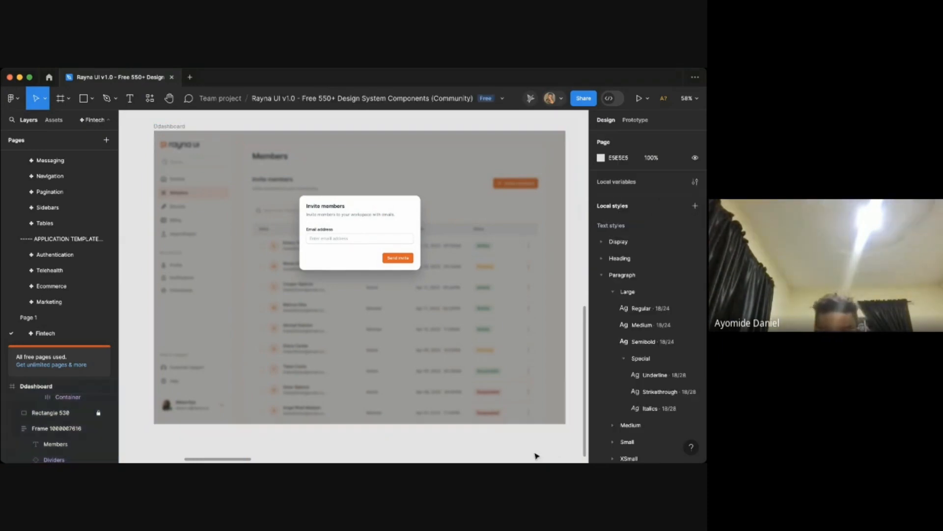
{"action": "key", "text": "super+Tab"}
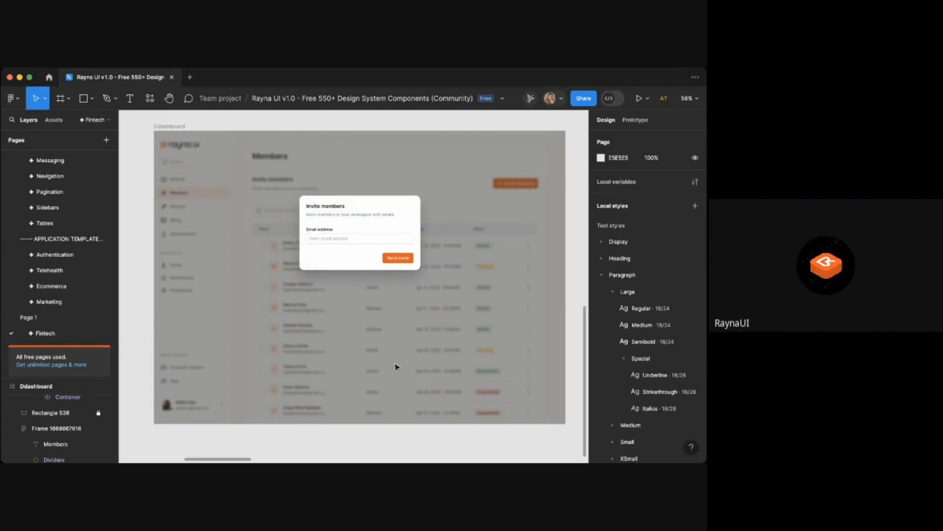
{"action": "scroll", "coordinate": [399, 259], "scroll_direction": "up", "scroll_amount": 5}
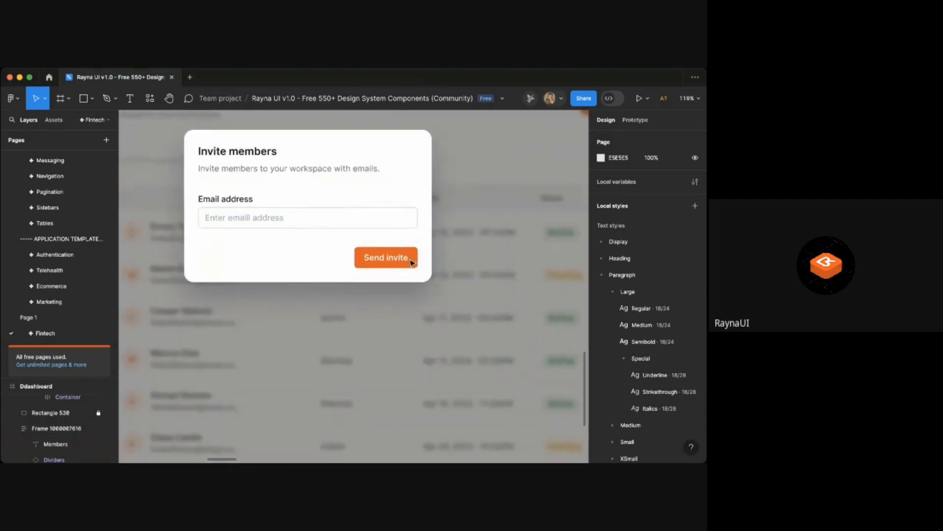
{"action": "scroll", "coordinate": [412, 262], "scroll_direction": "down", "scroll_amount": 3}
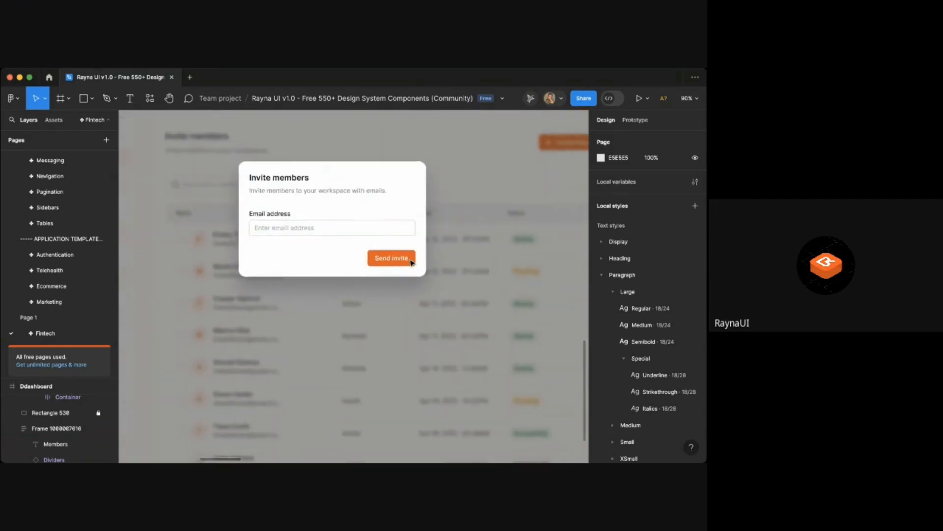
{"action": "scroll", "coordinate": [412, 261], "scroll_direction": "up", "scroll_amount": 1}
{"action": "scroll", "coordinate": [412, 262], "scroll_direction": "down", "scroll_amount": 5}
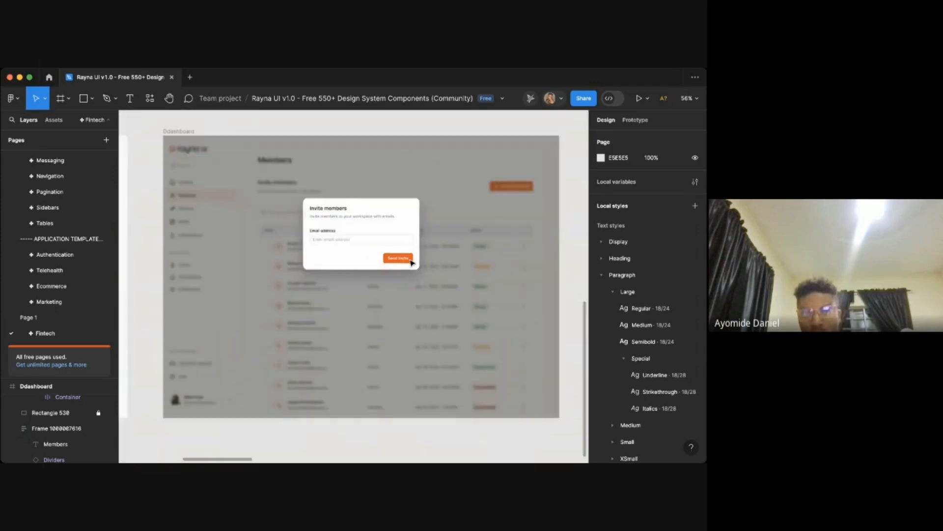
{"action": "scroll", "coordinate": [412, 262], "scroll_direction": "down", "scroll_amount": 2}
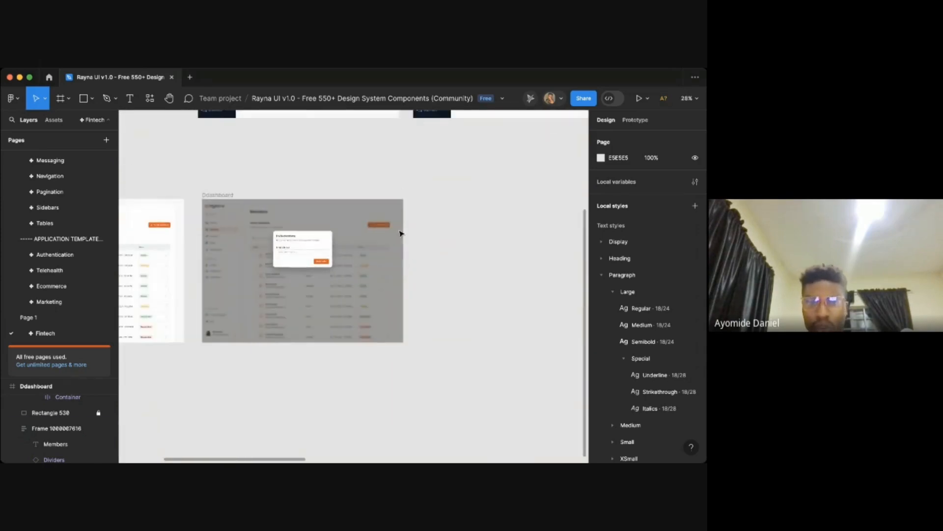
{"action": "scroll", "coordinate": [297, 261], "scroll_direction": "up", "scroll_amount": 4}
{"action": "scroll", "coordinate": [297, 261], "scroll_direction": "left", "scroll_amount": 4}
{"action": "scroll", "coordinate": [296, 261], "scroll_direction": "down", "scroll_amount": 3}
{"action": "scroll", "coordinate": [297, 261], "scroll_direction": "left", "scroll_amount": 2}
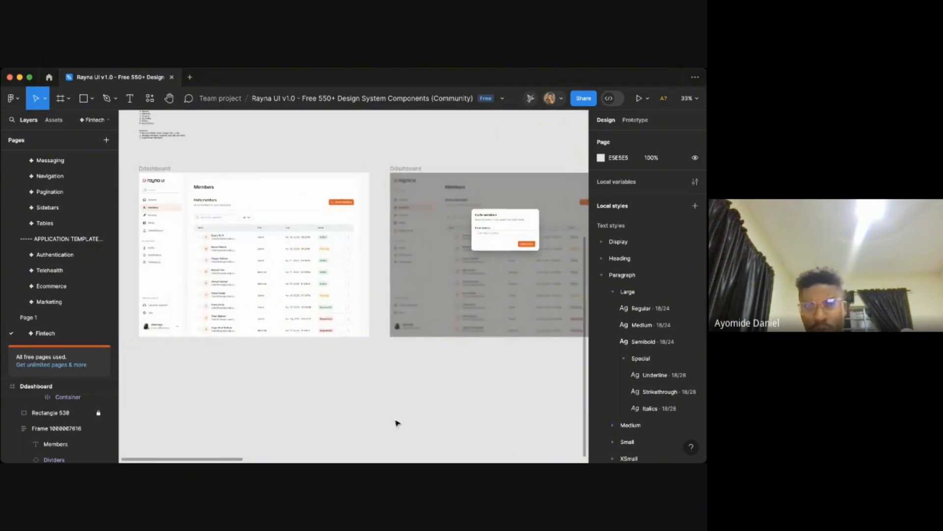
{"action": "left_click", "coordinate": [448, 462]}
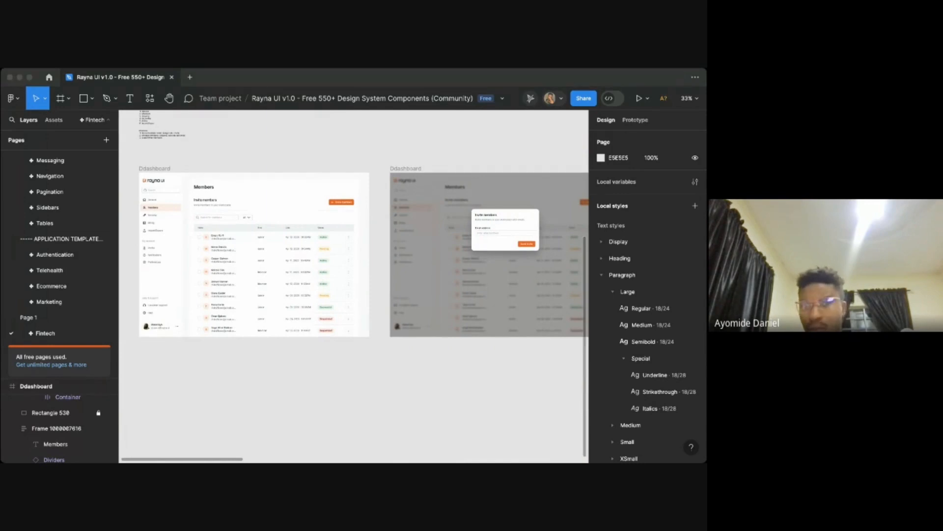
- Duplicate the original Members page dashboard frame
{"action": "scroll", "coordinate": [407, 318], "scroll_direction": "left", "scroll_amount": 3}
{"action": "scroll", "coordinate": [391, 403], "scroll_direction": "down", "scroll_amount": 3}
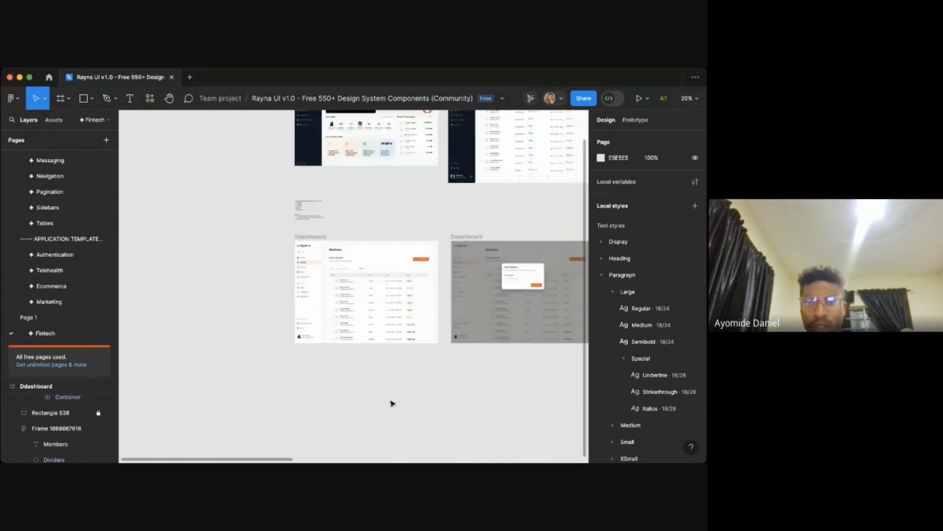
{"action": "scroll", "coordinate": [385, 312], "scroll_direction": "up", "scroll_amount": 6}
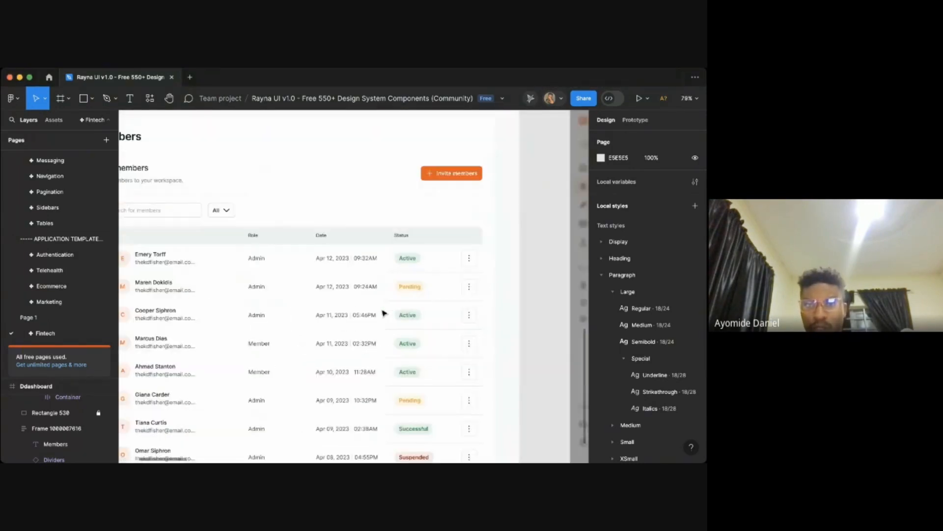
{"action": "scroll", "coordinate": [507, 246], "scroll_direction": "up", "scroll_amount": 2}
{"action": "scroll", "coordinate": [508, 246], "scroll_direction": "left", "scroll_amount": 2}
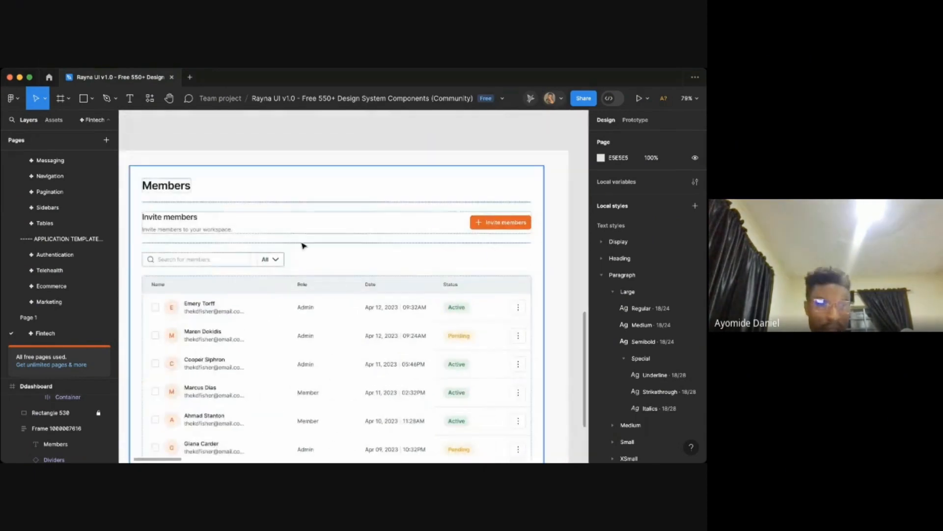
{"action": "scroll", "coordinate": [302, 246], "scroll_direction": "left", "scroll_amount": 2}
{"action": "scroll", "coordinate": [302, 245], "scroll_direction": "down", "scroll_amount": 1}
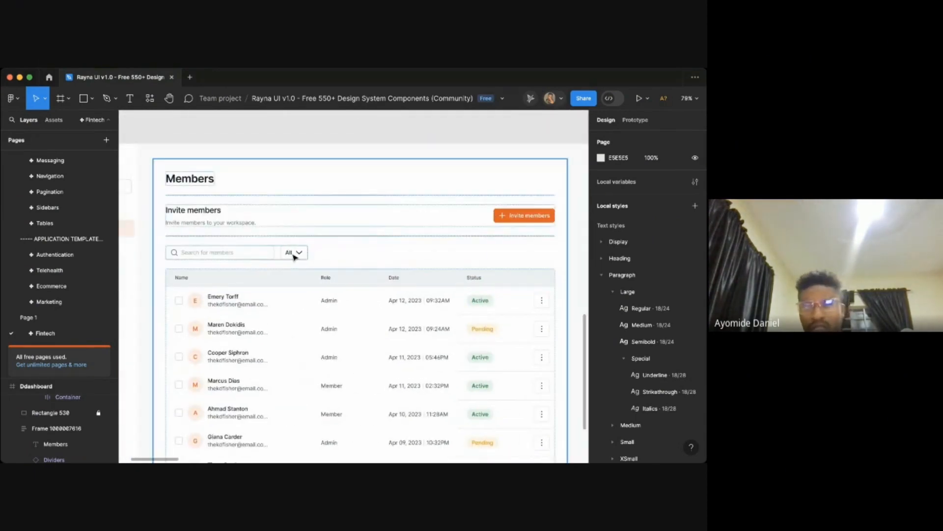
{"action": "scroll", "coordinate": [293, 256], "scroll_direction": "down", "scroll_amount": 6}
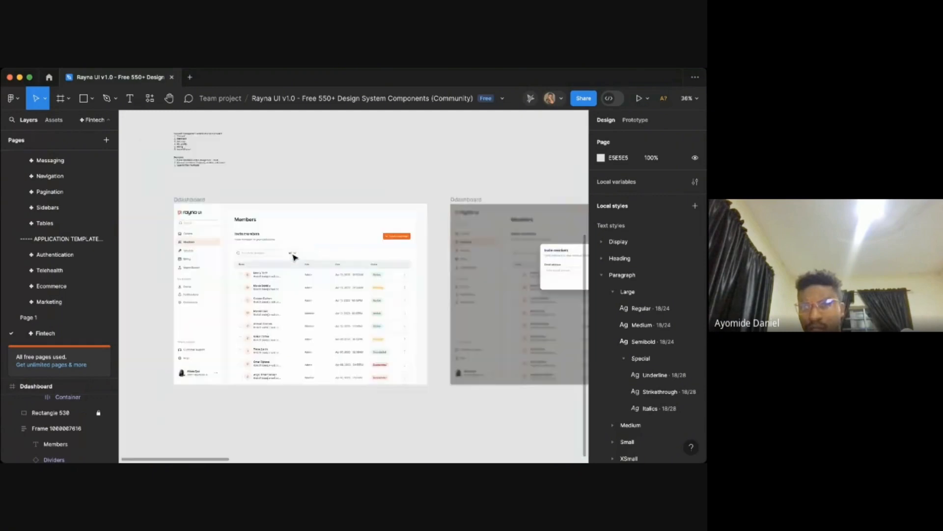
{"action": "left_click", "coordinate": [251, 225]}
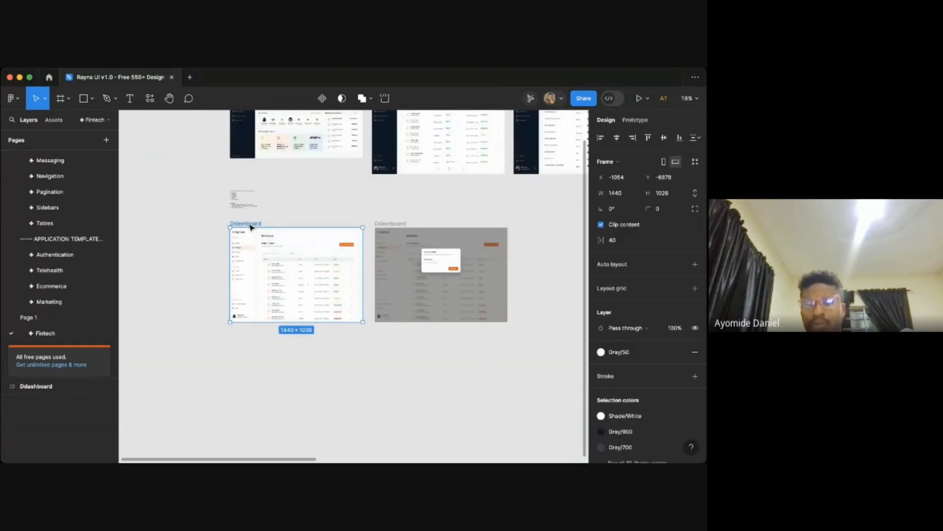
{"action": "key", "text": "ctrl+d"}
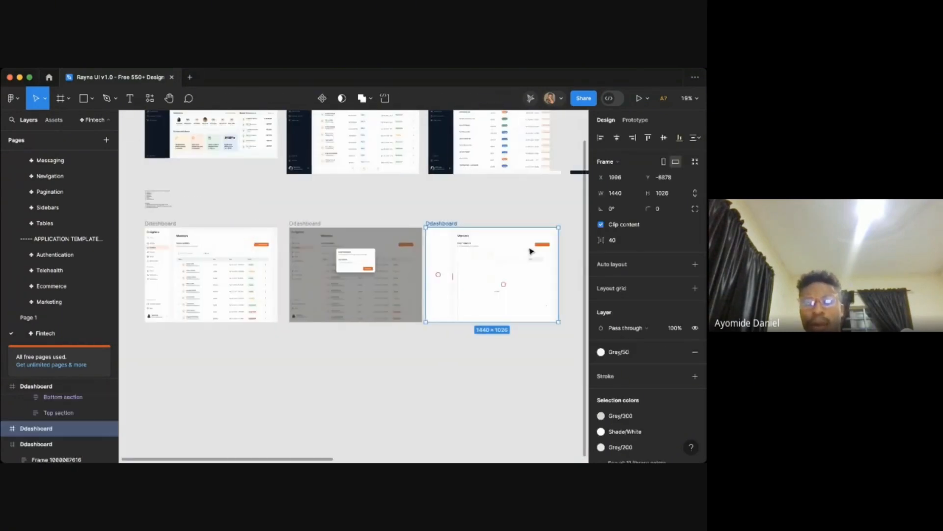
- Inspect the duplicated Members page frame and its member table at several zoom levels
{"action": "scroll", "coordinate": [483, 246], "scroll_direction": "up", "scroll_amount": 4}
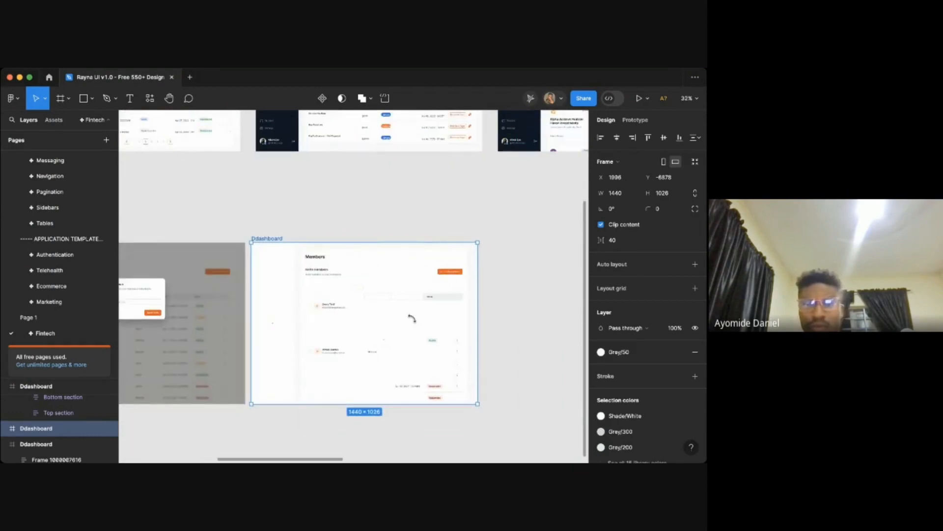
{"action": "scroll", "coordinate": [412, 319], "scroll_direction": "down", "scroll_amount": 1}
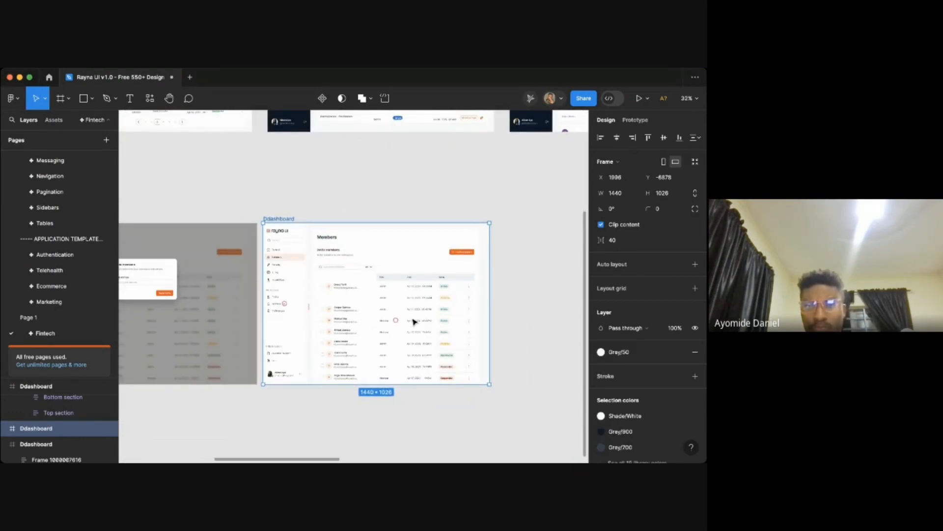
{"action": "scroll", "coordinate": [413, 321], "scroll_direction": "up", "scroll_amount": 5}
{"action": "scroll", "coordinate": [320, 295], "scroll_direction": "left", "scroll_amount": 2}
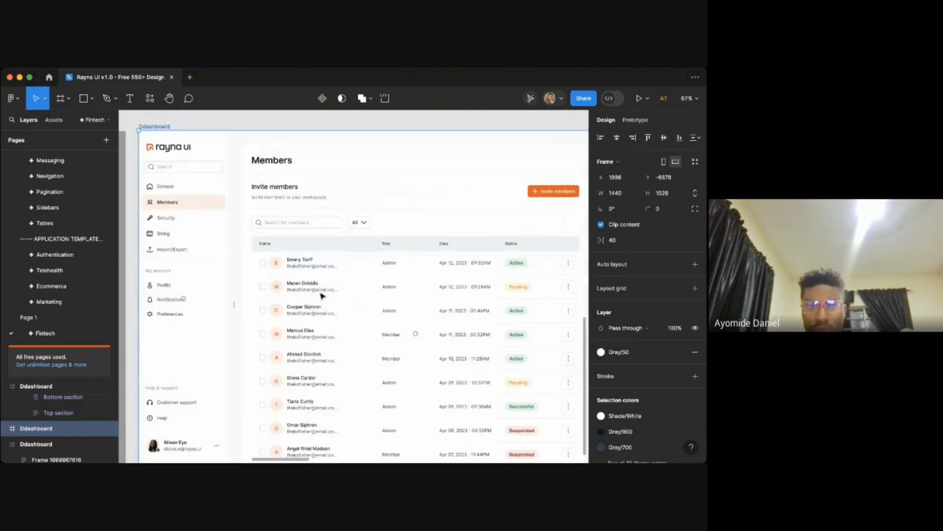
{"action": "scroll", "coordinate": [324, 295], "scroll_direction": "left", "scroll_amount": 2}
{"action": "left_click", "coordinate": [386, 127]}
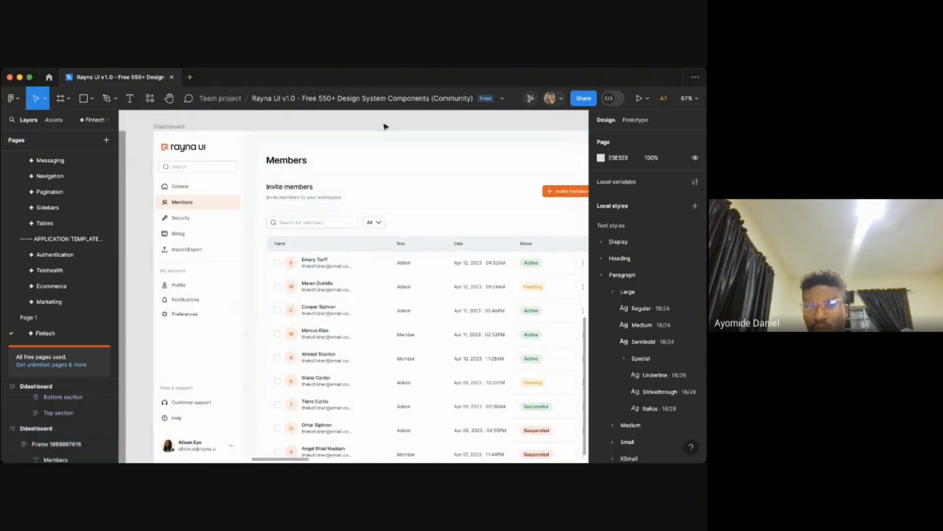
{"action": "scroll", "coordinate": [386, 127], "scroll_direction": "up", "scroll_amount": 3}
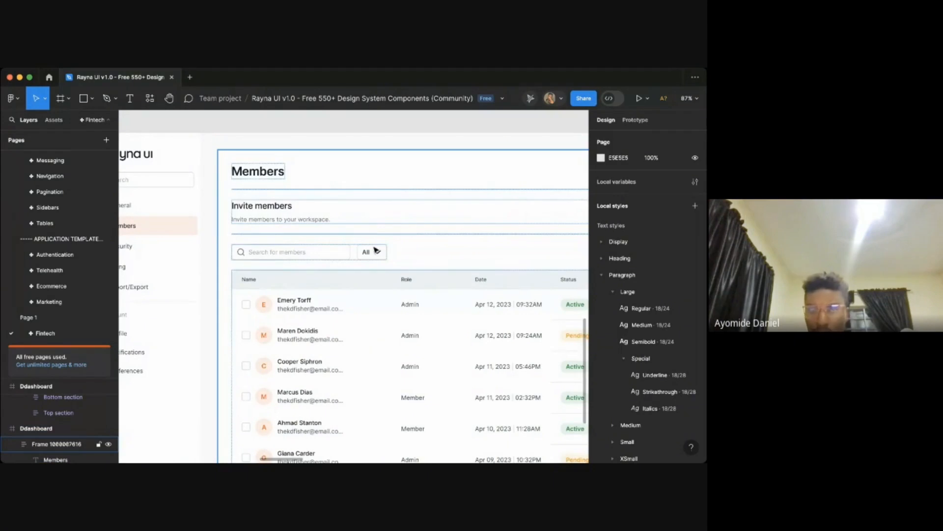
{"action": "scroll", "coordinate": [384, 337], "scroll_direction": "down", "scroll_amount": 5}
{"action": "scroll", "coordinate": [385, 337], "scroll_direction": "right", "scroll_amount": 5}
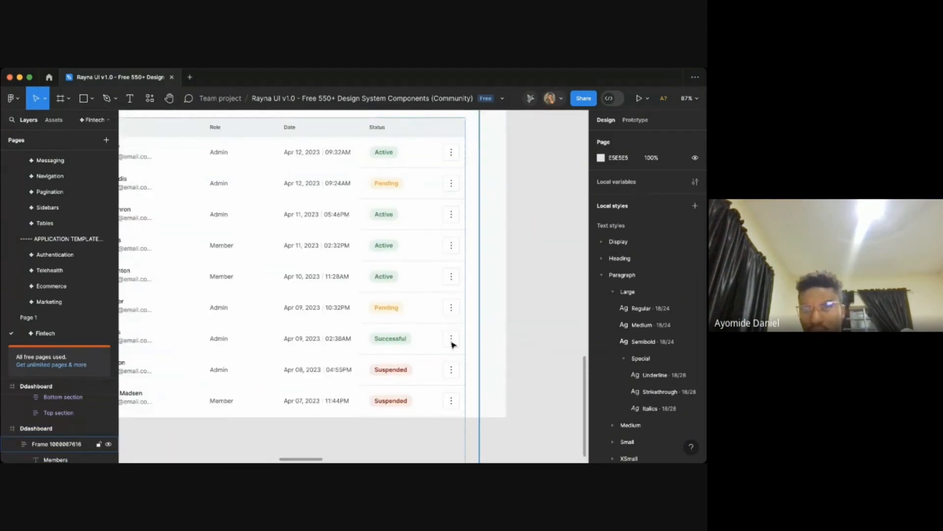
{"action": "scroll", "coordinate": [452, 345], "scroll_direction": "down", "scroll_amount": 3}
{"action": "scroll", "coordinate": [402, 242], "scroll_direction": "left", "scroll_amount": 3}
{"action": "scroll", "coordinate": [402, 242], "scroll_direction": "up", "scroll_amount": 2}
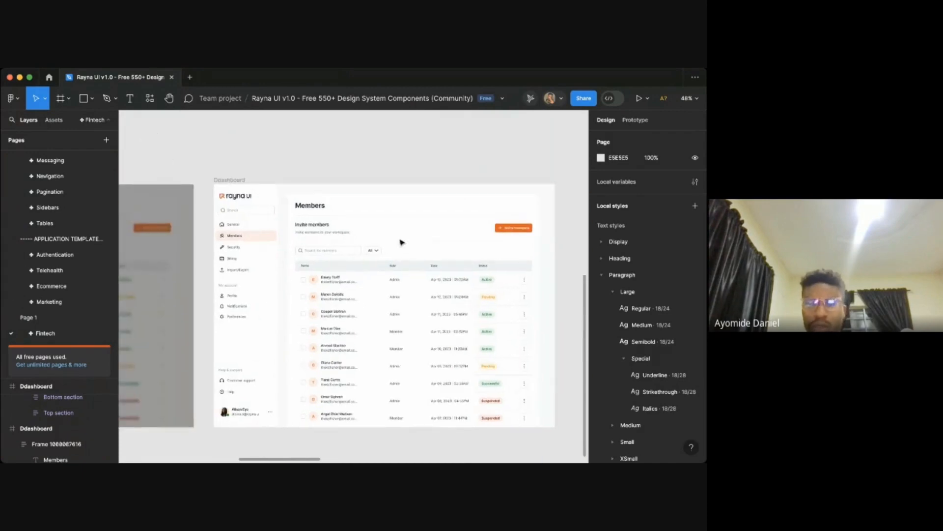
{"action": "scroll", "coordinate": [341, 207], "scroll_direction": "up", "scroll_amount": 2}
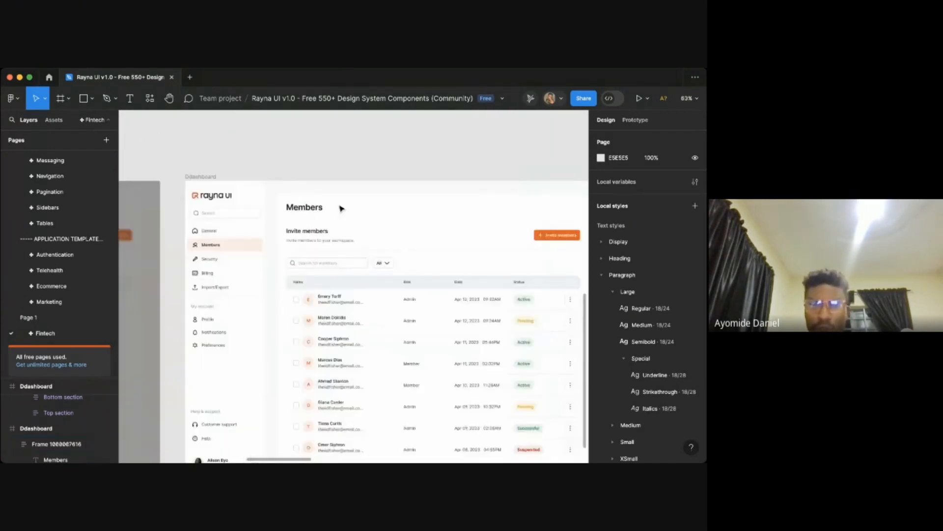
{"action": "scroll", "coordinate": [339, 207], "scroll_direction": "down", "scroll_amount": 3}
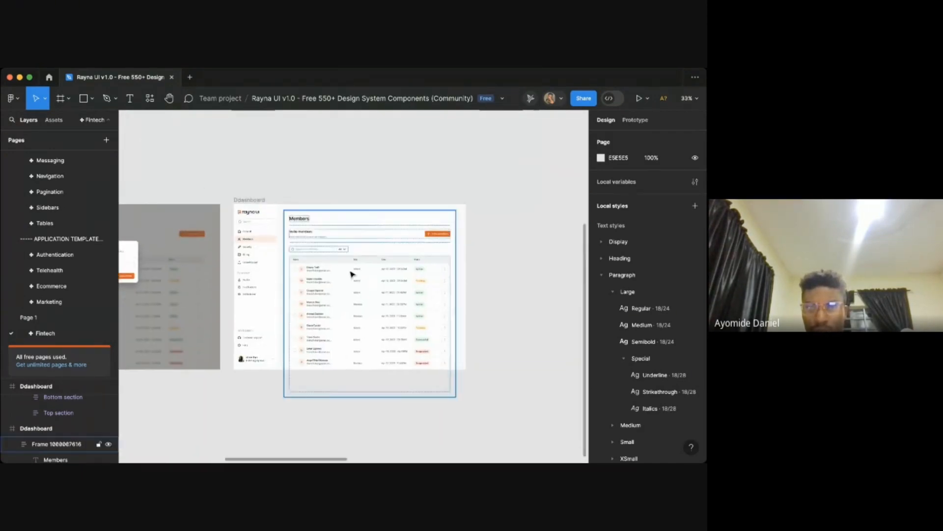
{"action": "scroll", "coordinate": [350, 271], "scroll_direction": "up", "scroll_amount": 3}
{"action": "scroll", "coordinate": [343, 267], "scroll_direction": "down", "scroll_amount": 5}
{"action": "scroll", "coordinate": [339, 266], "scroll_direction": "up", "scroll_amount": 6}
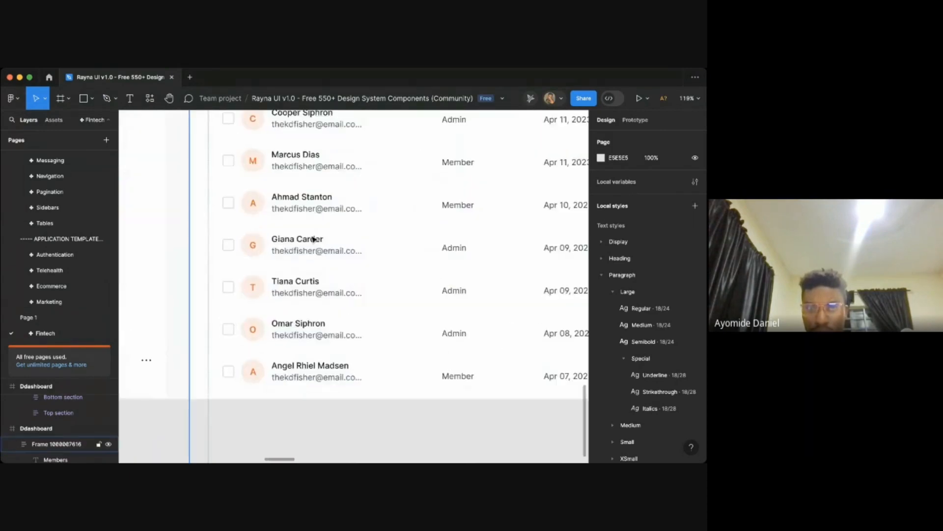
- Duplicate the Ahmad Stanton name cell from the member table onto the canvas below the frame
{"action": "left_click", "coordinate": [314, 239]}
{"action": "double_click", "coordinate": [319, 240]}
{"action": "double_click", "coordinate": [320, 241]}
{"action": "double_click", "coordinate": [320, 241]}
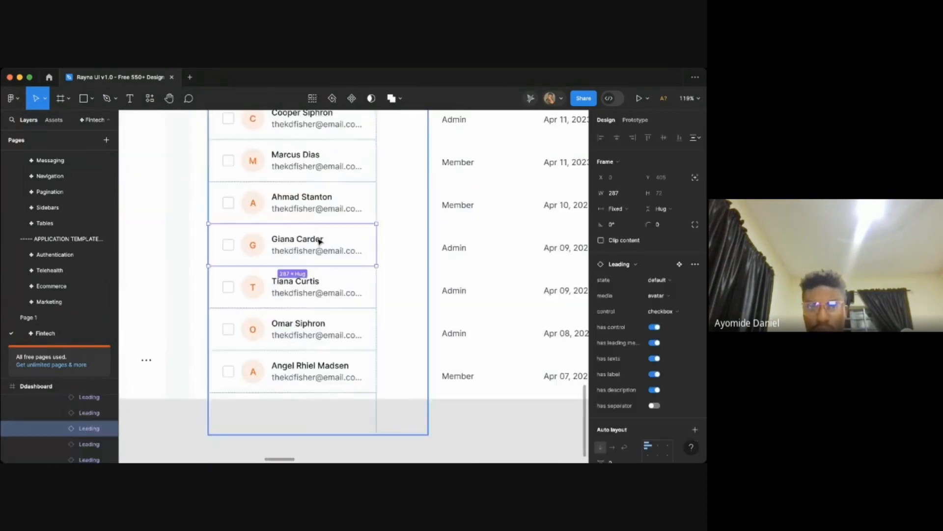
{"action": "double_click", "coordinate": [320, 242]}
{"action": "double_click", "coordinate": [300, 247]}
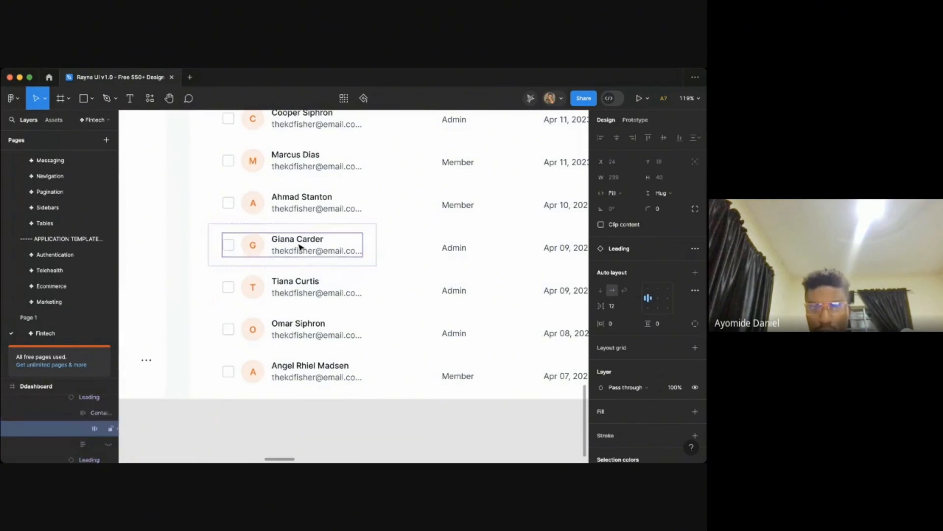
{"action": "double_click", "coordinate": [297, 247]}
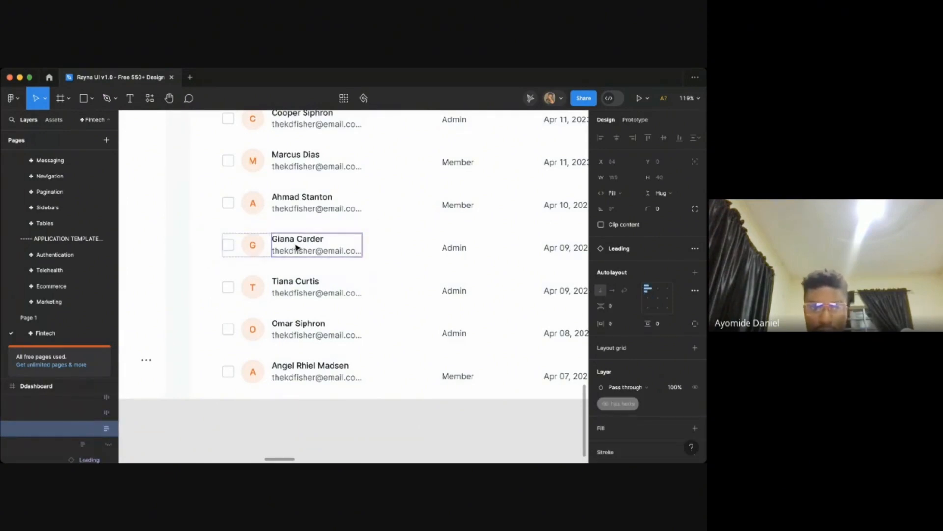
{"action": "key", "text": "shift+Return"}
{"action": "scroll", "coordinate": [80, 414], "scroll_direction": "up", "scroll_amount": 1}
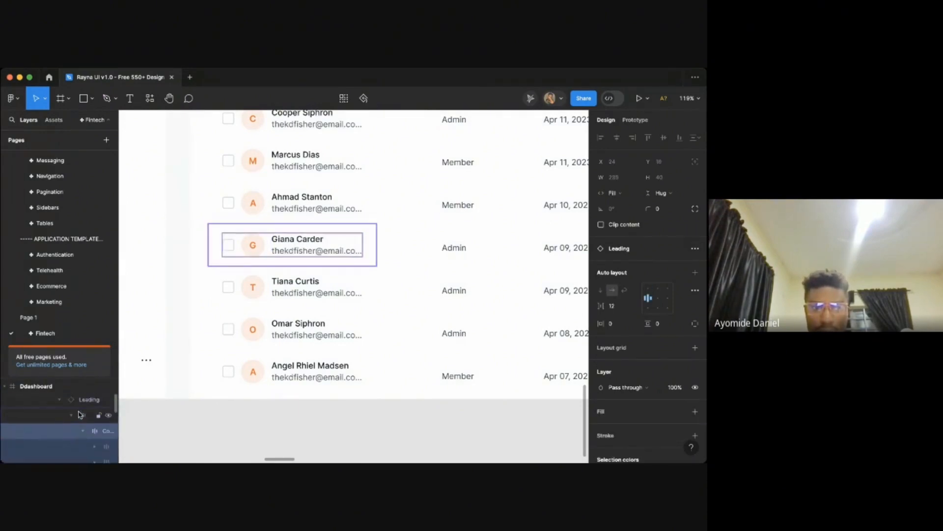
{"action": "left_click", "coordinate": [274, 213]}
{"action": "scroll", "coordinate": [274, 214], "scroll_direction": "down", "scroll_amount": 5}
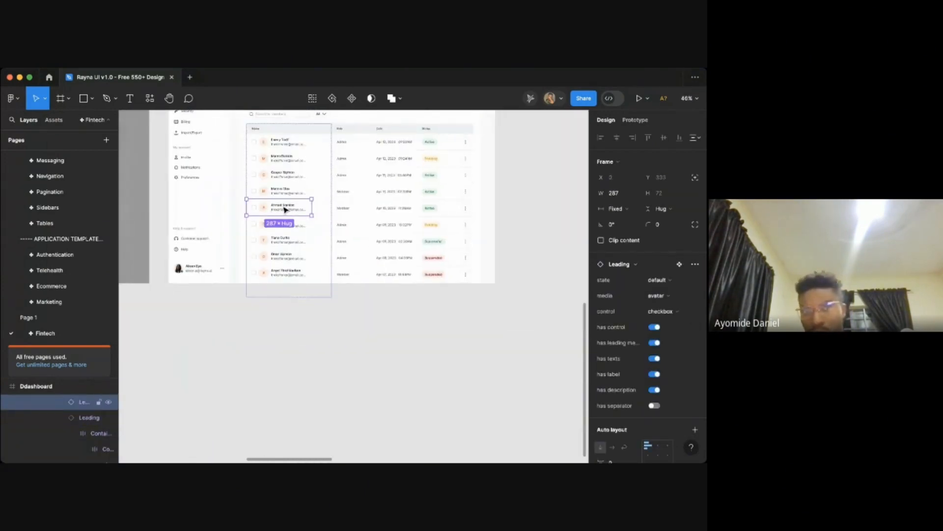
{"action": "left_click_drag", "start_coordinate": [308, 240], "coordinate": [339, 316]}
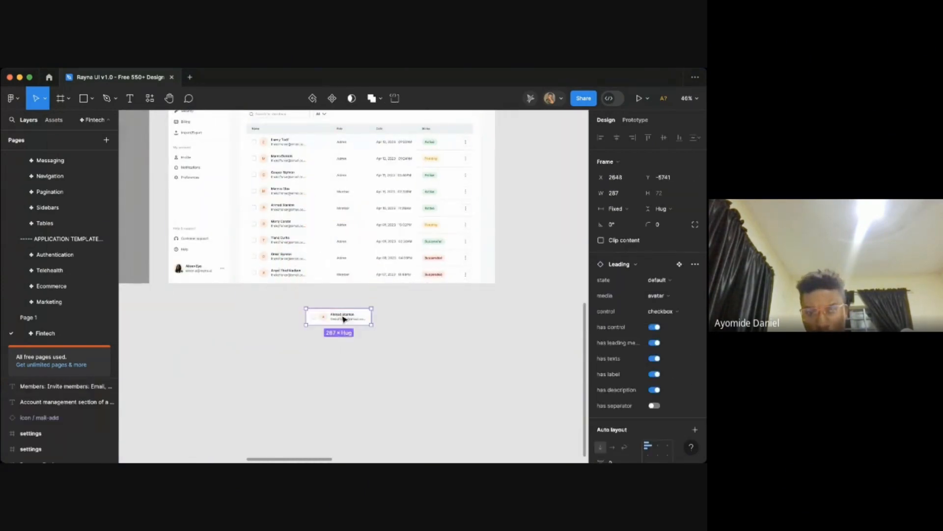
- Turn off the checkbox control and the description on the copied member cell
{"action": "scroll", "coordinate": [342, 316], "scroll_direction": "up", "scroll_amount": 5}
{"action": "left_click", "coordinate": [352, 385]}
{"action": "left_click", "coordinate": [368, 326]}
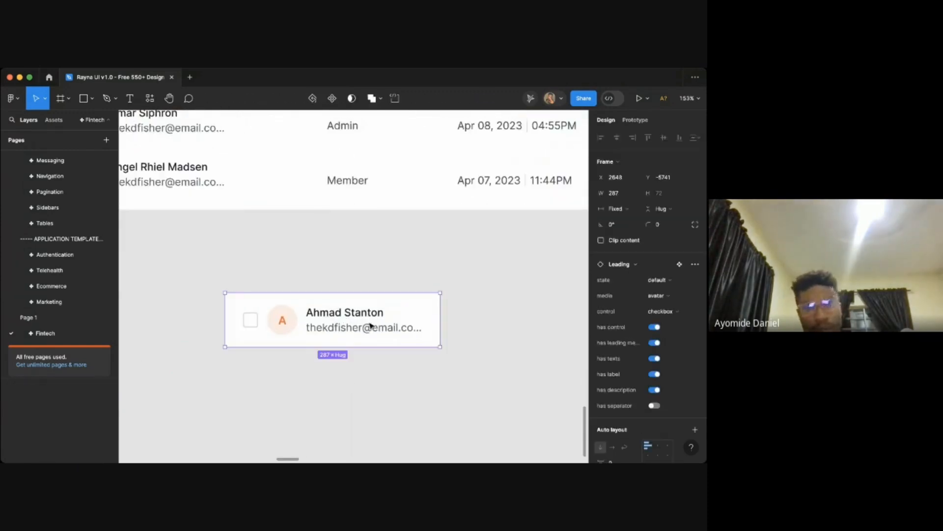
{"action": "left_click", "coordinate": [655, 327]}
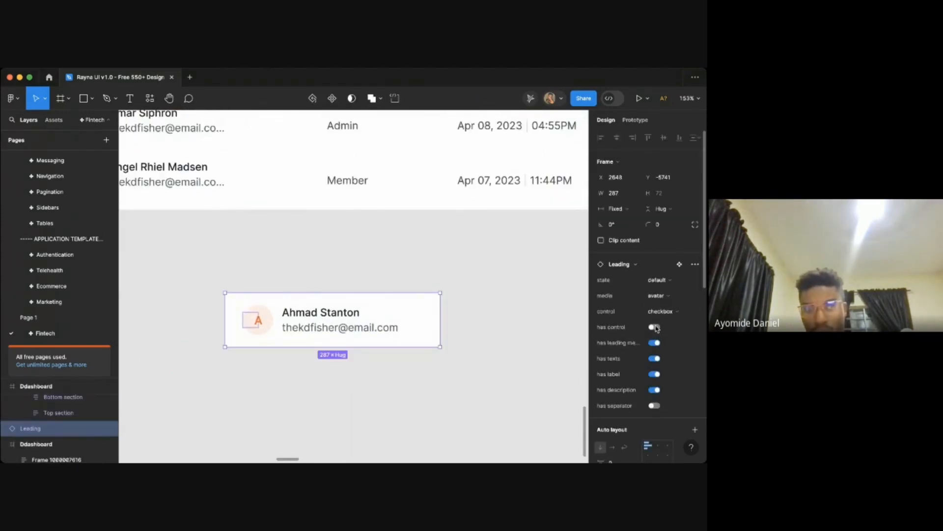
{"action": "left_click", "coordinate": [470, 383]}
{"action": "left_click", "coordinate": [369, 333]}
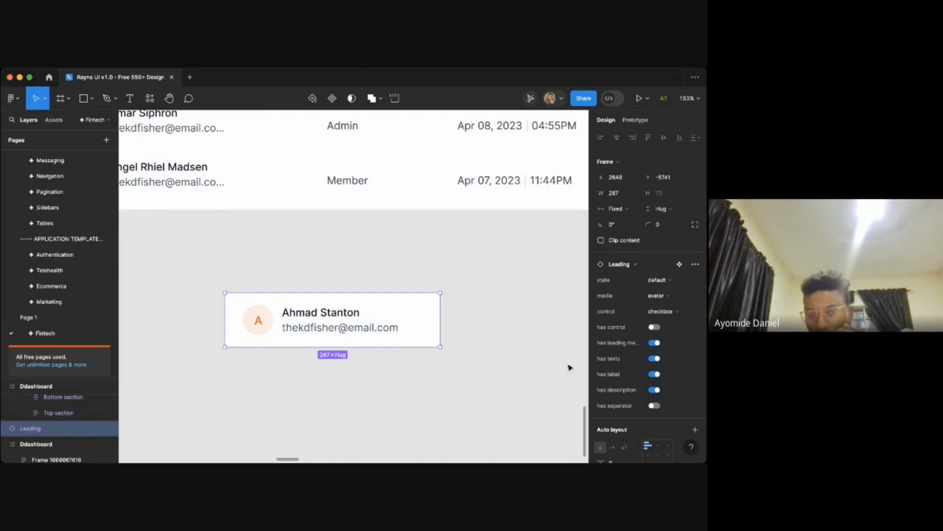
{"action": "left_click", "coordinate": [656, 390]}
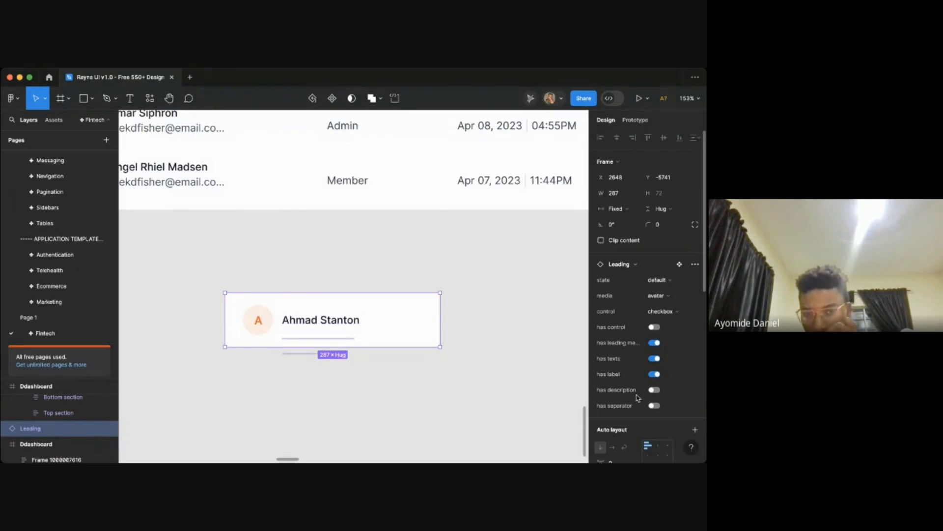
{"action": "left_click", "coordinate": [462, 375]}
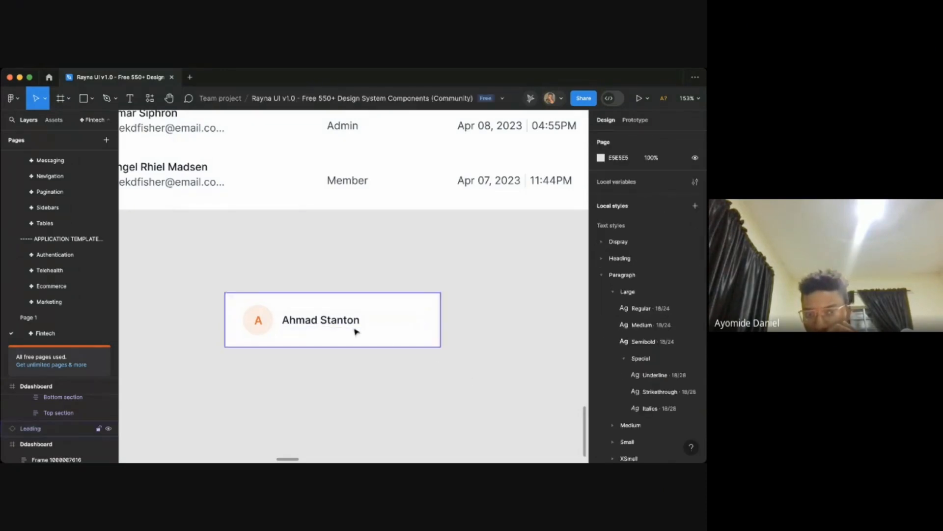
- Insert the .Selector menu / menu list component and place it just below the copied member cell
{"action": "left_click", "coordinate": [377, 332]}
{"action": "left_click", "coordinate": [464, 347]}
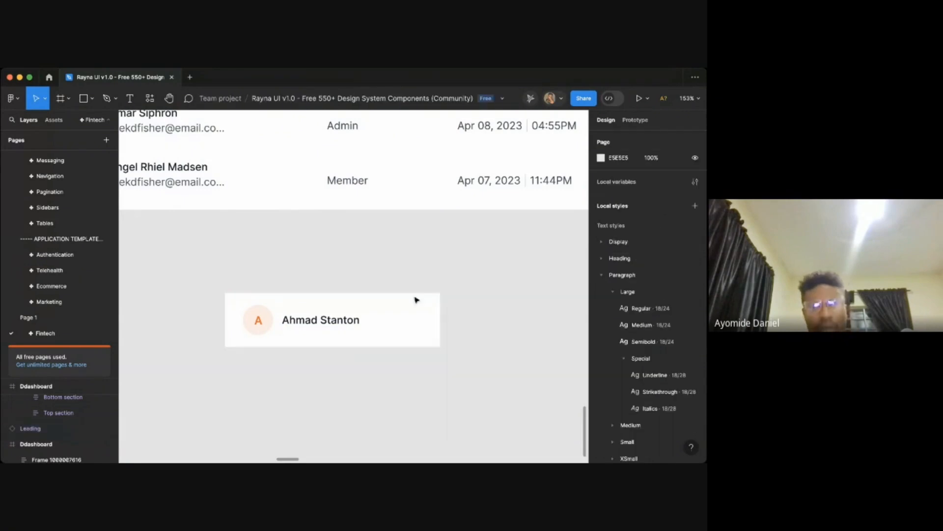
{"action": "left_click", "coordinate": [149, 98]}
{"action": "type", "text": "list"}
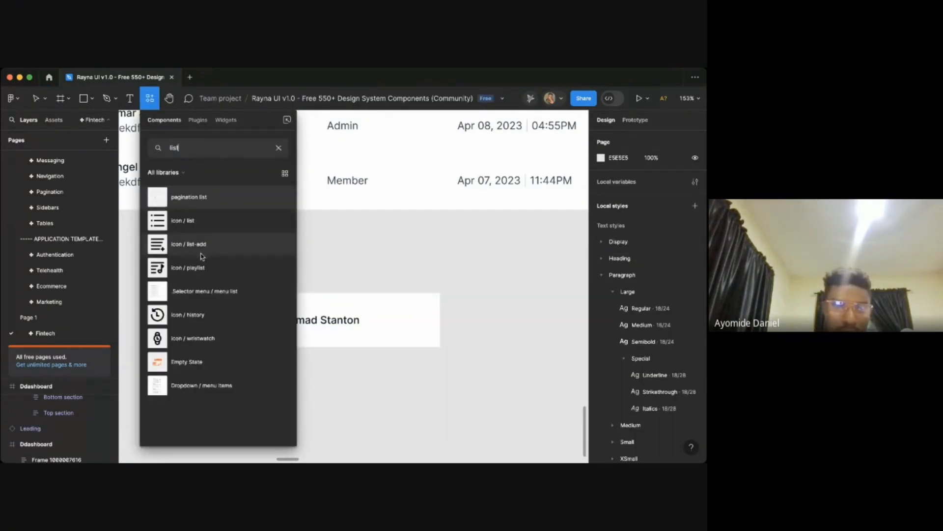
{"action": "left_click_drag", "start_coordinate": [229, 293], "coordinate": [436, 266]}
{"action": "scroll", "coordinate": [448, 266], "scroll_direction": "down", "scroll_amount": 5}
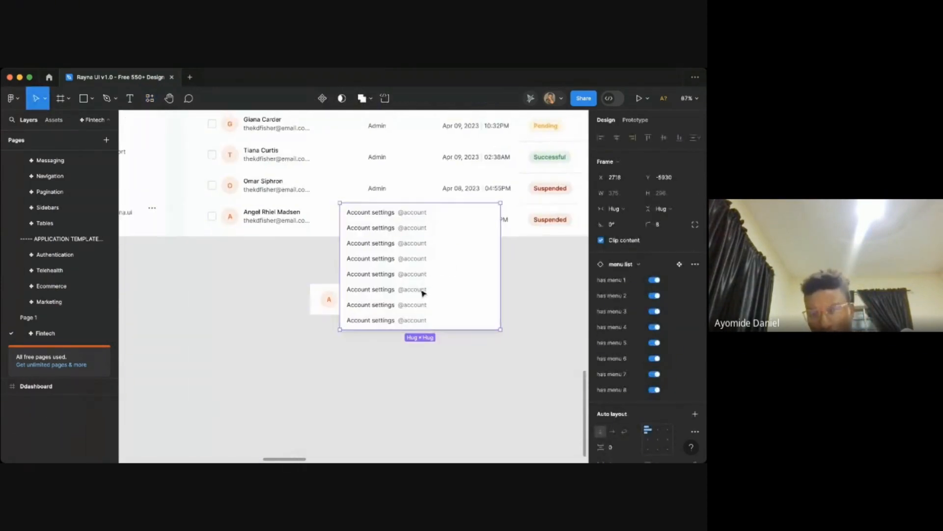
{"action": "left_click_drag", "start_coordinate": [368, 369], "coordinate": [356, 403]}
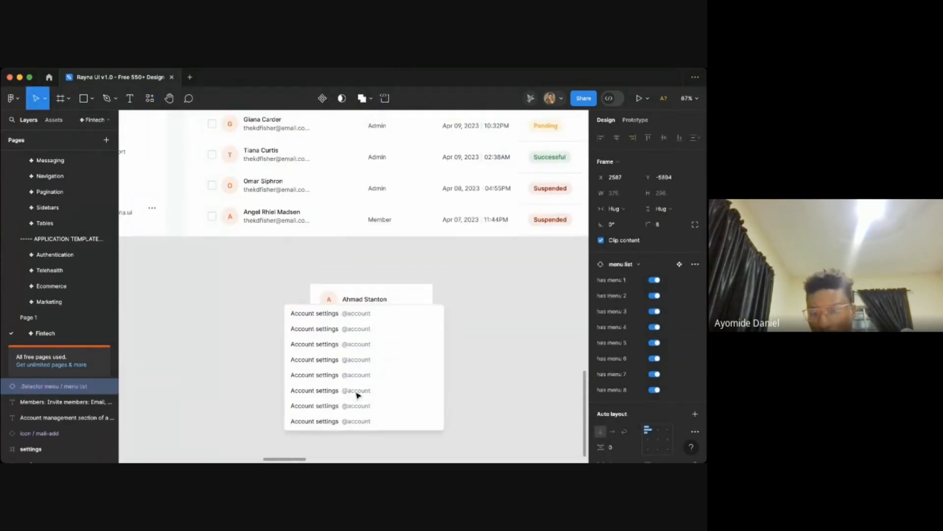
- Inspect the menu list's individual menu items and their text layers
{"action": "double_click", "coordinate": [371, 361]}
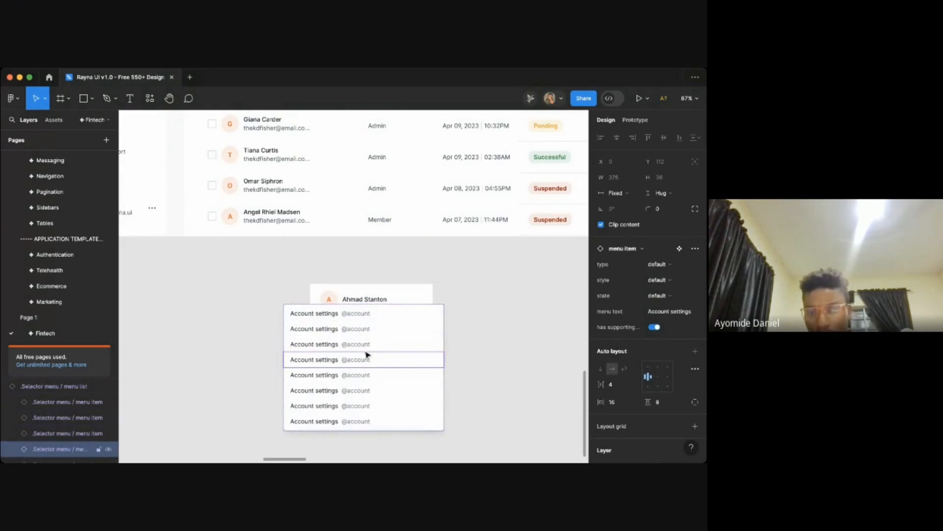
{"action": "left_click", "coordinate": [361, 350]}
{"action": "double_click", "coordinate": [358, 349]}
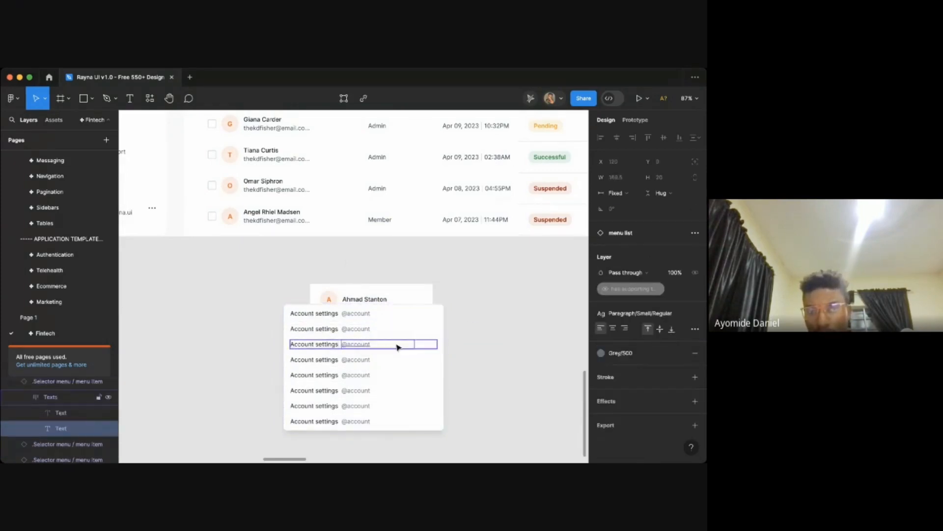
{"action": "left_click", "coordinate": [570, 318]}
{"action": "left_click", "coordinate": [404, 350]}
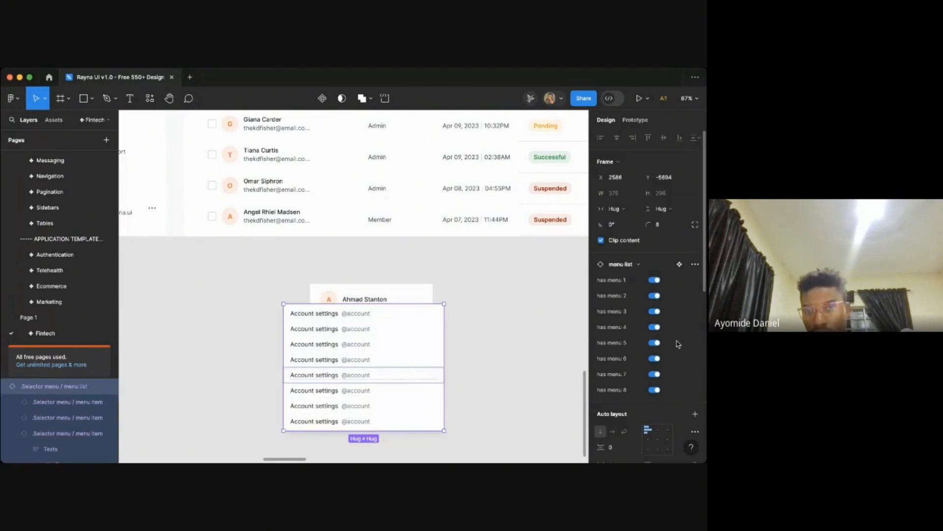
{"action": "key", "text": "Return"}
{"action": "left_click", "coordinate": [541, 356]}
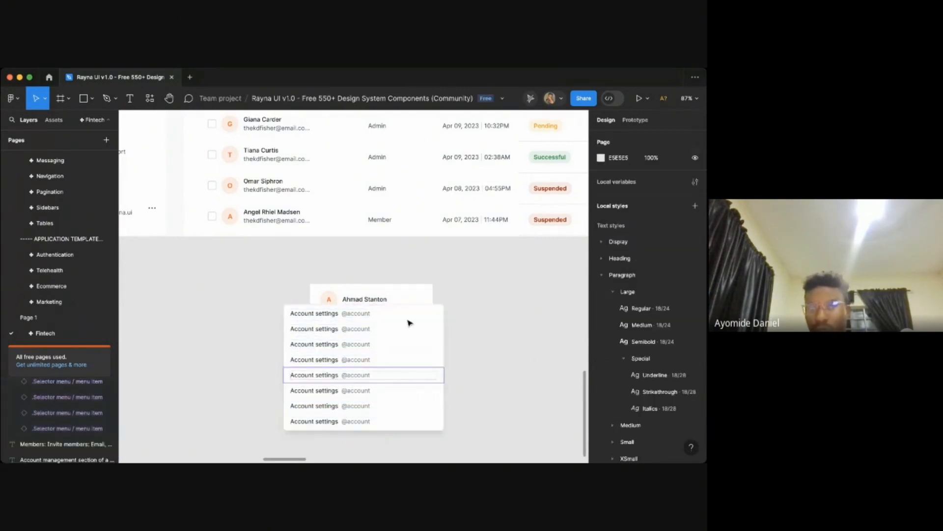
- Delete the copied Ahmad Stanton cell, leaving the menu list on the canvas
{"action": "left_click", "coordinate": [357, 285]}
{"action": "key", "text": "Delete"}
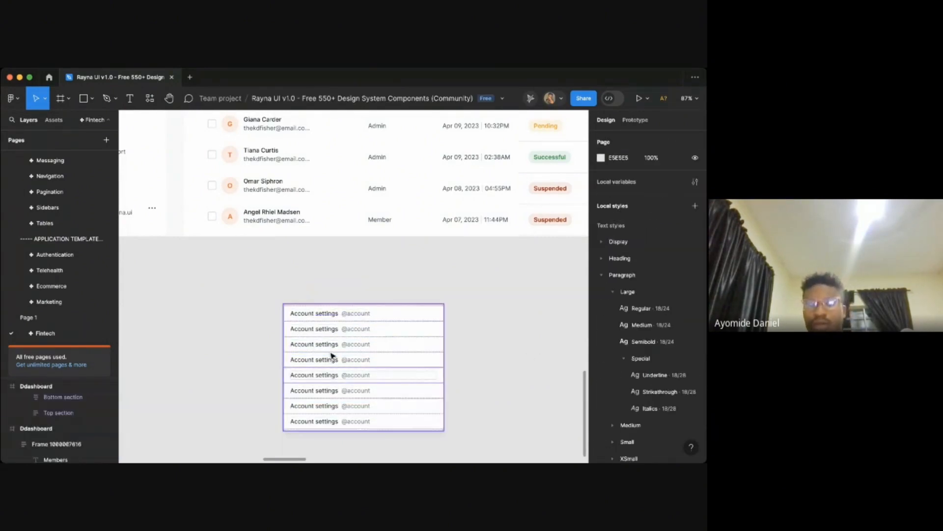
{"action": "scroll", "coordinate": [331, 354], "scroll_direction": "down", "scroll_amount": 1}
{"action": "scroll", "coordinate": [331, 354], "scroll_direction": "up", "scroll_amount": 4}
{"action": "left_click", "coordinate": [408, 321]}
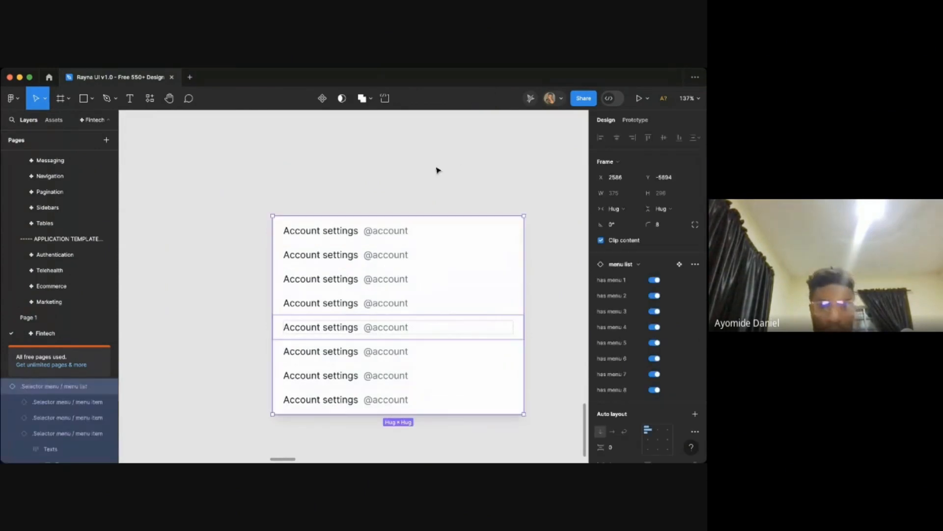
{"action": "scroll", "coordinate": [439, 170], "scroll_direction": "down", "scroll_amount": 2}
{"action": "scroll", "coordinate": [438, 170], "scroll_direction": "up", "scroll_amount": 8}
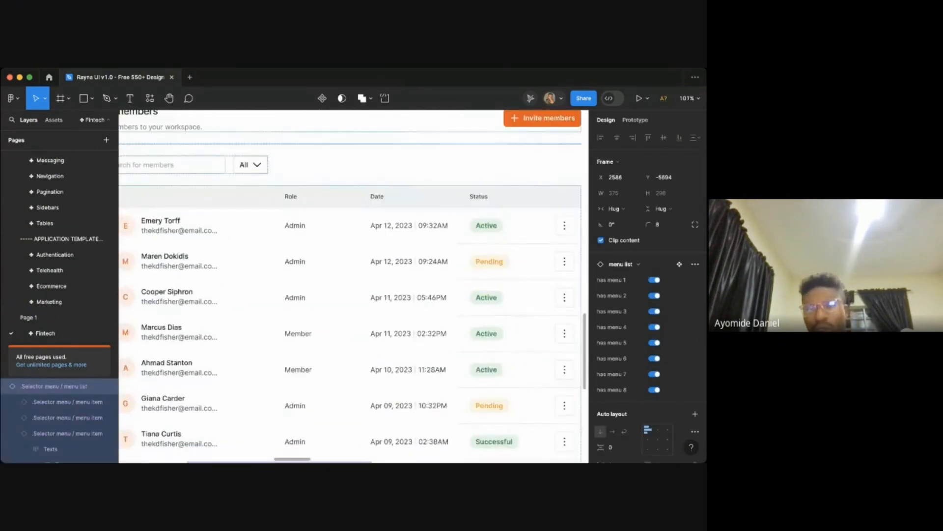
{"action": "key", "text": "super+Tab"}
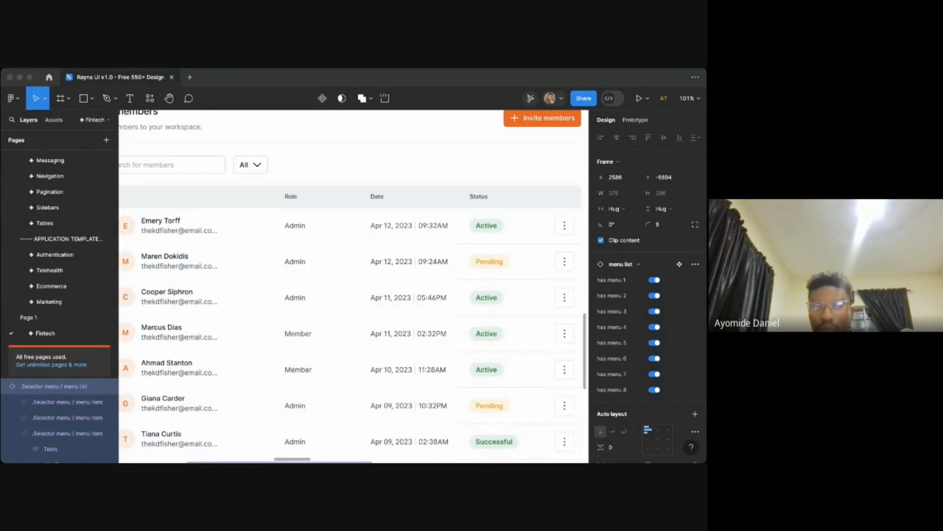
{"action": "key", "text": "super+Tab"}
{"action": "key", "text": "super+Tab"}
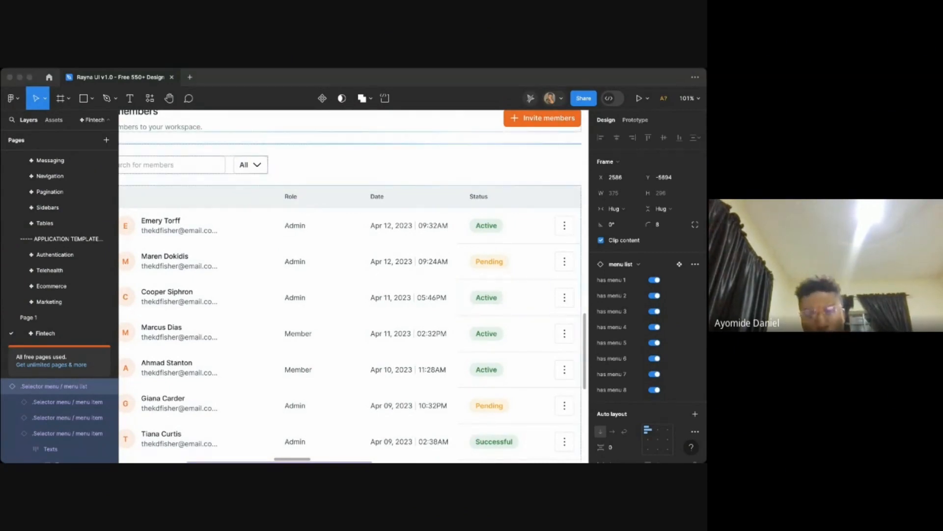
{"action": "key", "text": "super+Tab"}
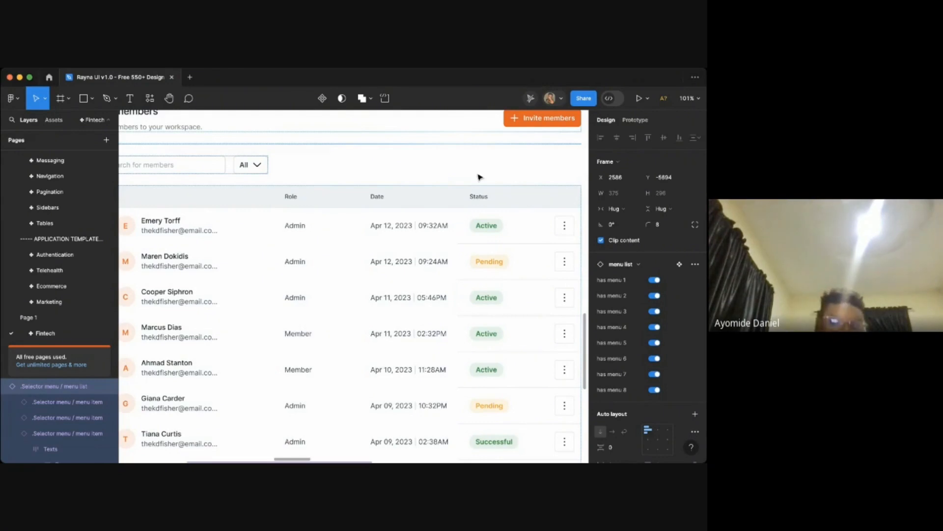
- Examine the Members page table's rows, dates and status badges across the frame
{"action": "scroll", "coordinate": [479, 177], "scroll_direction": "up", "scroll_amount": 5}
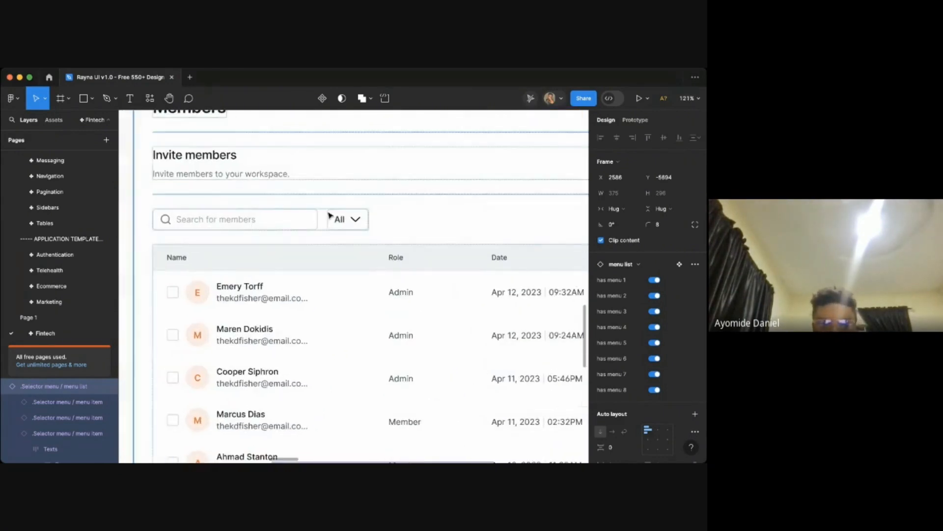
{"action": "scroll", "coordinate": [377, 196], "scroll_direction": "down", "scroll_amount": 5}
{"action": "scroll", "coordinate": [378, 234], "scroll_direction": "right", "scroll_amount": 5}
{"action": "scroll", "coordinate": [341, 251], "scroll_direction": "up", "scroll_amount": 1}
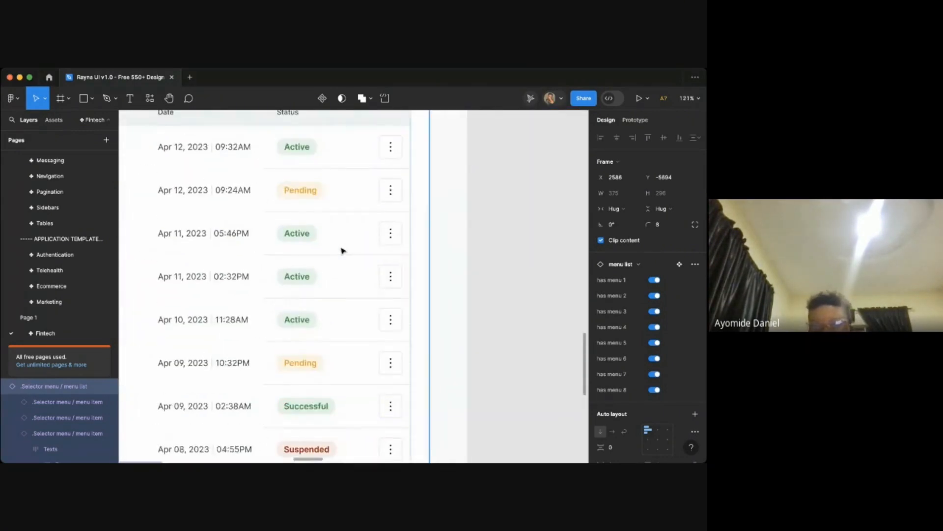
{"action": "scroll", "coordinate": [319, 251], "scroll_direction": "up", "scroll_amount": 5}
{"action": "scroll", "coordinate": [319, 252], "scroll_direction": "left", "scroll_amount": 3}
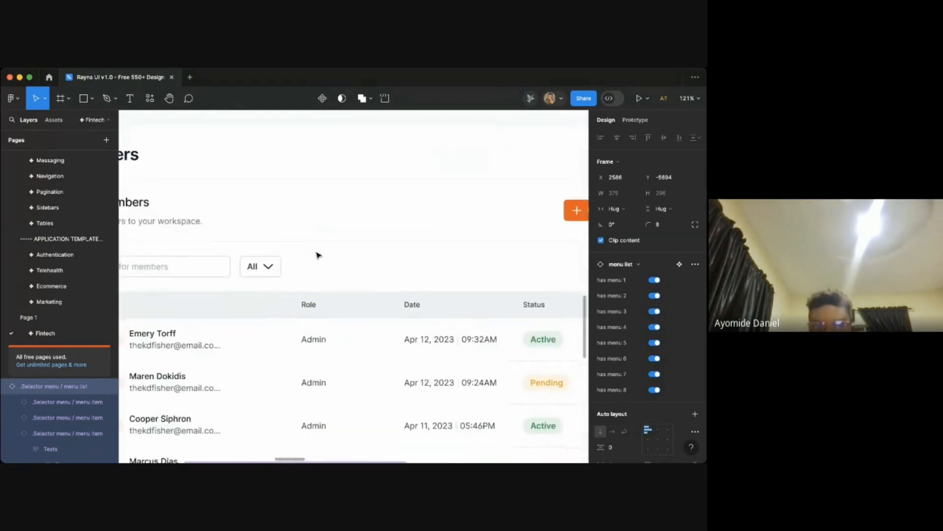
{"action": "scroll", "coordinate": [318, 254], "scroll_direction": "down", "scroll_amount": 4}
{"action": "scroll", "coordinate": [318, 253], "scroll_direction": "right", "scroll_amount": 3}
{"action": "scroll", "coordinate": [318, 255], "scroll_direction": "down", "scroll_amount": 2}
{"action": "scroll", "coordinate": [344, 230], "scroll_direction": "right", "scroll_amount": 2}
{"action": "scroll", "coordinate": [365, 223], "scroll_direction": "down", "scroll_amount": 10}
{"action": "scroll", "coordinate": [364, 221], "scroll_direction": "left", "scroll_amount": 2}
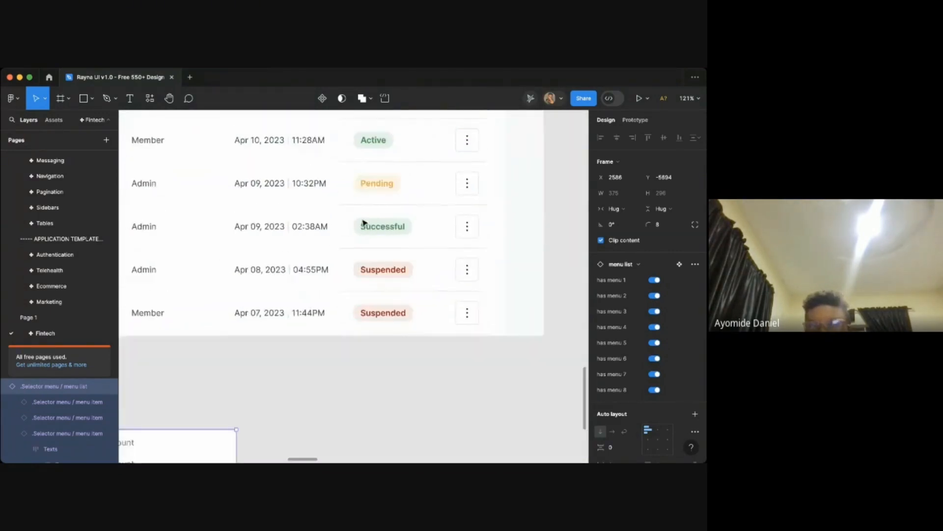
{"action": "scroll", "coordinate": [416, 251], "scroll_direction": "down", "scroll_amount": 8}
{"action": "scroll", "coordinate": [415, 250], "scroll_direction": "left", "scroll_amount": 3}
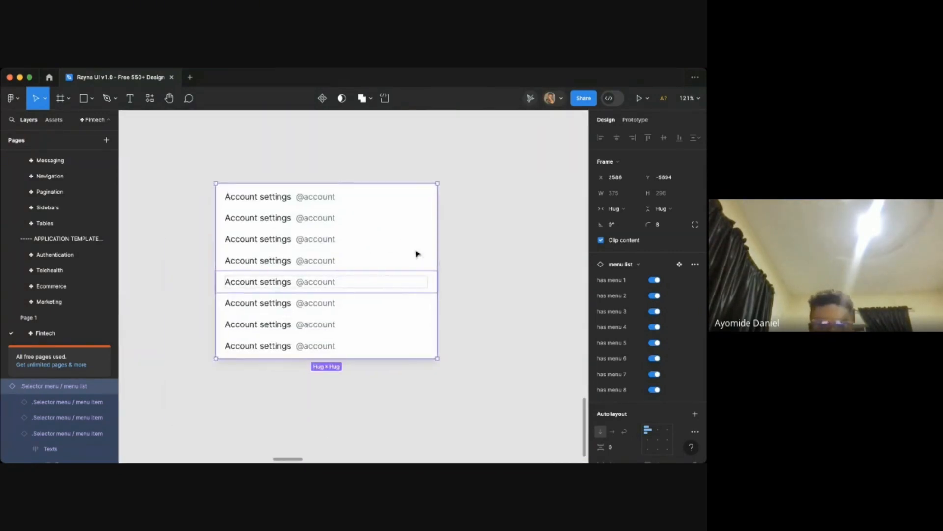
- Turn off menu items 5 to 8 so the menu list keeps only four items
{"action": "left_click", "coordinate": [366, 246]}
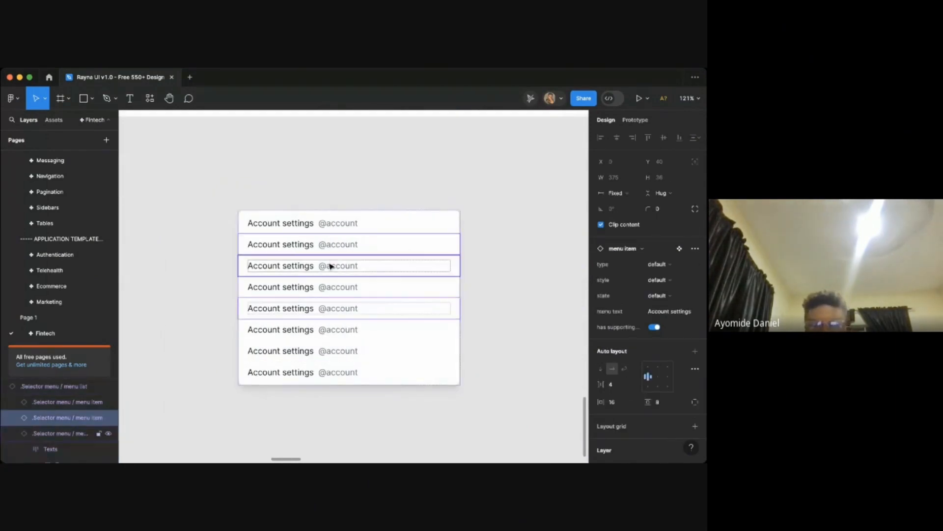
{"action": "left_click", "coordinate": [331, 266], "text": "shift"}
{"action": "left_click", "coordinate": [328, 231]}
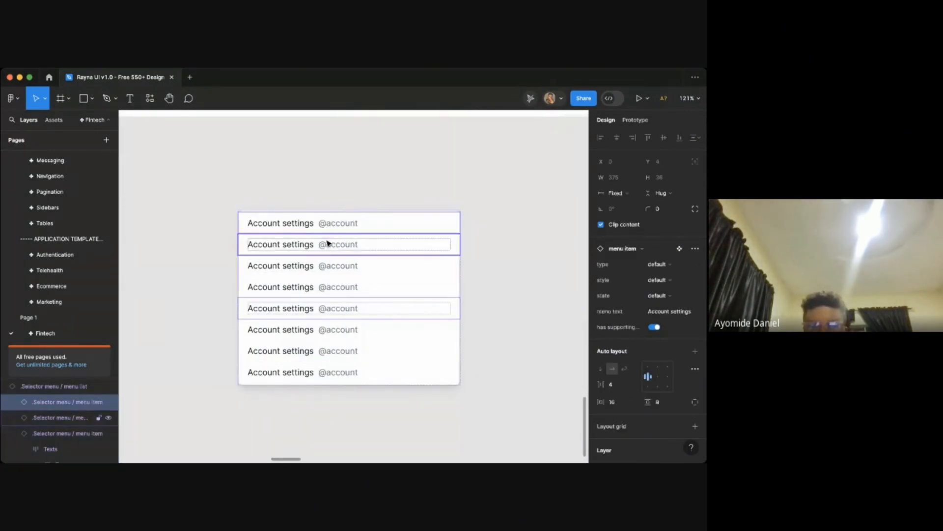
{"action": "left_click", "coordinate": [326, 308]}
{"action": "left_click", "coordinate": [326, 330], "text": "shift"}
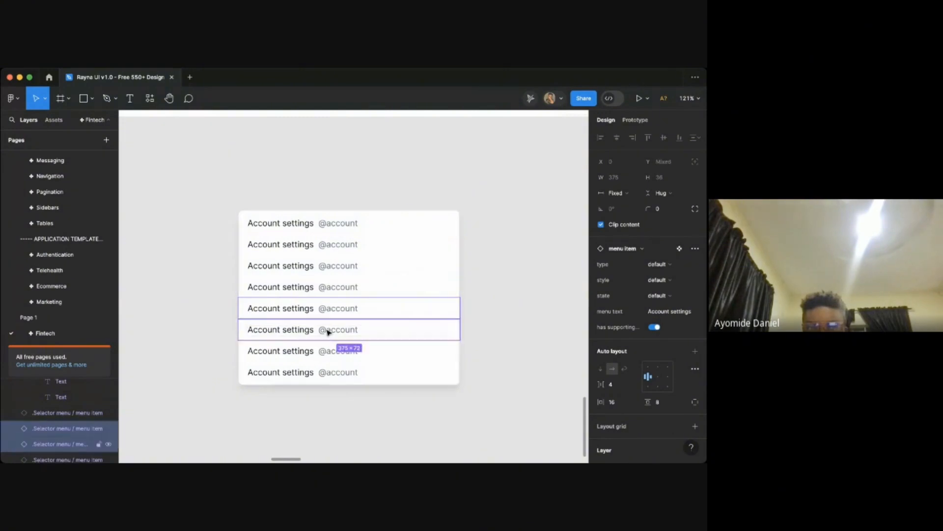
{"action": "left_click", "coordinate": [327, 349], "text": "shift"}
{"action": "left_click", "coordinate": [328, 372], "text": "shift"}
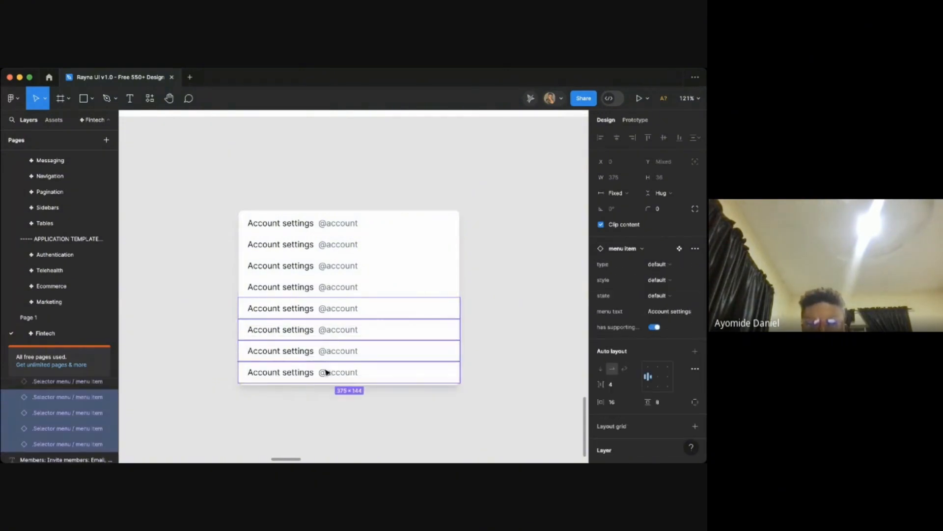
{"action": "left_click", "coordinate": [327, 416]}
{"action": "left_click", "coordinate": [349, 350]}
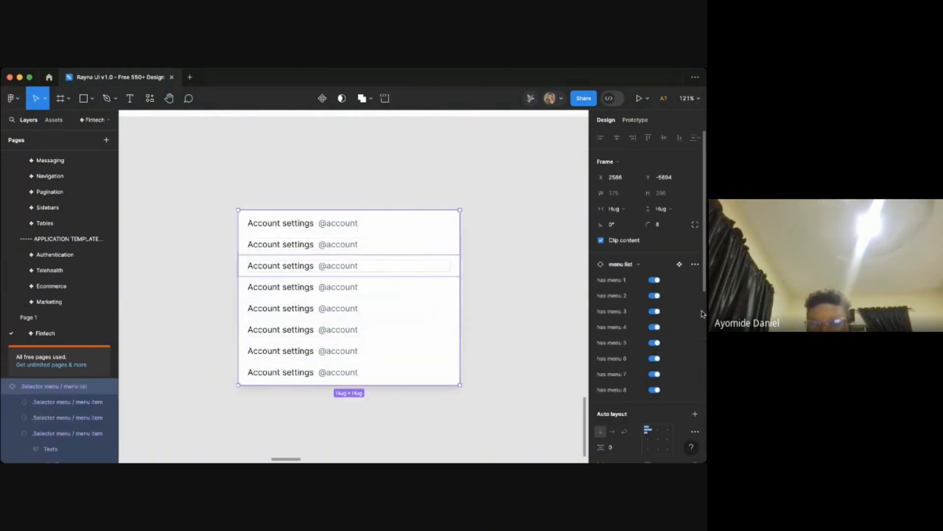
{"action": "left_click", "coordinate": [655, 390]}
{"action": "left_click", "coordinate": [654, 374]}
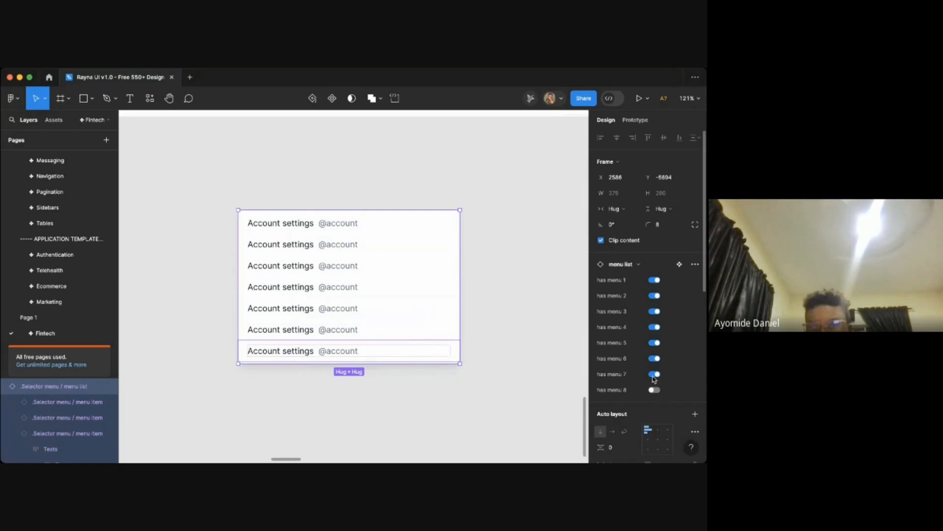
{"action": "left_click", "coordinate": [655, 328]}
{"action": "left_click", "coordinate": [656, 342]}
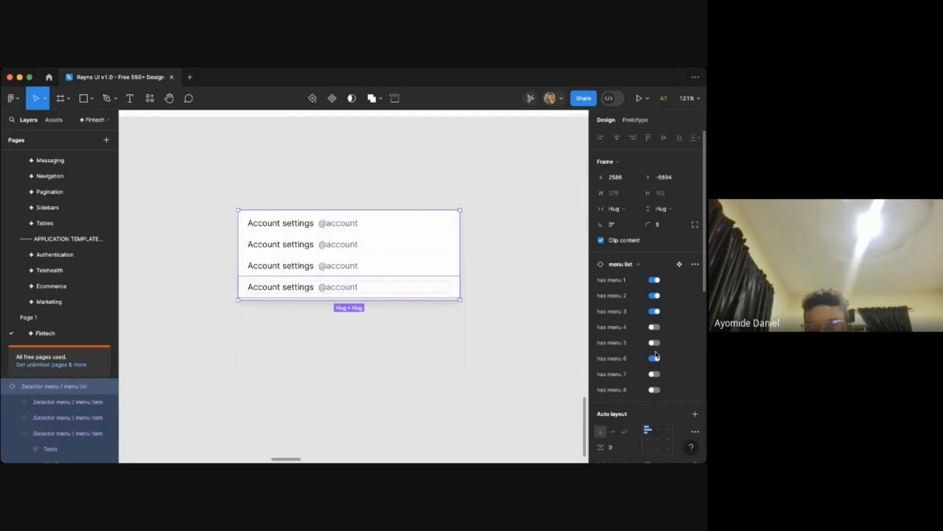
{"action": "left_click", "coordinate": [656, 358]}
{"action": "left_click", "coordinate": [656, 327]}
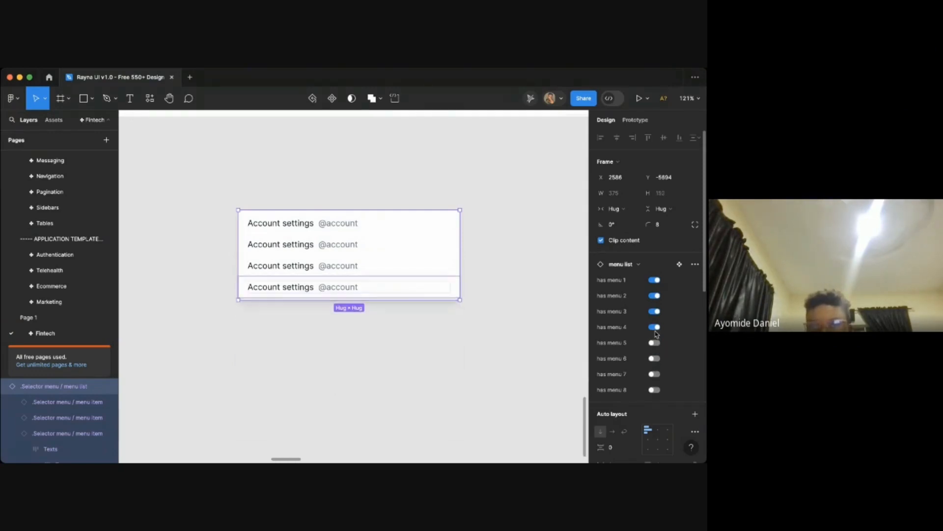
- Select all four menu items and turn off their supporting text
{"action": "left_click", "coordinate": [453, 314]}
{"action": "scroll", "coordinate": [373, 295], "scroll_direction": "up", "scroll_amount": 2}
{"action": "left_click", "coordinate": [375, 294]}
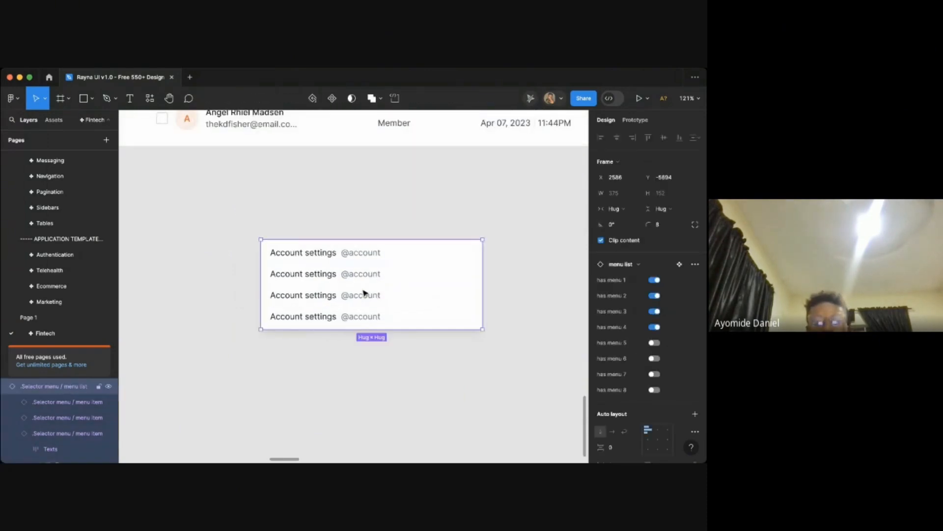
{"action": "key", "text": "Return"}
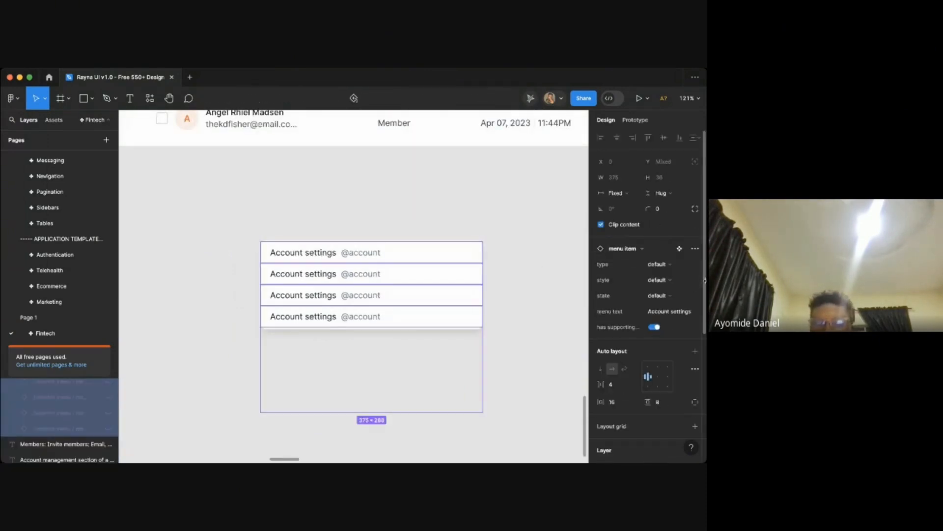
{"action": "left_click", "coordinate": [654, 327]}
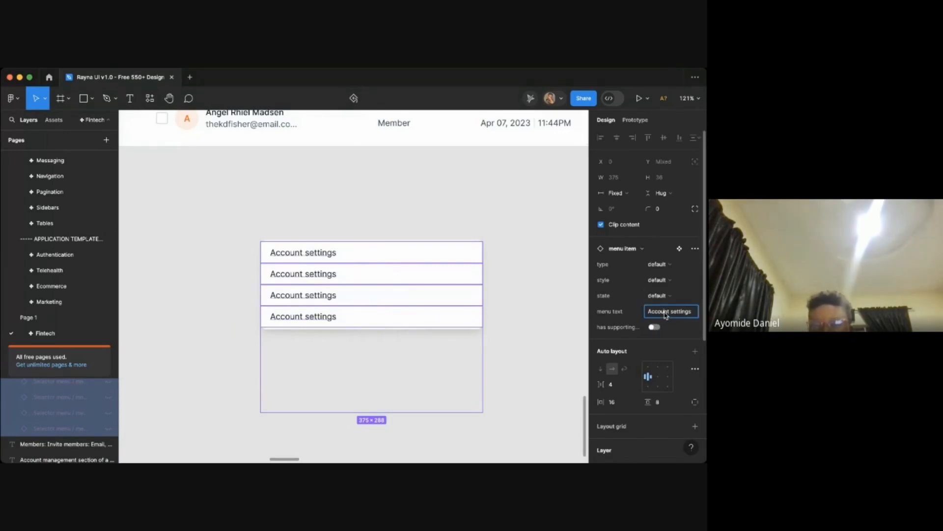
{"action": "left_click", "coordinate": [667, 315]}
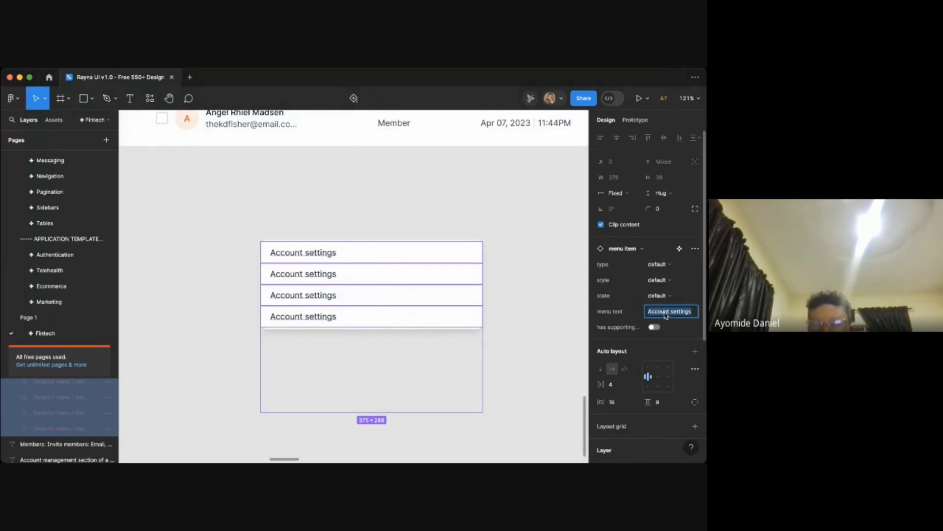
{"action": "left_click", "coordinate": [659, 280]}
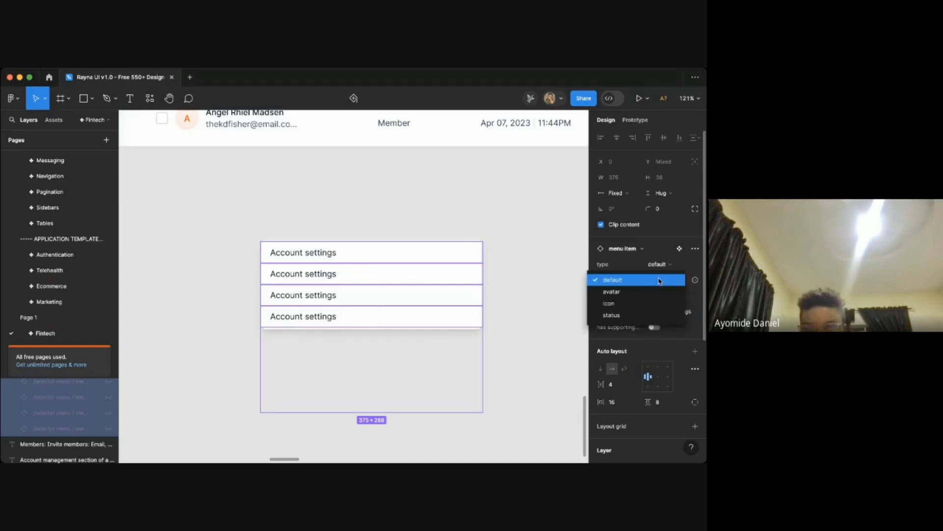
{"action": "left_click", "coordinate": [612, 281]}
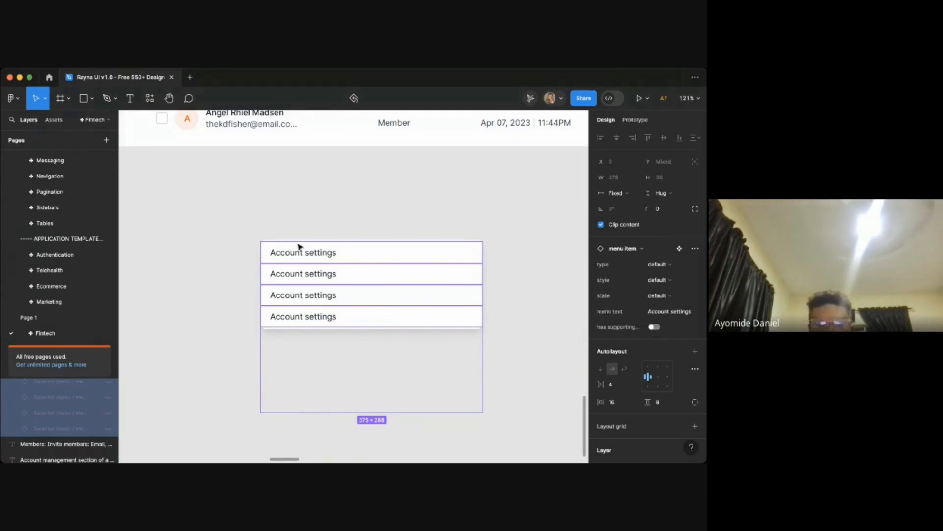
- Rename the first two menu items to All and Active
{"action": "left_click", "coordinate": [309, 175]}
{"action": "key", "text": "t"}
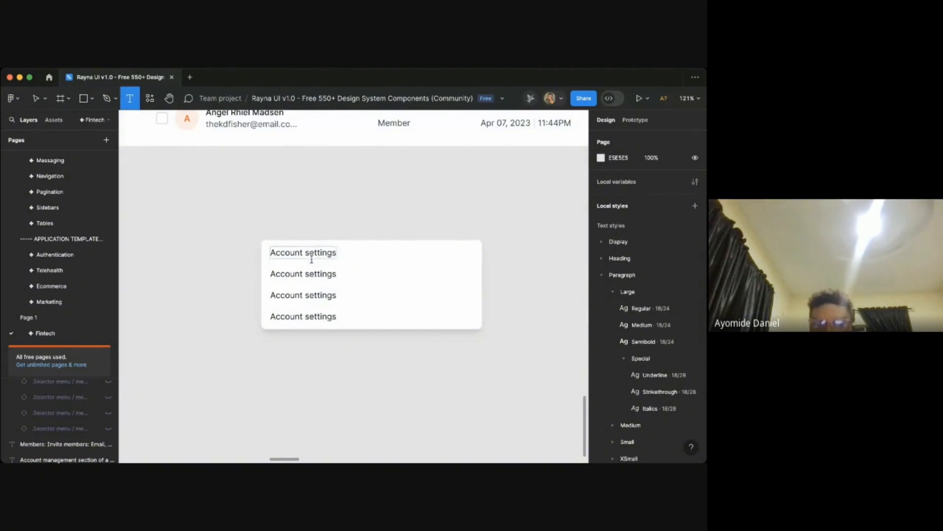
{"action": "left_click", "coordinate": [311, 255]}
{"action": "left_click", "coordinate": [324, 254], "text": "super"}
{"action": "double_click", "coordinate": [324, 254]}
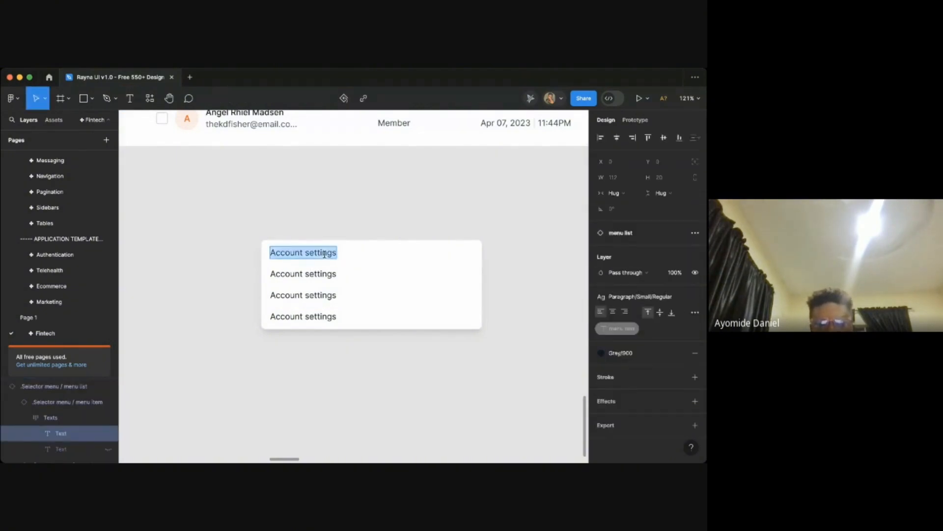
{"action": "type", "text": "All"}
{"action": "double_click", "coordinate": [321, 270]}
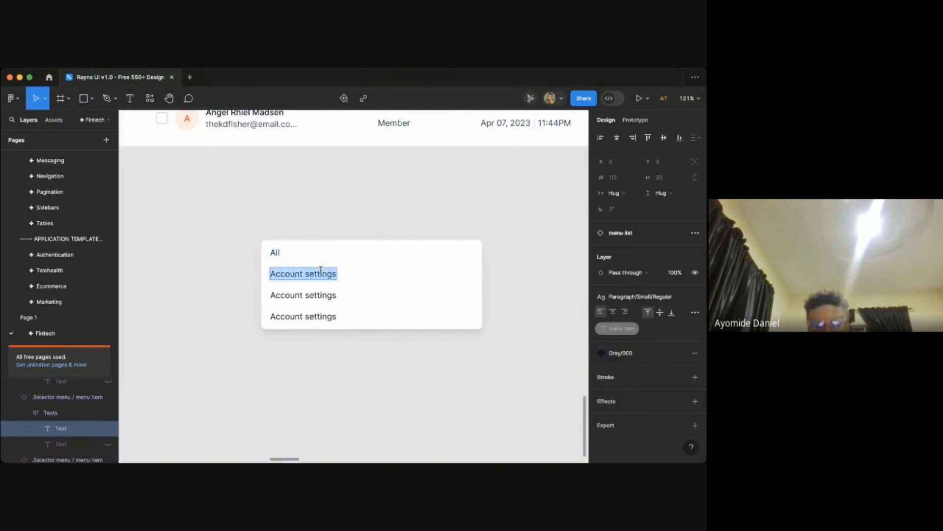
{"action": "type", "text": "Active"}
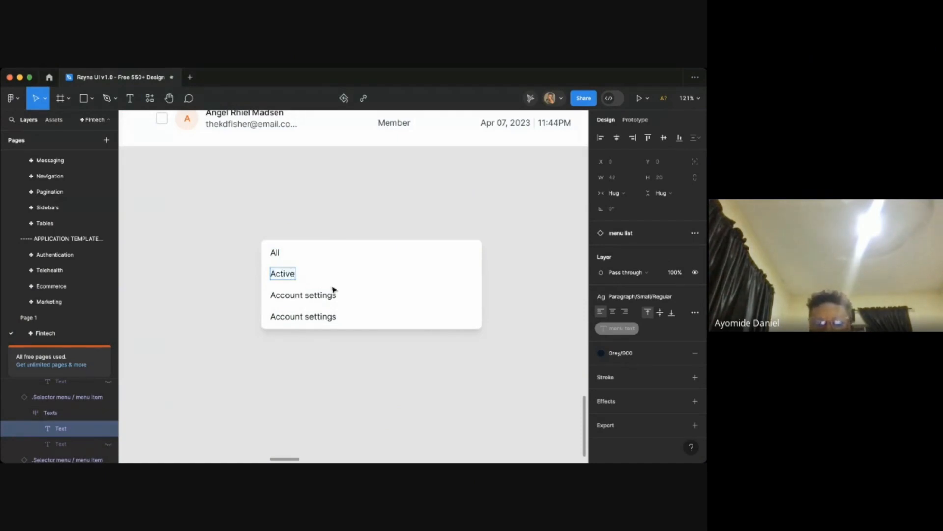
- Relabel the third and fourth menu items as Pending and Suspended
{"action": "double_click", "coordinate": [310, 294]}
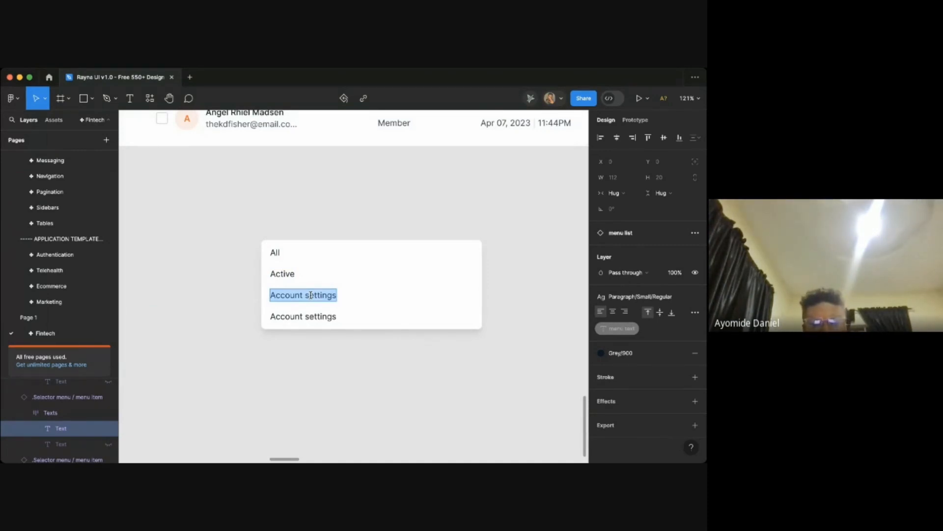
{"action": "type", "text": "Suspended"}
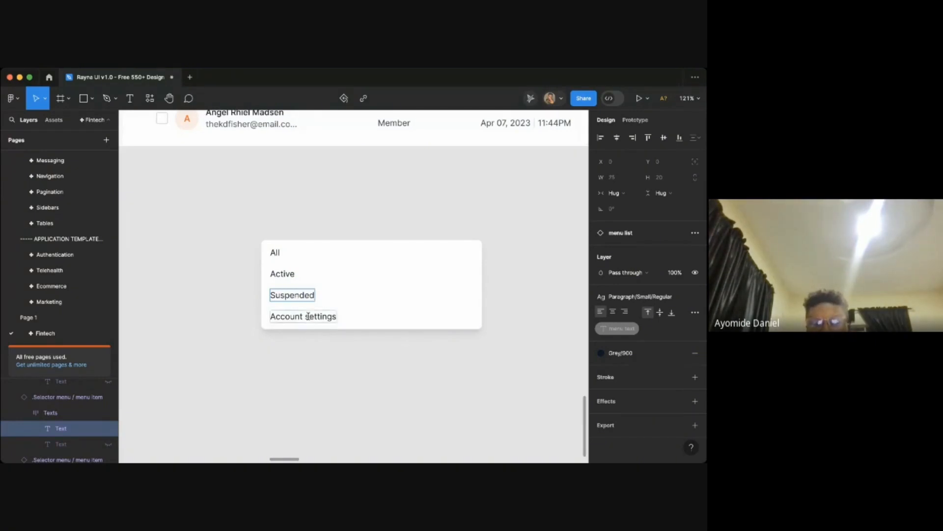
{"action": "double_click", "coordinate": [310, 317]}
{"action": "type", "text": "Pen"}
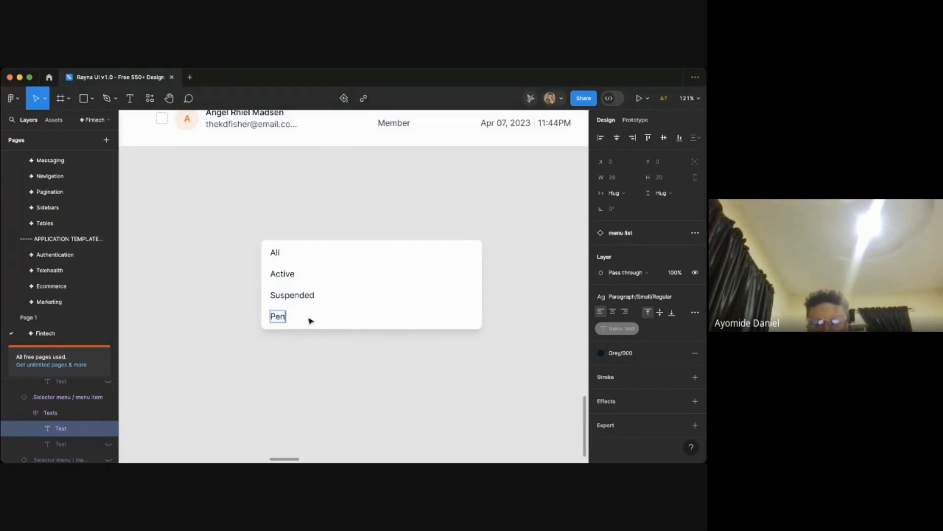
{"action": "double_click", "coordinate": [303, 296]}
{"action": "type", "text": "Pending"}
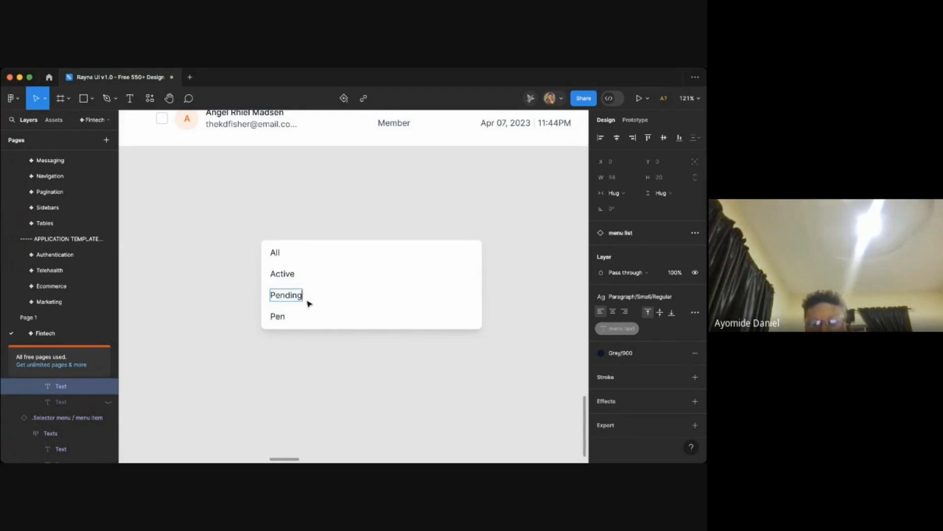
{"action": "double_click", "coordinate": [279, 315]}
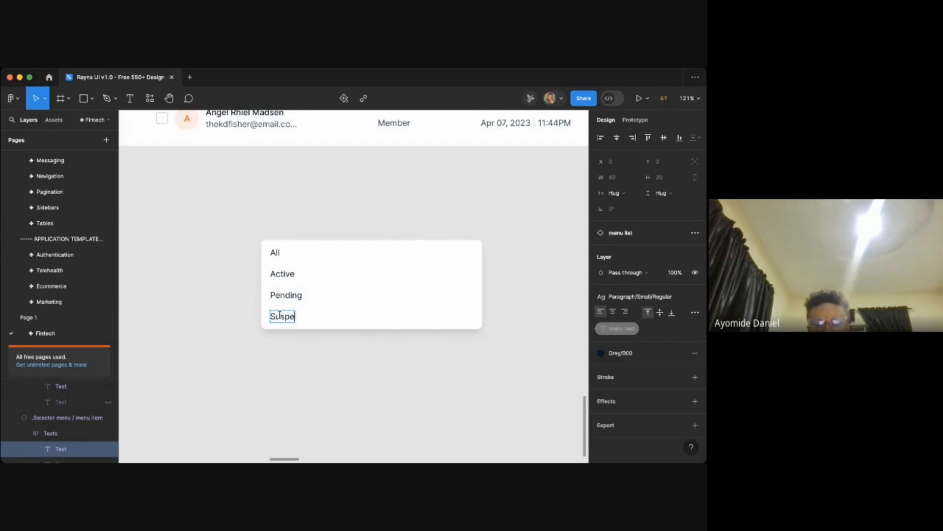
{"action": "left_click", "coordinate": [291, 364]}
{"action": "left_click", "coordinate": [343, 361]}
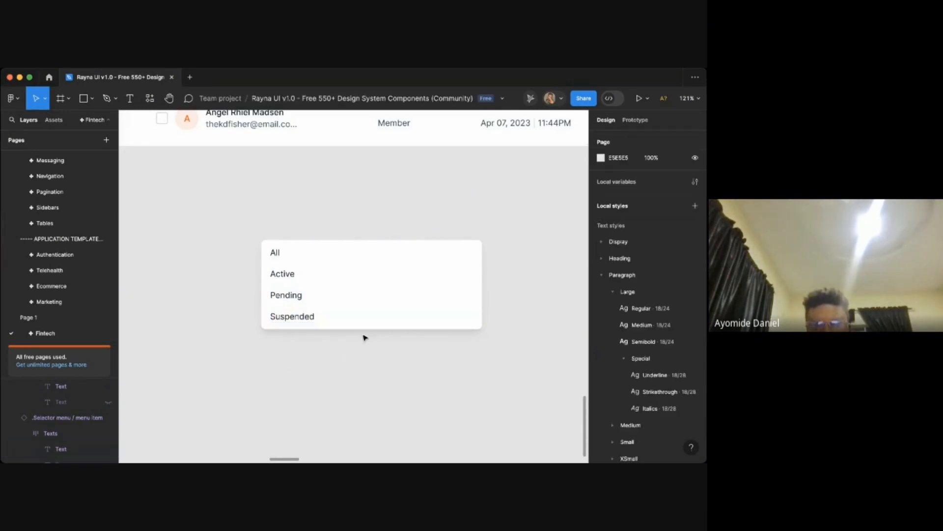
{"action": "left_click", "coordinate": [376, 314]}
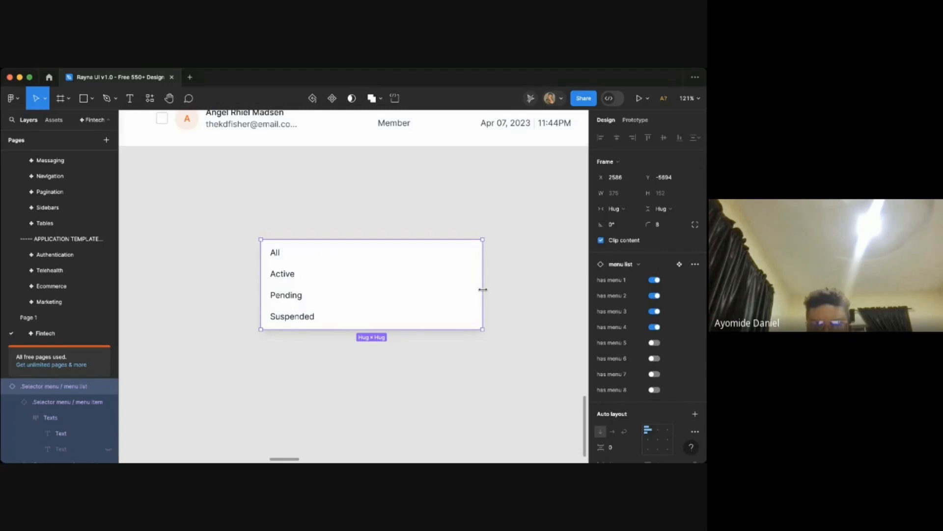
{"action": "left_click_drag", "start_coordinate": [482, 290], "coordinate": [343, 281]}
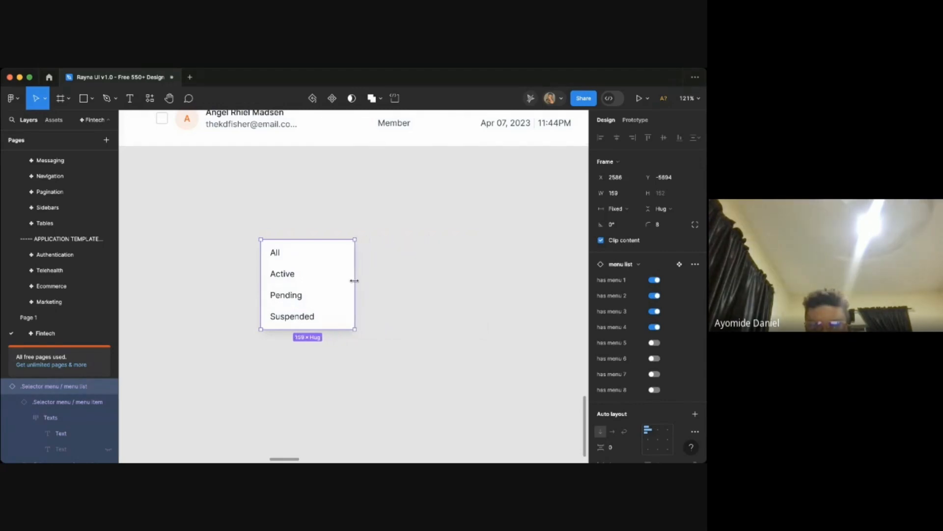
{"action": "left_click", "coordinate": [622, 212]}
{"action": "left_click", "coordinate": [627, 219]}
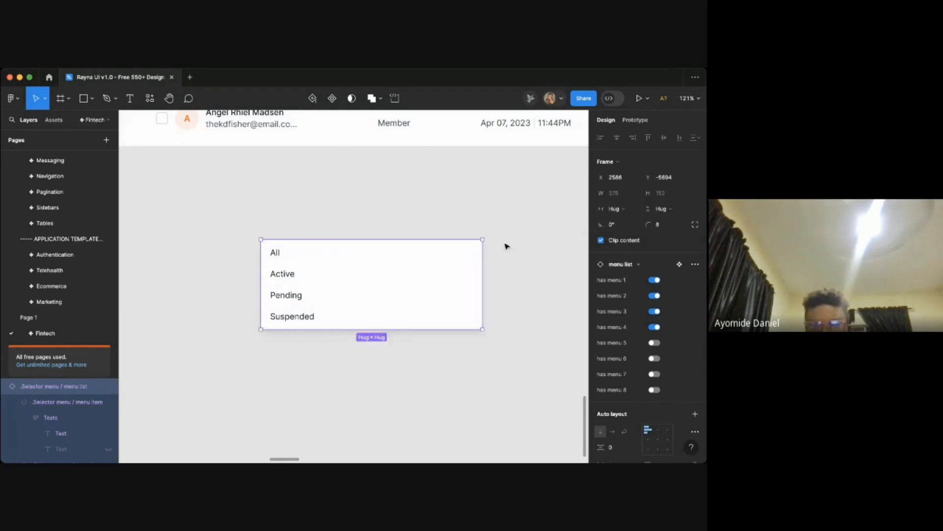
- Narrow the menu list to about 139 px wide and set its menu items to fill the container width
{"action": "left_click", "coordinate": [500, 275]}
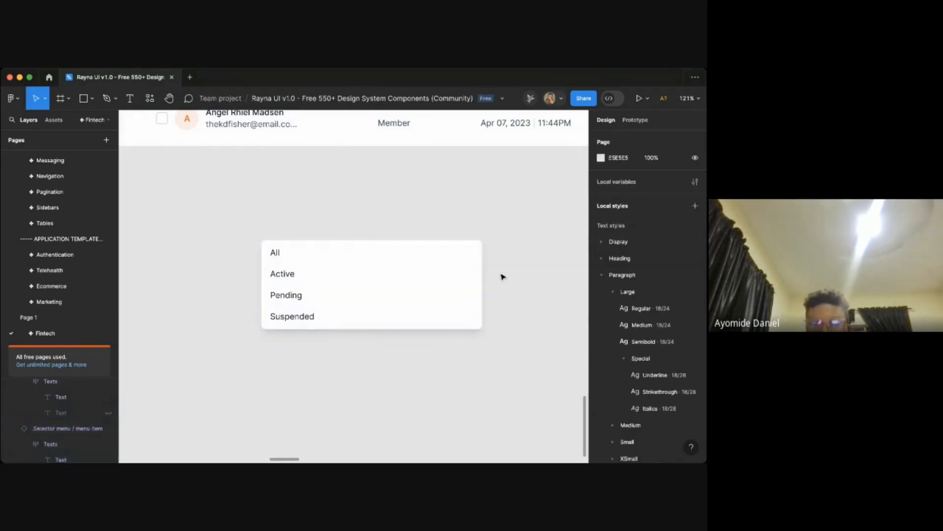
{"action": "left_click", "coordinate": [460, 288]}
{"action": "left_click", "coordinate": [489, 293]}
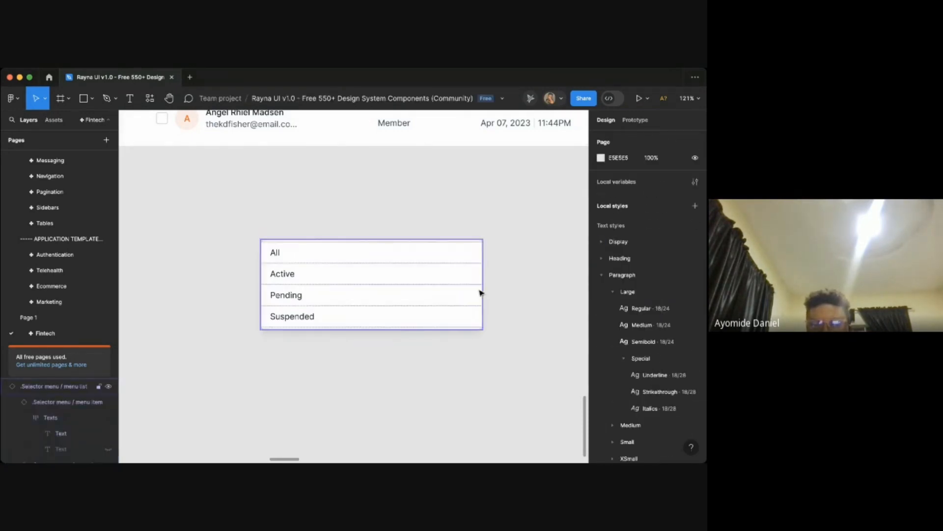
{"action": "left_click", "coordinate": [480, 290]}
{"action": "left_click_drag", "start_coordinate": [481, 289], "coordinate": [342, 291]}
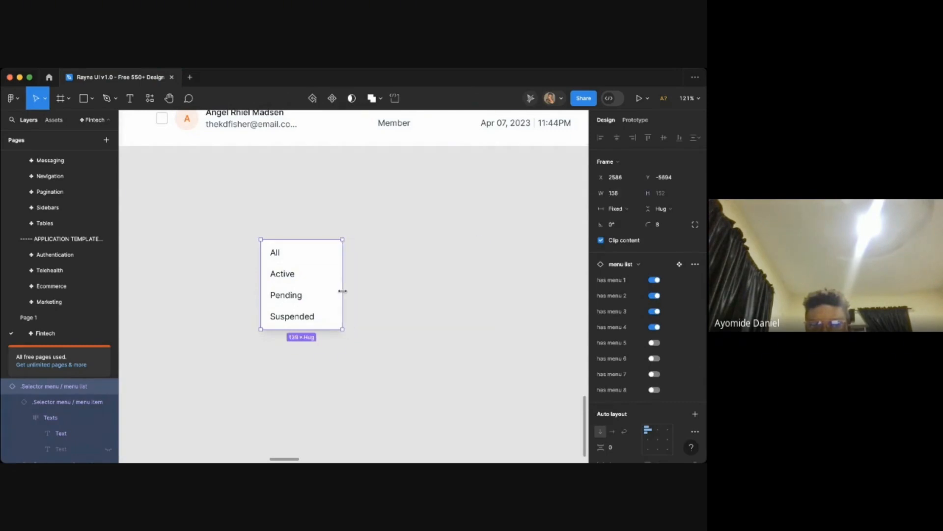
{"action": "left_click", "coordinate": [388, 298]}
{"action": "left_click", "coordinate": [299, 302]}
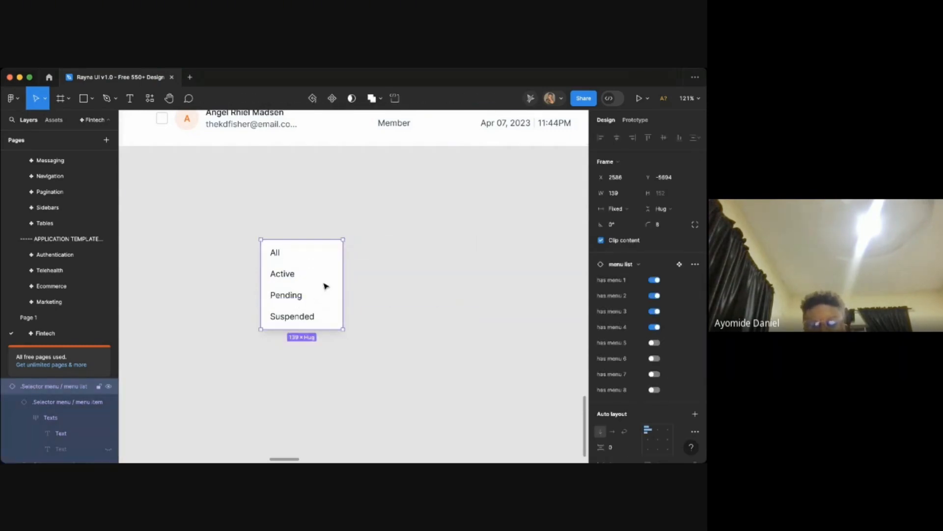
{"action": "key", "text": "Return"}
{"action": "left_click", "coordinate": [615, 193]}
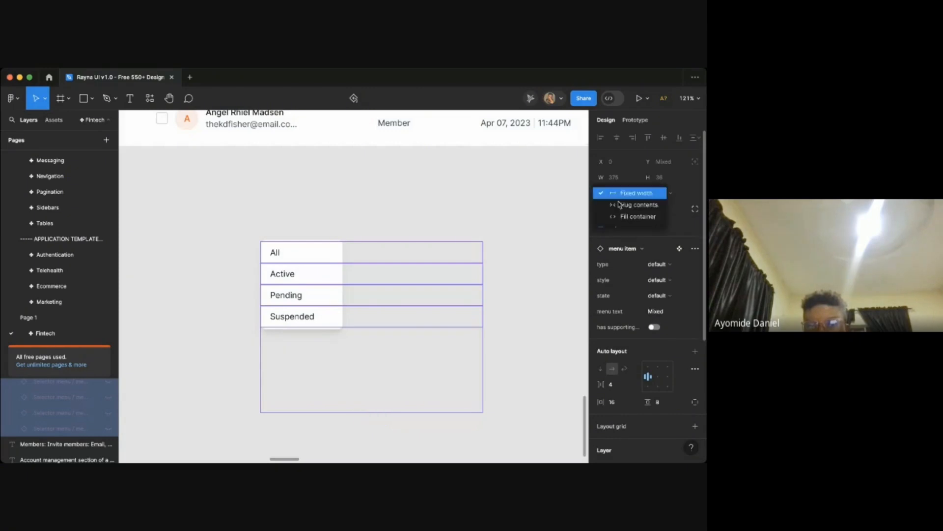
{"action": "left_click", "coordinate": [638, 216]}
{"action": "key", "text": "Escape"}
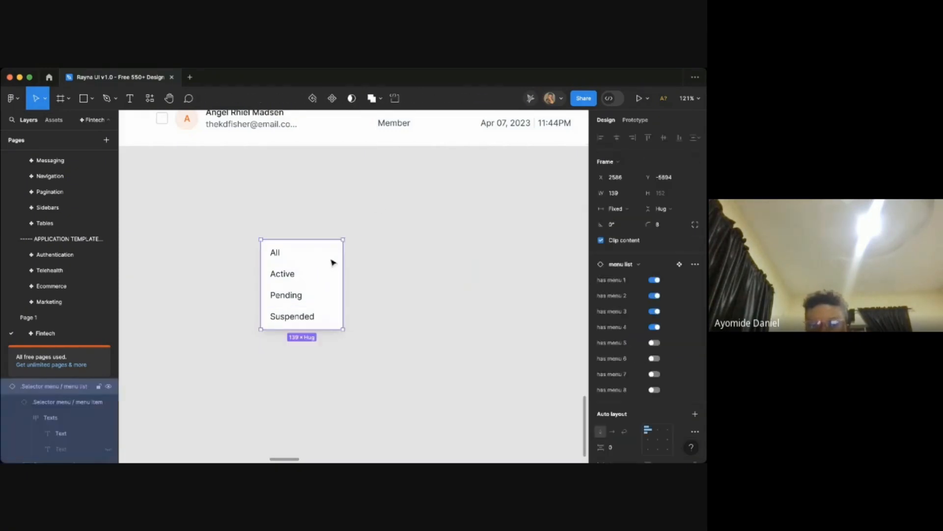
- Move the status menu onto the Members page frame near the bottom of the sidebar
{"action": "scroll", "coordinate": [338, 264], "scroll_direction": "down", "scroll_amount": 8}
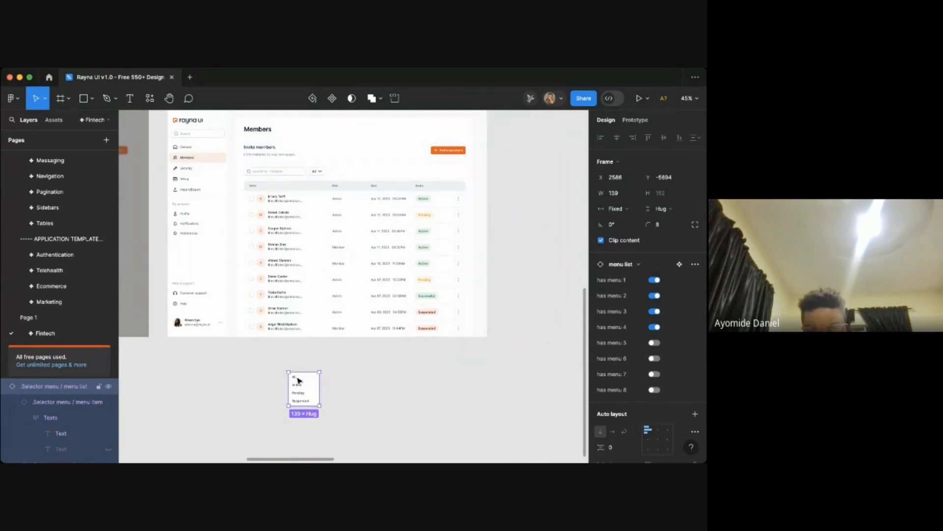
{"action": "left_click_drag", "start_coordinate": [306, 392], "coordinate": [232, 326]}
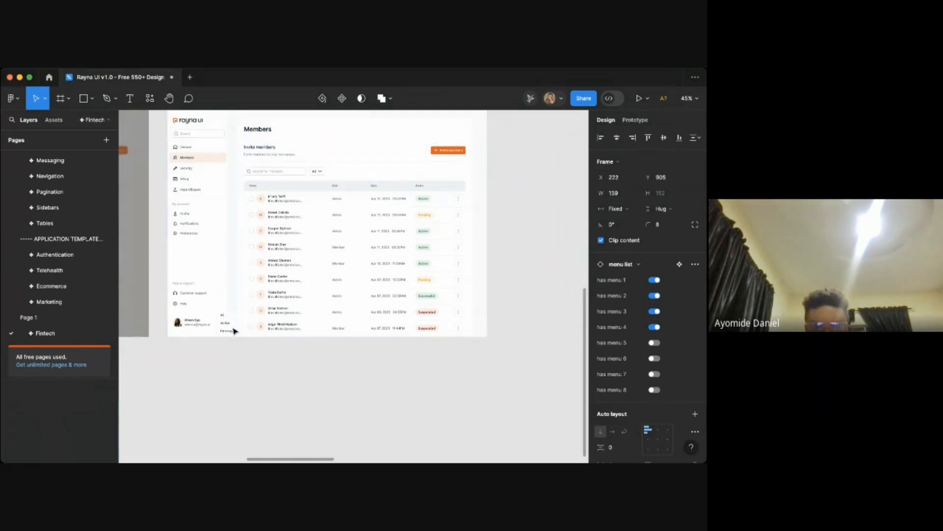
- Align the status menu to the top and horizontal centre of the Members content frame
{"action": "scroll", "coordinate": [236, 330], "scroll_direction": "up", "scroll_amount": 4}
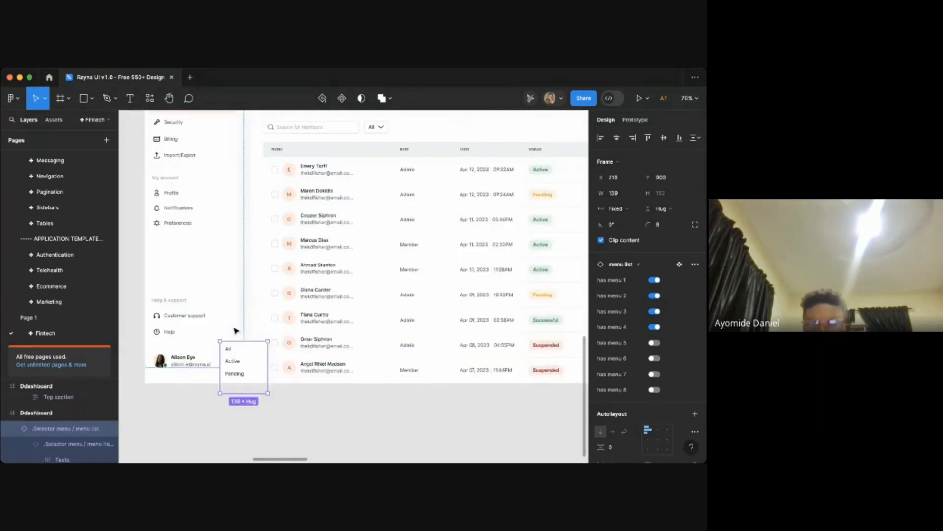
{"action": "left_click", "coordinate": [647, 138]}
{"action": "left_click", "coordinate": [617, 137]}
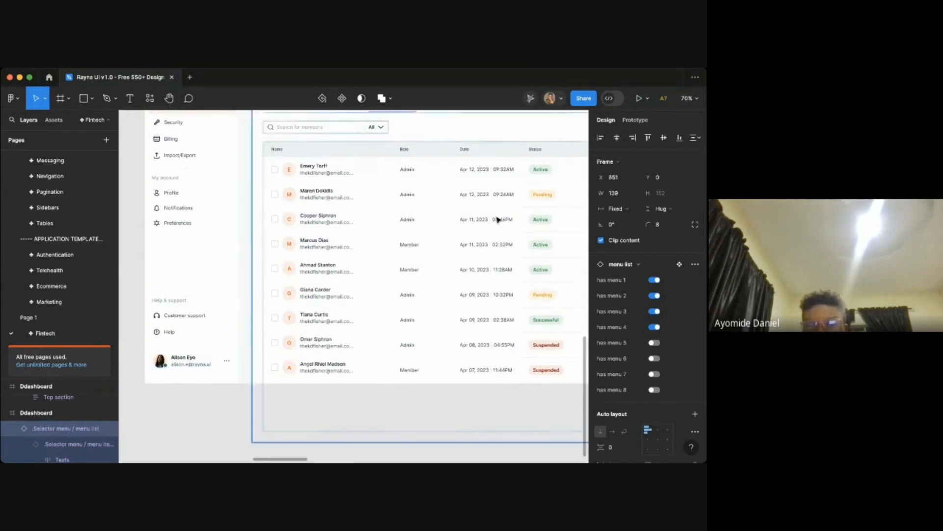
{"action": "scroll", "coordinate": [497, 220], "scroll_direction": "up", "scroll_amount": 3}
{"action": "left_click", "coordinate": [472, 211]}
{"action": "scroll", "coordinate": [473, 211], "scroll_direction": "up", "scroll_amount": 2}
{"action": "scroll", "coordinate": [477, 211], "scroll_direction": "up", "scroll_amount": 1}
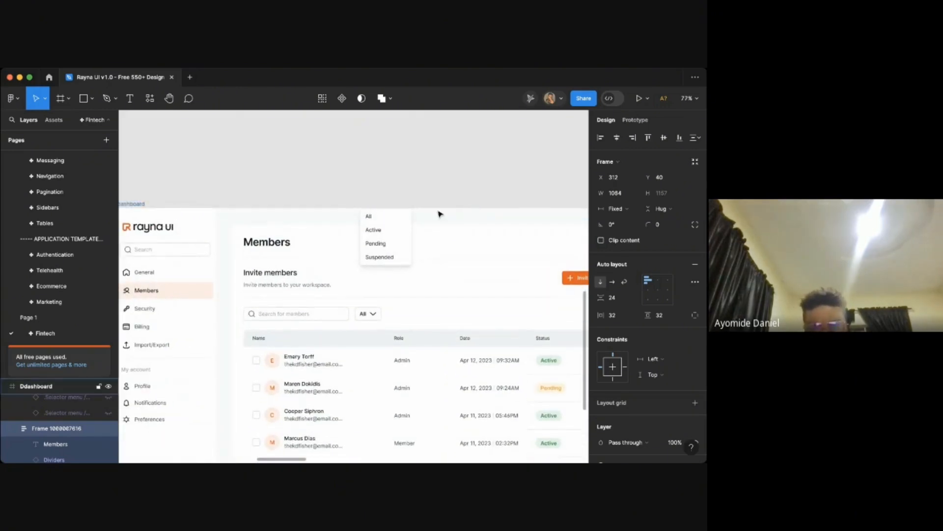
- Nudge the status menu downward until it sits just below the All filter button
{"action": "left_click", "coordinate": [407, 220]}
{"action": "key", "text": "shift+Down"}
{"action": "key", "text": "shift+Down"}
{"action": "key", "text": "shift+Down"}
{"action": "key", "text": "shift+Down"}
{"action": "key", "text": "shift+Down"}
{"action": "key", "text": "shift+Down"}
{"action": "key", "text": "shift+Down"}
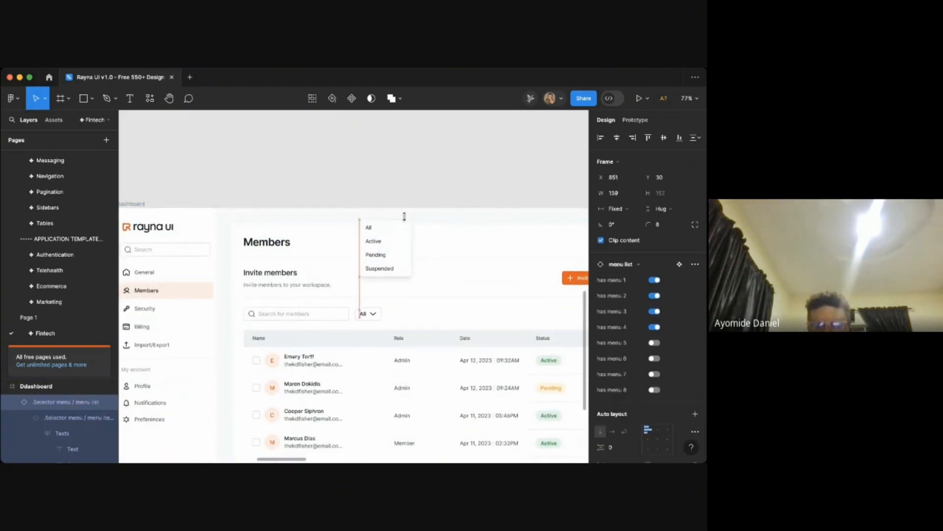
{"action": "key", "text": "shift+Down"}
{"action": "key", "text": "shift+Down"}
{"action": "key", "text": "shift+Down"}
{"action": "key", "text": "shift+Down"}
{"action": "key", "text": "shift+Down"}
{"action": "key", "text": "shift+Down"}
{"action": "key", "text": "shift+Down"}
{"action": "key", "text": "shift+Down"}
{"action": "key", "text": "shift+Down"}
{"action": "key", "text": "shift+Down"}
{"action": "key", "text": "shift+Down"}
{"action": "key", "text": "shift+Down"}
{"action": "key", "text": "shift+Down"}
{"action": "key", "text": "shift+Down"}
{"action": "key", "text": "shift+Down"}
{"action": "key", "text": "shift+Down"}
{"action": "key", "text": "shift+Down"}
{"action": "key", "text": "shift+Down"}
{"action": "key", "text": "shift+Down"}
{"action": "key", "text": "shift+Down"}
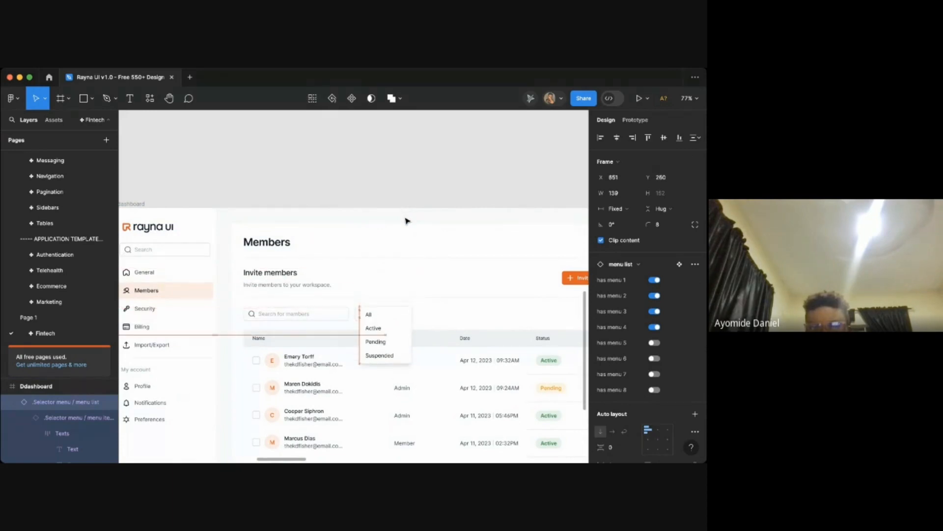
{"action": "key", "text": "shift+Down"}
{"action": "key", "text": "shift+Down"}
{"action": "key", "text": "shift+Down"}
{"action": "scroll", "coordinate": [410, 332], "scroll_direction": "up", "scroll_amount": 3}
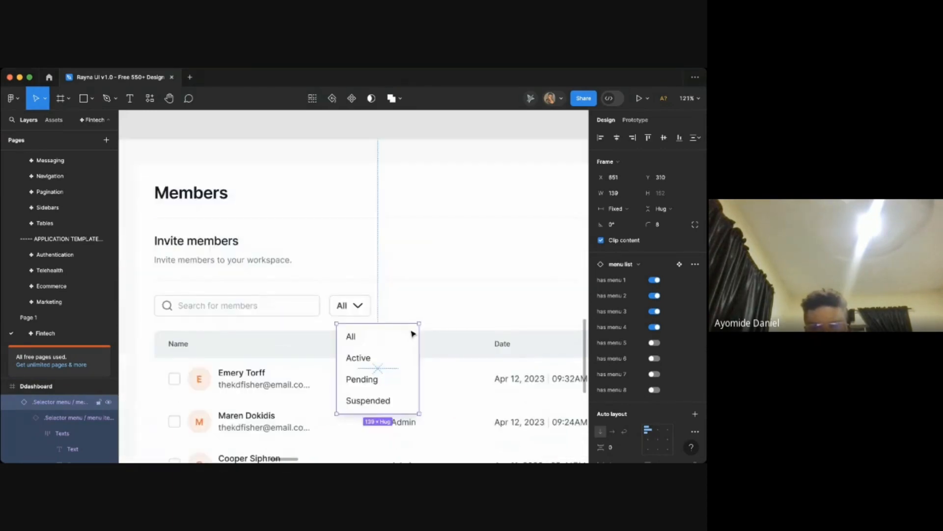
{"action": "scroll", "coordinate": [394, 322], "scroll_direction": "up", "scroll_amount": 4}
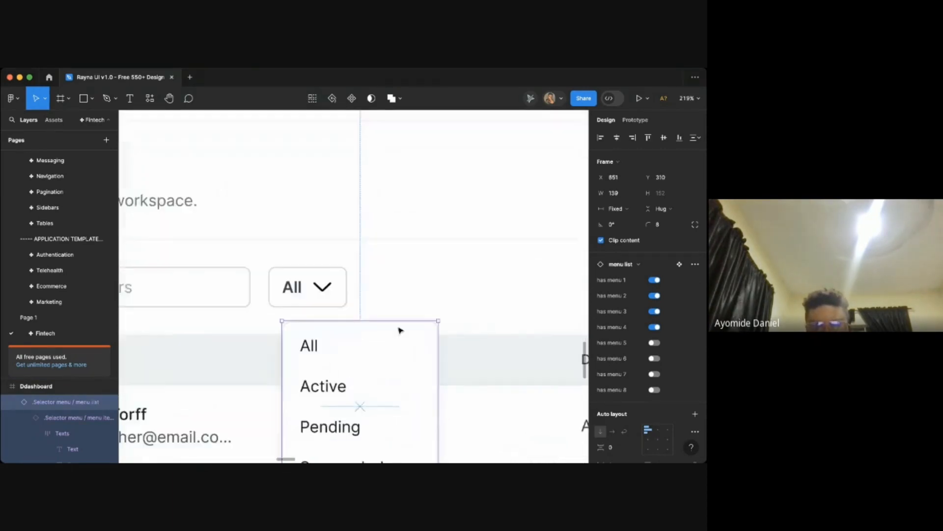
- Fine-tune the menu's position so its left edge lines up under the All filter button
{"action": "key", "text": "shift+Left"}
{"action": "key", "text": "Left"}
{"action": "key", "text": "Up"}
{"action": "key", "text": "Up"}
{"action": "key", "text": "Up"}
{"action": "key", "text": "Up"}
{"action": "key", "text": "Up"}
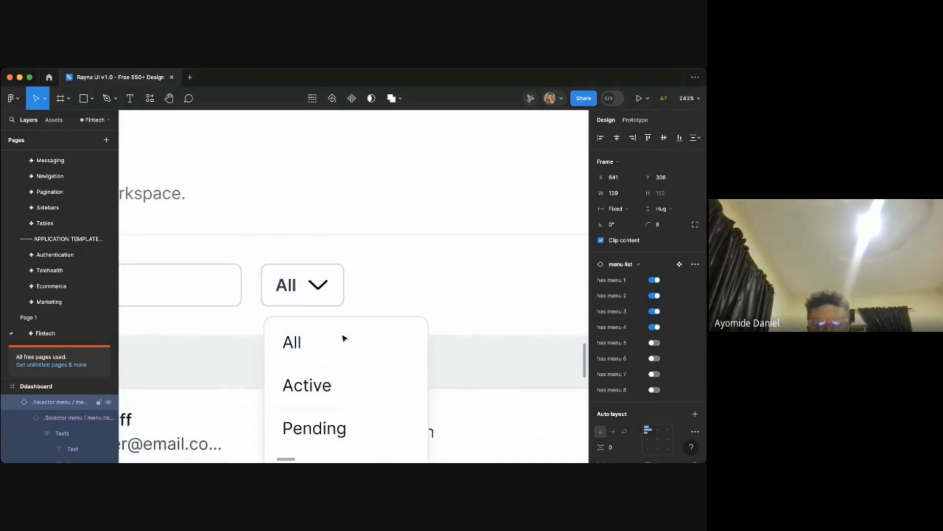
{"action": "key", "text": "Left"}
{"action": "key", "text": "Left"}
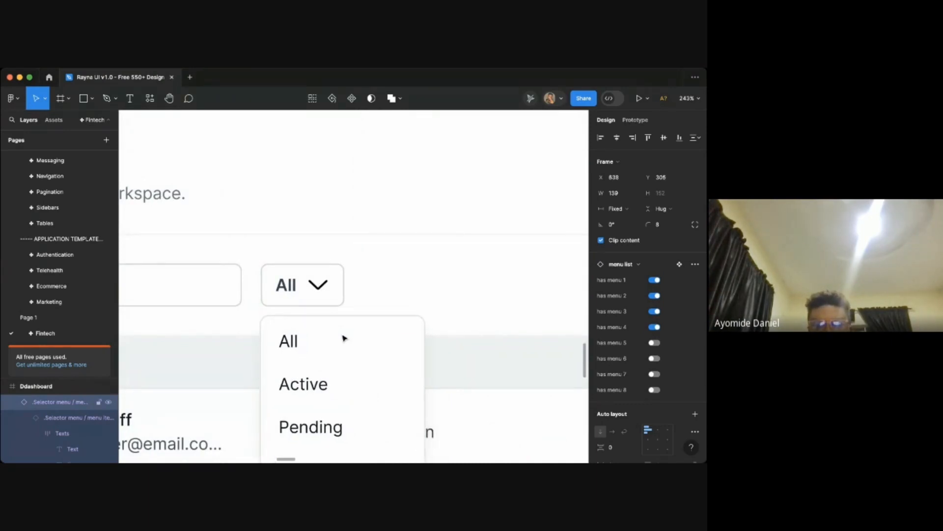
{"action": "key", "text": "Left"}
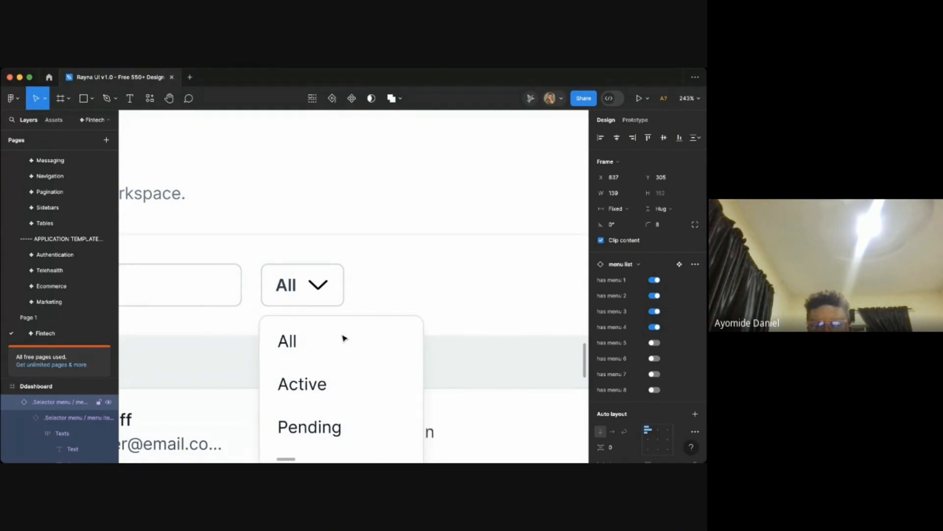
{"action": "key", "text": "Right"}
{"action": "key", "text": "Right"}
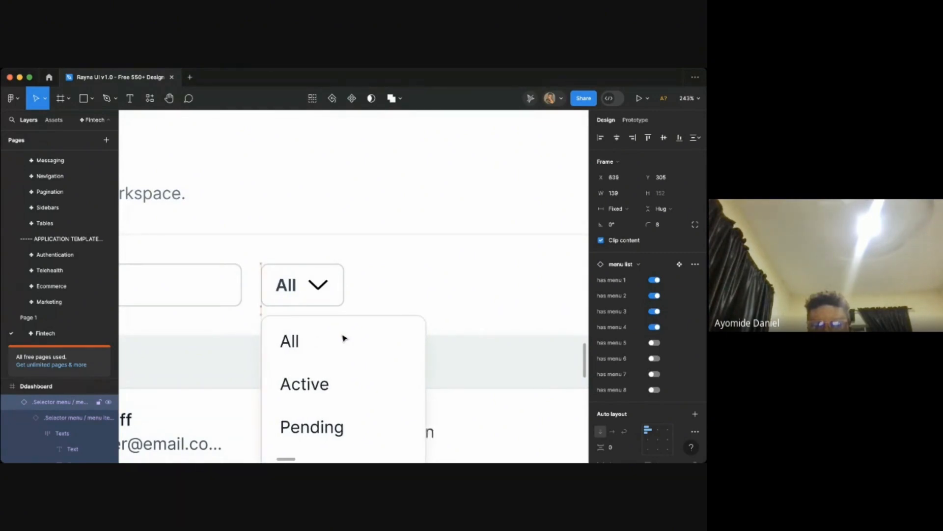
{"action": "key", "text": "Up"}
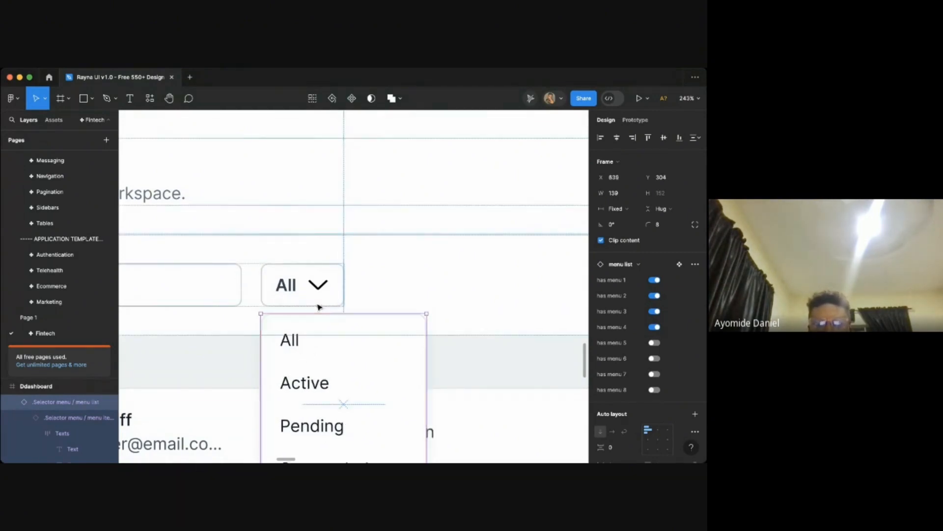
- Try the focused and then the hover state on the All menu item
{"action": "scroll", "coordinate": [374, 366], "scroll_direction": "down", "scroll_amount": 10}
{"action": "left_click", "coordinate": [486, 266]}
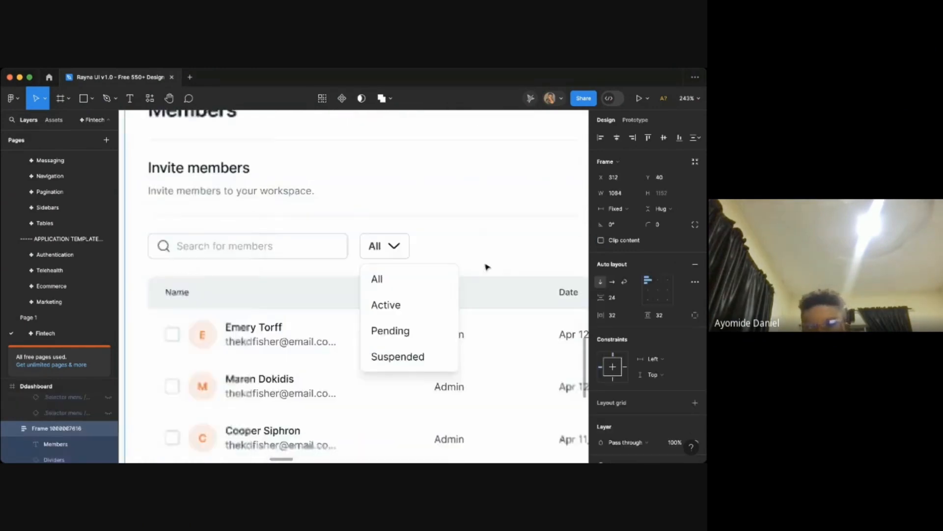
{"action": "scroll", "coordinate": [494, 126], "scroll_direction": "right", "scroll_amount": 1}
{"action": "scroll", "coordinate": [494, 126], "scroll_direction": "up", "scroll_amount": 1}
{"action": "left_click", "coordinate": [435, 138]}
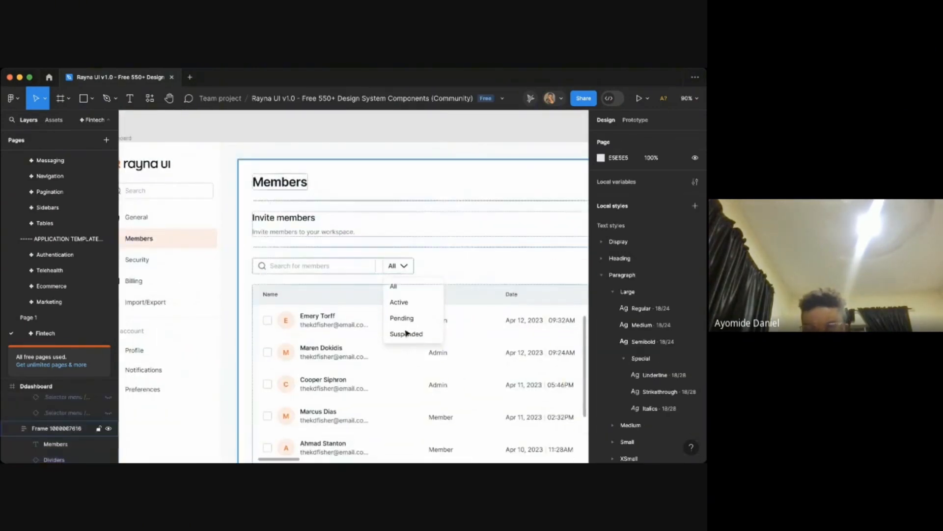
{"action": "scroll", "coordinate": [403, 327], "scroll_direction": "up", "scroll_amount": 5}
{"action": "left_click", "coordinate": [445, 237]}
{"action": "left_click", "coordinate": [445, 238]}
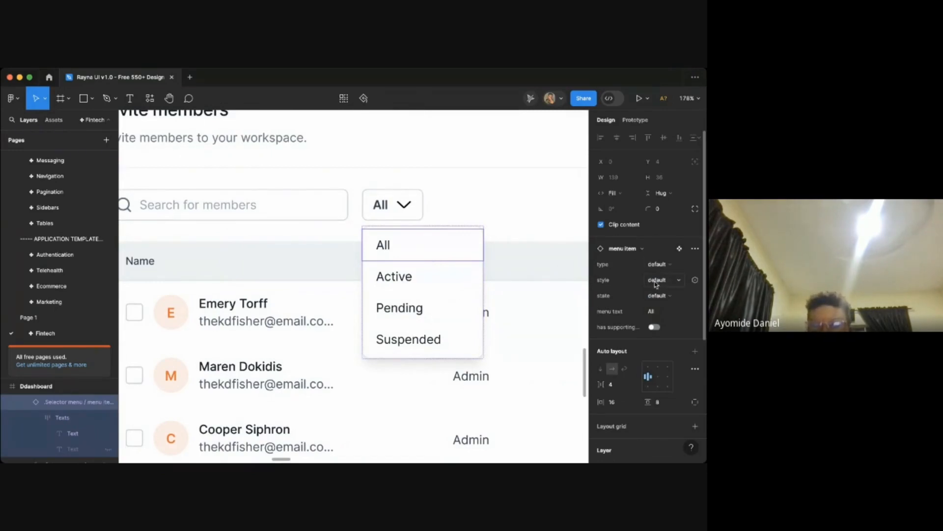
{"action": "left_click", "coordinate": [657, 296]}
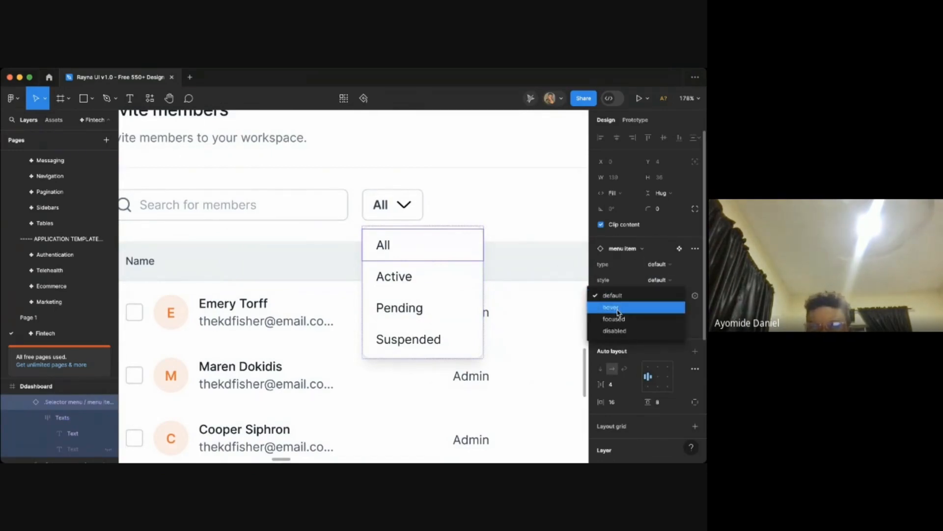
{"action": "left_click", "coordinate": [623, 319]}
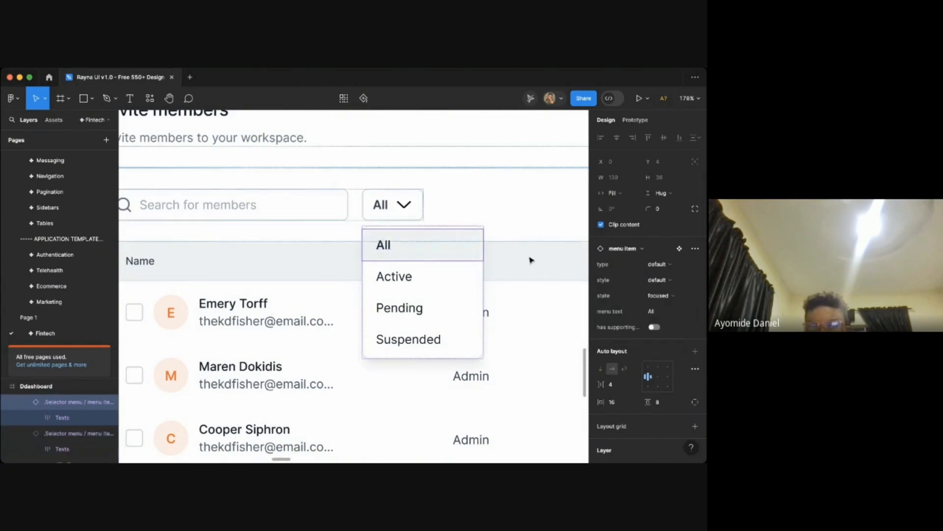
{"action": "left_click", "coordinate": [669, 296]}
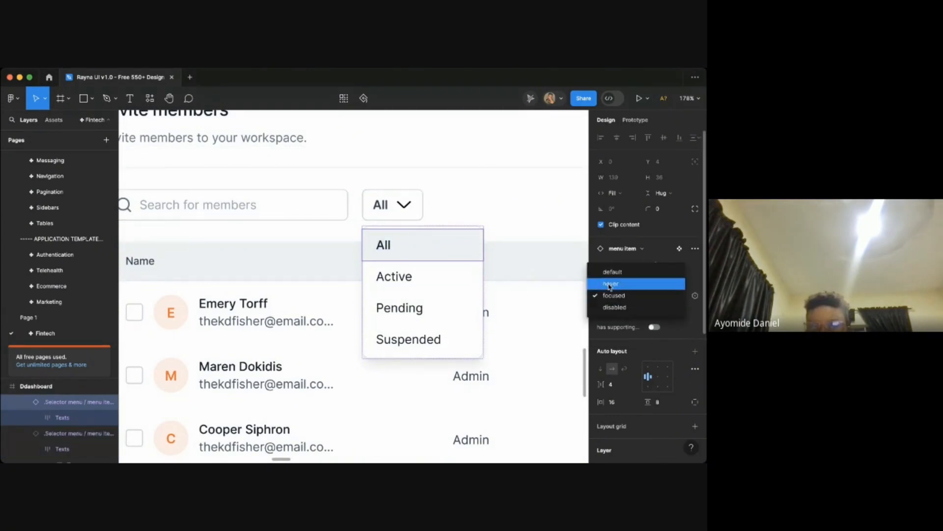
{"action": "left_click", "coordinate": [614, 281]}
{"action": "left_click", "coordinate": [550, 183]}
- Duplicate the Members dashboard frame and move the copy beside the original
{"action": "scroll", "coordinate": [487, 281], "scroll_direction": "down", "scroll_amount": 15}
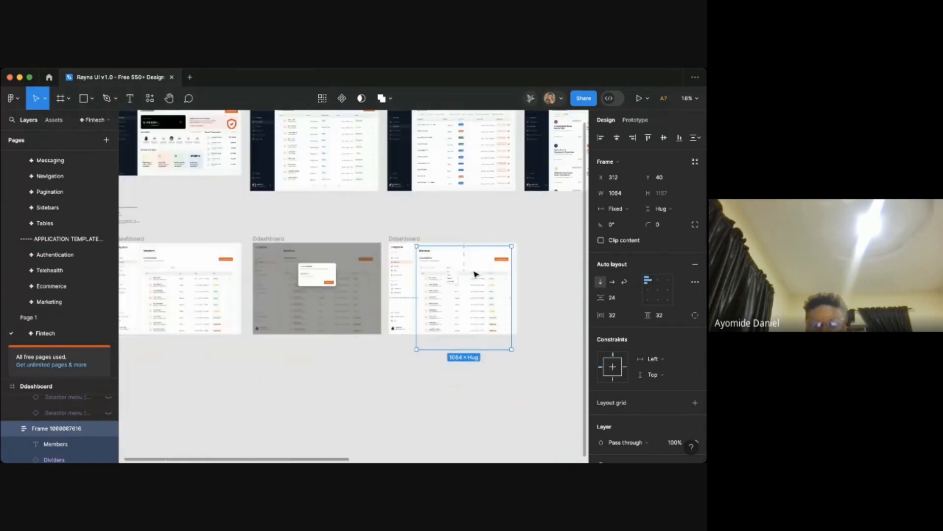
{"action": "left_click", "coordinate": [407, 239]}
{"action": "key", "text": "super+d"}
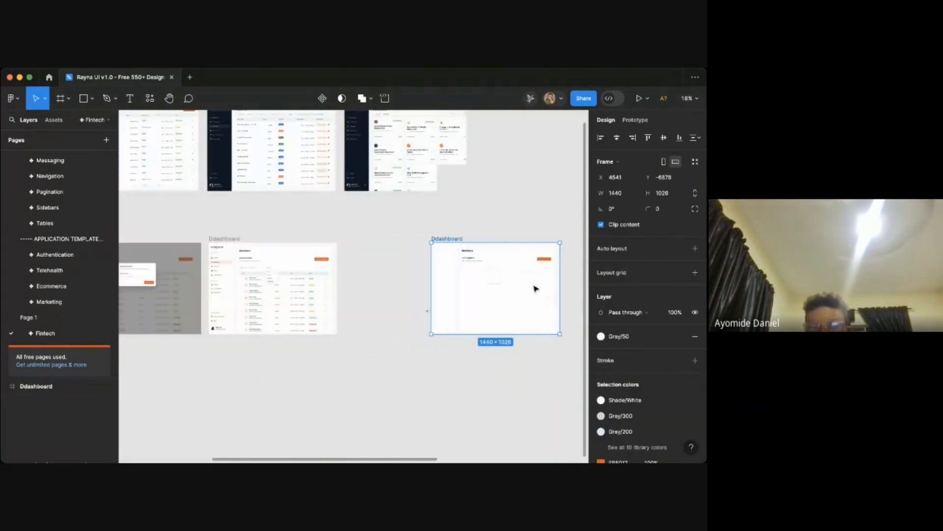
{"action": "scroll", "coordinate": [434, 275], "scroll_direction": "up", "scroll_amount": 2}
{"action": "left_click_drag", "start_coordinate": [396, 292], "coordinate": [424, 323]}
{"action": "left_click", "coordinate": [423, 322]}
{"action": "left_click", "coordinate": [445, 231]}
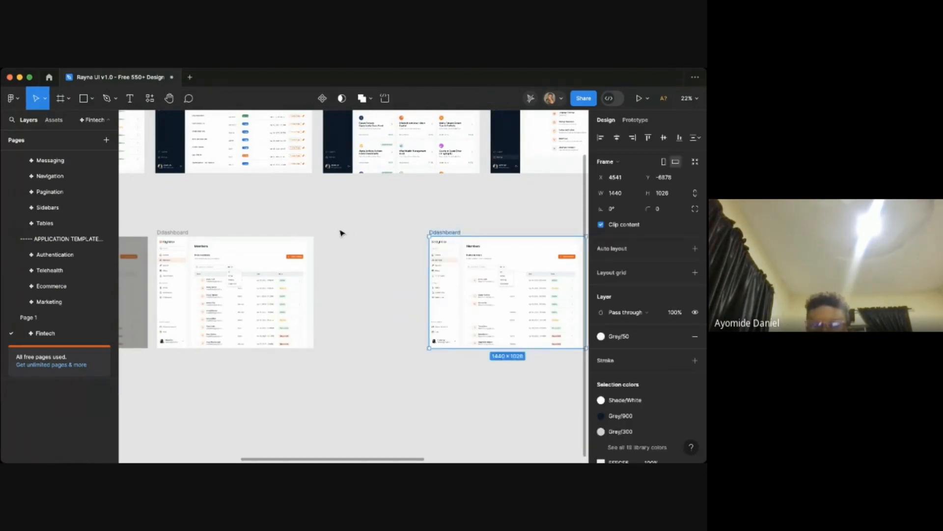
{"action": "left_click_drag", "start_coordinate": [445, 232], "coordinate": [343, 233]}
- Inspect the duplicated frame's members table and status dropdown
{"action": "scroll", "coordinate": [459, 312], "scroll_direction": "up", "scroll_amount": 10, "text": "ctrl"}
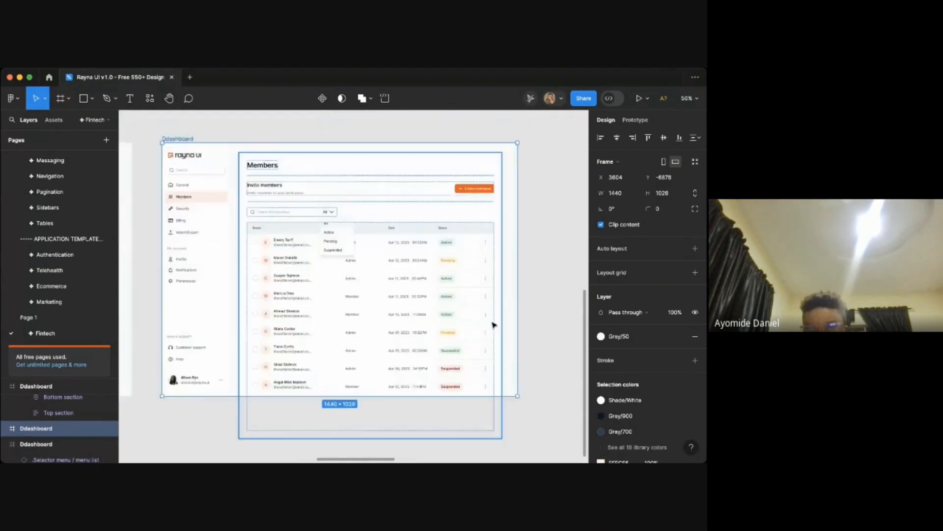
{"action": "scroll", "coordinate": [467, 338], "scroll_direction": "down", "scroll_amount": 8, "text": "ctrl"}
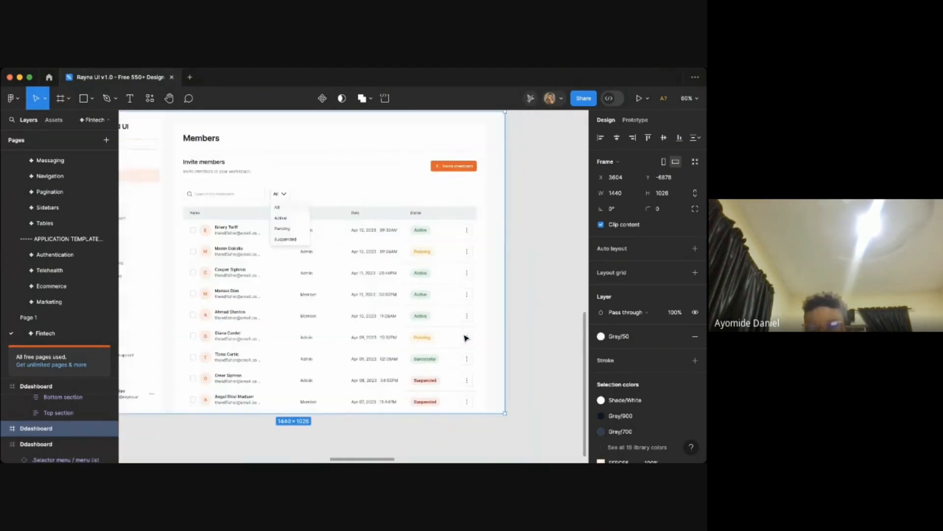
{"action": "scroll", "coordinate": [412, 292], "scroll_direction": "up", "scroll_amount": 1, "text": "ctrl"}
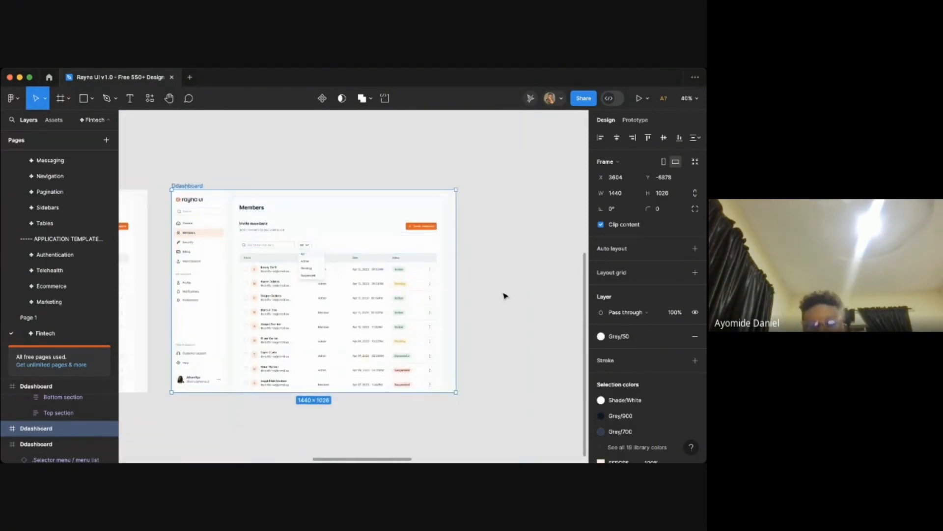
{"action": "left_click", "coordinate": [504, 295]}
{"action": "scroll", "coordinate": [462, 296], "scroll_direction": "up", "scroll_amount": 5, "text": "ctrl"}
{"action": "scroll", "coordinate": [462, 296], "scroll_direction": "left", "scroll_amount": 1}
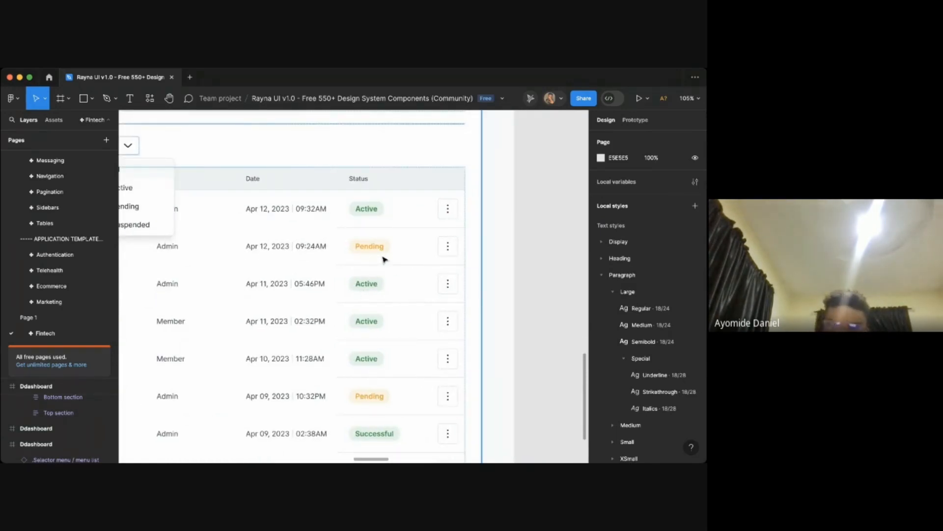
{"action": "scroll", "coordinate": [493, 301], "scroll_direction": "left", "scroll_amount": 1}
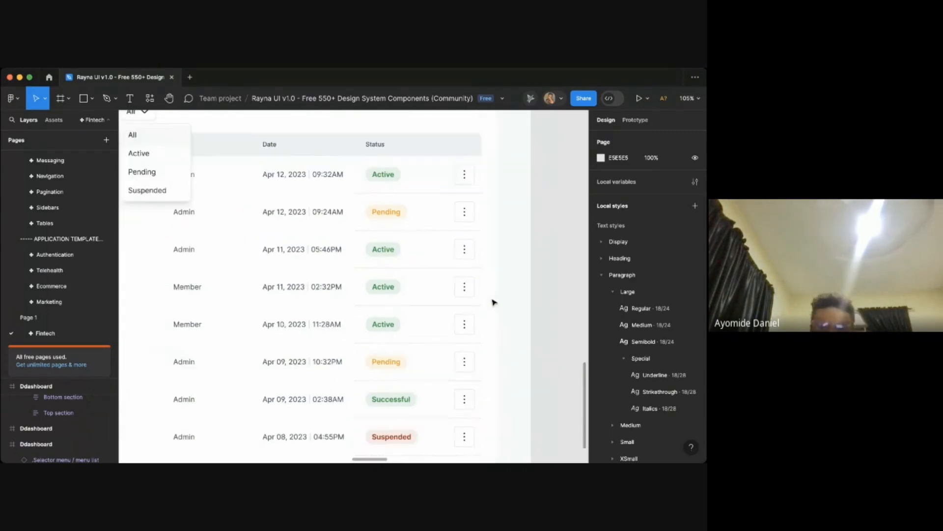
{"action": "scroll", "coordinate": [456, 388], "scroll_direction": "down", "scroll_amount": 3}
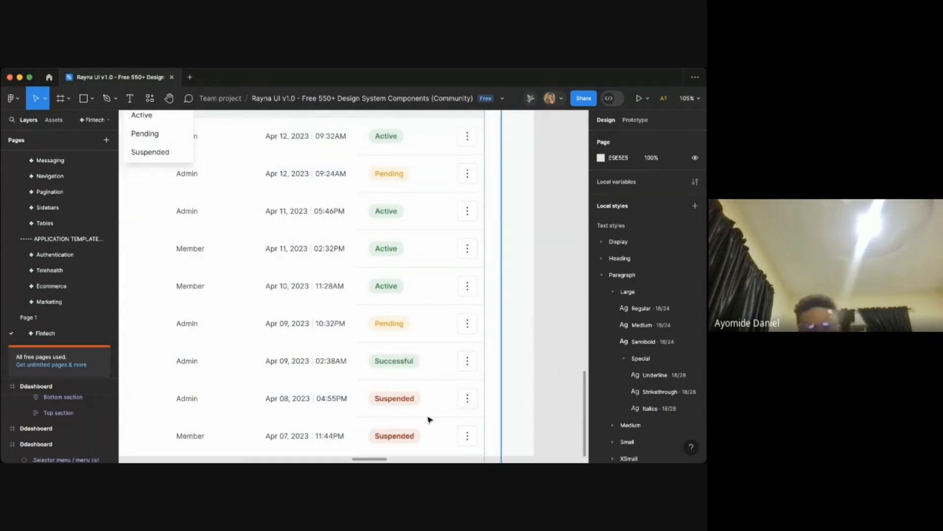
{"action": "scroll", "coordinate": [432, 419], "scroll_direction": "down", "scroll_amount": 10}
{"action": "scroll", "coordinate": [432, 419], "scroll_direction": "up", "scroll_amount": 5}
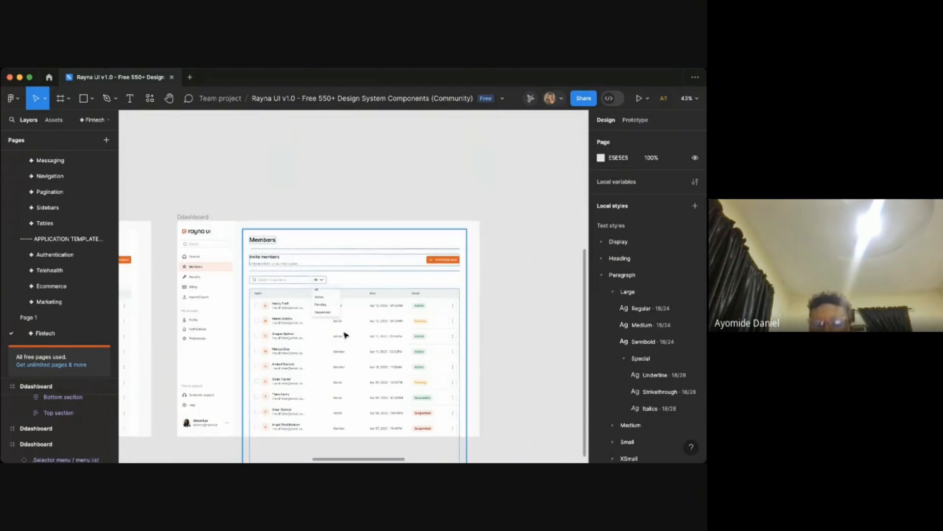
- Align the copied status menu to the right edge of the content frame
{"action": "left_click", "coordinate": [328, 314]}
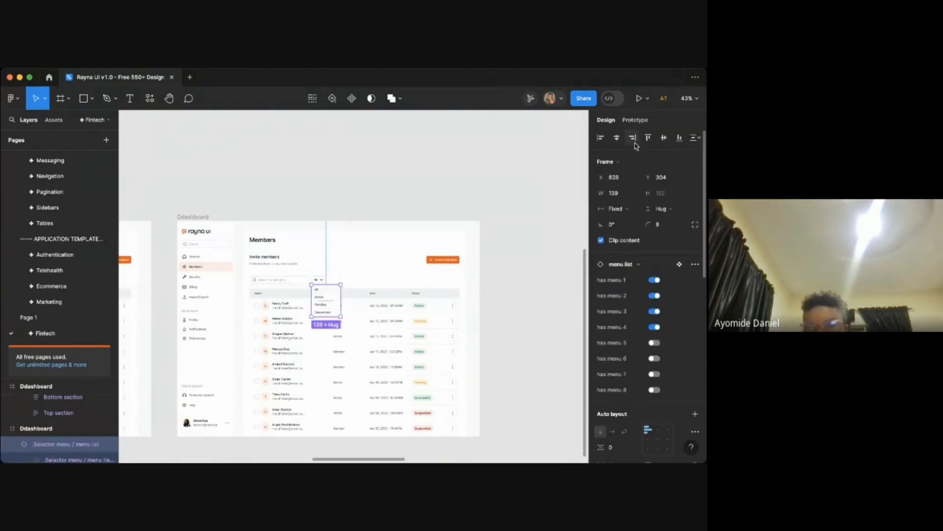
{"action": "left_click", "coordinate": [633, 137]}
{"action": "scroll", "coordinate": [484, 286], "scroll_direction": "up", "scroll_amount": 3}
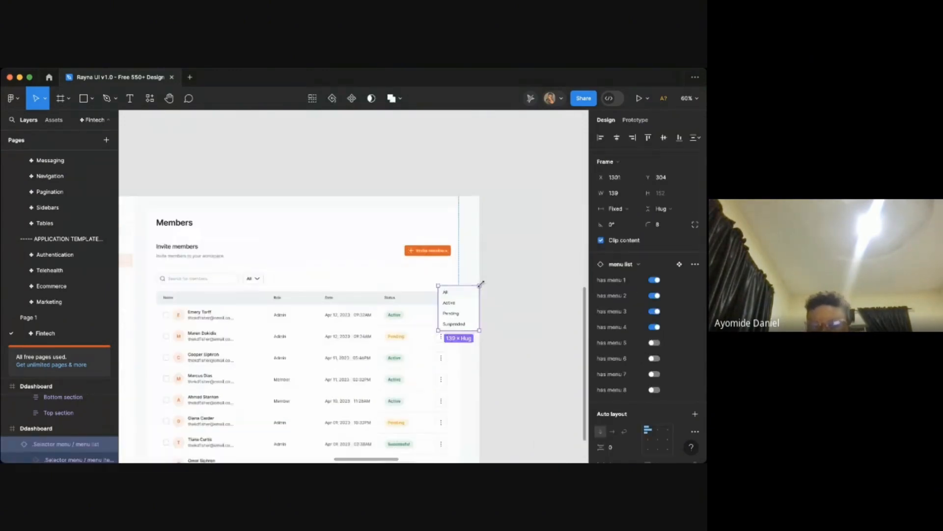
{"action": "scroll", "coordinate": [484, 285], "scroll_direction": "down", "scroll_amount": 1}
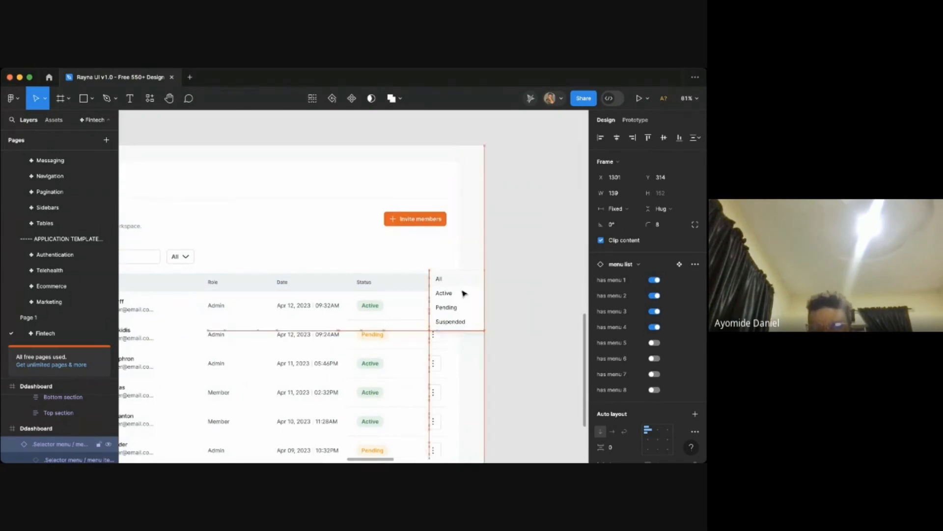
- Nudge the copied menu down and right so it sits under the second row's action button
{"action": "key", "text": "shift+Down"}
{"action": "key", "text": "shift+Down"}
{"action": "key", "text": "shift+Down"}
{"action": "key", "text": "shift+Down"}
{"action": "key", "text": "shift+Down"}
{"action": "key", "text": "shift+Down"}
{"action": "key", "text": "shift+Down"}
{"action": "key", "text": "shift+Down"}
{"action": "key", "text": "shift+Down"}
{"action": "key", "text": "shift+Down"}
{"action": "key", "text": "shift+Down"}
{"action": "key", "text": "shift+Down"}
{"action": "key", "text": "shift+Down"}
{"action": "key", "text": "shift+Down"}
{"action": "key", "text": "shift+Down"}
{"action": "key", "text": "shift+Down"}
{"action": "key", "text": "shift+Down"}
{"action": "key", "text": "shift+Down"}
{"action": "key", "text": "shift+Down"}
{"action": "key", "text": "shift+Down"}
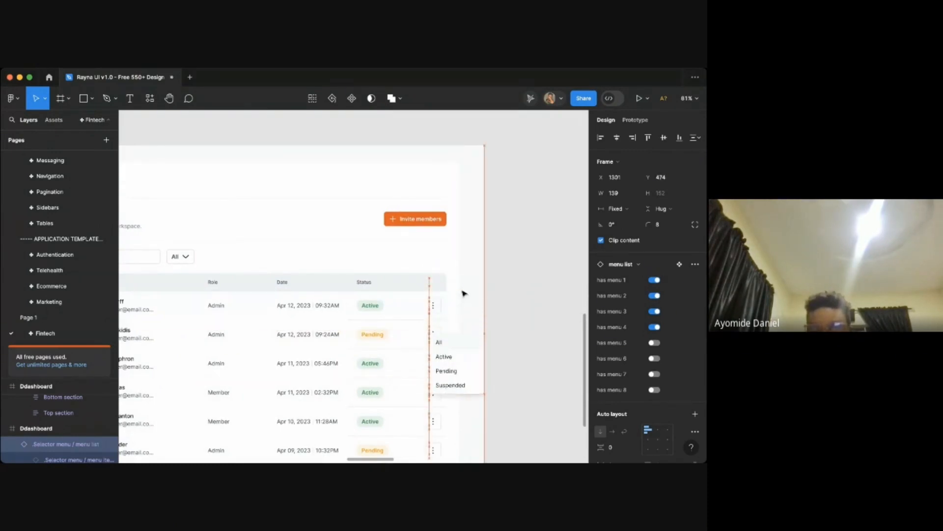
{"action": "key", "text": "shift+Right"}
{"action": "key", "text": "shift+Right"}
{"action": "key", "text": "shift+Right"}
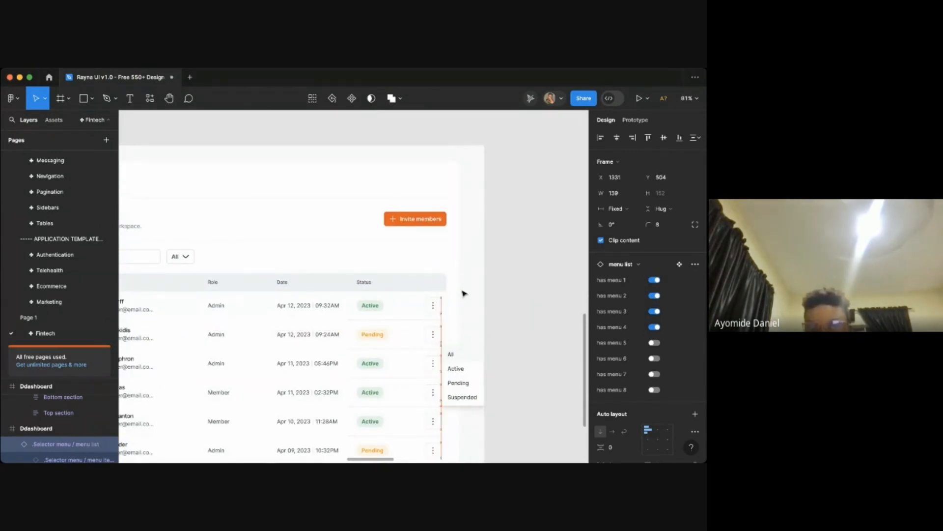
{"action": "key", "text": "Escape"}
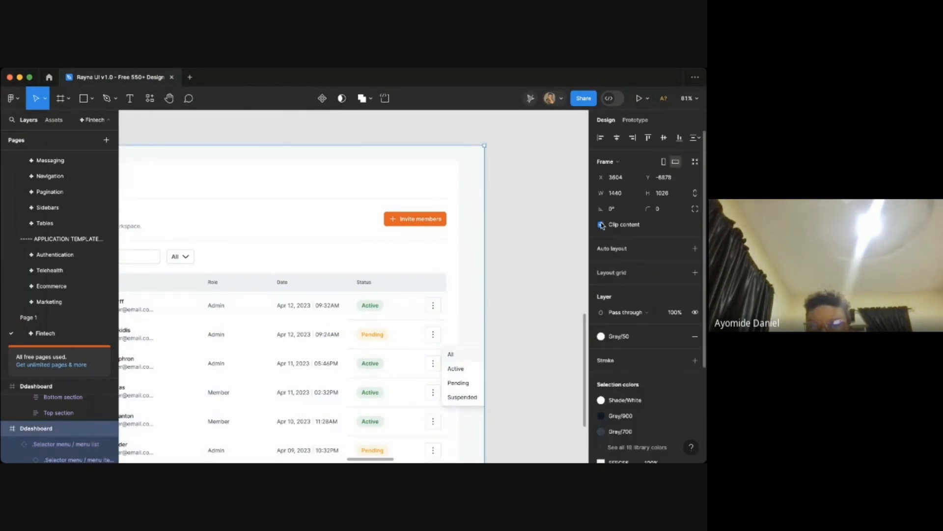
{"action": "left_click", "coordinate": [535, 331]}
{"action": "left_click", "coordinate": [459, 367]}
{"action": "scroll", "coordinate": [465, 365], "scroll_direction": "up", "scroll_amount": 5}
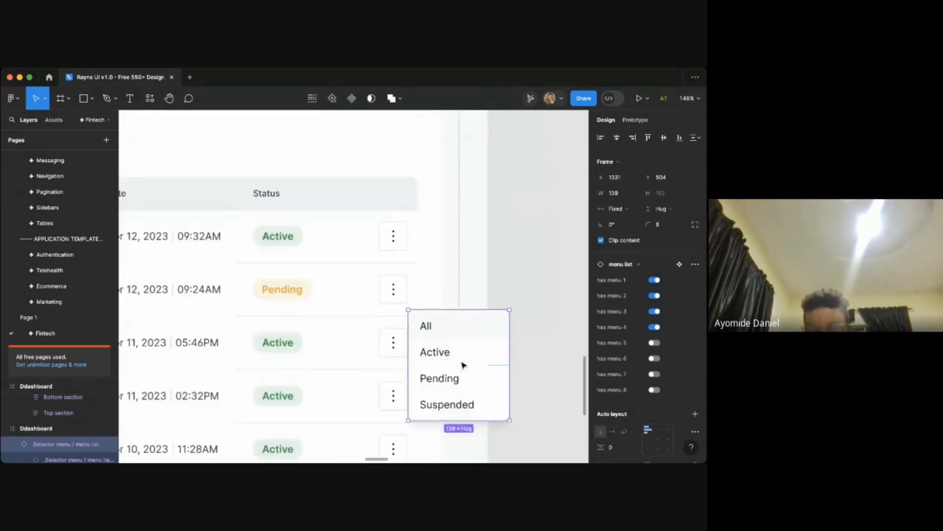
- Turn on Clip content for the duplicated Ddashboard frame
{"action": "scroll", "coordinate": [463, 365], "scroll_direction": "down", "scroll_amount": 10}
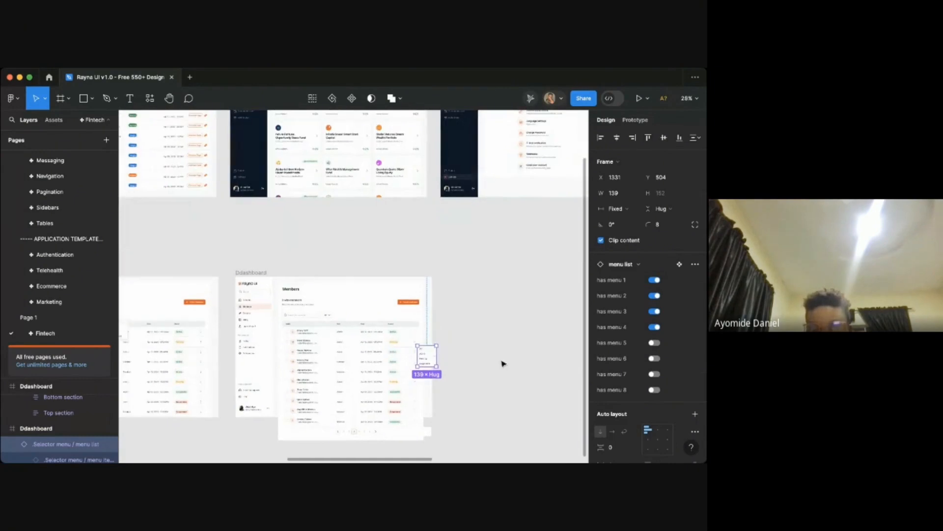
{"action": "left_click", "coordinate": [503, 364]}
{"action": "left_click", "coordinate": [429, 334]}
{"action": "scroll", "coordinate": [429, 334], "scroll_direction": "up", "scroll_amount": 3}
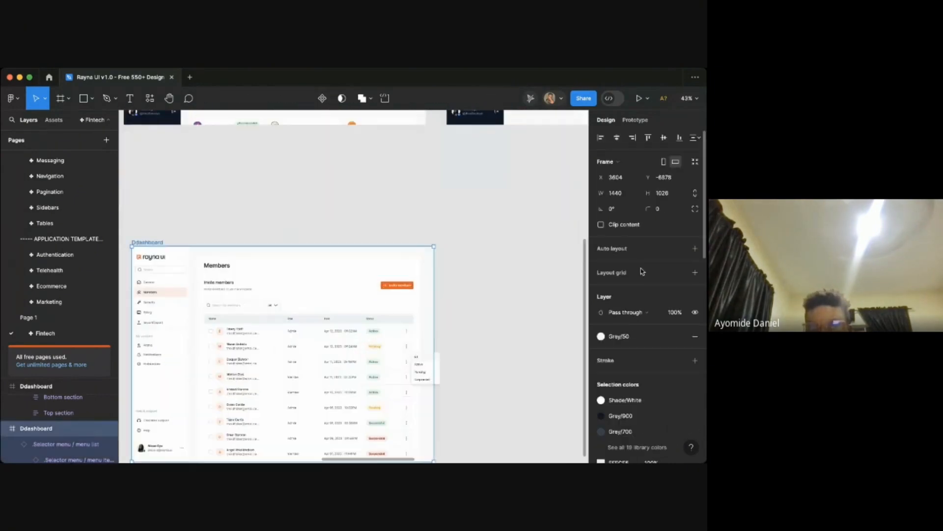
{"action": "left_click", "coordinate": [608, 225]}
- Select the copied menu list and nudge it left to line up with the row action buttons
{"action": "scroll", "coordinate": [455, 329], "scroll_direction": "up", "scroll_amount": 6}
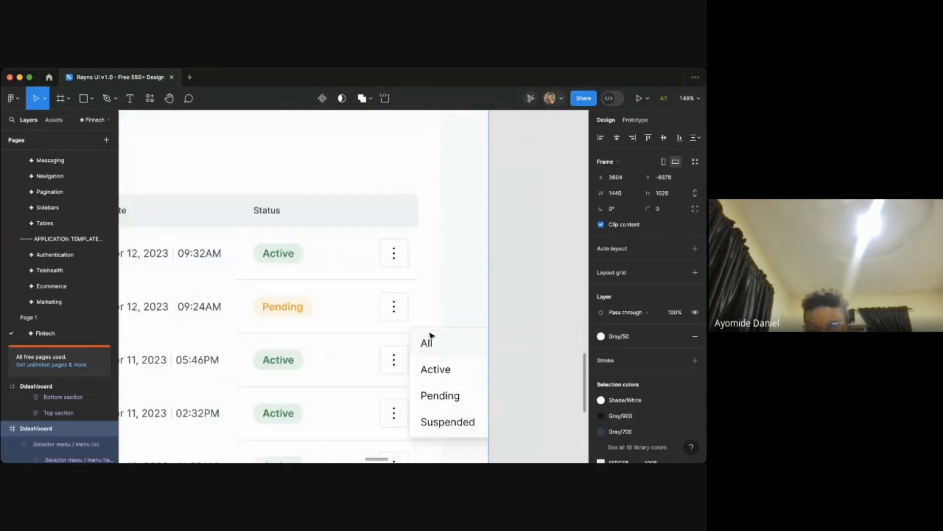
{"action": "left_click", "coordinate": [434, 352]}
{"action": "scroll", "coordinate": [436, 357], "scroll_direction": "down", "scroll_amount": 2}
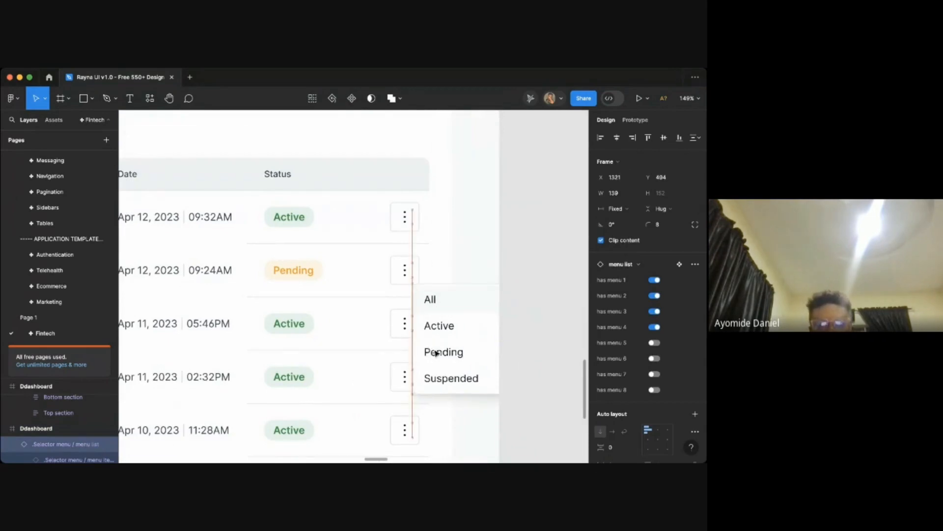
{"action": "key", "text": "shift+Left"}
{"action": "key", "text": "shift+Left"}
{"action": "key", "text": "shift+Left"}
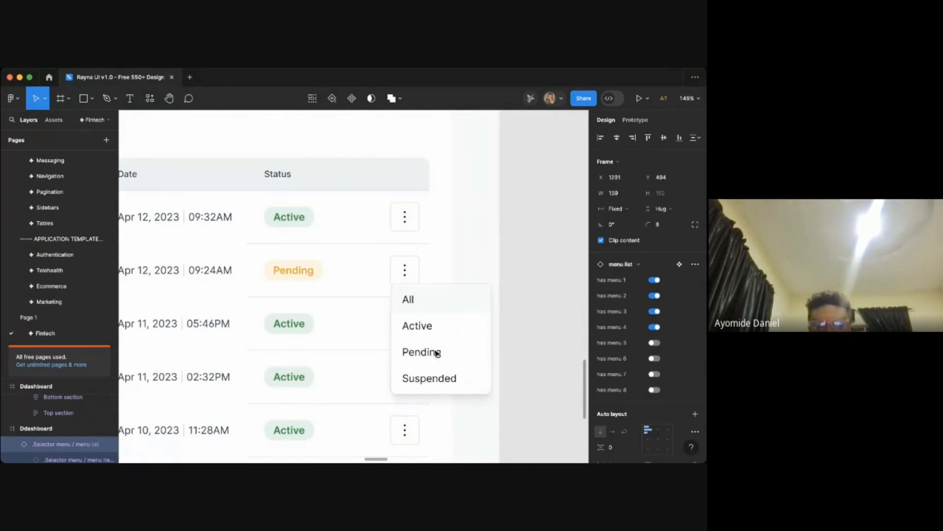
- Nudge the menu list down so it sits just below the third row's action button
{"action": "key", "text": "shift+Down"}
{"action": "key", "text": "shift+Down"}
{"action": "key", "text": "shift+Down"}
{"action": "key", "text": "shift+Down"}
{"action": "key", "text": "shift+Down"}
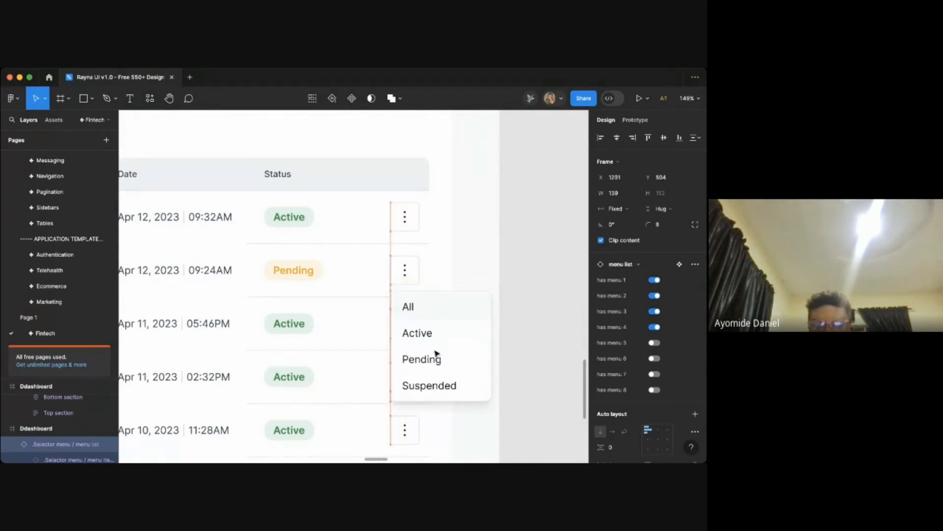
{"action": "key", "text": "shift+Down"}
{"action": "key", "text": "shift+Down"}
{"action": "key", "text": "shift+Down"}
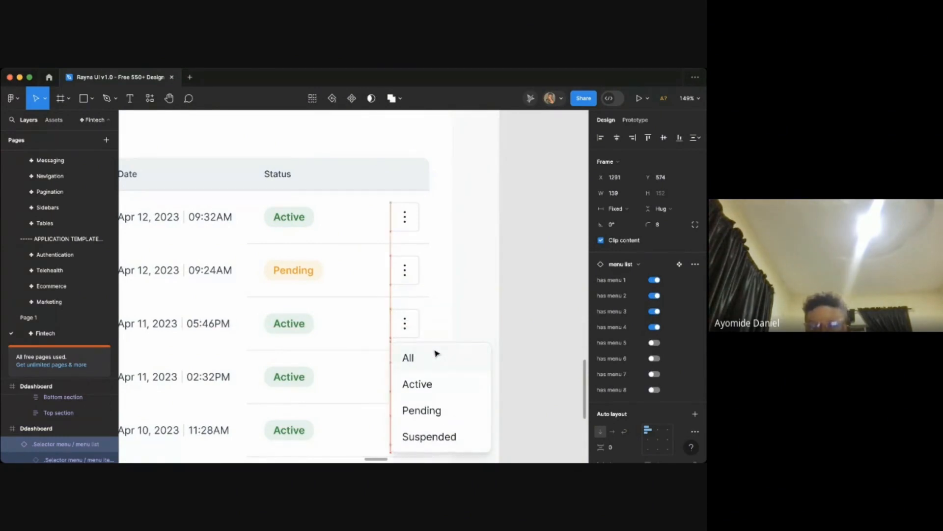
{"action": "key", "text": "Down"}
{"action": "key", "text": "Down"}
{"action": "key", "text": "Down"}
{"action": "key", "text": "Down"}
{"action": "key", "text": "Down"}
{"action": "key", "text": "Down"}
{"action": "key", "text": "Down"}
{"action": "key", "text": "Down"}
{"action": "key", "text": "Down"}
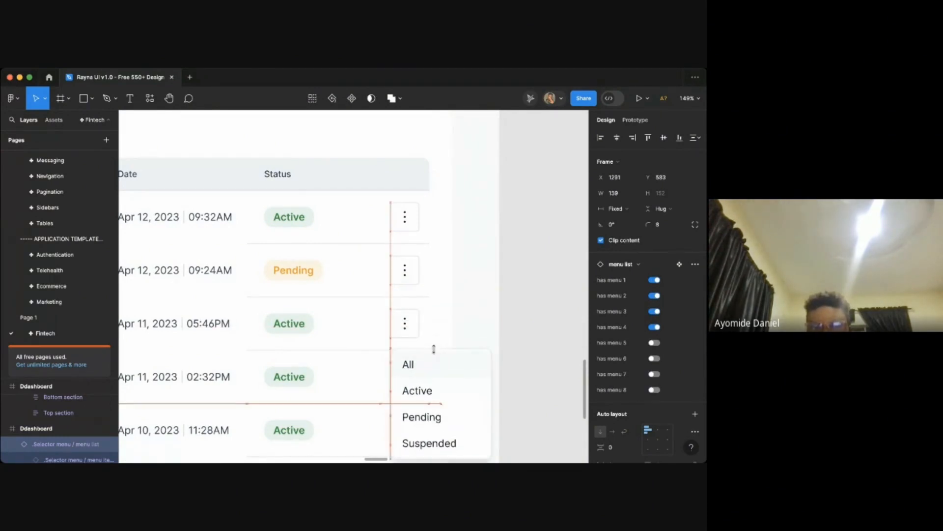
{"action": "key", "text": "Up"}
{"action": "key", "text": "Up"}
{"action": "key", "text": "Up"}
{"action": "key", "text": "Up"}
{"action": "key", "text": "Up"}
{"action": "key", "text": "Up"}
{"action": "key", "text": "Up"}
{"action": "key", "text": "Up"}
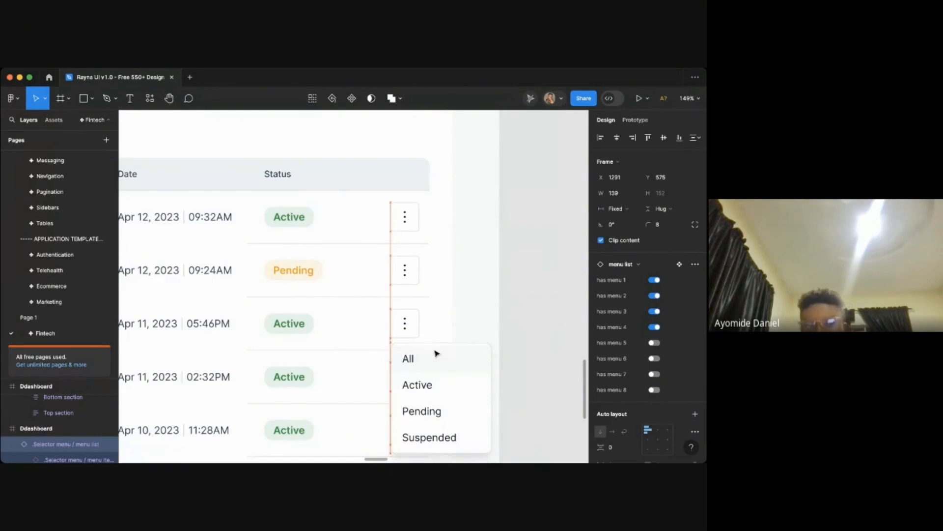
- Rename the menu's first option from All to Change email
{"action": "scroll", "coordinate": [437, 353], "scroll_direction": "down", "scroll_amount": 2}
{"action": "scroll", "coordinate": [436, 354], "scroll_direction": "up", "scroll_amount": 5}
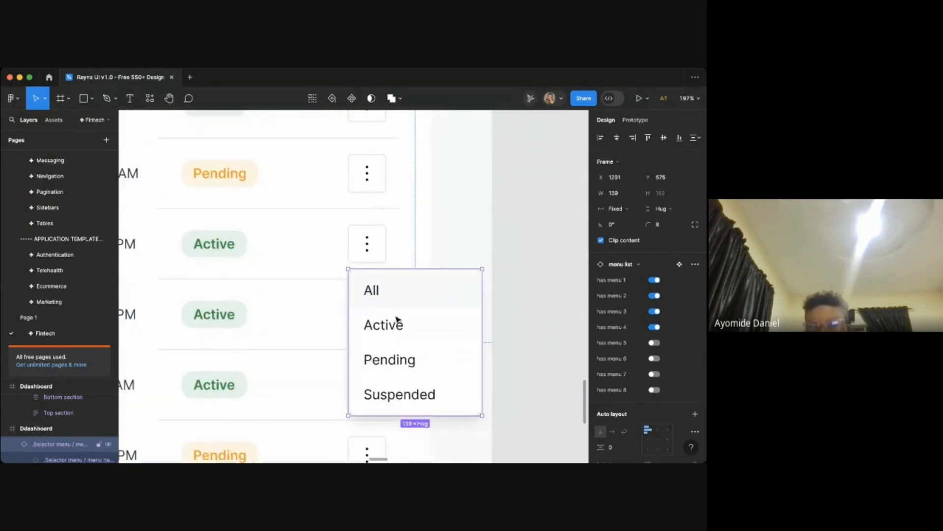
{"action": "key", "text": "t"}
{"action": "double_click", "coordinate": [372, 294]}
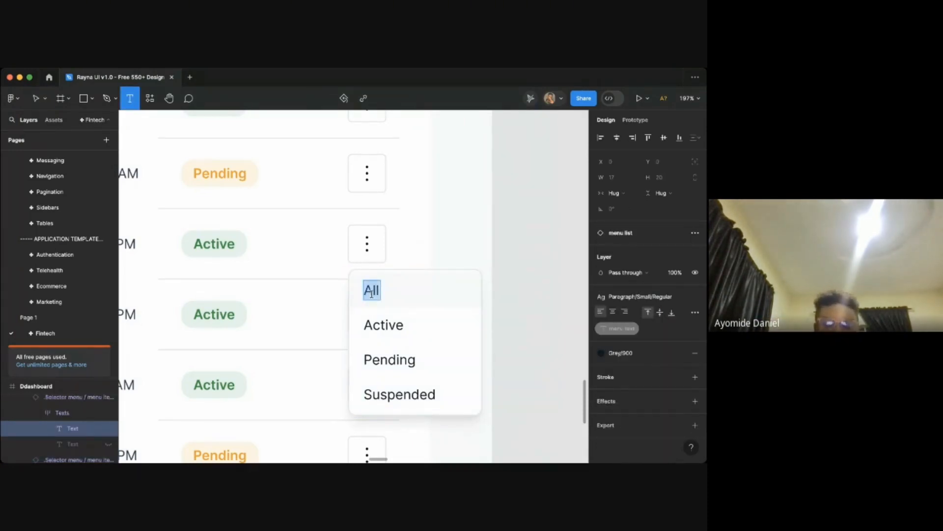
{"action": "type", "text": "S"}
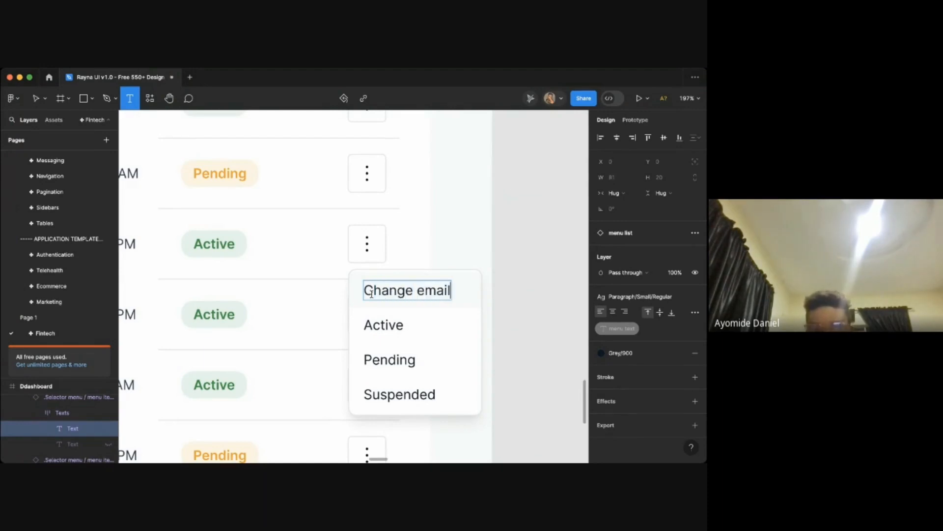
- Rename the menu's second option to Suspend user
{"action": "double_click", "coordinate": [384, 320]}
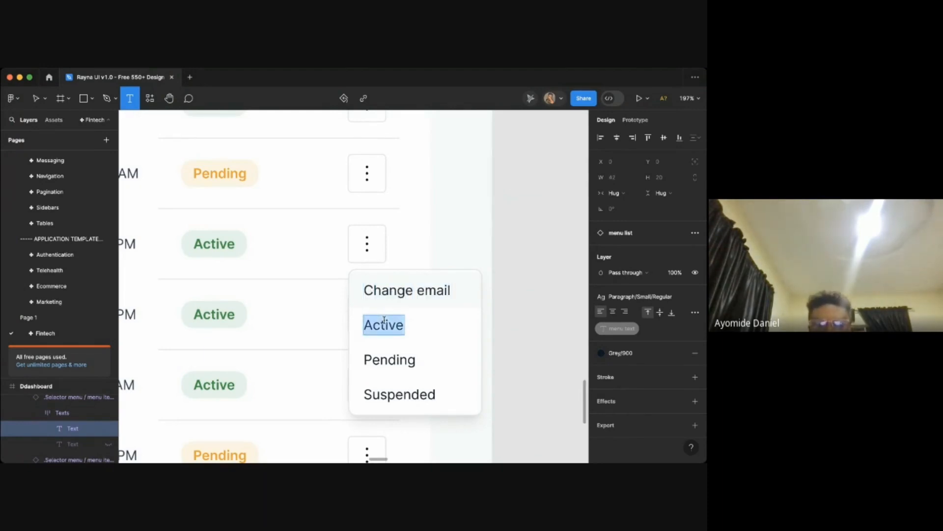
{"action": "type", "text": "Suspend"}
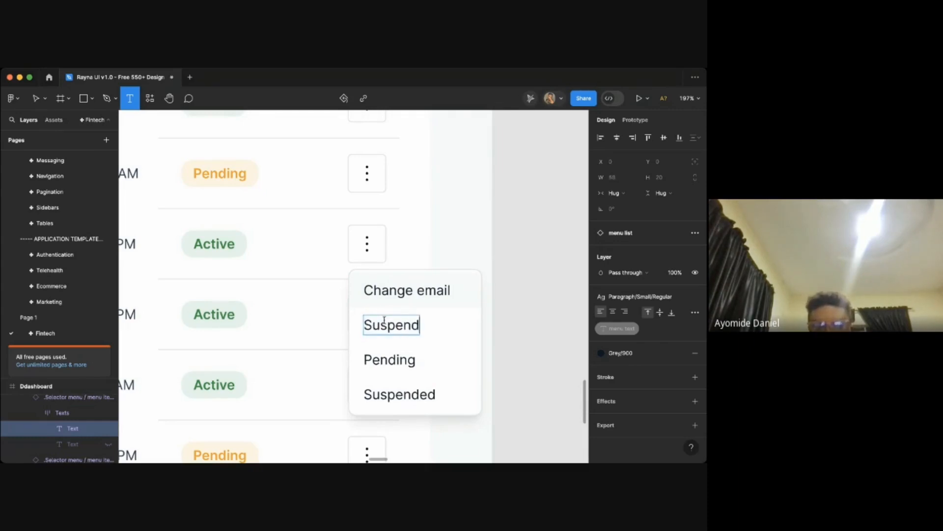
{"action": "type", "text": "ed"}
{"action": "key", "text": "BackSpace"}
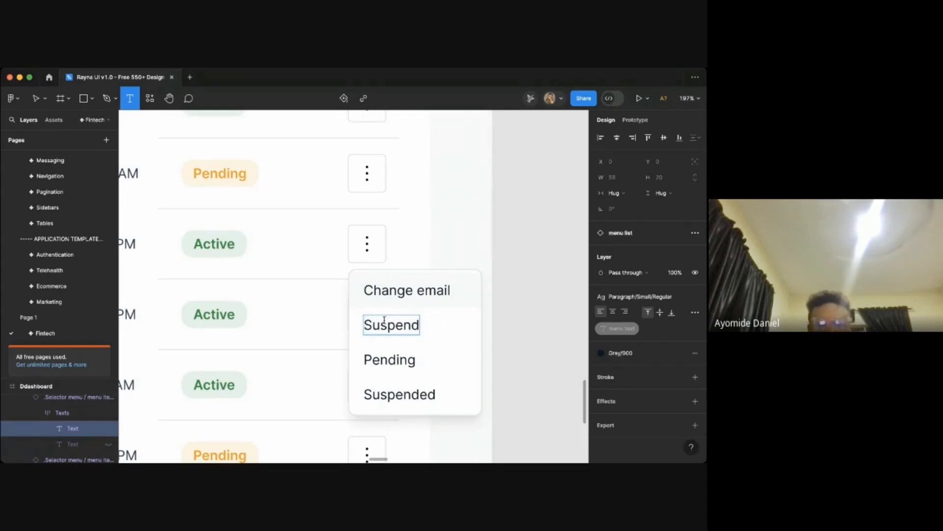
{"action": "type", "text": "juser"}
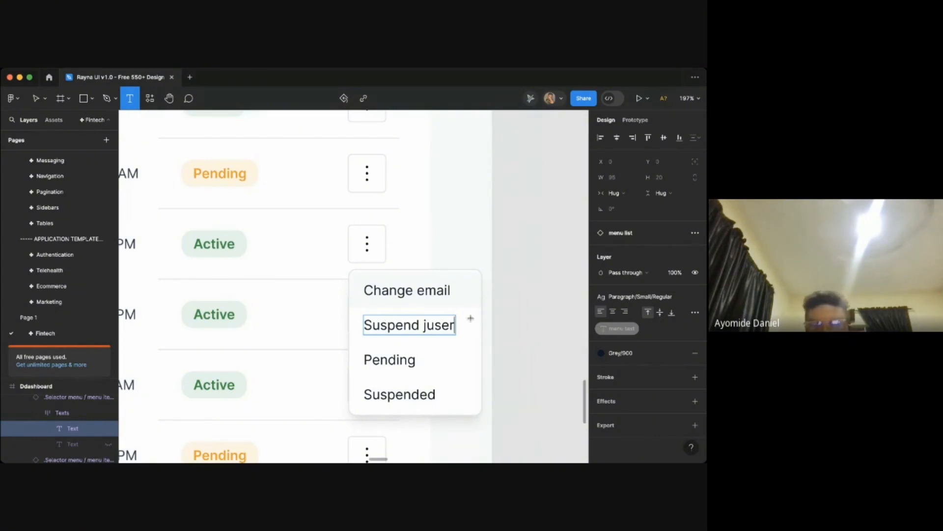
{"action": "key", "text": "BackSpace"}
{"action": "key", "text": "BackSpace"}
{"action": "key", "text": "BackSpace"}
{"action": "key", "text": "BackSpace"}
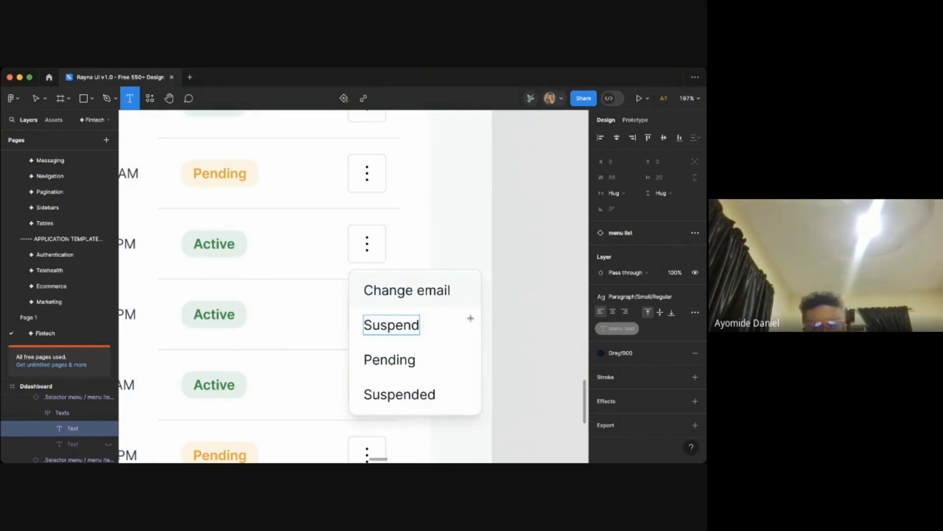
{"action": "type", "text": "user"}
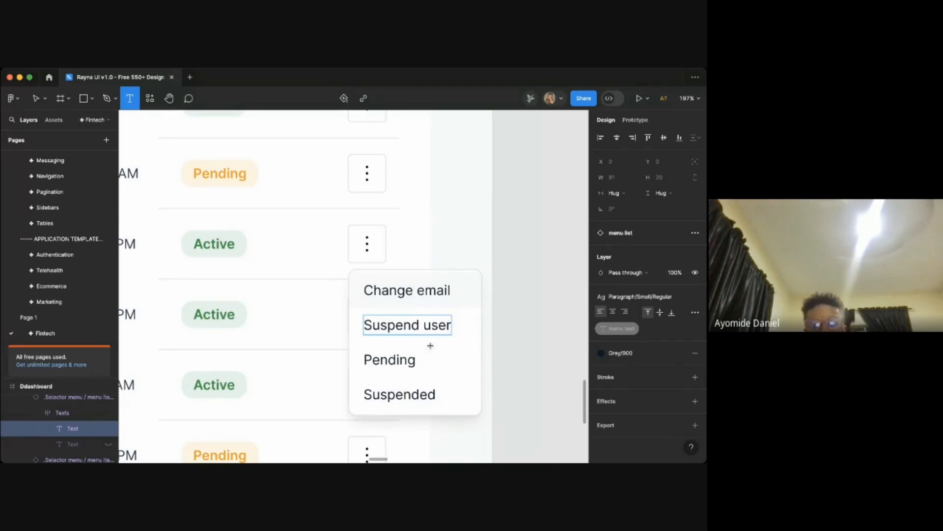
- Hide the fourth item of the menu list so only three options remain
{"action": "double_click", "coordinate": [395, 360]}
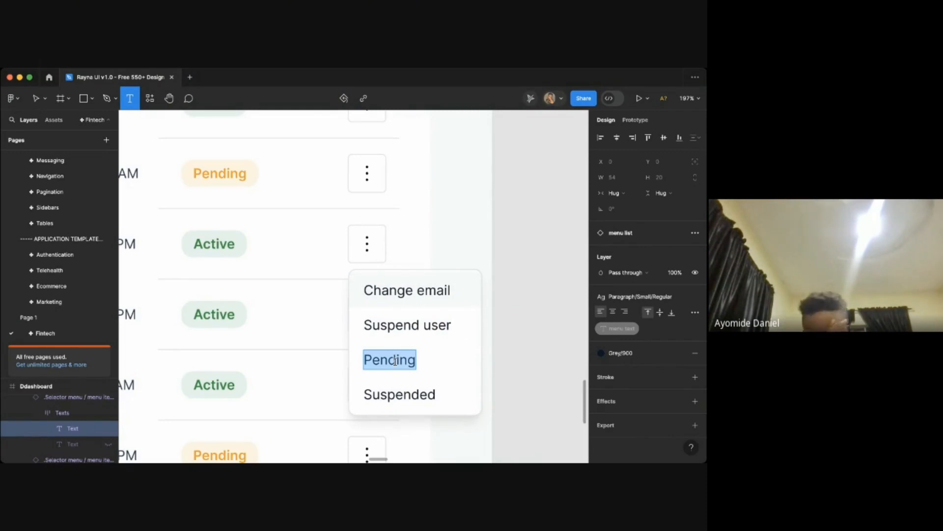
{"action": "left_click", "coordinate": [514, 364]}
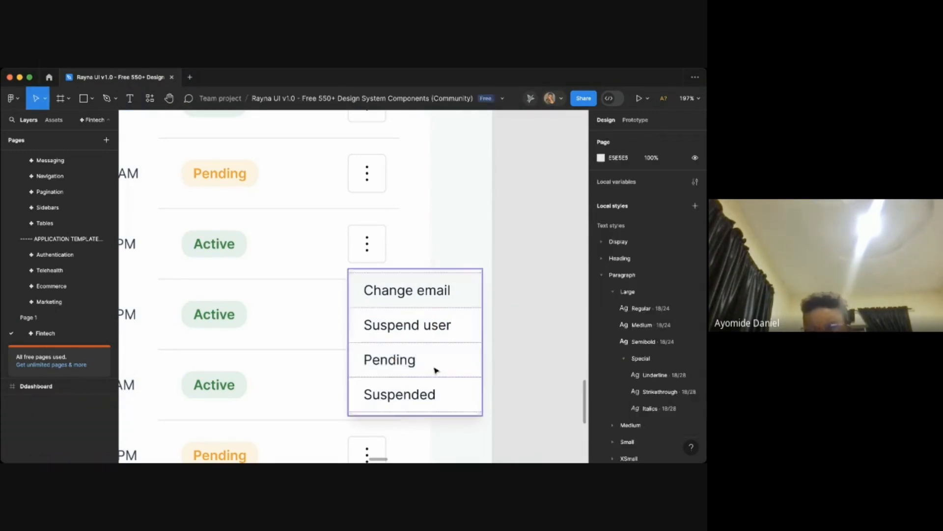
{"action": "double_click", "coordinate": [434, 370]}
{"action": "key", "text": "Escape"}
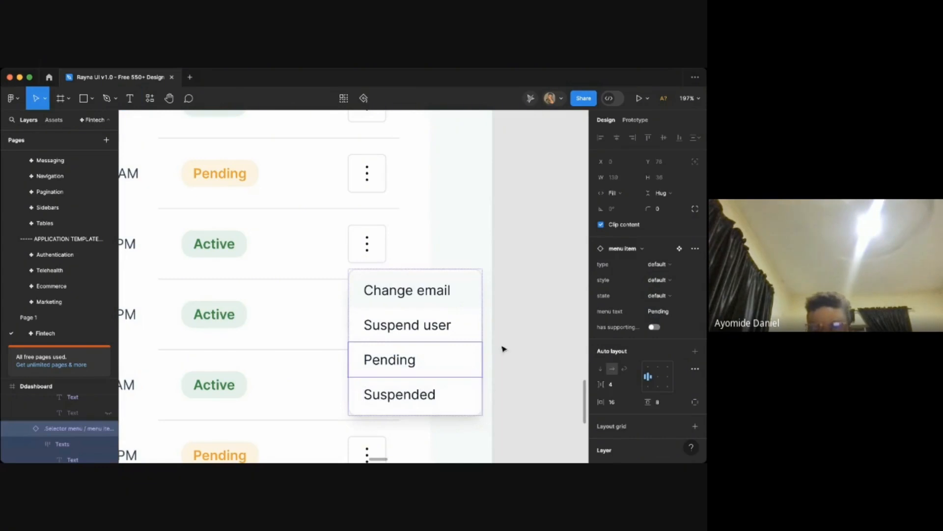
{"action": "left_click", "coordinate": [501, 348]}
{"action": "left_click", "coordinate": [428, 350]}
{"action": "left_click", "coordinate": [655, 327]}
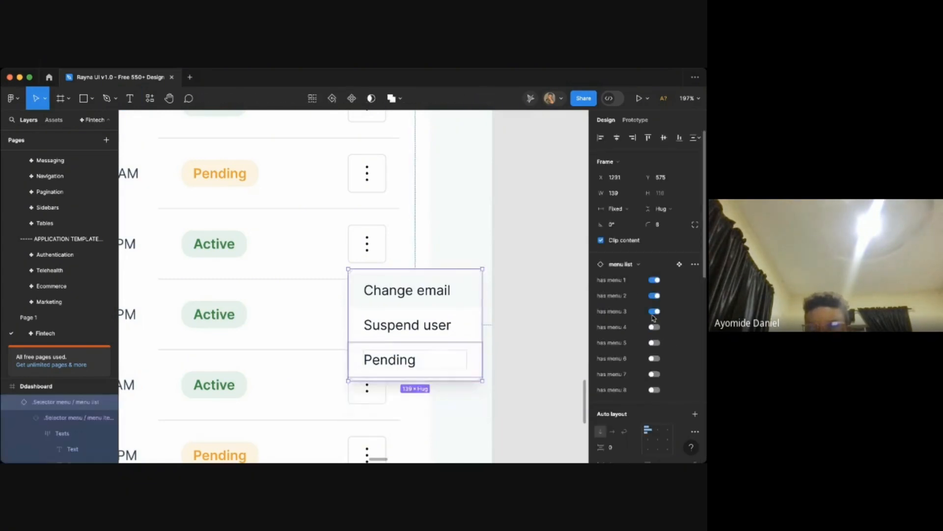
{"action": "left_click", "coordinate": [654, 311]}
{"action": "left_click", "coordinate": [541, 314]}
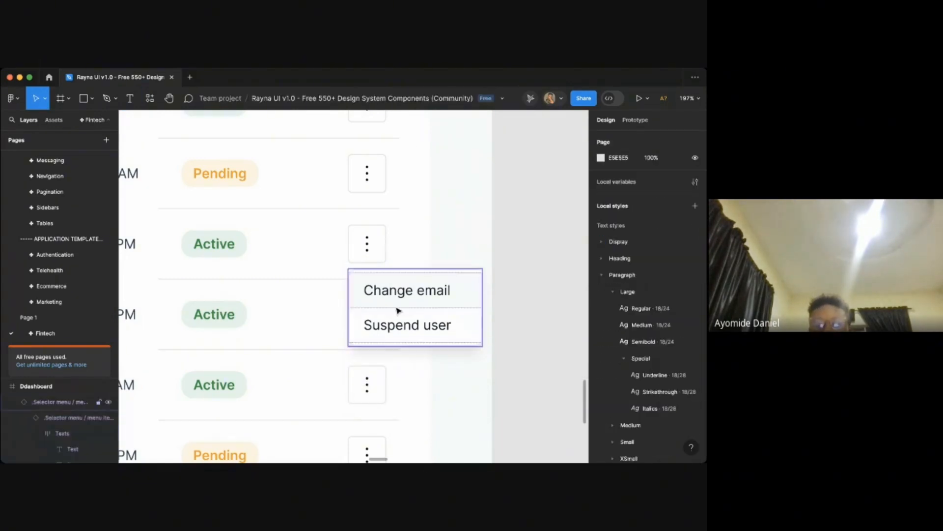
{"action": "scroll", "coordinate": [388, 309], "scroll_direction": "down", "scroll_amount": 2}
{"action": "scroll", "coordinate": [402, 308], "scroll_direction": "down", "scroll_amount": 3}
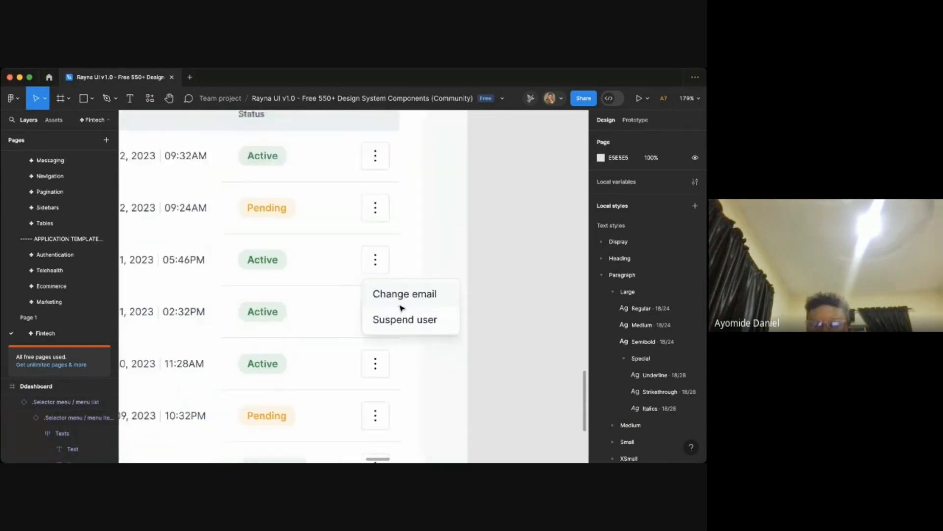
{"action": "scroll", "coordinate": [436, 317], "scroll_direction": "up", "scroll_amount": 3}
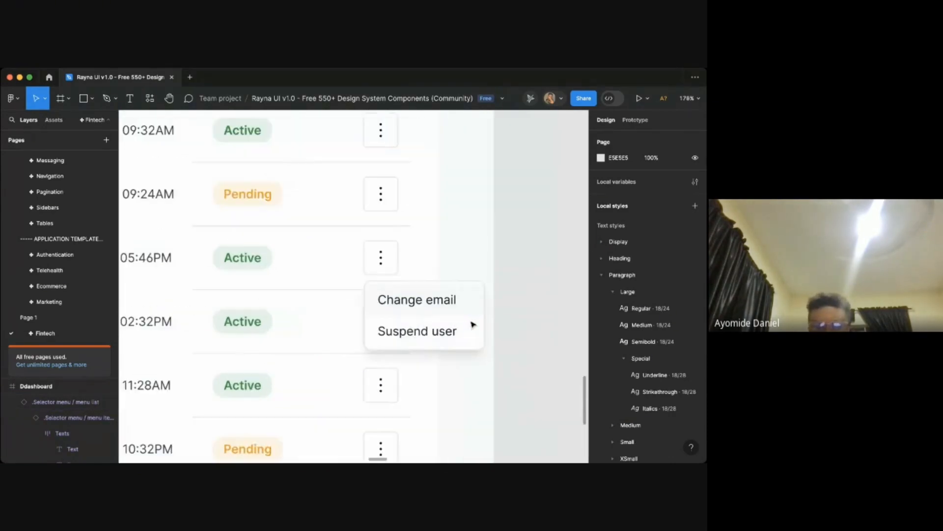
{"action": "left_click", "coordinate": [455, 323]}
{"action": "left_click", "coordinate": [654, 311]}
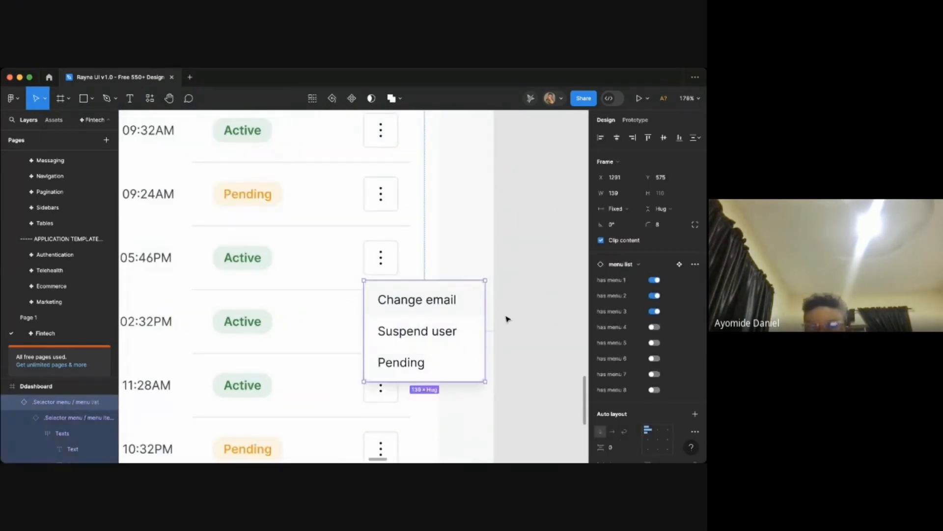
- Copy the Suspend user text and paste it over the third menu option
{"action": "double_click", "coordinate": [414, 363]}
{"action": "double_click", "coordinate": [414, 364]}
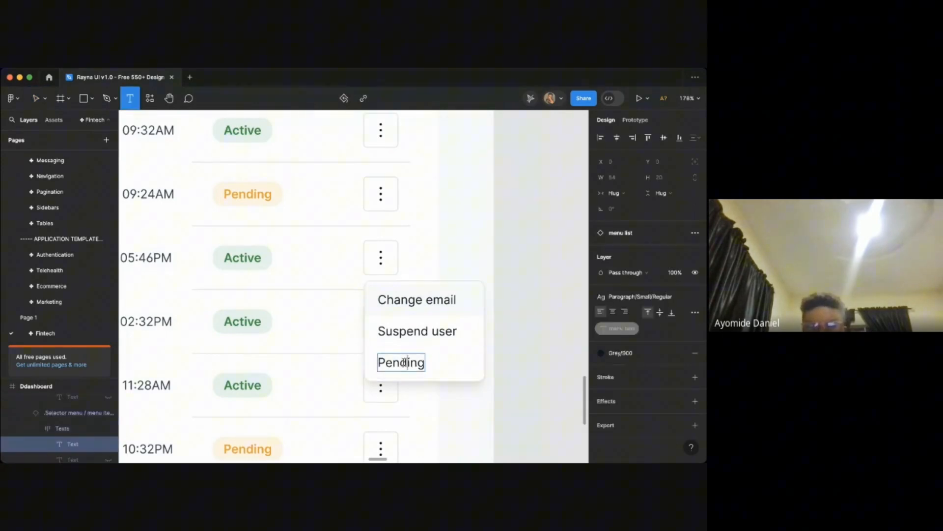
{"action": "left_click", "coordinate": [405, 333]}
{"action": "key", "text": "super+a"}
{"action": "key", "text": "super+c"}
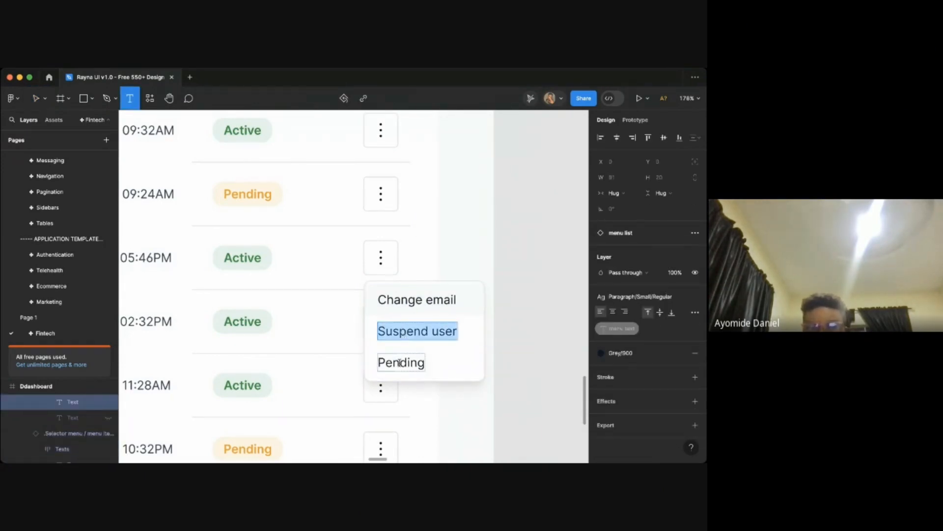
{"action": "double_click", "coordinate": [400, 364]}
{"action": "key", "text": "super+v"}
- Rename the menu's second option to Change name
{"action": "double_click", "coordinate": [397, 332]}
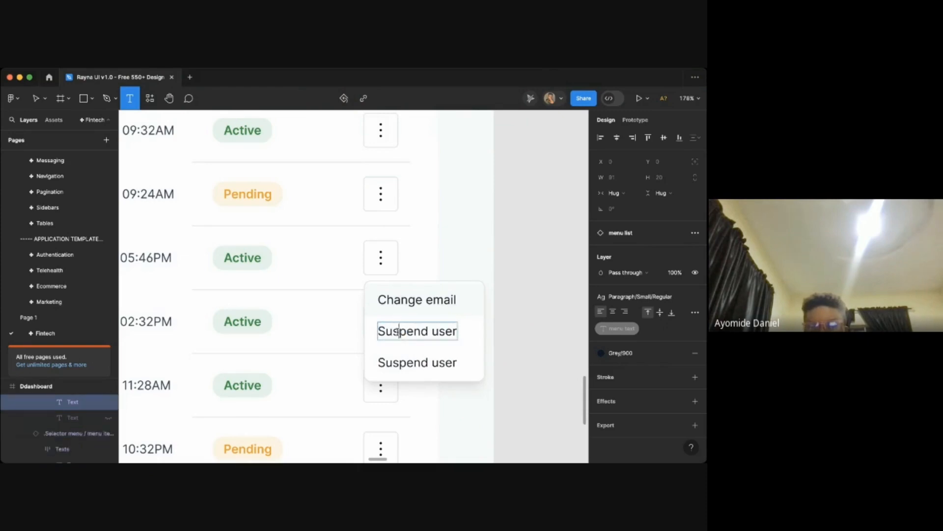
{"action": "type", "text": "C"}
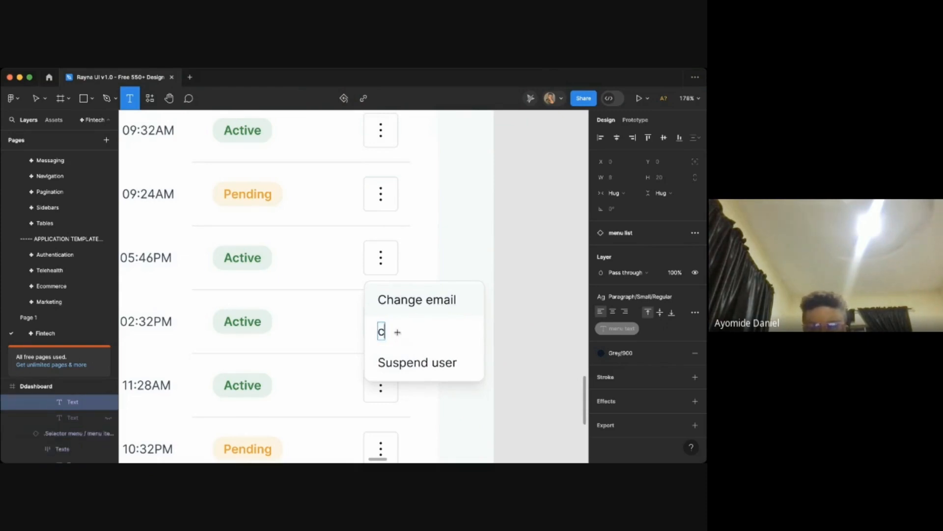
{"action": "type", "text": "Cha"}
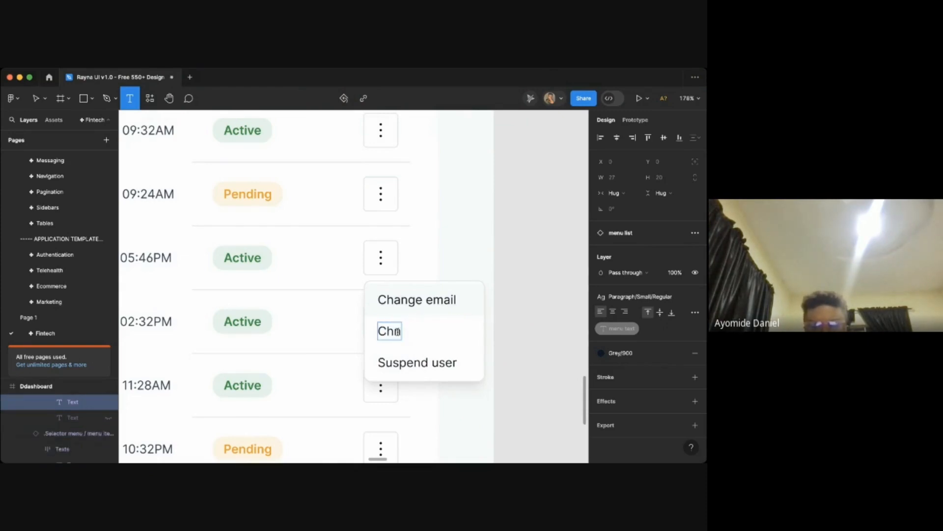
{"action": "key", "text": "BackSpace"}
{"action": "type", "text": "ange e"}
{"action": "key", "text": "BackSpace"}
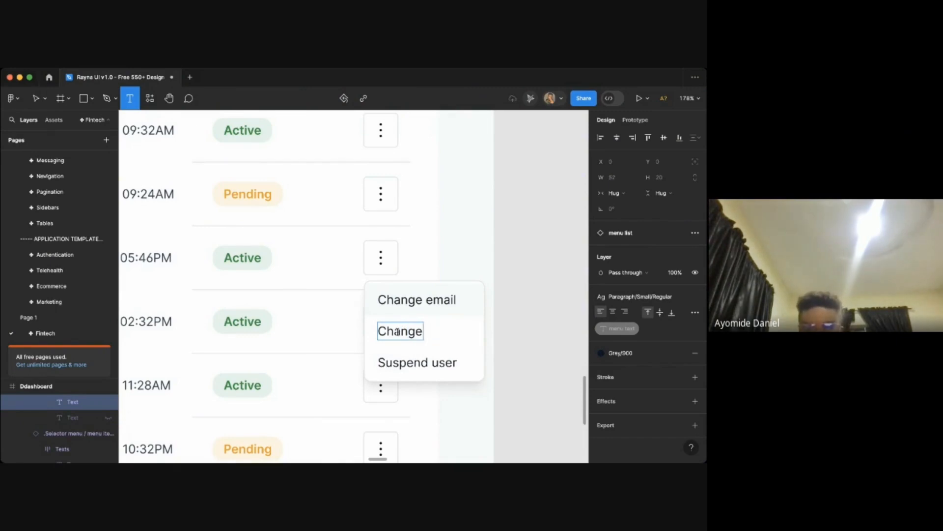
{"action": "type", "text": "name"}
- Rename the menu's first option to Update email and leave text editing
{"action": "left_click", "coordinate": [409, 294]}
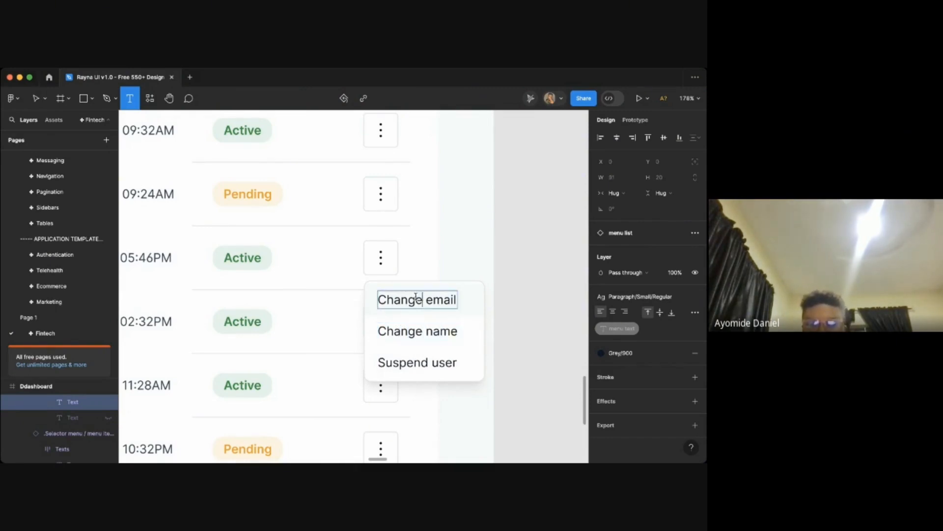
{"action": "double_click", "coordinate": [416, 297]}
{"action": "type", "text": "Update"}
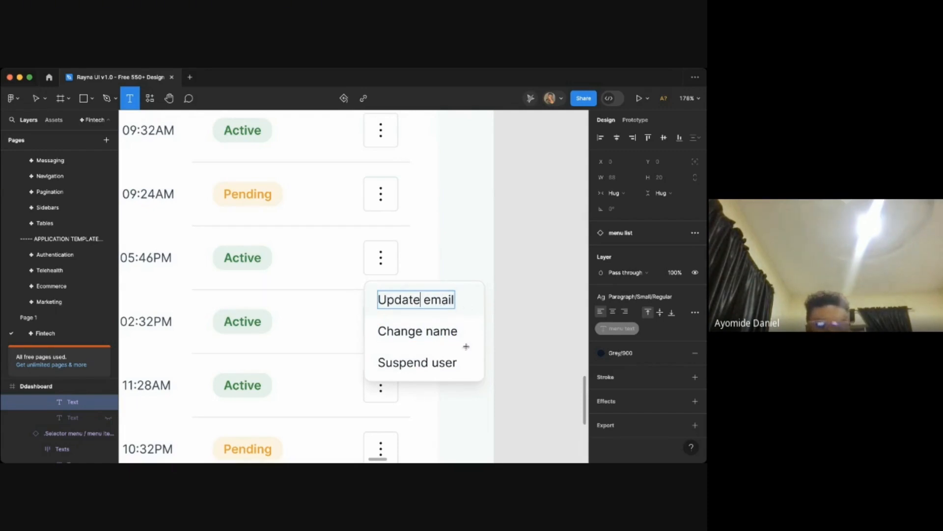
{"action": "left_click", "coordinate": [509, 350]}
{"action": "scroll", "coordinate": [501, 347], "scroll_direction": "down", "scroll_amount": 5}
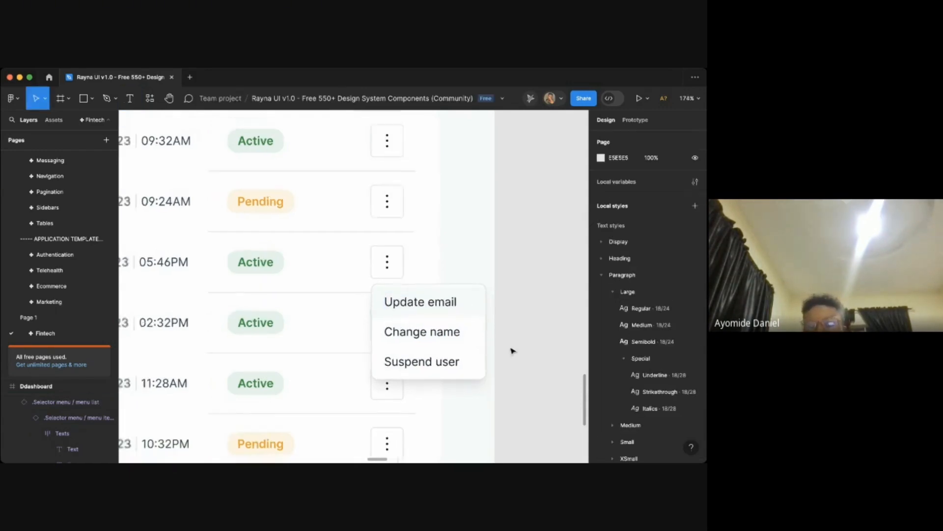
- Duplicate the dashboard frame containing the three-option action menu
{"action": "left_click", "coordinate": [488, 347]}
{"action": "scroll", "coordinate": [488, 346], "scroll_direction": "down", "scroll_amount": 5}
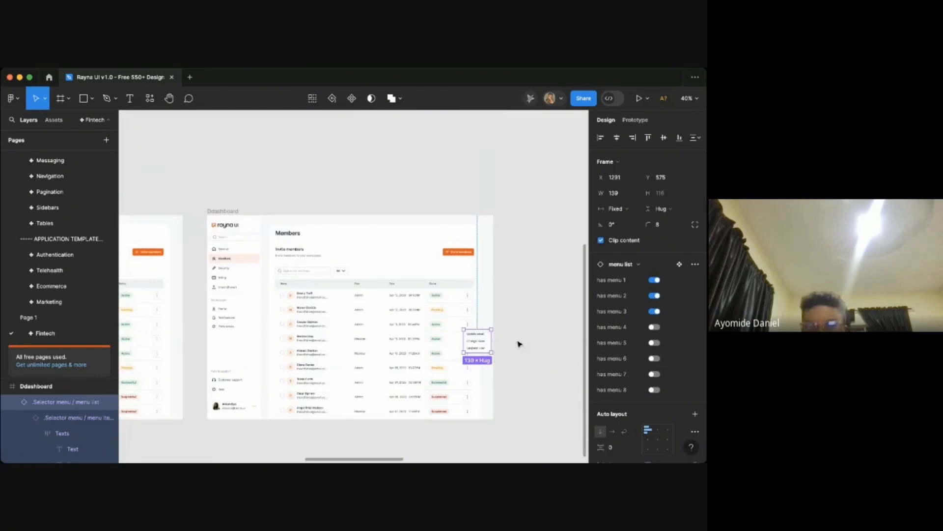
{"action": "left_click", "coordinate": [519, 344]}
{"action": "left_click", "coordinate": [231, 211]}
{"action": "key", "text": "super+d"}
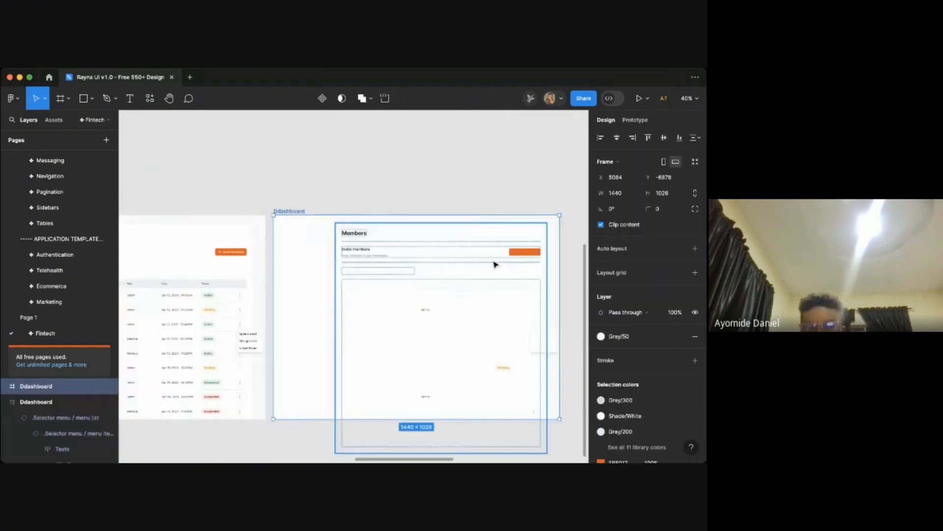
- Move the duplicate's action menu down beside the Successful row's action button
{"action": "scroll", "coordinate": [523, 347], "scroll_direction": "right", "scroll_amount": 3}
{"action": "scroll", "coordinate": [523, 347], "scroll_direction": "up", "scroll_amount": 3}
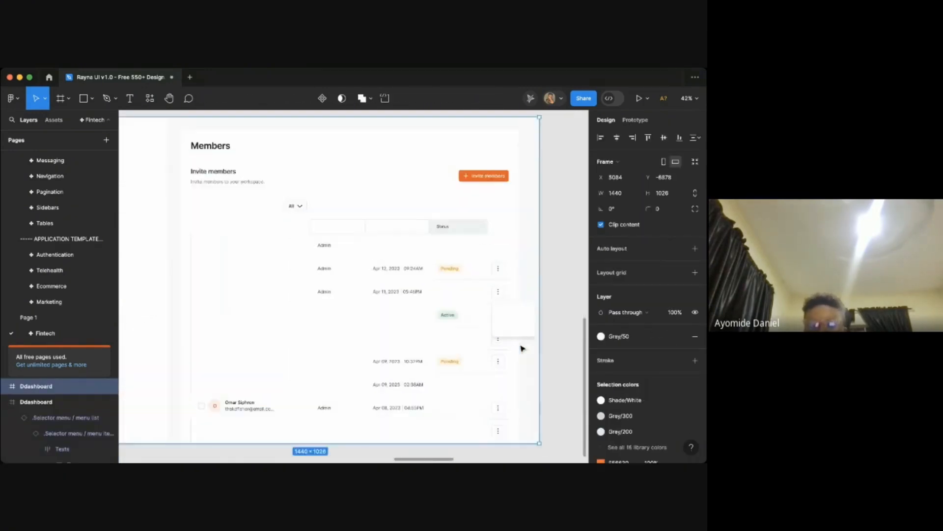
{"action": "scroll", "coordinate": [522, 348], "scroll_direction": "up", "scroll_amount": 10}
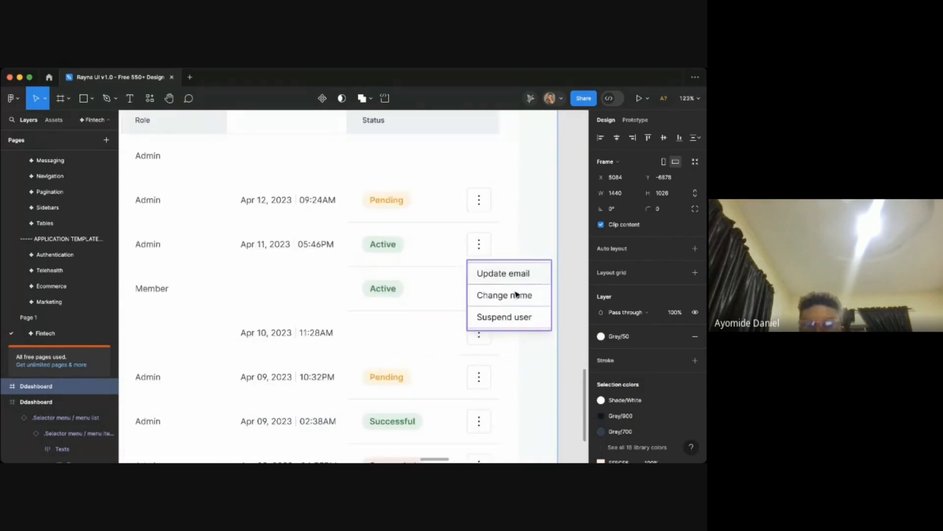
{"action": "left_click", "coordinate": [515, 296]}
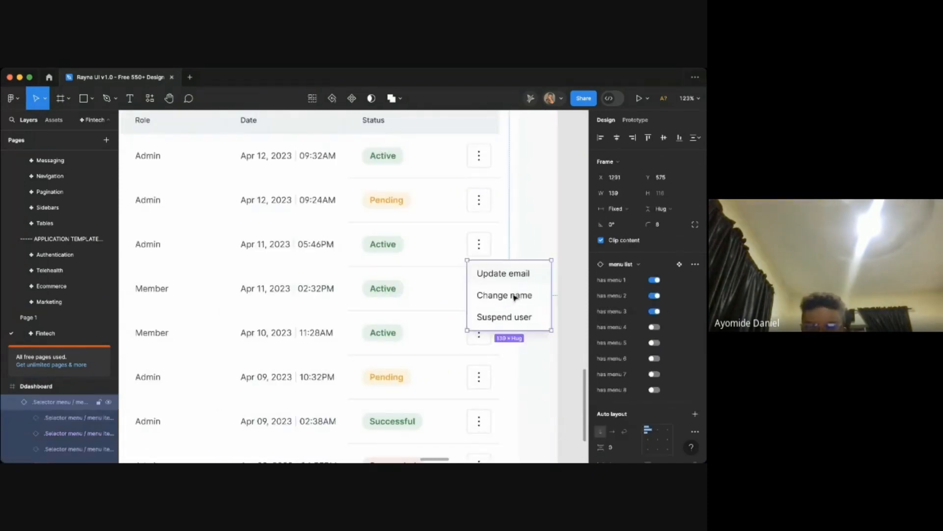
{"action": "scroll", "coordinate": [515, 297], "scroll_direction": "up", "scroll_amount": 3}
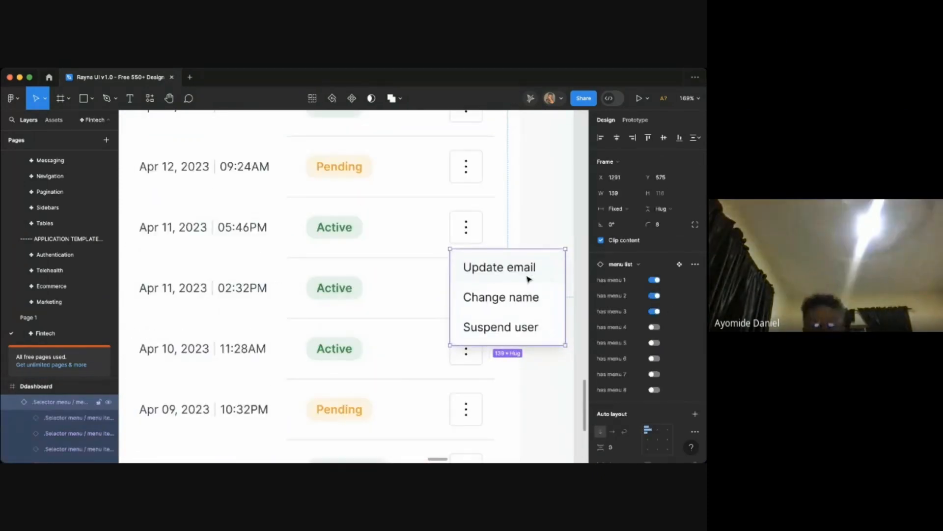
{"action": "left_click_drag", "start_coordinate": [527, 309], "coordinate": [527, 363]}
{"action": "scroll", "coordinate": [526, 364], "scroll_direction": "down", "scroll_amount": 3}
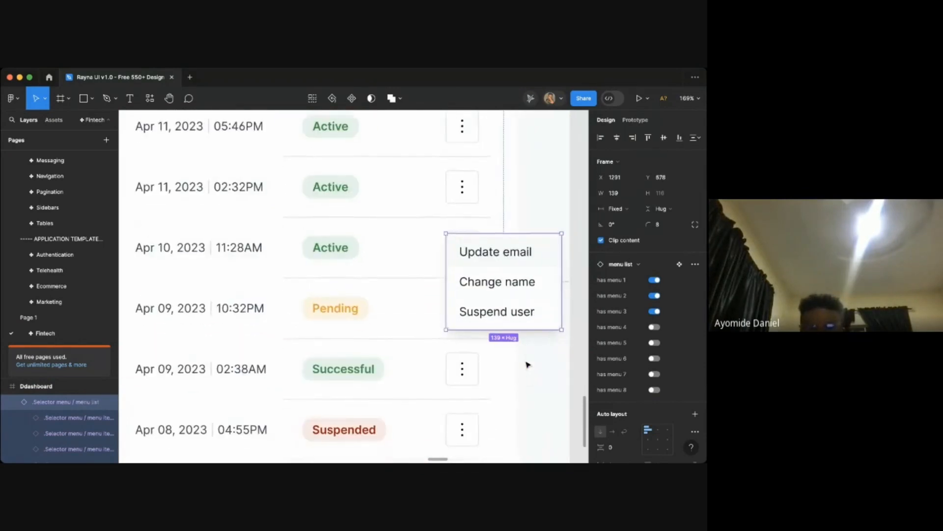
{"action": "left_click_drag", "start_coordinate": [498, 288], "coordinate": [516, 391]}
- Rename the duplicate menu's first option to Resend invite
{"action": "scroll", "coordinate": [516, 386], "scroll_direction": "down", "scroll_amount": 1}
{"action": "scroll", "coordinate": [516, 386], "scroll_direction": "right", "scroll_amount": 1}
{"action": "scroll", "coordinate": [516, 386], "scroll_direction": "up", "scroll_amount": 2}
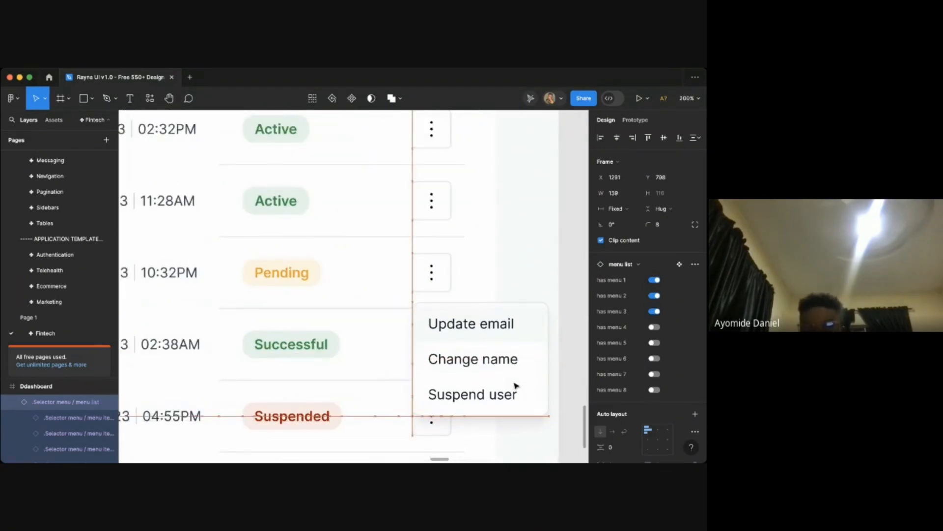
{"action": "scroll", "coordinate": [522, 368], "scroll_direction": "right", "scroll_amount": 1}
{"action": "key", "text": "t"}
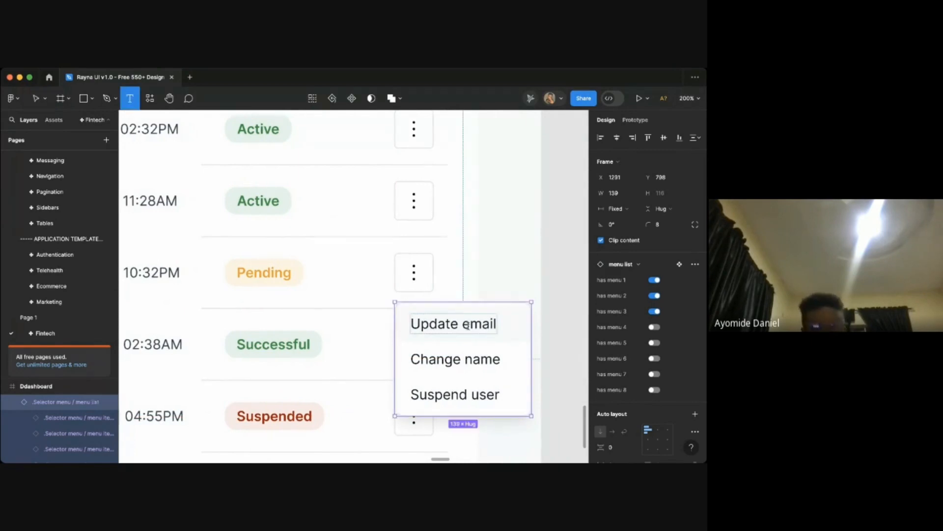
{"action": "left_click", "coordinate": [467, 325]}
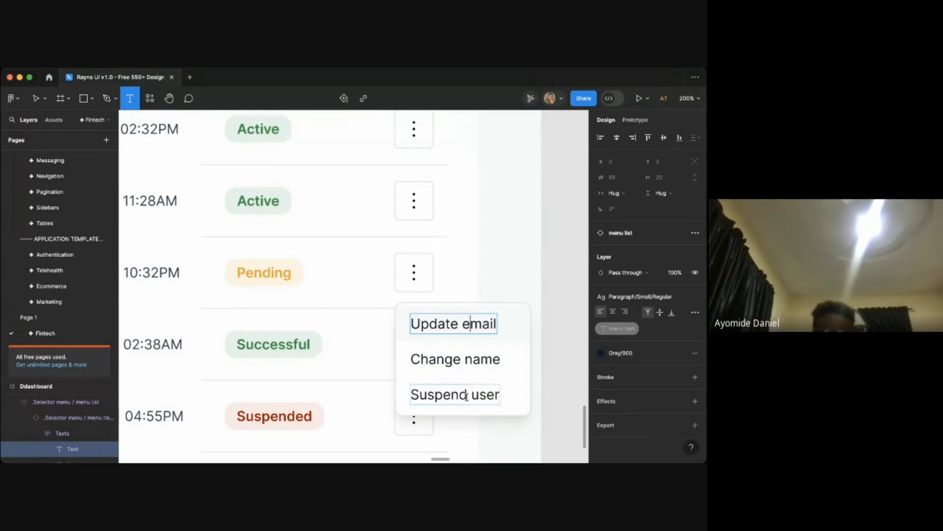
{"action": "scroll", "coordinate": [467, 396], "scroll_direction": "down", "scroll_amount": 10}
{"action": "scroll", "coordinate": [467, 396], "scroll_direction": "left", "scroll_amount": 3}
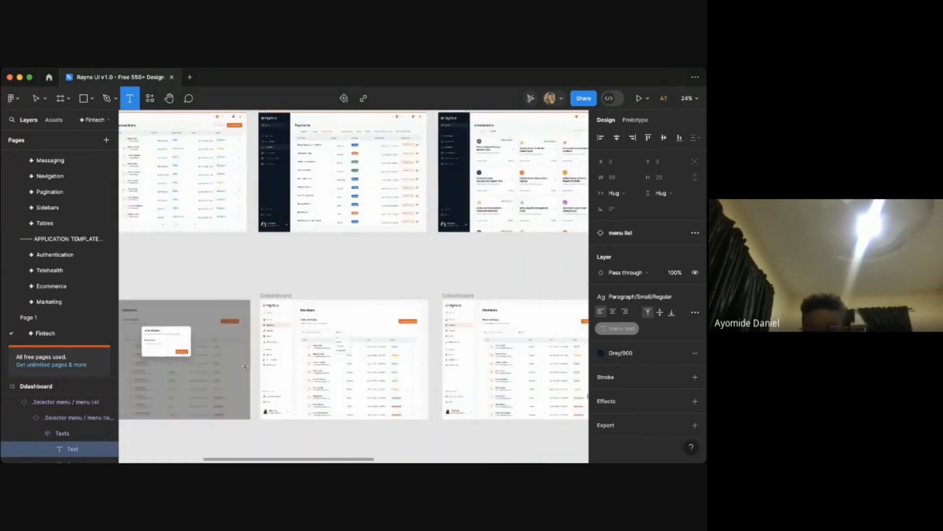
{"action": "scroll", "coordinate": [151, 356], "scroll_direction": "up", "scroll_amount": 5}
{"action": "scroll", "coordinate": [151, 357], "scroll_direction": "up", "scroll_amount": 2}
{"action": "scroll", "coordinate": [151, 356], "scroll_direction": "down", "scroll_amount": 5}
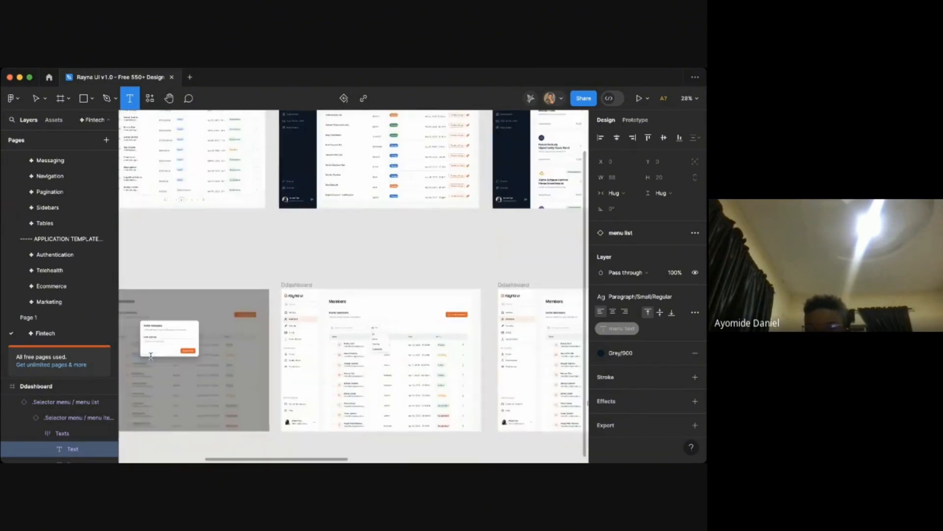
{"action": "scroll", "coordinate": [330, 354], "scroll_direction": "right", "scroll_amount": 4}
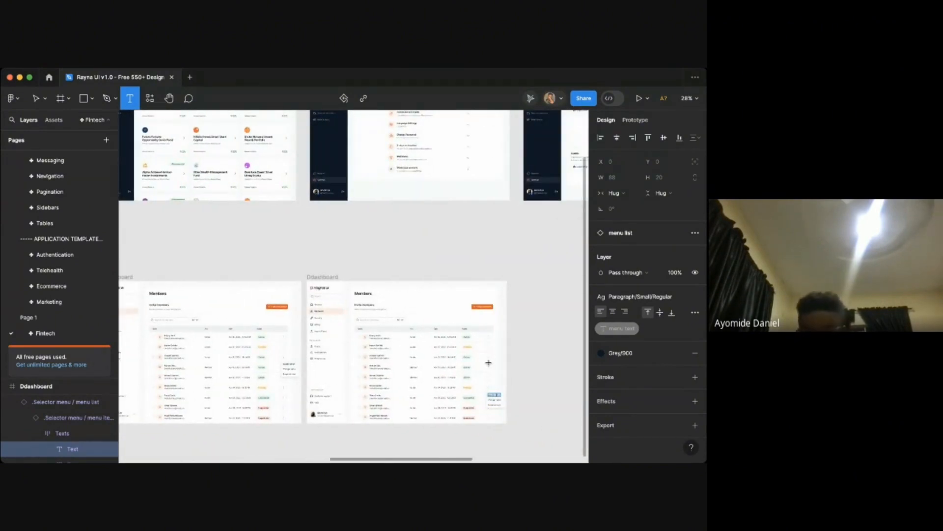
{"action": "scroll", "coordinate": [488, 363], "scroll_direction": "up", "scroll_amount": 10}
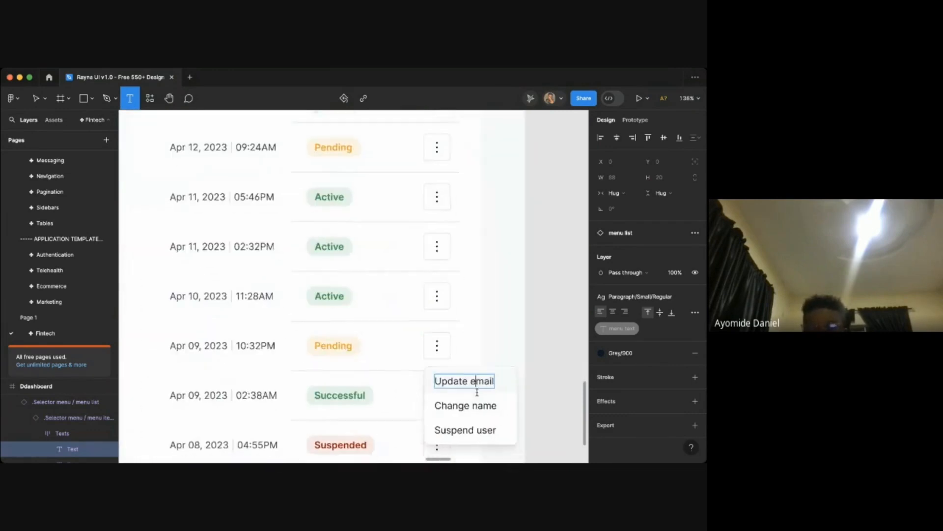
{"action": "scroll", "coordinate": [477, 392], "scroll_direction": "up", "scroll_amount": 5}
{"action": "key", "text": "ctrl+a"}
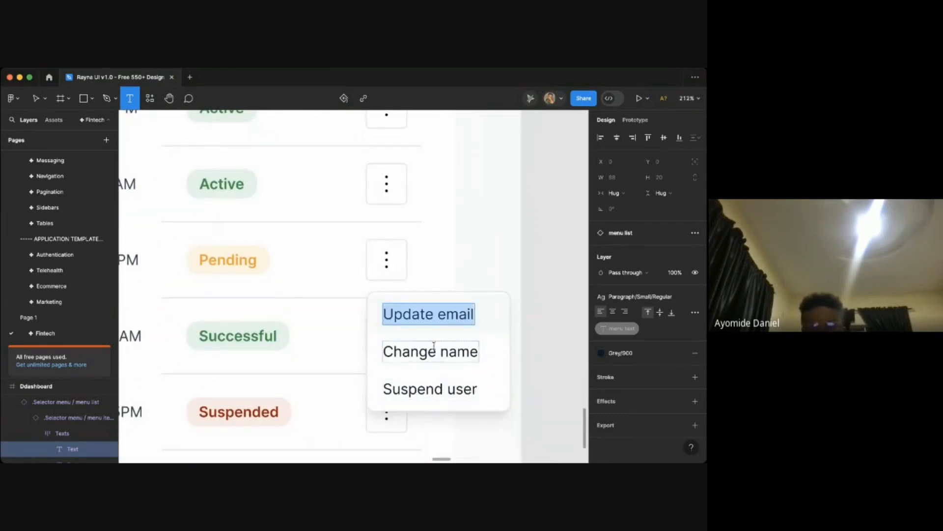
{"action": "type", "text": "Resed"}
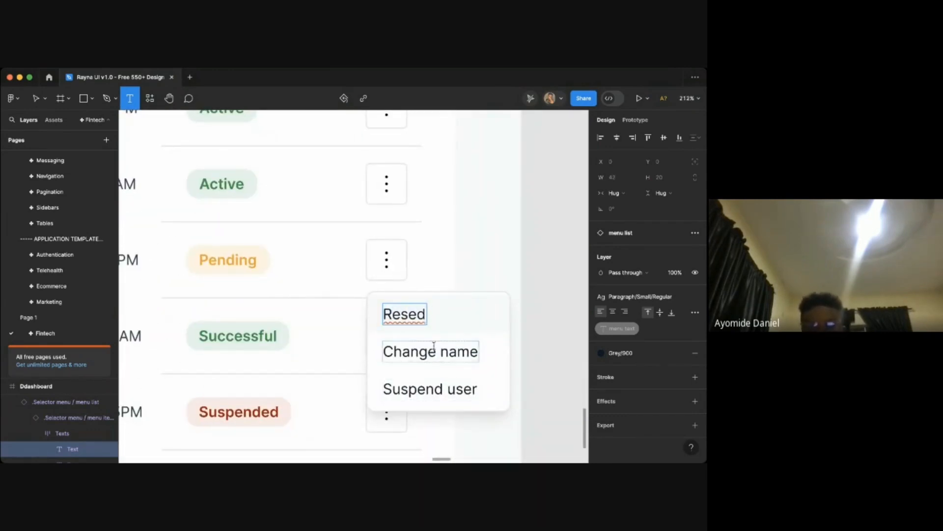
{"action": "key", "text": "BackSpace"}
{"action": "type", "text": "nd inbv"}
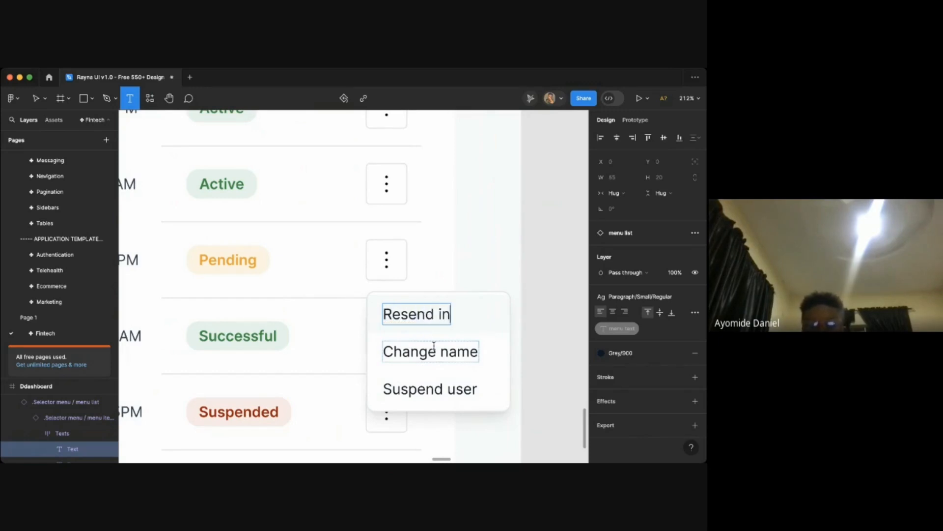
{"action": "key", "text": "BackSpace"}
{"action": "key", "text": "BackSpace"}
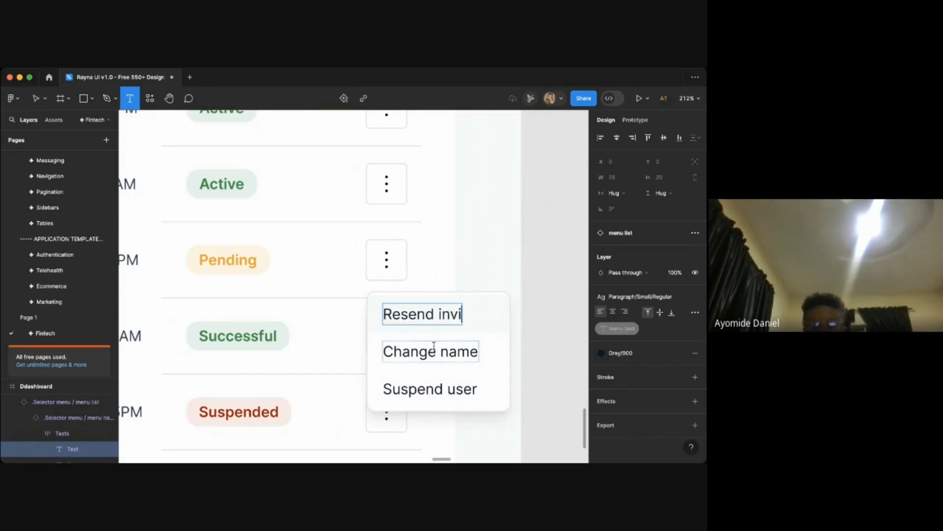
{"action": "type", "text": "vite"}
- Rename the second menu option to Revoke access and leave text editing
{"action": "double_click", "coordinate": [419, 352]}
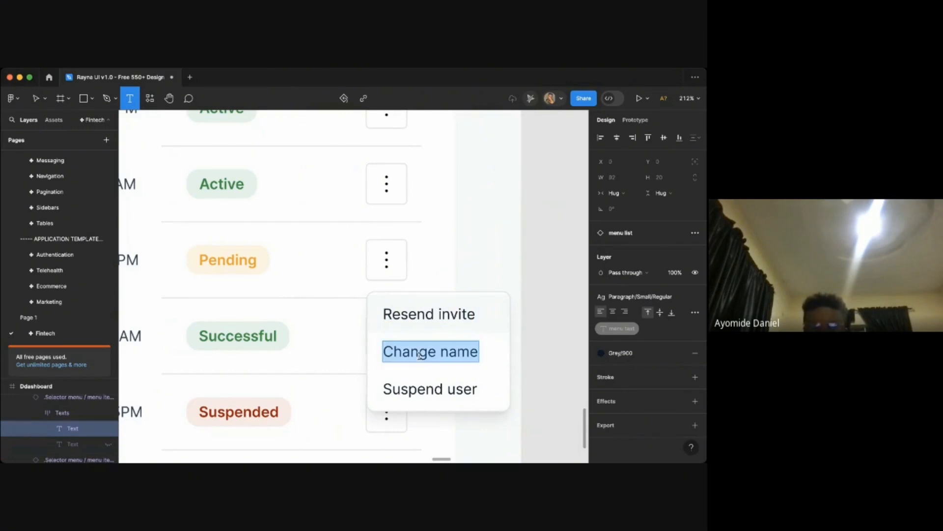
{"action": "type", "text": "Revo"}
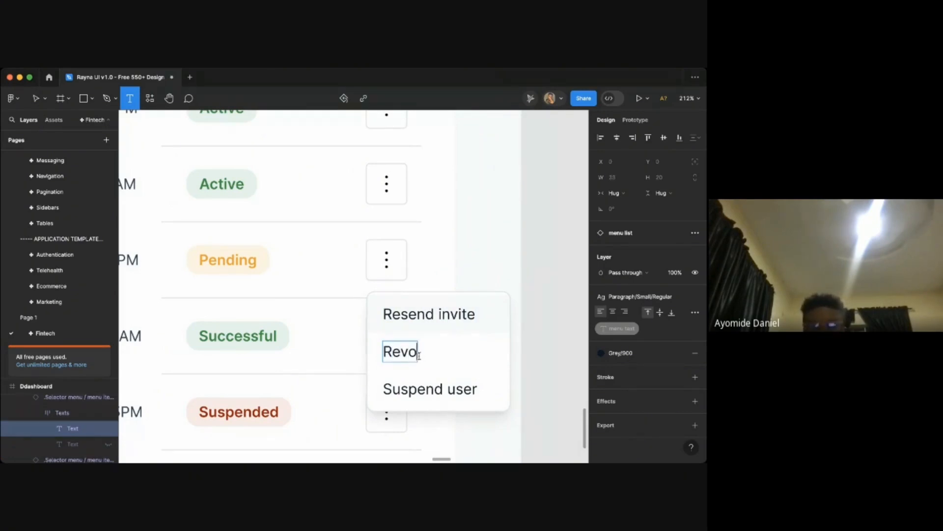
{"action": "type", "text": "ke access"}
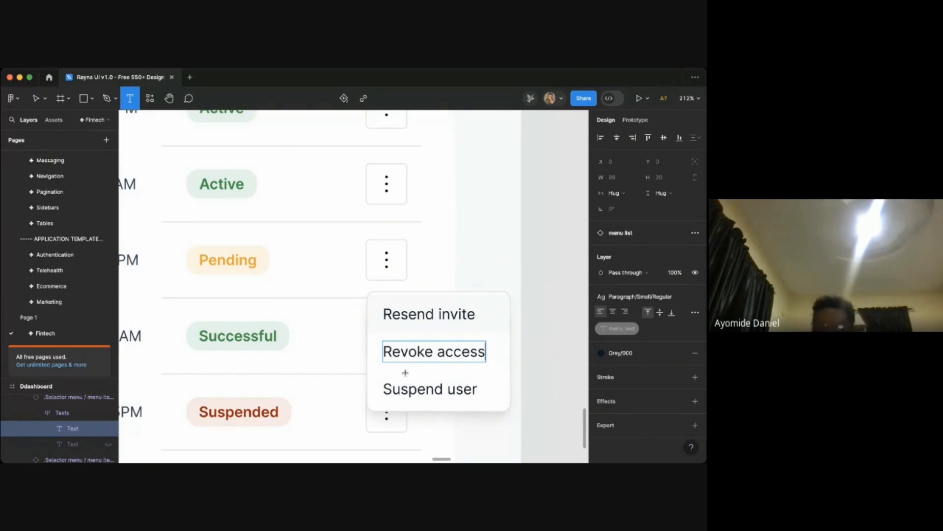
{"action": "left_click", "coordinate": [543, 379]}
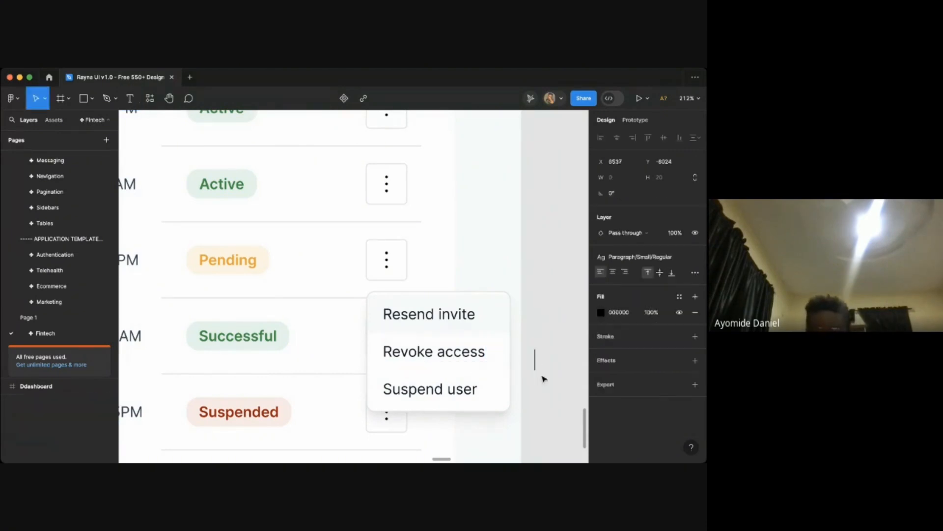
- Select the menu list and turn off its third item so only two options remain
{"action": "left_click", "coordinate": [445, 379]}
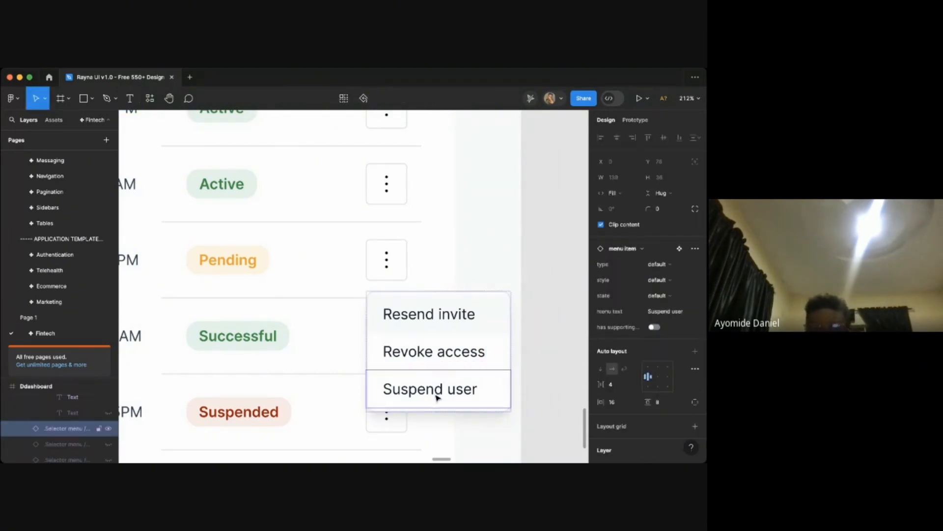
{"action": "left_click", "coordinate": [553, 337]}
{"action": "left_click", "coordinate": [503, 340]}
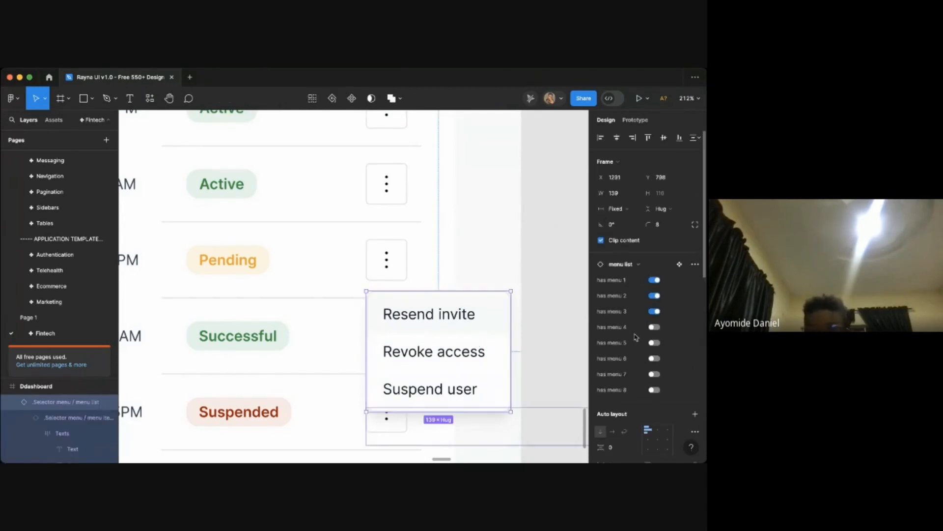
{"action": "left_click", "coordinate": [654, 312]}
{"action": "scroll", "coordinate": [436, 347], "scroll_direction": "down", "scroll_amount": 3}
{"action": "scroll", "coordinate": [436, 348], "scroll_direction": "up", "scroll_amount": 2}
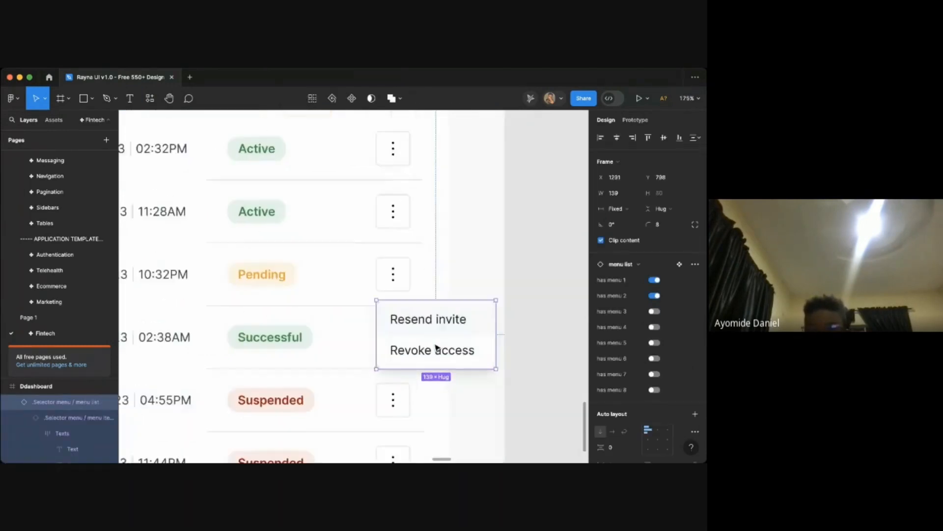
{"action": "scroll", "coordinate": [436, 347], "scroll_direction": "down", "scroll_amount": 2}
{"action": "scroll", "coordinate": [436, 347], "scroll_direction": "up", "scroll_amount": 3}
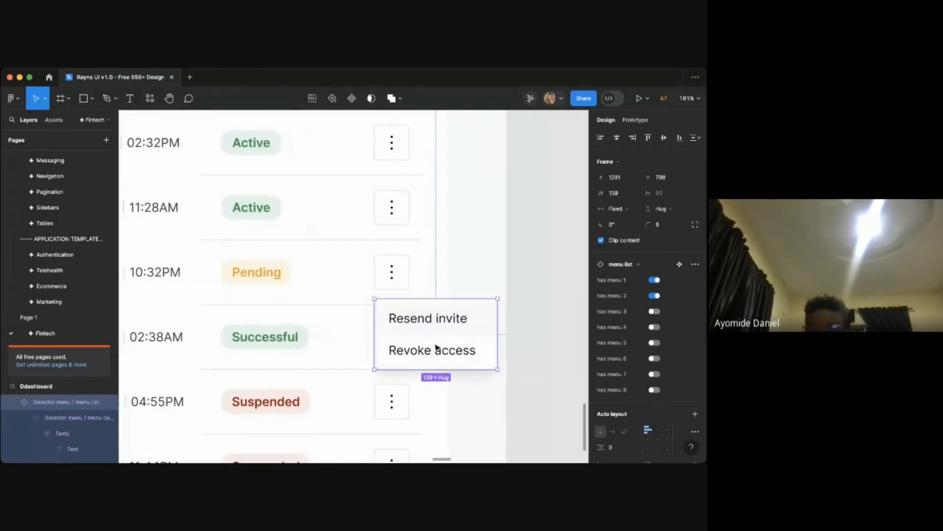
{"action": "scroll", "coordinate": [436, 348], "scroll_direction": "down", "scroll_amount": 1}
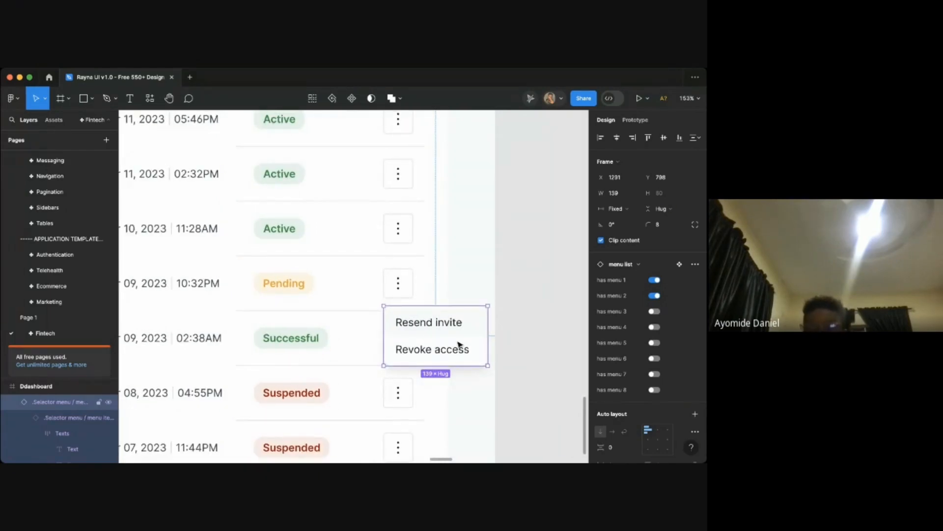
{"action": "left_click", "coordinate": [654, 311]}
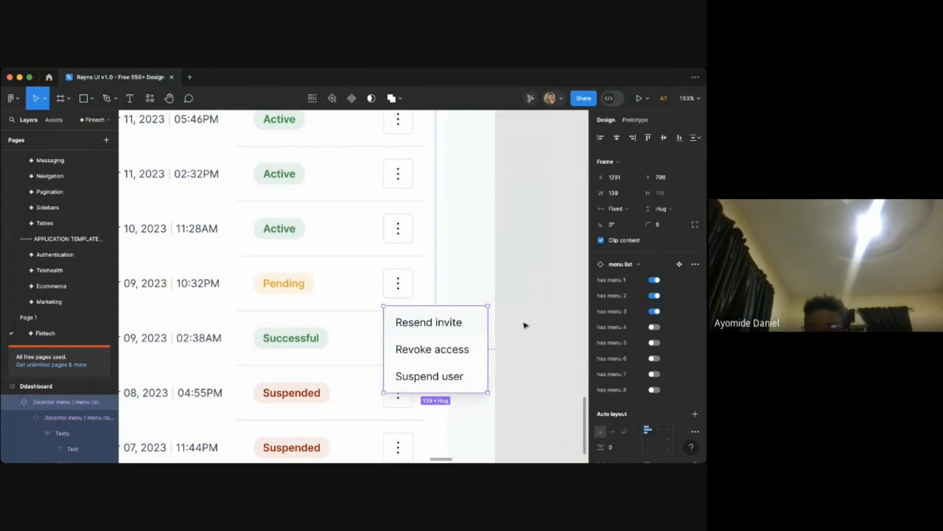
{"action": "scroll", "coordinate": [440, 370], "scroll_direction": "up", "scroll_amount": 3}
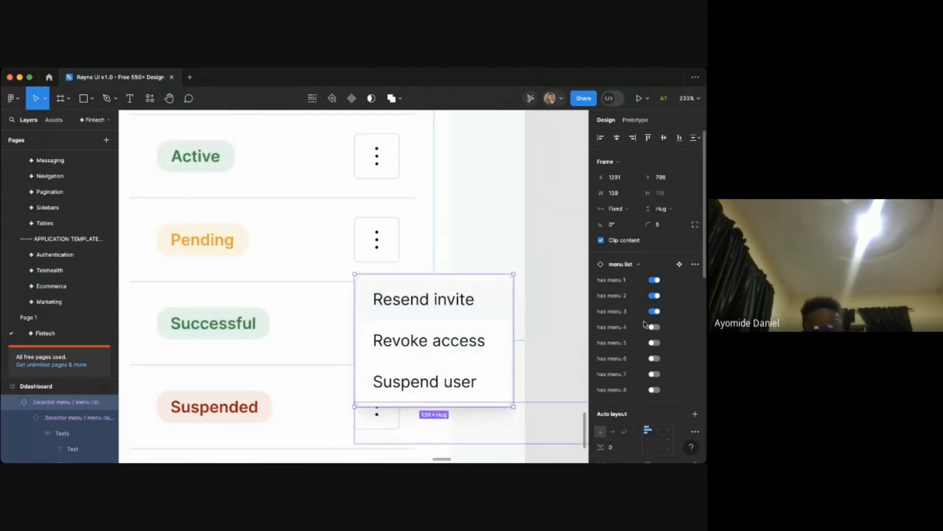
{"action": "key", "text": "ctrl+z"}
- Duplicate the dashboard frame with the two-option Resend invite / Revoke access menu
{"action": "scroll", "coordinate": [396, 319], "scroll_direction": "down", "scroll_amount": 1}
{"action": "scroll", "coordinate": [393, 321], "scroll_direction": "down", "scroll_amount": 3}
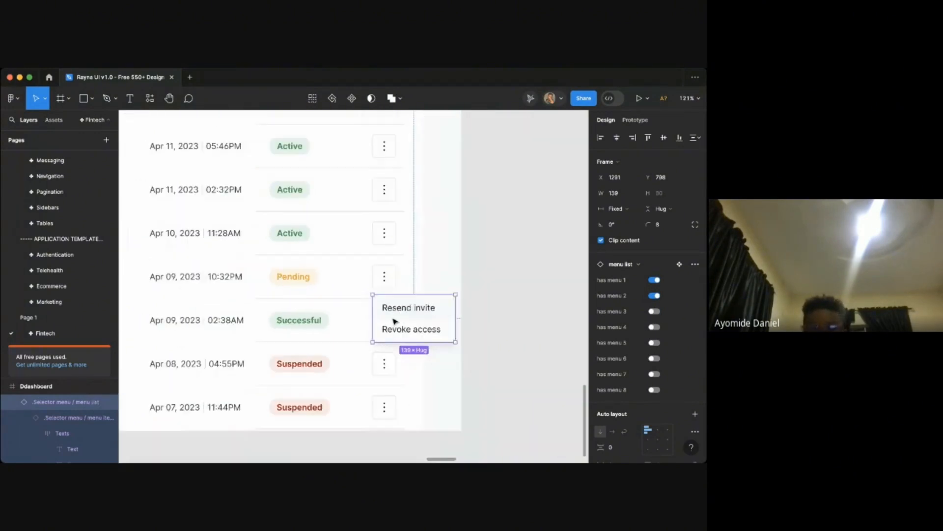
{"action": "scroll", "coordinate": [391, 318], "scroll_direction": "down", "scroll_amount": 5}
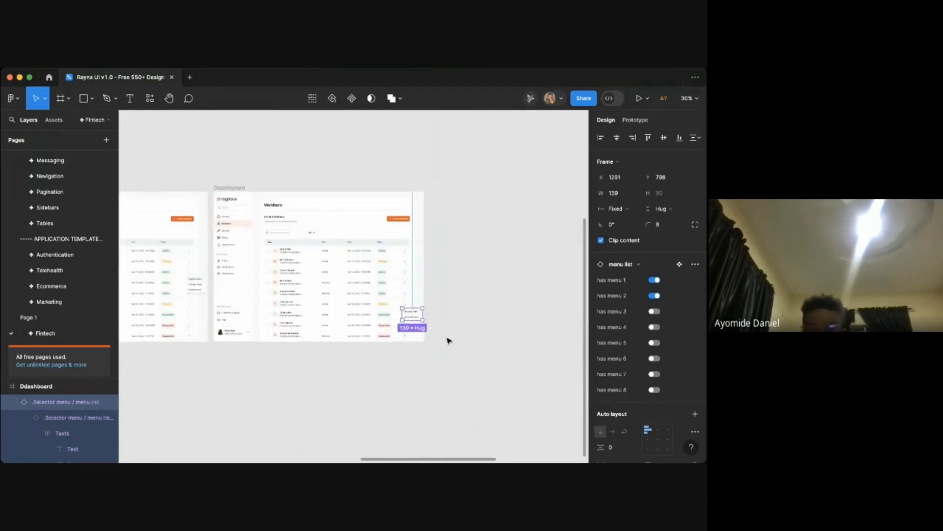
{"action": "left_click", "coordinate": [447, 337]}
{"action": "left_click", "coordinate": [237, 191]}
{"action": "key", "text": "ctrl+d"}
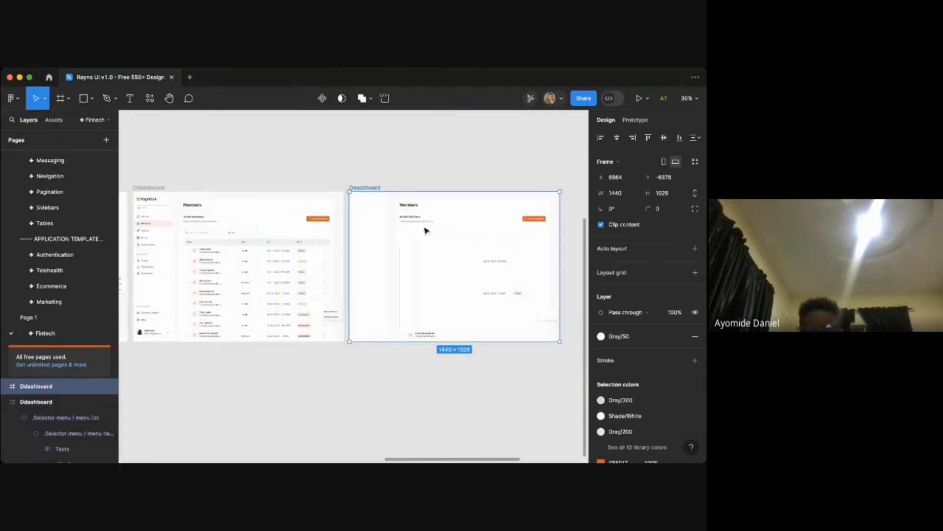
- Select the new duplicate's action menu and nudge it slightly downward
{"action": "scroll", "coordinate": [569, 301], "scroll_direction": "up", "scroll_amount": 5}
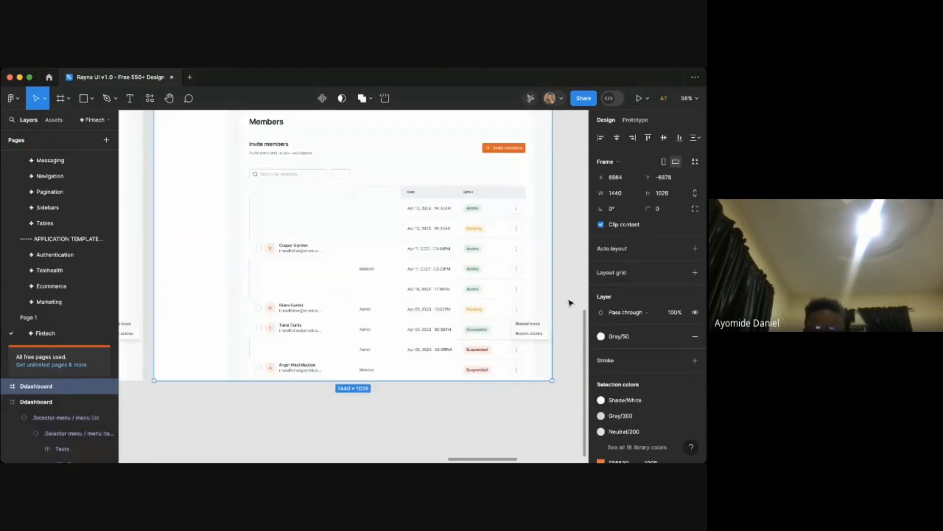
{"action": "scroll", "coordinate": [543, 360], "scroll_direction": "down", "scroll_amount": 2}
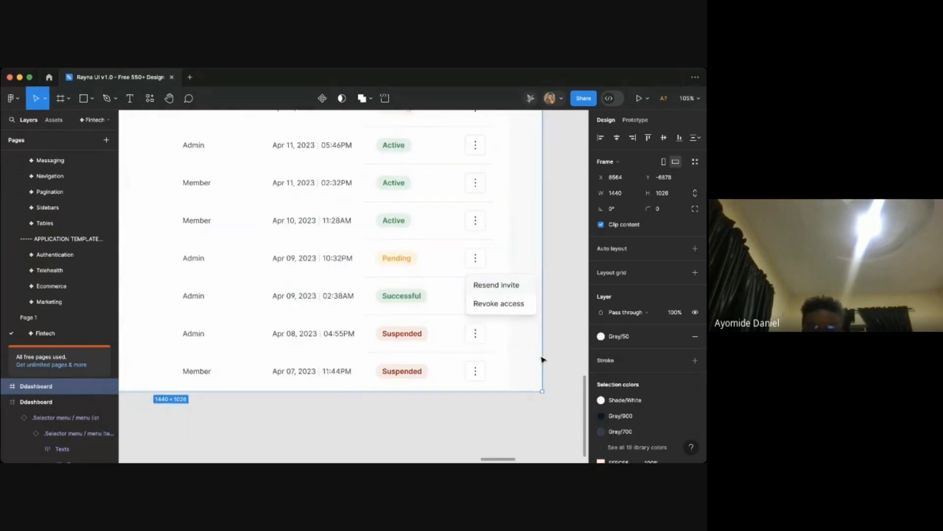
{"action": "scroll", "coordinate": [495, 312], "scroll_direction": "up", "scroll_amount": 5}
{"action": "left_click", "coordinate": [505, 306]}
{"action": "key", "text": "shift+Down"}
{"action": "key", "text": "shift+Down"}
{"action": "key", "text": "shift+Down"}
{"action": "key", "text": "shift+Down"}
{"action": "key", "text": "shift+Down"}
{"action": "key", "text": "shift+Down"}
{"action": "key", "text": "shift+Down"}
{"action": "key", "text": "shift+Down"}
{"action": "key", "text": "shift+Down"}
{"action": "key", "text": "shift+Down"}
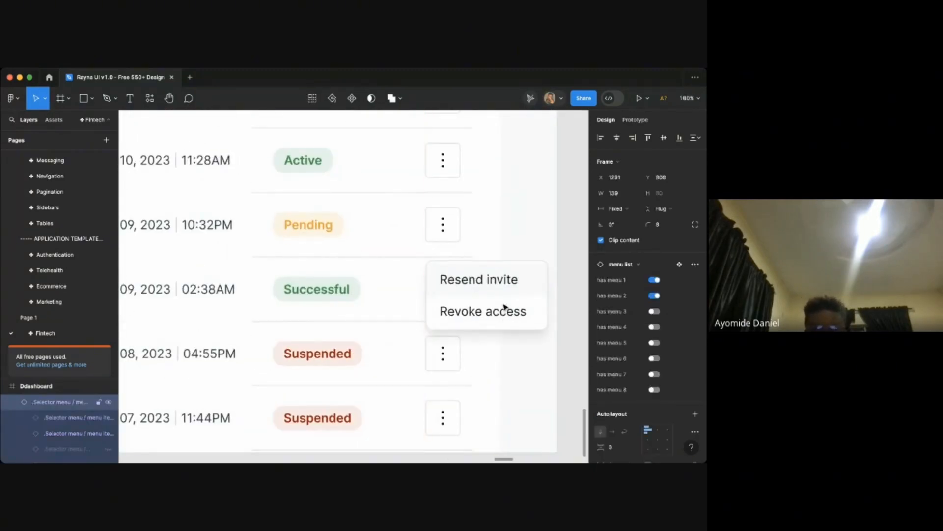
- Move the duplicate's action menu further down beside the last Suspended row's action button
{"action": "key", "text": "shift+Down"}
{"action": "key", "text": "shift+Down"}
{"action": "key", "text": "shift+Down"}
{"action": "key", "text": "Down"}
{"action": "key", "text": "Down"}
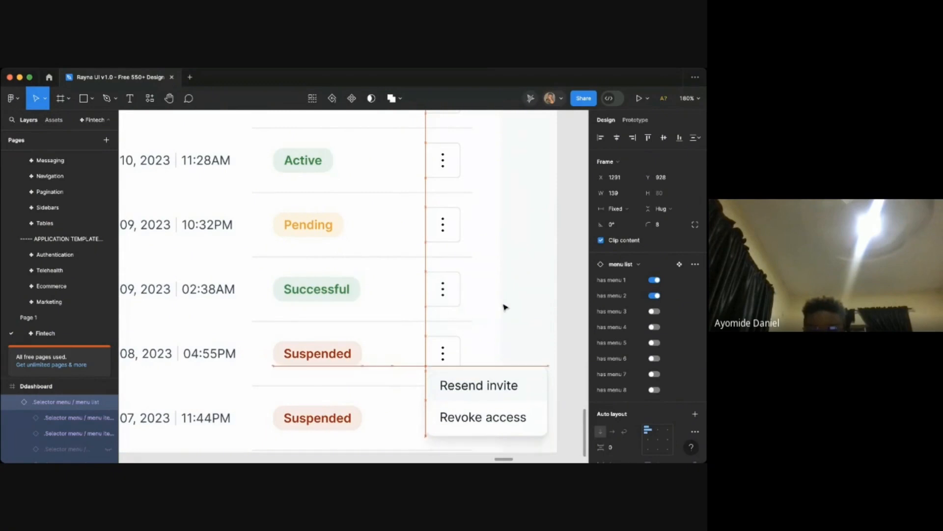
{"action": "key", "text": "Down"}
{"action": "key", "text": "Down"}
{"action": "key", "text": "Down"}
{"action": "key", "text": "Down"}
{"action": "key", "text": "Down"}
{"action": "key", "text": "Down"}
{"action": "key", "text": "Down"}
{"action": "key", "text": "Down"}
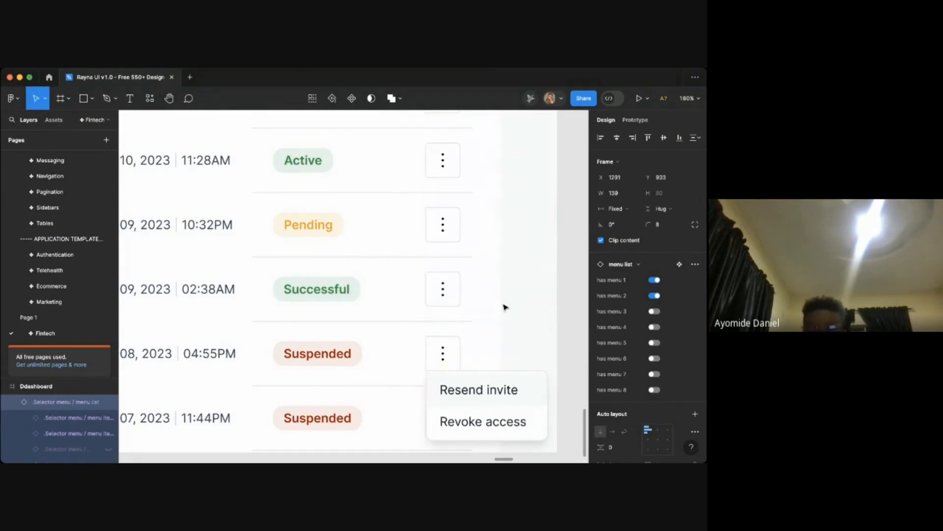
{"action": "key", "text": "Down"}
{"action": "key", "text": "Down"}
{"action": "key", "text": "Down"}
{"action": "key", "text": "Down"}
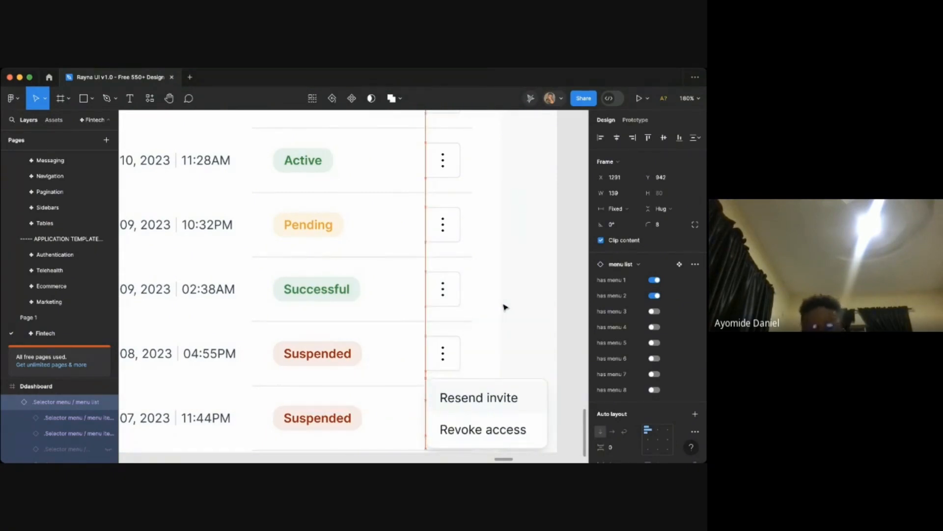
- Rename the first option of this menu to Reactivate user
{"action": "scroll", "coordinate": [504, 308], "scroll_direction": "down", "scroll_amount": 2}
{"action": "key", "text": "t"}
{"action": "scroll", "coordinate": [482, 357], "scroll_direction": "up", "scroll_amount": 2}
{"action": "left_click", "coordinate": [448, 355]}
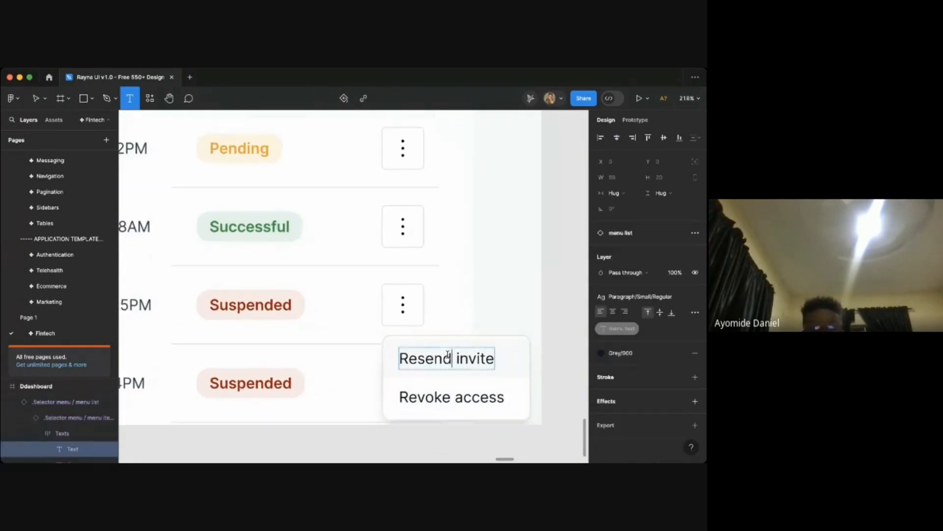
{"action": "key", "text": "ctrl+a"}
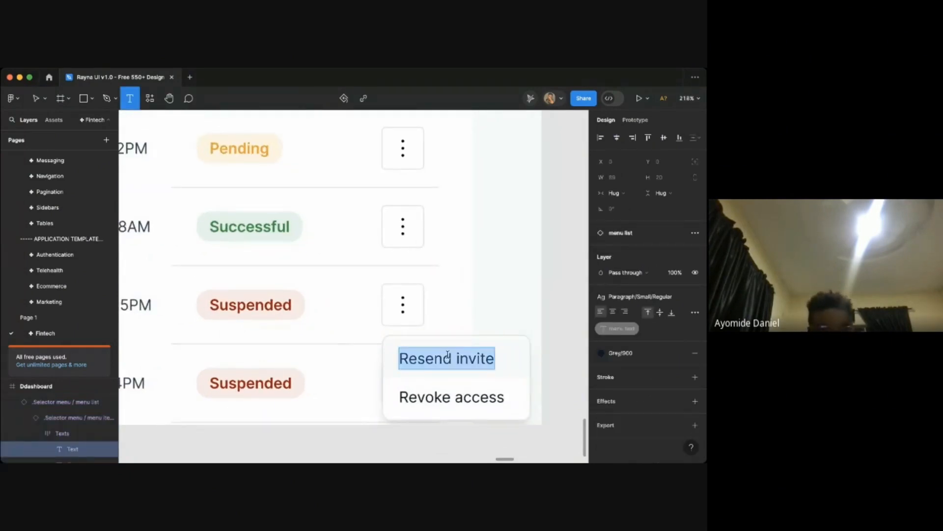
{"action": "type", "text": "Reac"}
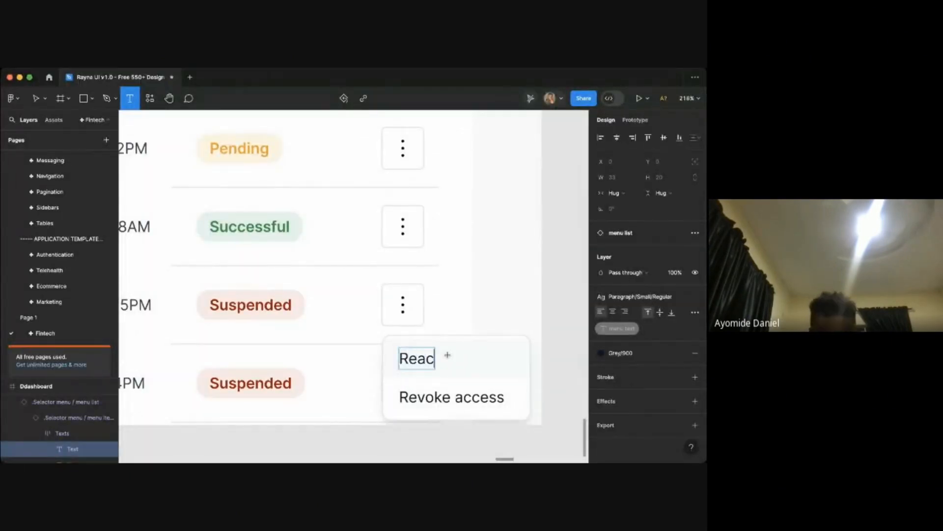
{"action": "type", "text": "tibv"}
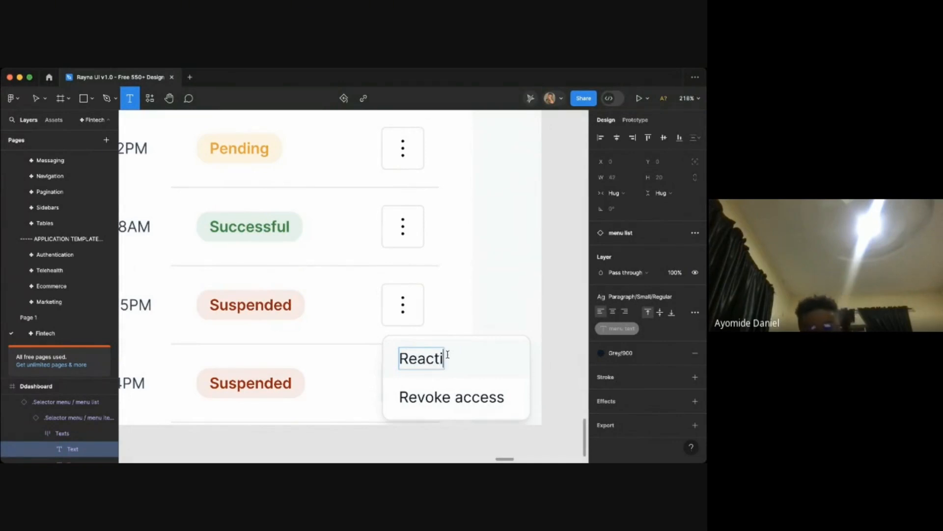
{"action": "key", "text": "BackSpace"}
{"action": "type", "text": "vate"}
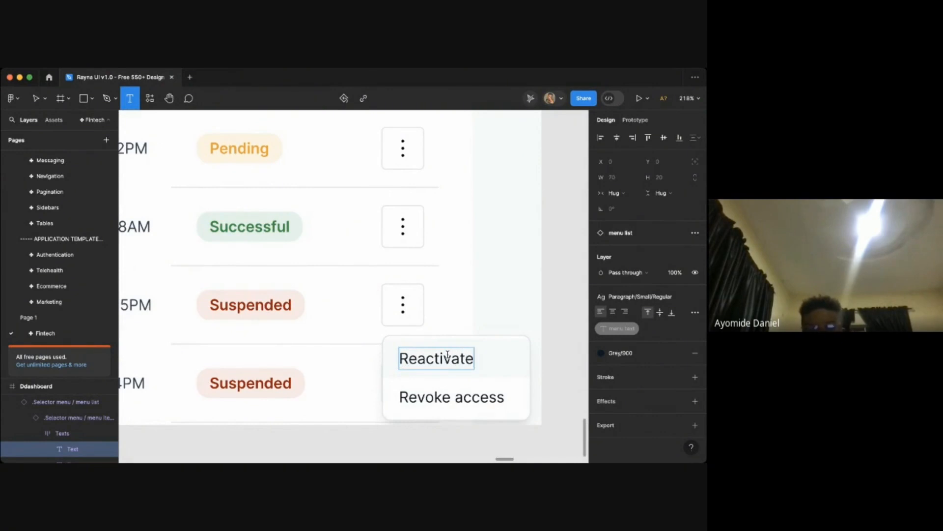
{"action": "type", "text": " user"}
- Rename the second menu option to Remove them and leave text editing
{"action": "left_click", "coordinate": [449, 399]}
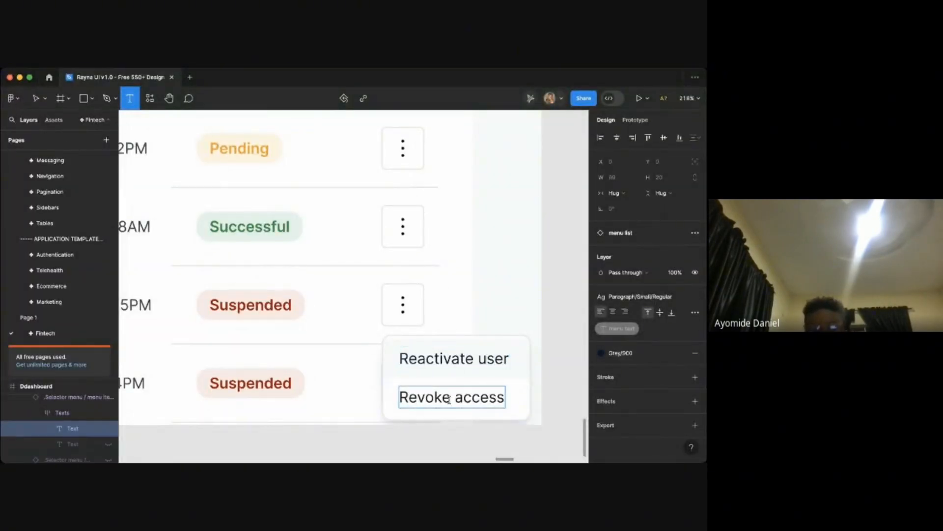
{"action": "double_click", "coordinate": [449, 399]}
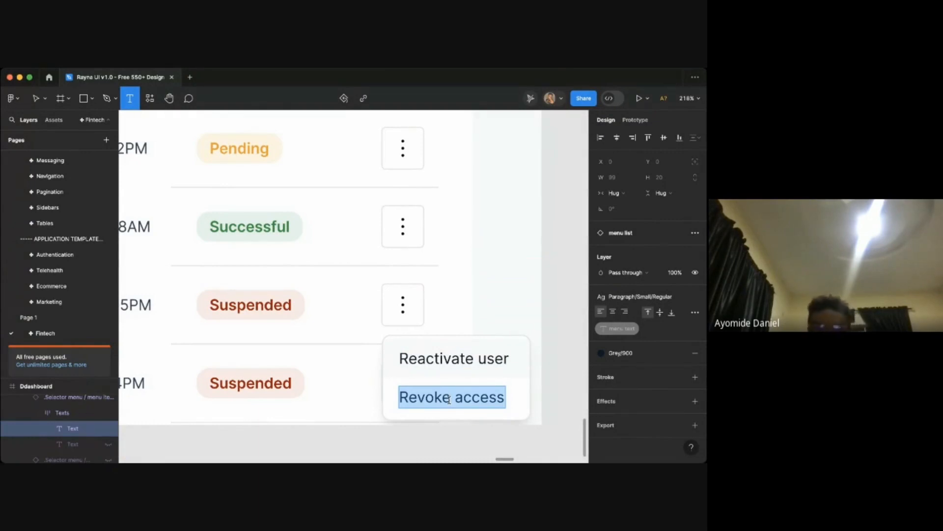
{"action": "type", "text": "Re"}
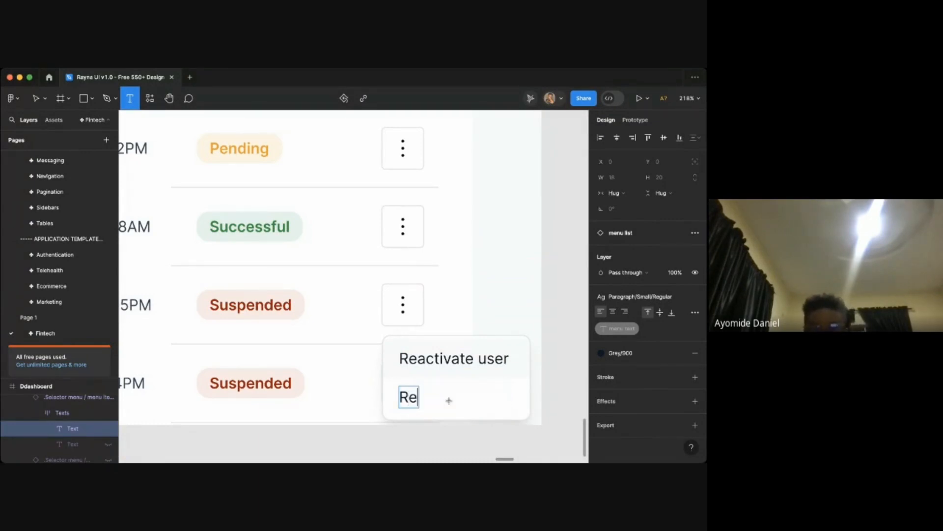
{"action": "type", "text": "move them"}
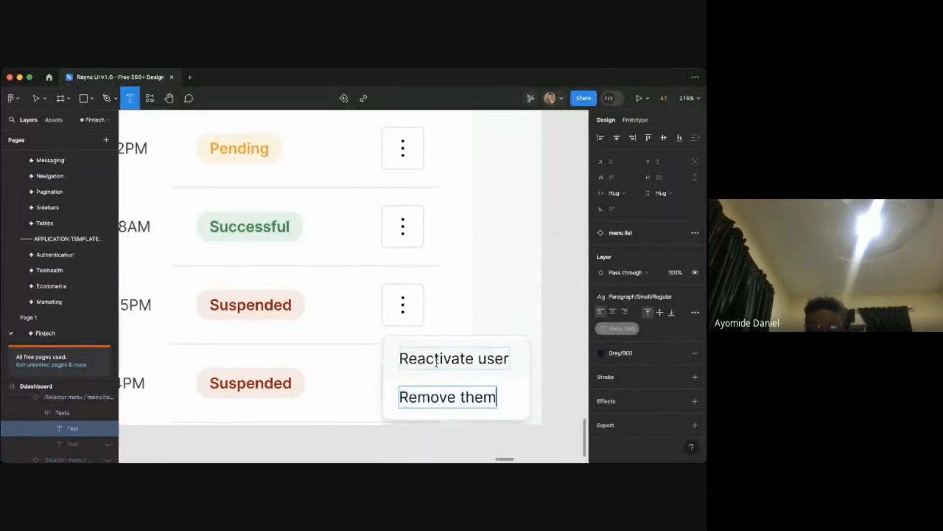
{"action": "triple_click", "coordinate": [478, 396]}
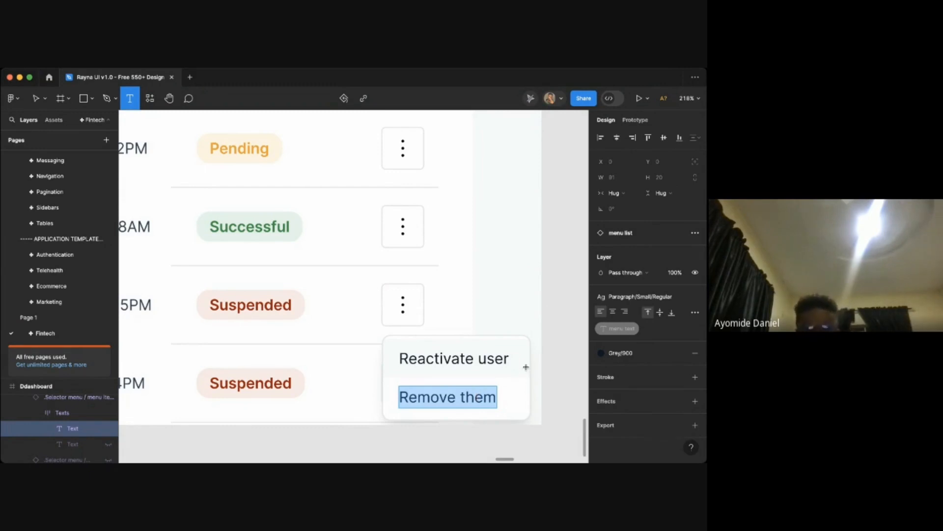
{"action": "key", "text": "Escape"}
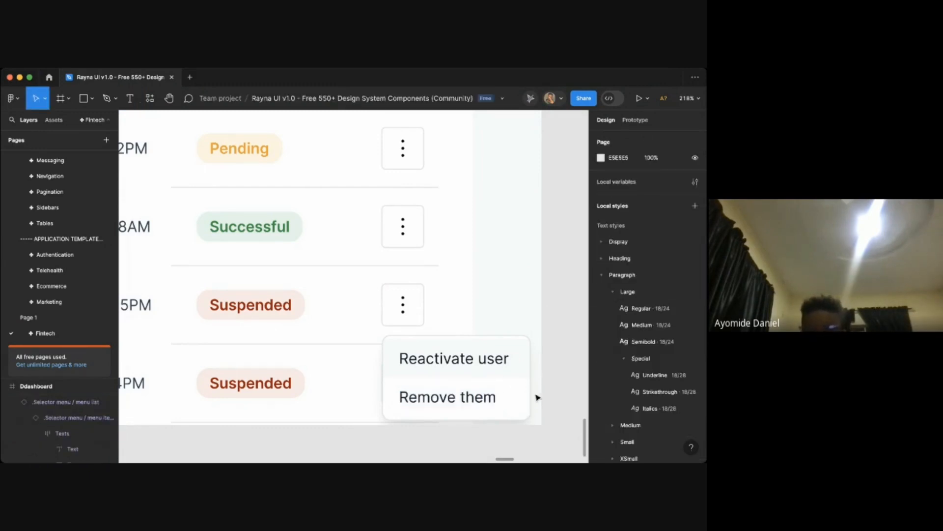
- Select the menu list and turn off its second item so only Reactivate user remains
{"action": "left_click", "coordinate": [516, 395]}
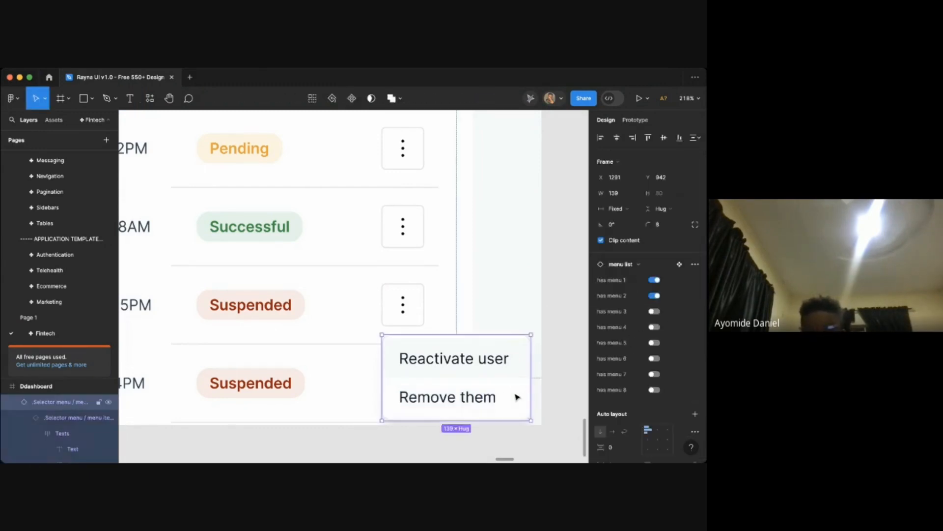
{"action": "left_click", "coordinate": [656, 297]}
{"action": "left_click", "coordinate": [561, 336]}
{"action": "scroll", "coordinate": [560, 335], "scroll_direction": "down", "scroll_amount": 10}
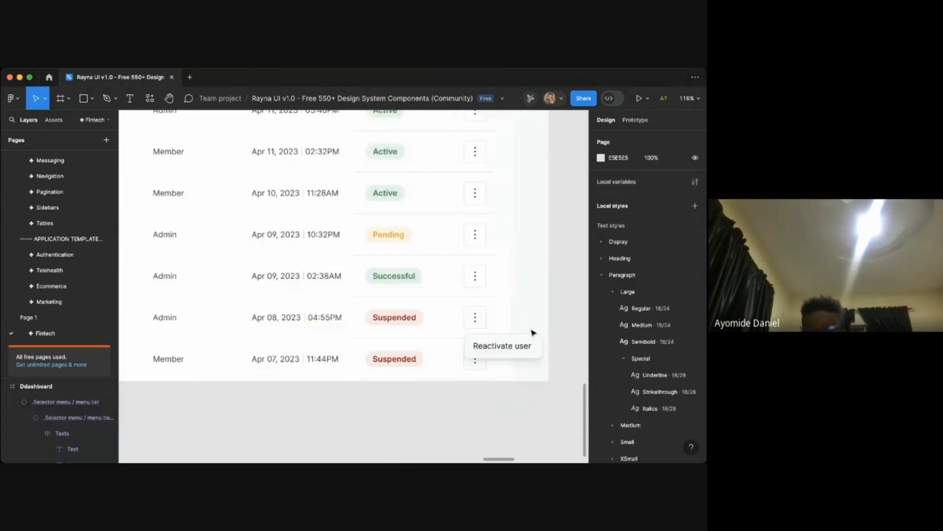
- Review the Members page frames, the invite modal, the status filter dropdown and the row action menus
{"action": "scroll", "coordinate": [488, 330], "scroll_direction": "left", "scroll_amount": 15}
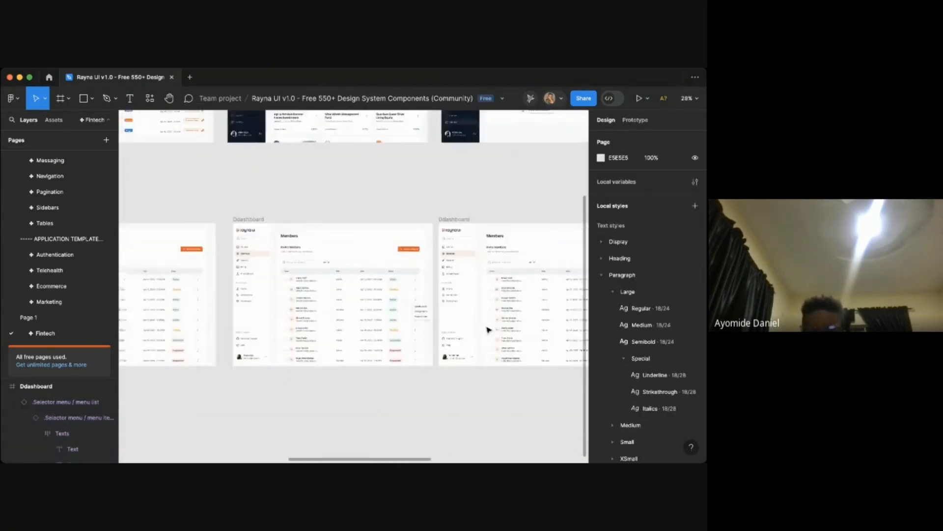
{"action": "scroll", "coordinate": [357, 300], "scroll_direction": "left", "scroll_amount": 10}
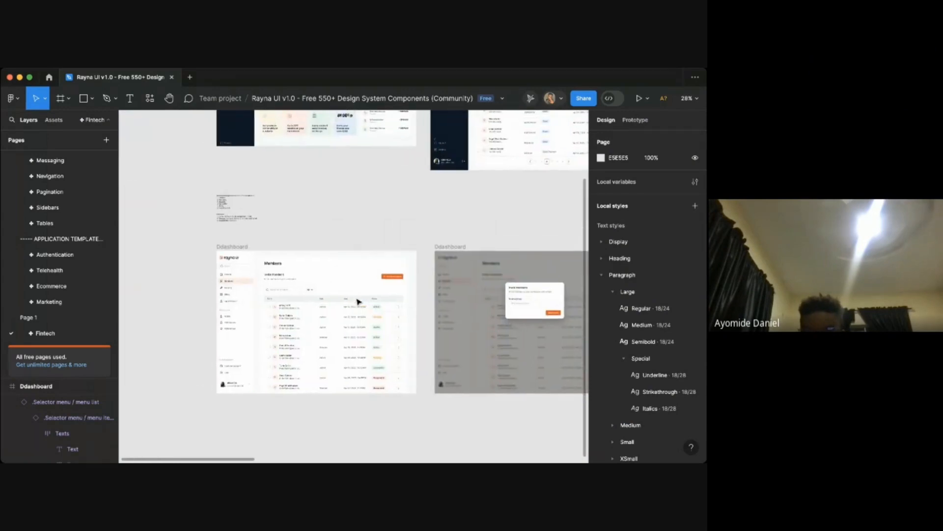
{"action": "scroll", "coordinate": [226, 232], "scroll_direction": "up", "scroll_amount": 10}
{"action": "scroll", "coordinate": [226, 232], "scroll_direction": "up", "scroll_amount": 5}
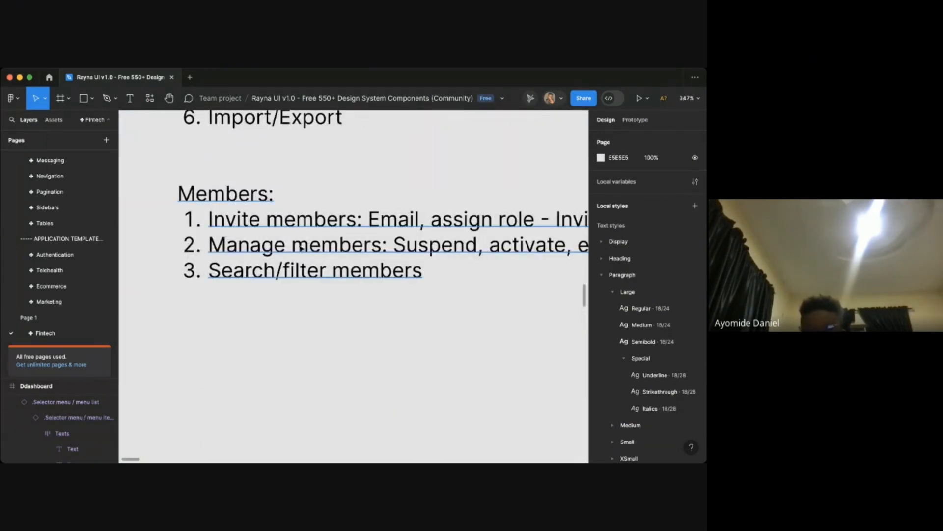
{"action": "scroll", "coordinate": [313, 251], "scroll_direction": "down", "scroll_amount": 8}
{"action": "scroll", "coordinate": [302, 248], "scroll_direction": "down", "scroll_amount": 5}
{"action": "scroll", "coordinate": [305, 333], "scroll_direction": "down", "scroll_amount": 5}
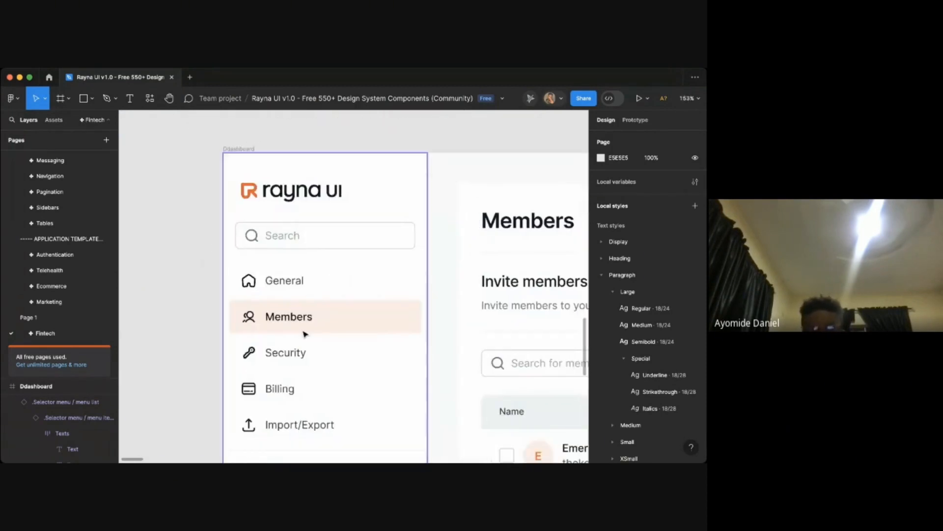
{"action": "scroll", "coordinate": [295, 327], "scroll_direction": "down", "scroll_amount": 4}
{"action": "scroll", "coordinate": [290, 326], "scroll_direction": "down", "scroll_amount": 2}
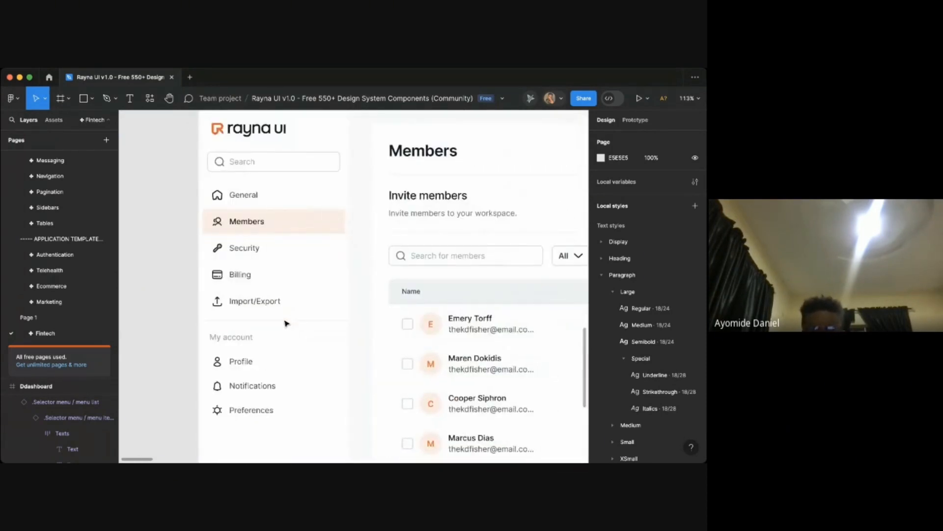
{"action": "scroll", "coordinate": [273, 338], "scroll_direction": "right", "scroll_amount": 4}
{"action": "scroll", "coordinate": [272, 339], "scroll_direction": "down", "scroll_amount": 3}
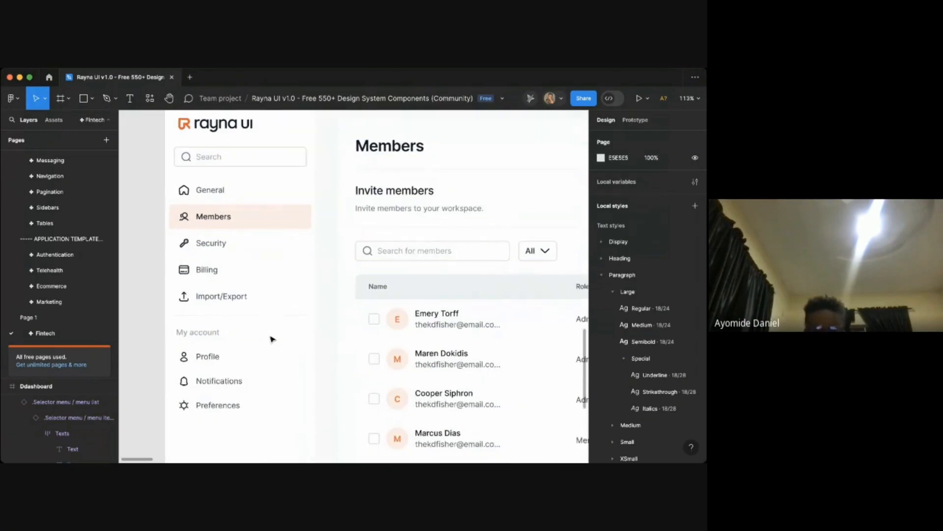
{"action": "scroll", "coordinate": [271, 339], "scroll_direction": "right", "scroll_amount": 5}
{"action": "scroll", "coordinate": [271, 339], "scroll_direction": "down", "scroll_amount": 4}
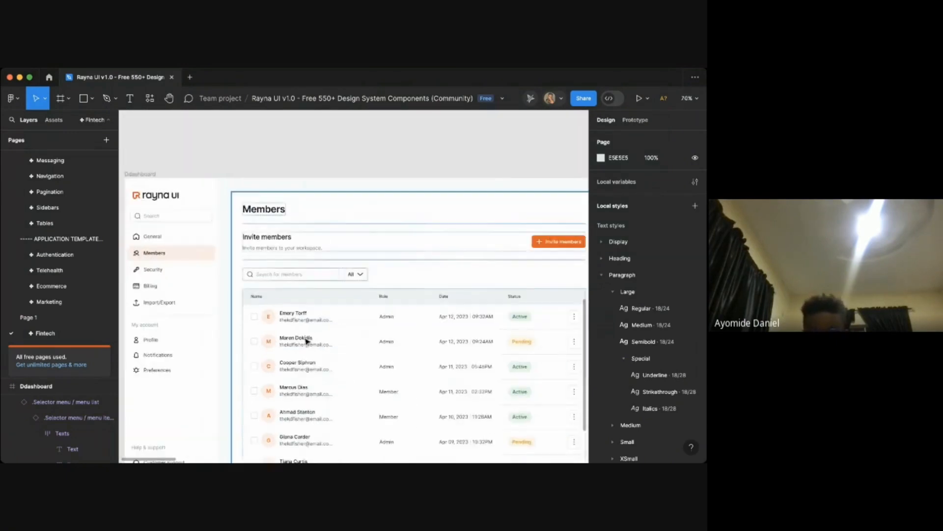
{"action": "scroll", "coordinate": [348, 348], "scroll_direction": "right", "scroll_amount": 2}
{"action": "scroll", "coordinate": [348, 347], "scroll_direction": "down", "scroll_amount": 1}
{"action": "scroll", "coordinate": [347, 347], "scroll_direction": "up", "scroll_amount": 4}
{"action": "scroll", "coordinate": [483, 342], "scroll_direction": "right", "scroll_amount": 3}
{"action": "scroll", "coordinate": [483, 342], "scroll_direction": "down", "scroll_amount": 1}
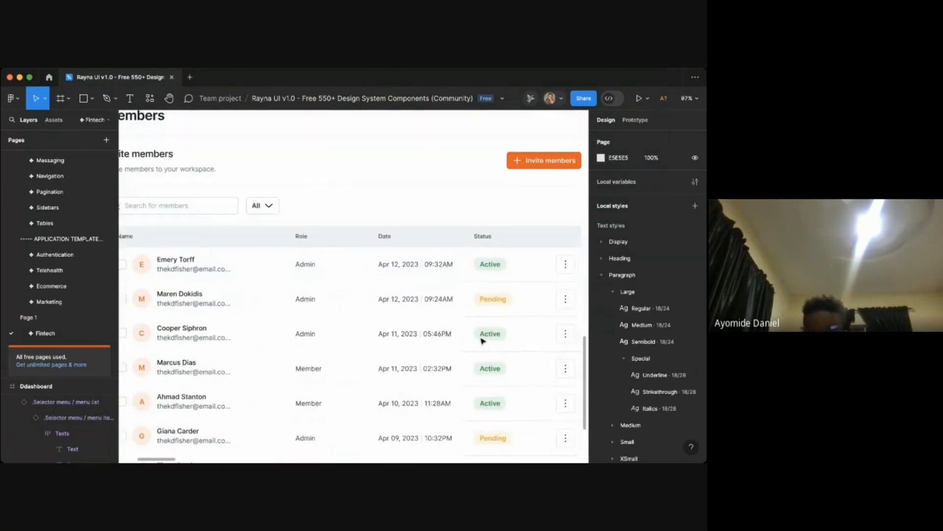
{"action": "scroll", "coordinate": [492, 406], "scroll_direction": "left", "scroll_amount": 2}
{"action": "scroll", "coordinate": [491, 407], "scroll_direction": "up", "scroll_amount": 2}
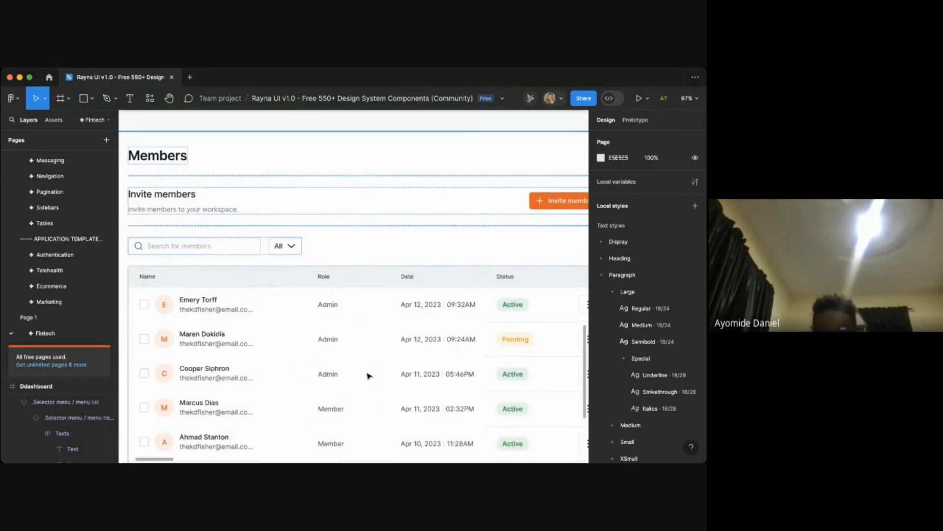
{"action": "scroll", "coordinate": [453, 360], "scroll_direction": "down", "scroll_amount": 3}
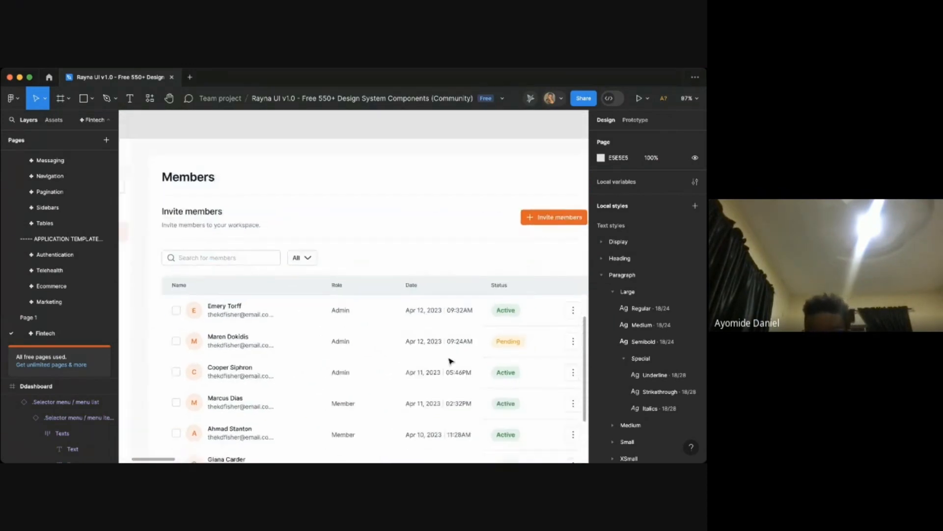
{"action": "scroll", "coordinate": [278, 275], "scroll_direction": "up", "scroll_amount": 3}
{"action": "scroll", "coordinate": [382, 248], "scroll_direction": "right", "scroll_amount": 12}
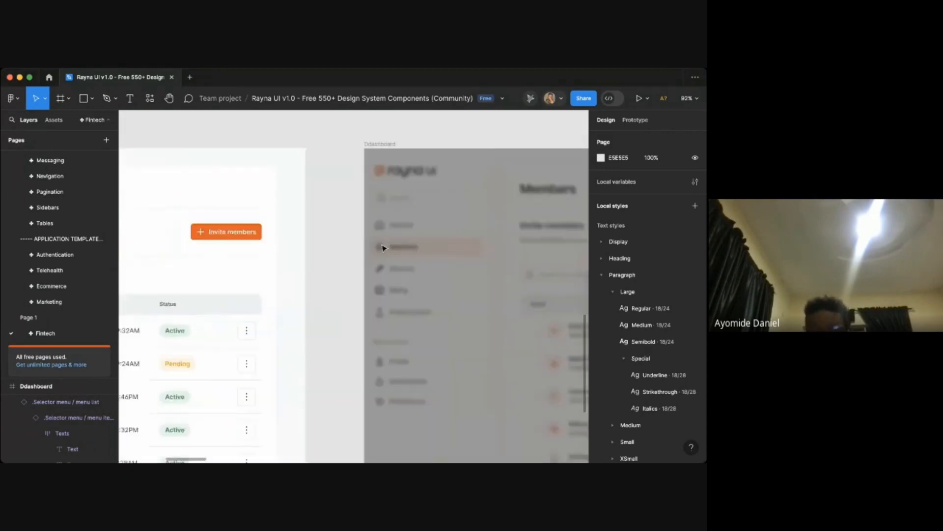
{"action": "scroll", "coordinate": [423, 277], "scroll_direction": "up", "scroll_amount": 4}
{"action": "scroll", "coordinate": [383, 320], "scroll_direction": "up", "scroll_amount": 1}
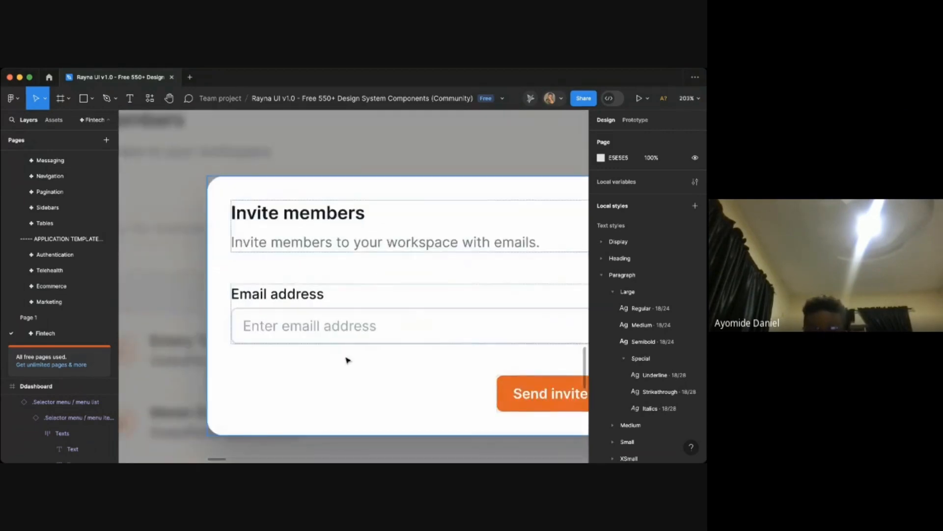
{"action": "scroll", "coordinate": [346, 358], "scroll_direction": "down", "scroll_amount": 5}
{"action": "scroll", "coordinate": [344, 353], "scroll_direction": "right", "scroll_amount": 15}
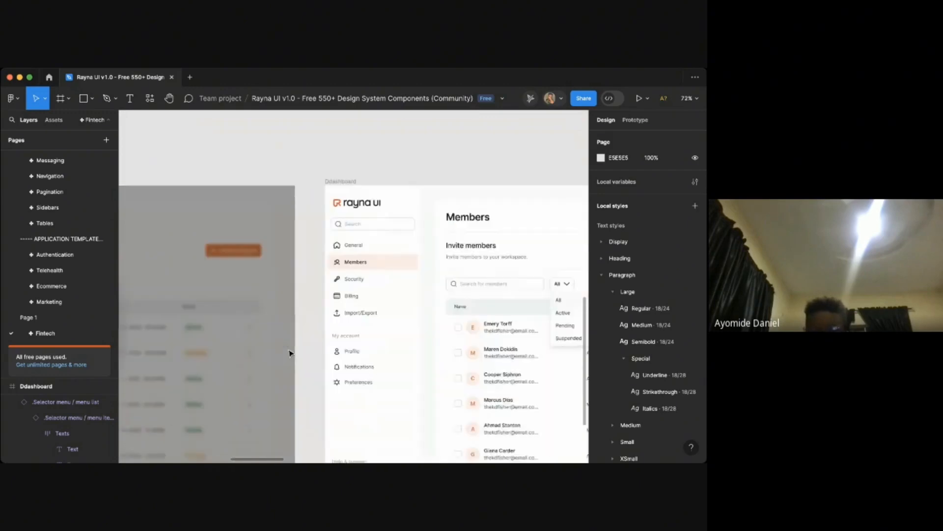
{"action": "scroll", "coordinate": [437, 352], "scroll_direction": "up", "scroll_amount": 2}
{"action": "scroll", "coordinate": [442, 334], "scroll_direction": "down", "scroll_amount": 2}
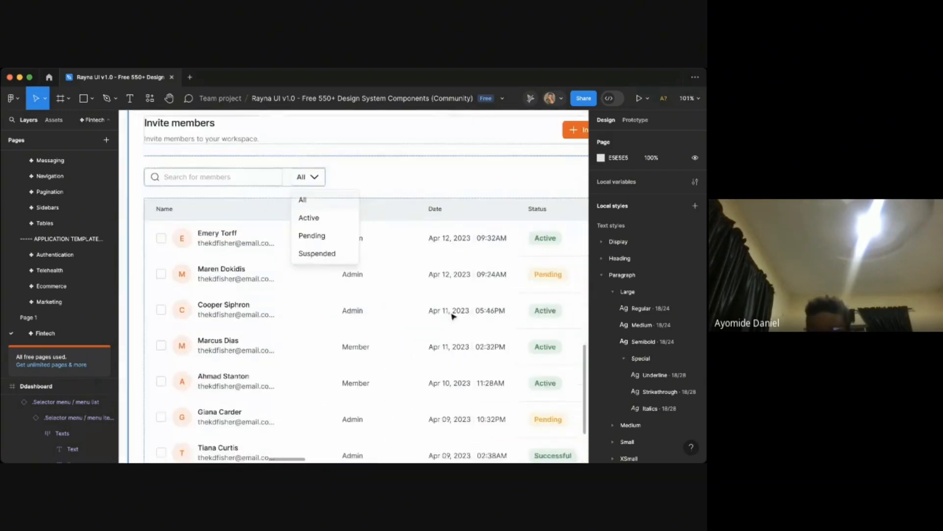
{"action": "scroll", "coordinate": [462, 349], "scroll_direction": "right", "scroll_amount": 4}
{"action": "scroll", "coordinate": [278, 236], "scroll_direction": "up", "scroll_amount": 3}
{"action": "scroll", "coordinate": [294, 246], "scroll_direction": "up", "scroll_amount": 1}
{"action": "scroll", "coordinate": [295, 246], "scroll_direction": "left", "scroll_amount": 2}
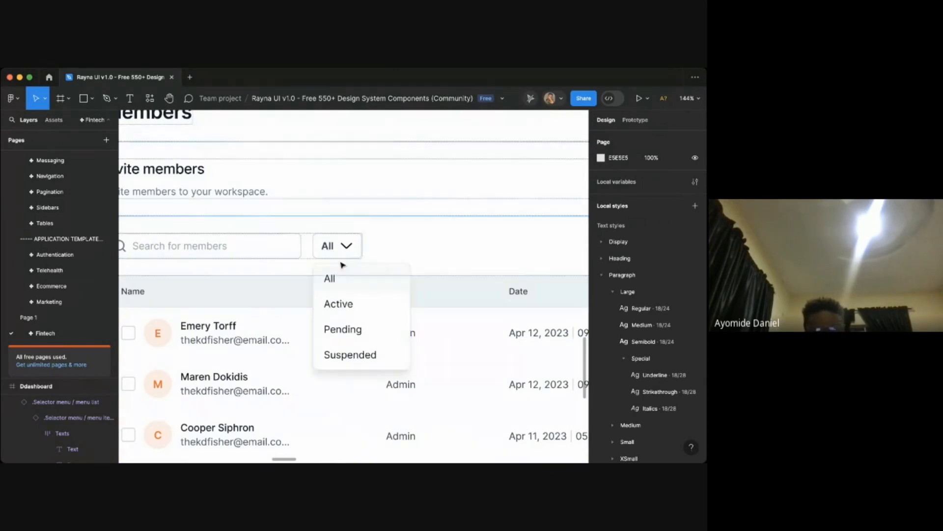
{"action": "scroll", "coordinate": [339, 294], "scroll_direction": "down", "scroll_amount": 5}
{"action": "scroll", "coordinate": [332, 299], "scroll_direction": "up", "scroll_amount": 2}
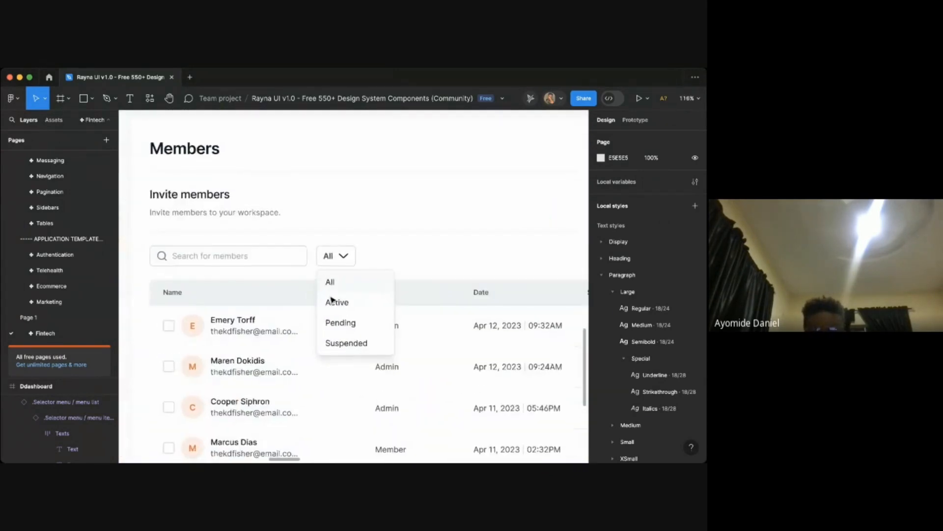
{"action": "scroll", "coordinate": [374, 324], "scroll_direction": "down", "scroll_amount": 3}
{"action": "scroll", "coordinate": [399, 262], "scroll_direction": "up", "scroll_amount": 3}
{"action": "scroll", "coordinate": [399, 262], "scroll_direction": "right", "scroll_amount": 3}
{"action": "scroll", "coordinate": [399, 262], "scroll_direction": "down", "scroll_amount": 2}
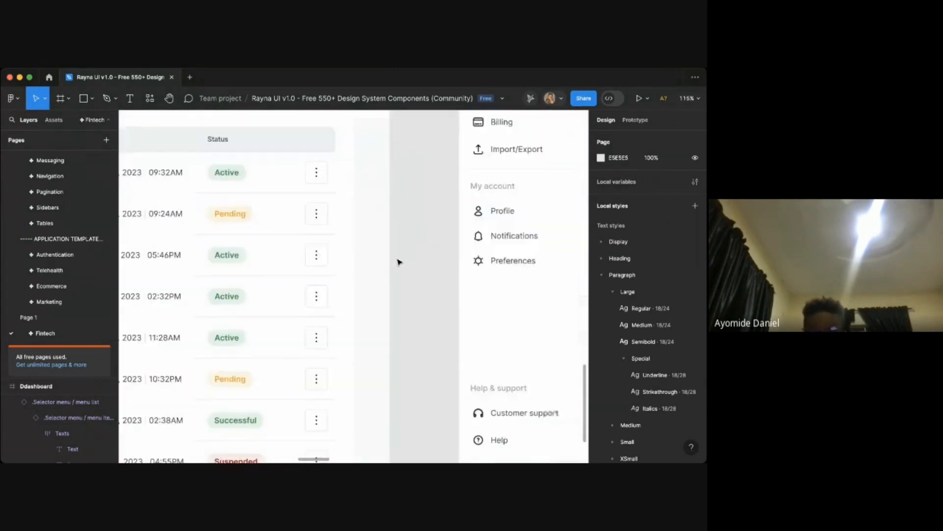
{"action": "scroll", "coordinate": [399, 262], "scroll_direction": "left", "scroll_amount": 5}
{"action": "scroll", "coordinate": [399, 261], "scroll_direction": "right", "scroll_amount": 6}
{"action": "scroll", "coordinate": [395, 254], "scroll_direction": "up", "scroll_amount": 2}
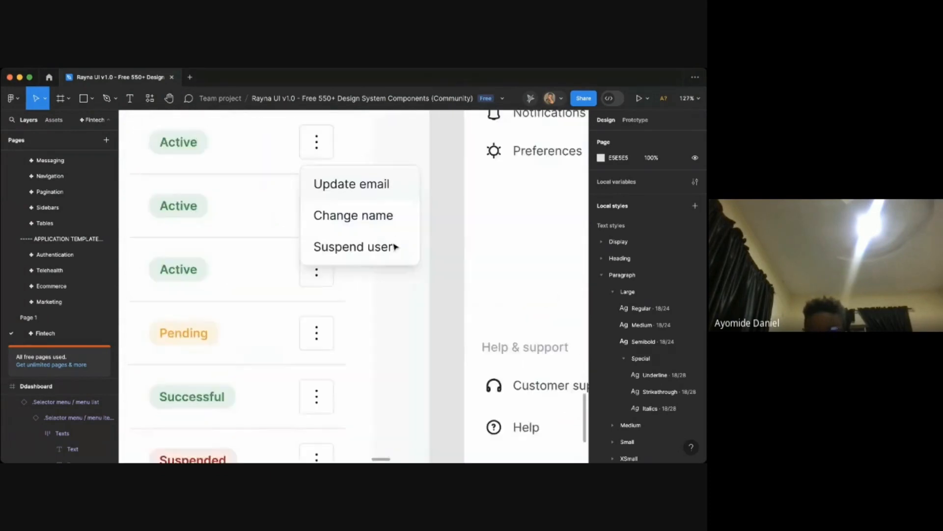
{"action": "scroll", "coordinate": [393, 246], "scroll_direction": "down", "scroll_amount": 2}
{"action": "scroll", "coordinate": [363, 198], "scroll_direction": "down", "scroll_amount": 2}
{"action": "scroll", "coordinate": [389, 211], "scroll_direction": "left", "scroll_amount": 4}
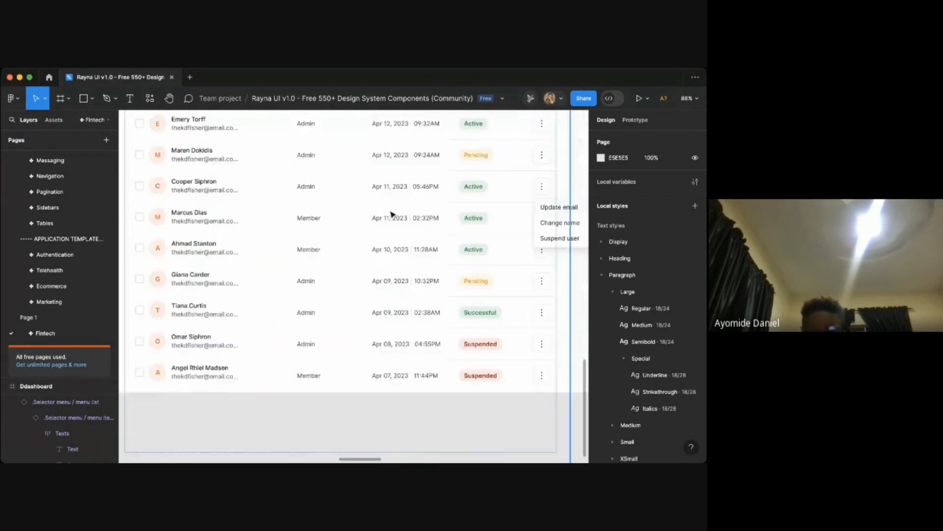
- Inspect the Pending row's action menu with Resend invite and Revoke access up close
{"action": "scroll", "coordinate": [391, 213], "scroll_direction": "right", "scroll_amount": 10}
{"action": "scroll", "coordinate": [393, 215], "scroll_direction": "right", "scroll_amount": 3}
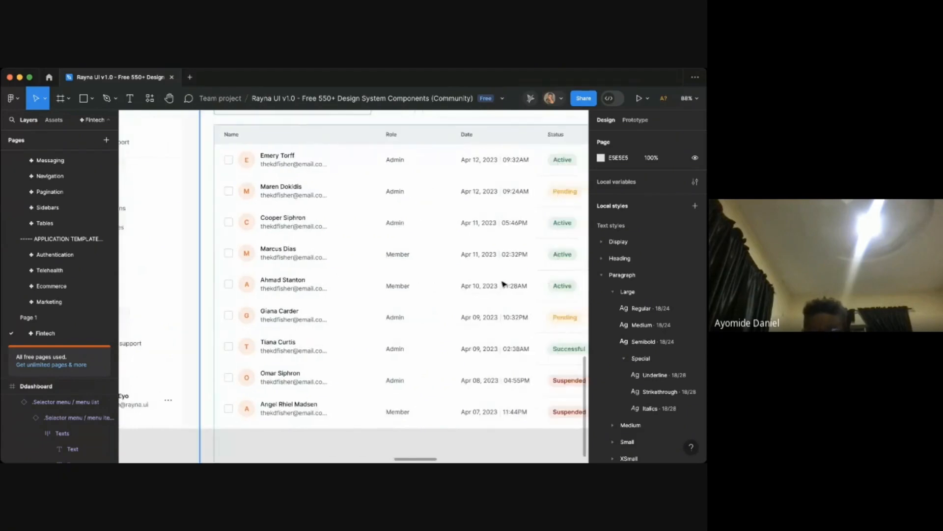
{"action": "scroll", "coordinate": [541, 294], "scroll_direction": "right", "scroll_amount": 3}
{"action": "scroll", "coordinate": [537, 361], "scroll_direction": "up", "scroll_amount": 3}
{"action": "scroll", "coordinate": [546, 368], "scroll_direction": "up", "scroll_amount": 2}
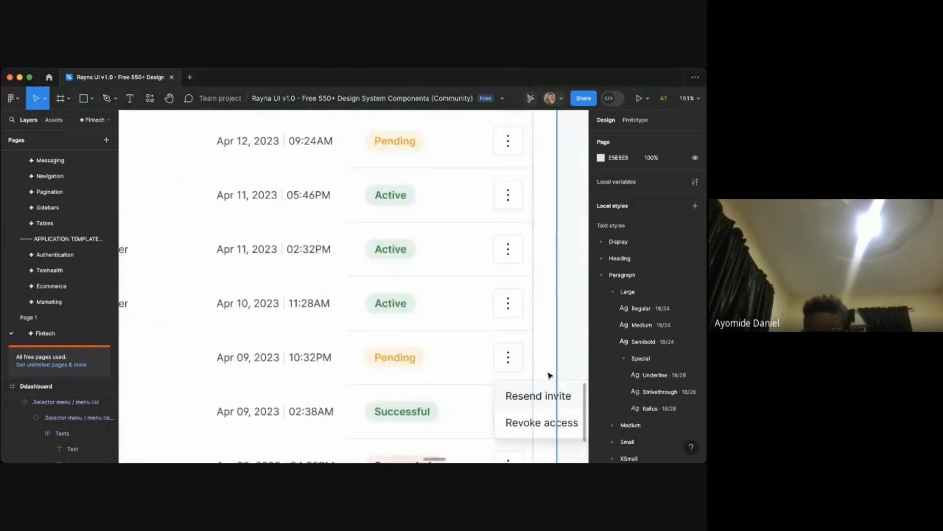
{"action": "right_click", "coordinate": [554, 386]}
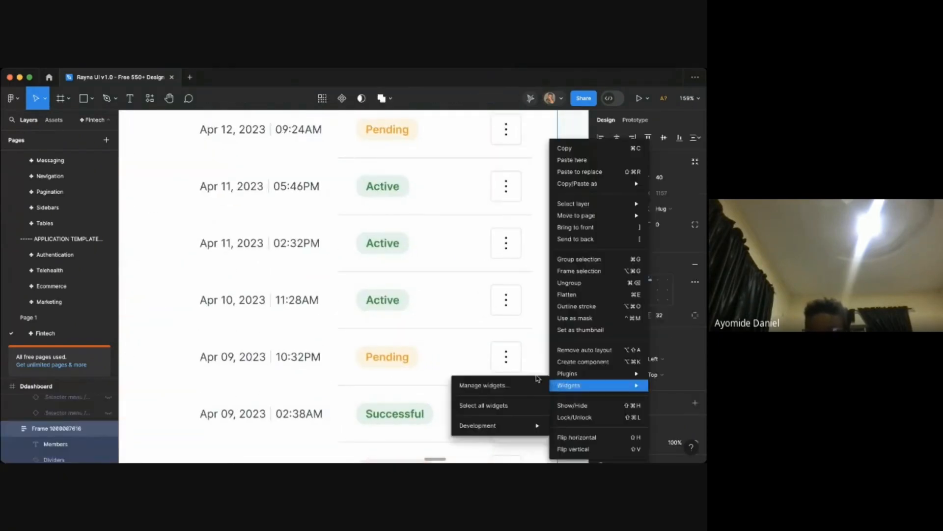
{"action": "left_click", "coordinate": [540, 366]}
{"action": "scroll", "coordinate": [549, 362], "scroll_direction": "down", "scroll_amount": 5}
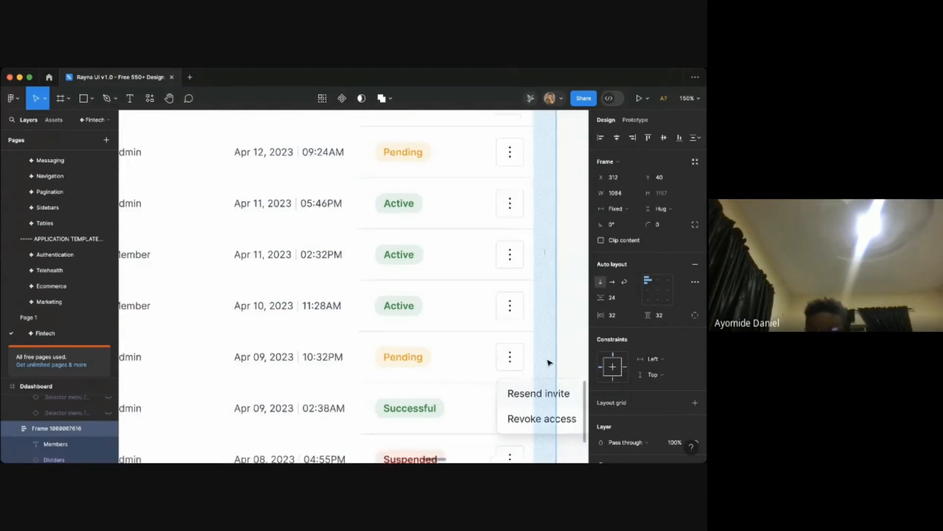
{"action": "key", "text": "Escape"}
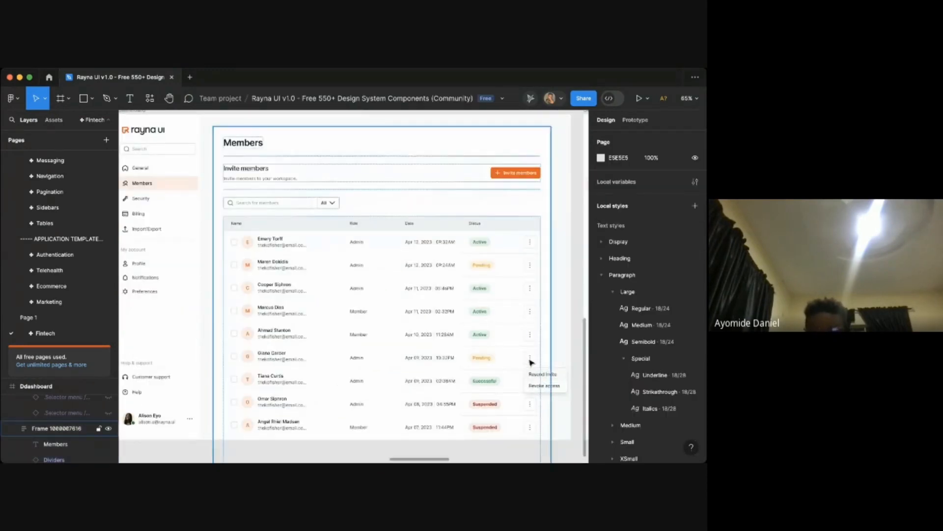
- Browse the duplicated Members frames and check the Reactivate user menu on the suspended row
{"action": "scroll", "coordinate": [531, 362], "scroll_direction": "down", "scroll_amount": 5}
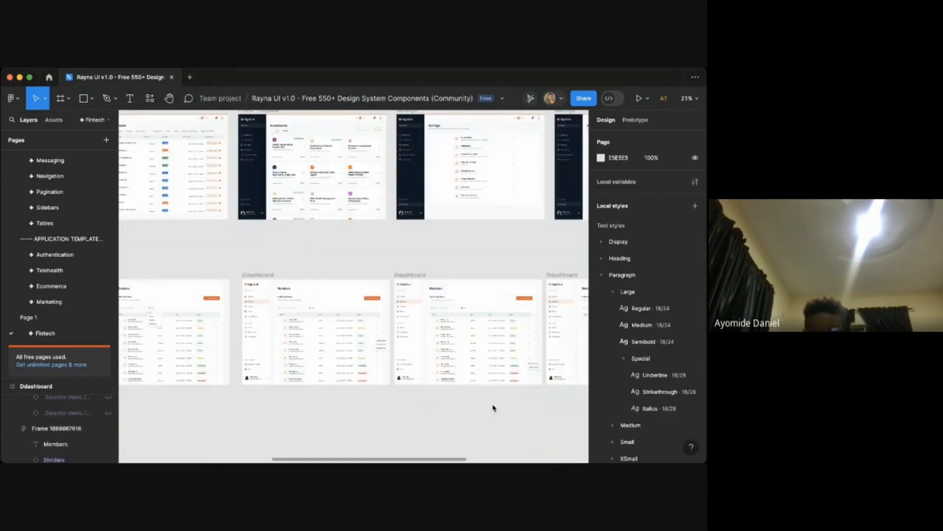
{"action": "scroll", "coordinate": [492, 410], "scroll_direction": "right", "scroll_amount": 10}
{"action": "scroll", "coordinate": [373, 337], "scroll_direction": "left", "scroll_amount": 3}
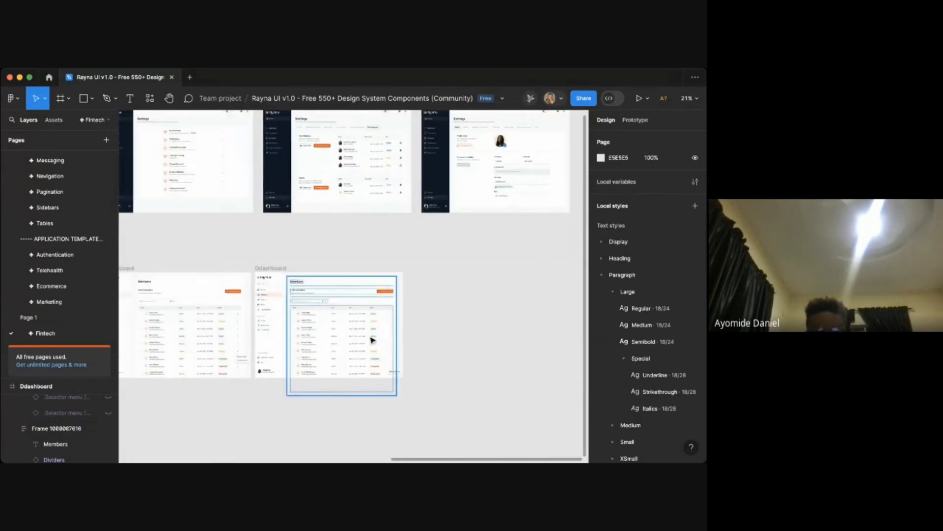
{"action": "scroll", "coordinate": [373, 337], "scroll_direction": "up", "scroll_amount": 10}
{"action": "scroll", "coordinate": [373, 337], "scroll_direction": "down", "scroll_amount": 5}
{"action": "scroll", "coordinate": [422, 364], "scroll_direction": "up", "scroll_amount": 4}
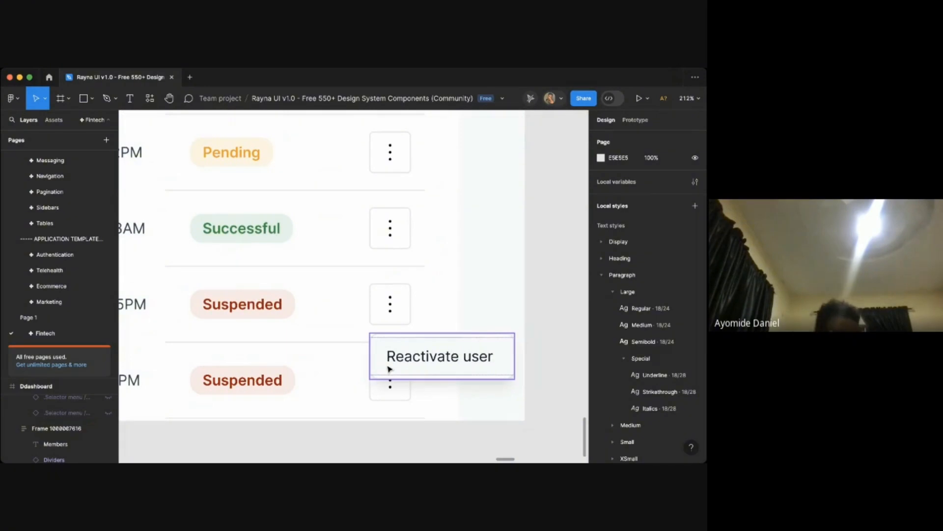
{"action": "scroll", "coordinate": [479, 394], "scroll_direction": "down", "scroll_amount": 4}
{"action": "scroll", "coordinate": [482, 396], "scroll_direction": "down", "scroll_amount": 8}
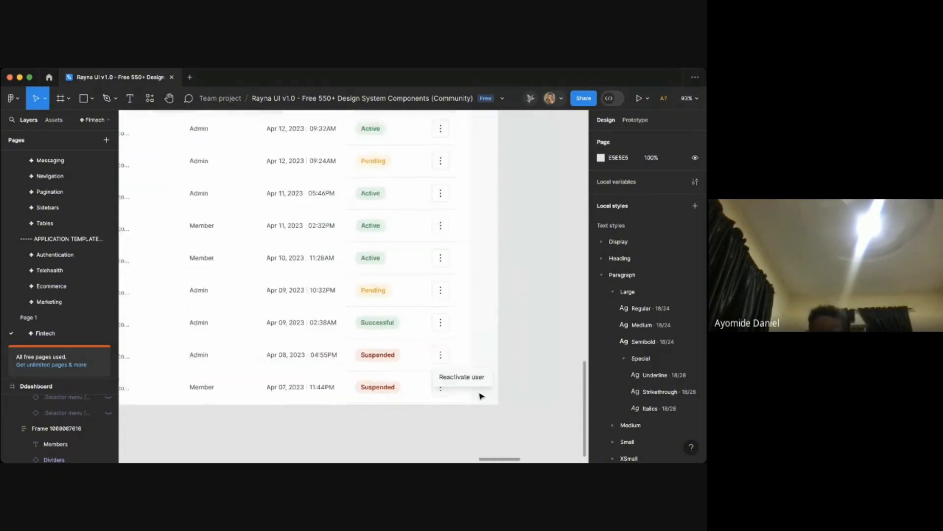
{"action": "scroll", "coordinate": [504, 398], "scroll_direction": "up", "scroll_amount": 2}
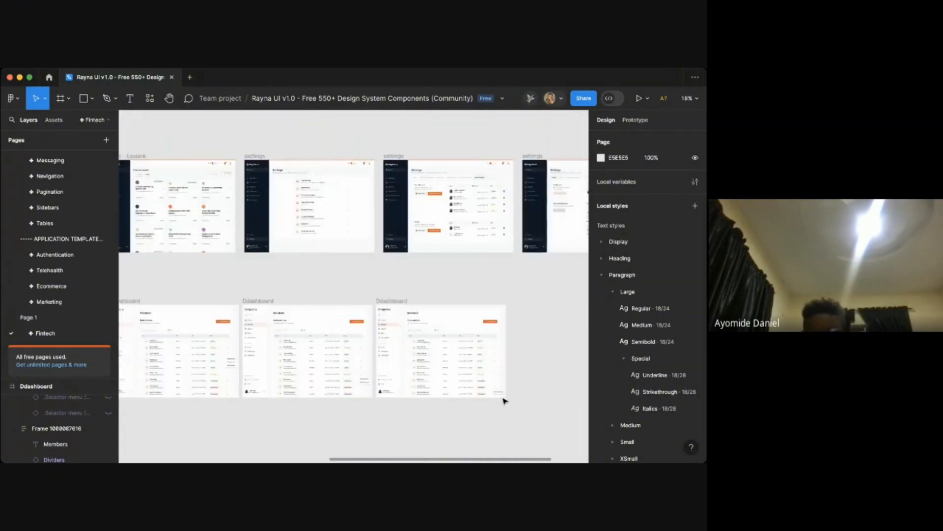
{"action": "scroll", "coordinate": [480, 381], "scroll_direction": "left", "scroll_amount": 1}
{"action": "scroll", "coordinate": [480, 382], "scroll_direction": "up", "scroll_amount": 5}
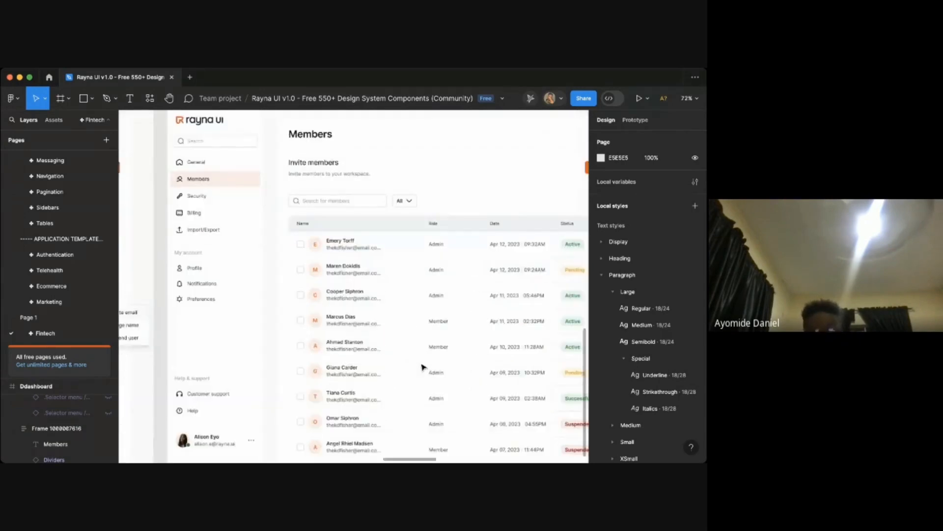
{"action": "scroll", "coordinate": [422, 366], "scroll_direction": "down", "scroll_amount": 5}
{"action": "scroll", "coordinate": [423, 368], "scroll_direction": "up", "scroll_amount": 4}
{"action": "left_click", "coordinate": [423, 366]}
{"action": "scroll", "coordinate": [424, 367], "scroll_direction": "up", "scroll_amount": 3}
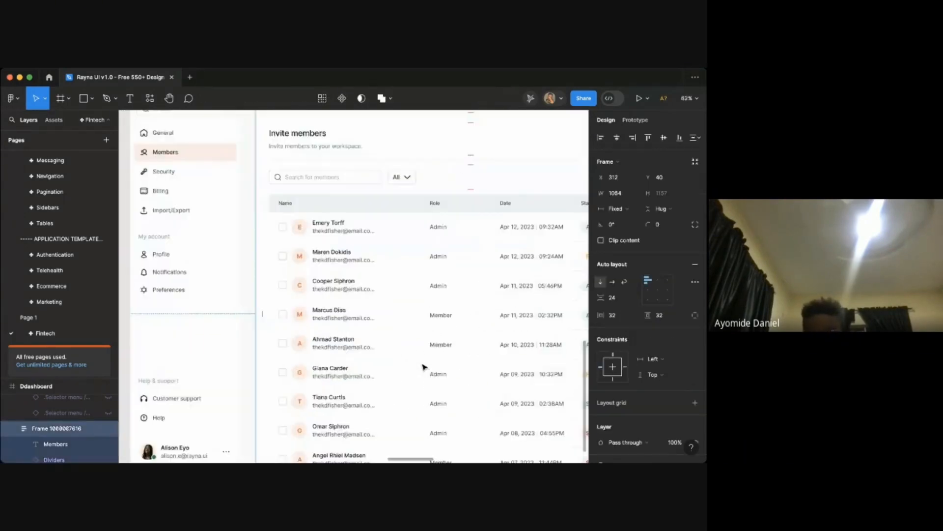
{"action": "scroll", "coordinate": [431, 358], "scroll_direction": "down", "scroll_amount": 5}
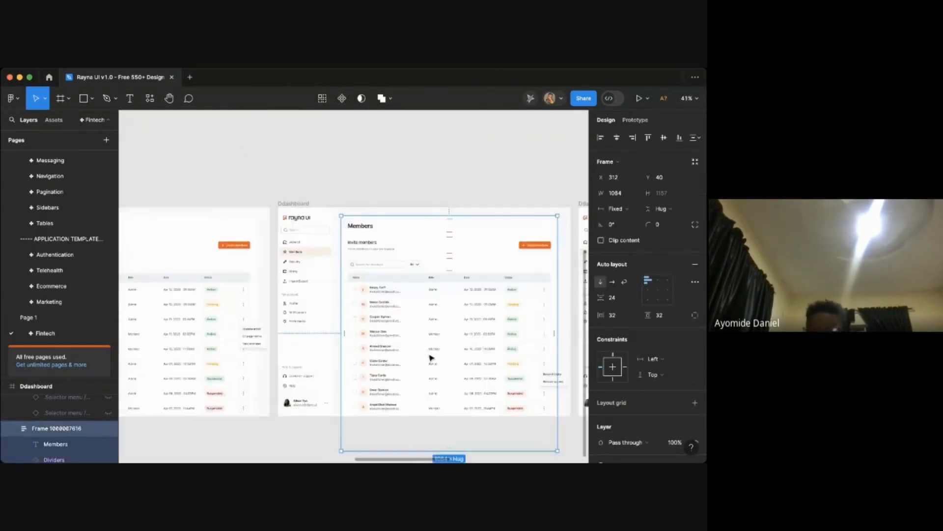
{"action": "left_click", "coordinate": [323, 414]}
{"action": "scroll", "coordinate": [323, 413], "scroll_direction": "left", "scroll_amount": 5}
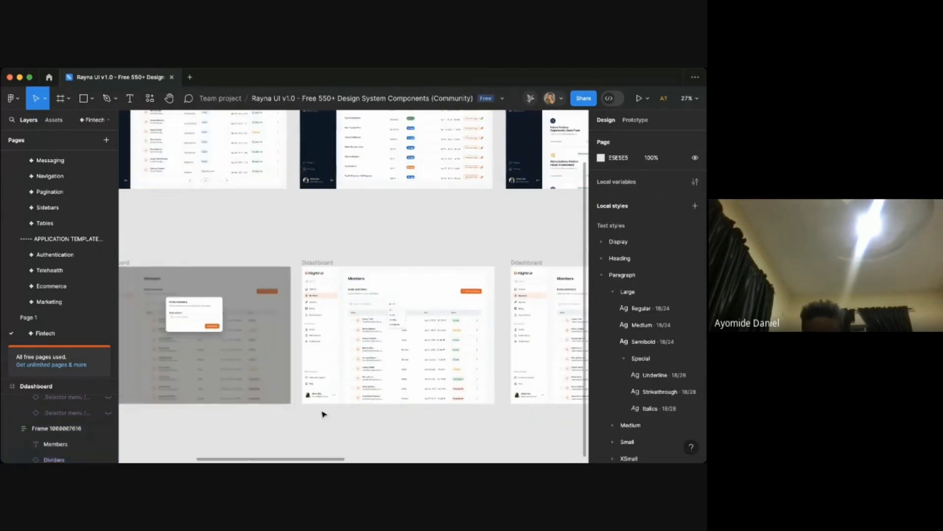
- Pan across the finished Members frames again, from the row action menus to the invite modal and status filter
{"action": "key", "text": "super+Tab"}
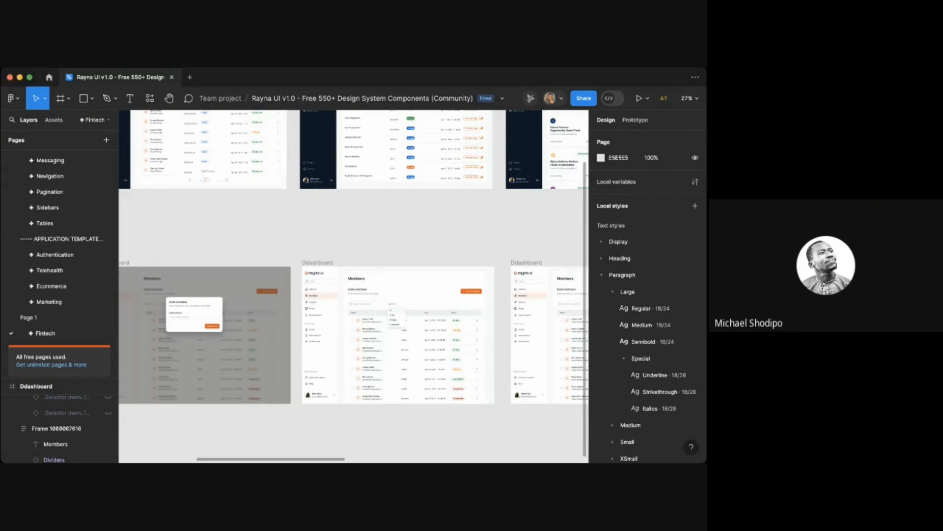
{"action": "scroll", "coordinate": [522, 355], "scroll_direction": "right", "scroll_amount": 5}
{"action": "scroll", "coordinate": [522, 354], "scroll_direction": "right", "scroll_amount": 6}
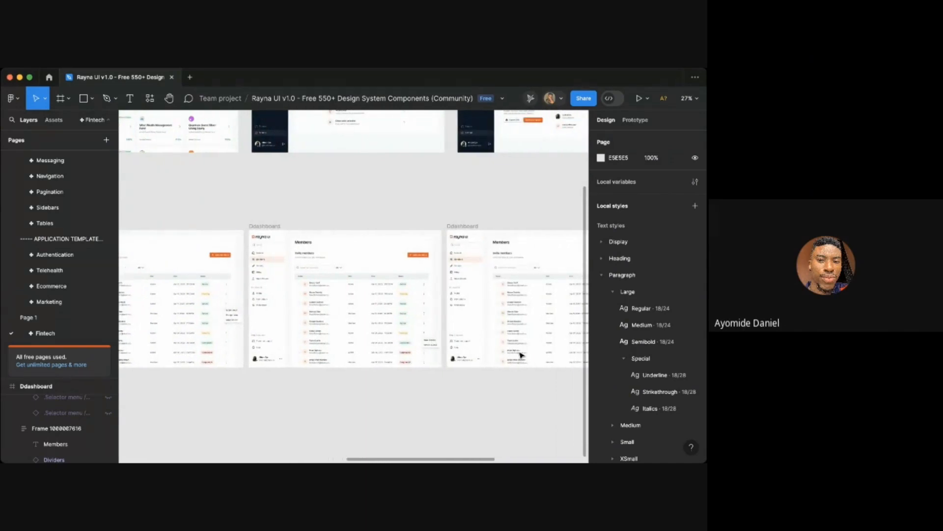
{"action": "scroll", "coordinate": [522, 355], "scroll_direction": "right", "scroll_amount": 6}
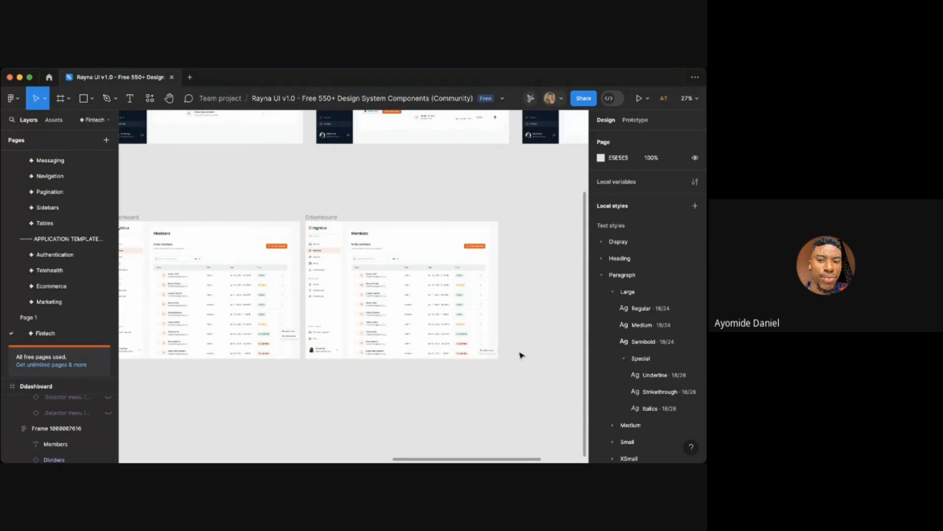
{"action": "scroll", "coordinate": [521, 354], "scroll_direction": "up", "scroll_amount": 10}
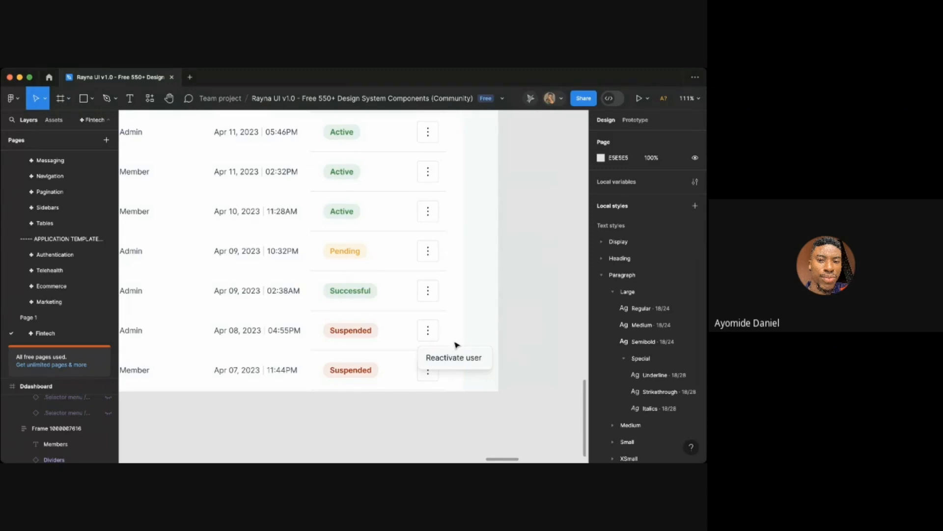
{"action": "scroll", "coordinate": [457, 345], "scroll_direction": "up", "scroll_amount": 1}
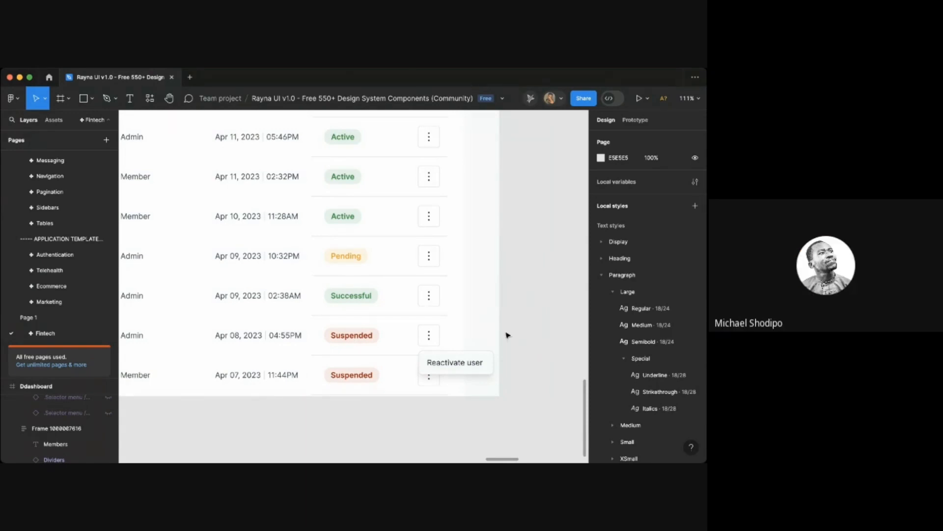
{"action": "scroll", "coordinate": [511, 389], "scroll_direction": "up", "scroll_amount": 2}
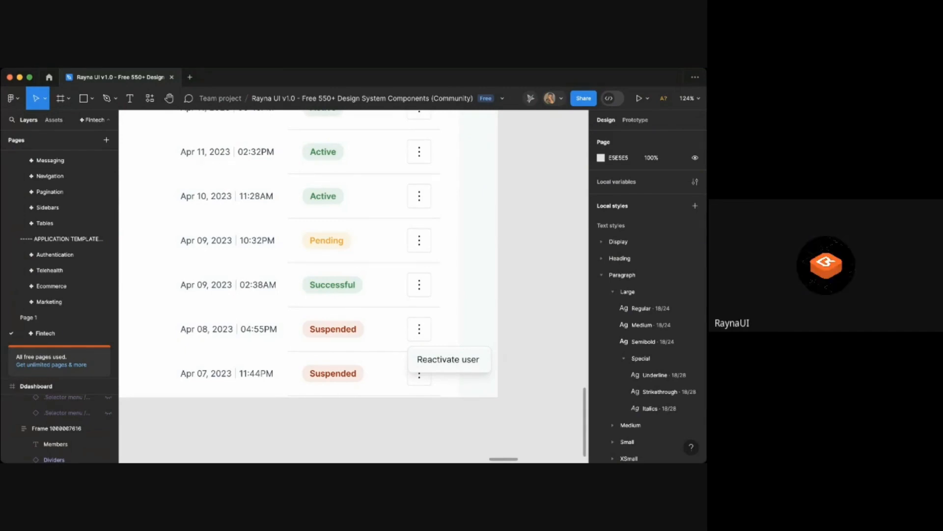
{"action": "key", "text": "super+Tab"}
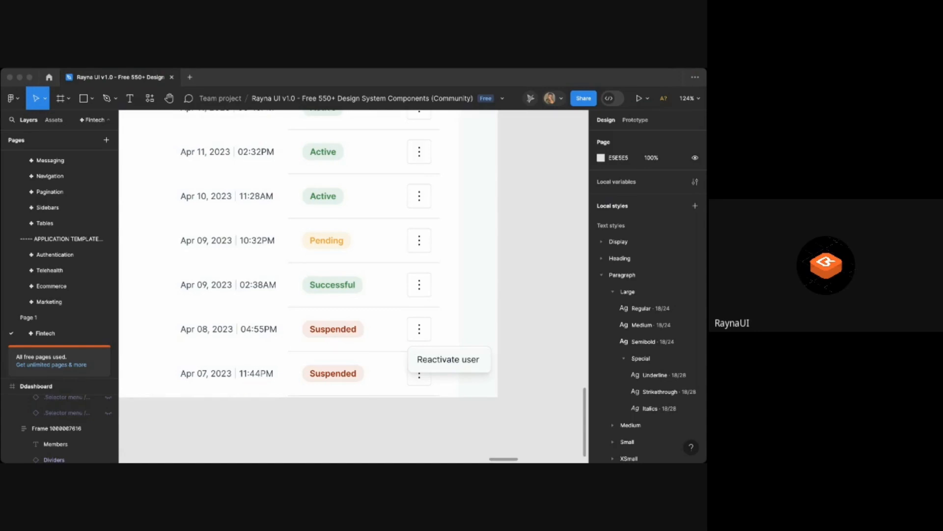
{"action": "scroll", "coordinate": [404, 400], "scroll_direction": "down", "scroll_amount": 6}
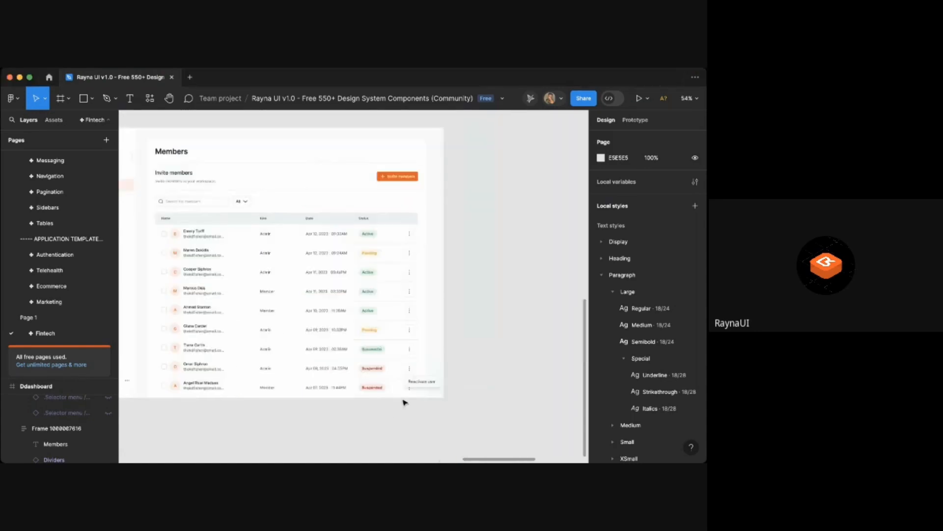
{"action": "scroll", "coordinate": [404, 402], "scroll_direction": "left", "scroll_amount": 10}
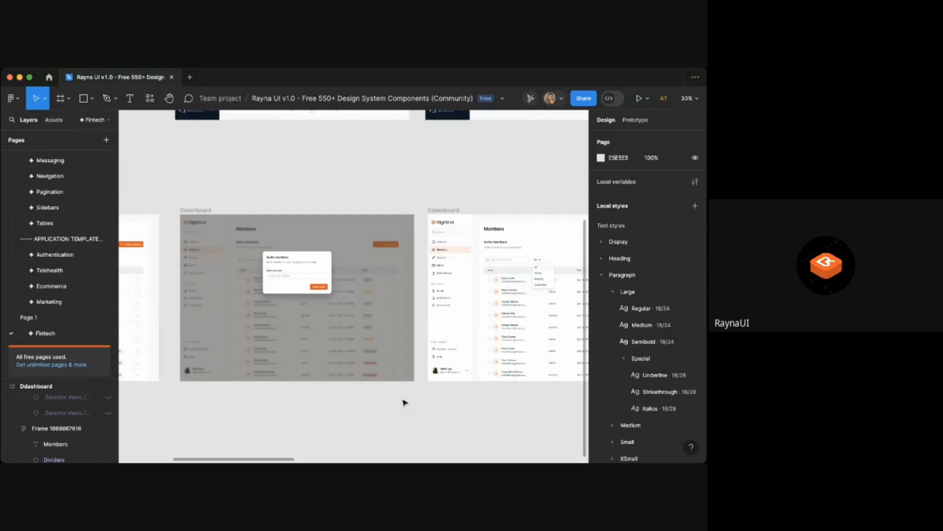
{"action": "left_click", "coordinate": [467, 477]}
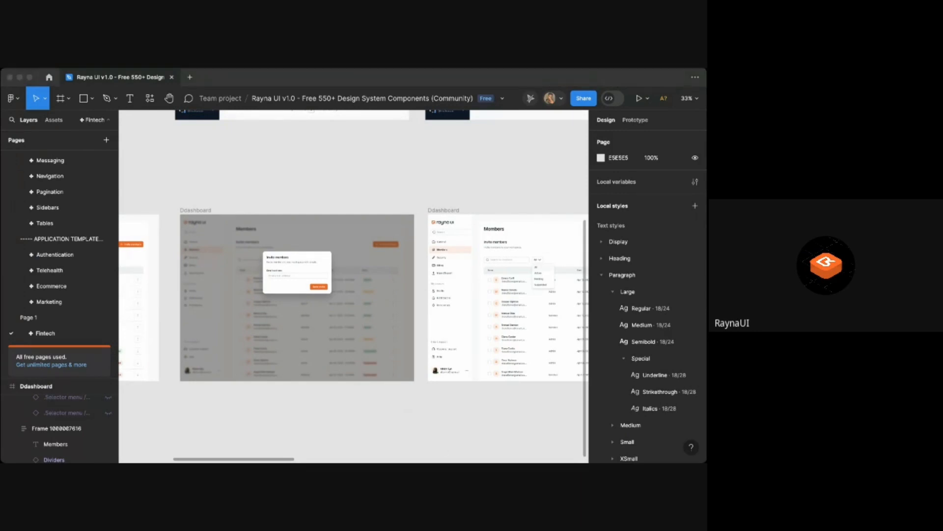